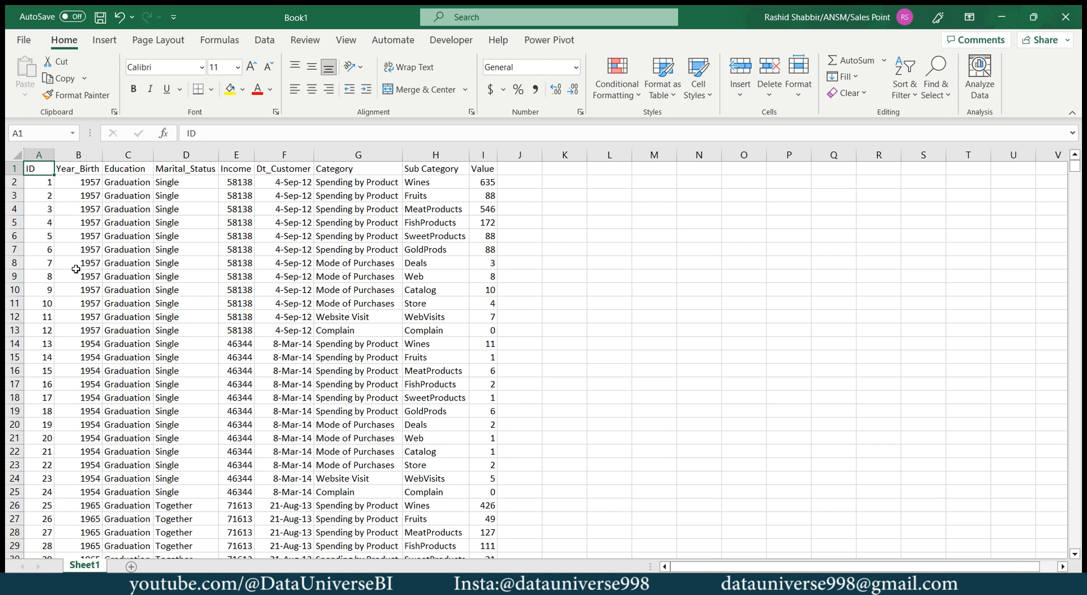
Examine the ID, Year_Birth, Education, Marital_Status, Income and Dt_Customer columns one after another by selecting each
key(ctrl+shift+Down)
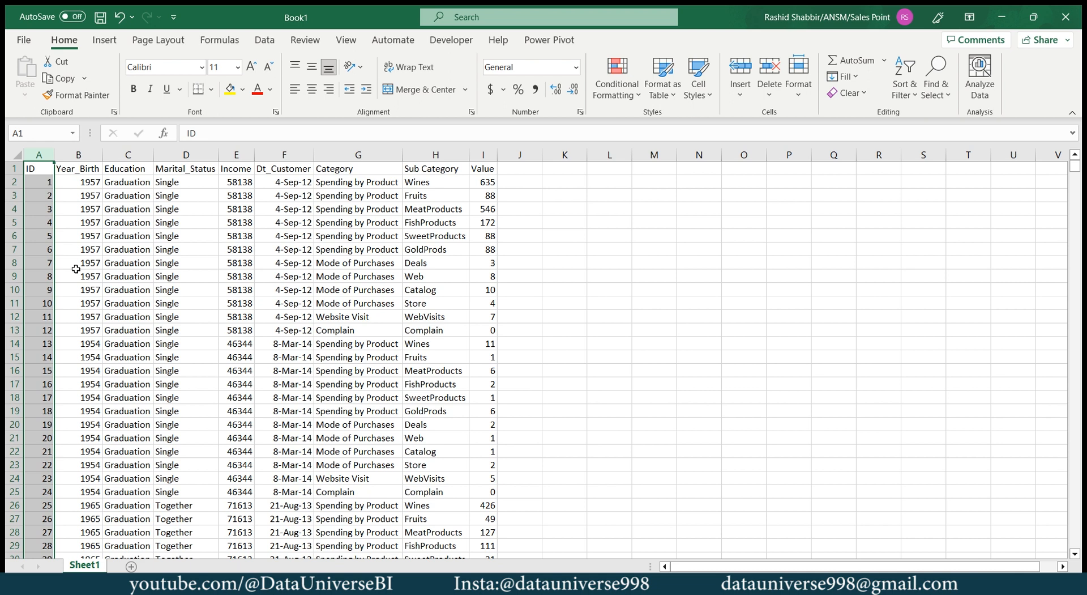
key(Right)
key(ctrl+space)
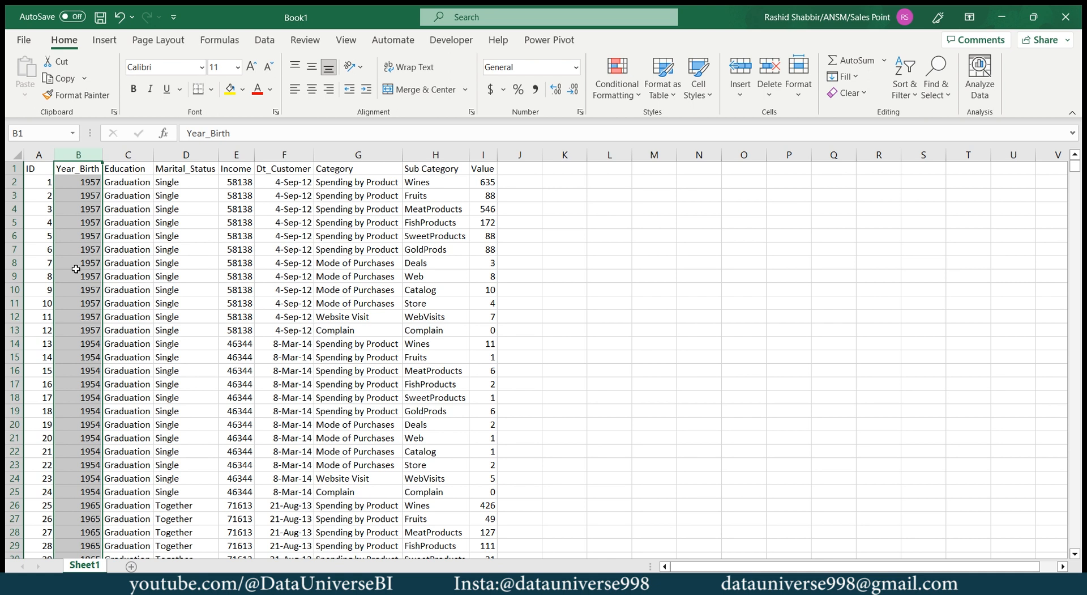
key(Right)
key(ctrl+space)
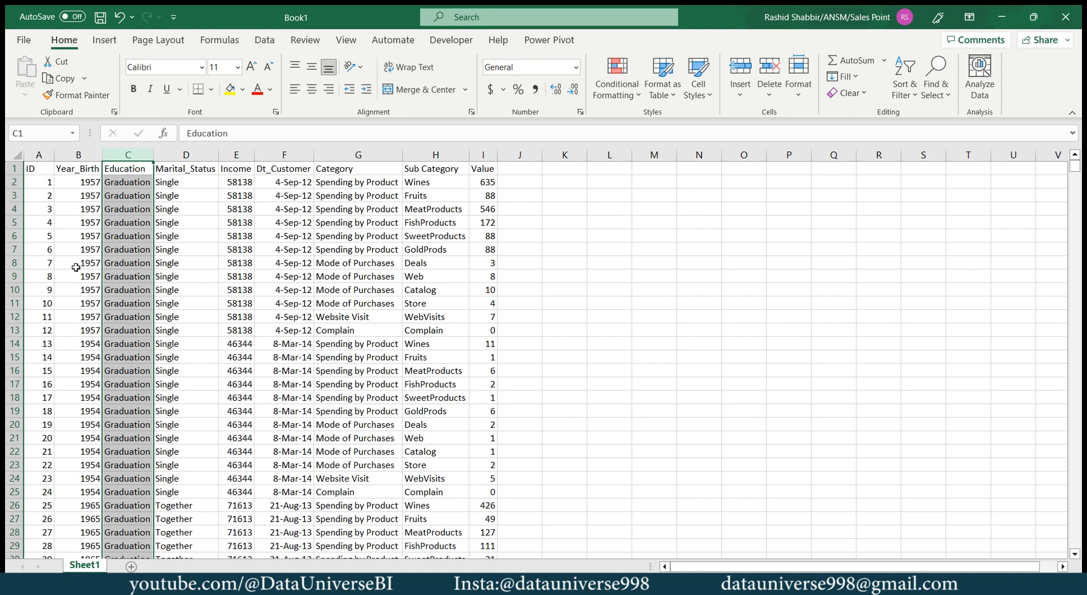
key(Right)
key(ctrl+space)
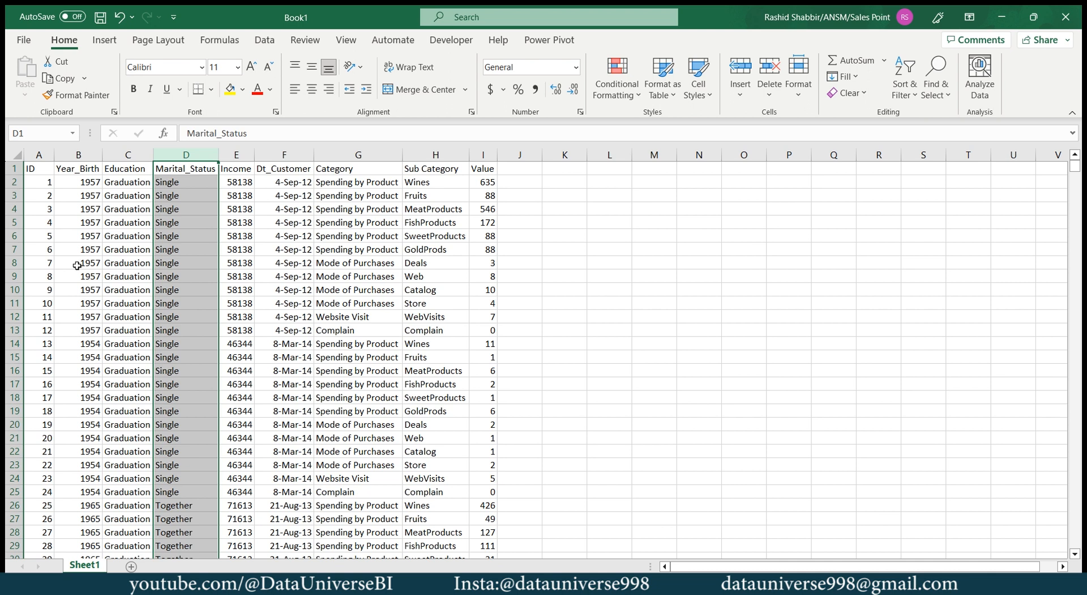
click(236, 156)
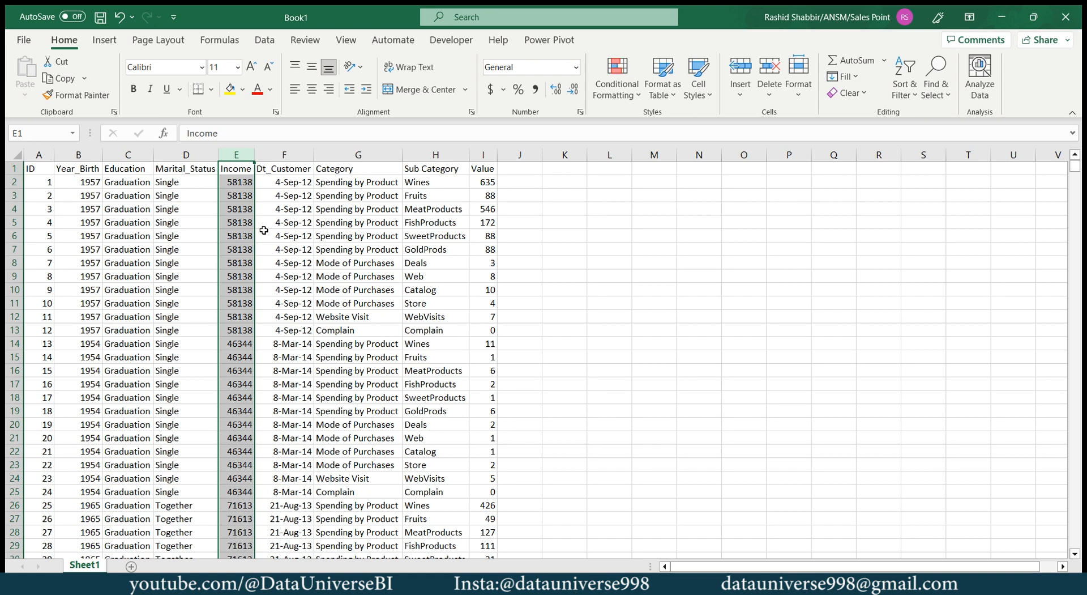
key(Right)
key(ctrl+space)
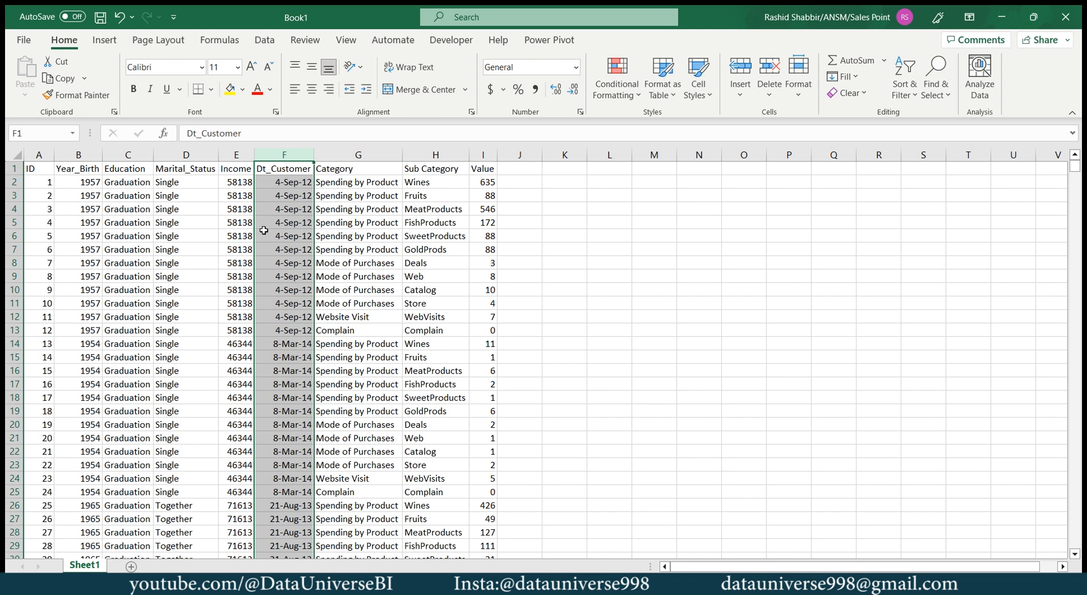
Turn on filtering for the header row and look through the filter values of the Category column
key(Right)
key(ctrl+shift+l)
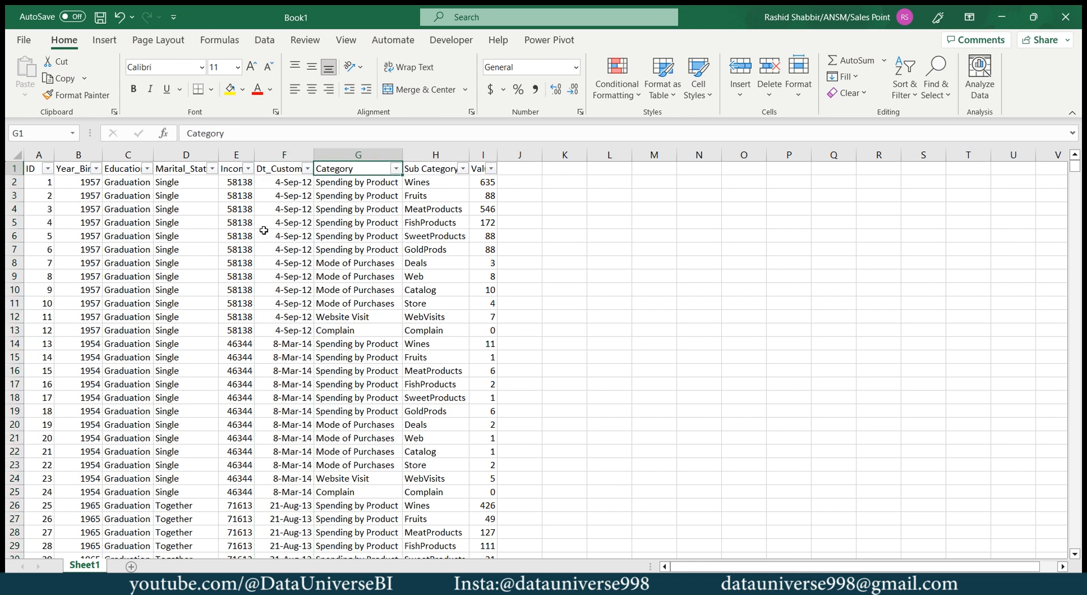
key(alt+Down)
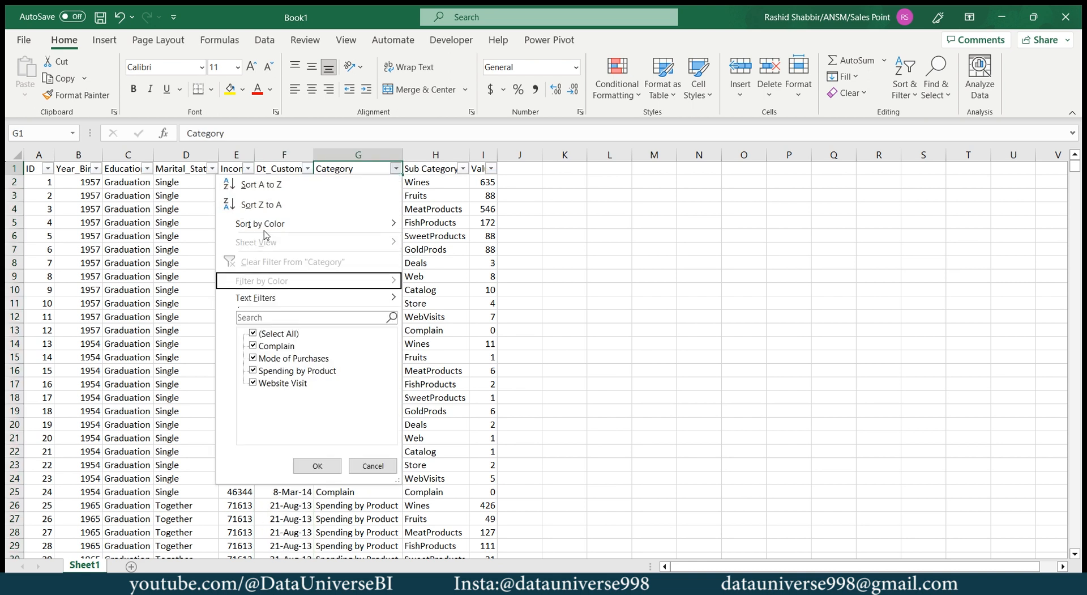
key(Down)
key(Down)
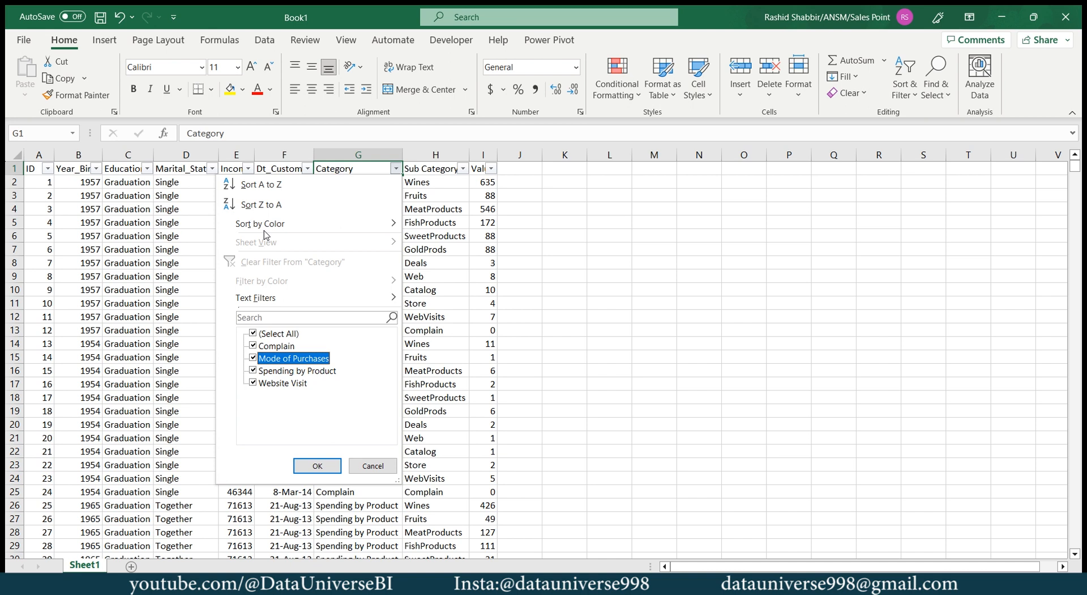
key(Down)
key(Down)
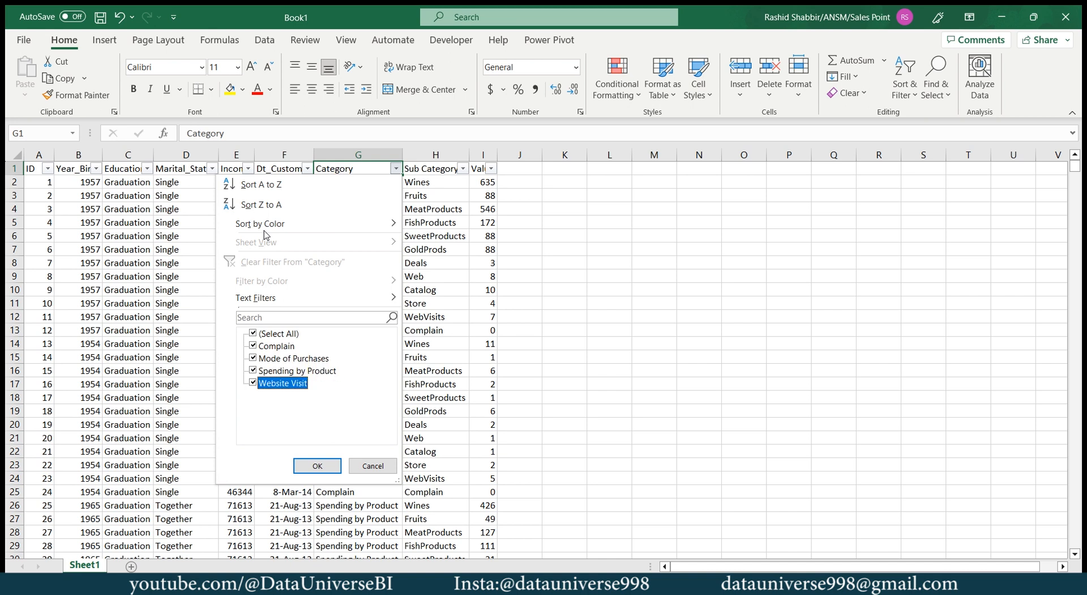
Filter the Category column to show only Mode of Purchases
key(Up)
key(Up)
key(Up)
key(Up)
key(space)
key(Down)
key(Down)
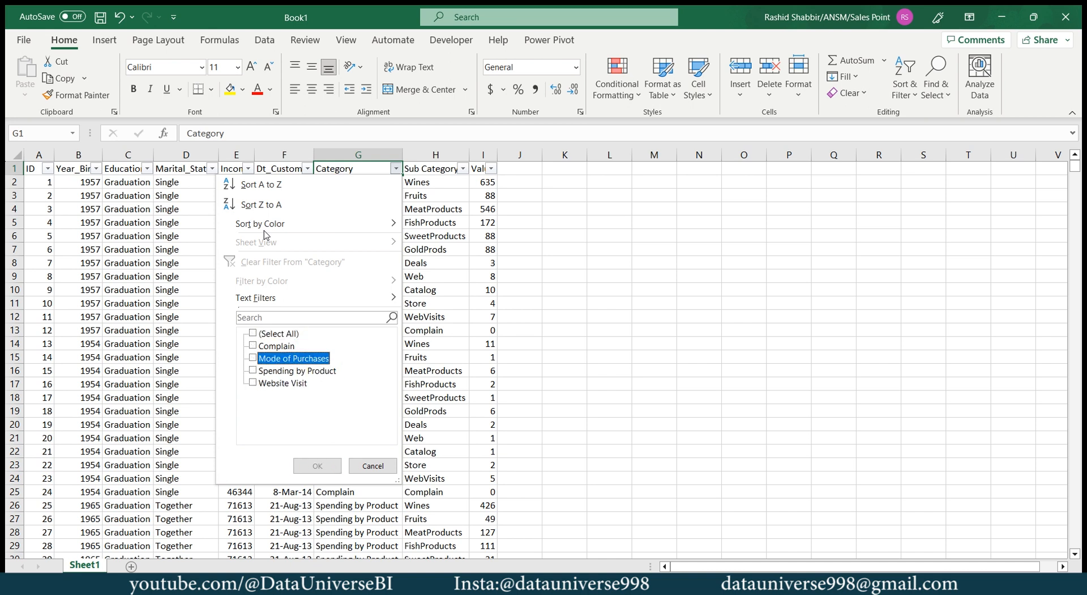
key(space)
key(Return)
Look through the Sub Category filter values available within Mode of Purchases, leaving the filter unapplied
key(Right)
key(alt+Down)
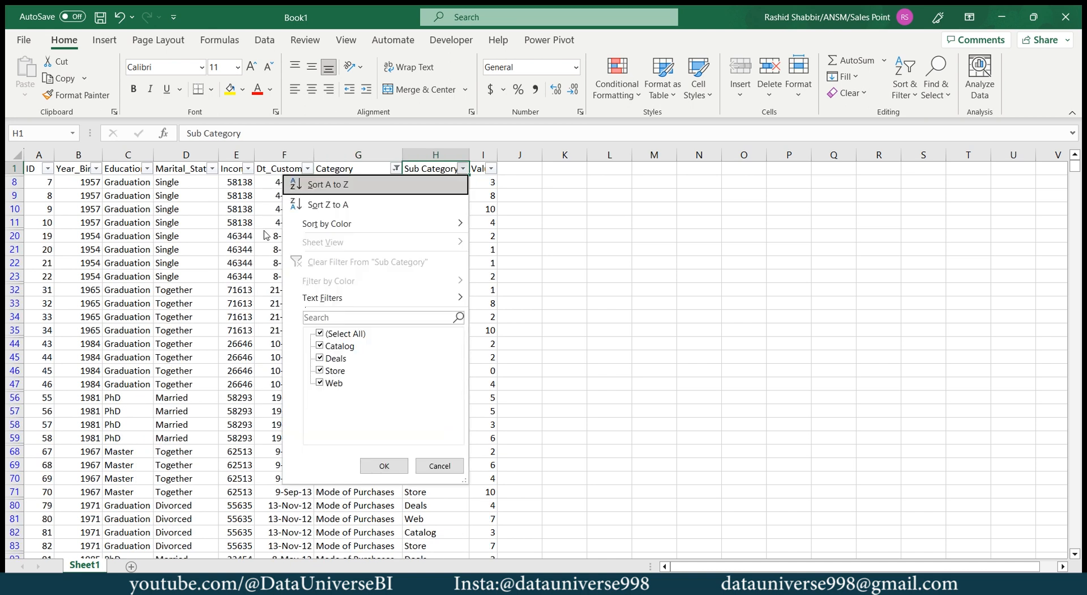
key(Down)
key(Down)
key(Down)
key(Down)
key(Down)
key(Down)
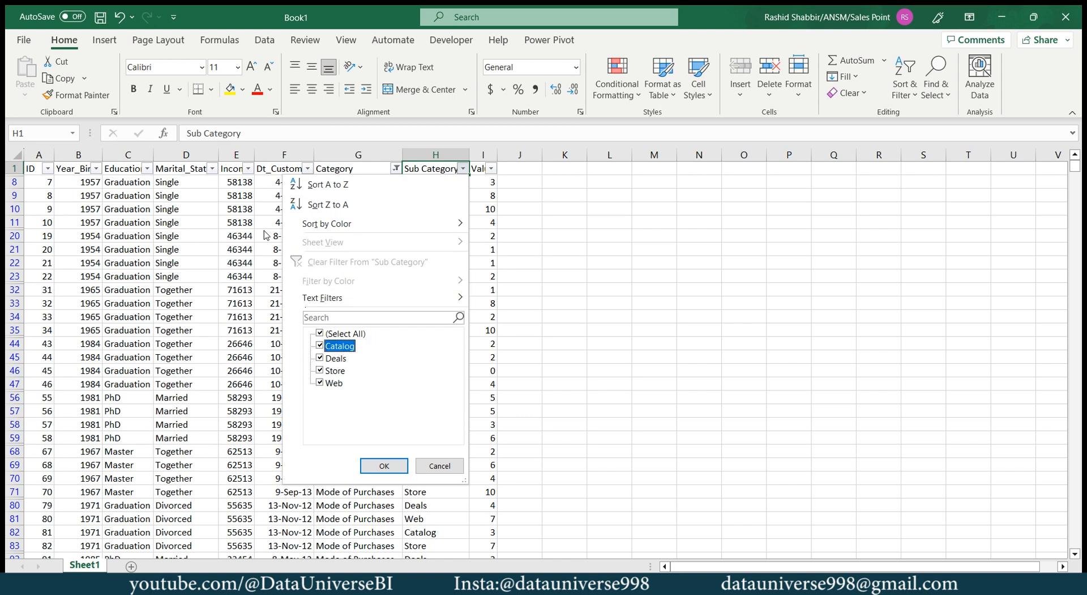
key(Down)
key(Down)
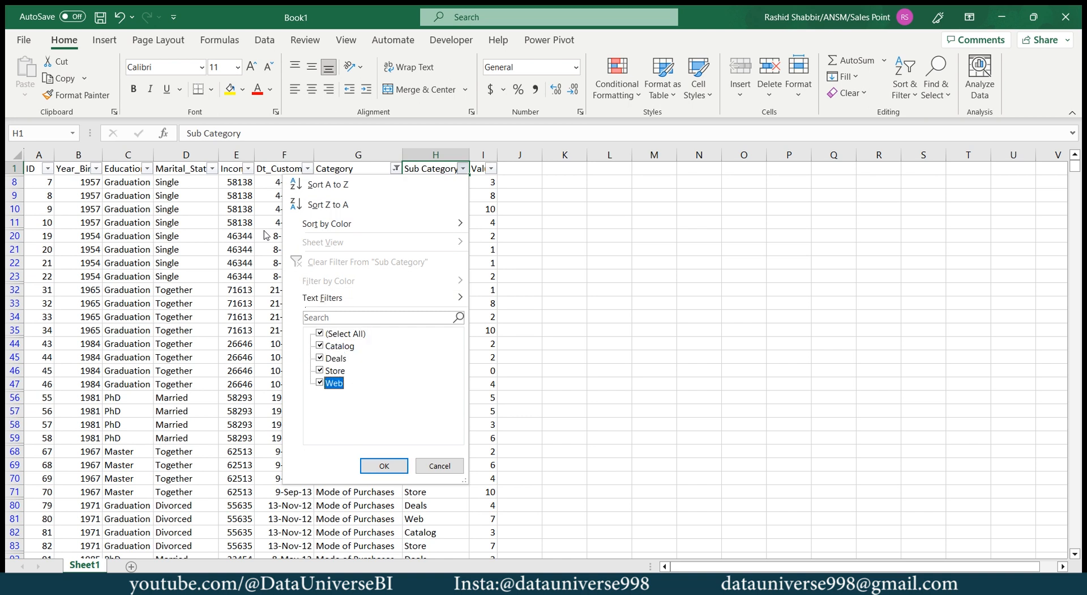
key(Up)
key(Up)
key(Down)
key(Escape)
Change the Category filter to show only Spending by Product
key(Left)
key(alt+Down)
key(e)
key(Down)
key(Down)
key(Down)
key(space)
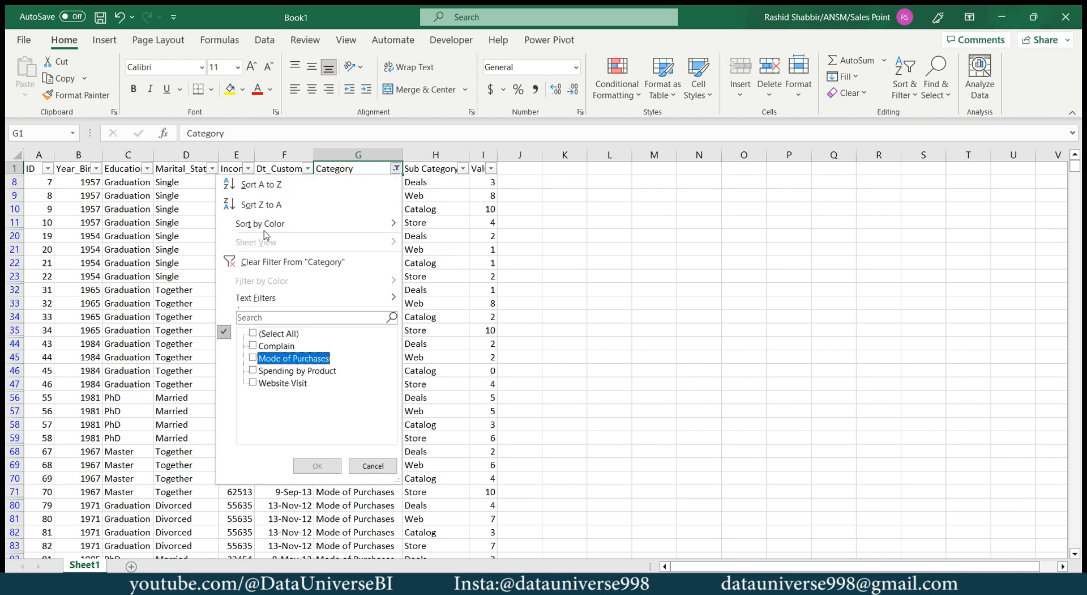
key(Down)
key(space)
key(Return)
Look through the Sub Category filter values available within Spending by Product, leaving without applying a filter
key(Right)
key(alt+Down)
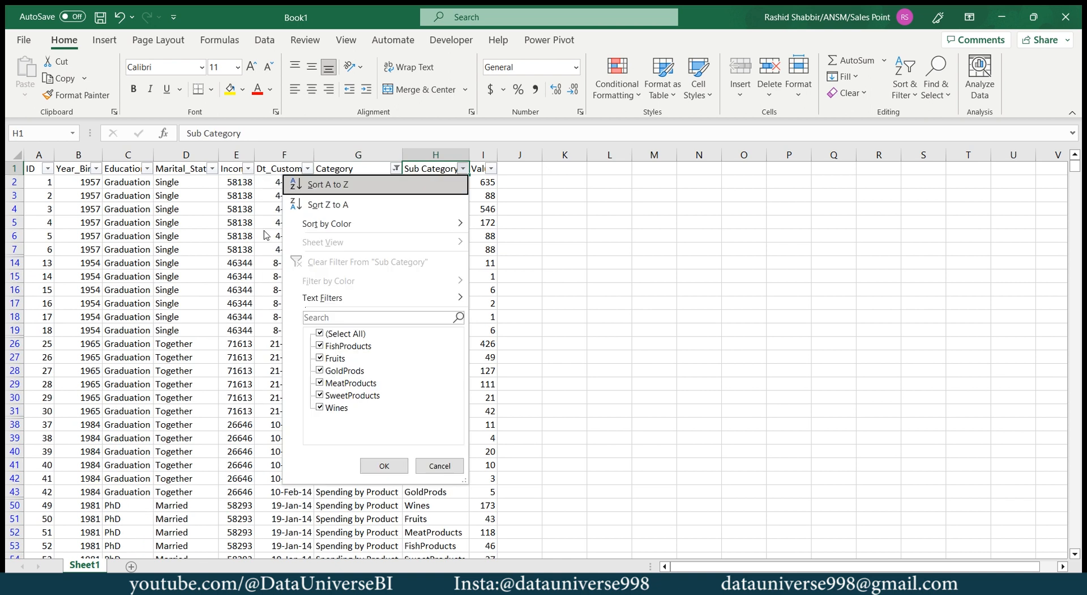
key(e)
key(Down)
key(Down)
key(Up)
key(space)
key(Down)
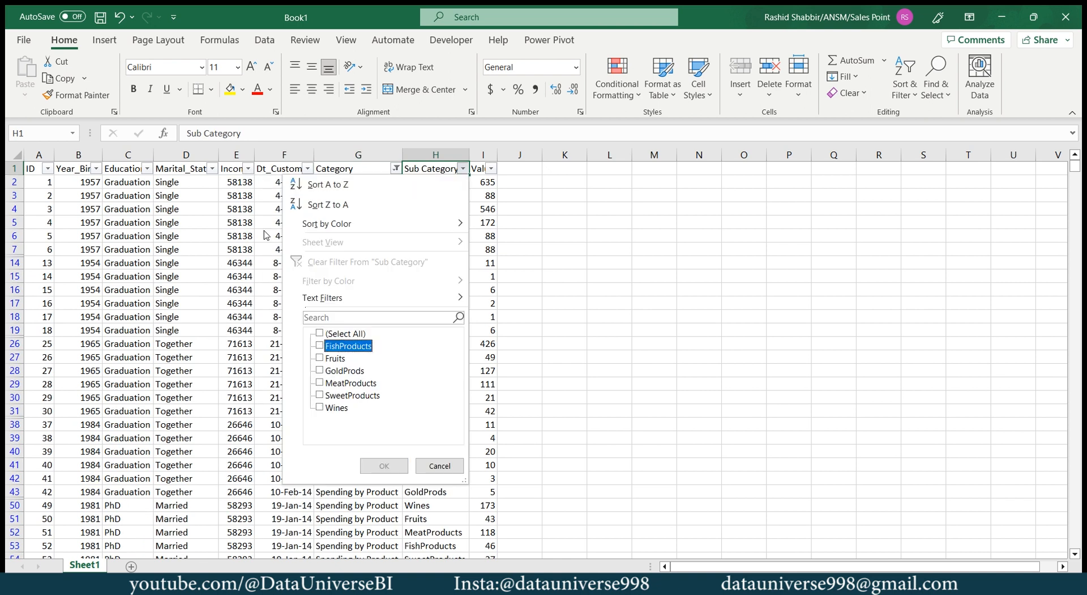
key(Down)
key(Down)
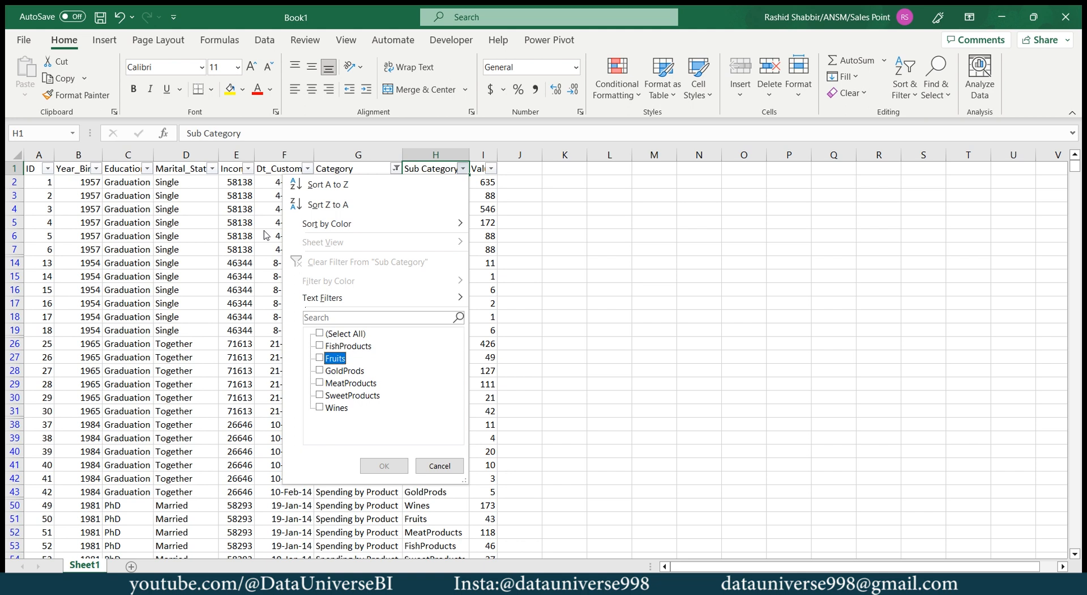
key(Down)
key(Down)
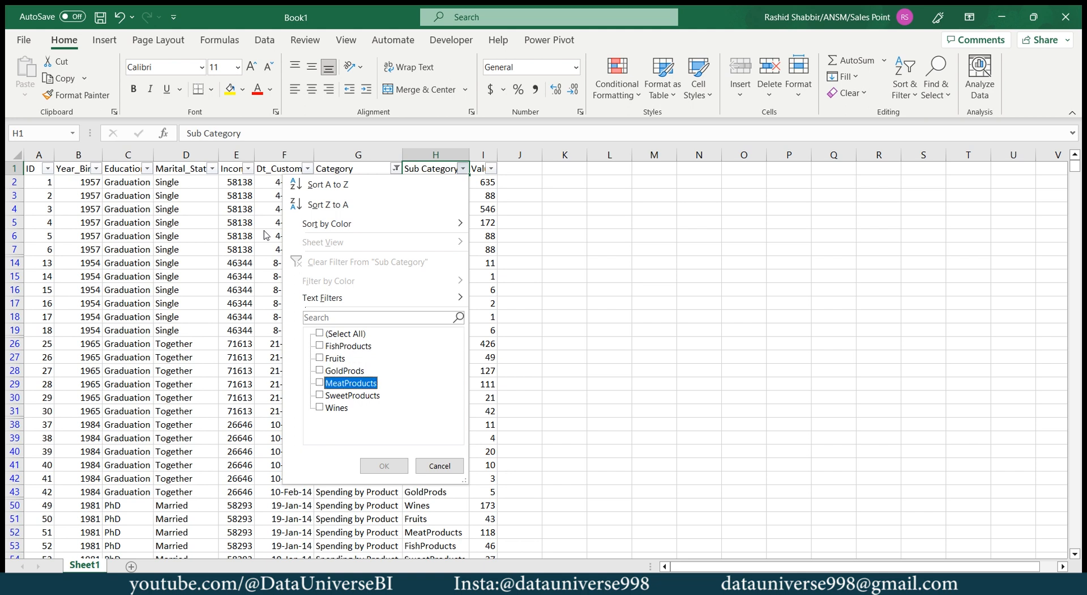
key(Down)
key(Escape)
Remove the filters from the data and look over the Value and Sub Category columns
key(ctrl+shift+l)
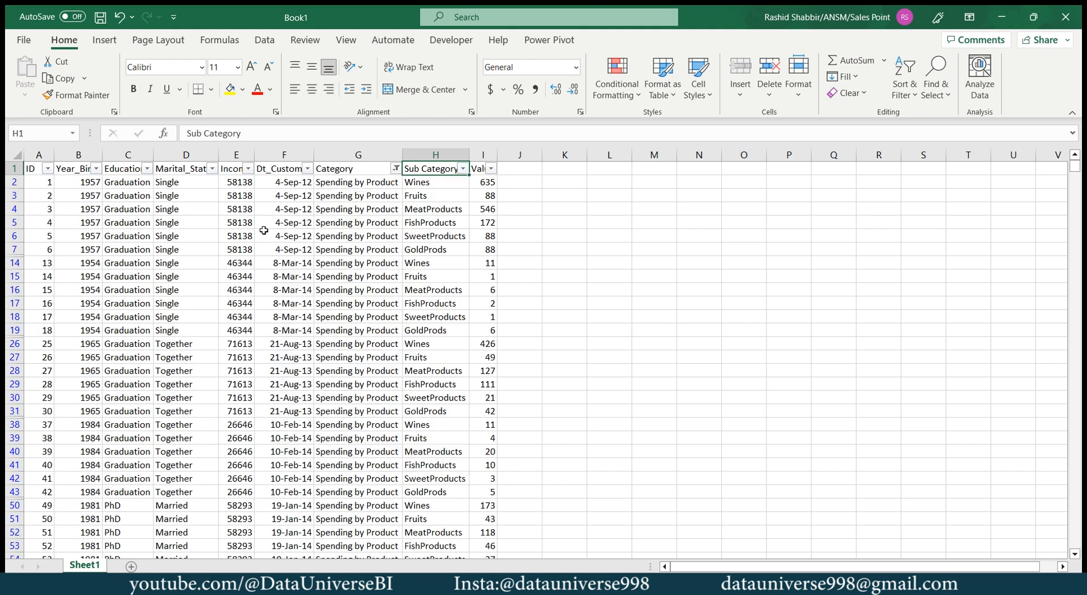
key(Right)
key(ctrl+space)
key(Left)
key(ctrl+space)
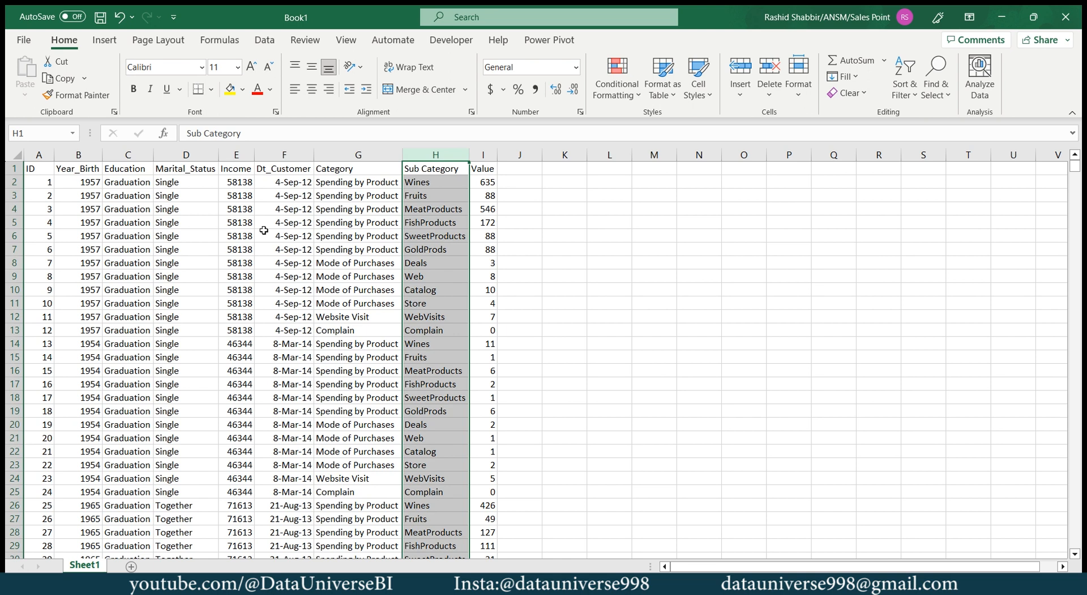
key(ctrl+Home)
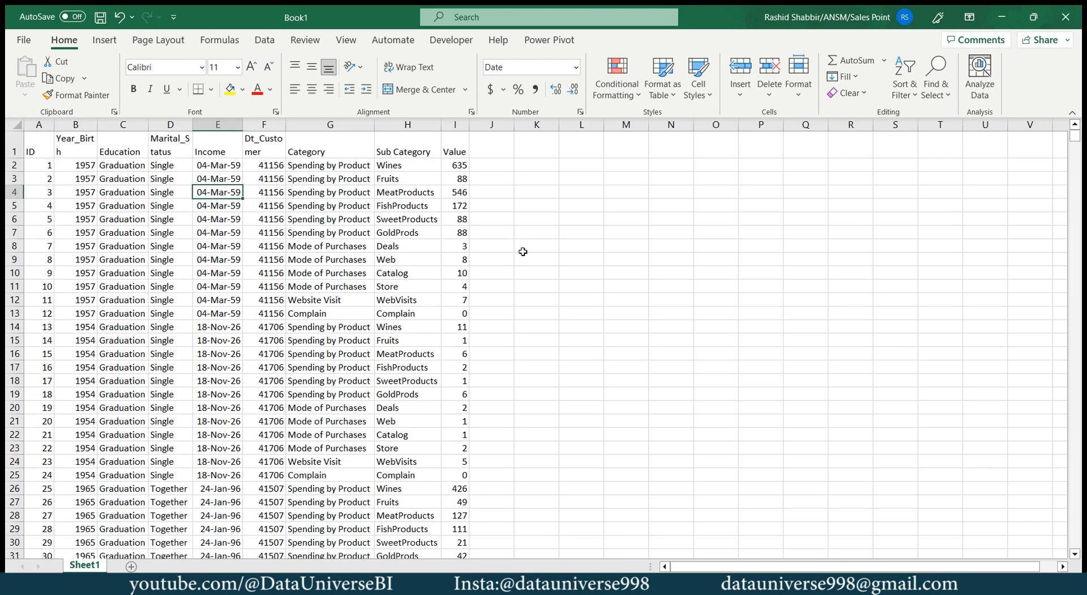
Convert the data range A1:I26845 into a table with headers and rename the sheet MarketingData
key(ctrl+t)
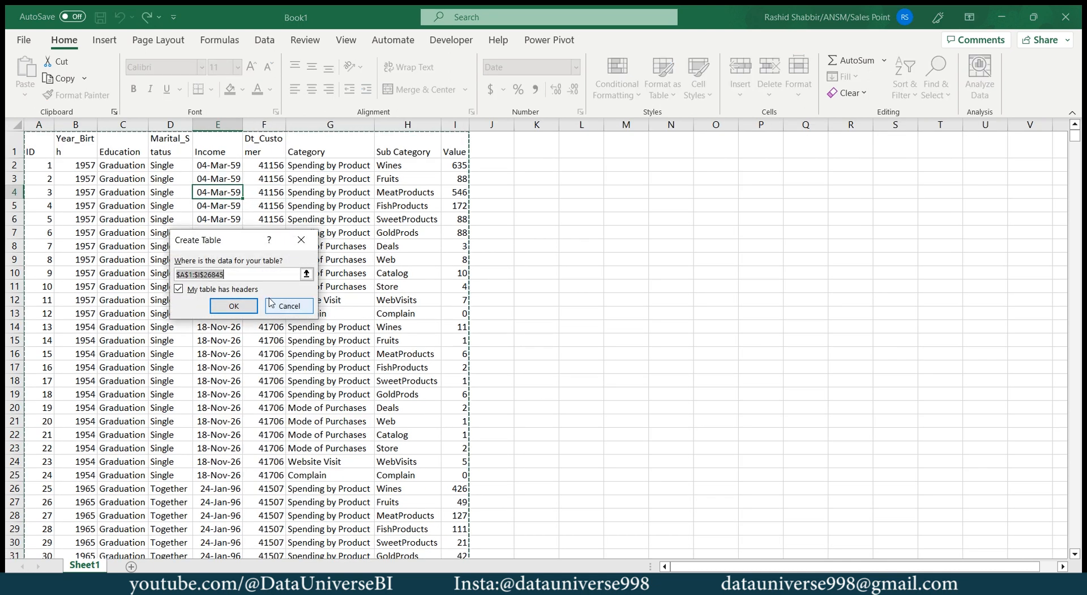
click(234, 307)
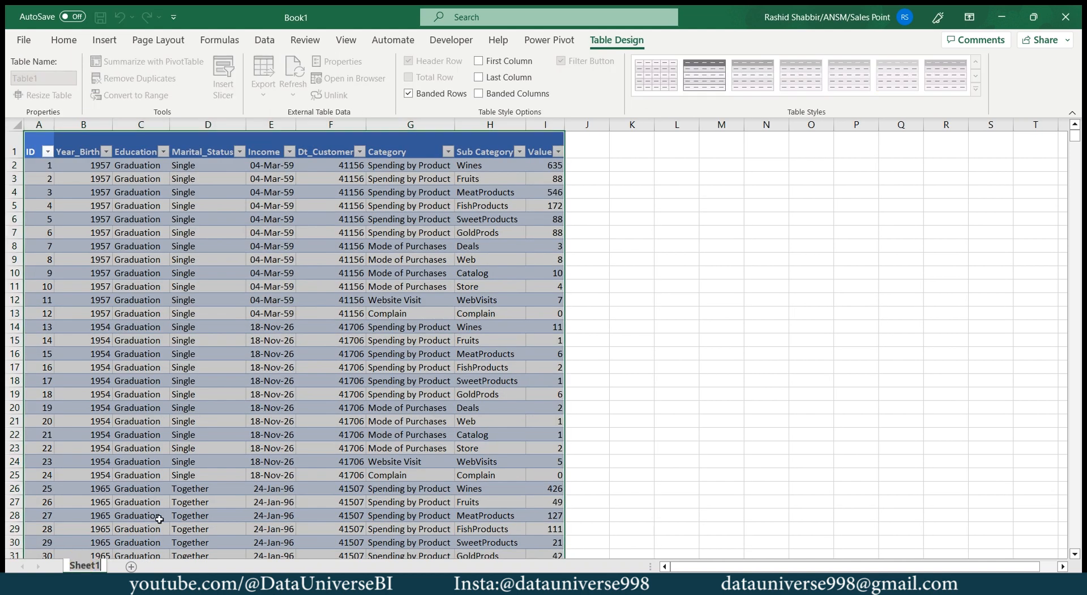
text(Market)
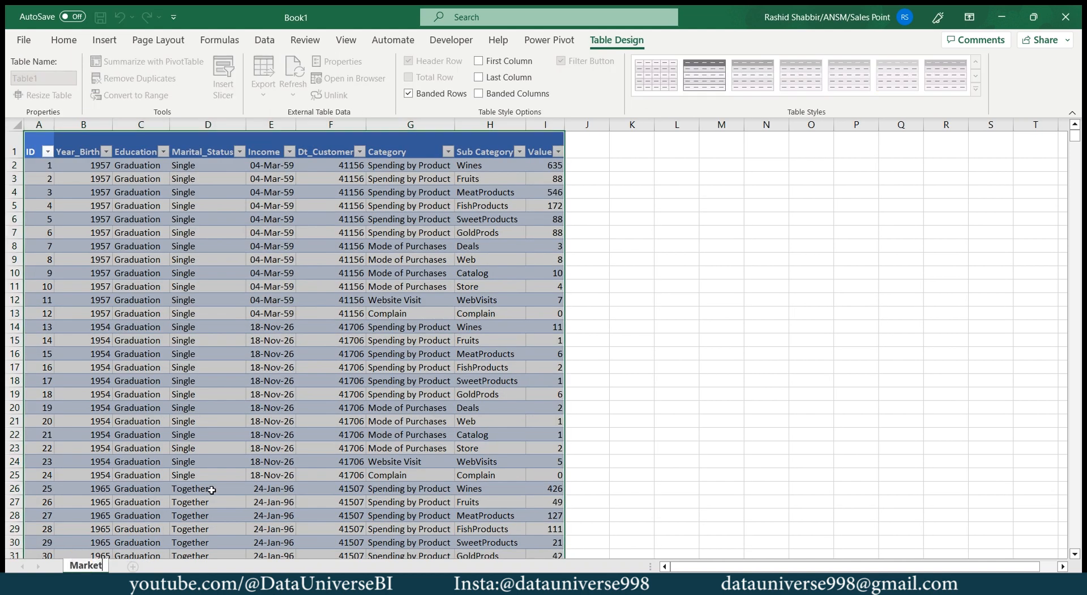
text(ingData)
key(Return)
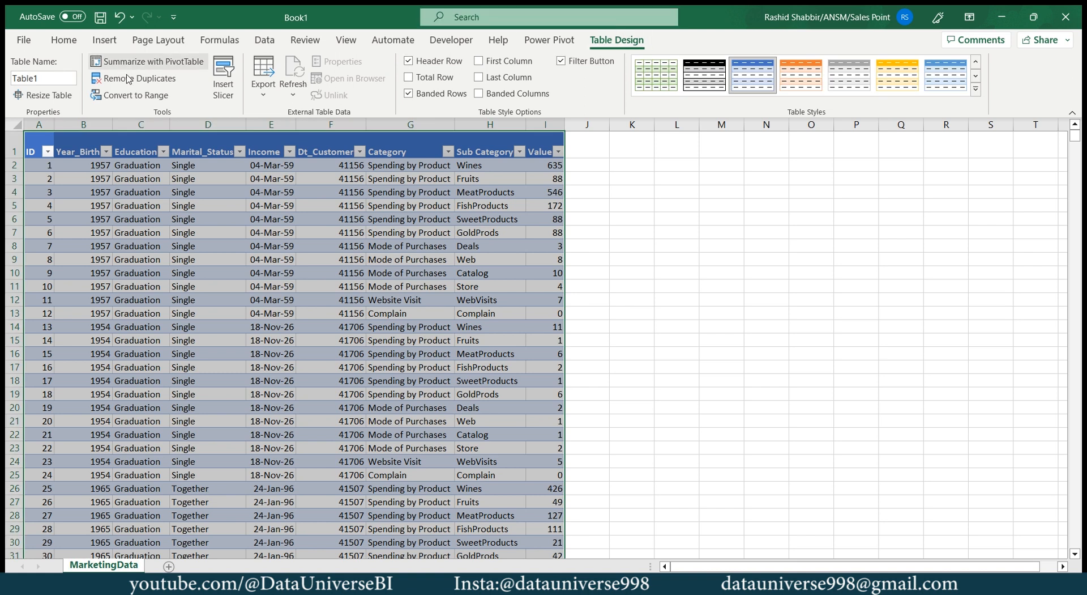
Set the table's name to MarketingData
click(60, 78)
text(MarketingData)
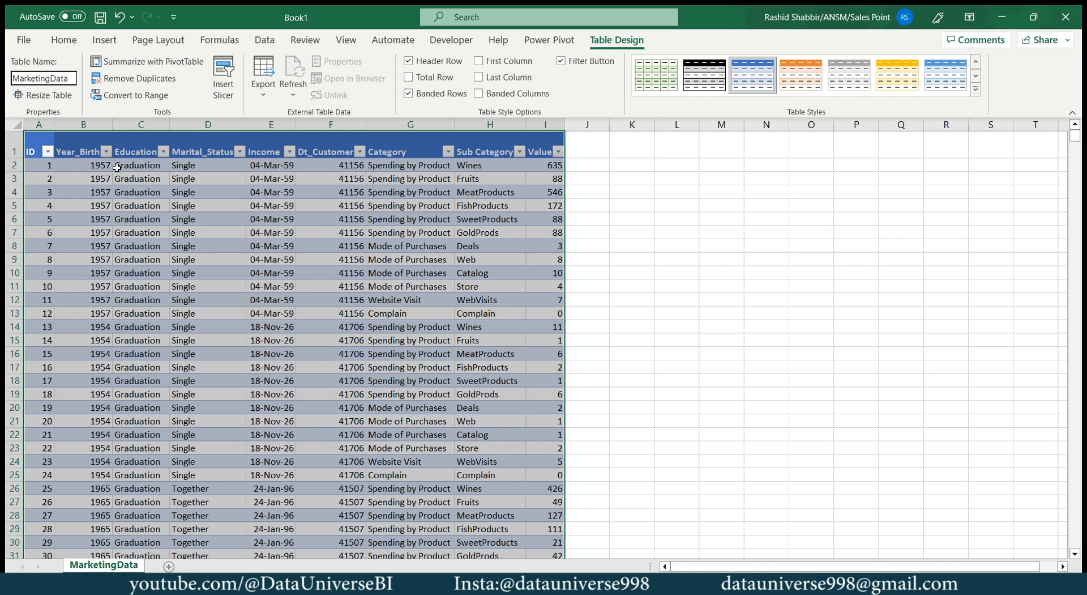
key(Return)
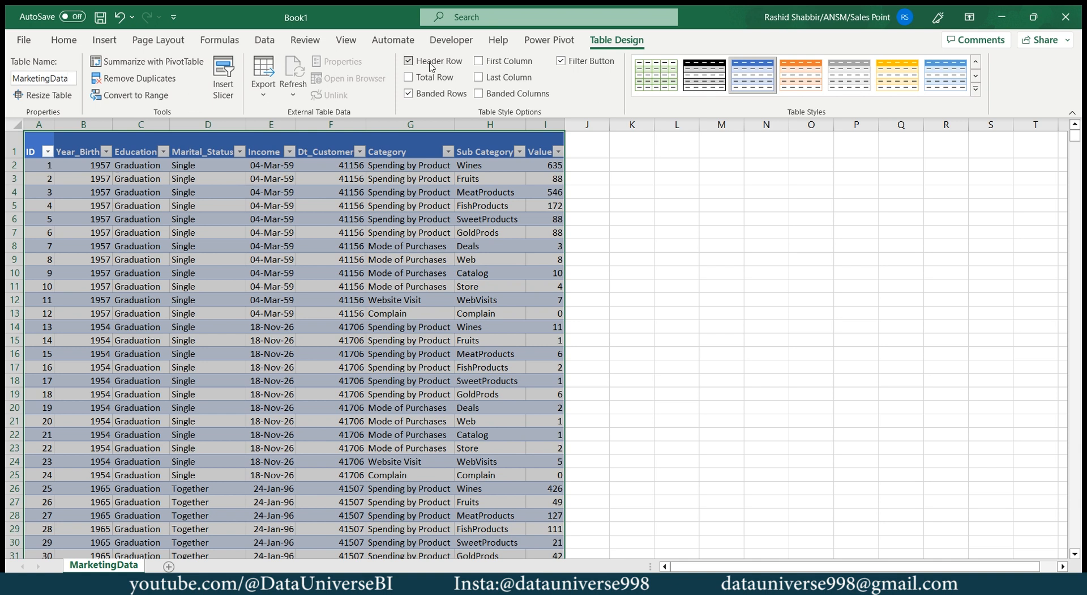
Add the MarketingData table to the Power Pivot data model and create a new date table there
click(532, 46)
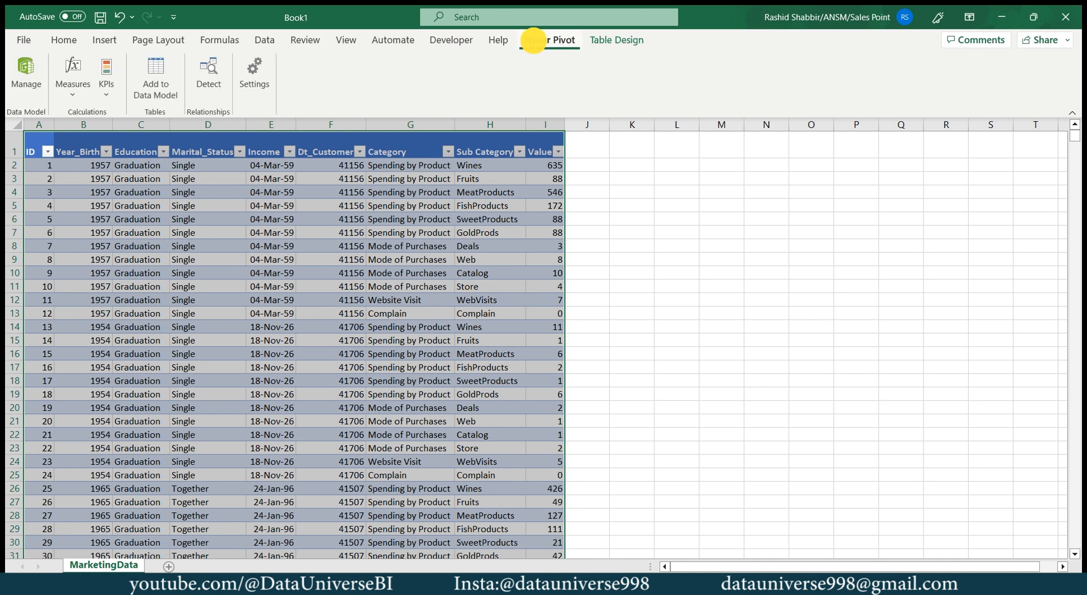
click(163, 87)
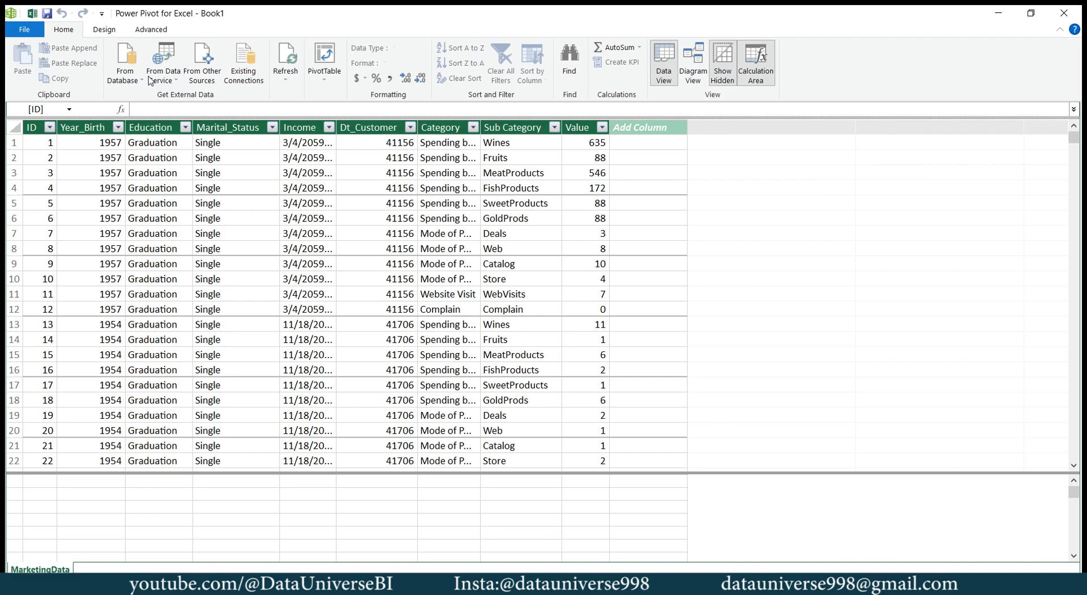
click(104, 29)
click(357, 79)
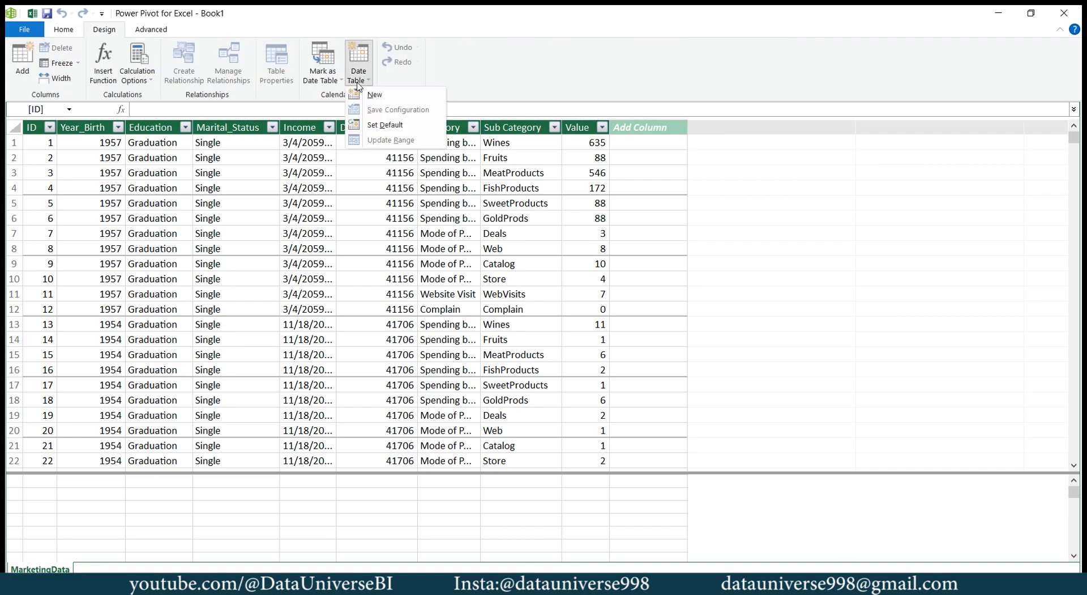
click(374, 94)
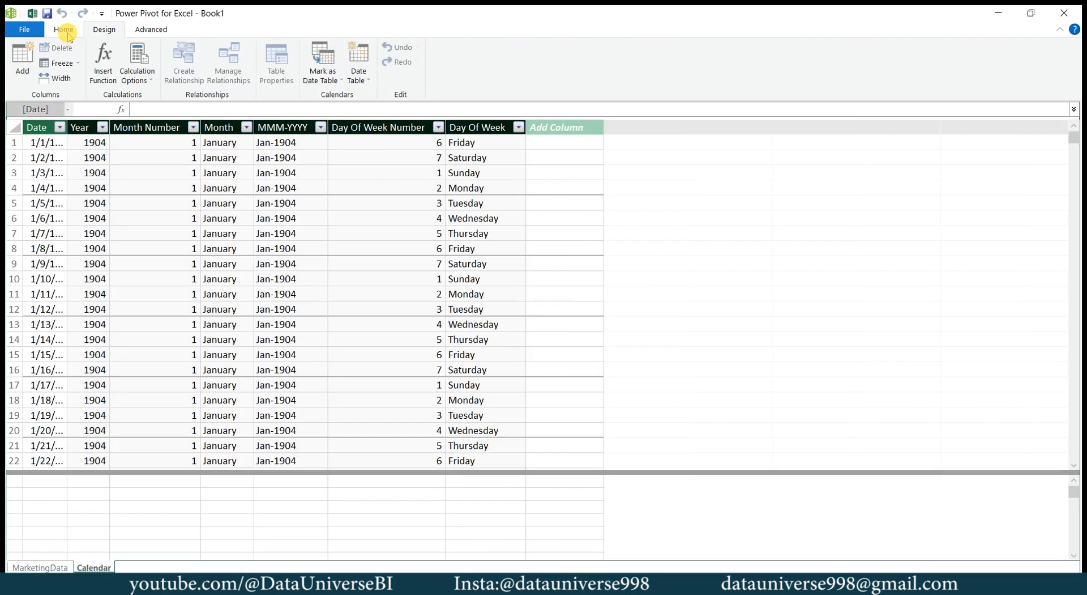
Relate MarketingData's Dt_Customer field to the Calendar table's Date field in the diagram, and return to the data view
click(694, 62)
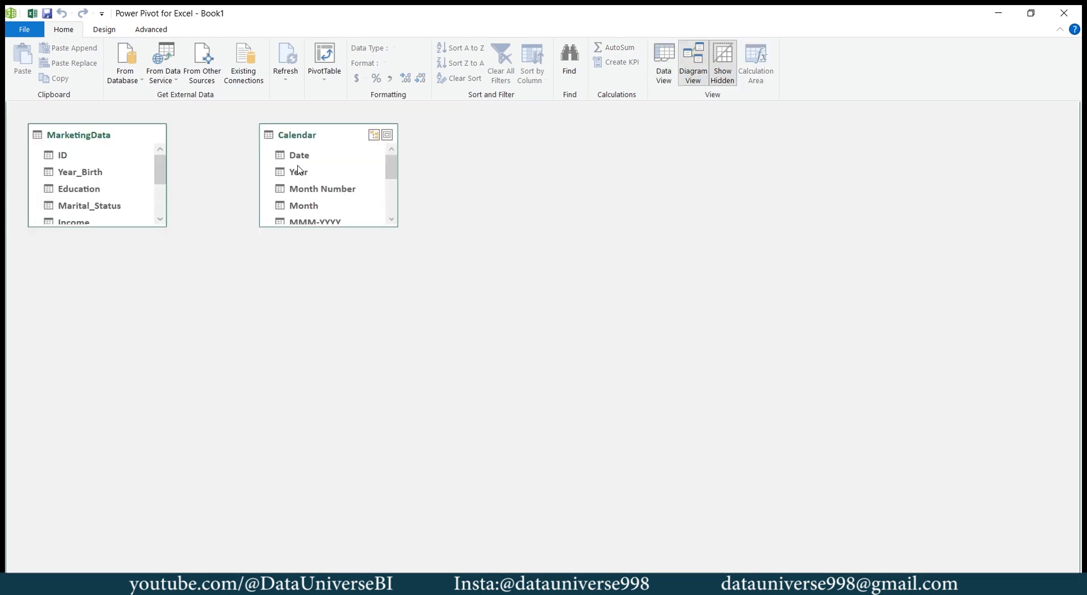
drag(116, 238, 295, 154)
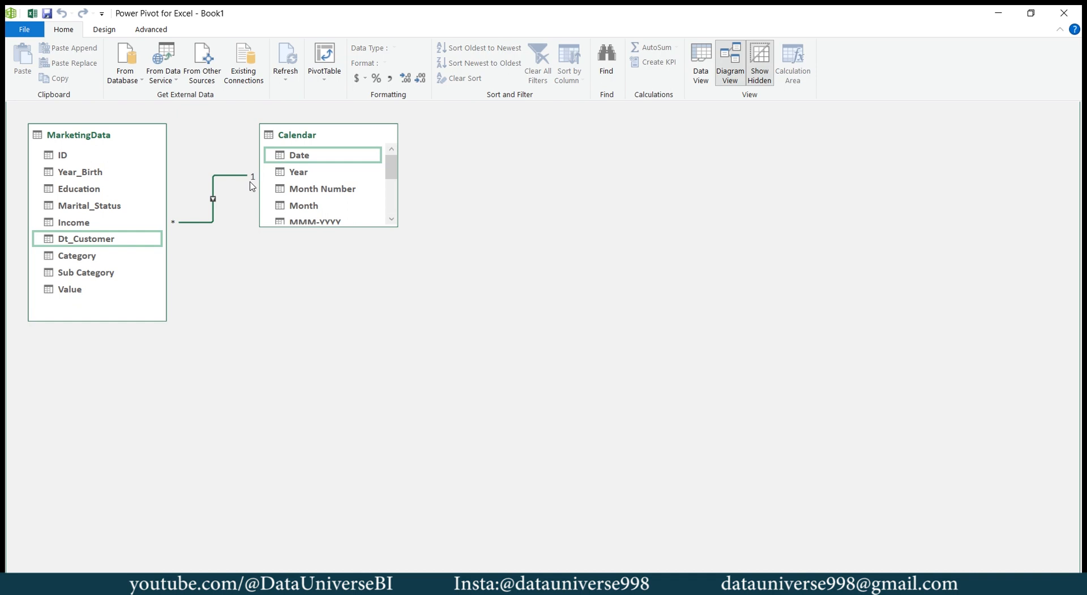
click(700, 62)
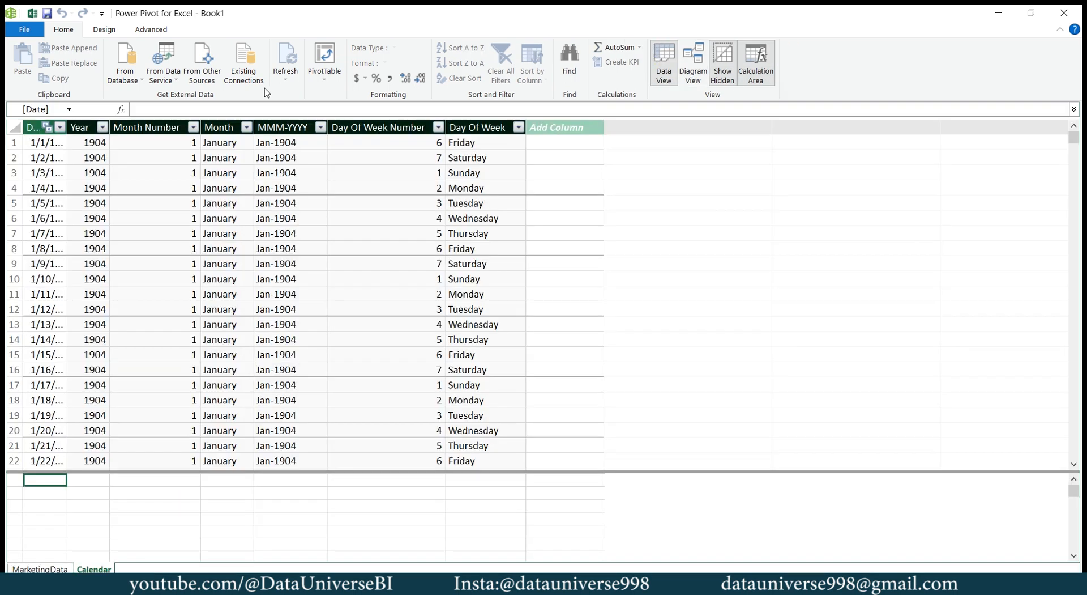
Create a PivotTable from the Power Pivot data model on a new worksheet
click(327, 83)
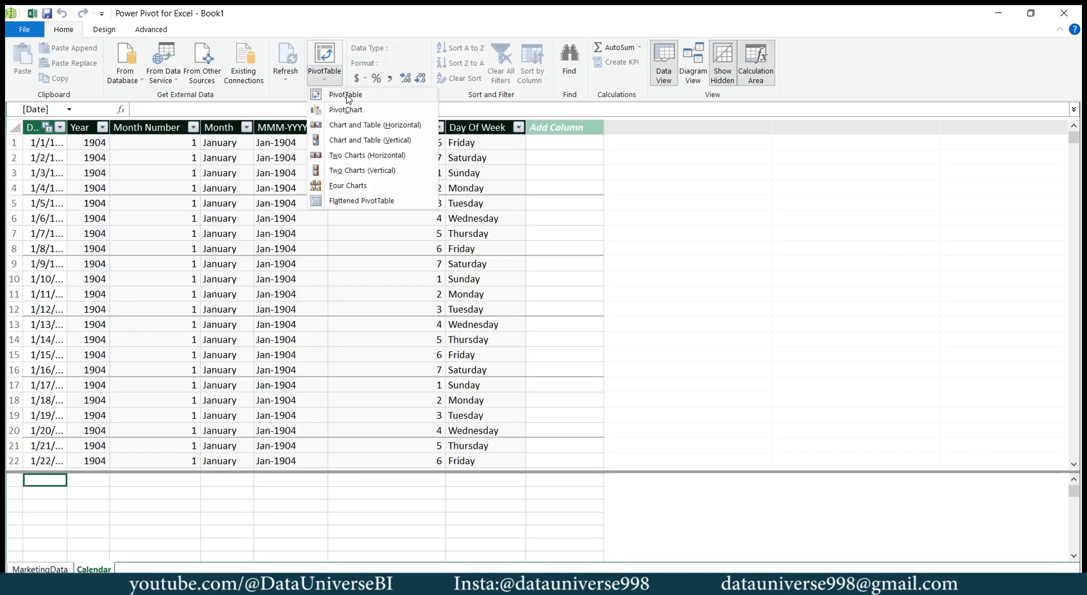
click(346, 96)
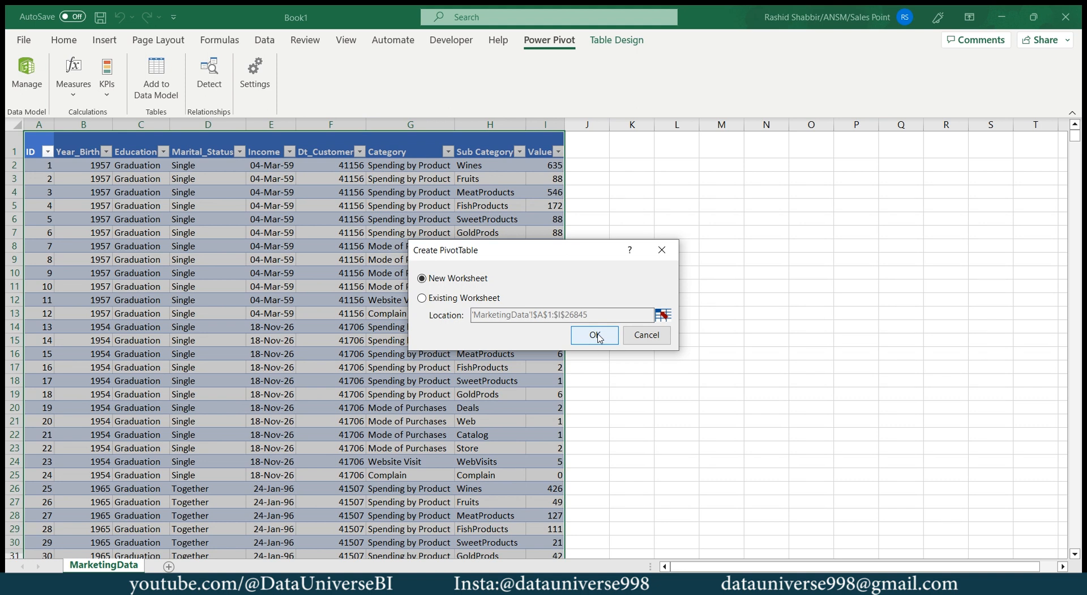
click(595, 334)
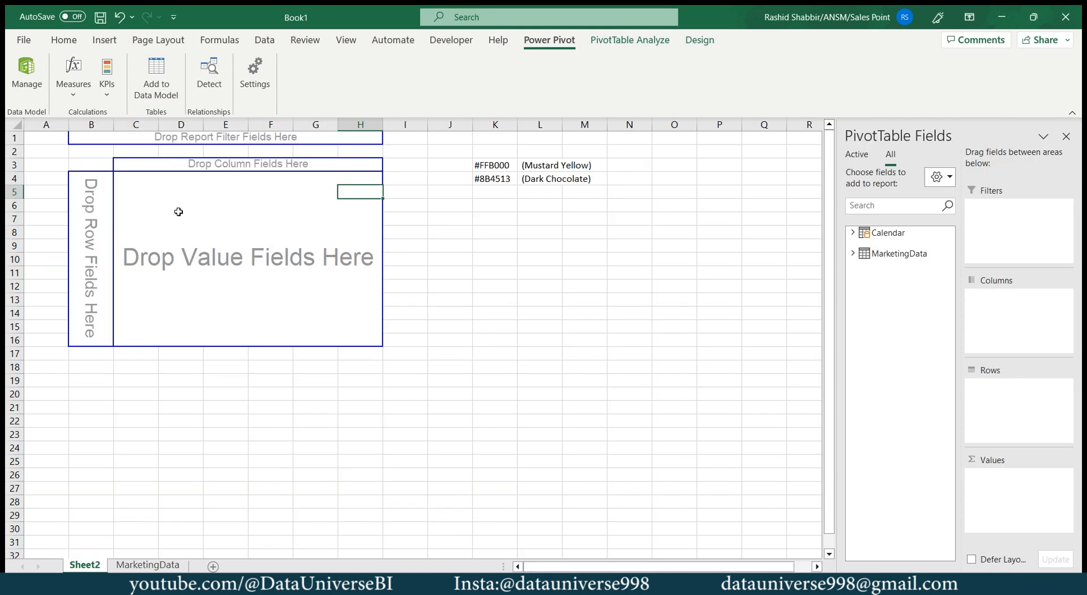
Filter the Category column of the MarketingData sheet to show only Mode of Purchases
click(170, 565)
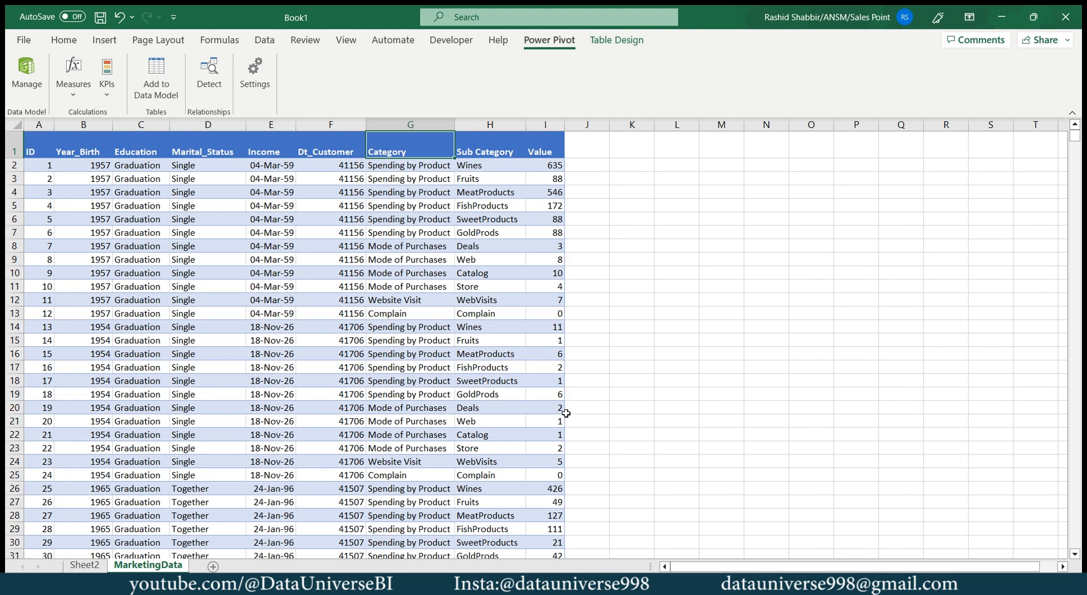
key(ctrl+shift+l)
key(alt+Down)
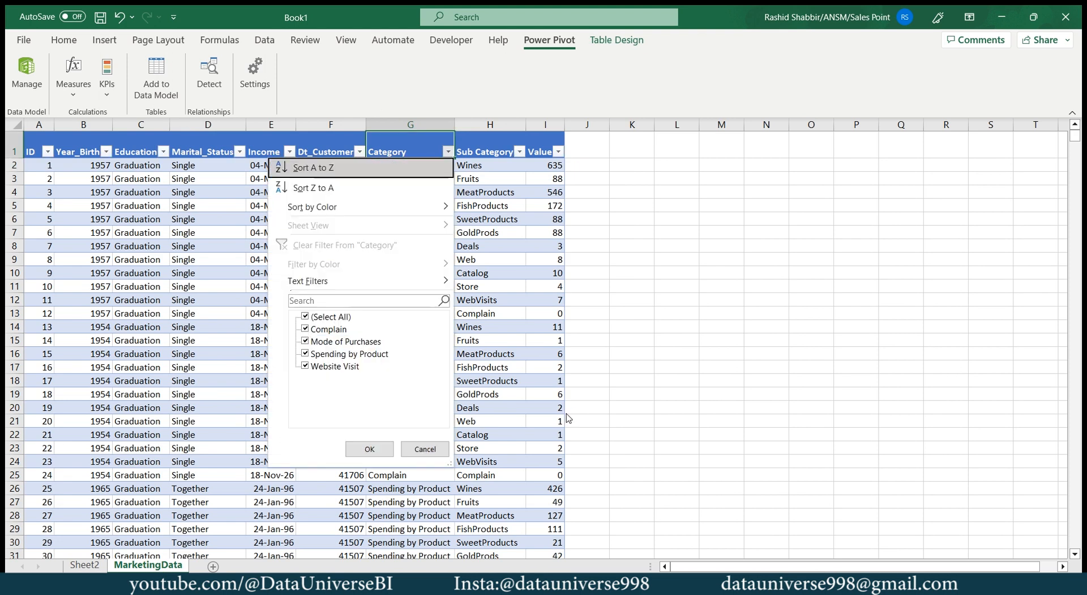
key(Tab)
key(space)
key(Down)
key(Down)
key(Down)
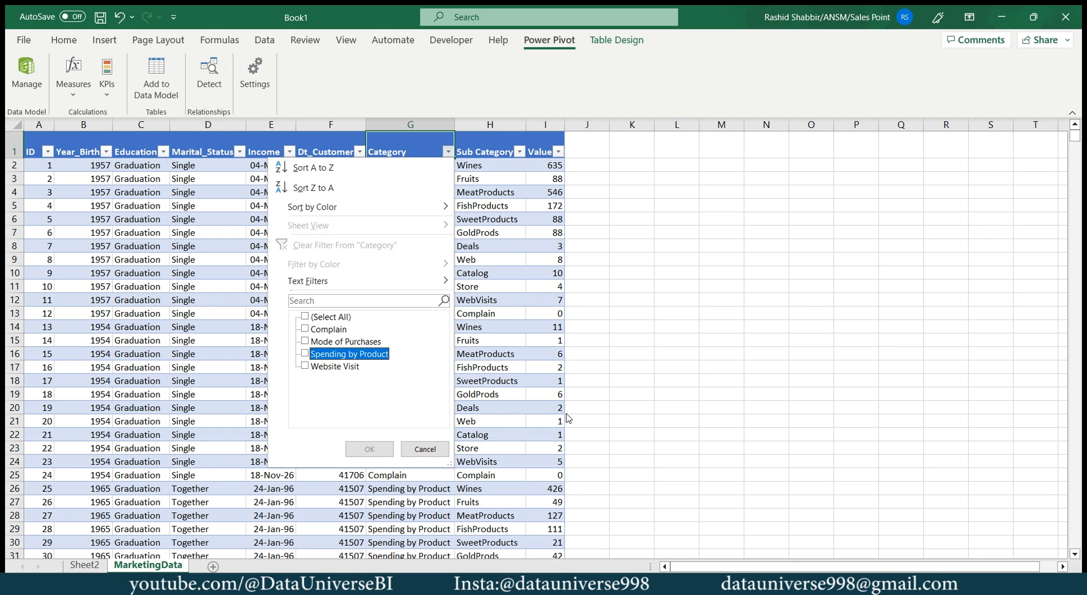
key(Up)
key(space)
key(Return)
Examine which sub categories fall under Mode of Purchases in the Sub Category filter list, leaving the filter unchanged
key(Right)
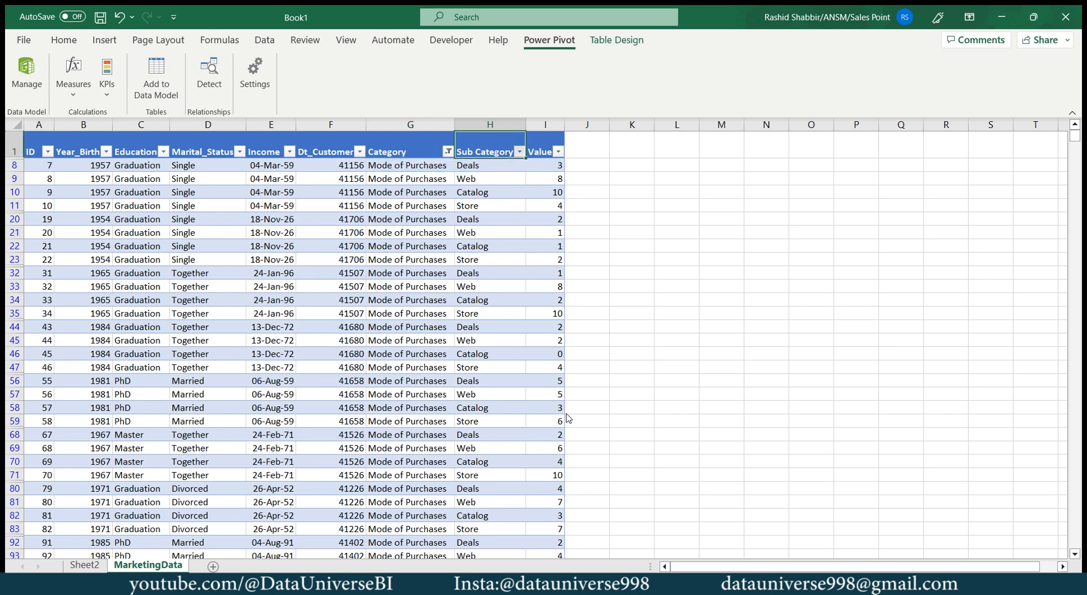
key(alt+Down)
key(Down)
key(Down)
key(Down)
key(Down)
key(Down)
key(Down)
key(Down)
key(Down)
key(Down)
key(Down)
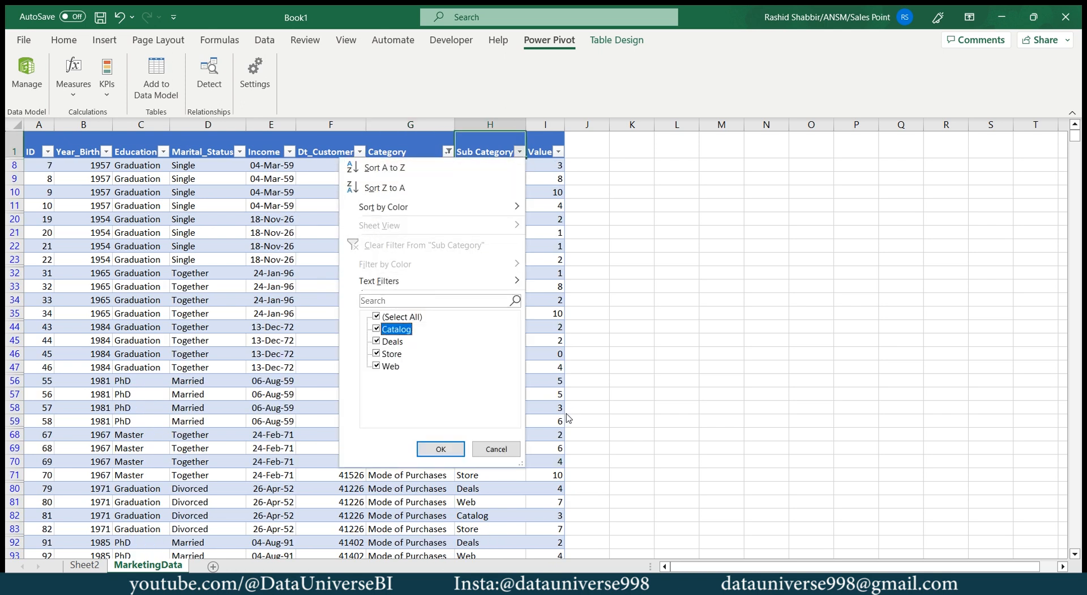
key(Escape)
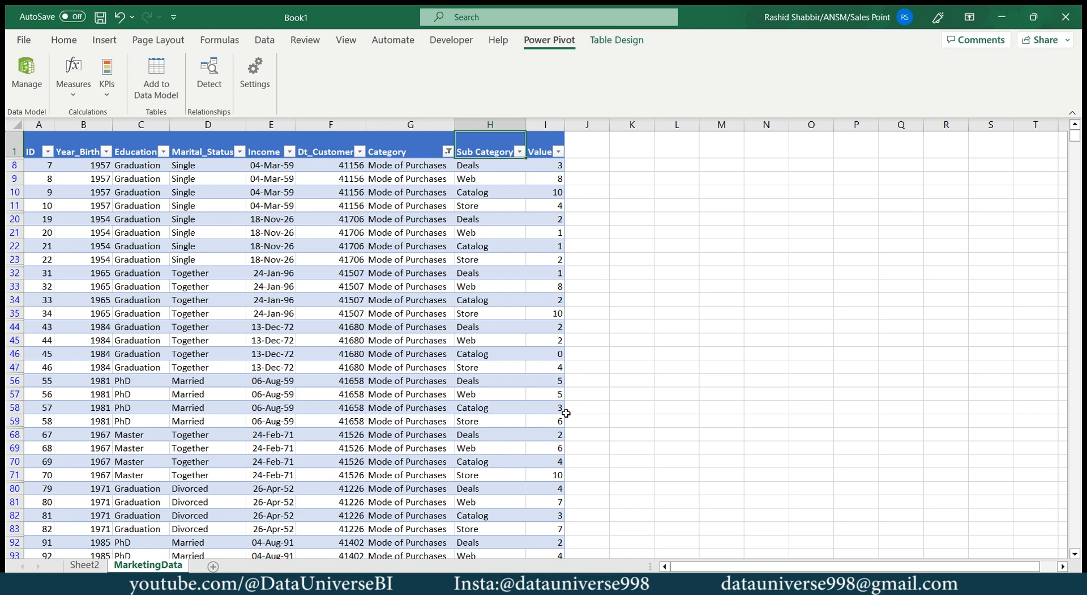
key(Left)
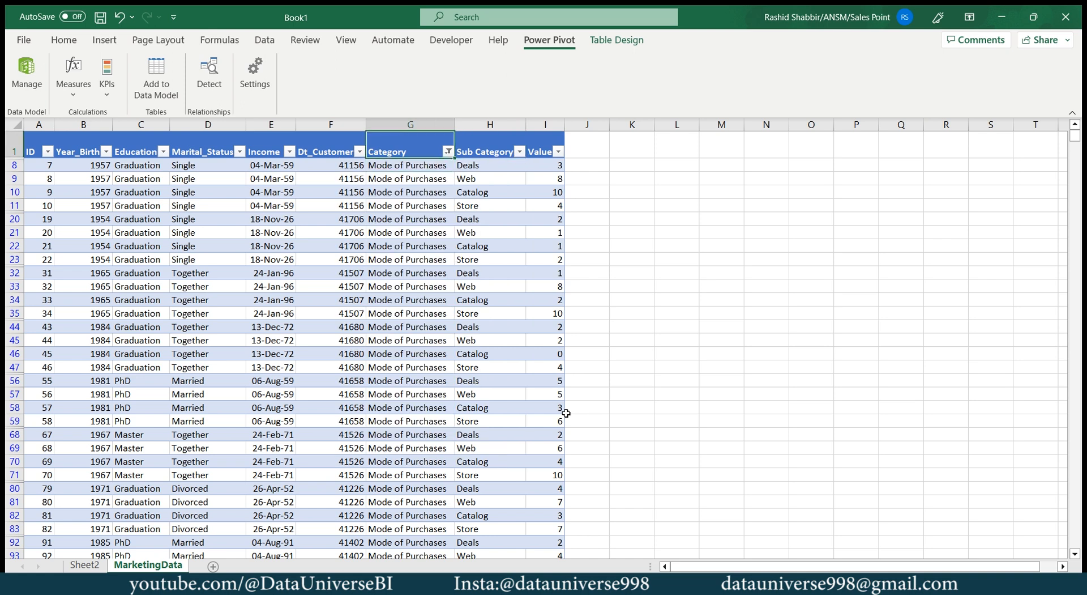
Return to the PivotTable sheet, then open the Power Pivot data model and enlarge its formula bar to several lines
key(ctrl+Page_Up)
key(Left)
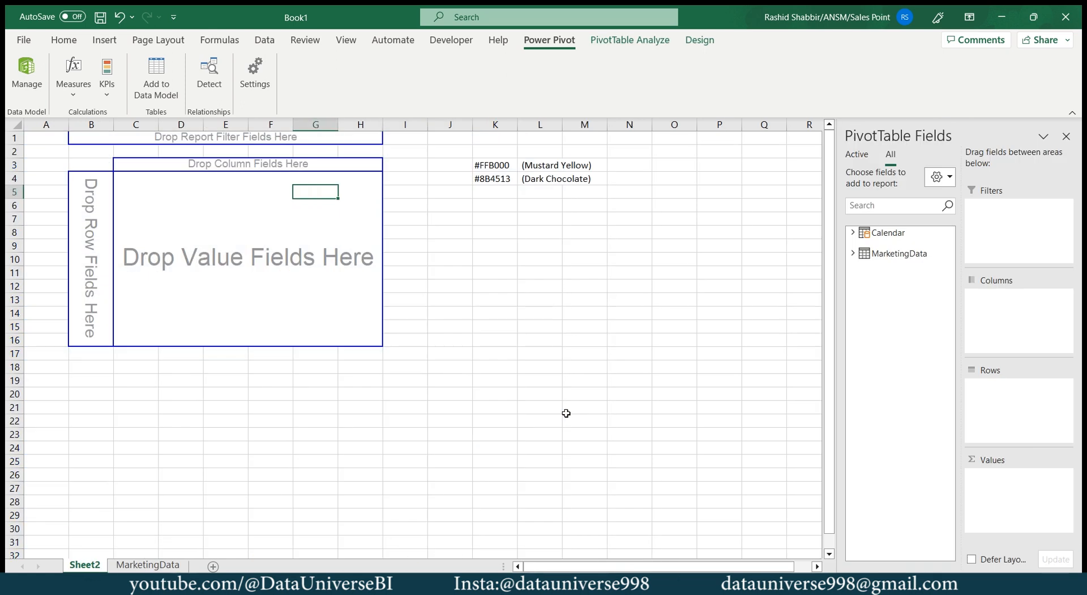
key(Left)
key(Left)
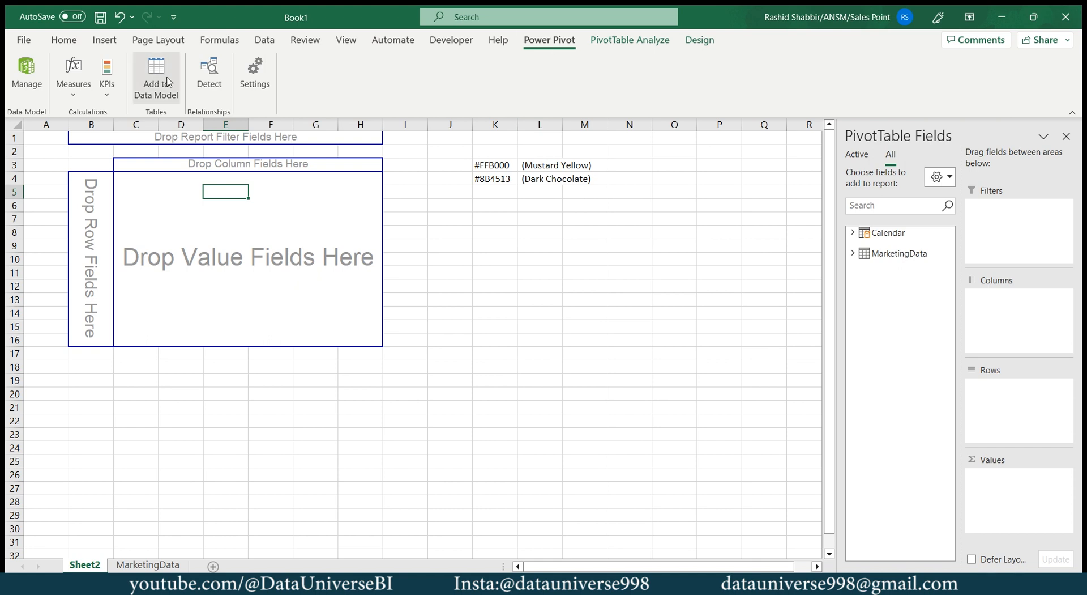
click(29, 80)
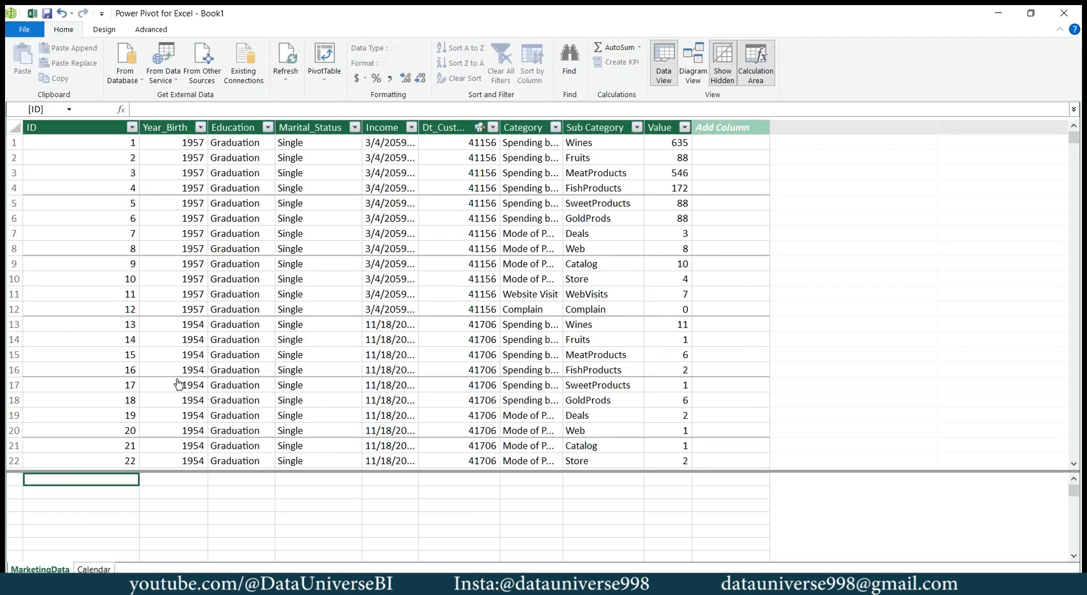
click(38, 119)
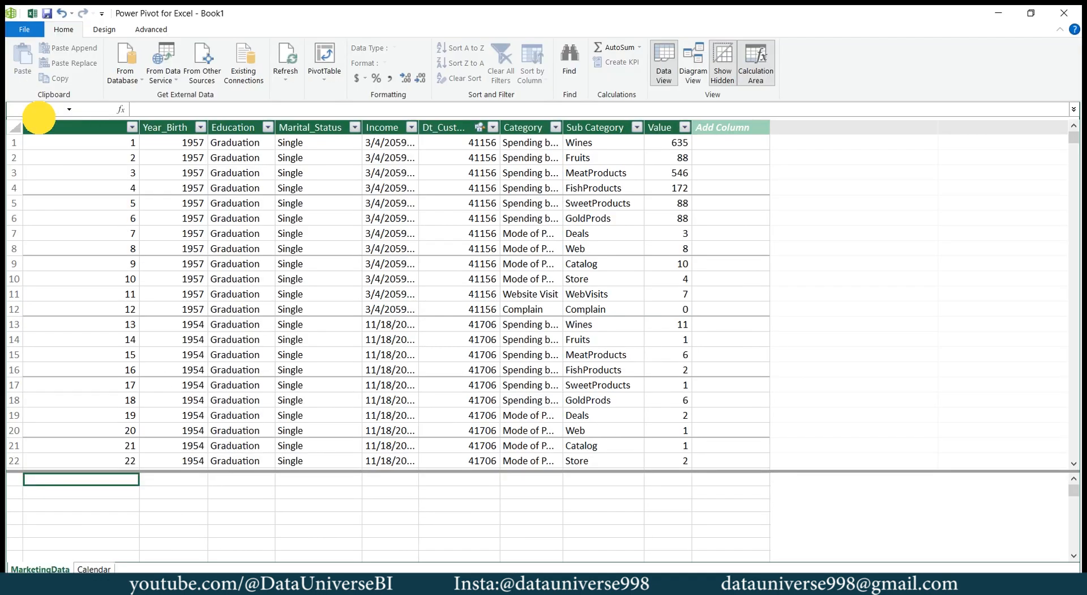
drag(39, 117, 39, 154)
click(202, 111)
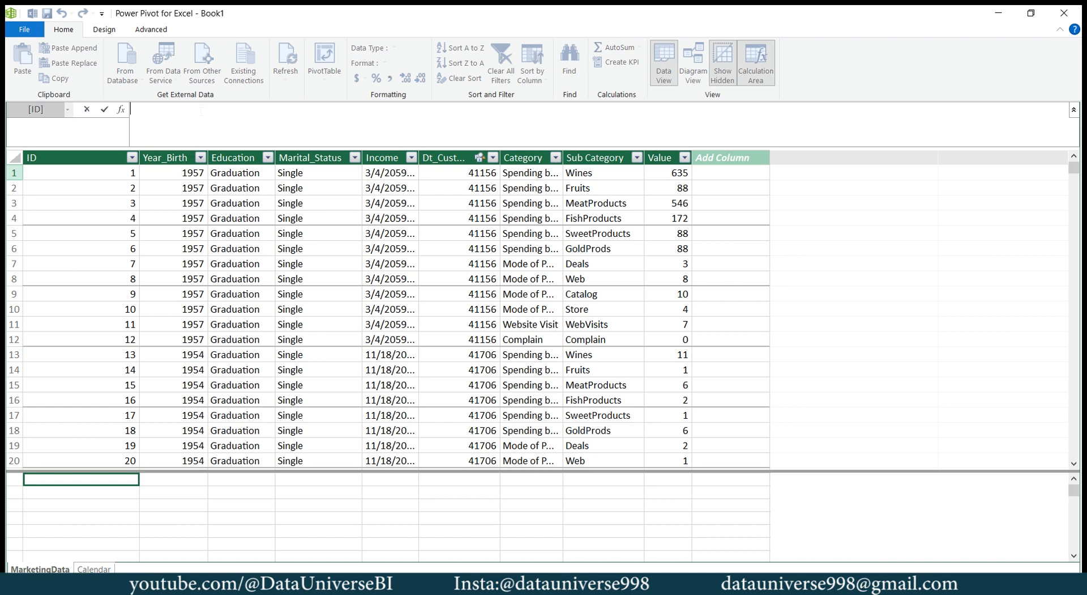
Begin a measure in MarketingData's calculation area with the formula Mode Of Purchase := CALCULATE(SUM(MarketingData[Value]),
text(Mode Of Purchaswe)
key(BackSpace)
key(BackSpace)
key(BackSpace)
text(e :=)
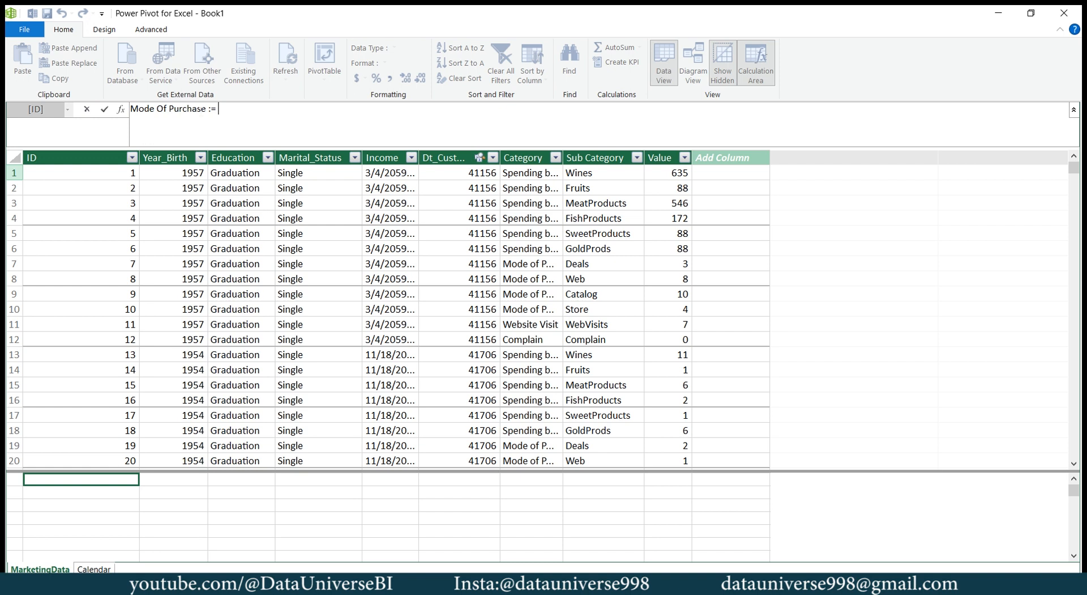
text( calc)
key(Tab)
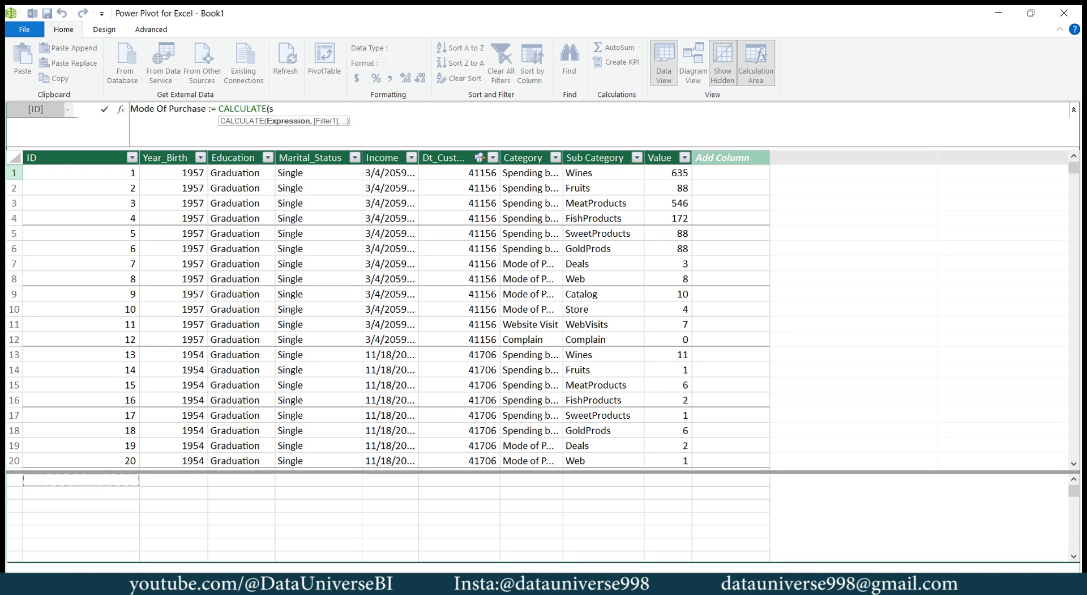
text(sum)
key(Tab)
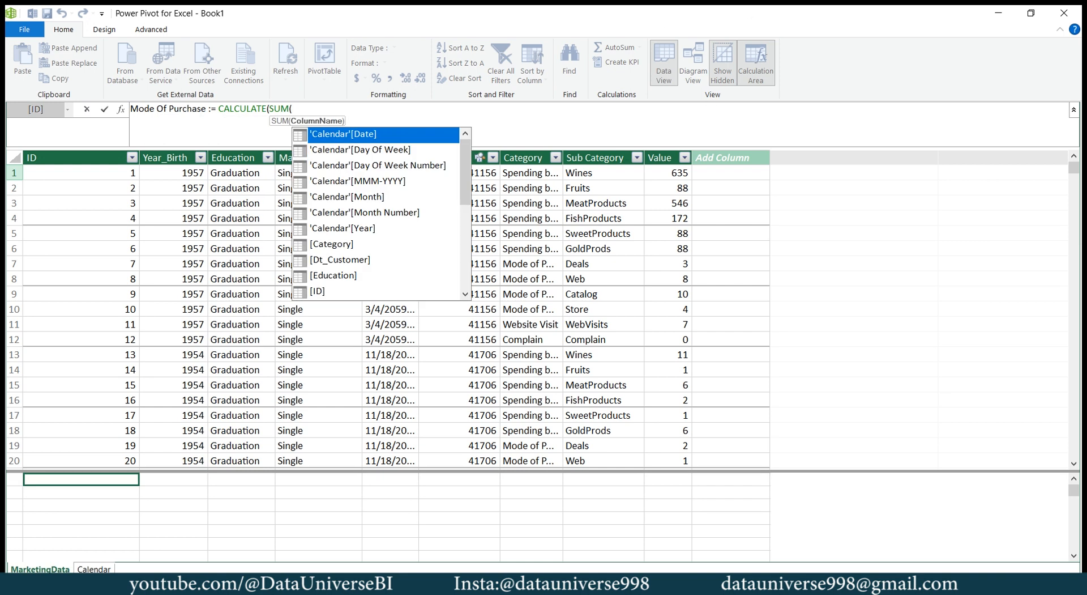
click(665, 159)
text(),)
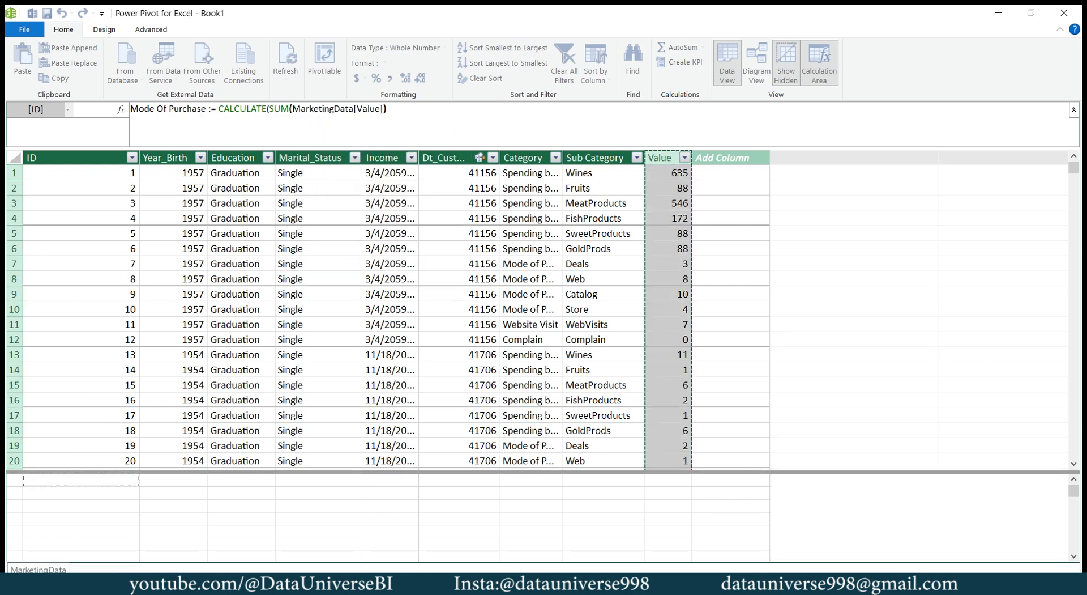
Complete the measure with the filter MarketingData[Category] = "Mode Of Purchase" on a new line, and widen the ID column
key(shift+Return)
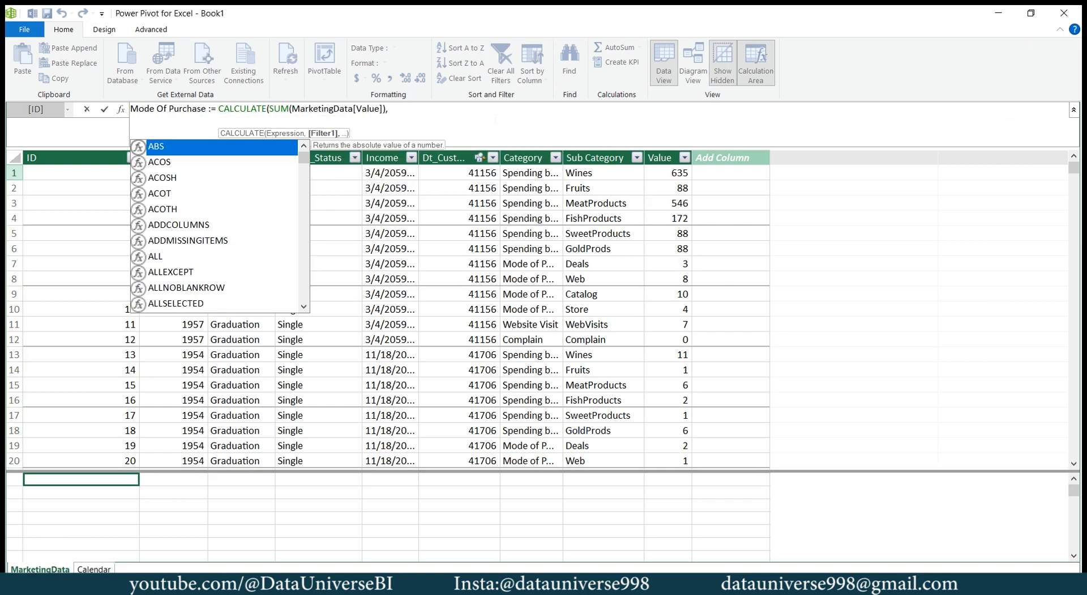
text(cate)
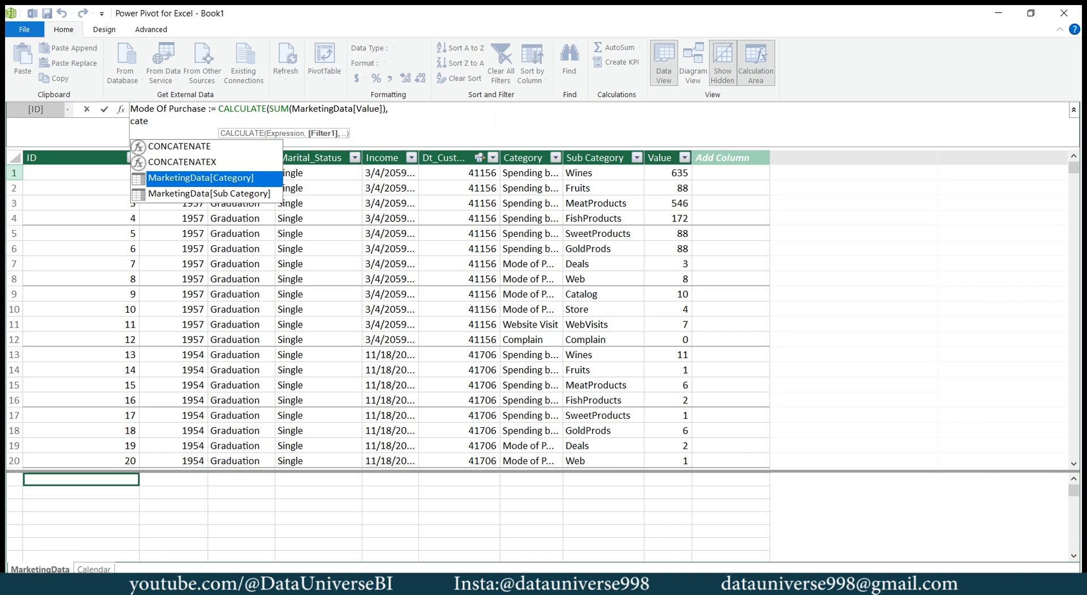
key(BackSpace)
key(BackSpace)
key(BackSpace)
key(BackSpace)
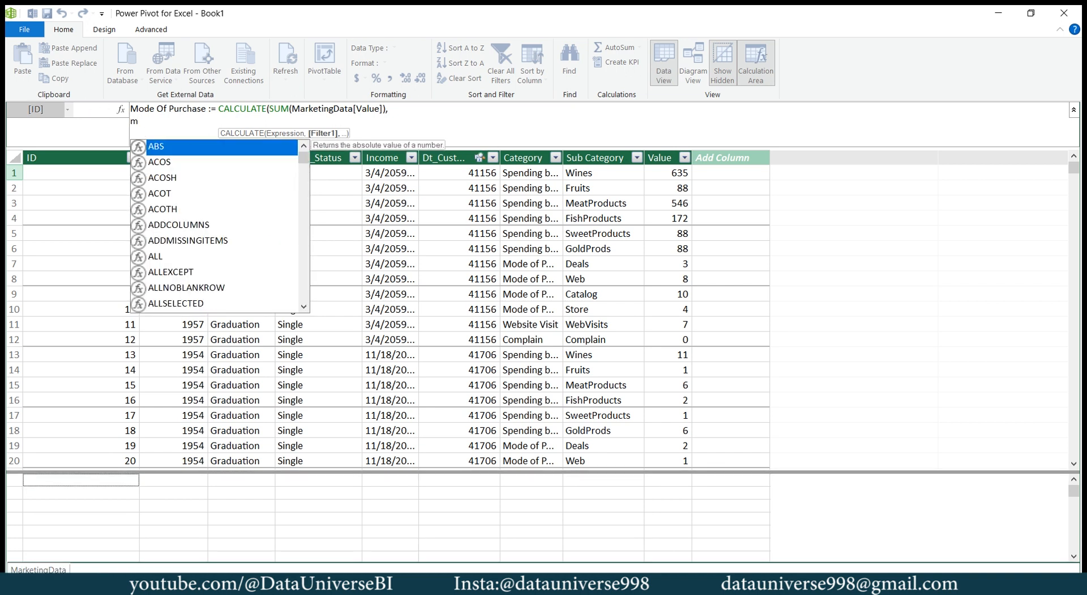
text(marke)
key(Tab)
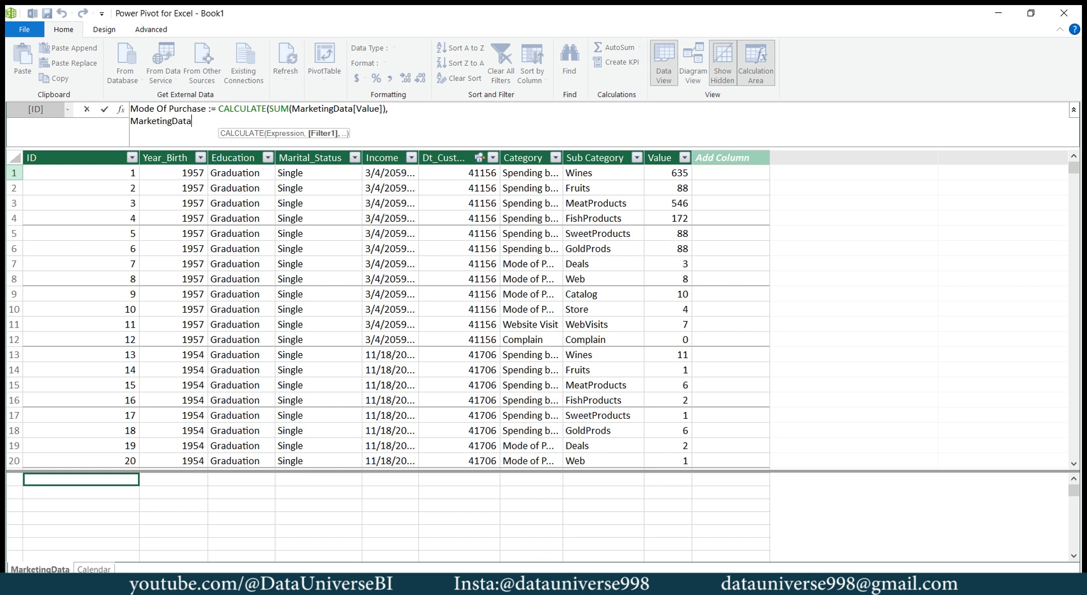
text([Category])
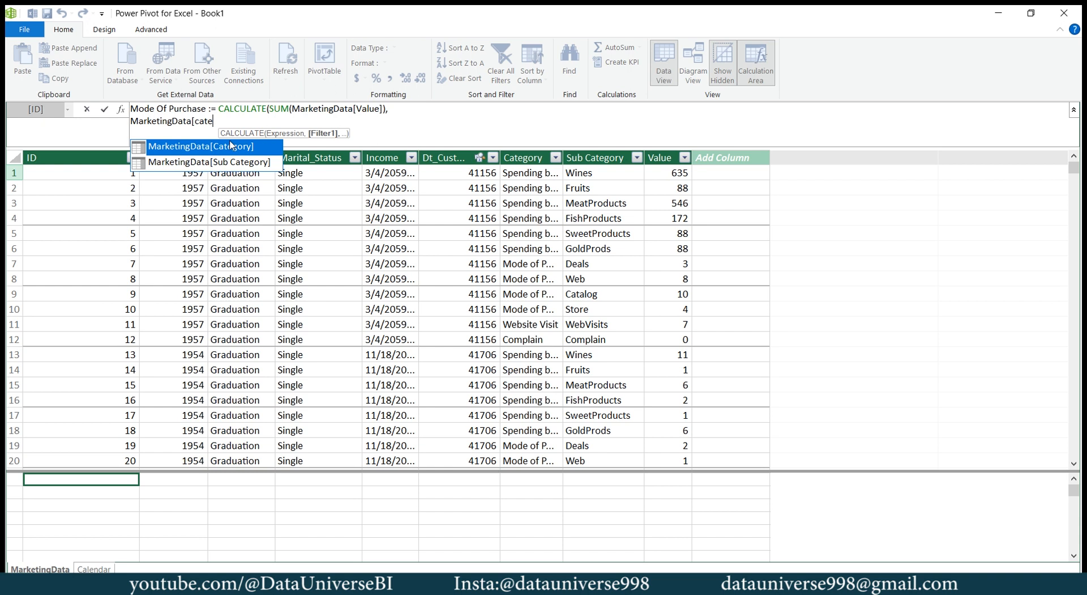
key(Tab)
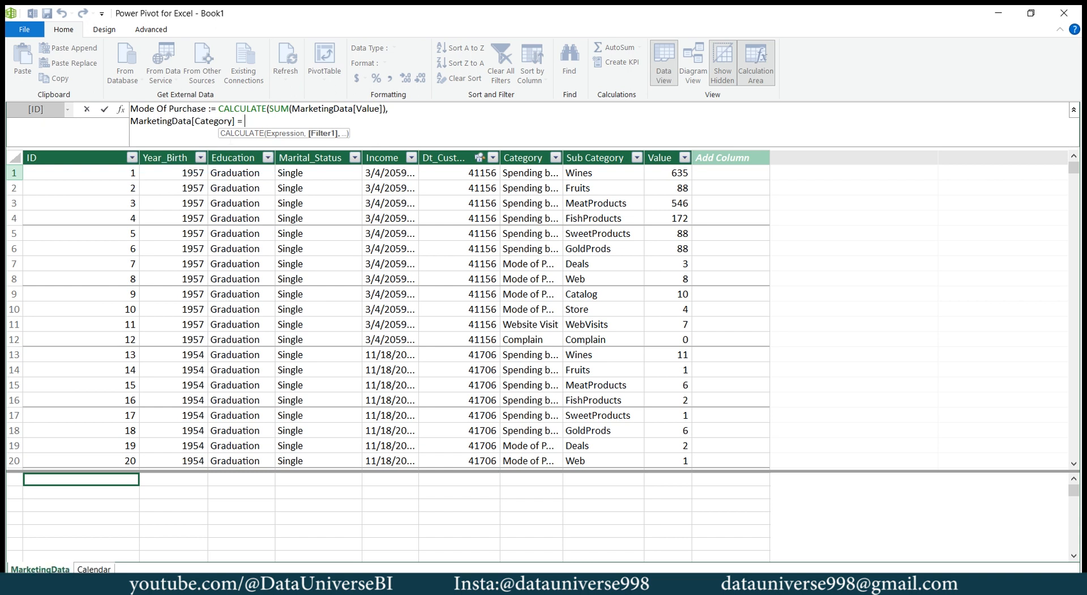
text(= "")
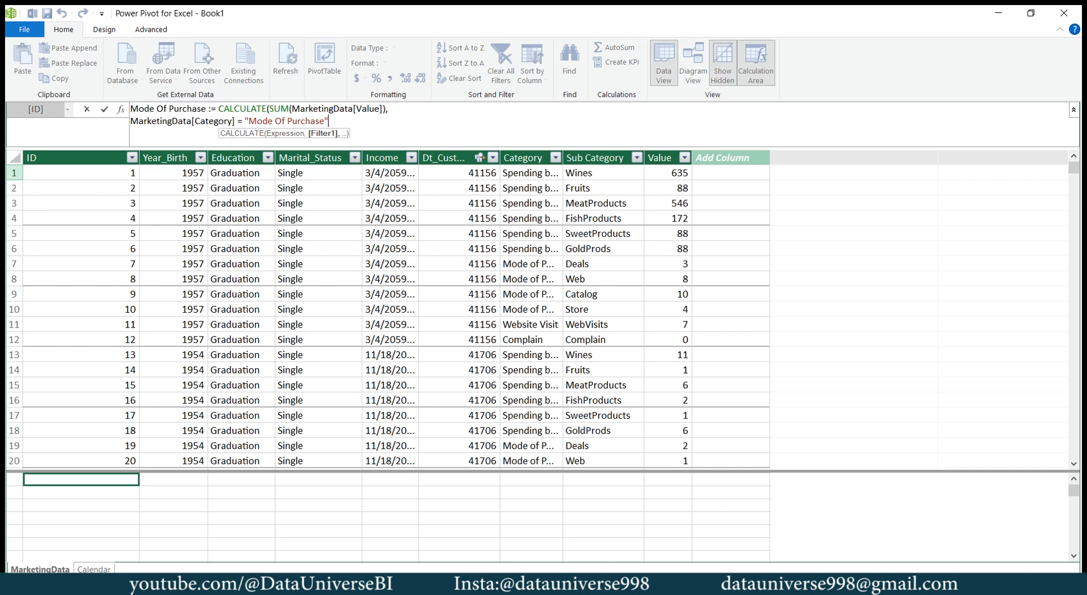
text())
key(Return)
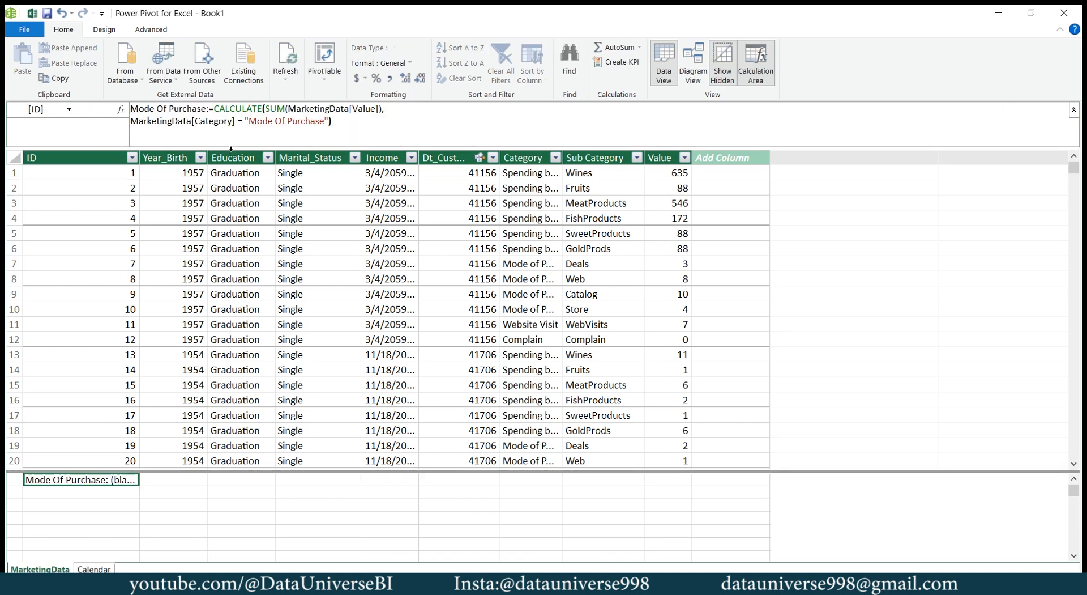
drag(139, 162, 187, 160)
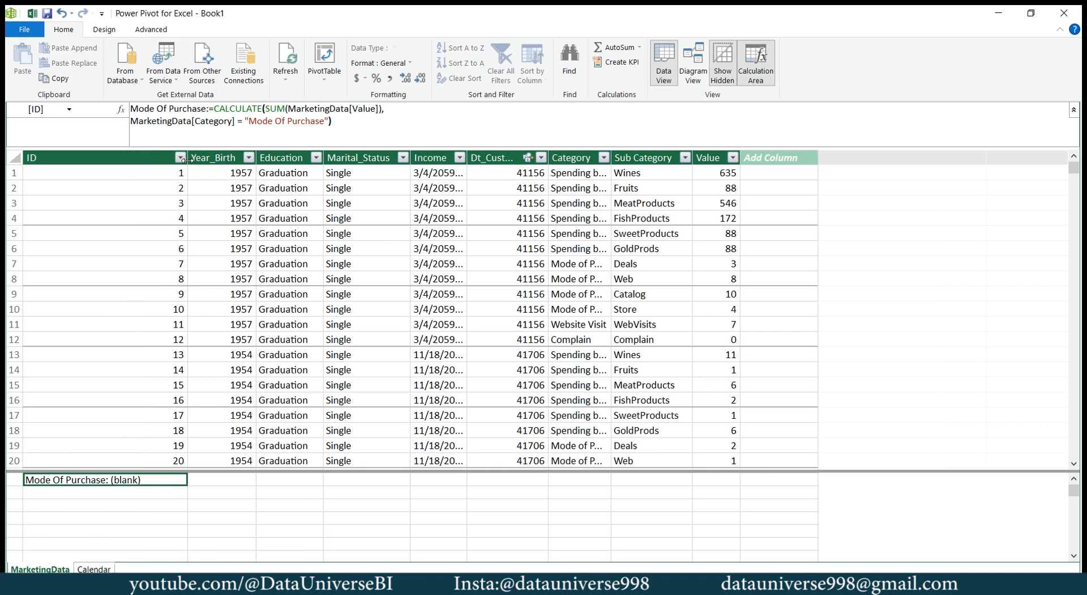
Switch to the Excel workbook and copy the text Mode of Purchases from the first visible Category cell on the MarketingData sheet
key(alt+Tab)
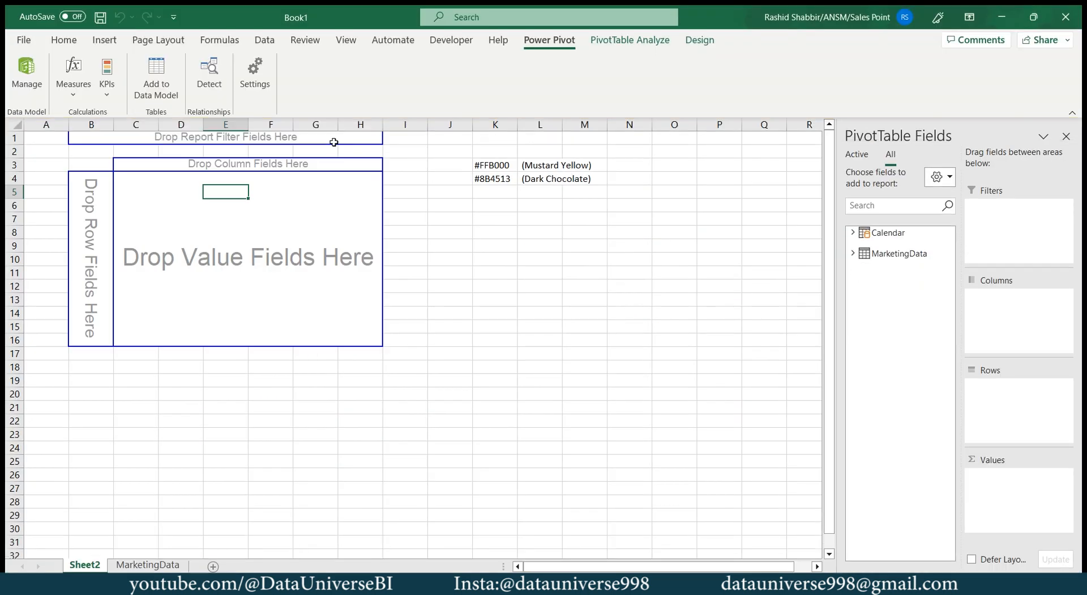
key(ctrl+Page_Down)
key(Down)
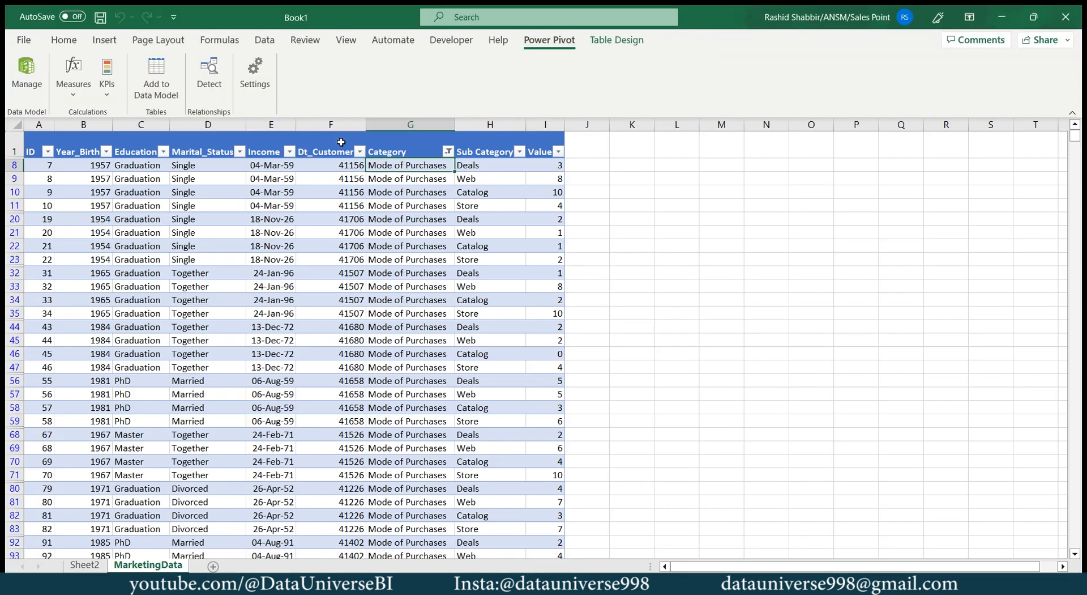
key(ctrl+shift+Left)
key(ctrl+shift+Left)
key(ctrl+shift+Left)
key(ctrl+c)
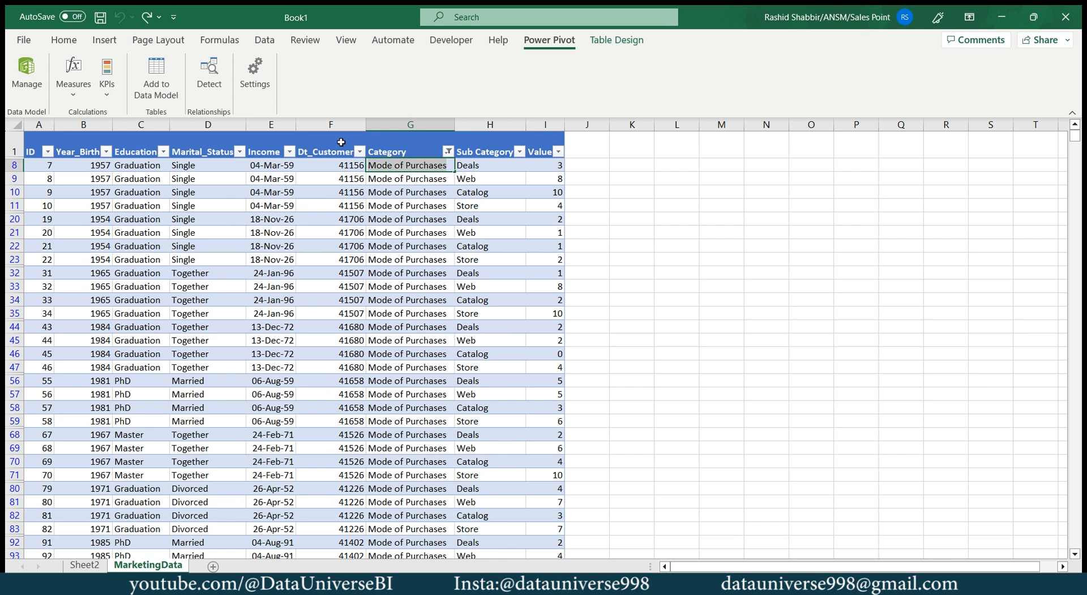
key(Return)
Replace the Power Pivot measure's category filter text with the copied "Mode of Purchases", and return to the PivotTable sheet in Excel
key(alt+Tab)
click(328, 120)
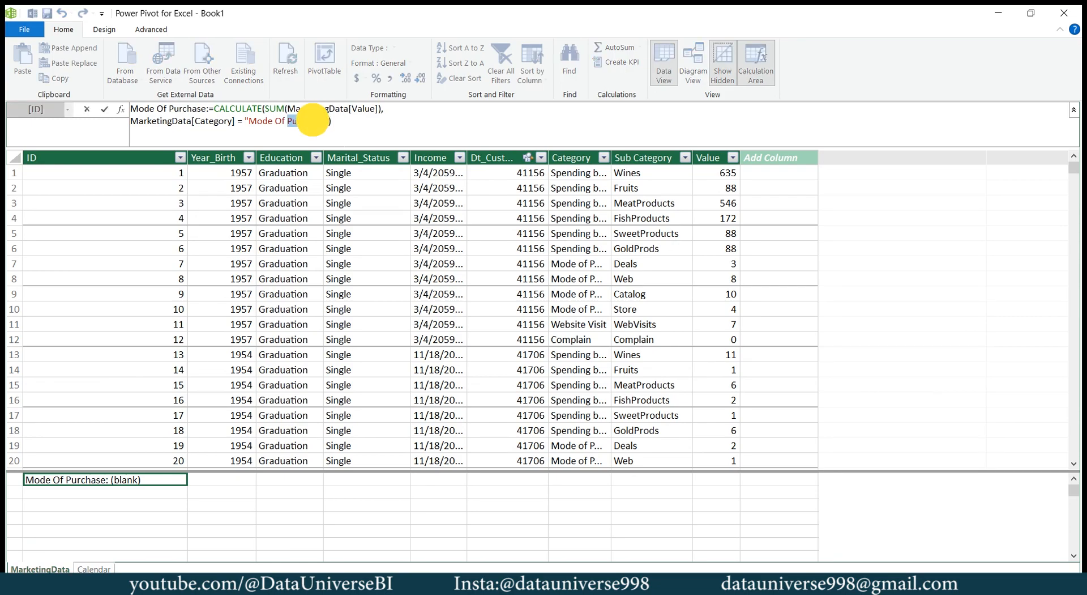
key(BackSpace)
key(BackSpace)
key(BackSpace)
key(BackSpace)
key(BackSpace)
key(BackSpace)
key(BackSpace)
key(BackSpace)
key(BackSpace)
key(BackSpace)
key(BackSpace)
key(BackSpace)
key(BackSpace)
key(BackSpace)
key(ctrl+v)
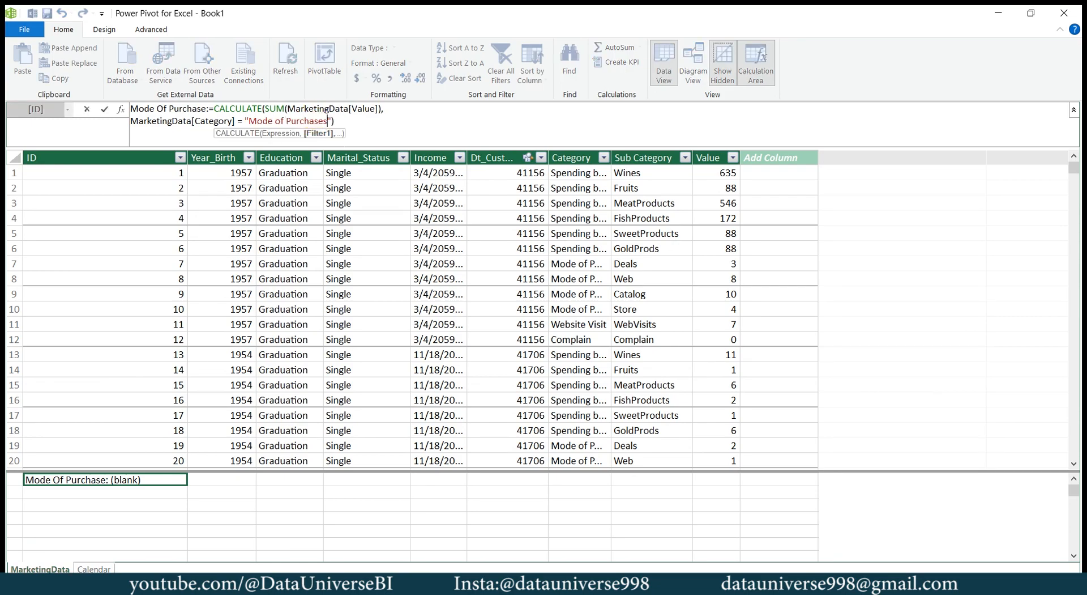
key(Return)
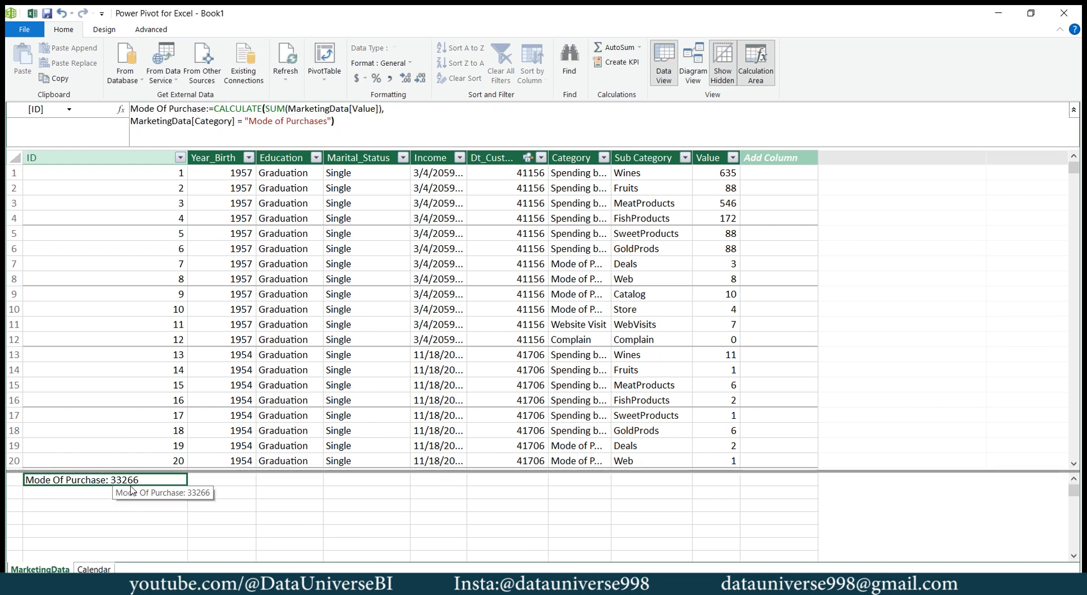
key(alt+Tab)
key(ctrl+Page_Up)
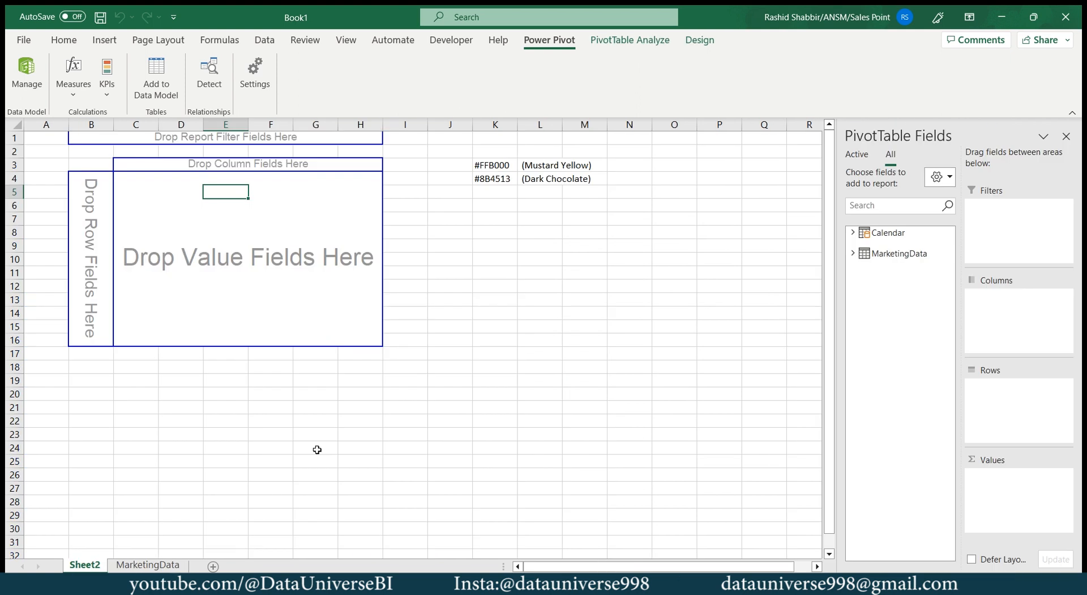
Add MarketingData's Sub Category field to the PivotTable rows and the Mode Of Purchase measure to its values
click(865, 254)
drag(909, 386, 969, 399)
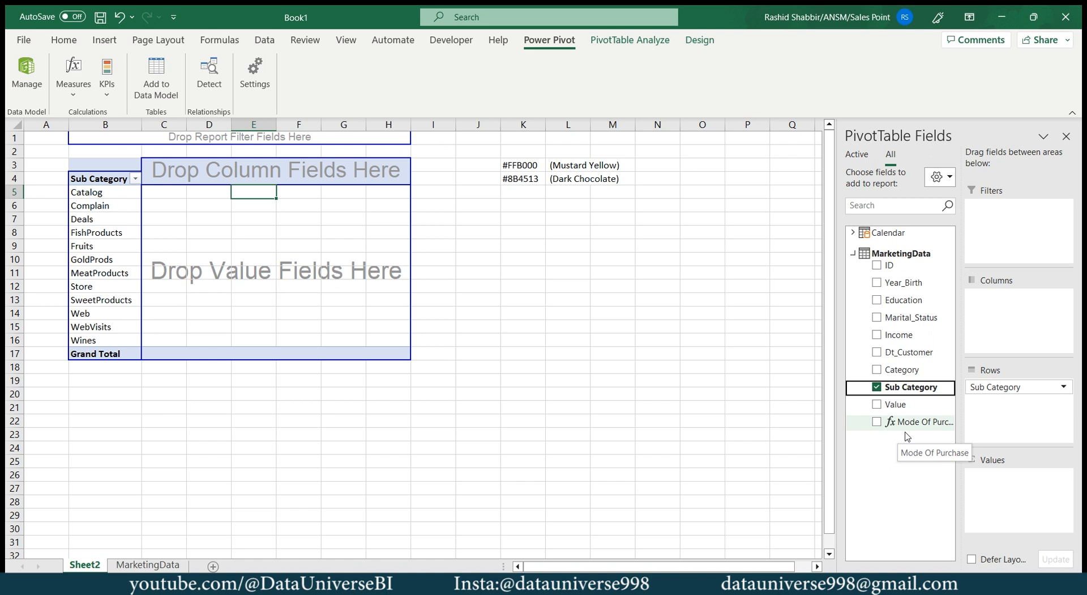
drag(905, 427, 1017, 490)
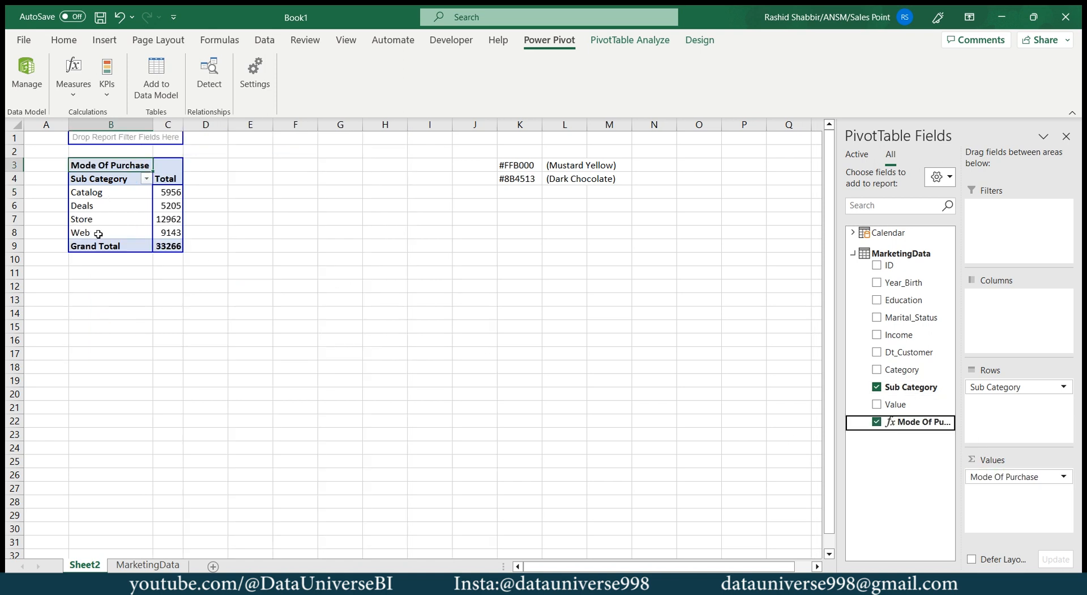
Insert a 2-D pie PivotChart from the Mode Of Purchase PivotTable and place it beside the table, starting in row 3
click(105, 40)
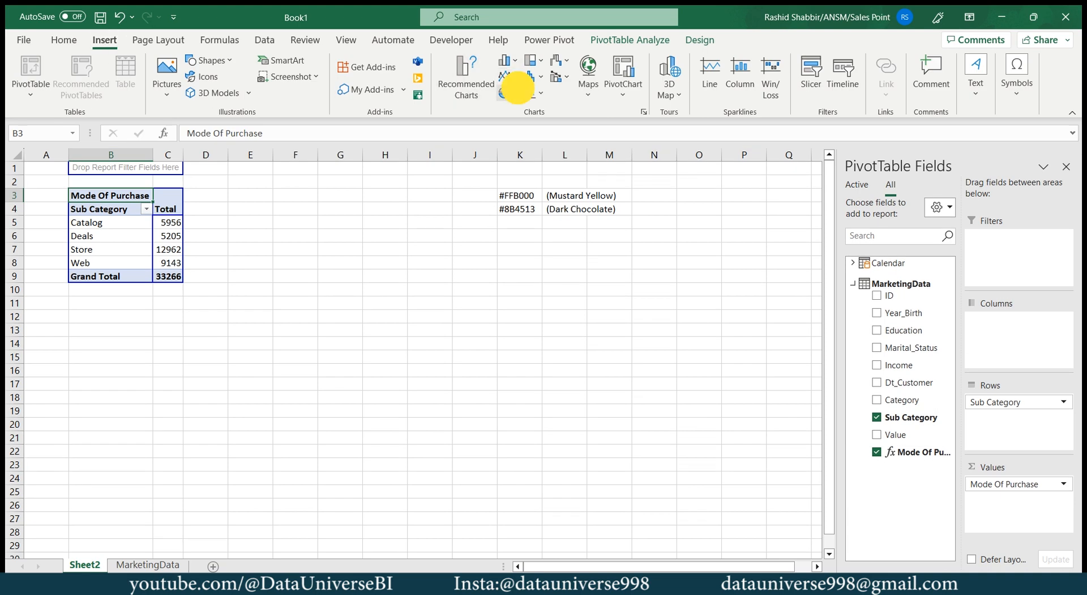
click(517, 88)
click(517, 142)
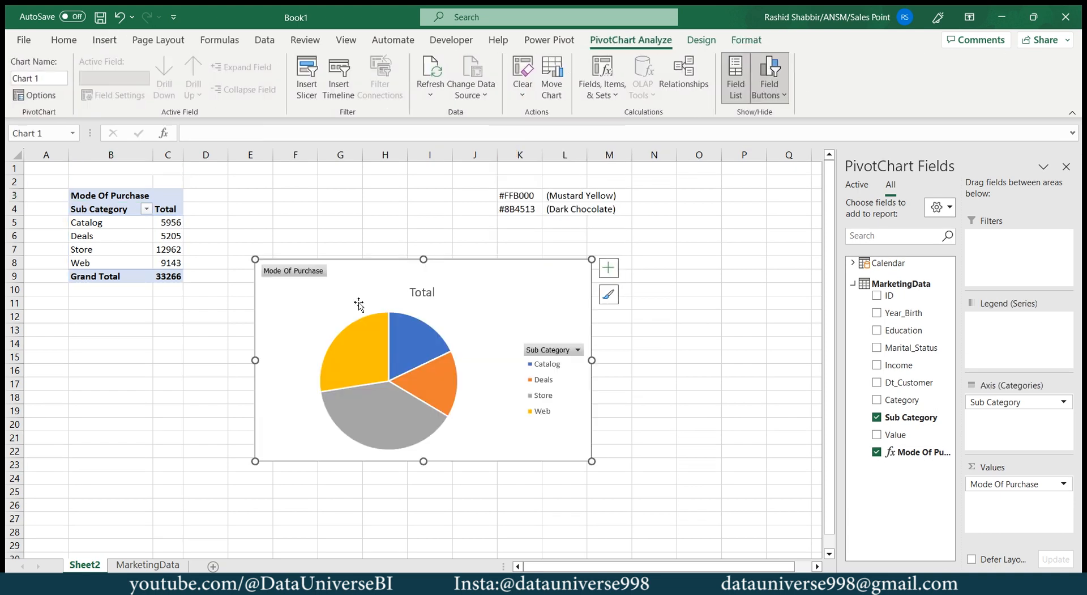
drag(359, 282, 335, 214)
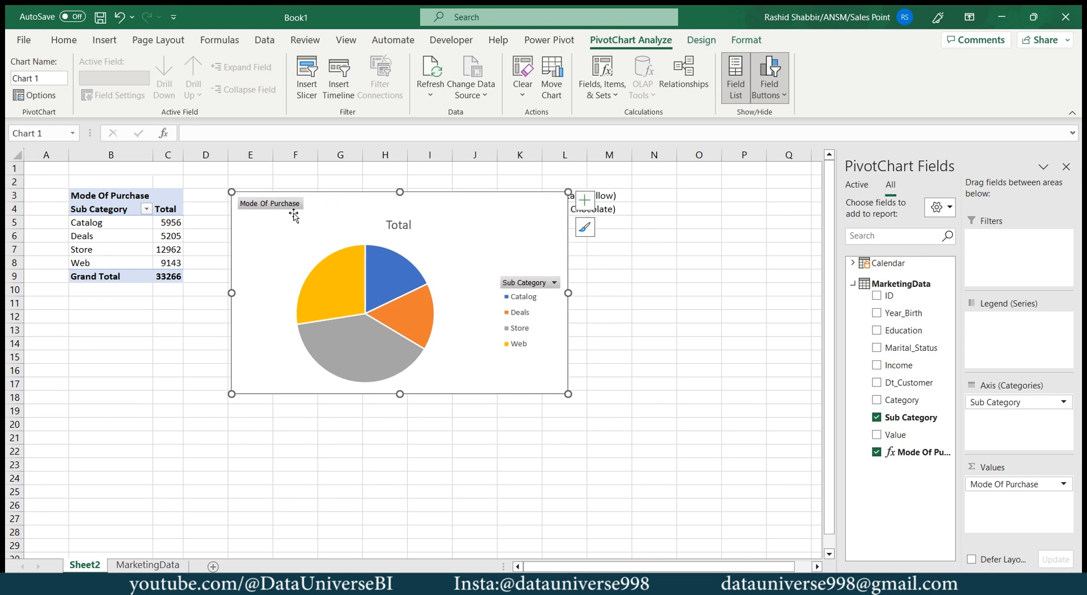
Hide all field buttons on the pie chart and remove its legend
right_click(272, 206)
click(309, 361)
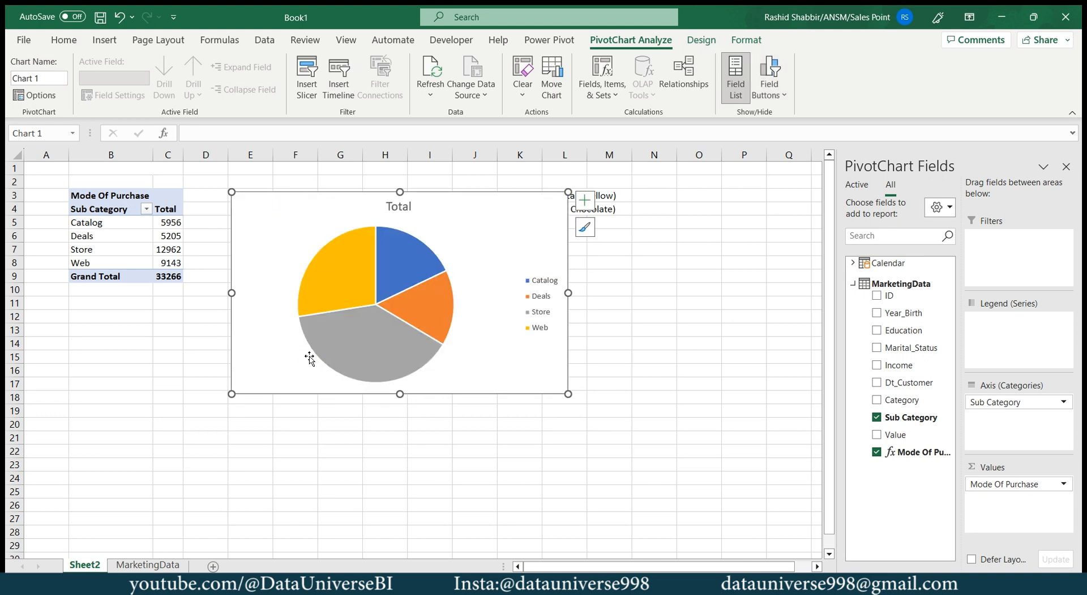
click(536, 300)
key(Delete)
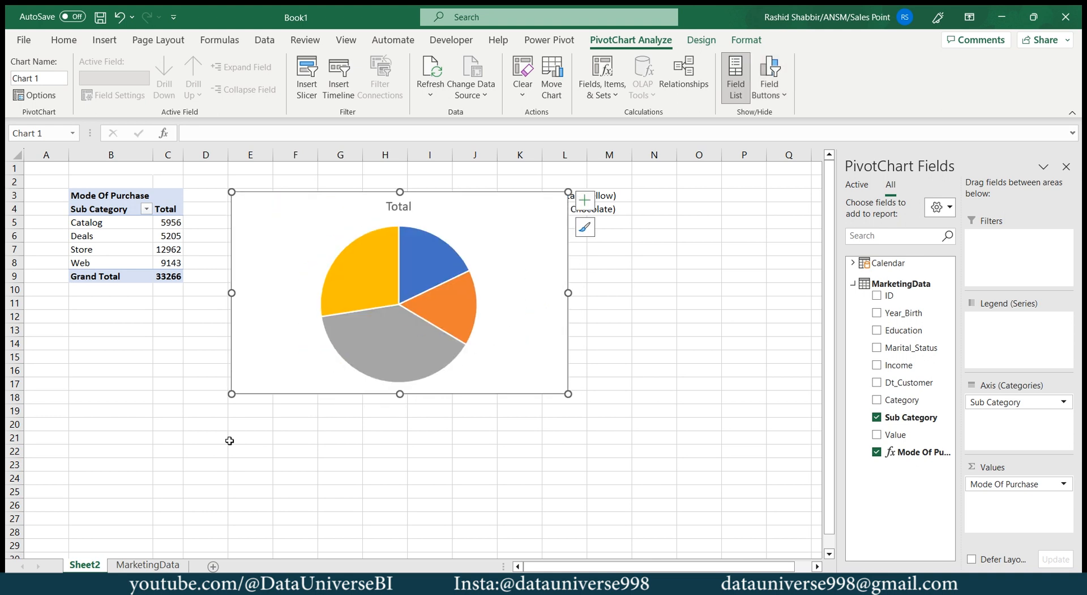
Rename the Sheet2 worksheet as Mode of Purchase and copy that name
drag(95, 564, 134, 542)
text(Mode o)
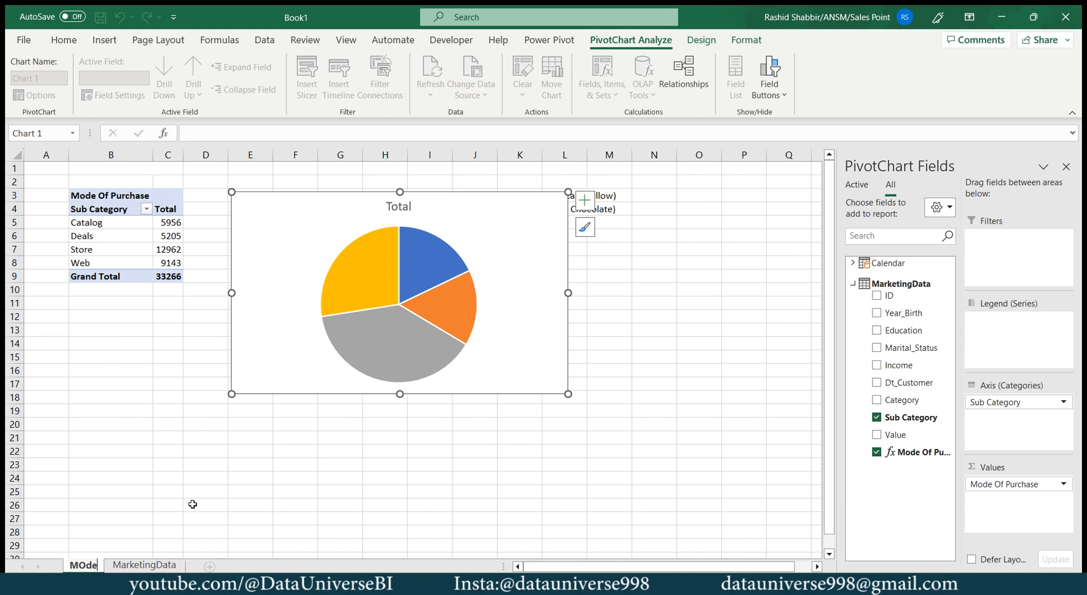
text(f Purchase)
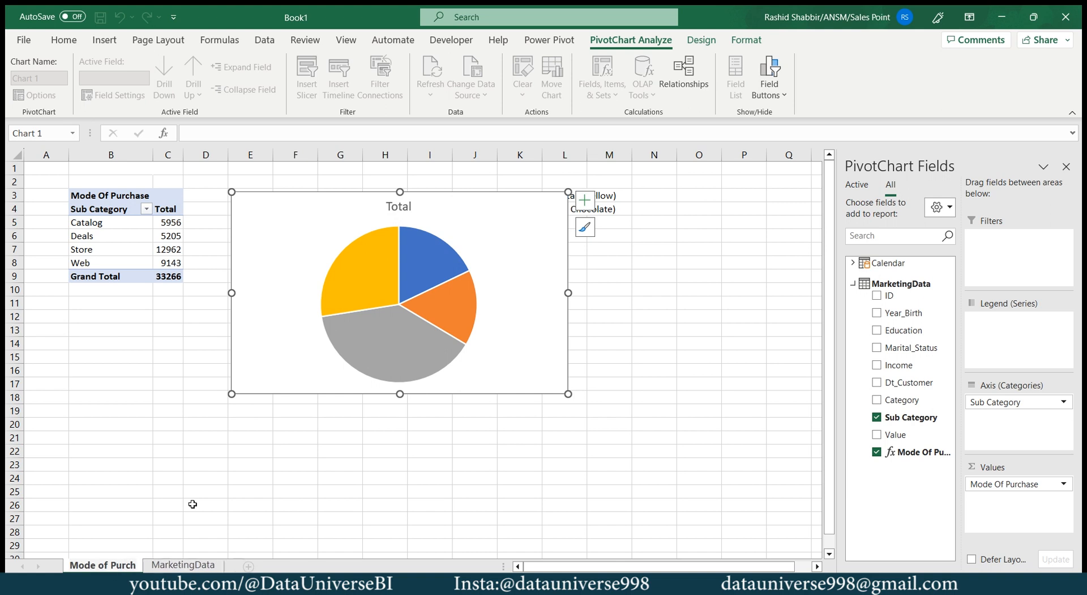
key(ctrl+shift+Left)
key(ctrl+shift+Left)
key(ctrl+shift+Left)
key(ctrl+c)
key(Return)
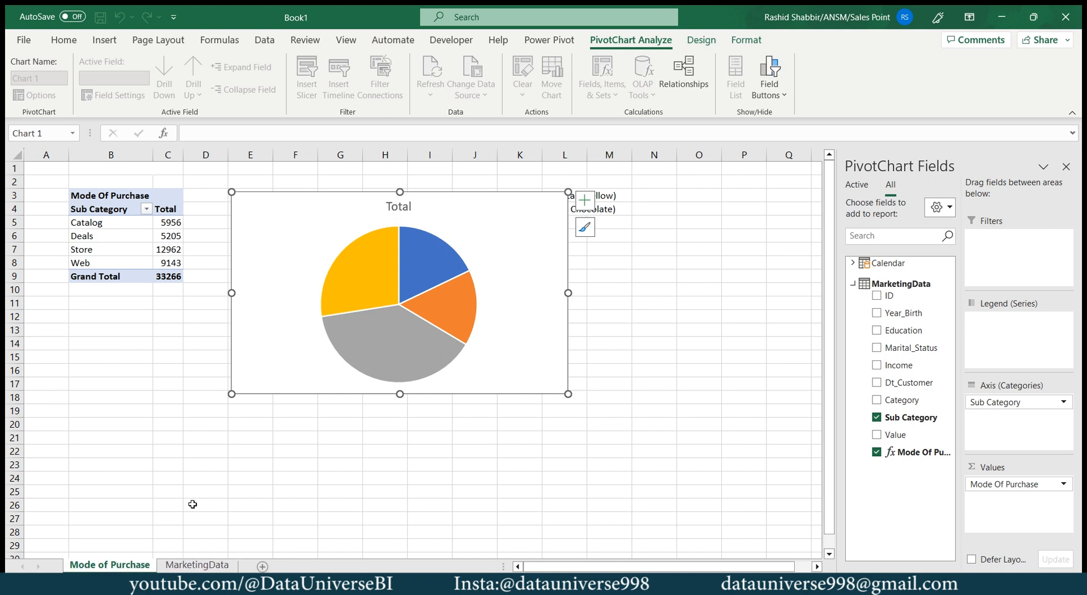
Name the PivotTable on the Mode of Purchase sheet ModeofPurchase, using the copied text
click(114, 237)
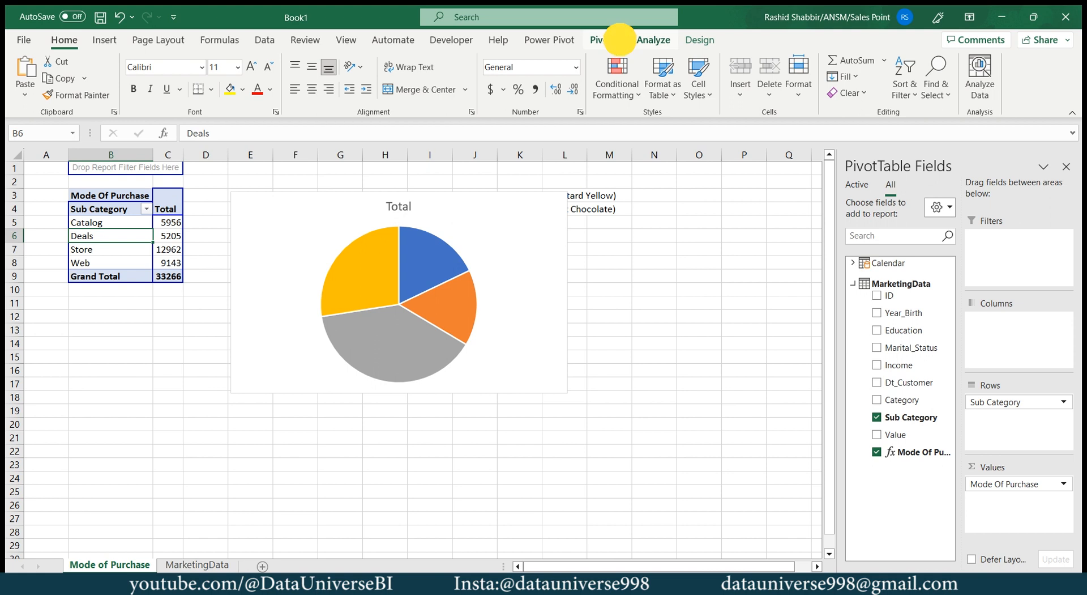
click(623, 37)
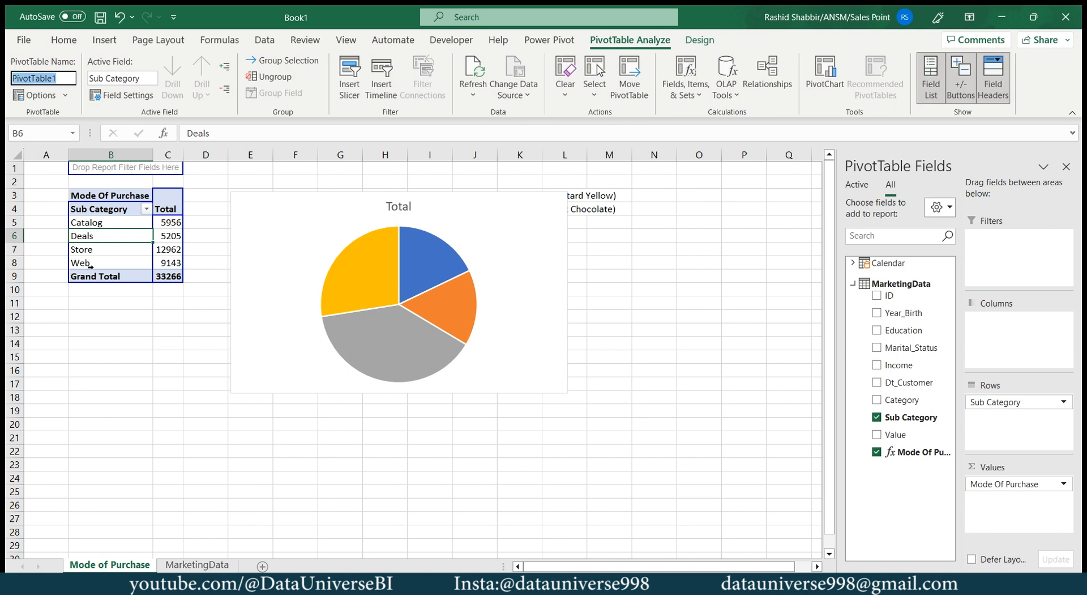
key(ctrl+v)
key(BackSpace)
key(Return)
Replace the pie chart's title with the copied text Mode of Purchase
click(397, 207)
double_click(398, 208)
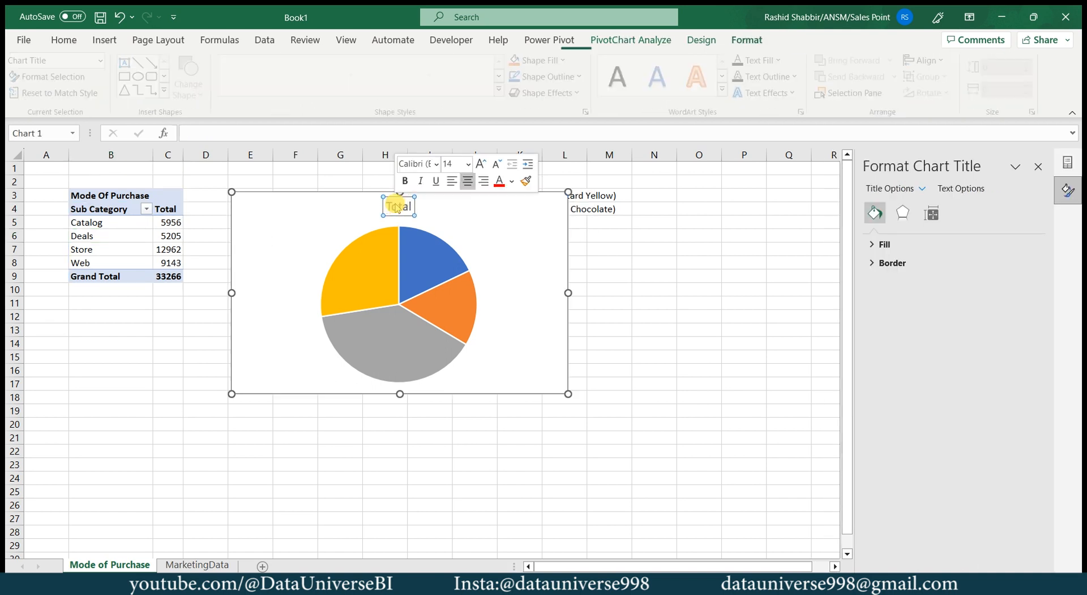
key(ctrl+v)
Add data labels to the pie chart and include the category name and percentage alongside the value
click(585, 201)
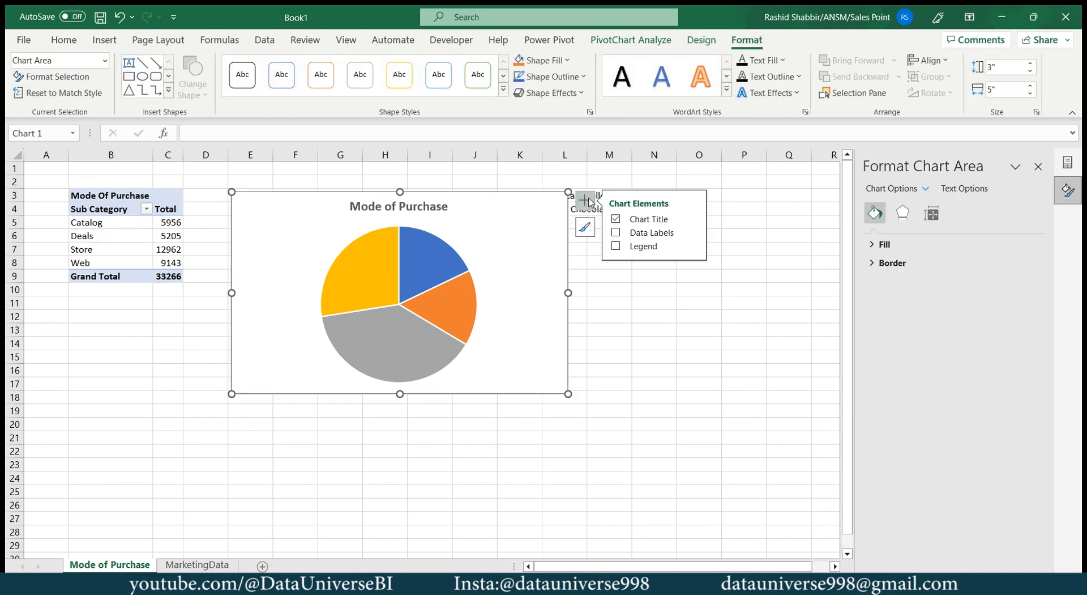
click(644, 235)
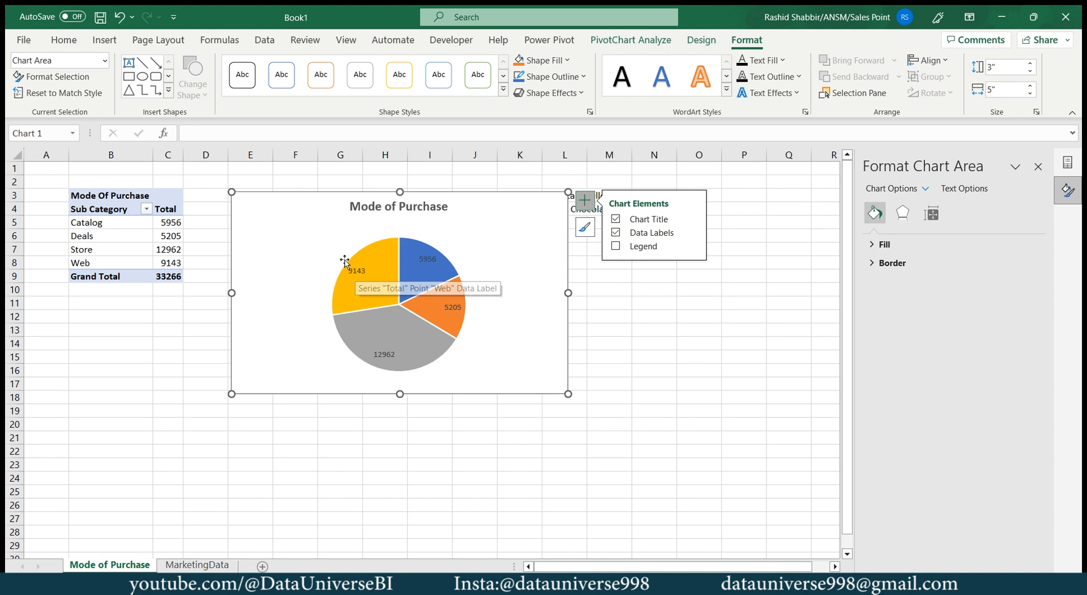
click(290, 203)
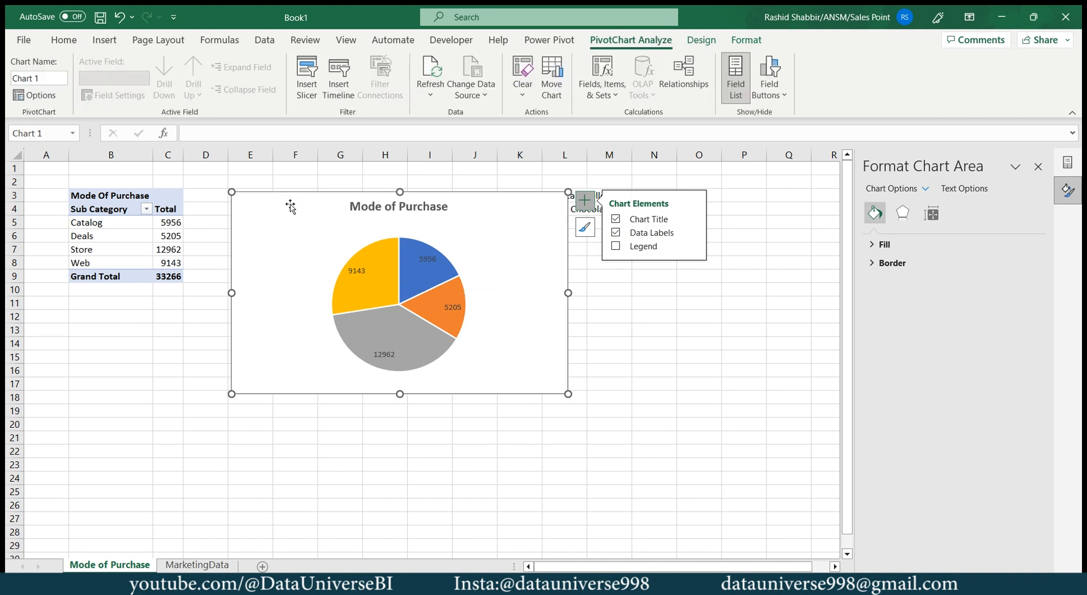
click(357, 271)
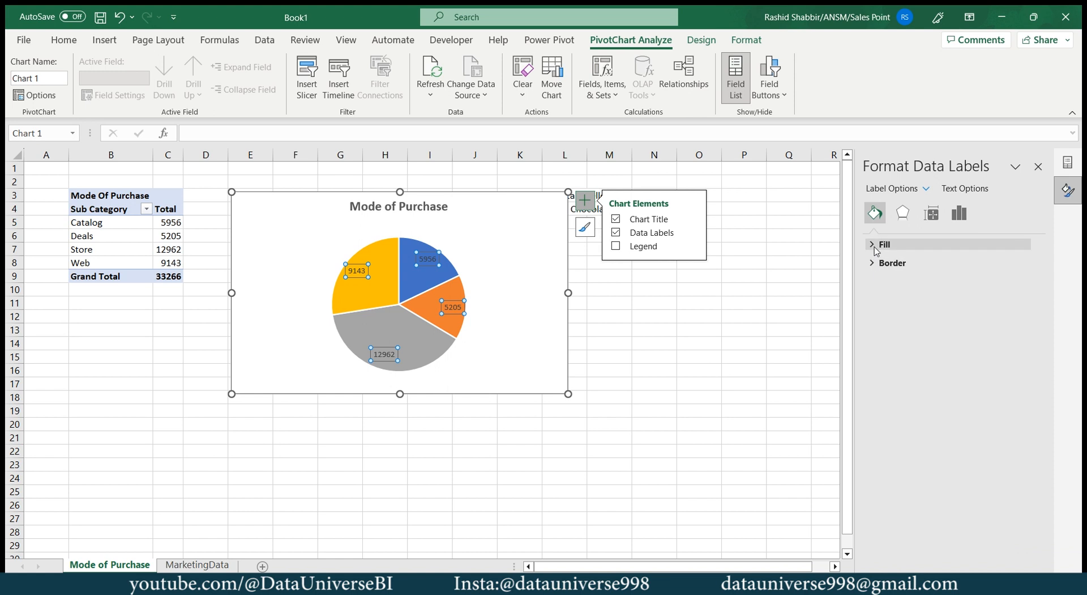
click(958, 214)
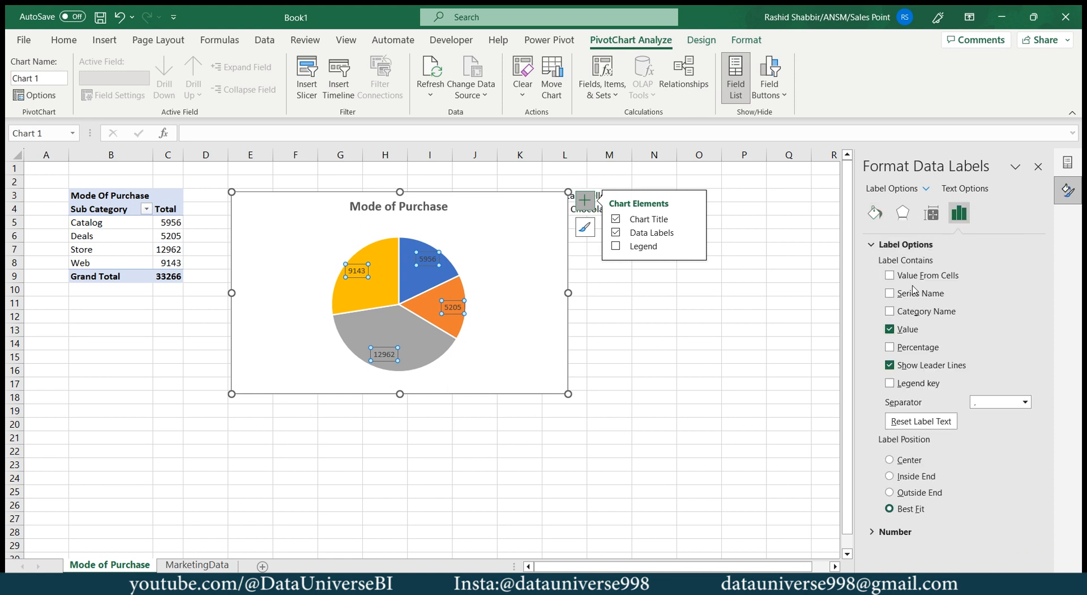
click(889, 311)
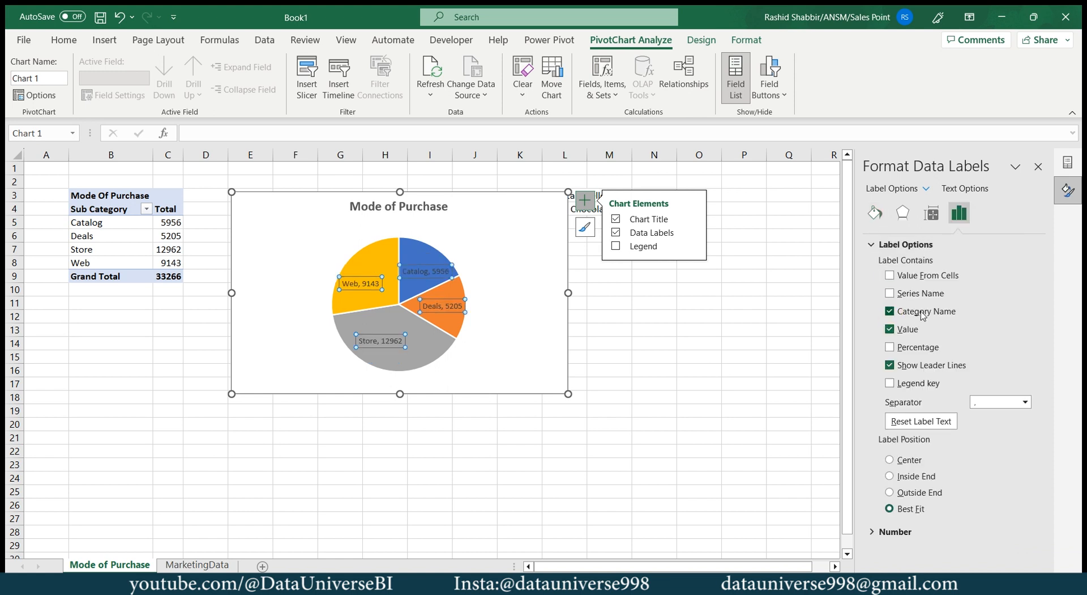
click(890, 348)
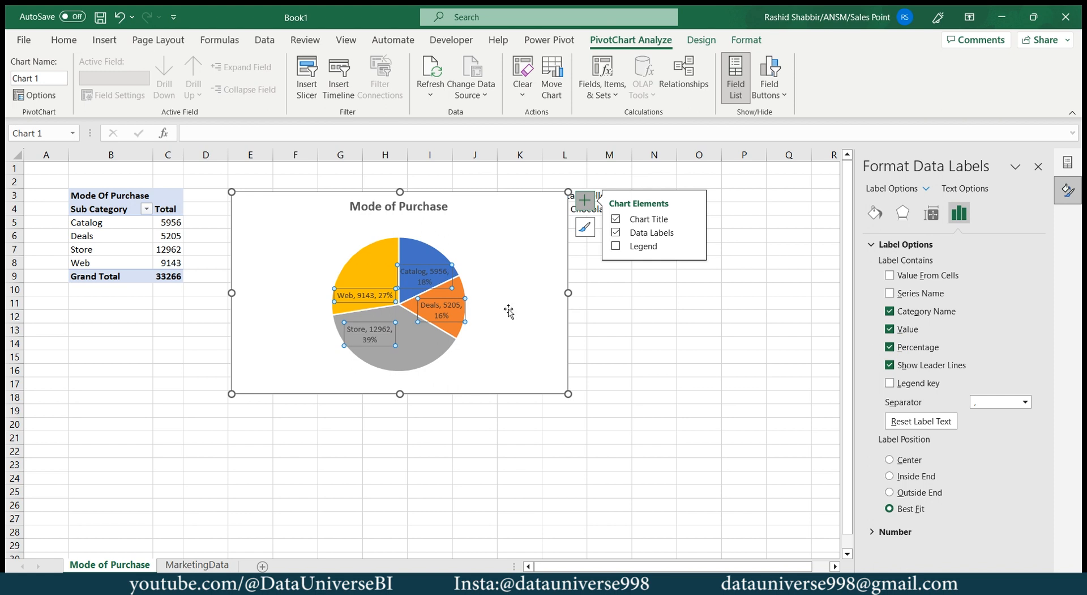
Make all the pie chart's data labels bold and narrow the chart so it ends at the edge of column H
click(421, 272)
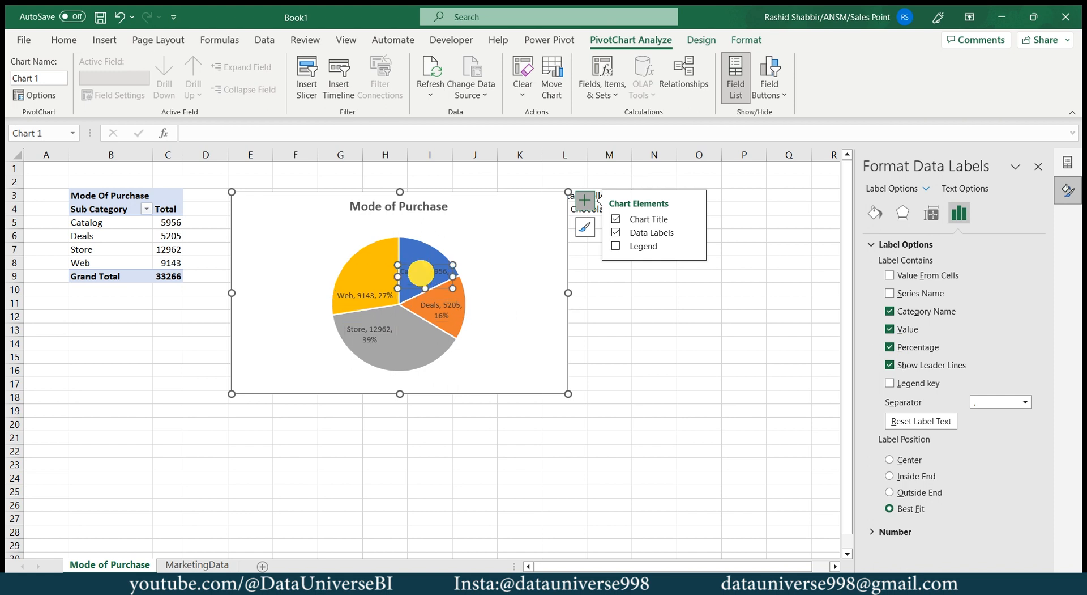
click(375, 294)
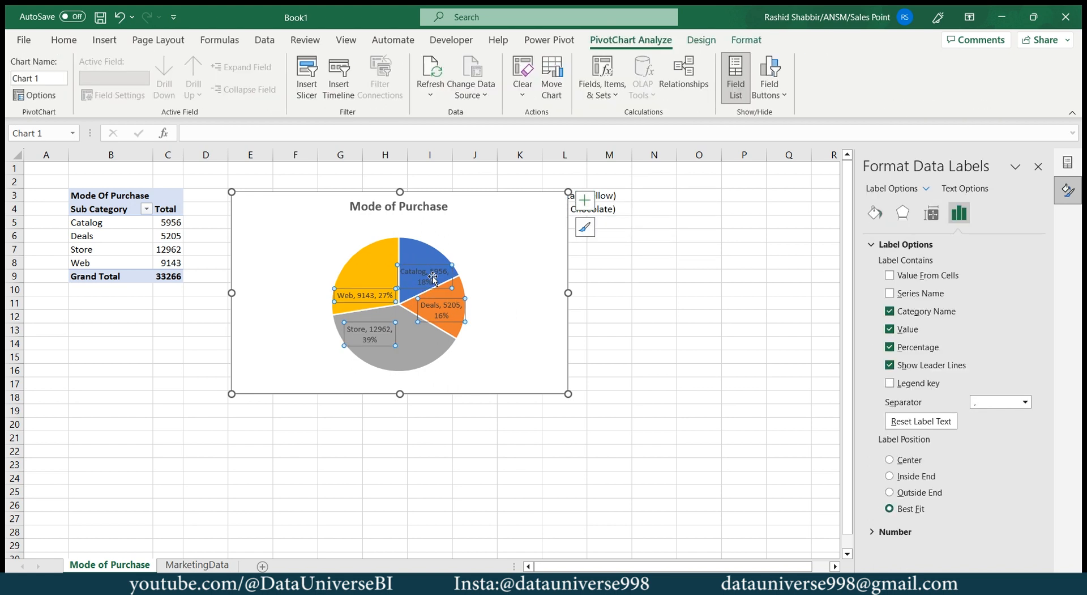
key(ctrl+b)
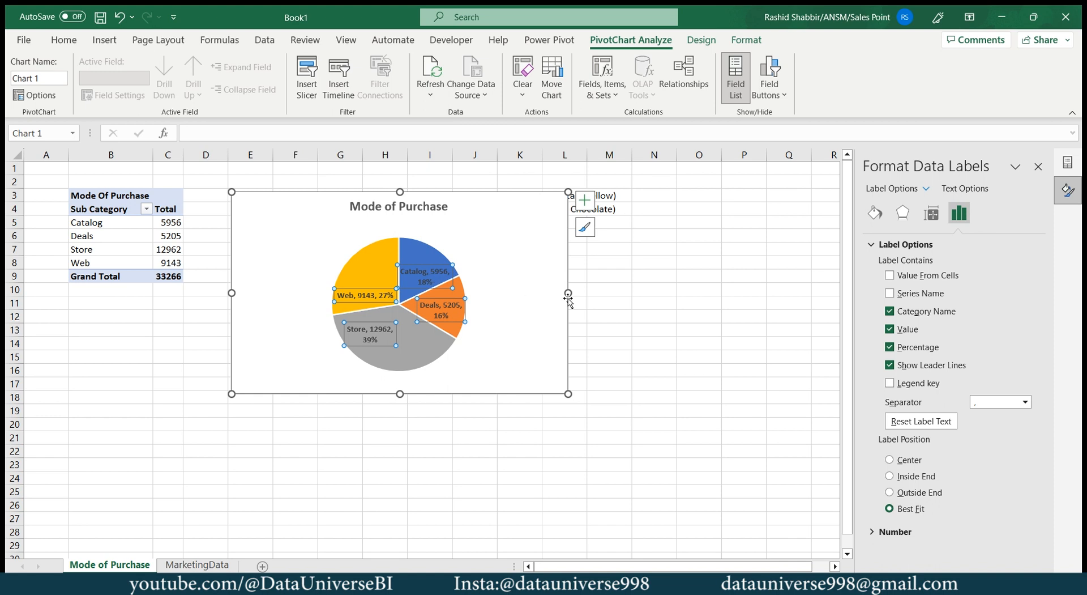
click(539, 292)
drag(538, 292, 425, 290)
click(439, 289)
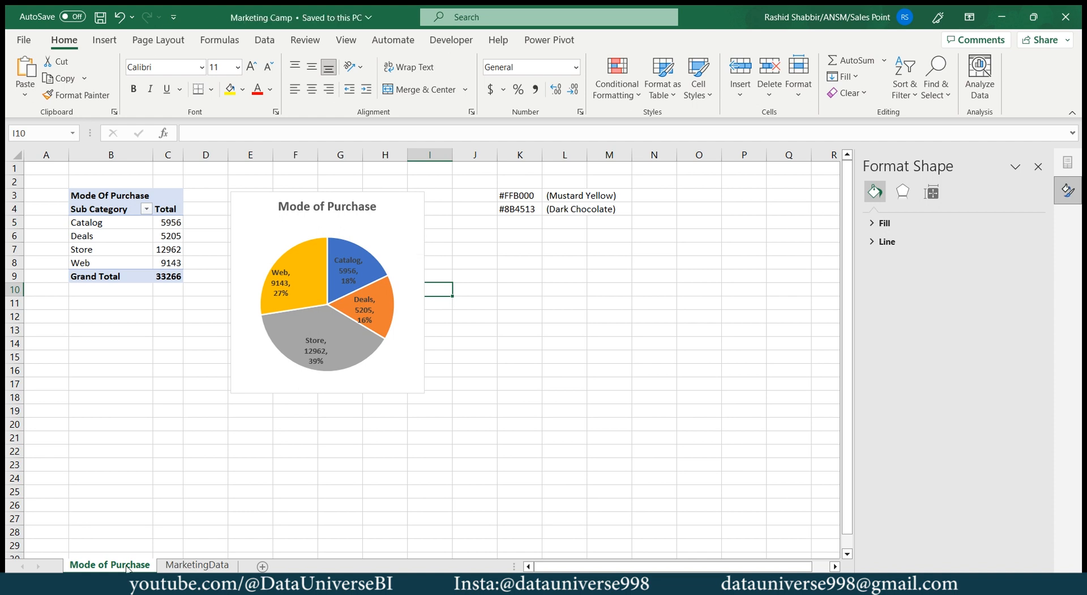
Create a copy of the Mode of Purchase sheet in the same workbook, placed before the original
right_click(128, 568)
click(164, 411)
click(85, 493)
click(182, 523)
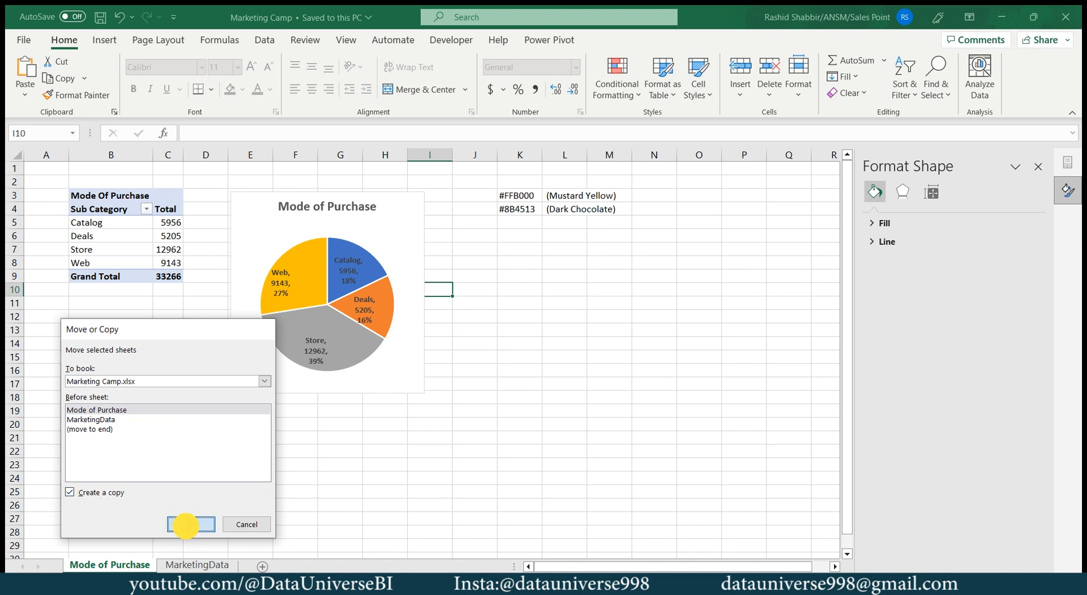
Rename the duplicated sheet as SpendingByProduct and copy that name
double_click(117, 566)
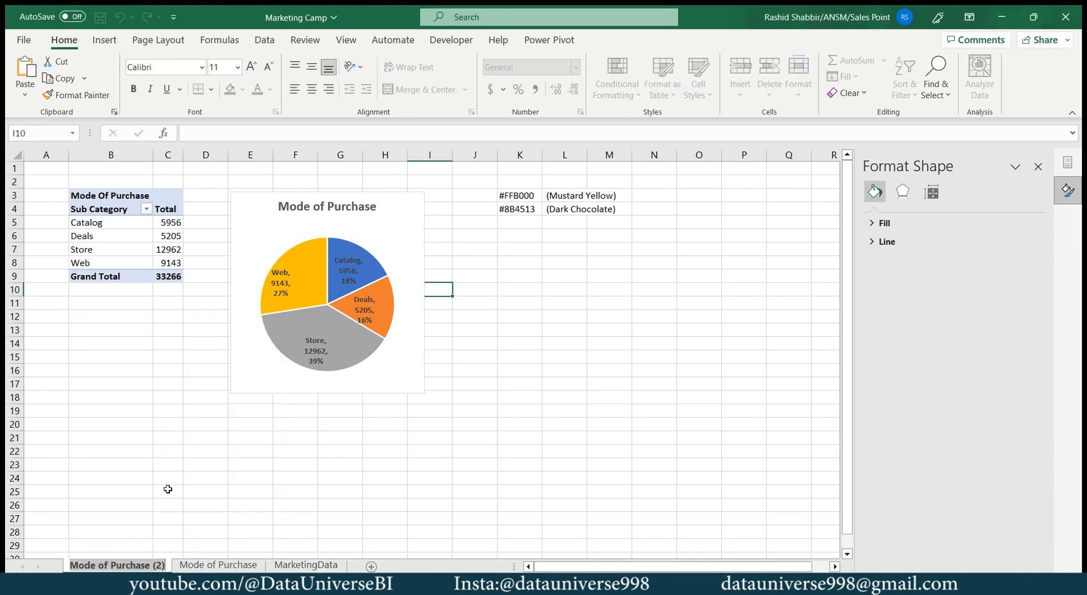
text(Spendi)
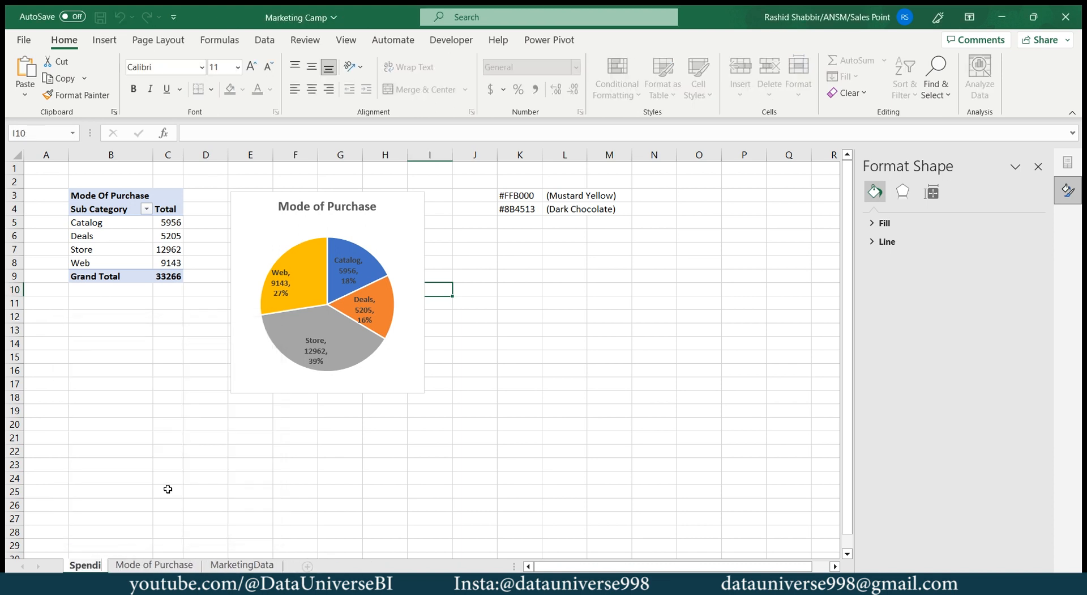
text(ngByProduct)
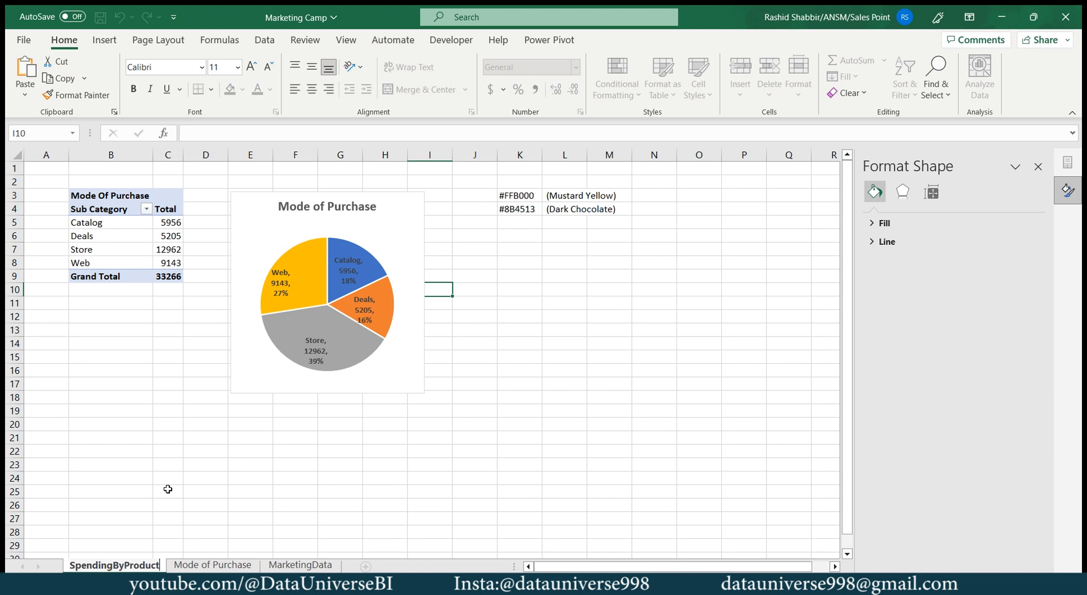
key(ctrl+a)
key(ctrl+c)
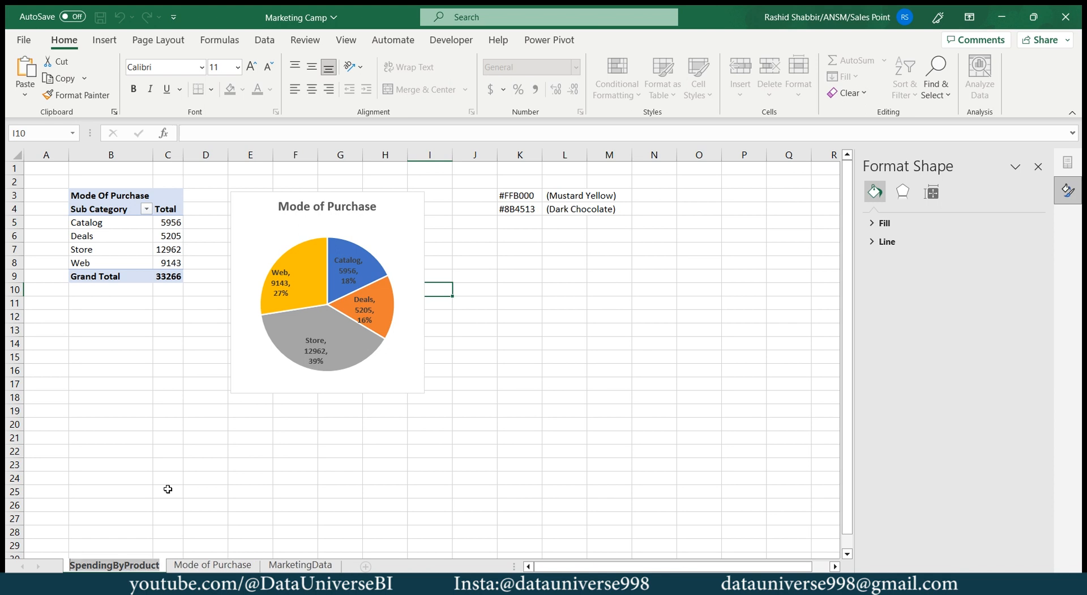
key(Return)
Name the duplicated sheet's PivotTable SpendingByProduct, using the copied text
click(111, 226)
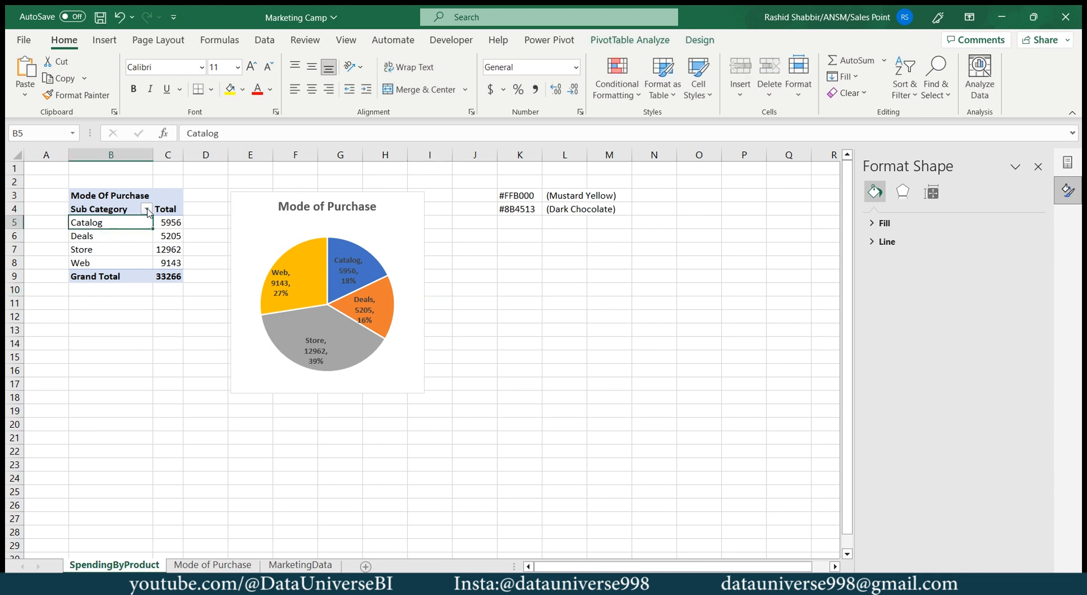
click(625, 45)
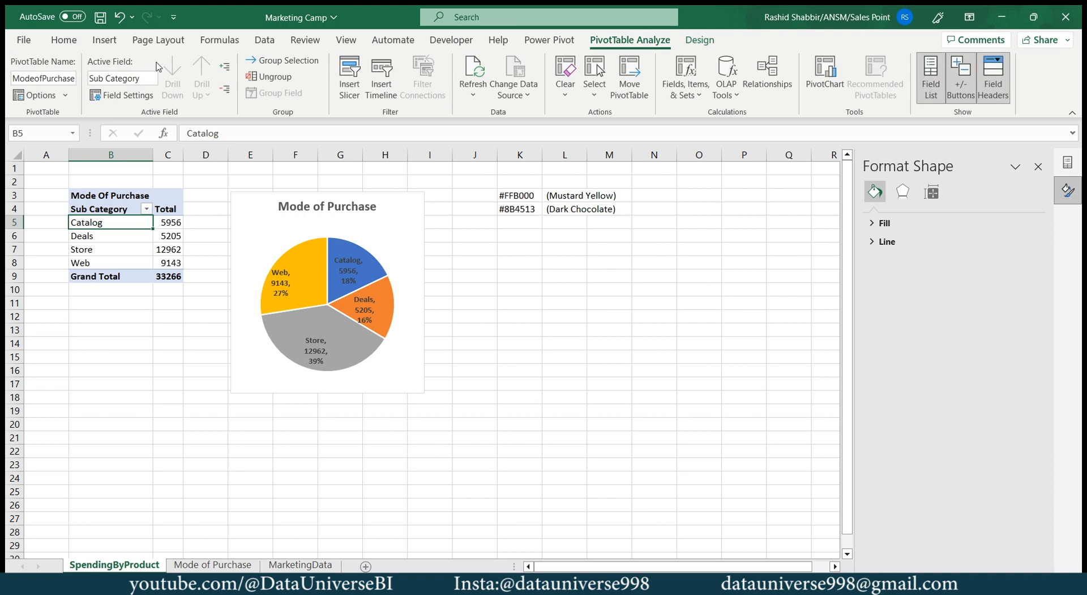
click(42, 78)
key(ctrl+v)
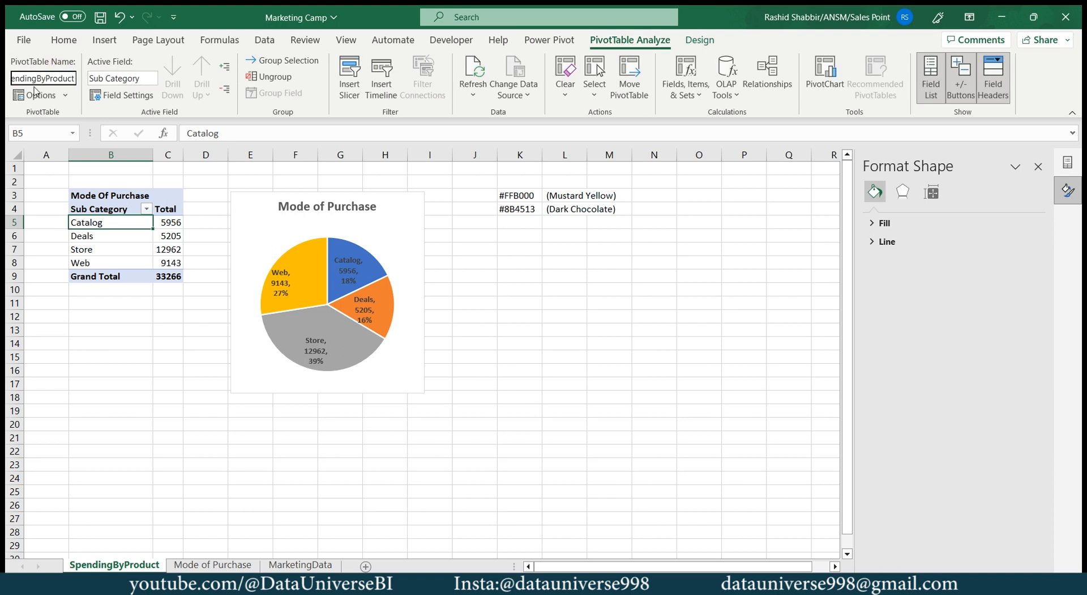
key(Return)
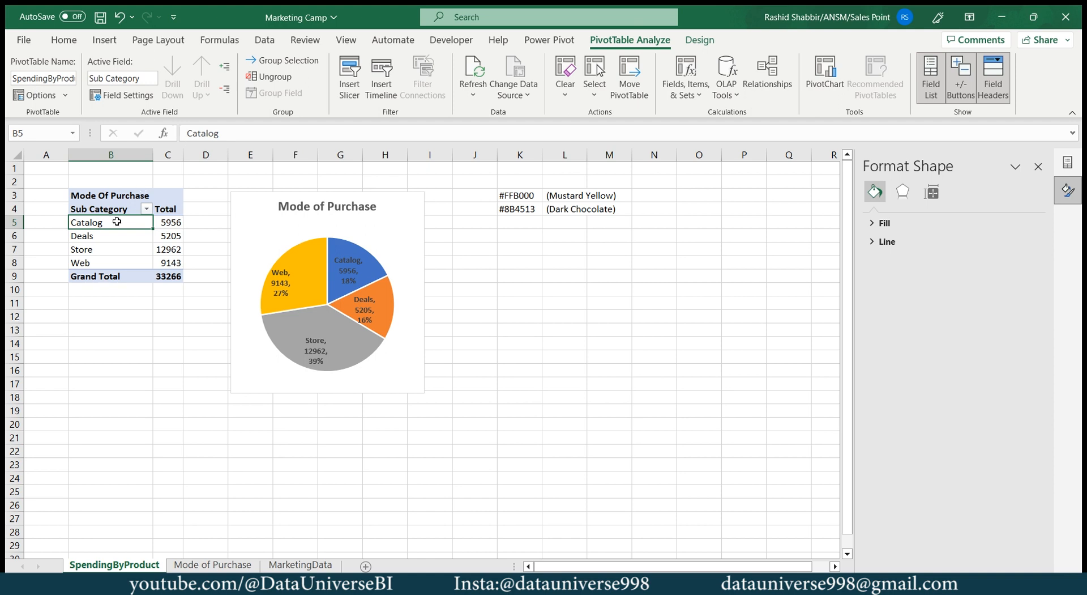
Filter the MarketingData table's Category column to show only Spending by Product
click(300, 564)
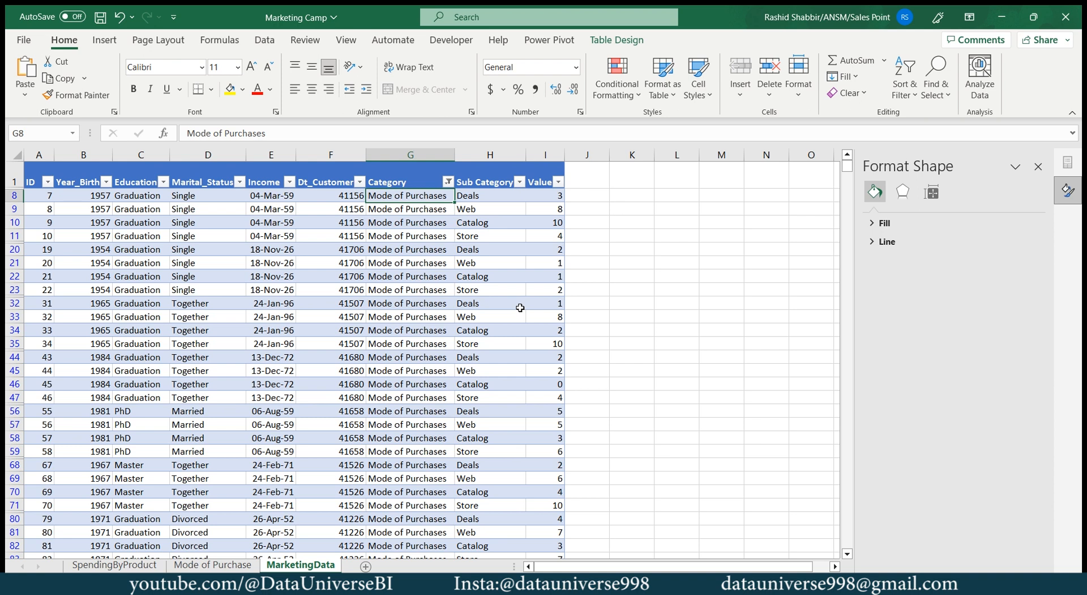
key(Up)
key(Down)
key(Down)
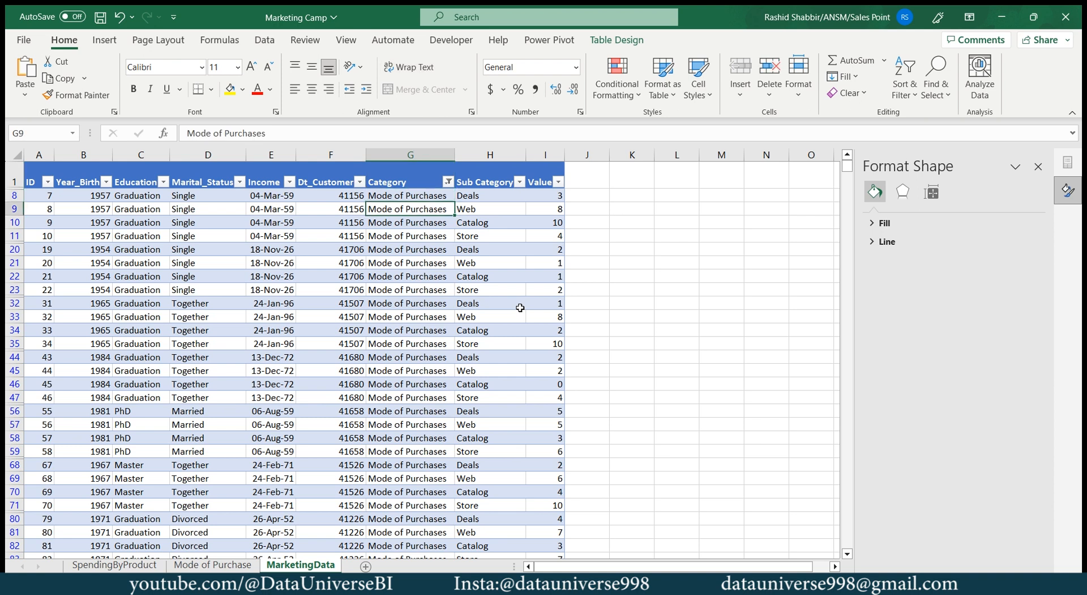
key(Up)
key(Up)
key(alt+Down)
key(Down)
key(Down)
key(Down)
key(Down)
key(Down)
key(Down)
key(Down)
key(Down)
key(Down)
key(Down)
key(Down)
key(Down)
key(Up)
key(space)
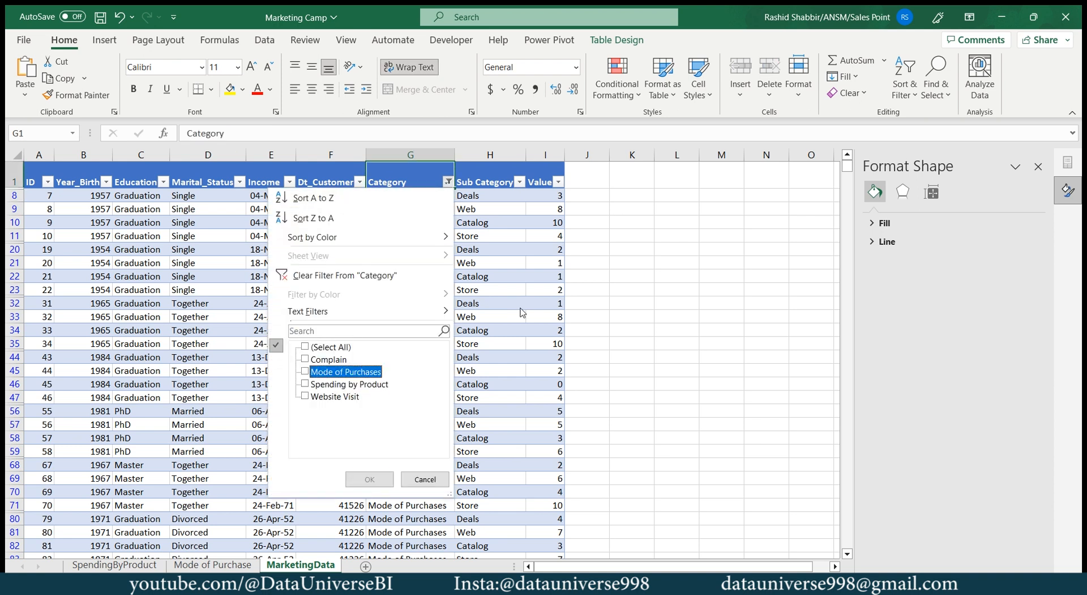
key(Down)
key(space)
key(Return)
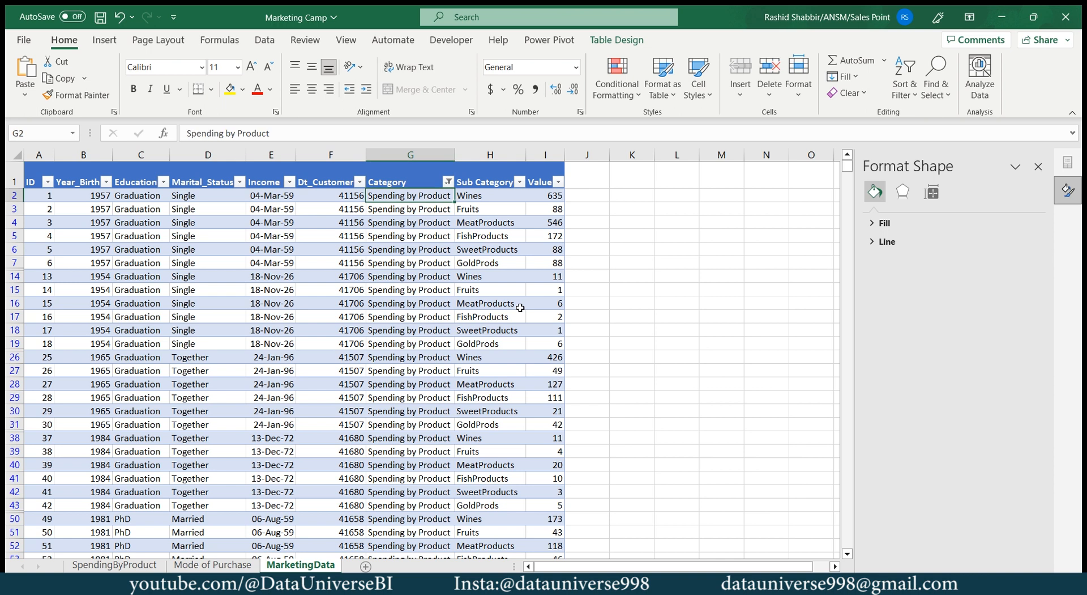
In the Power Pivot data model, copy the Mode Of Purchase measure's formula into an empty calculation cell below it
click(549, 40)
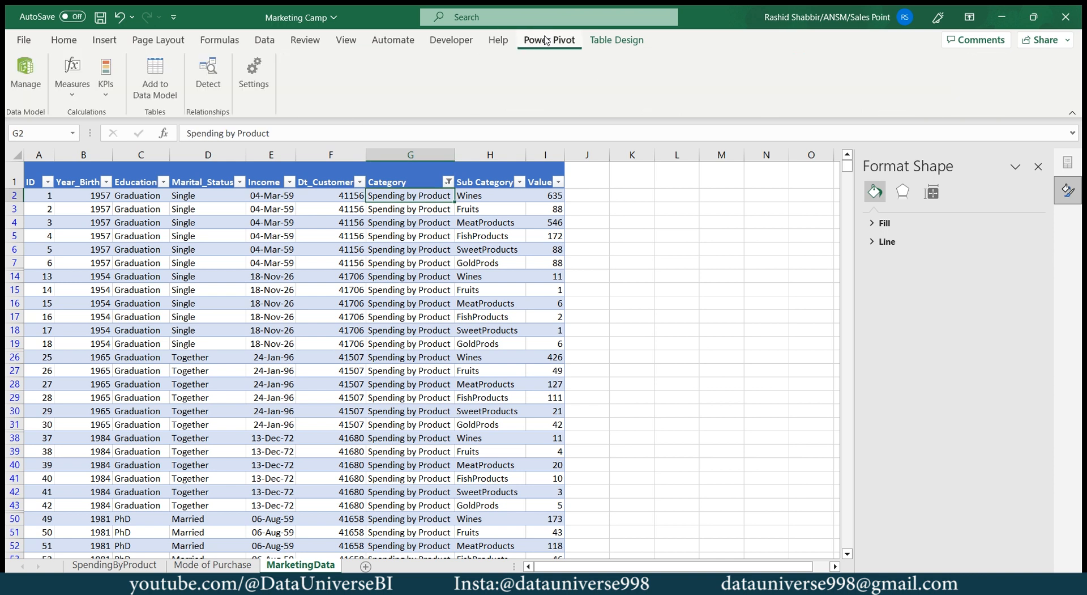
click(25, 78)
click(362, 130)
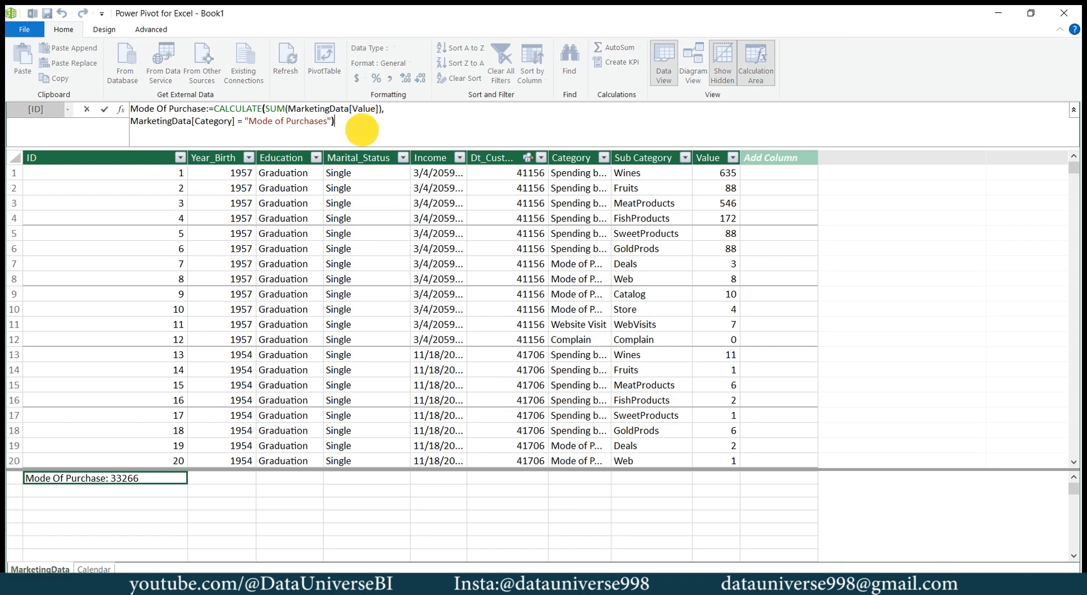
key(ctrl+a)
key(ctrl+c)
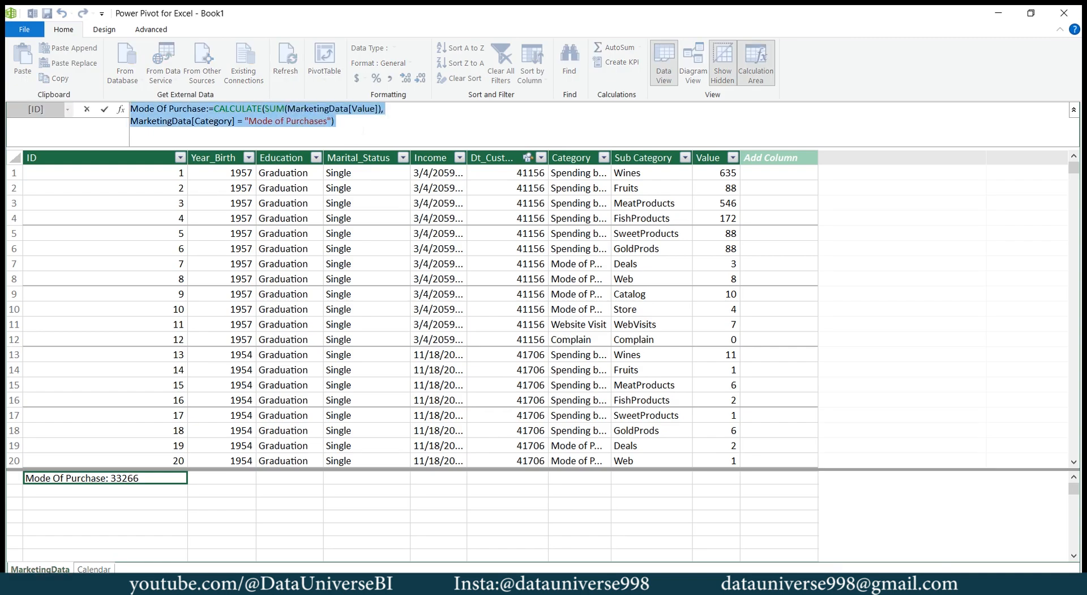
click(70, 504)
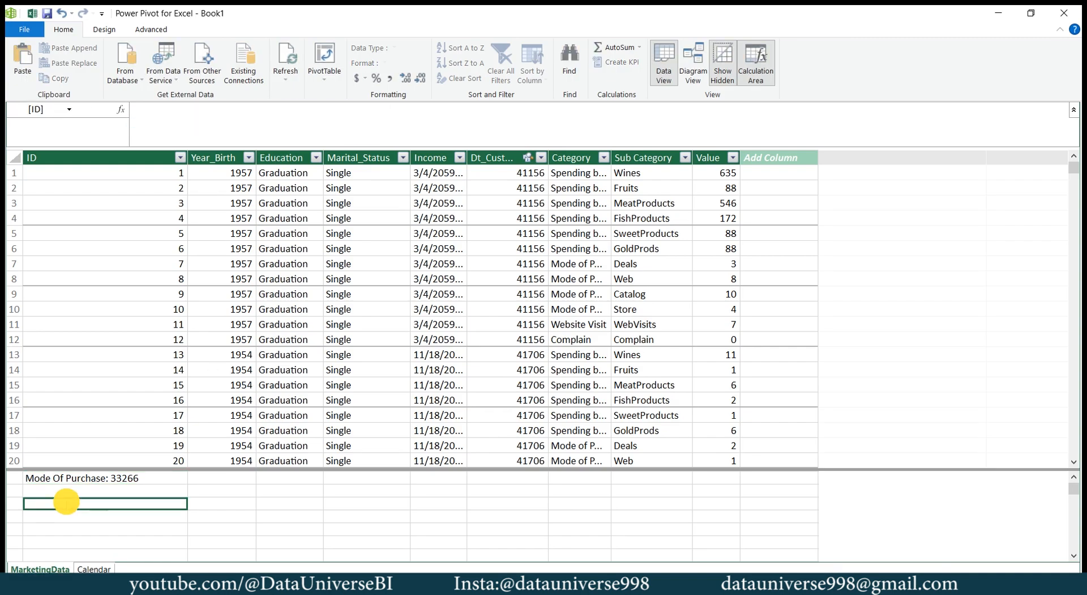
key(ctrl+v)
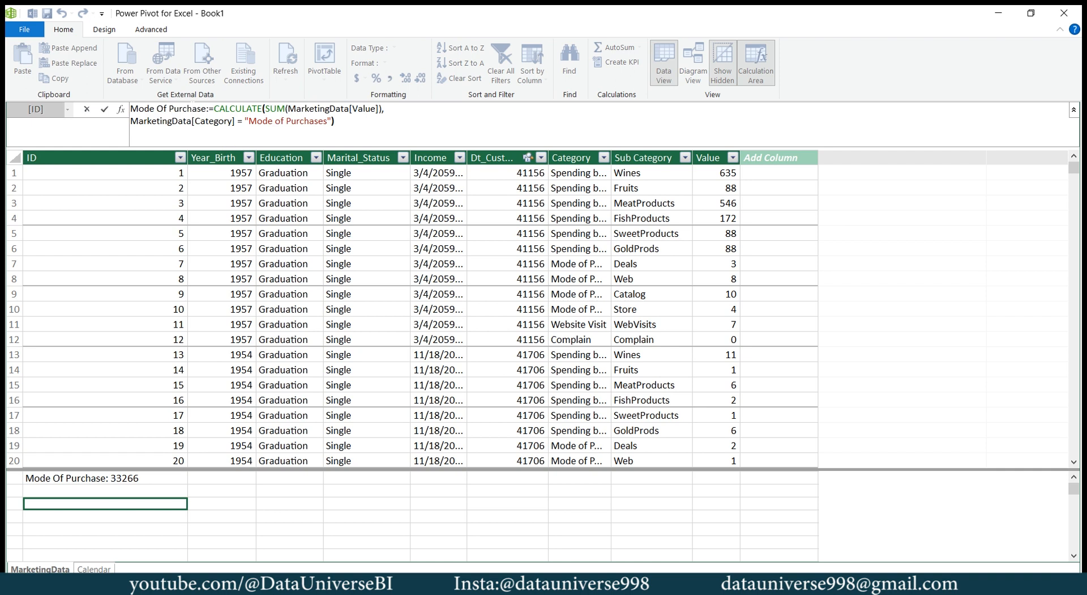
Change the measure name in the pasted formula to SpendingByProduct
drag(189, 108, 206, 109)
key(BackSpace)
key(BackSpace)
key(BackSpace)
key(BackSpace)
key(BackSpace)
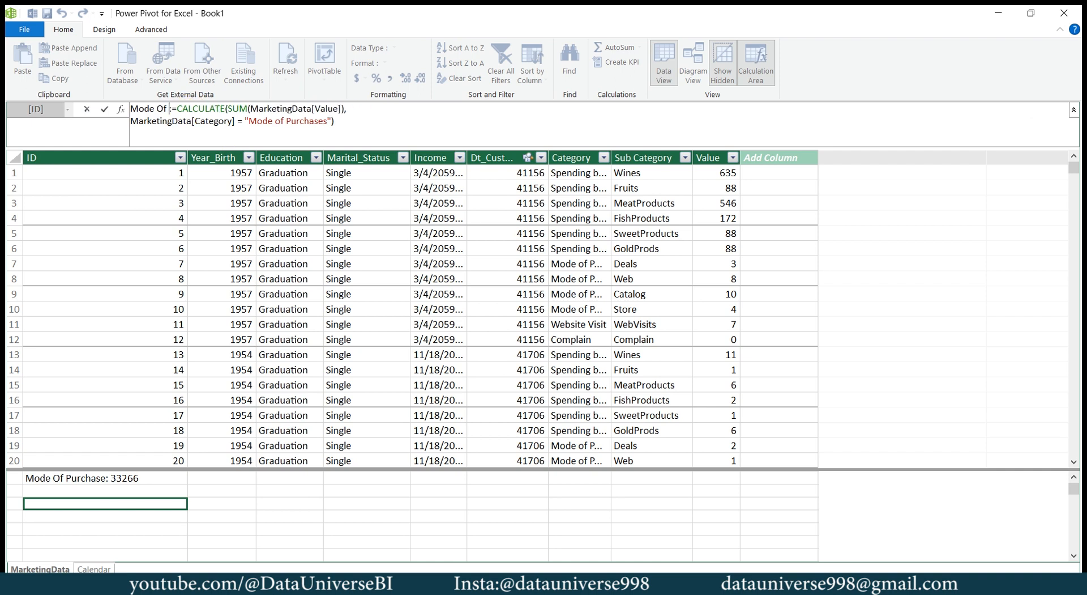
key(BackSpace)
key(BackSpace)
key(BackSpace)
key(BackSpace)
key(BackSpace)
key(BackSpace)
key(BackSpace)
key(BackSpace)
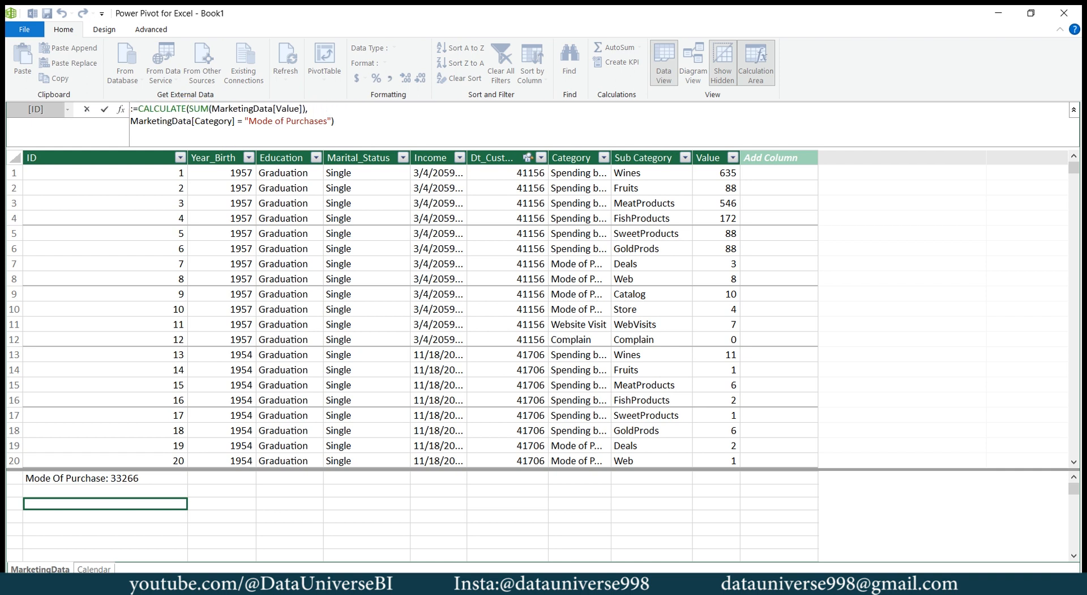
text(Spending)
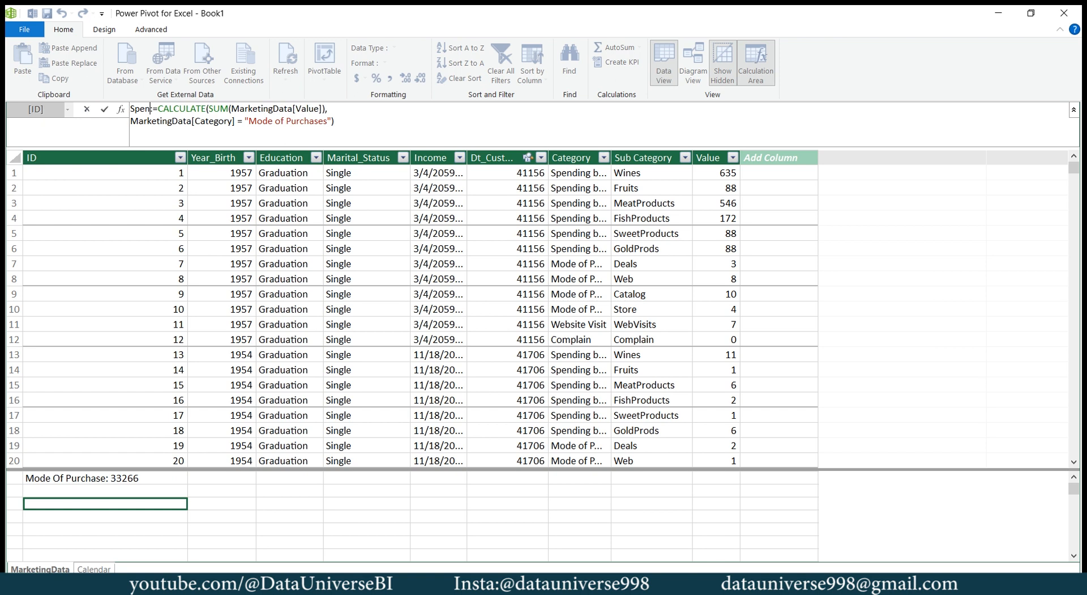
key(BackSpace)
text(ByProd)
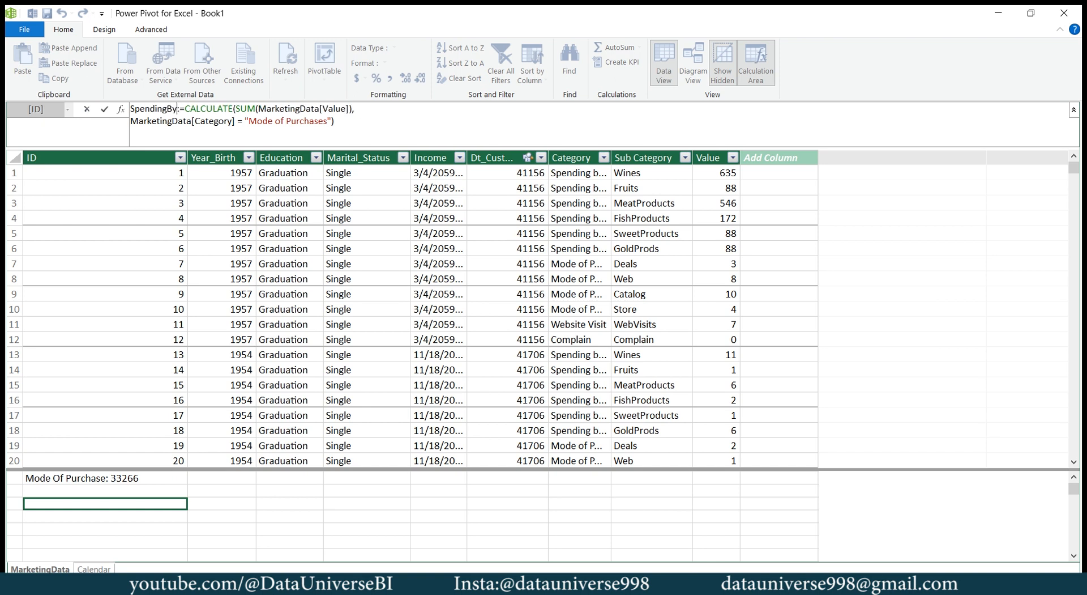
text(uct)
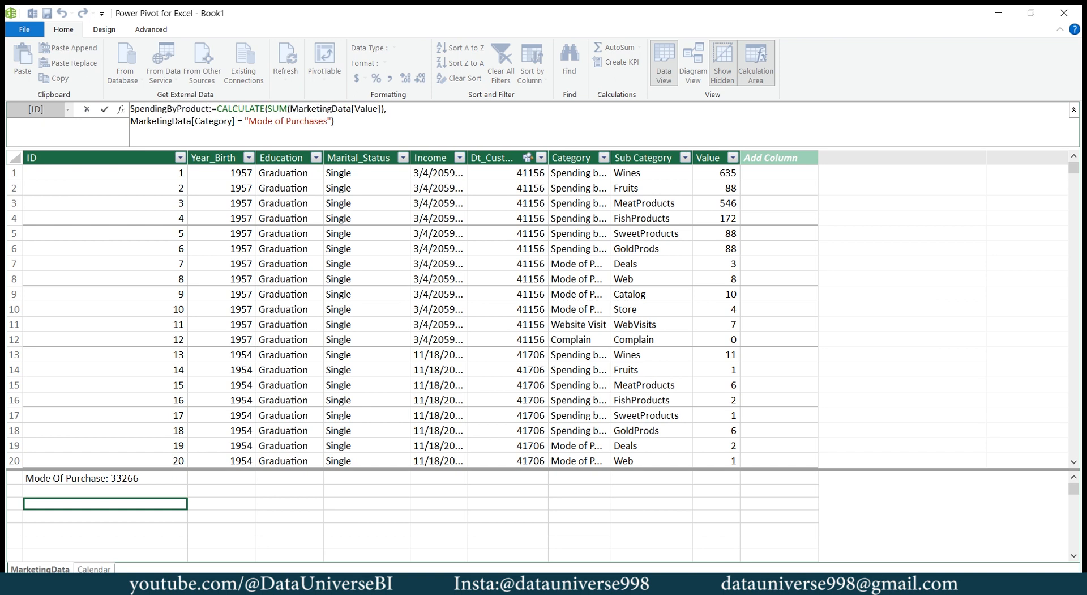
Set the new measure's Category filter to "Spending by Product", copied from the worksheet's Category column, then commit it and close Power Pivot
double_click(296, 119)
key(BackSpace)
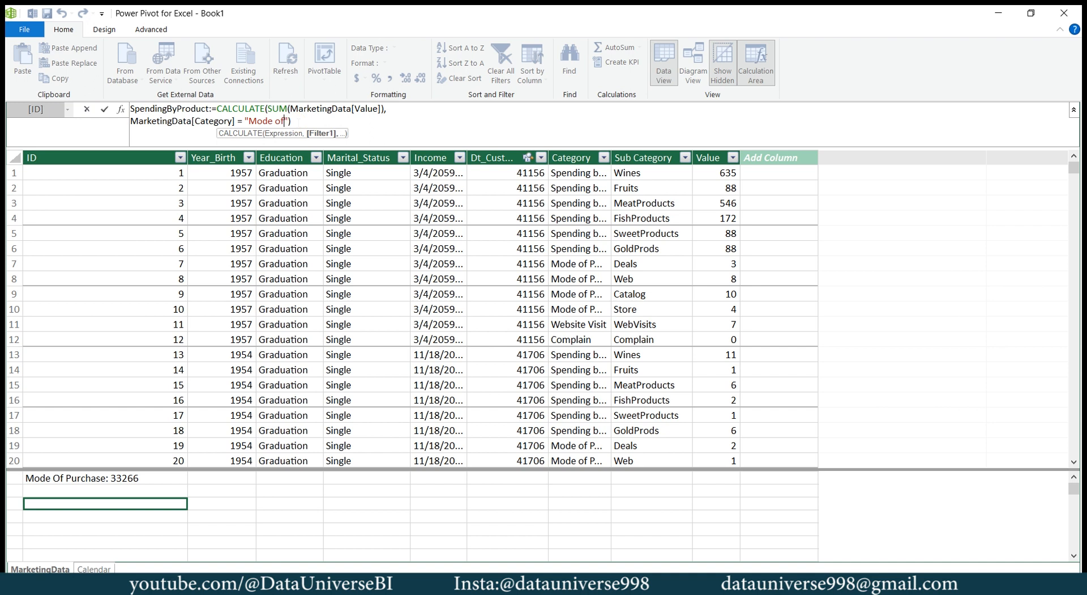
key(BackSpace)
key(BackSpace)
key(BackSpace)
key(BackSpace)
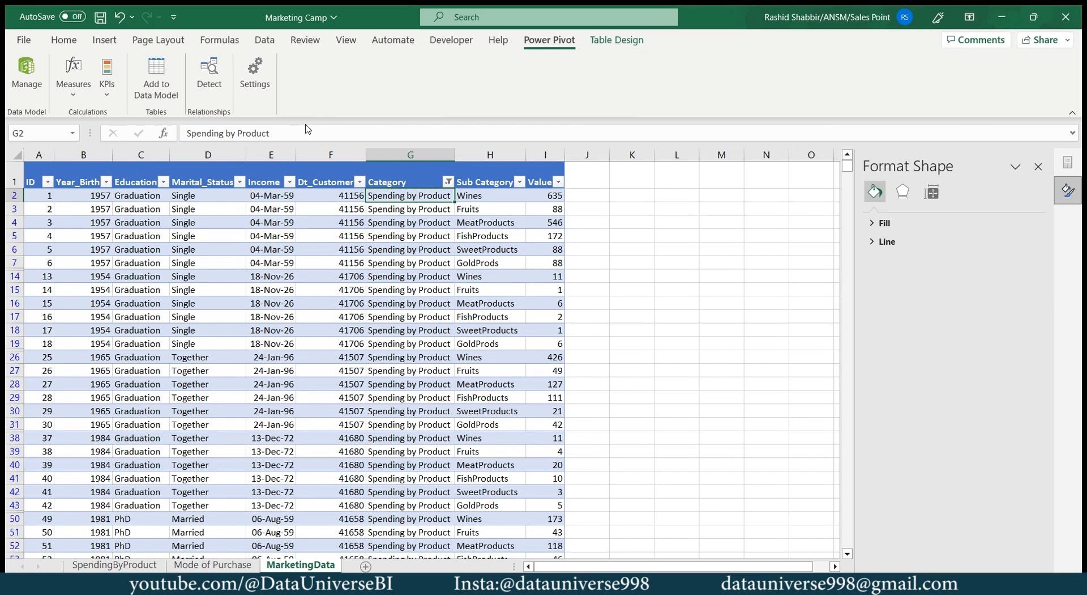
double_click(446, 196)
key(ctrl+shift+Left)
key(ctrl+shift+Left)
key(ctrl+shift+Left)
key(ctrl+c)
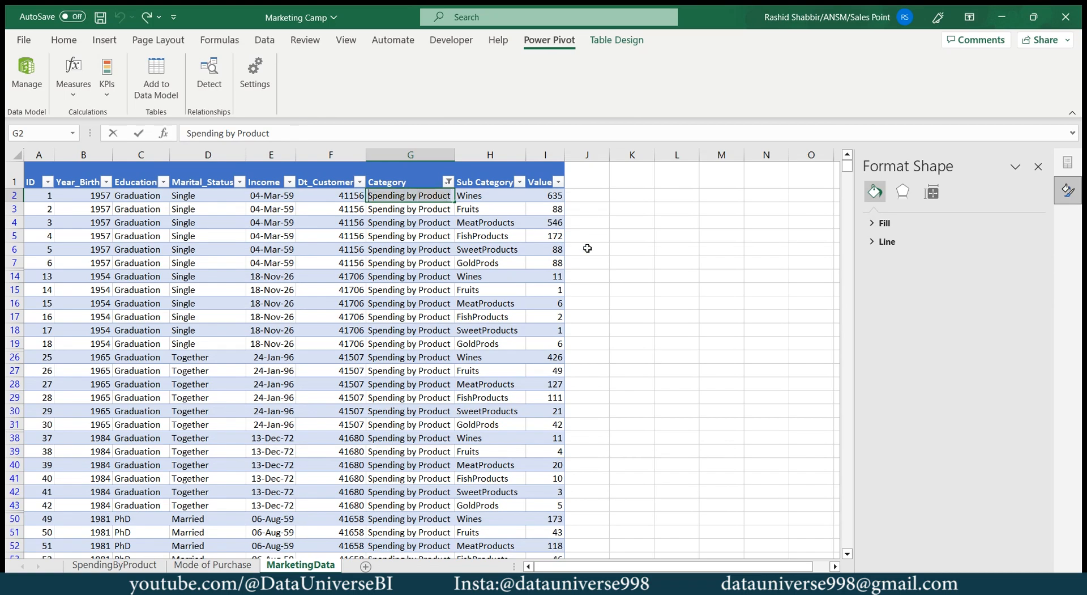
key(alt+Tab)
key(ctrl+v)
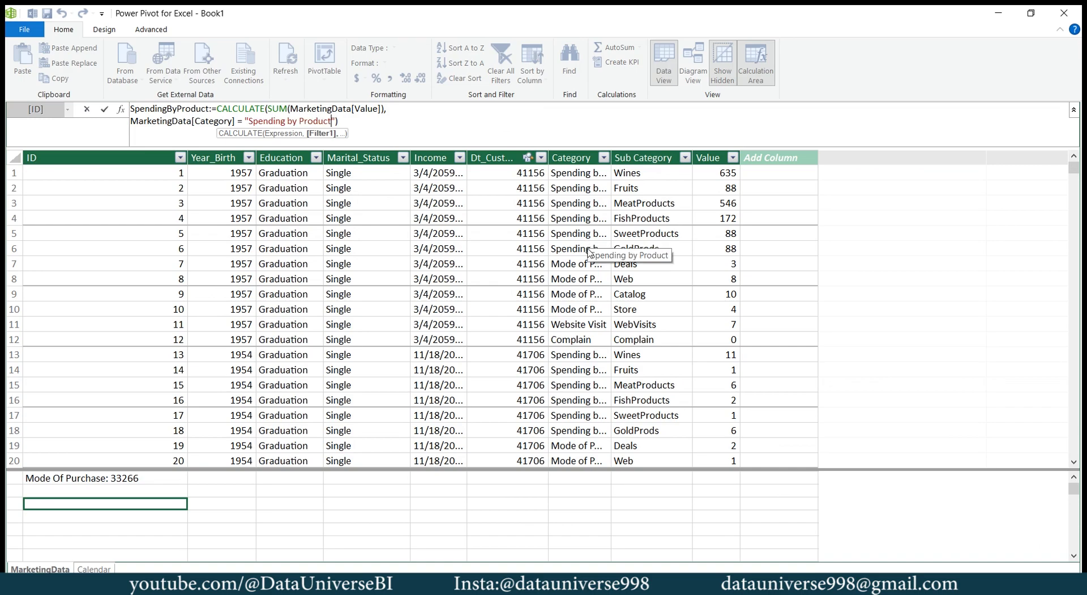
click(369, 123)
key(Return)
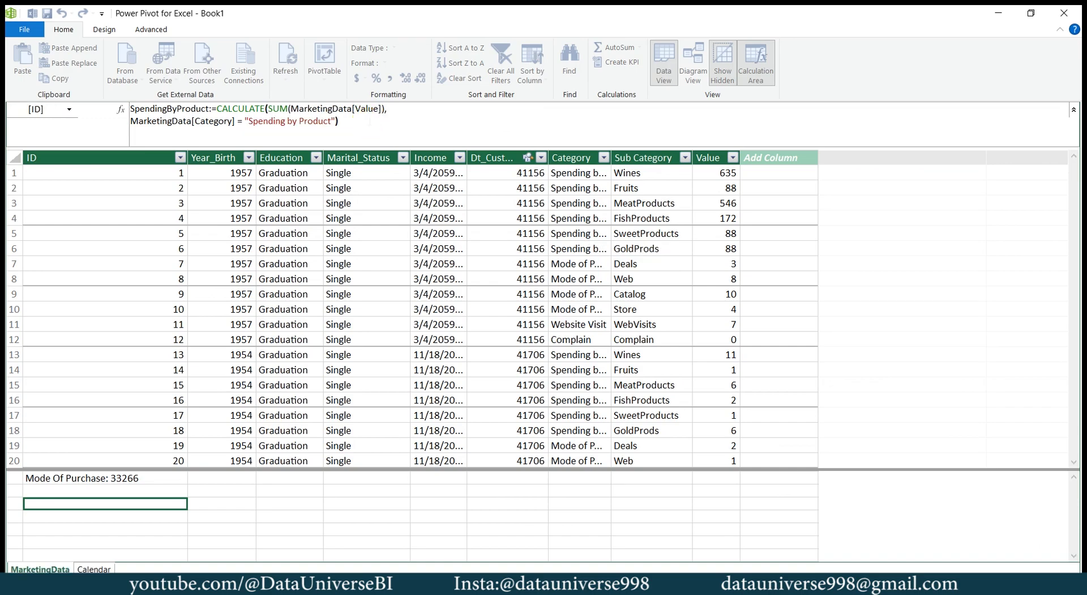
click(1065, 13)
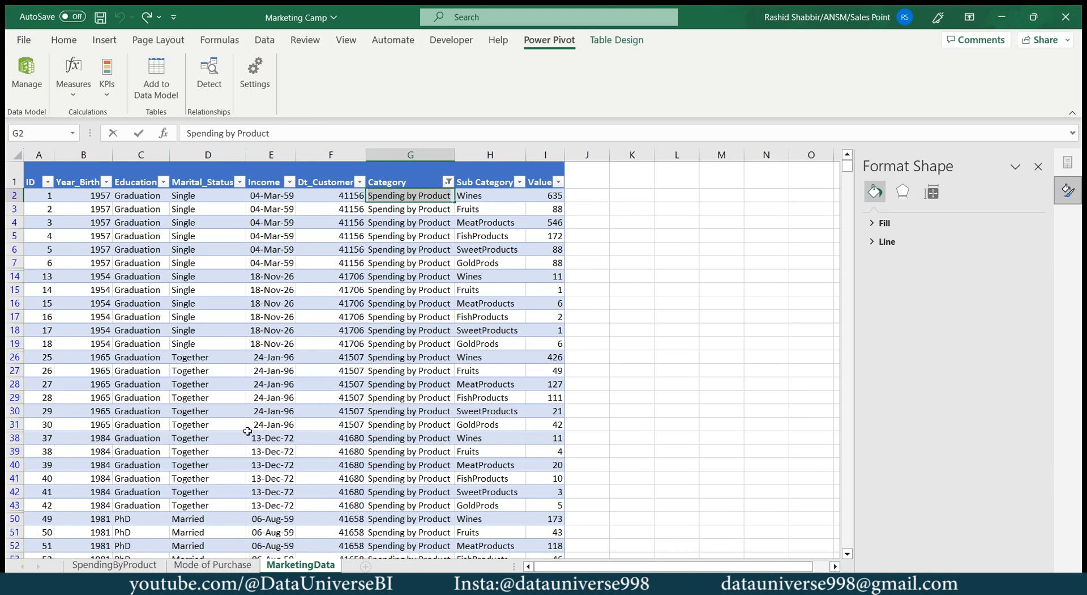
In the SpendingByProduct sheet's PivotTable, replace the Mode Of Purchase measure with SpendingByProduct, keeping Sub Category in the rows
click(113, 564)
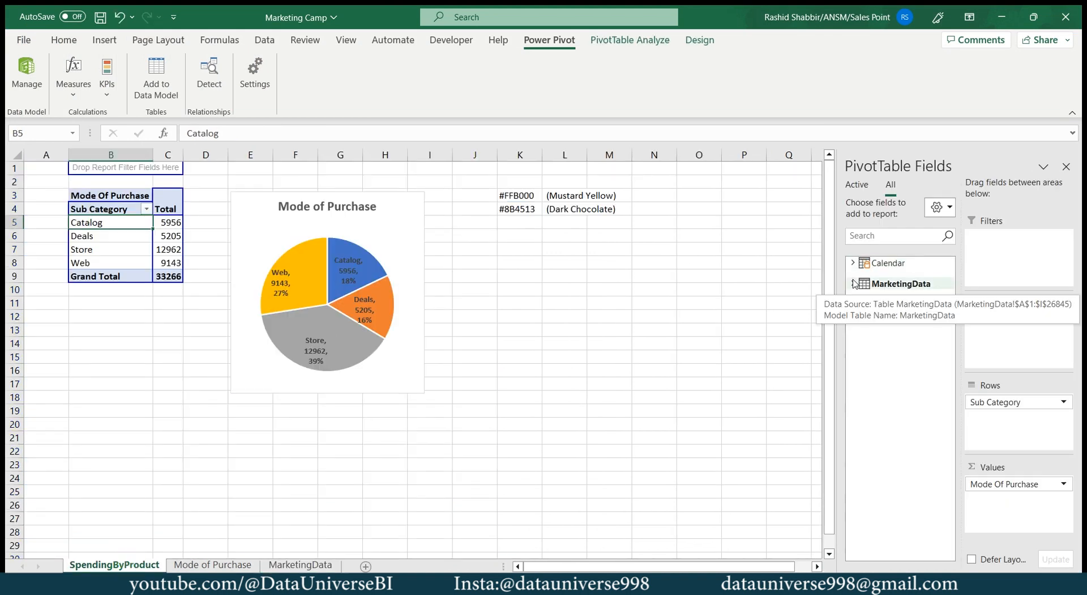
click(887, 283)
click(877, 417)
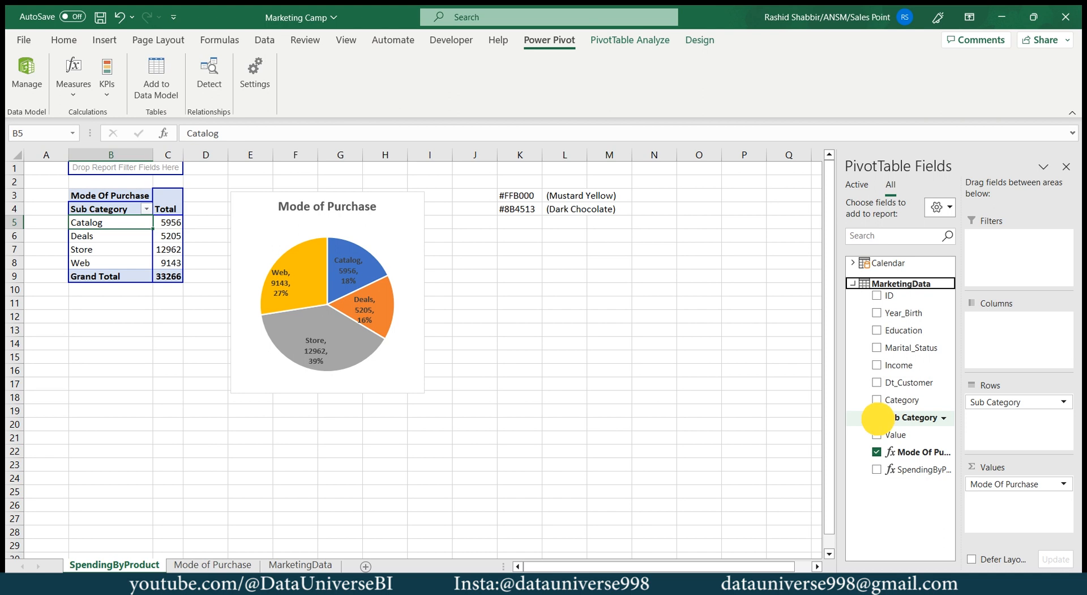
click(877, 418)
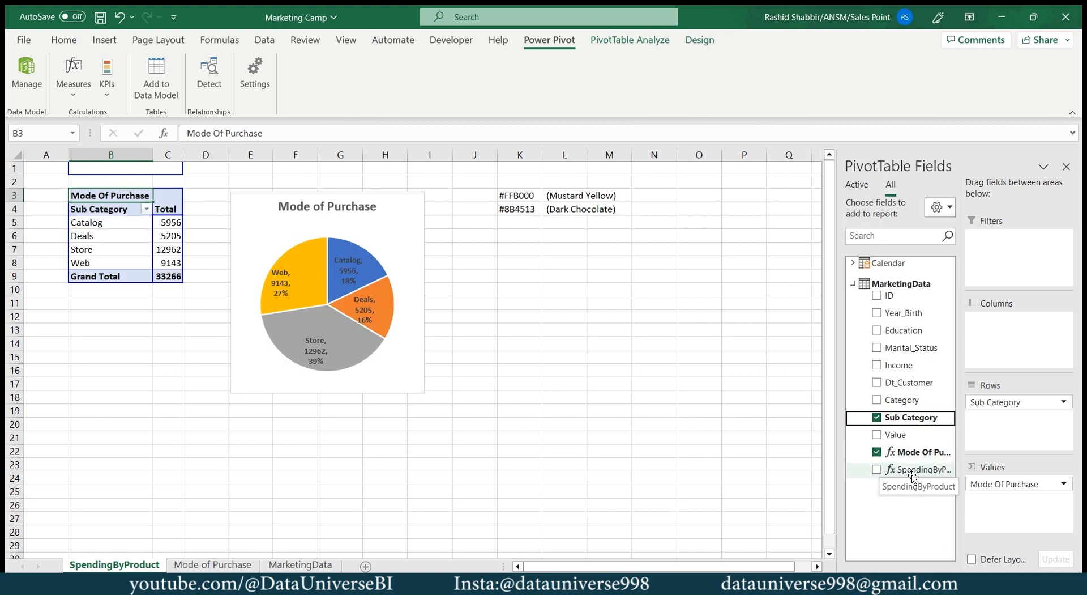
click(878, 469)
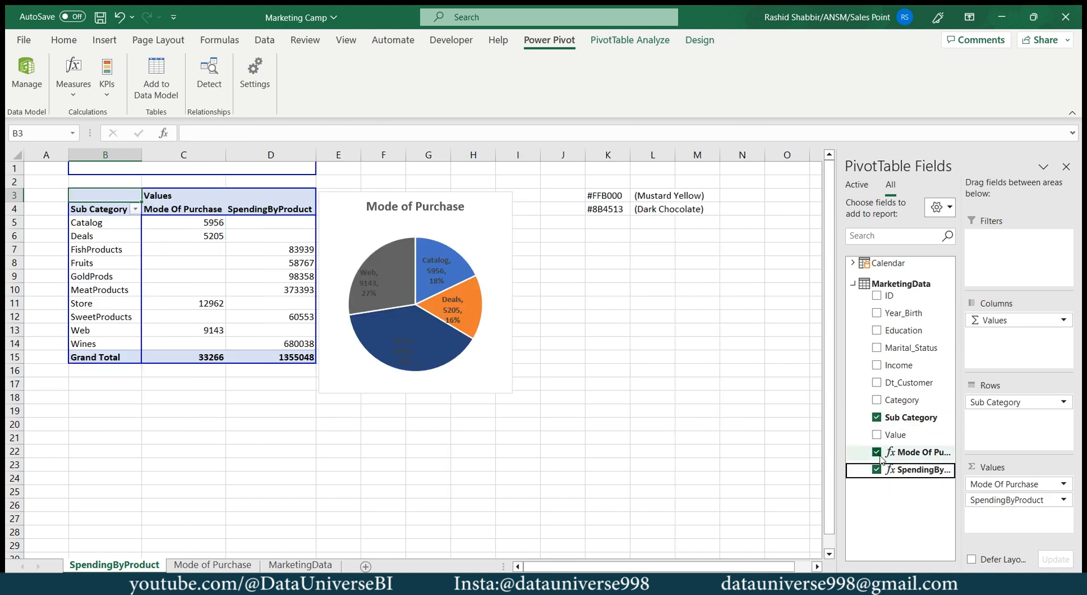
click(877, 452)
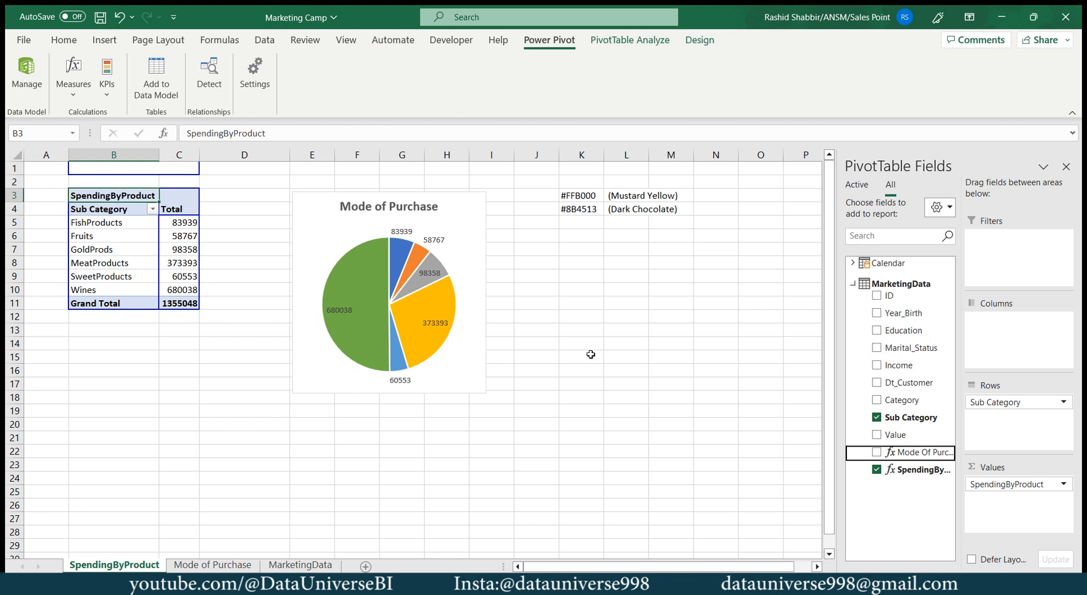
Change the SpendingByProduct sheet's pie chart to a Clustered Column chart
right_click(311, 205)
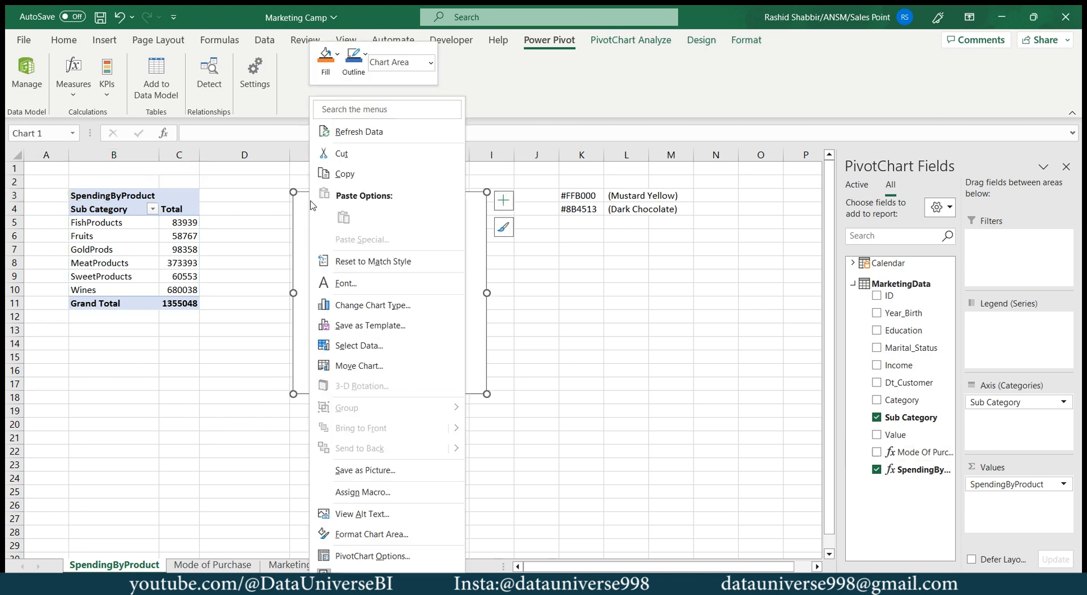
click(355, 305)
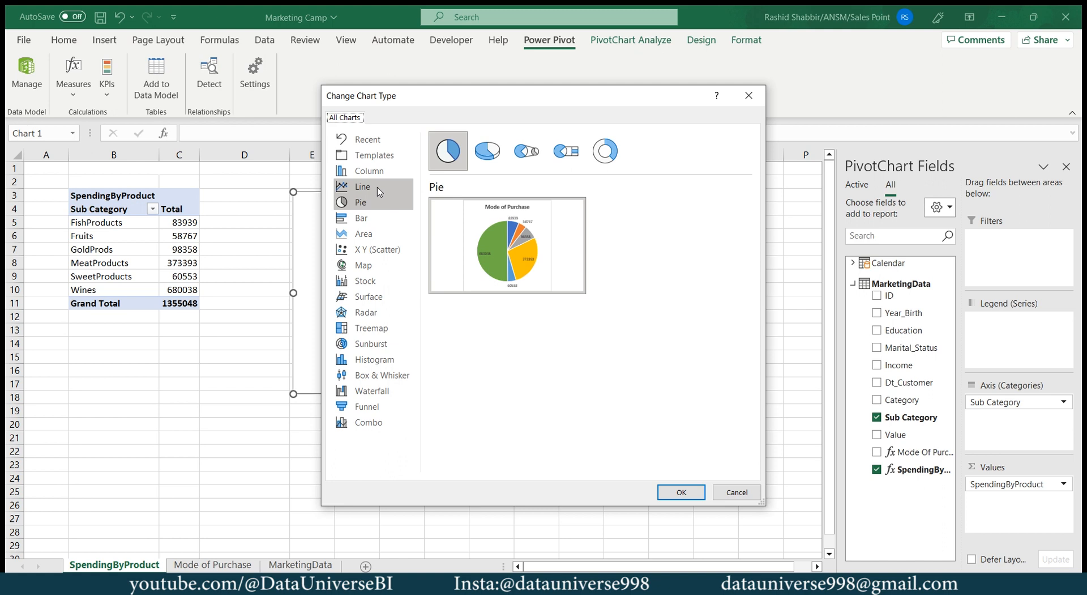
click(360, 173)
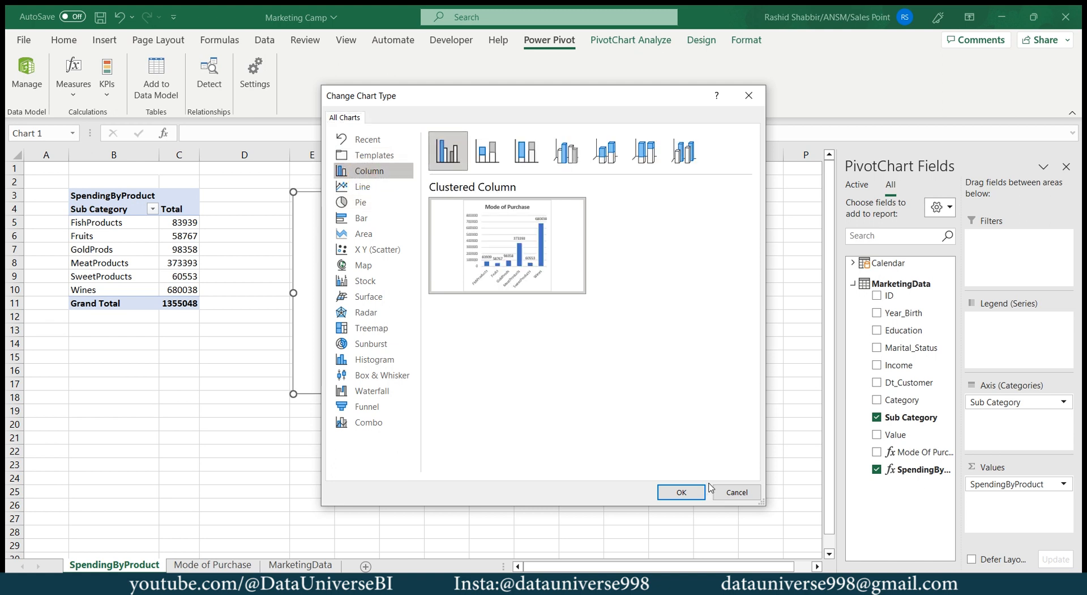
click(683, 491)
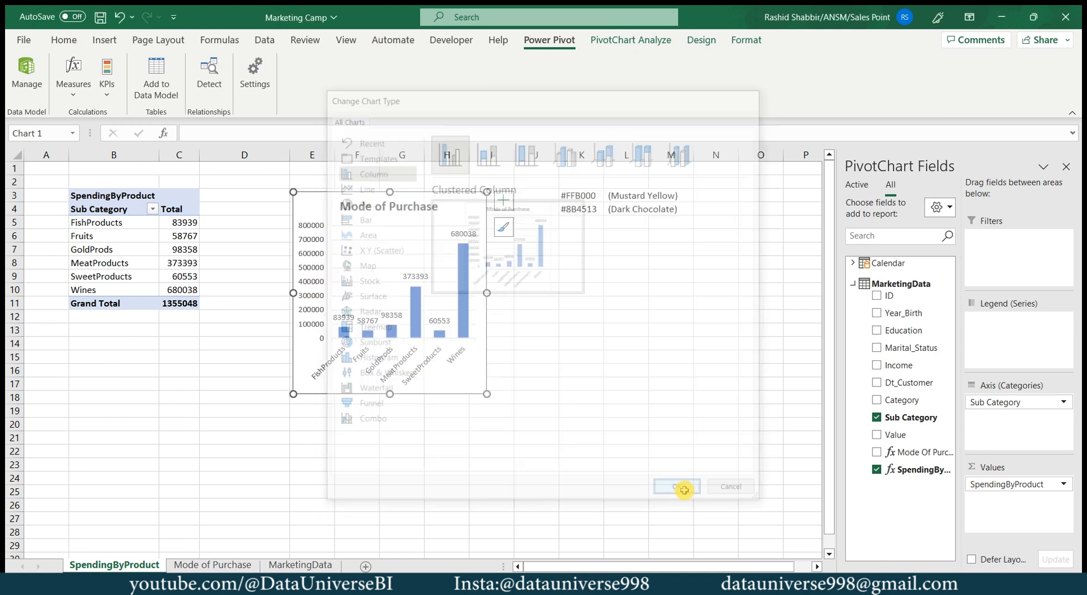
Sort the PivotTable's SpendingByProduct totals from largest to smallest
right_click(174, 221)
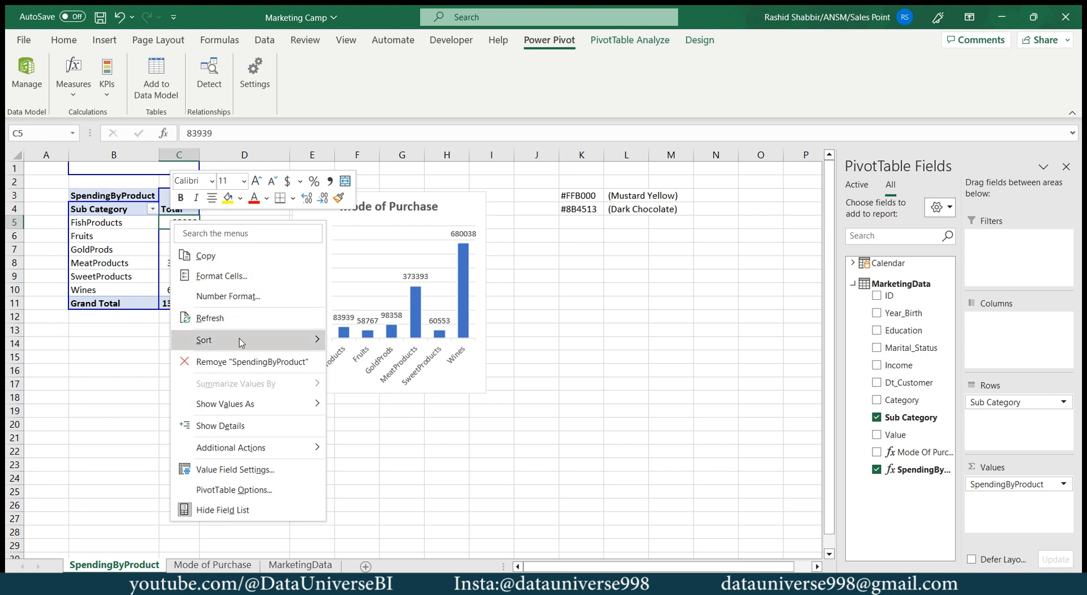
mouse_move(239, 342)
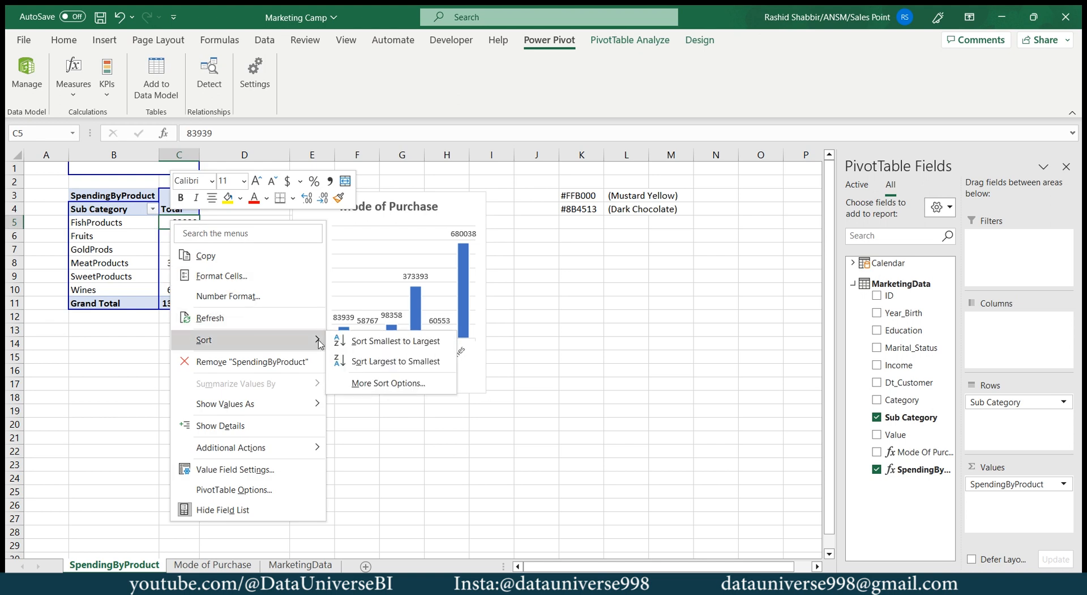
click(376, 362)
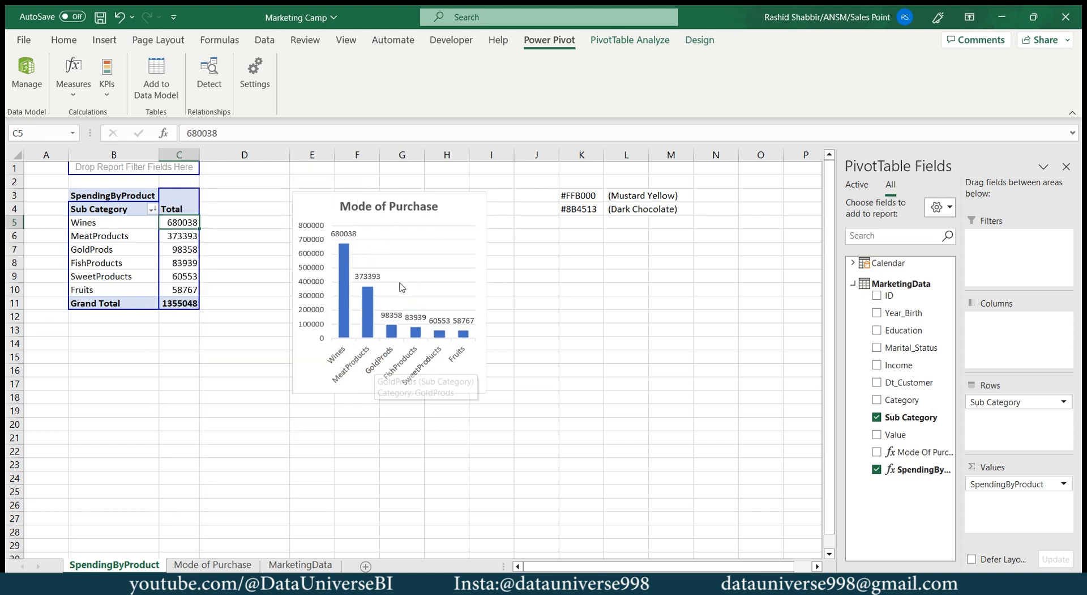
Widen the column chart so it ends in column K and remove its gridlines
click(468, 226)
click(590, 200)
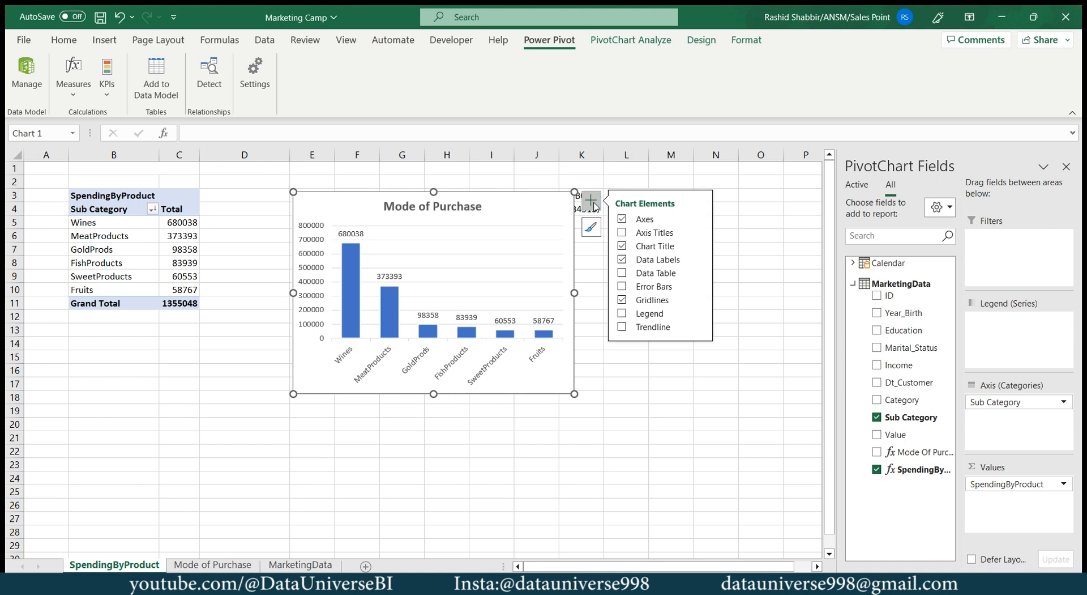
click(623, 301)
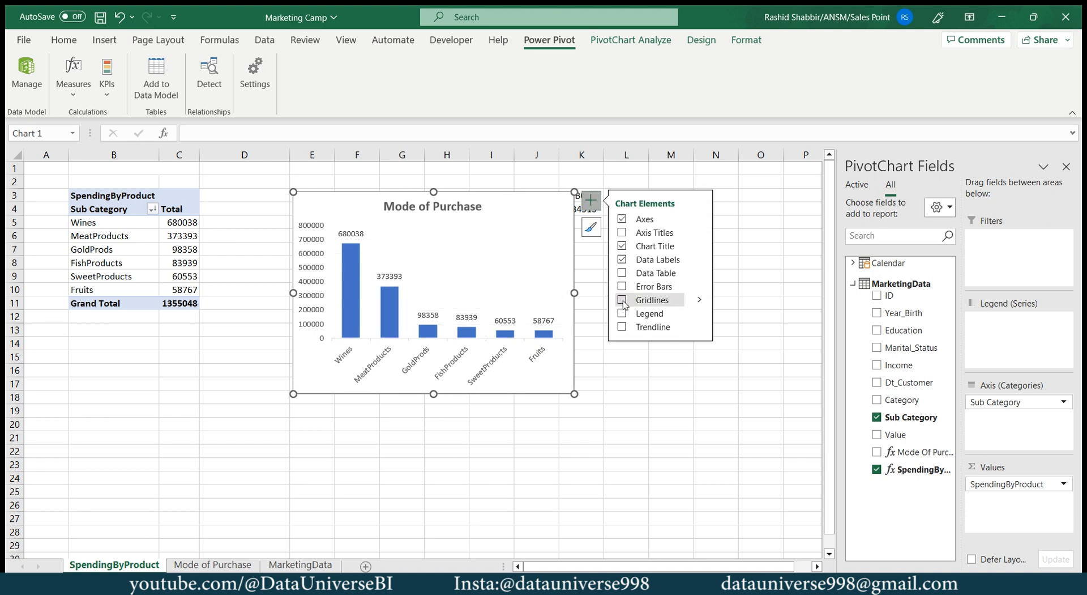
Retitle the column chart "Spending By Product" and move it next to the PivotTable, starting in column D
click(424, 206)
click(411, 206)
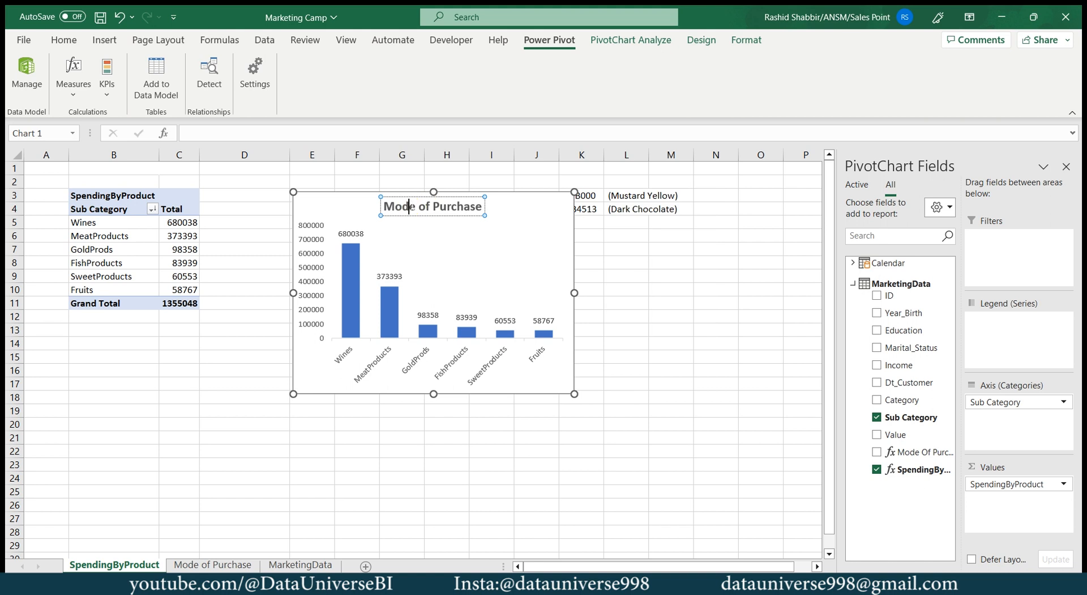
key(ctrl+a)
text(Spen)
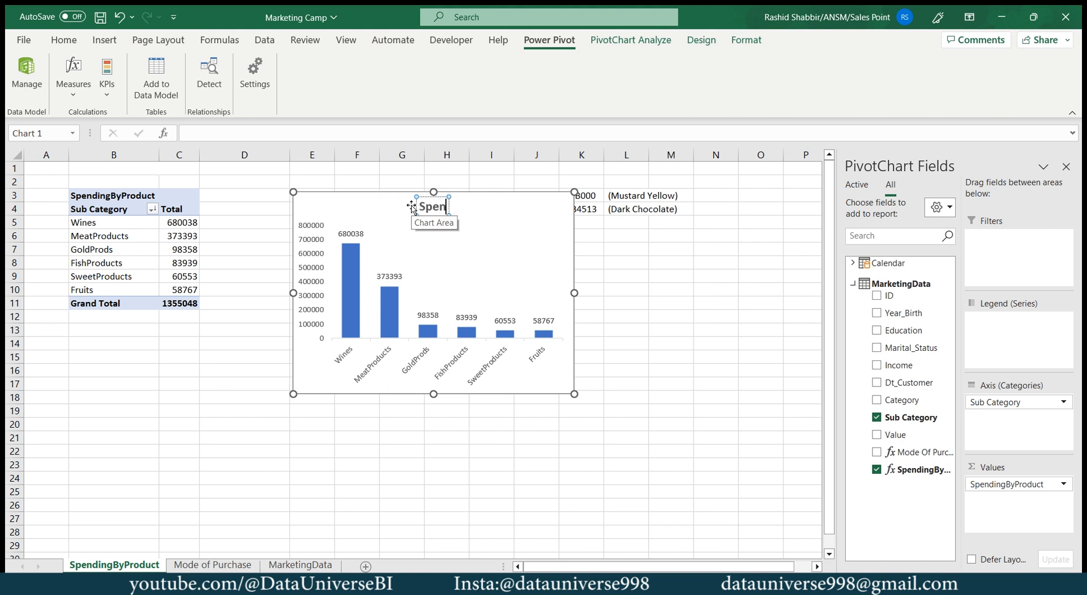
text(ding By Product)
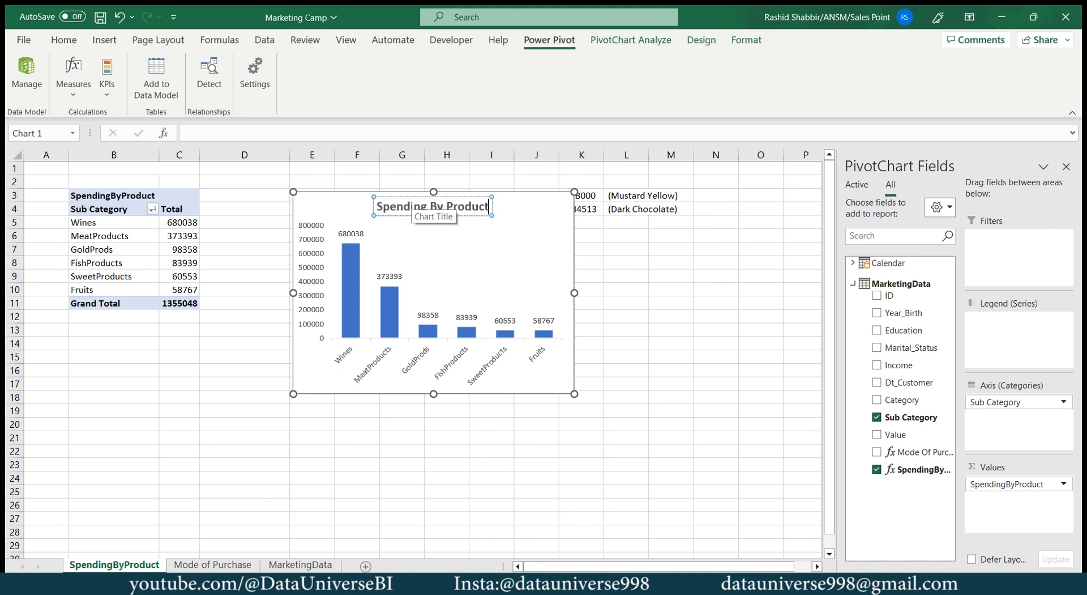
drag(537, 208, 456, 211)
Give the chart's columns a solid fill in the custom mustard yellow #FFB000
double_click(456, 211)
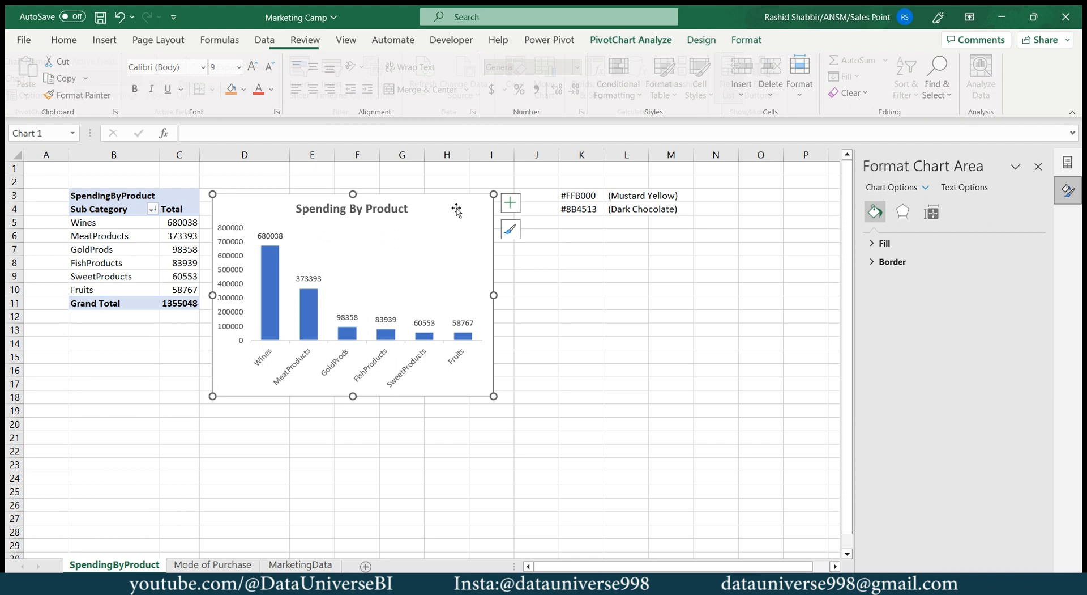
click(271, 267)
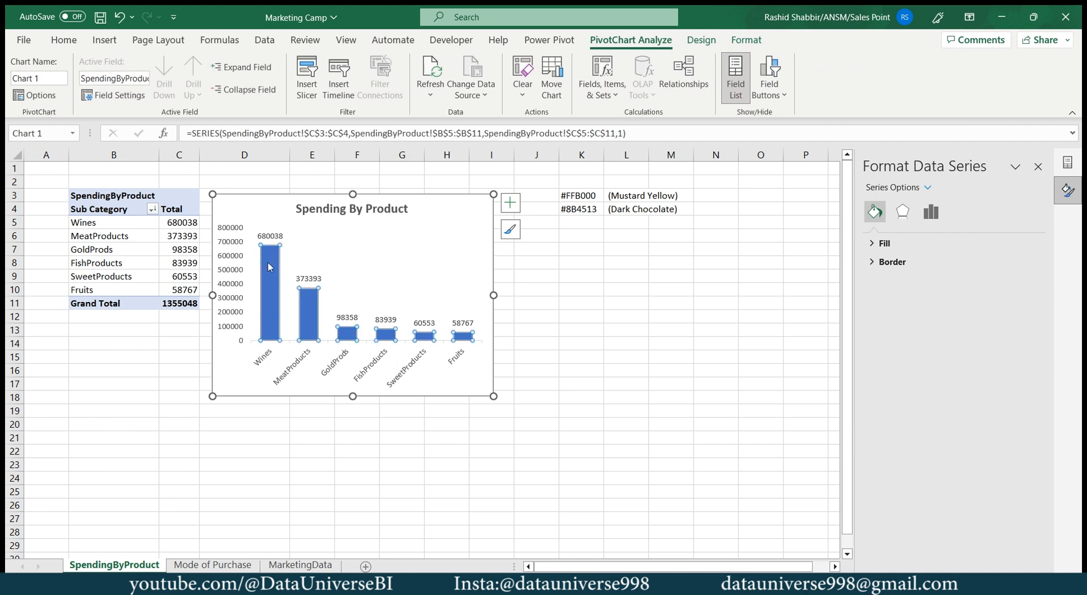
click(873, 243)
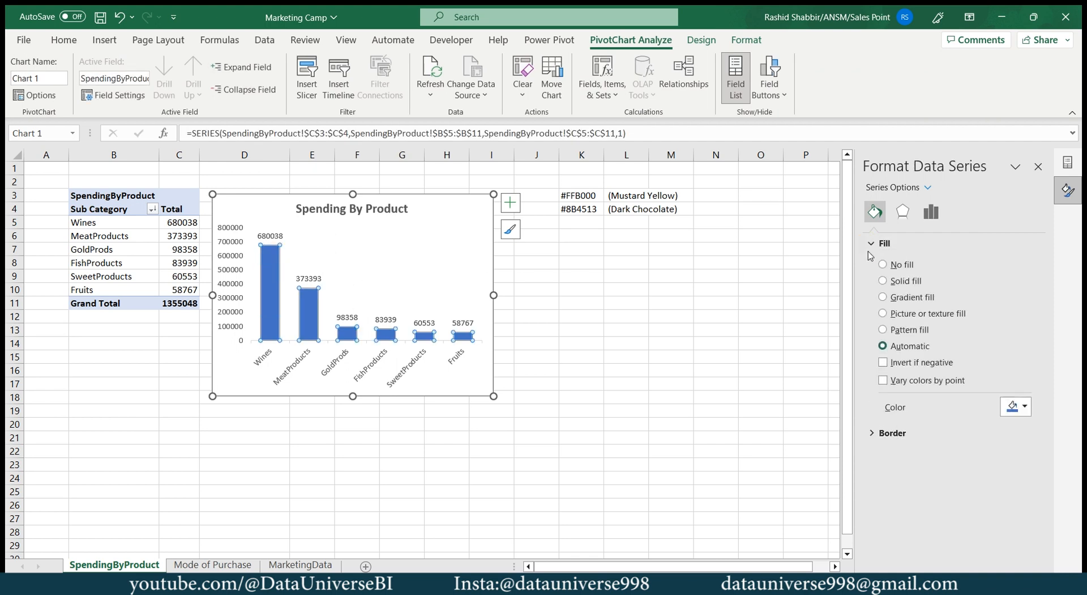
click(882, 280)
click(1024, 407)
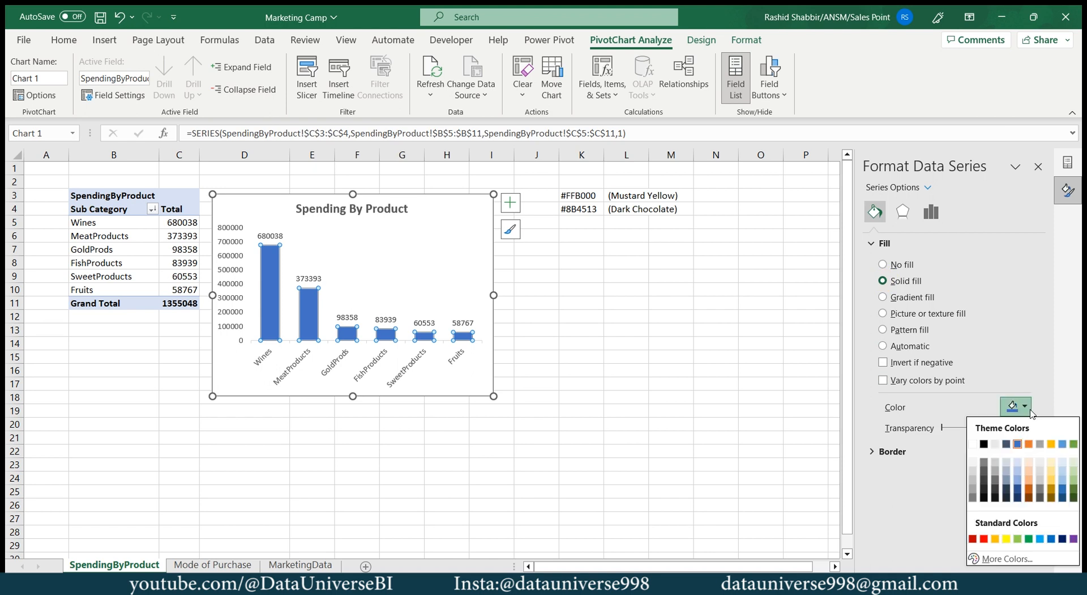
click(1009, 559)
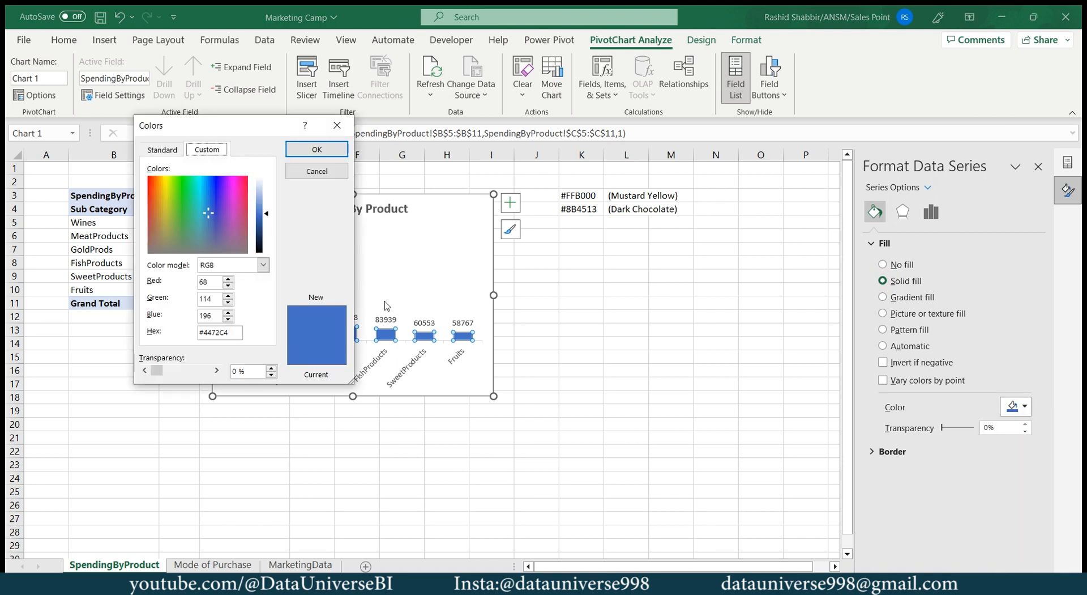
drag(284, 125, 618, 126)
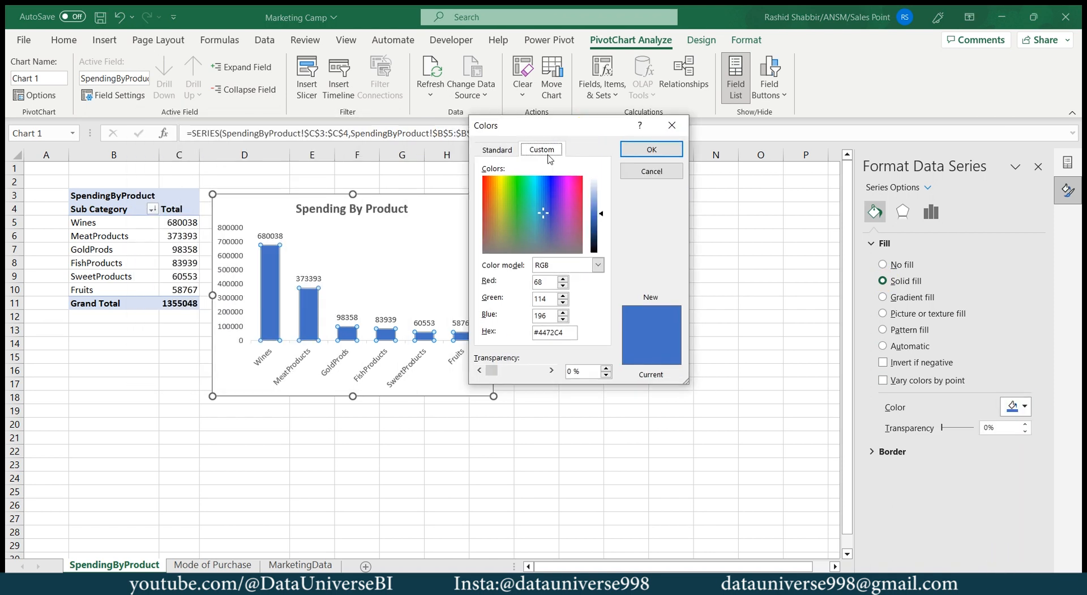
double_click(554, 332)
text(#FFB000)
click(652, 149)
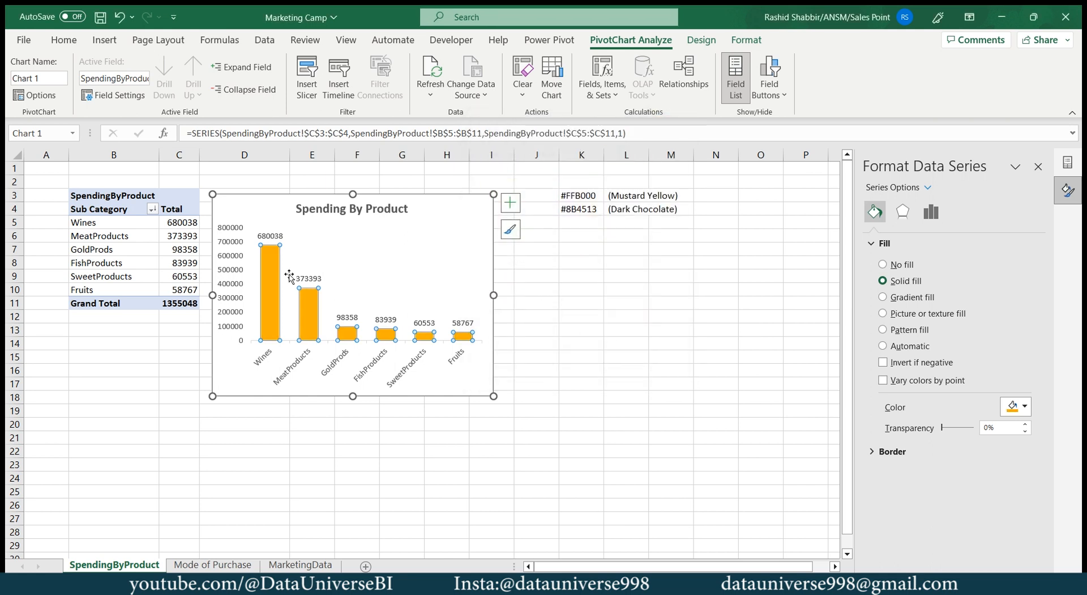
Format the chart's data labels in thousands with the custom number format code #,##0,K
click(266, 238)
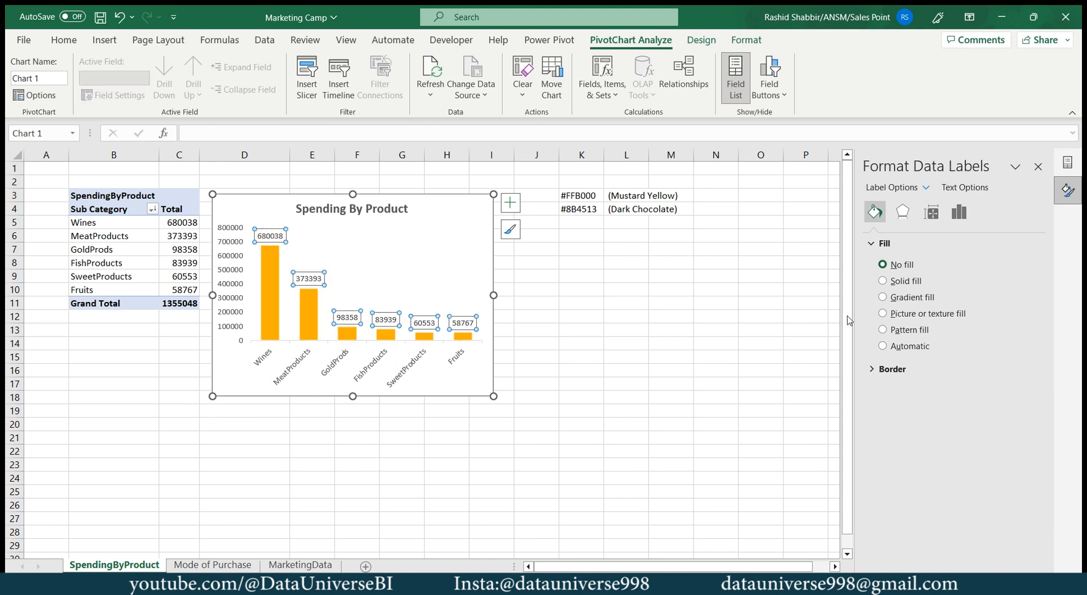
click(959, 212)
click(870, 262)
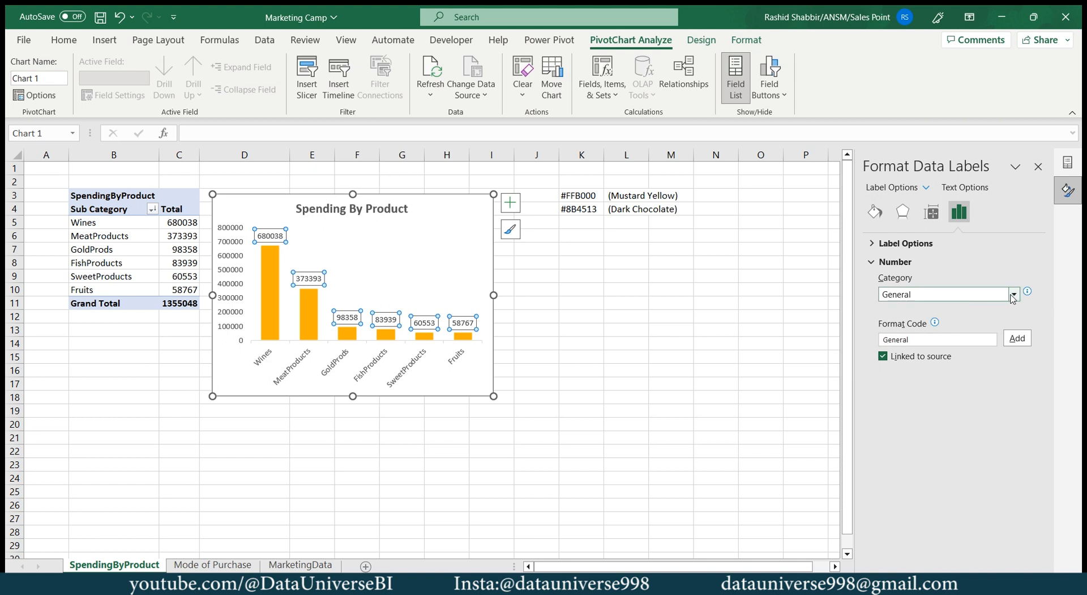
click(996, 299)
click(918, 456)
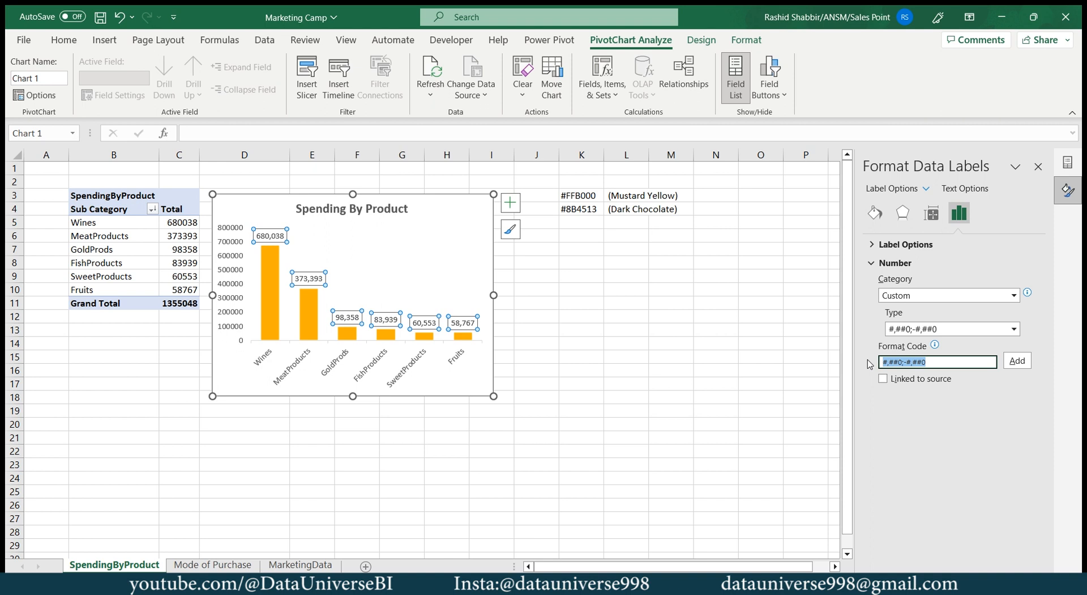
text(#,##0,K)
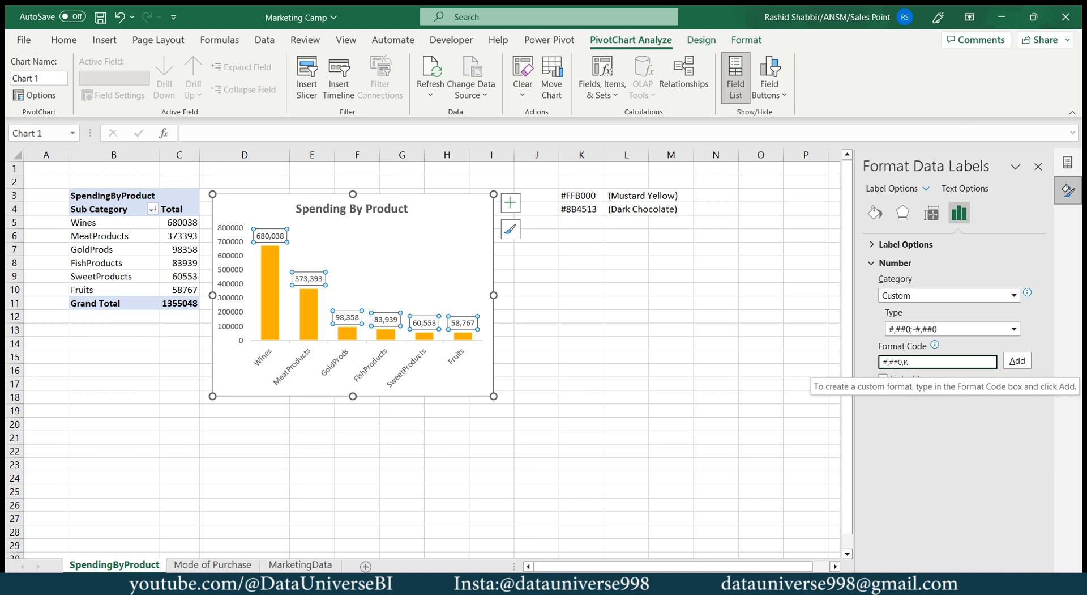
click(1017, 361)
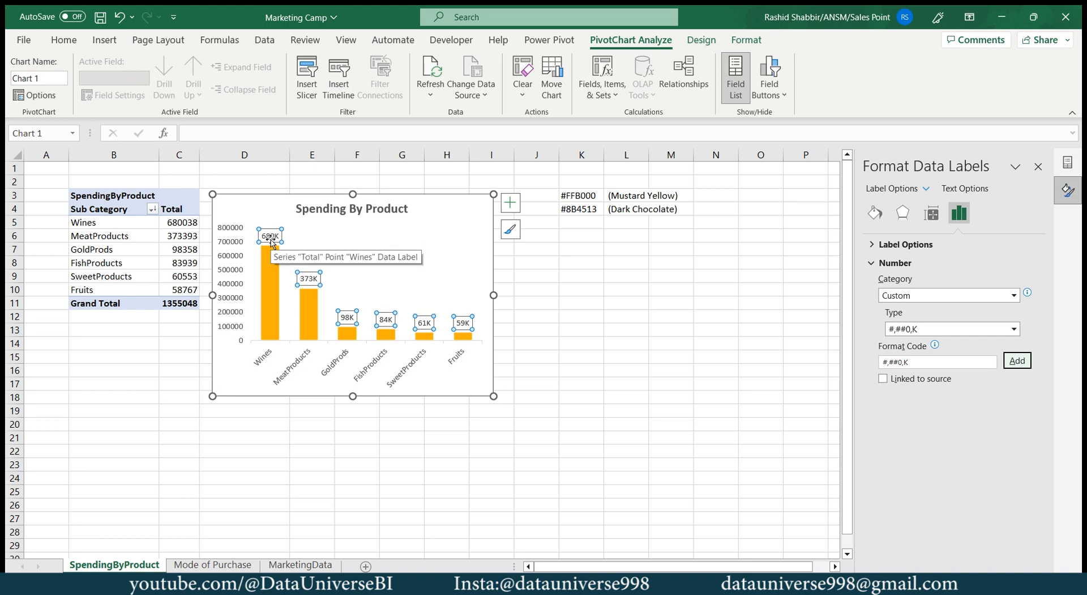
Set the Spending By Product chart's width to 5.5 inches
click(458, 203)
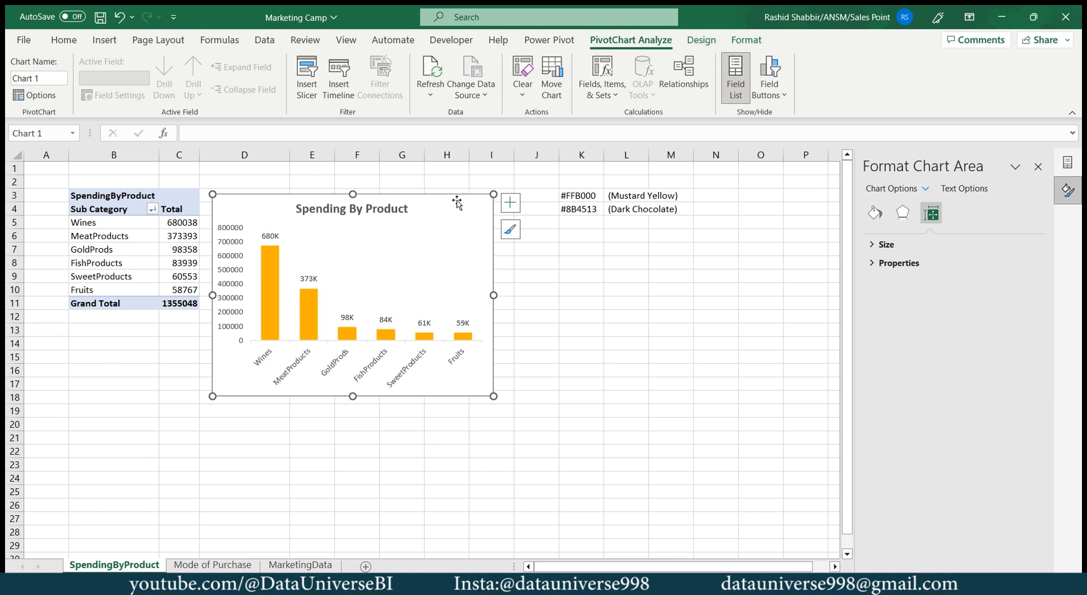
click(746, 39)
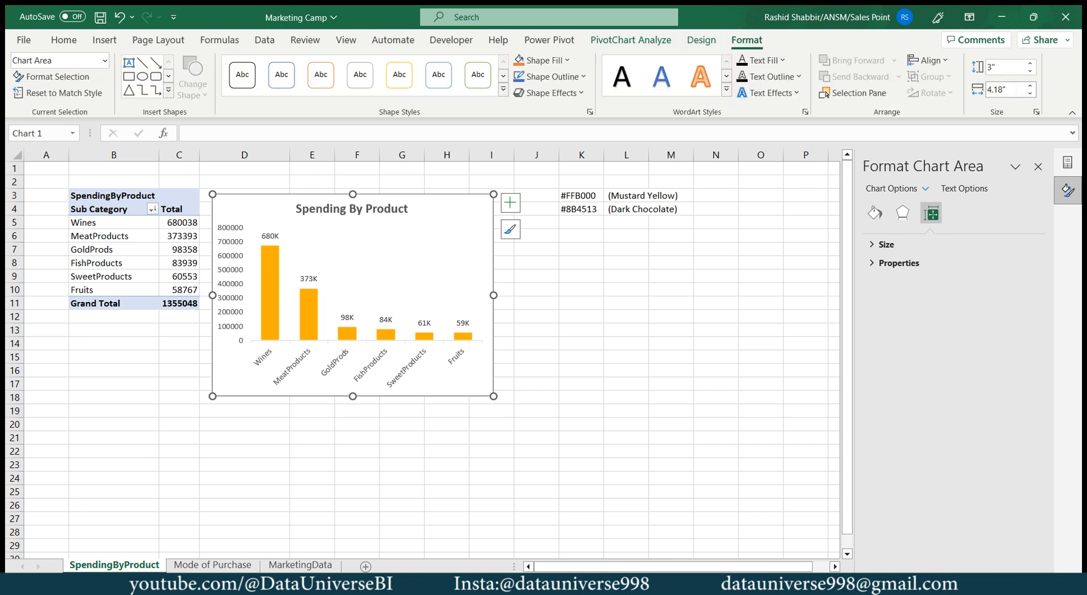
click(988, 89)
double_click(988, 90)
text(5.5)
key(Return)
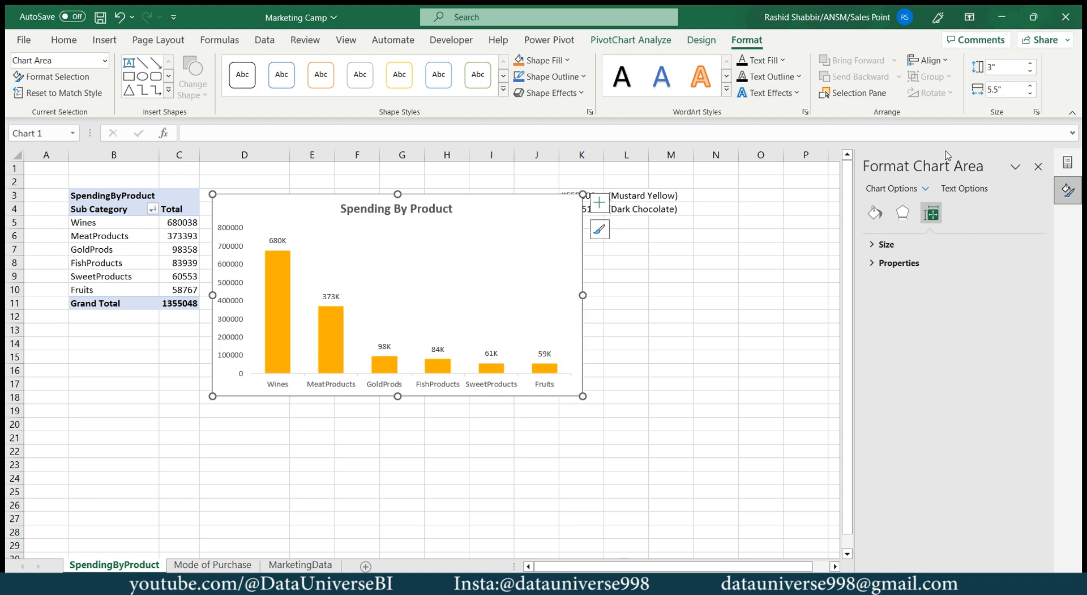
key(Escape)
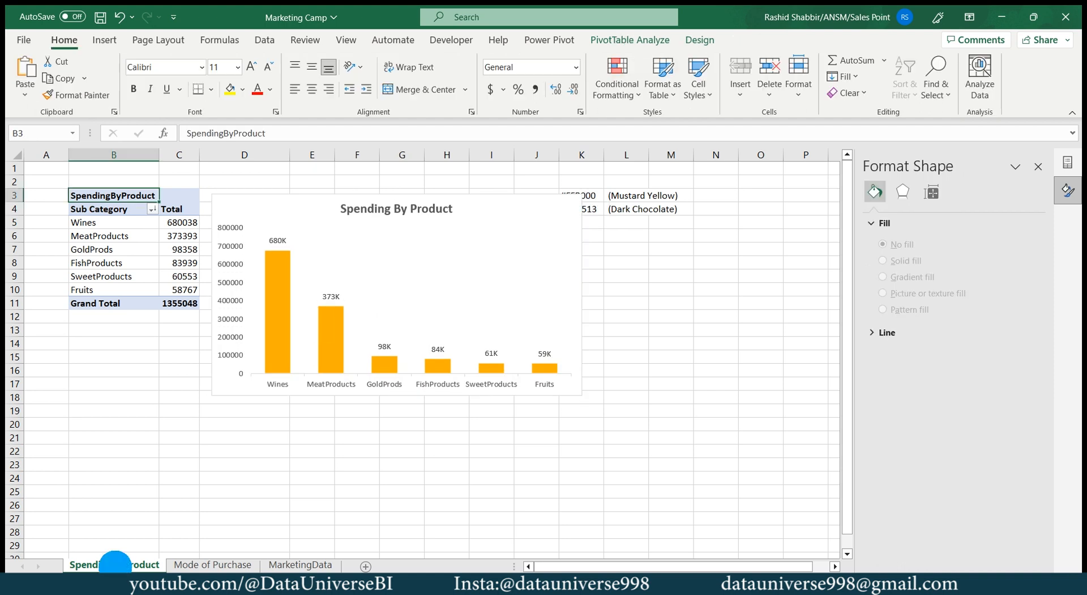
Create a copy of the SpendingByProduct sheet, placed before the original in the same workbook
right_click(116, 564)
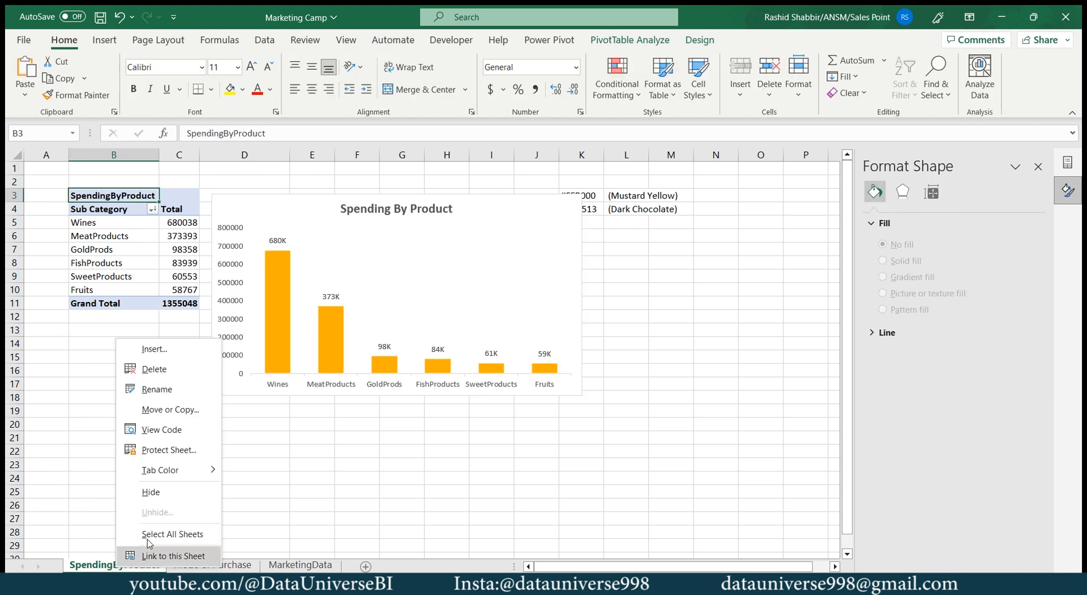
click(158, 409)
click(67, 488)
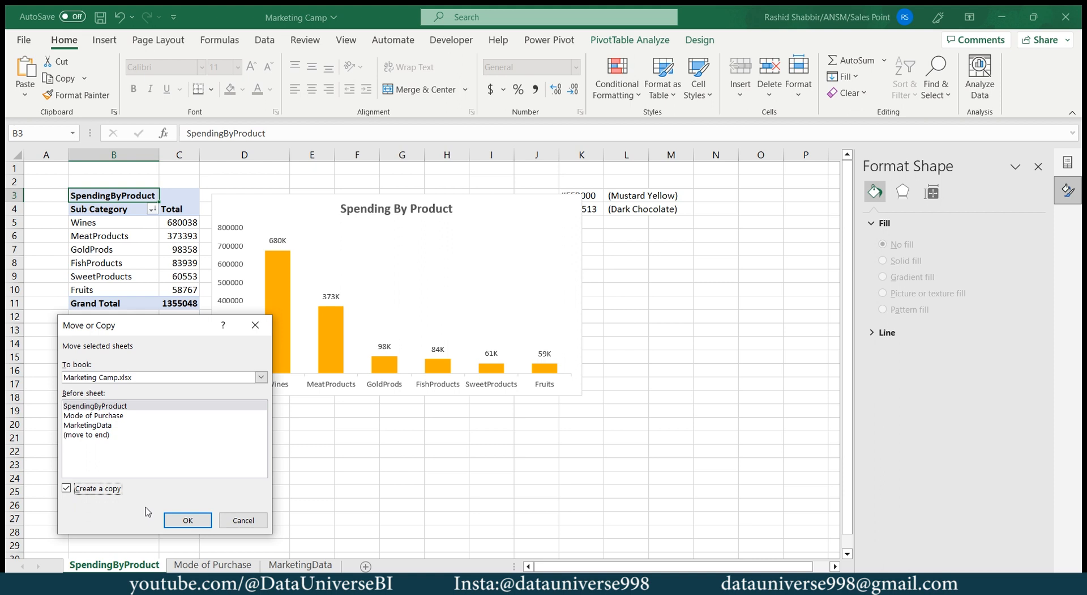
click(187, 520)
Rename the copied sheet as SpendingByAge
double_click(134, 571)
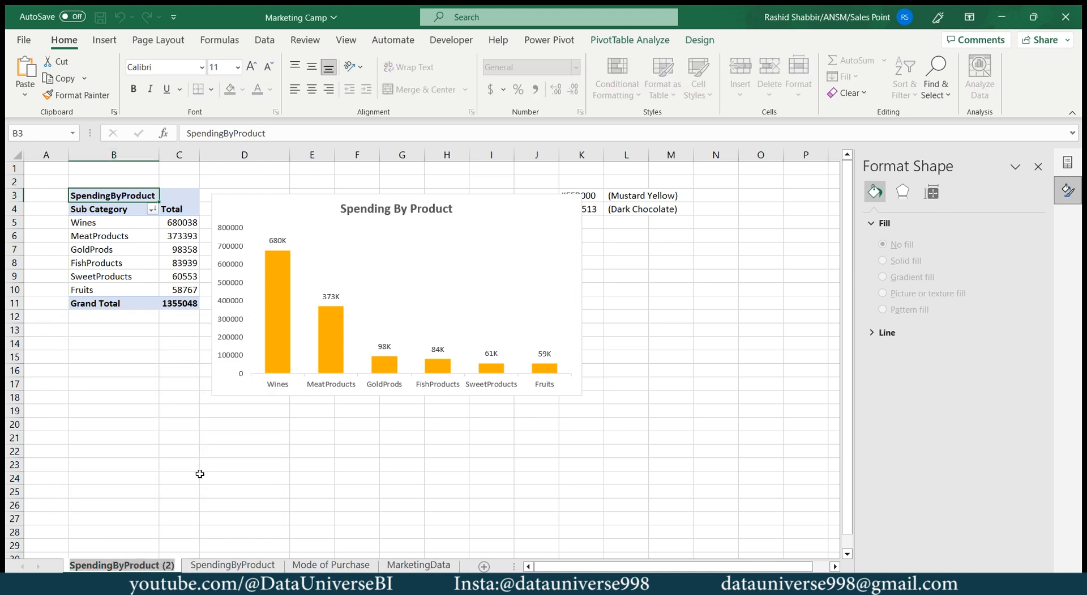
text(Spen)
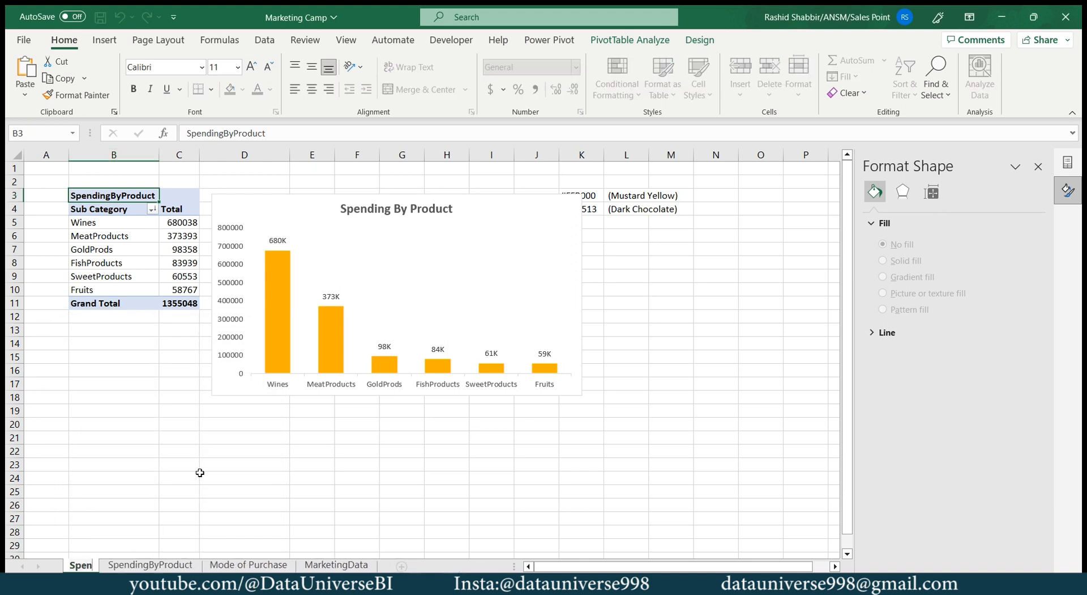
text(dingbY)
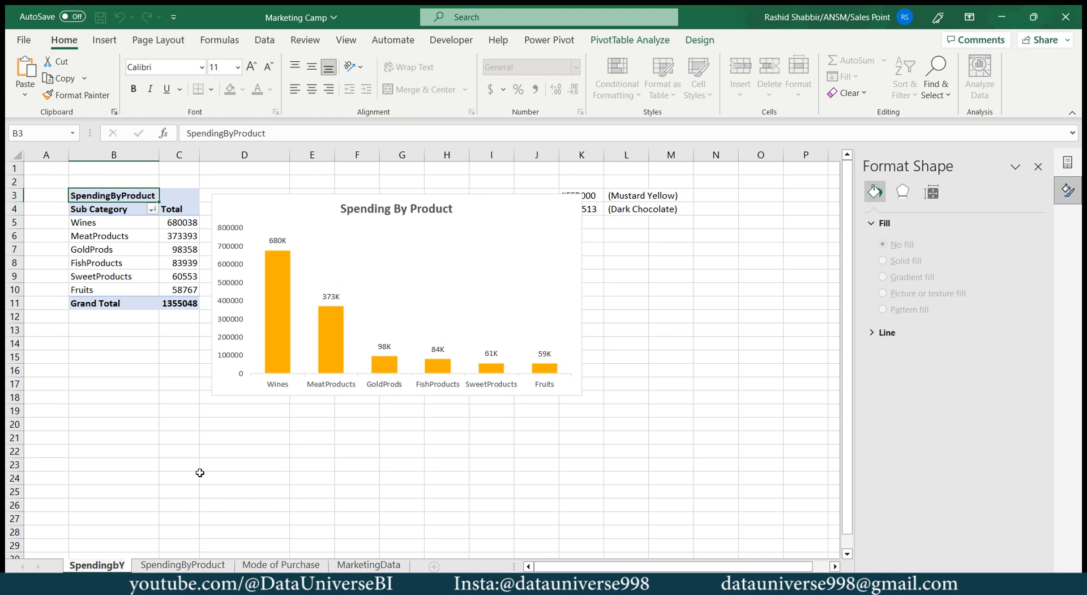
key(BackSpace)
key(BackSpace)
text(ByAge)
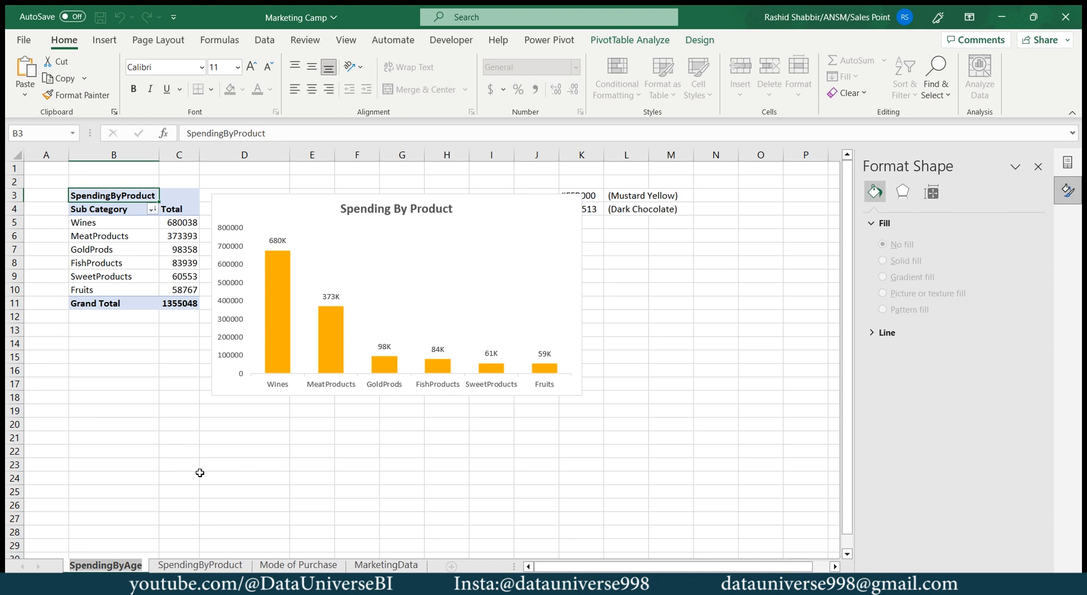
key(Return)
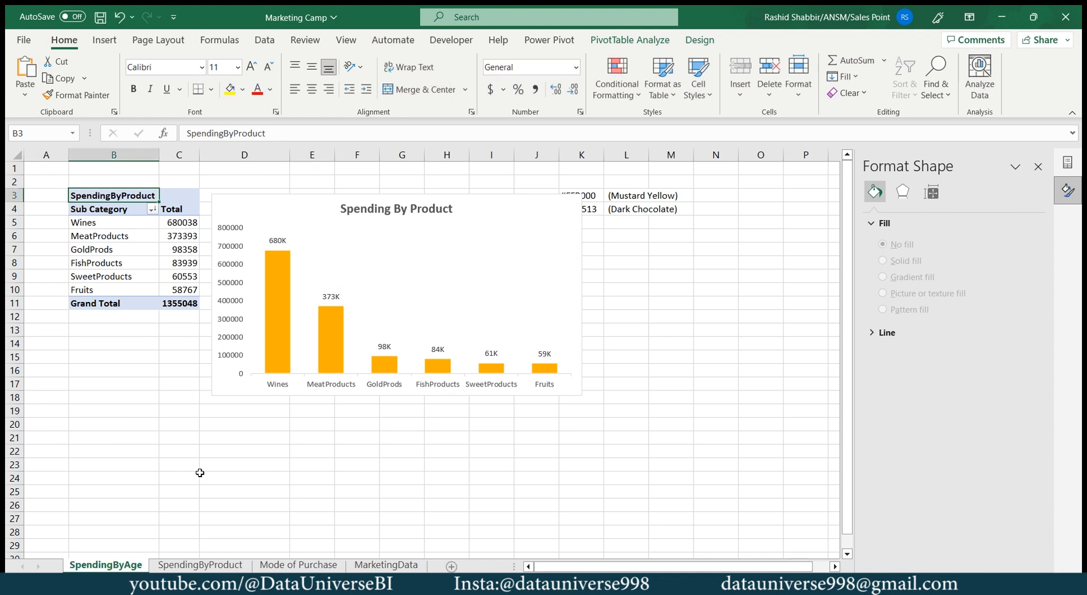
Rename the PivotTable on the SpendingByAge sheet as SpendingByAge
click(117, 236)
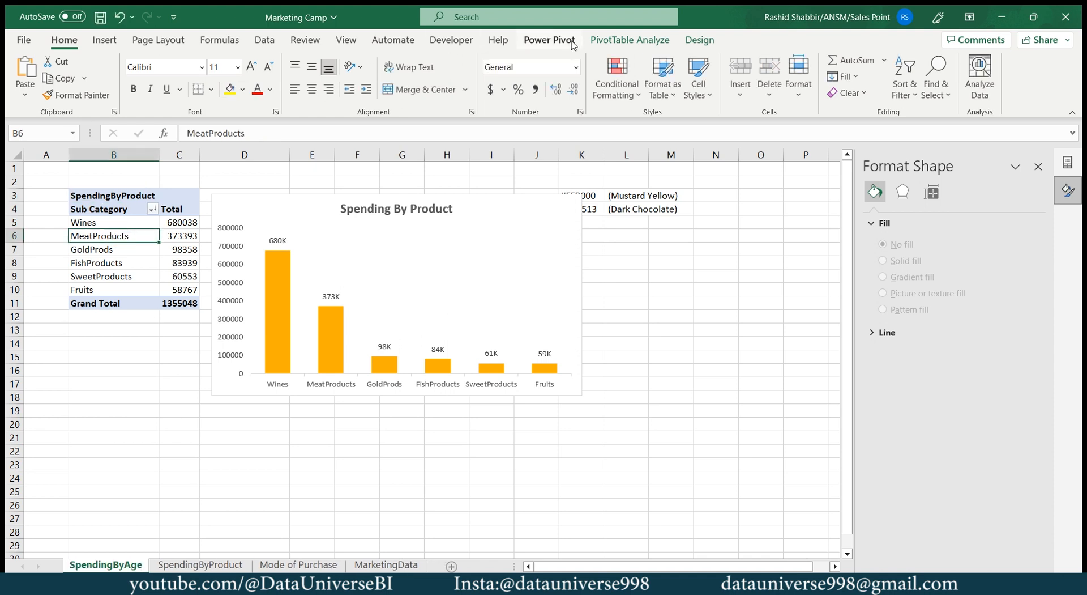
click(639, 41)
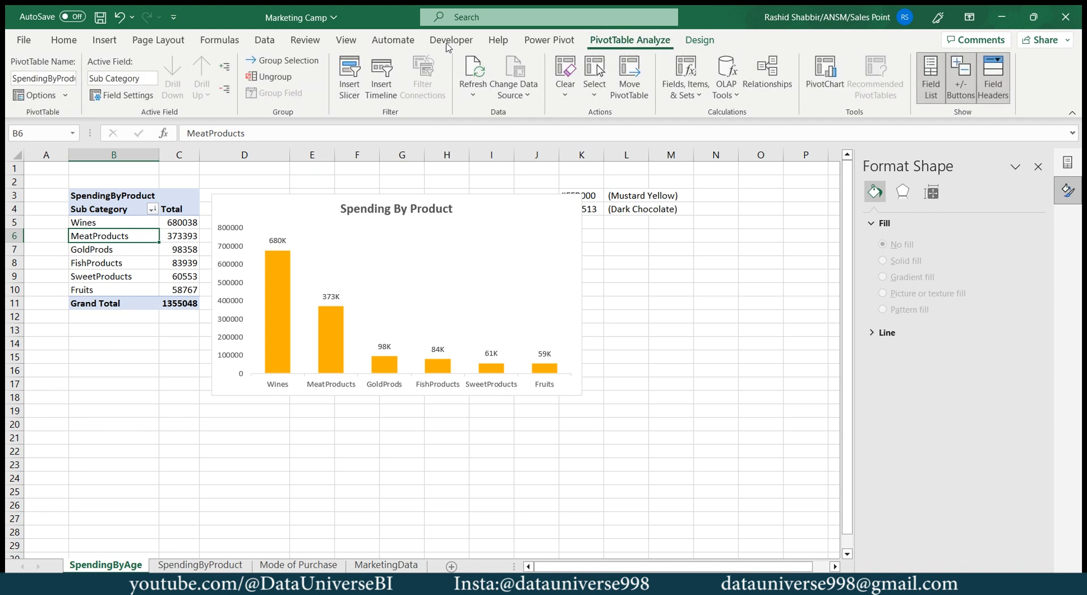
click(43, 78)
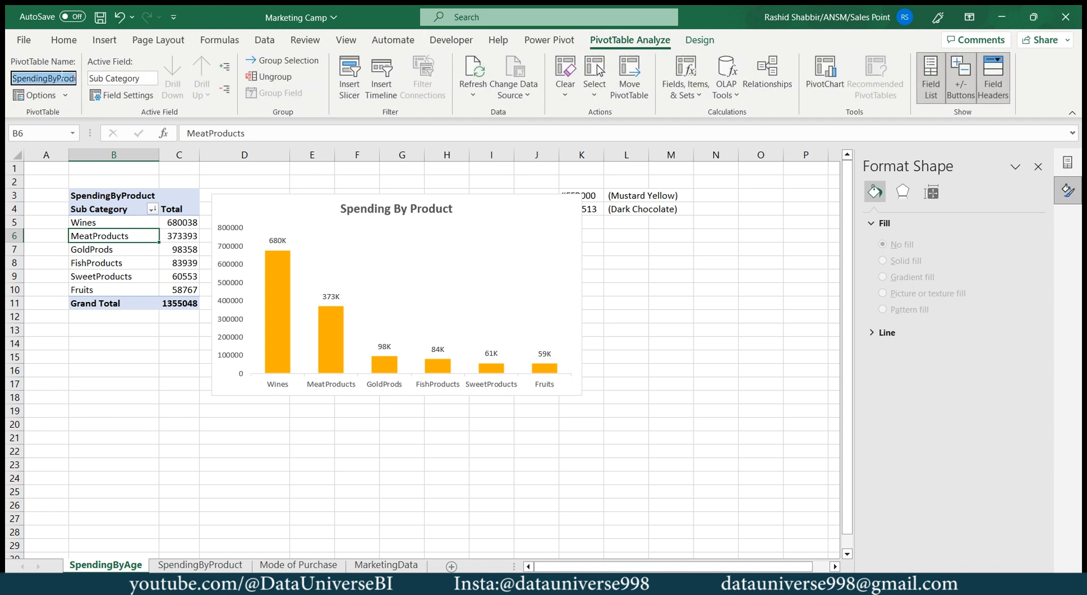
text(SpendingByAge)
key(Return)
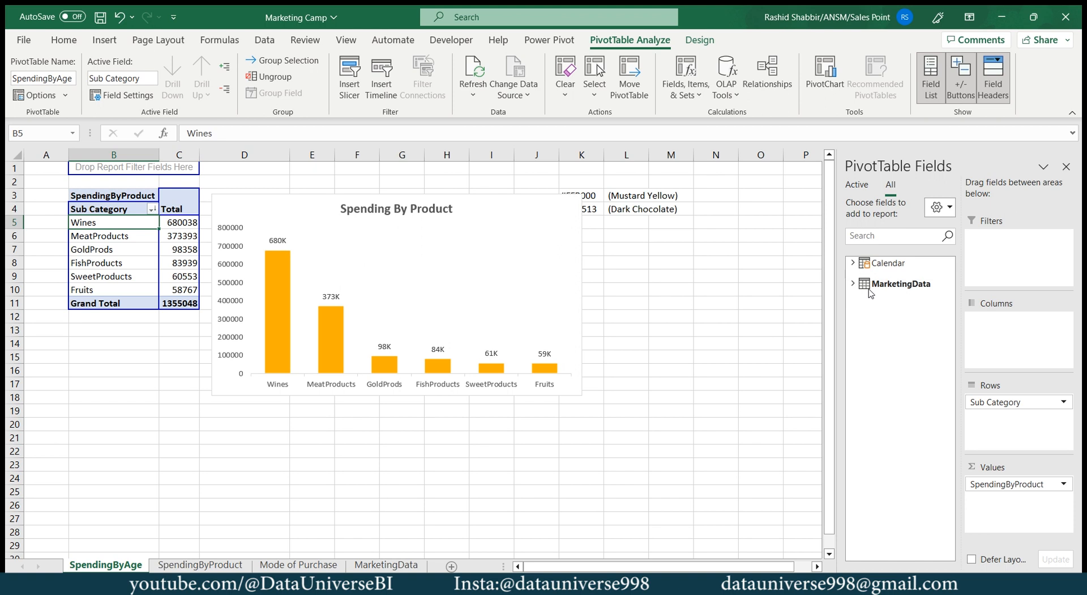
Replace Sub Category with Age Bracket in the rows of the SpendingByAge PivotTable
click(853, 284)
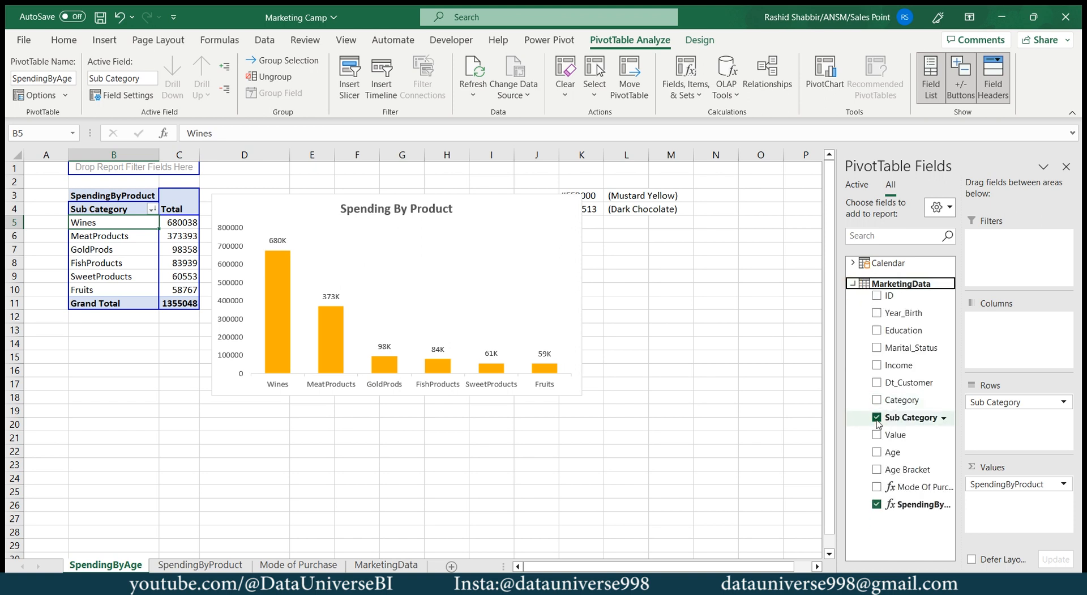
click(877, 418)
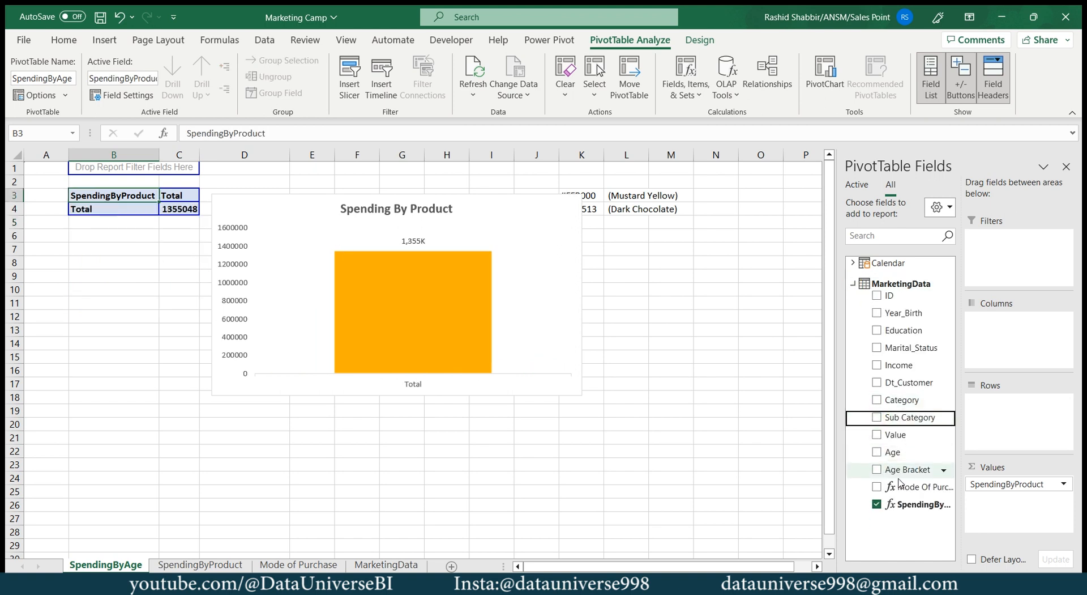
drag(899, 475, 1000, 415)
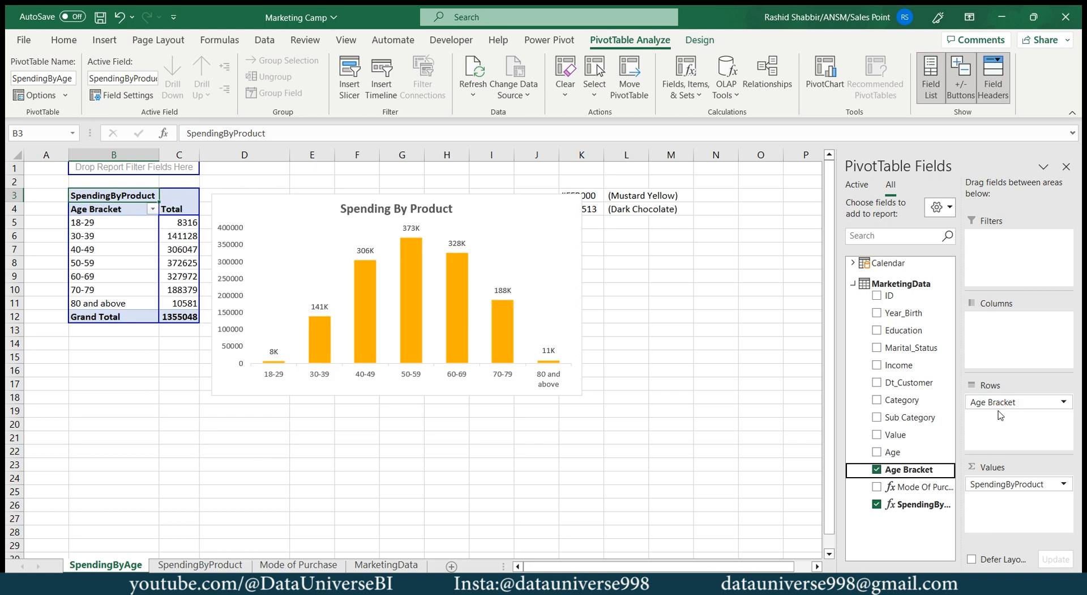
Sort the SpendingByAge PivotTable by its totals from largest to smallest
right_click(172, 222)
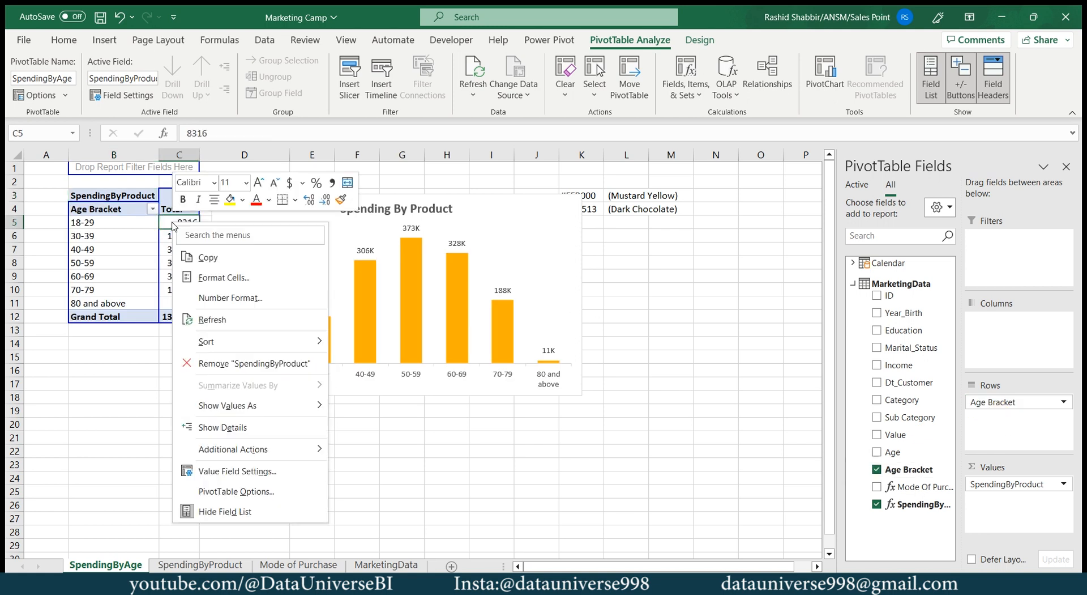
mouse_move(251, 343)
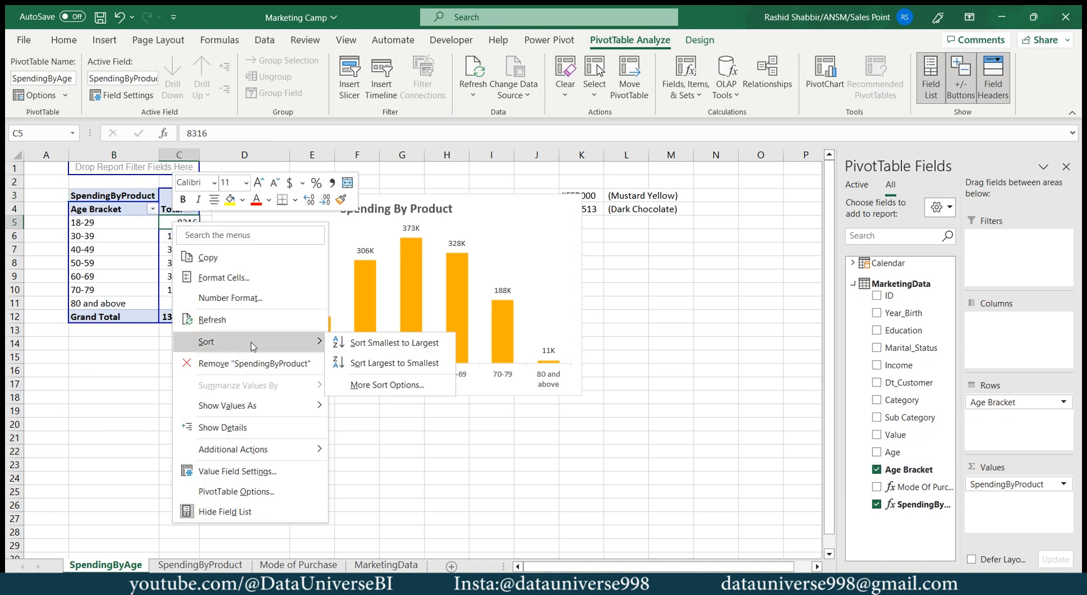
click(396, 363)
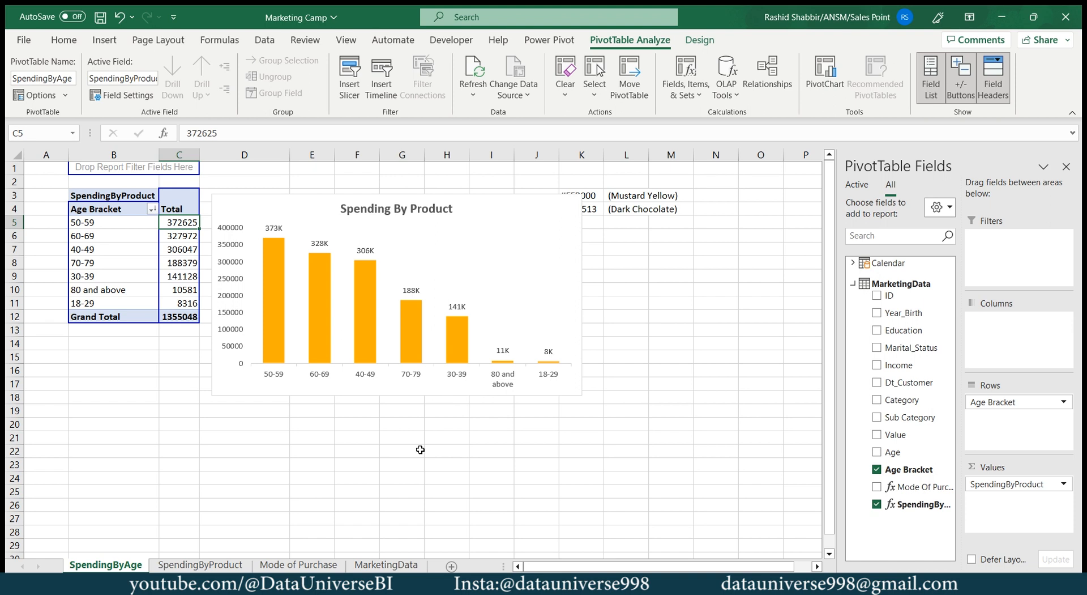
Change the chart title on the SpendingByAge sheet to Spending By Age and make the data labels bold
click(453, 210)
click(452, 209)
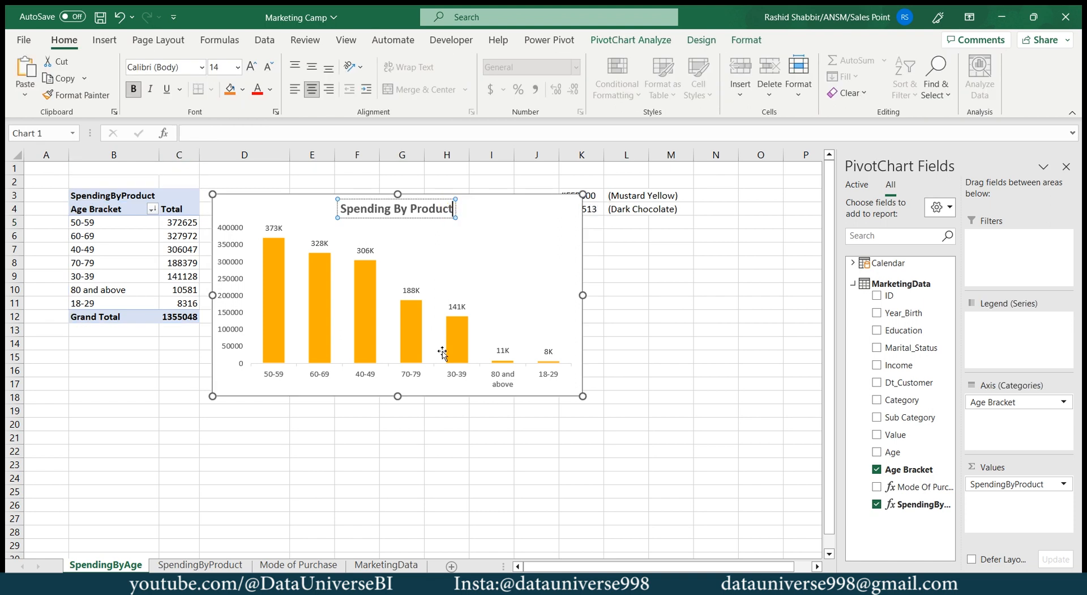
key(BackSpace)
key(BackSpace)
key(BackSpace)
key(BackSpace)
key(BackSpace)
key(BackSpace)
key(BackSpace)
text(Age)
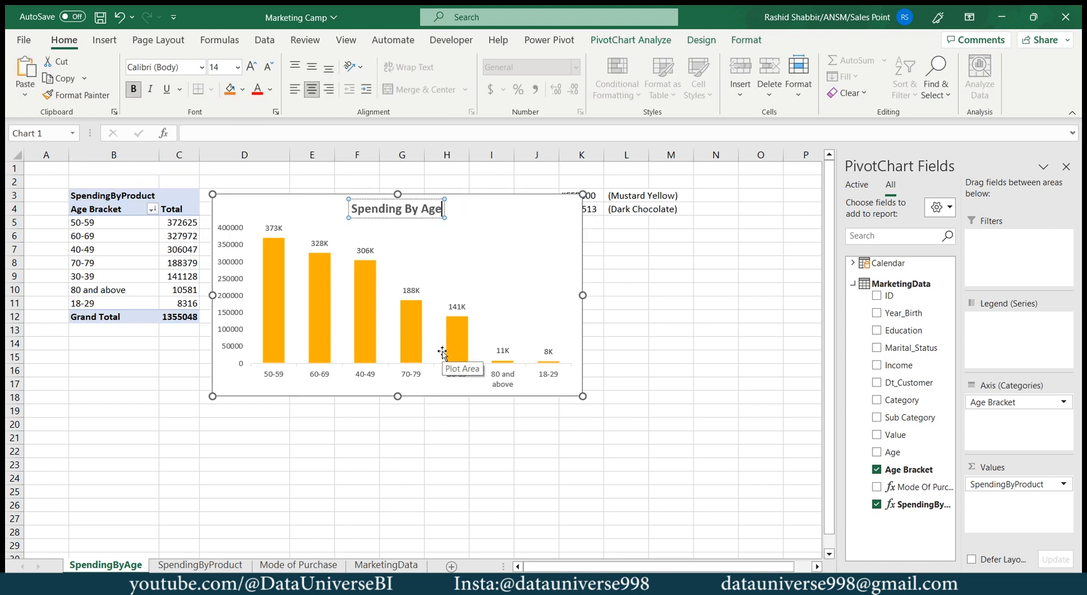
click(270, 228)
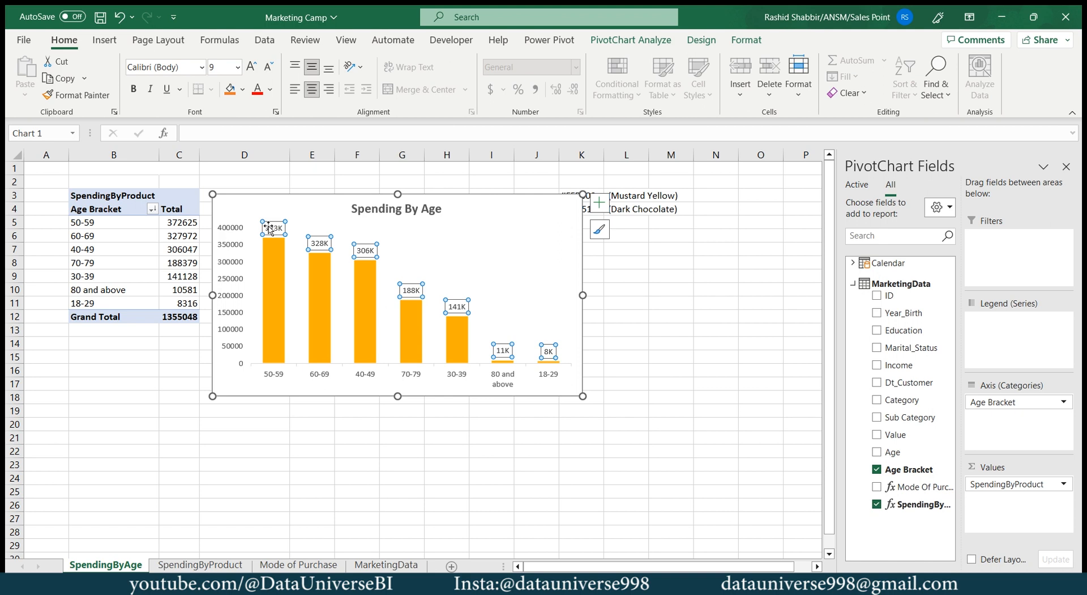
click(318, 436)
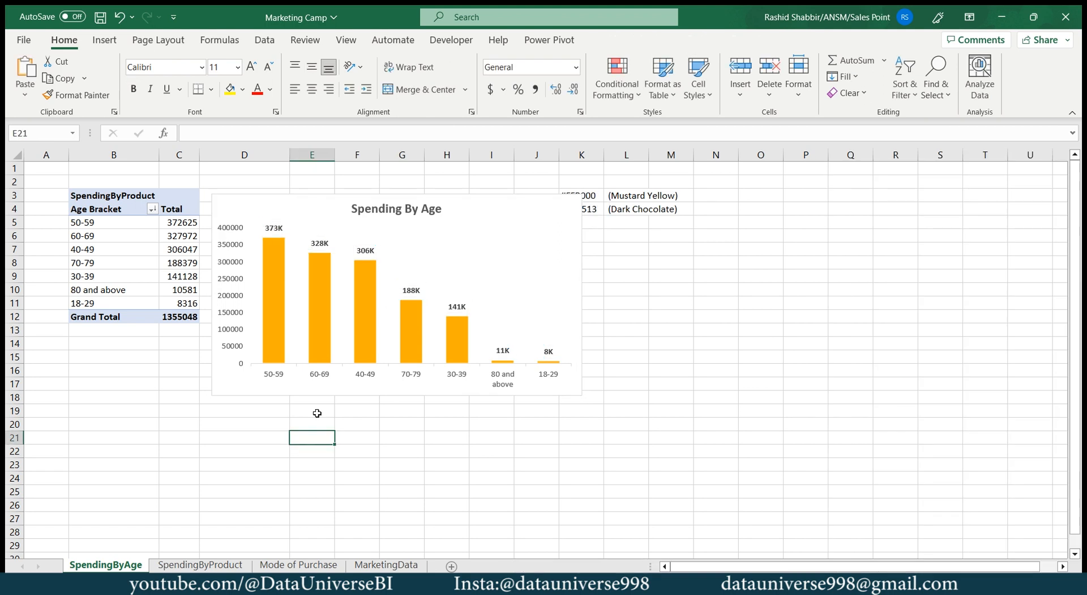
Create a copy of the SpendingByAge sheet, placed before the original in the same workbook
right_click(109, 564)
click(160, 413)
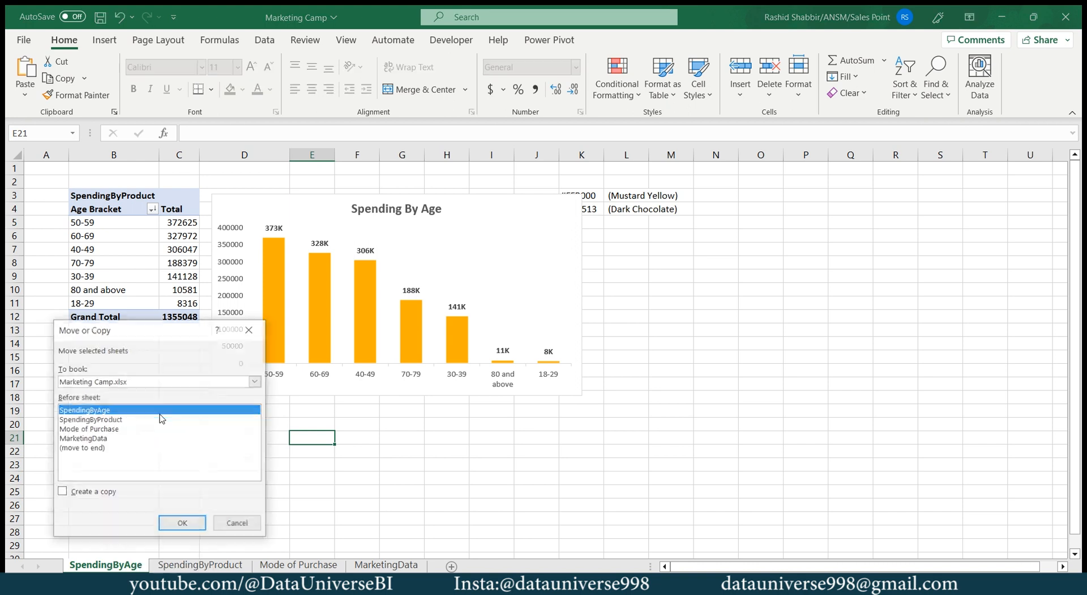
click(63, 490)
click(182, 522)
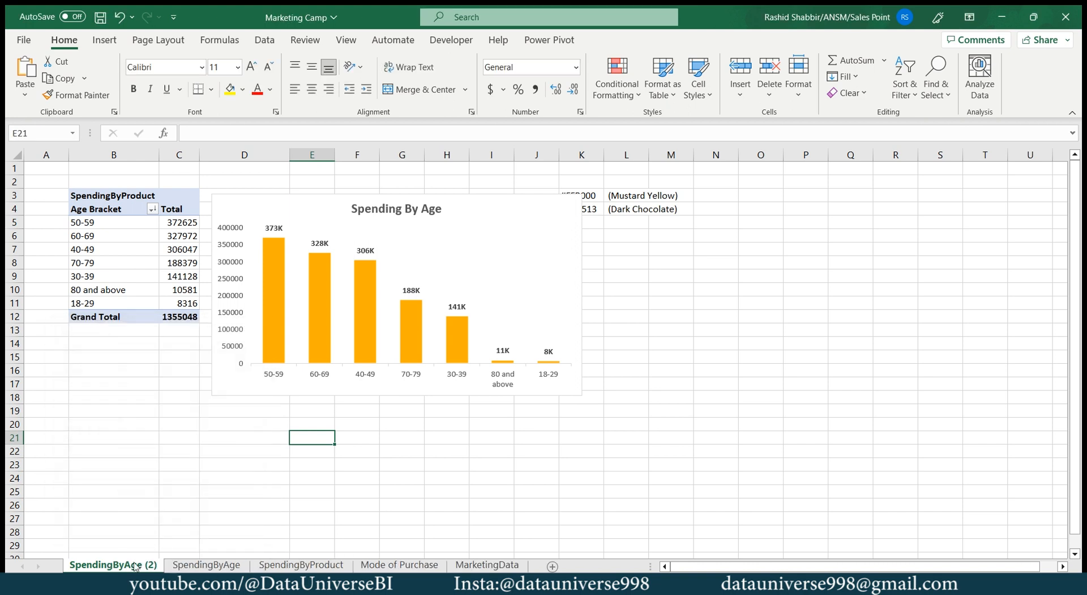
Rename the copied sheet as SpendingEducation
double_click(136, 565)
key(End)
key(BackSpace)
key(BackSpace)
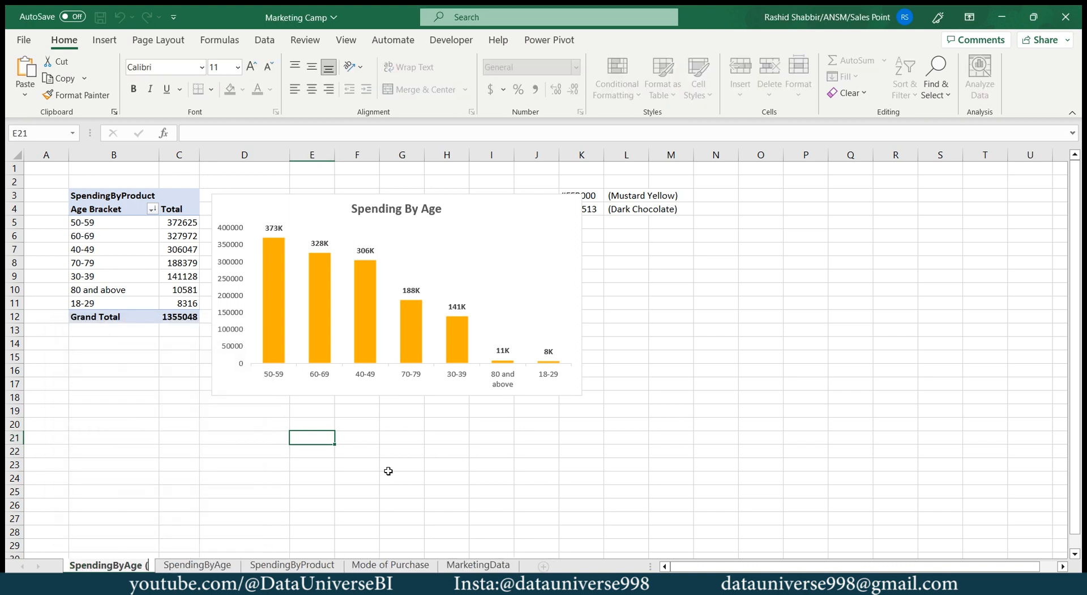
key(BackSpace)
key(BackSpace)
key(BackSpace)
key(BackSpace)
key(BackSpace)
key(BackSpace)
key(BackSpace)
text(Education)
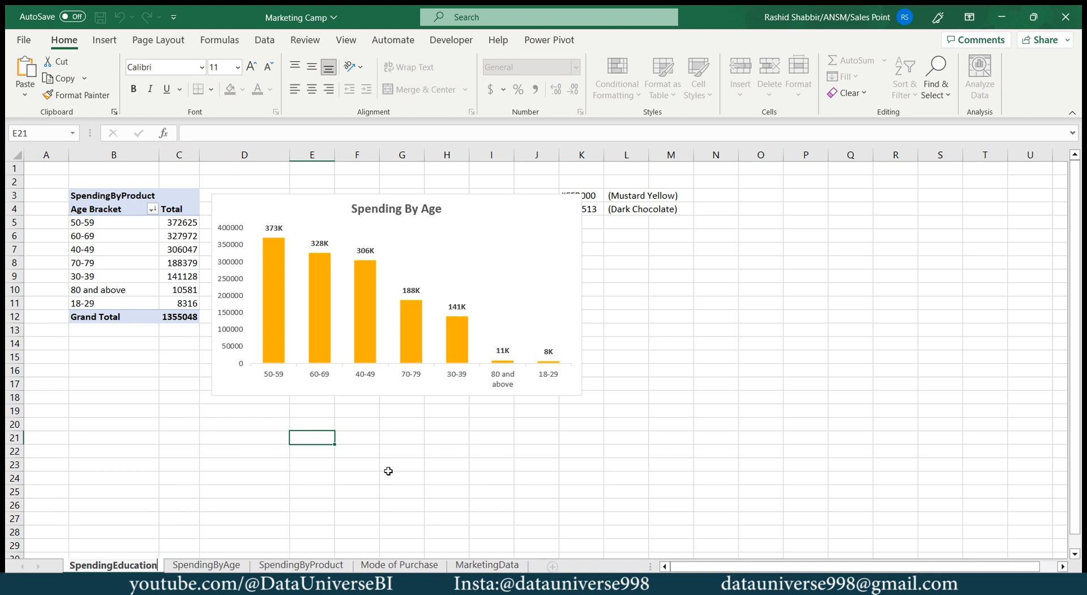
key(Return)
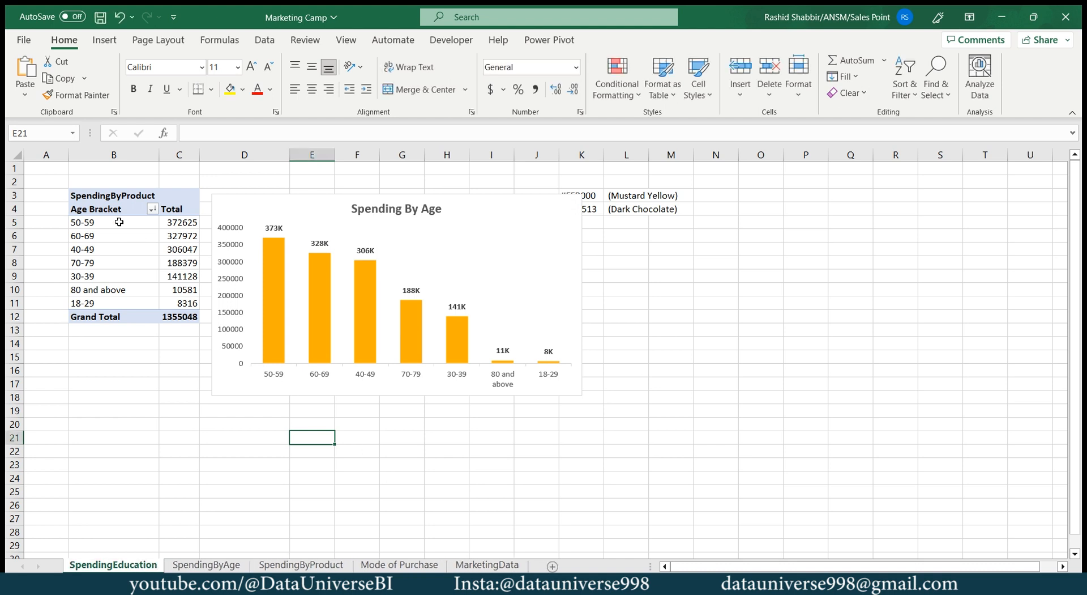
Replace Age Bracket with Education in the rows of the SpendingEducation sheet's PivotTable
click(119, 221)
click(852, 284)
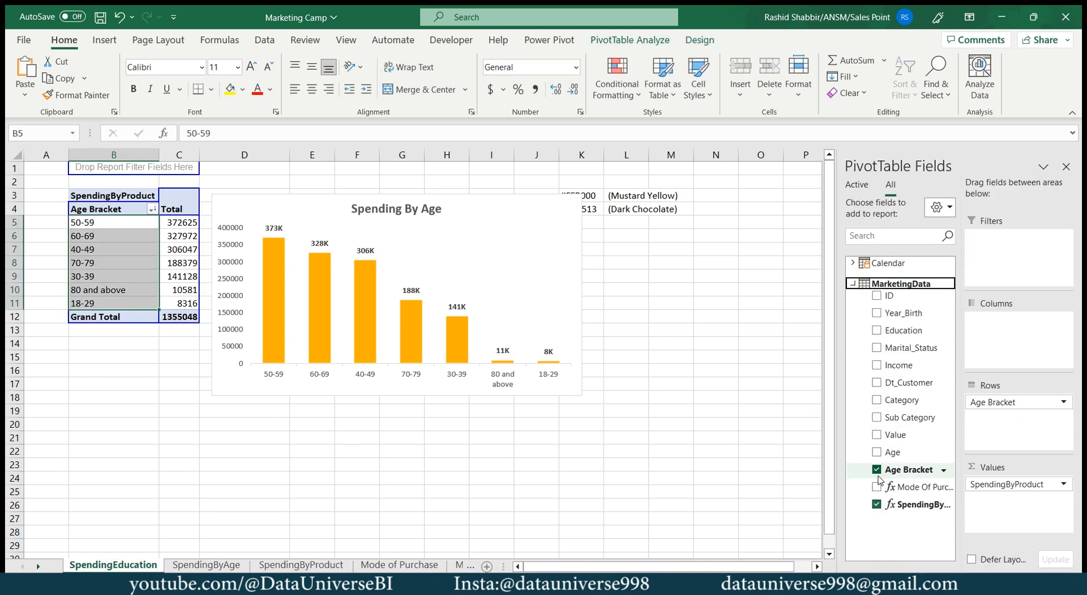
click(877, 469)
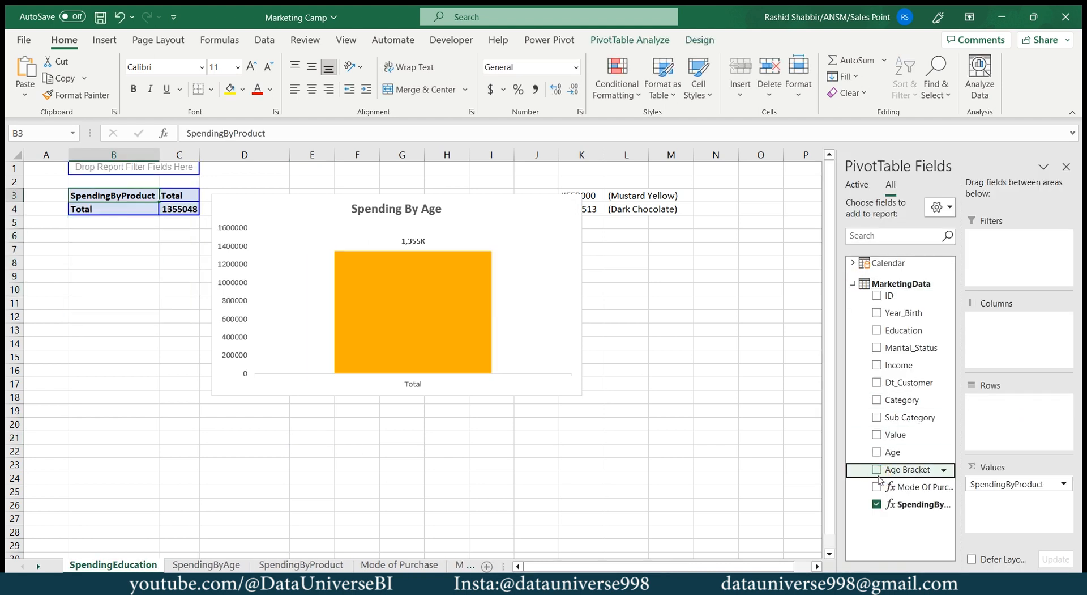
click(879, 332)
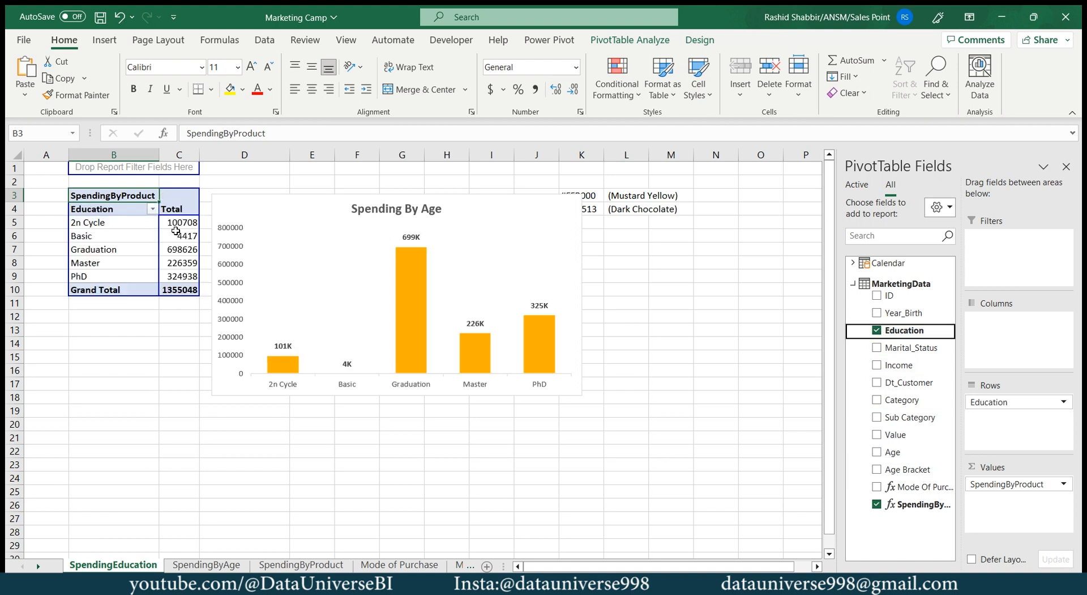
Sort the education PivotTable by its totals from largest to smallest
right_click(161, 220)
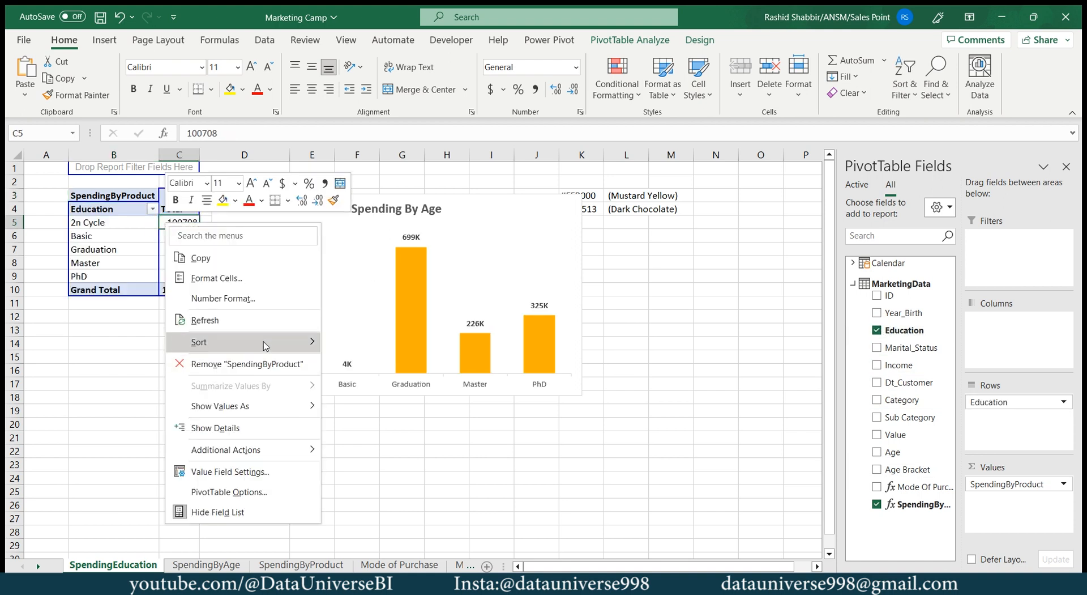
mouse_move(267, 344)
click(355, 367)
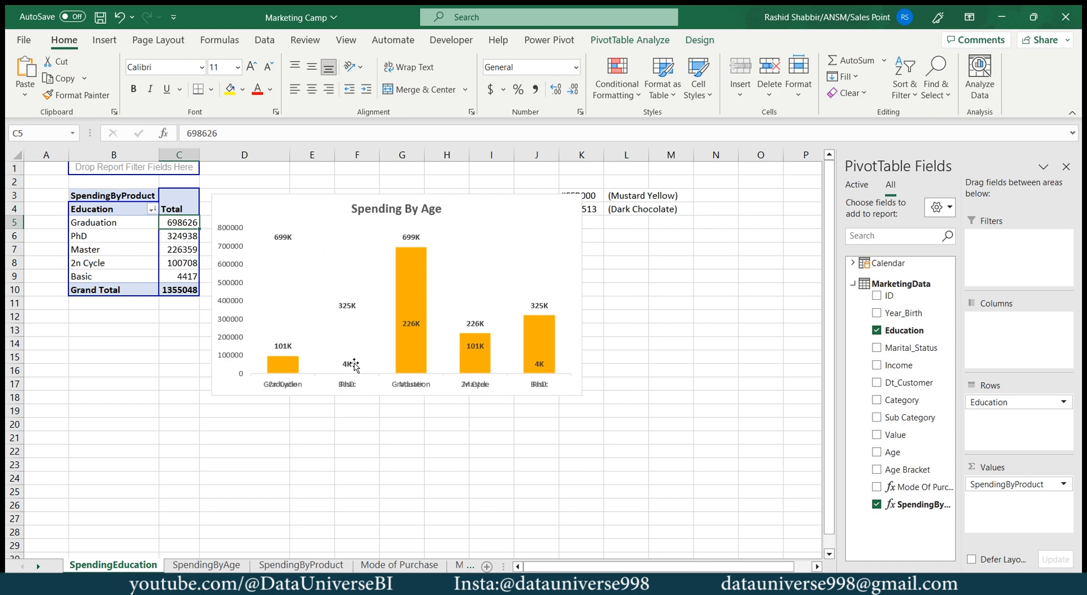
Change the chart title on the SpendingEducation sheet to Spending By Education
click(442, 211)
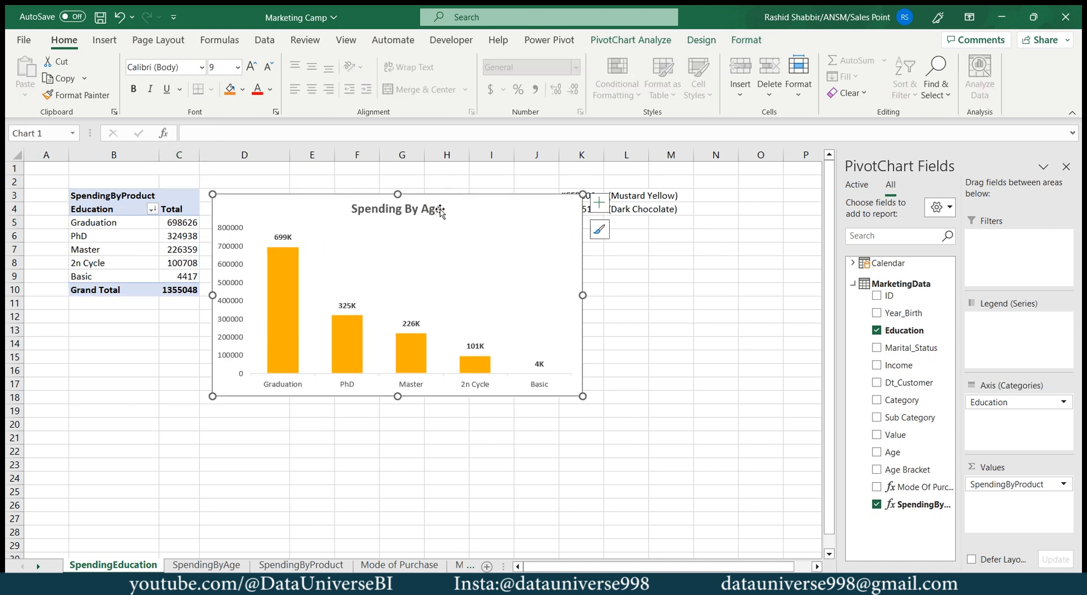
click(441, 210)
key(BackSpace)
key(BackSpace)
key(BackSpace)
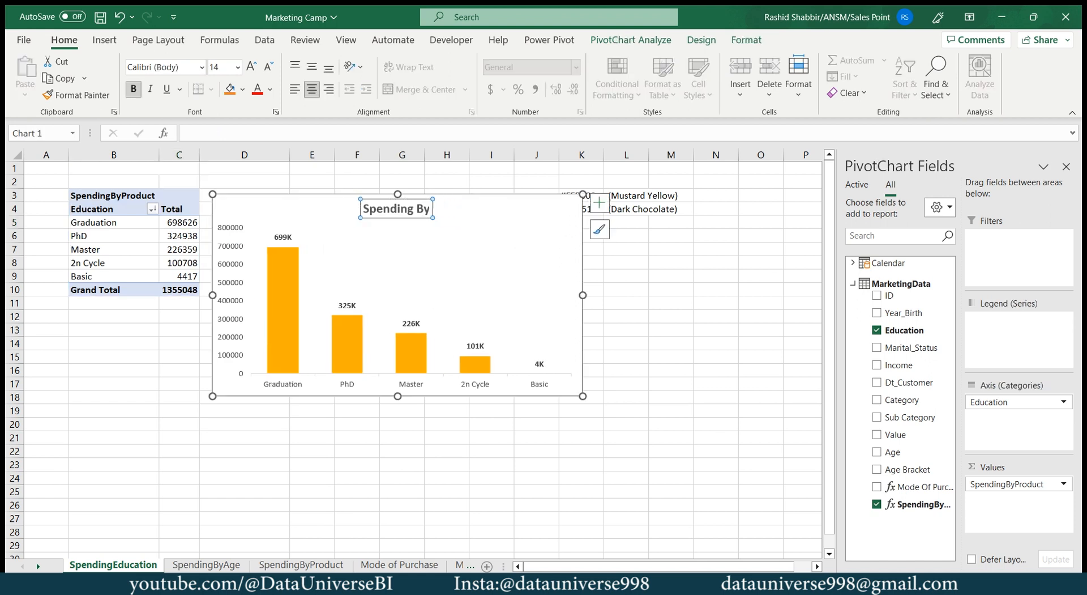
text(Education)
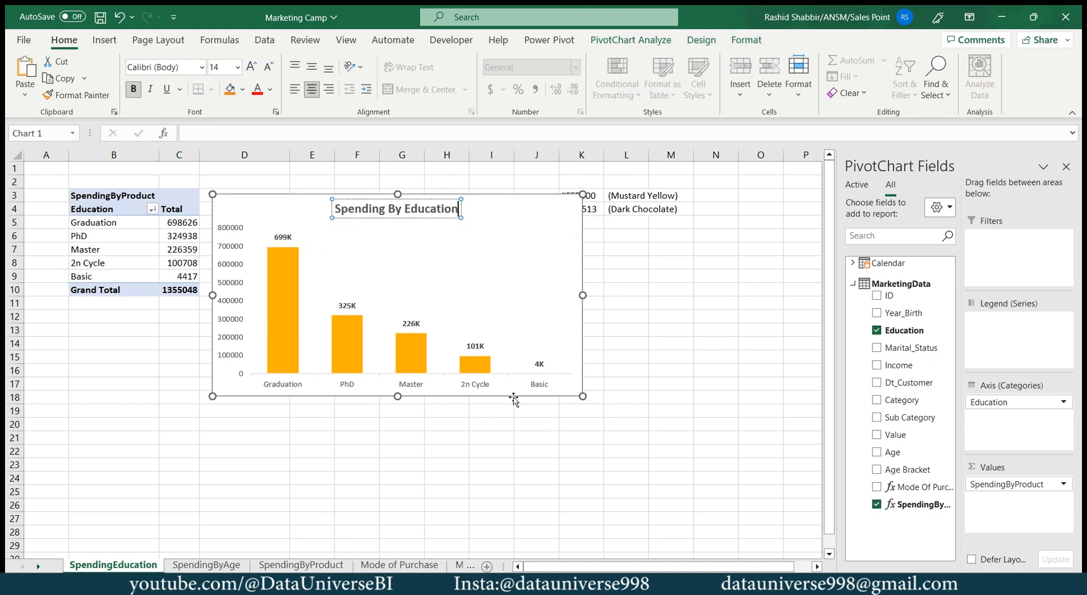
Change the Spending By Education chart's type to Clustered Bar
click(263, 198)
right_click(264, 198)
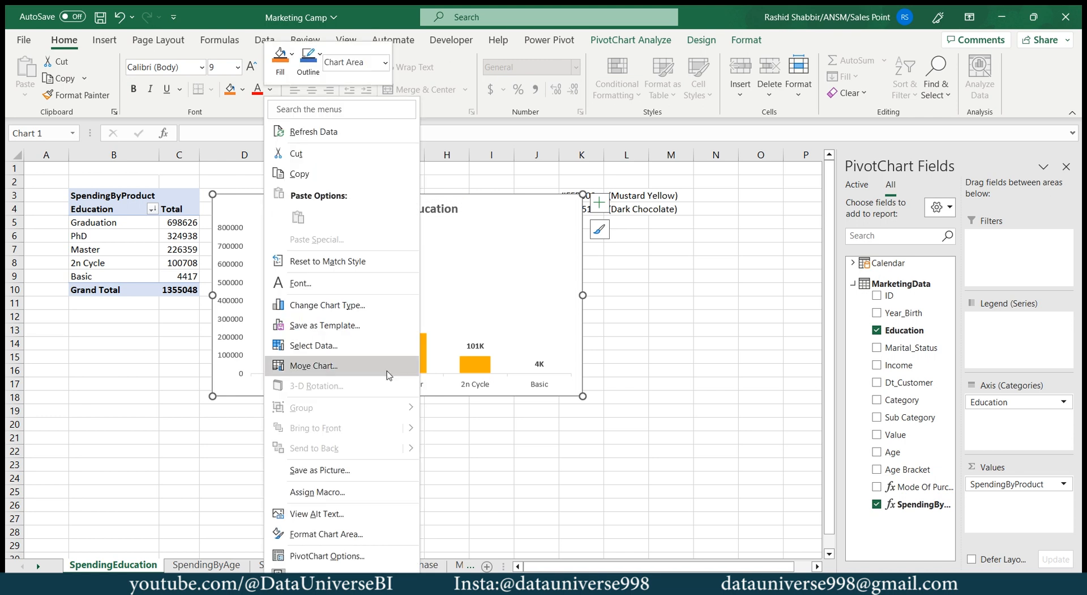
click(323, 305)
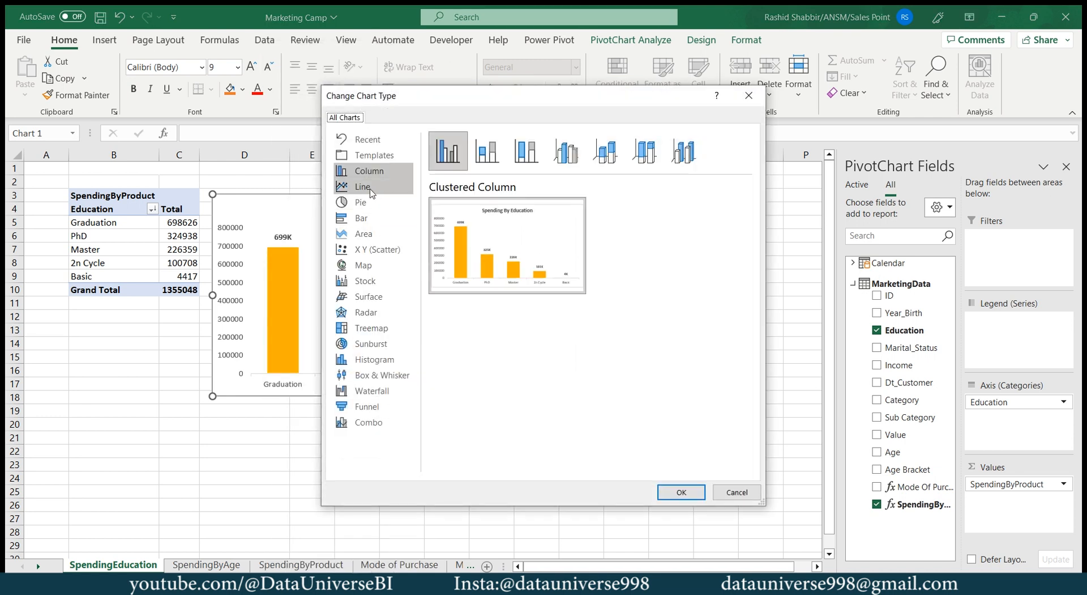
click(363, 217)
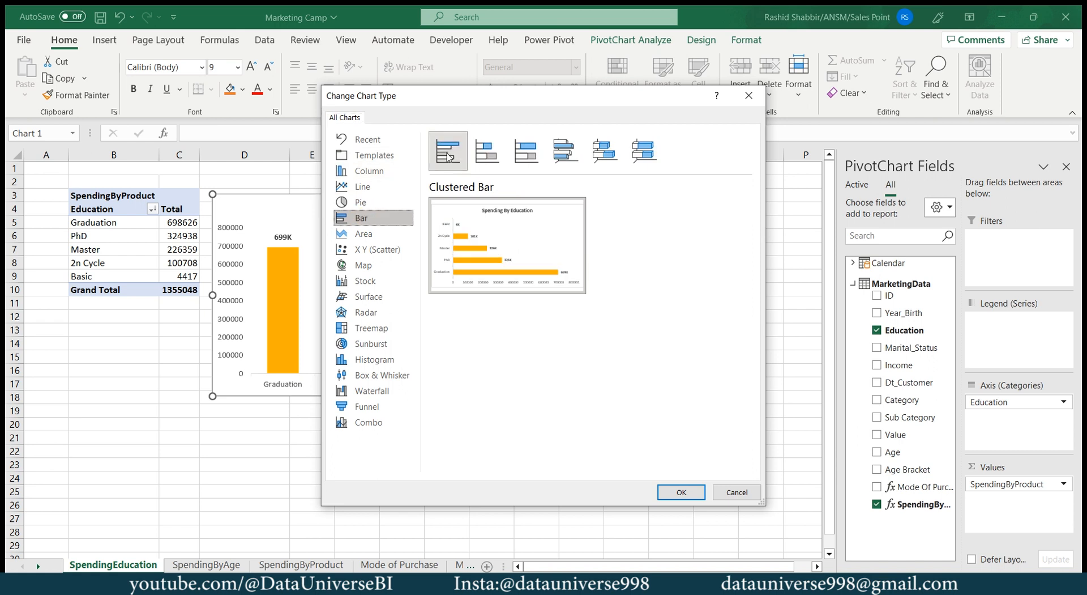
click(672, 493)
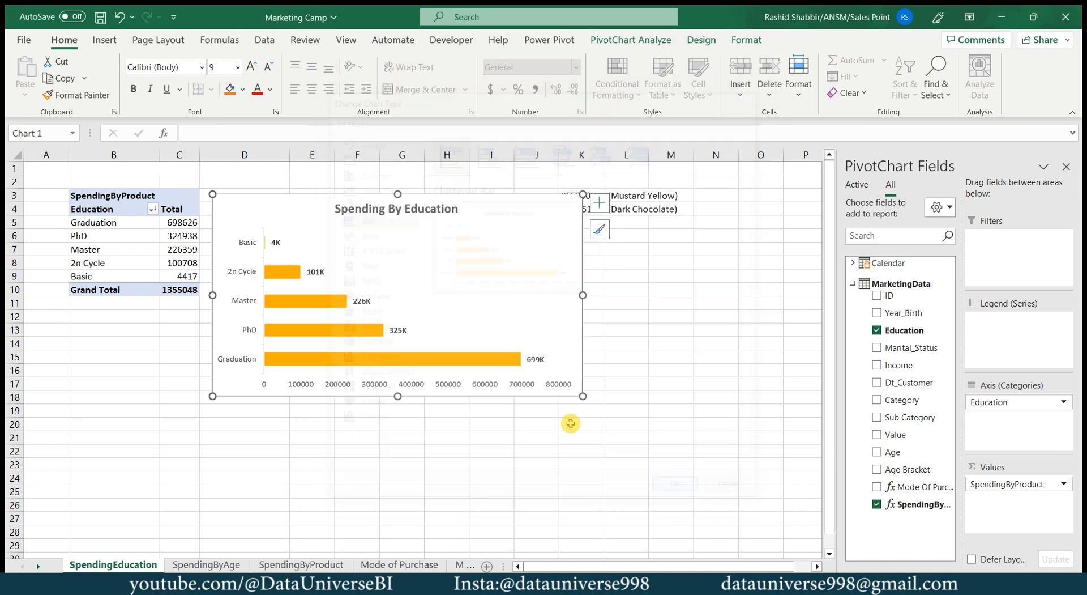
Sort the education PivotTable by its totals from smallest to largest
click(181, 223)
right_click(181, 223)
mouse_move(256, 341)
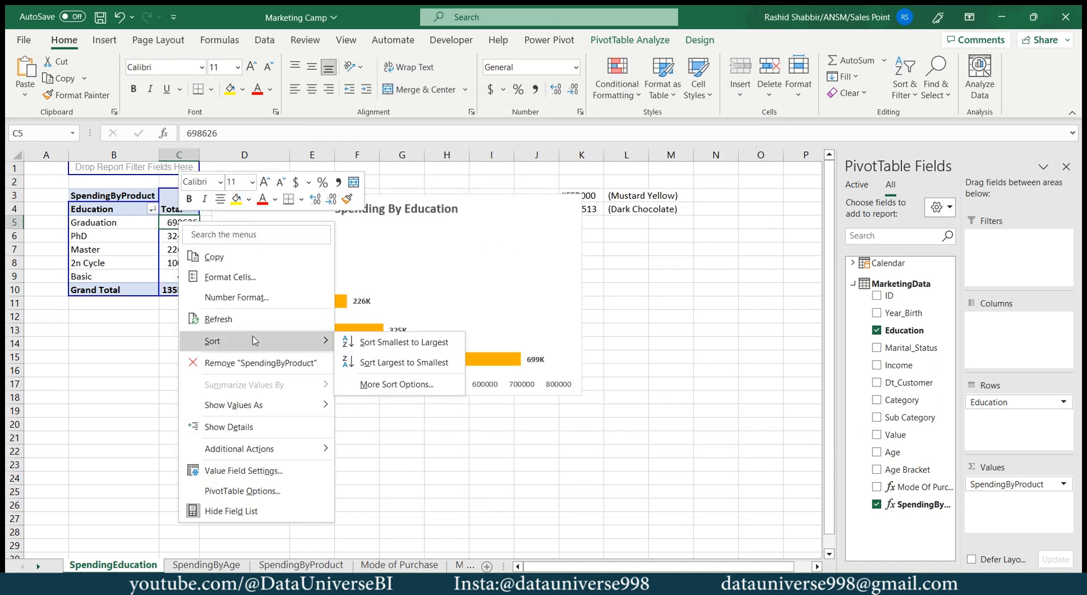
click(374, 343)
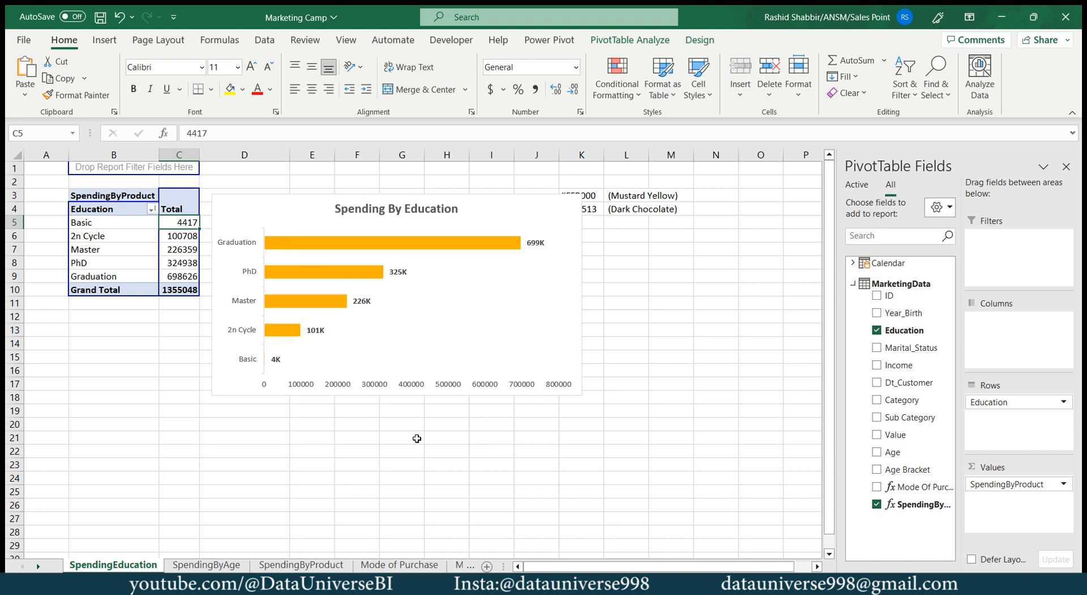
Set the Spending By Education chart's height to 3.45" and its width to 3.08"
click(294, 204)
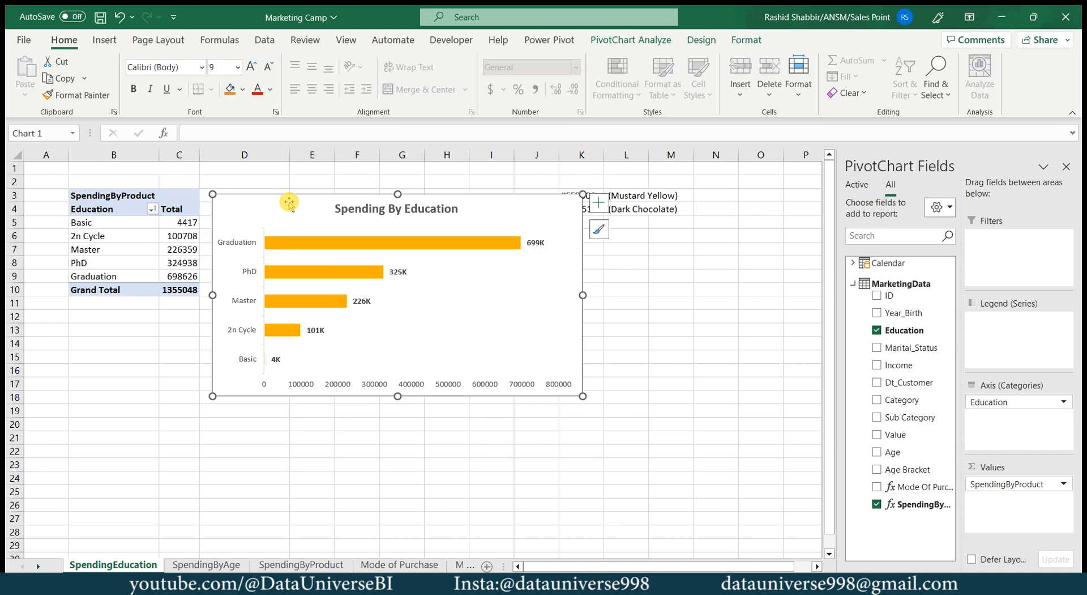
click(747, 40)
click(1005, 66)
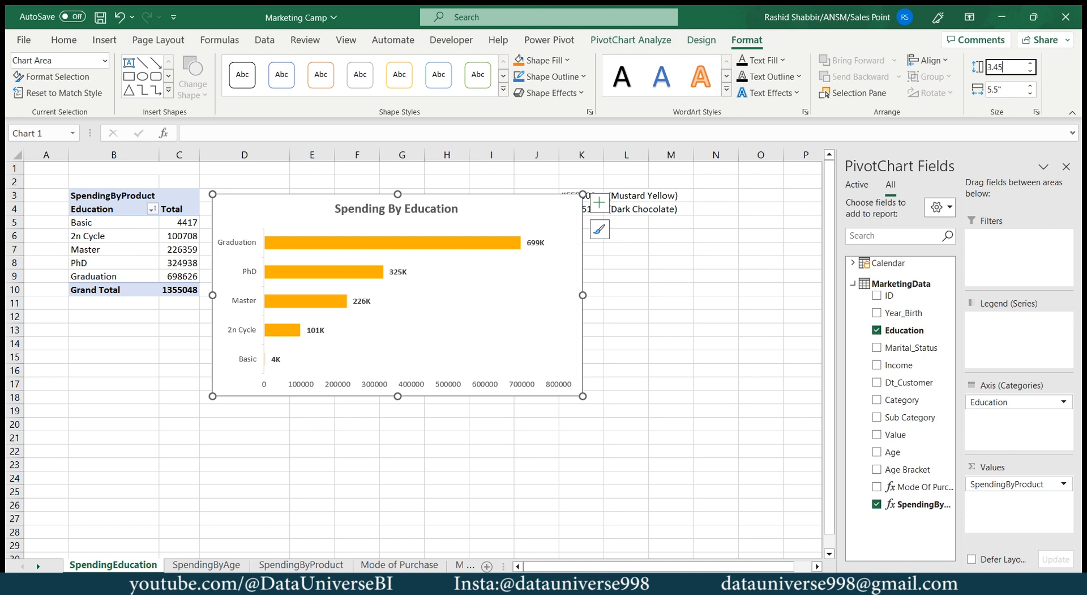
key(Tab)
text(3.0)
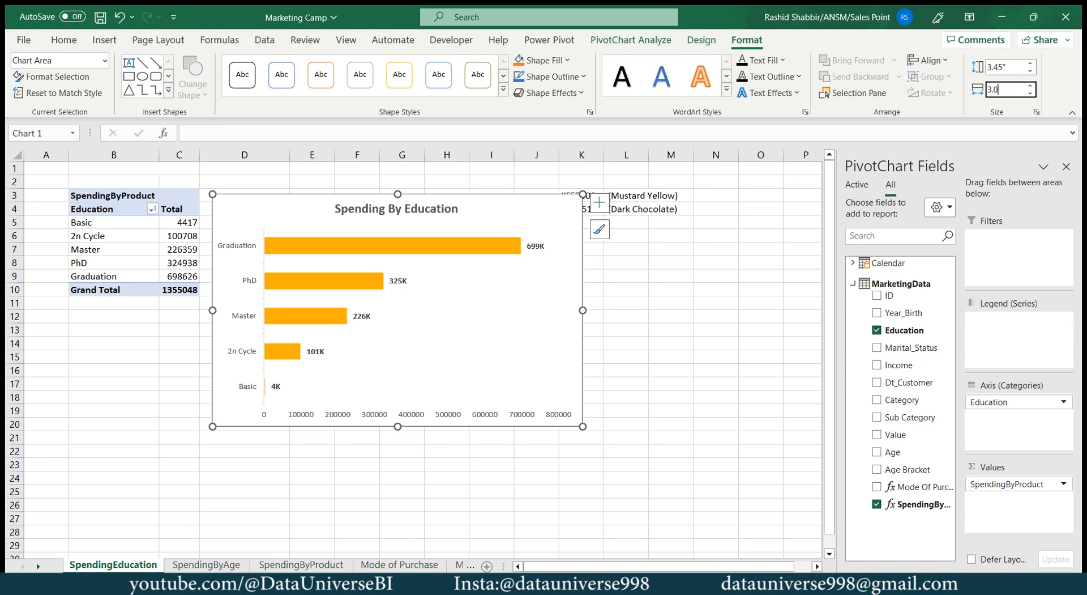
text(8)
key(Return)
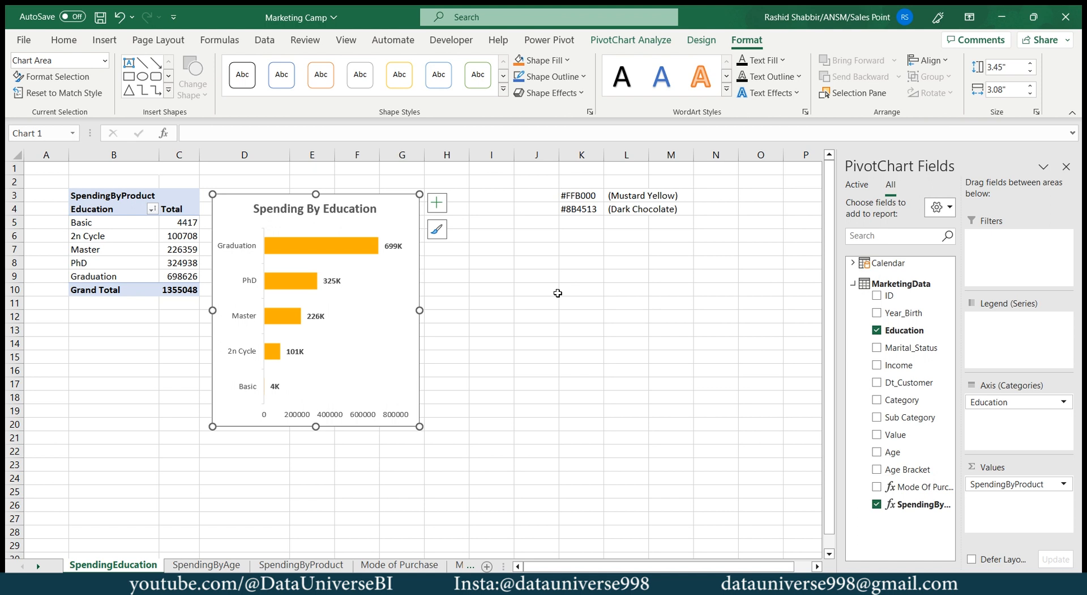
Create a copy of the SpendingEducation sheet, placed before the original in the same workbook
right_click(120, 569)
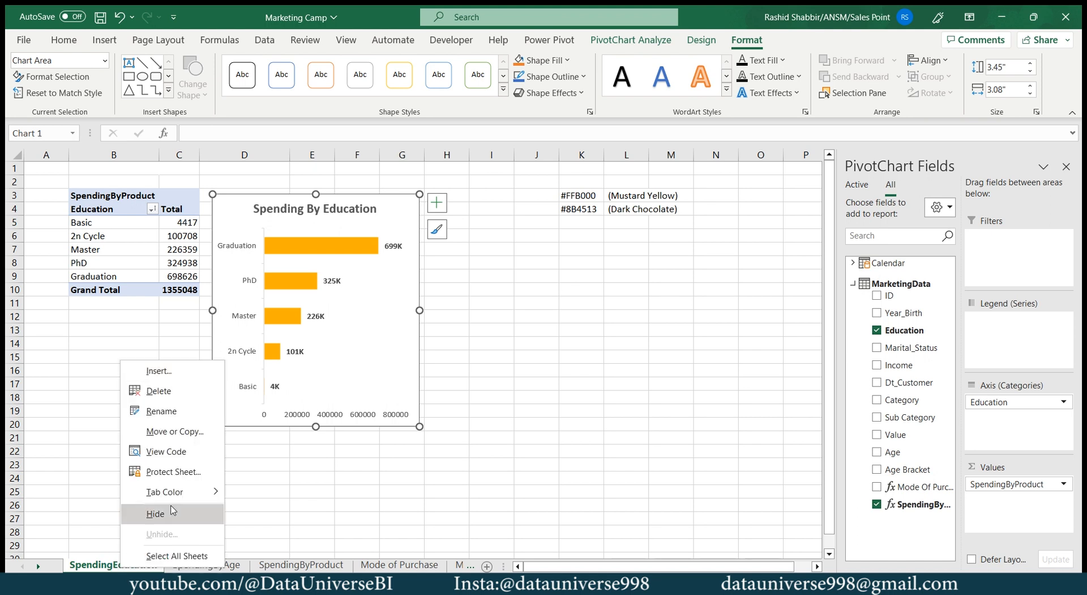
click(168, 436)
click(72, 509)
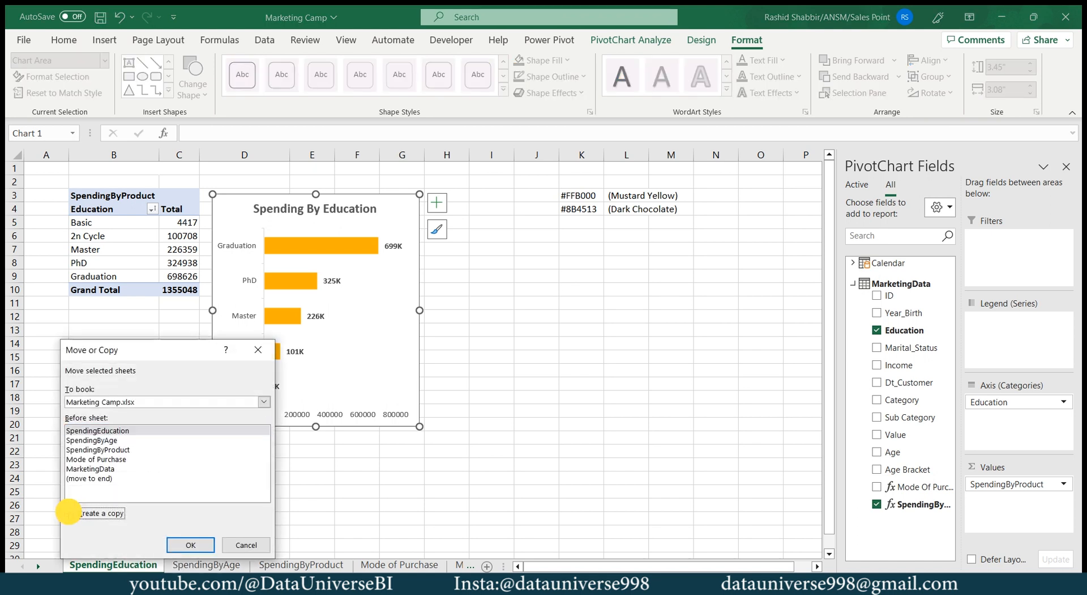
click(187, 541)
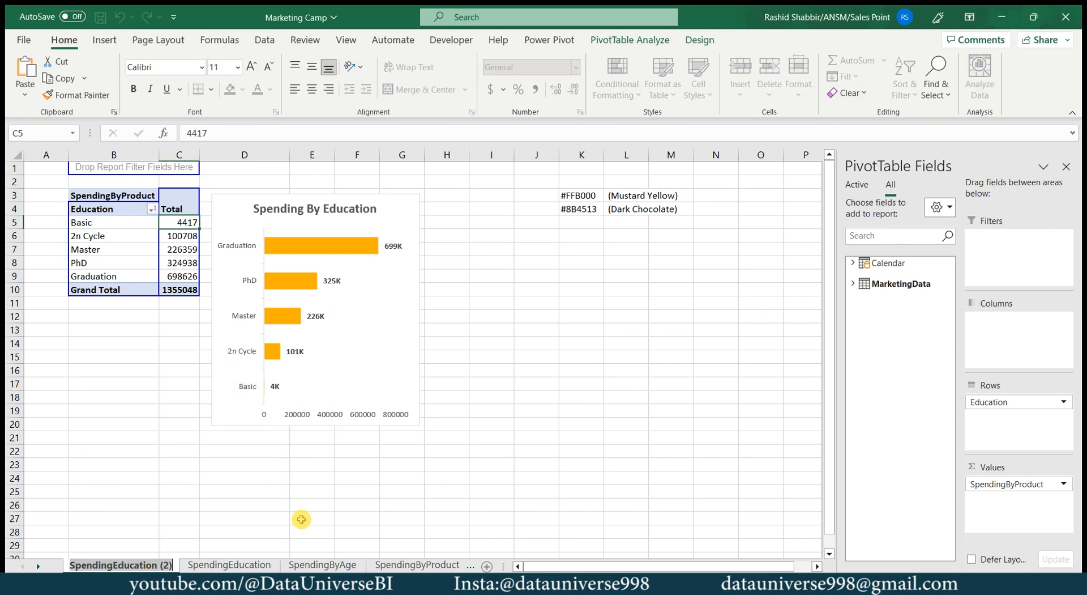
Rename the copied SpendingEducation sheet as MaritalStatus
text(Mar)
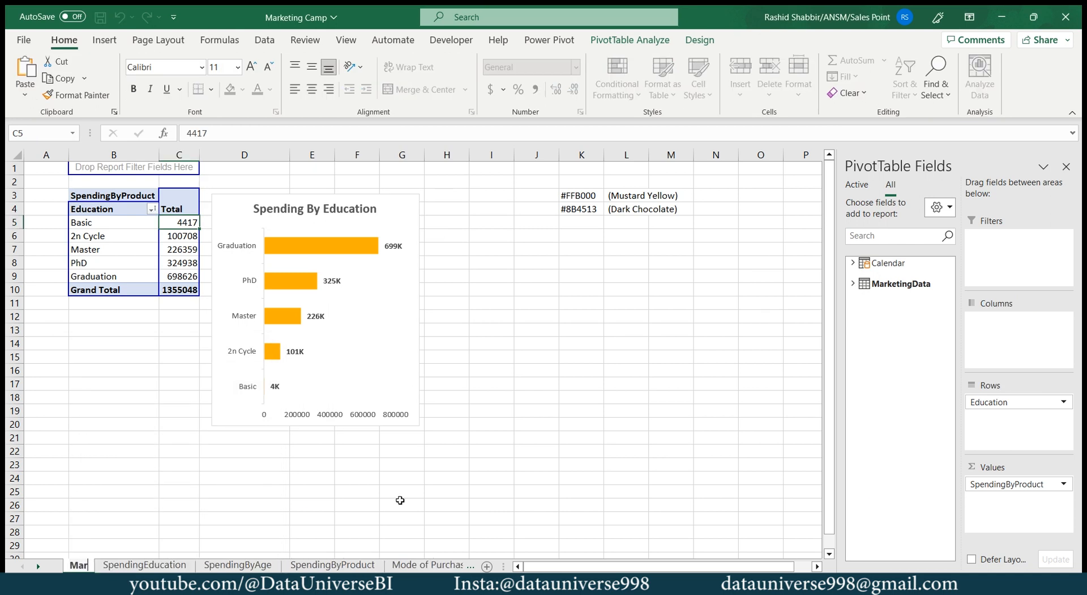
text(italStatus)
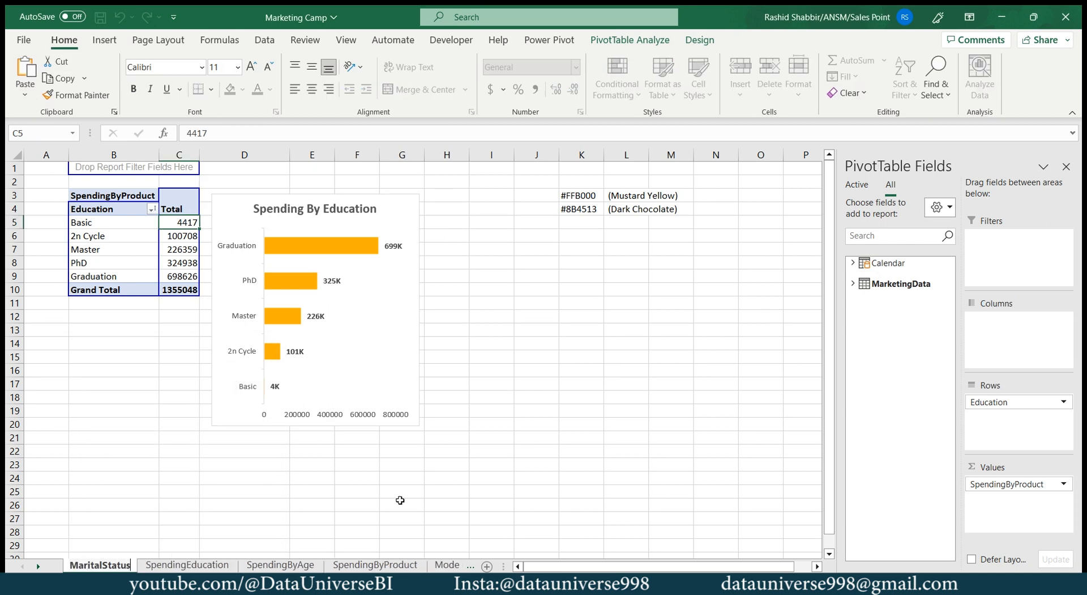
key(Return)
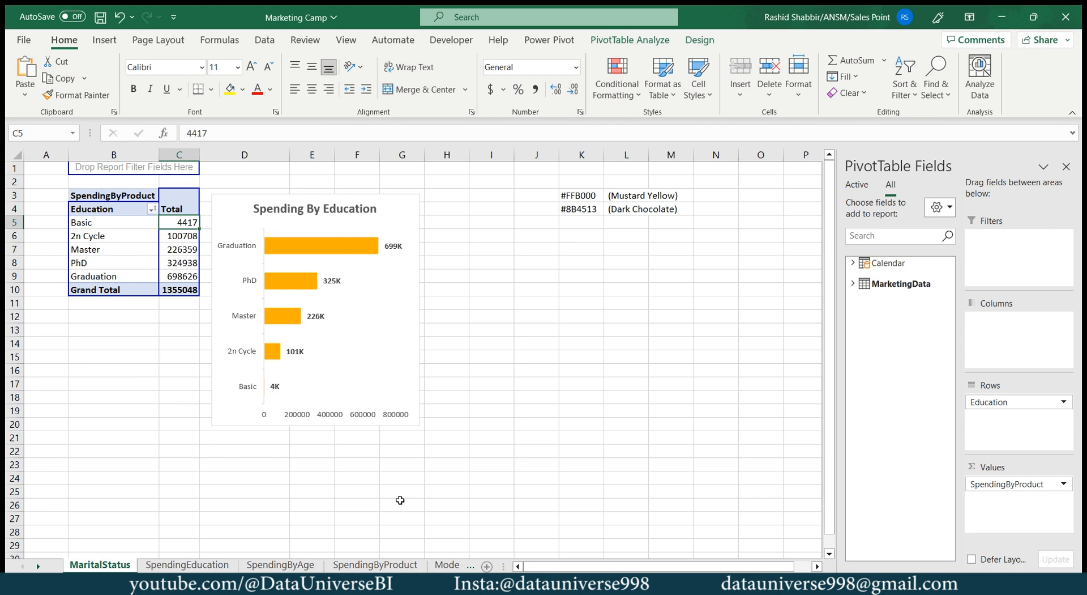
Replace Education with Marital_Status as the row field of the MaritalStatus sheet's PivotTable
right_click(91, 222)
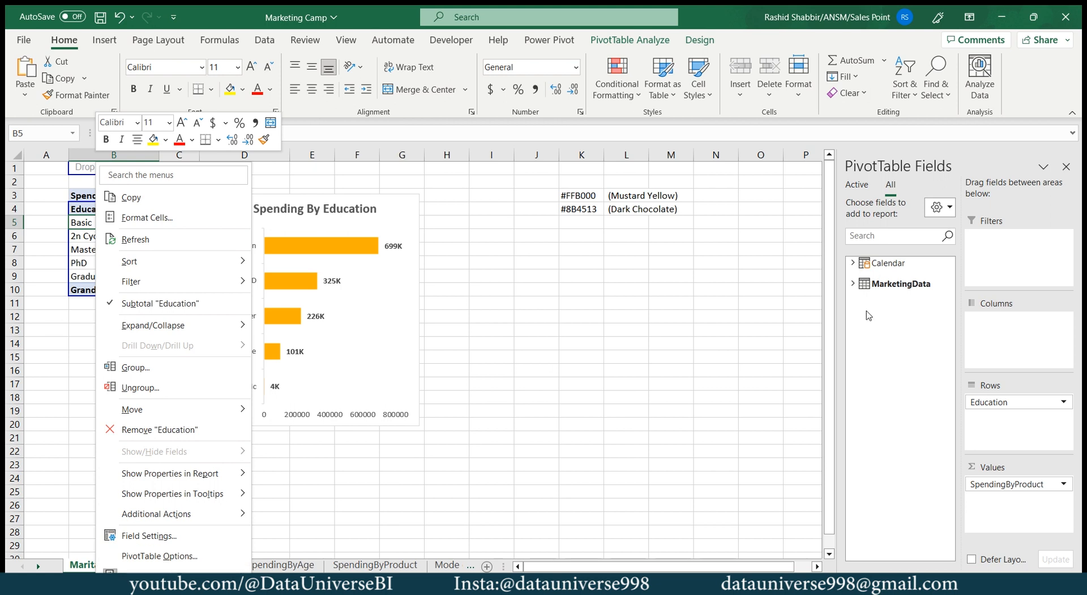
click(60, 218)
drag(86, 222, 542, 313)
click(116, 221)
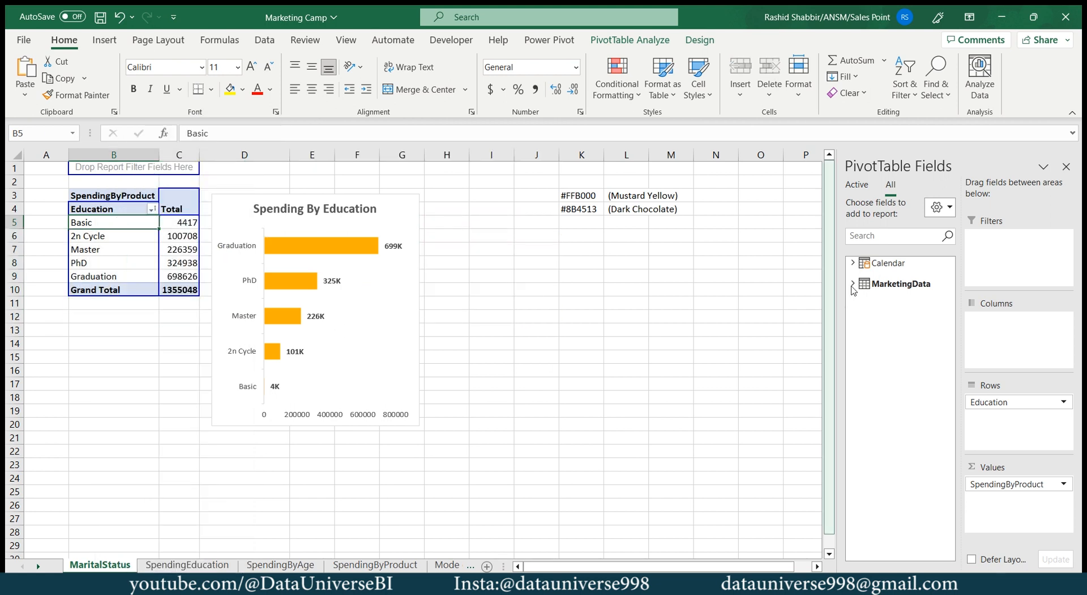
click(853, 283)
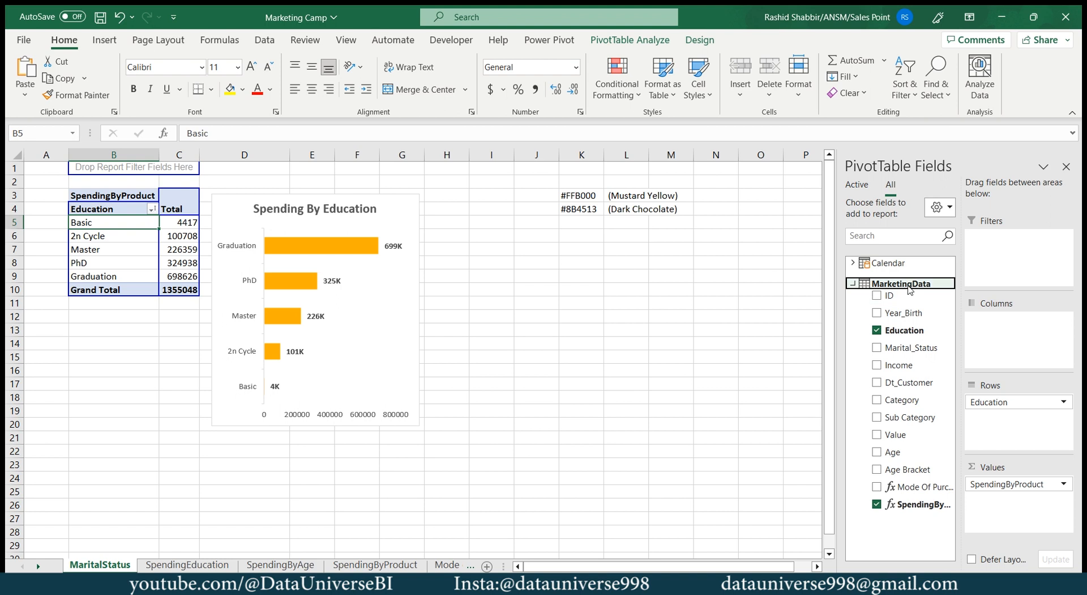
click(877, 331)
drag(901, 348, 974, 399)
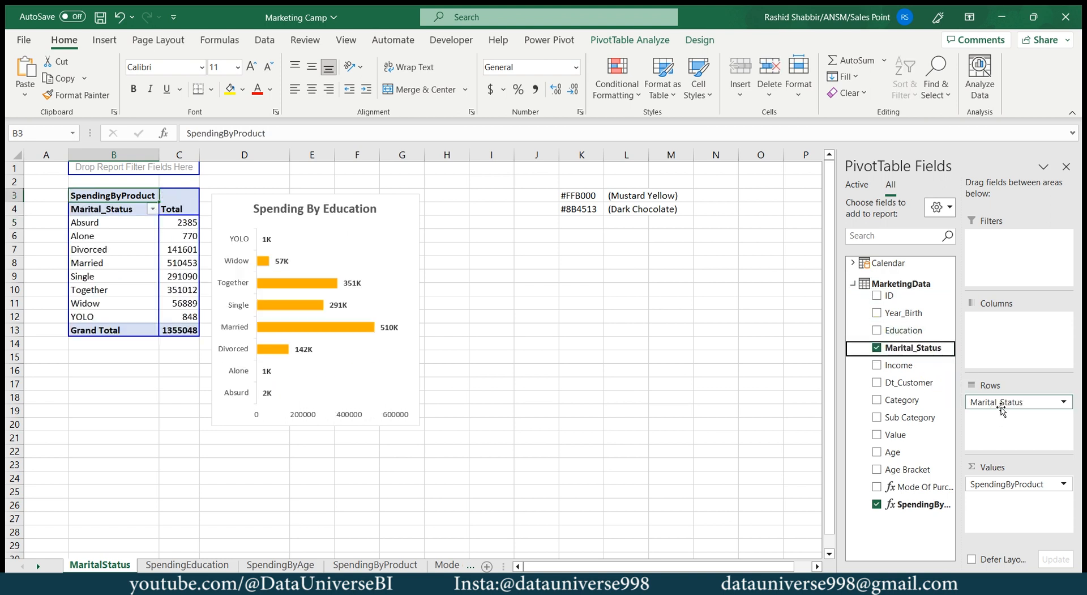
Replace SpendingByProduct with ID as the PivotTable's value field and summarize it by Count
click(877, 504)
drag(888, 294, 996, 487)
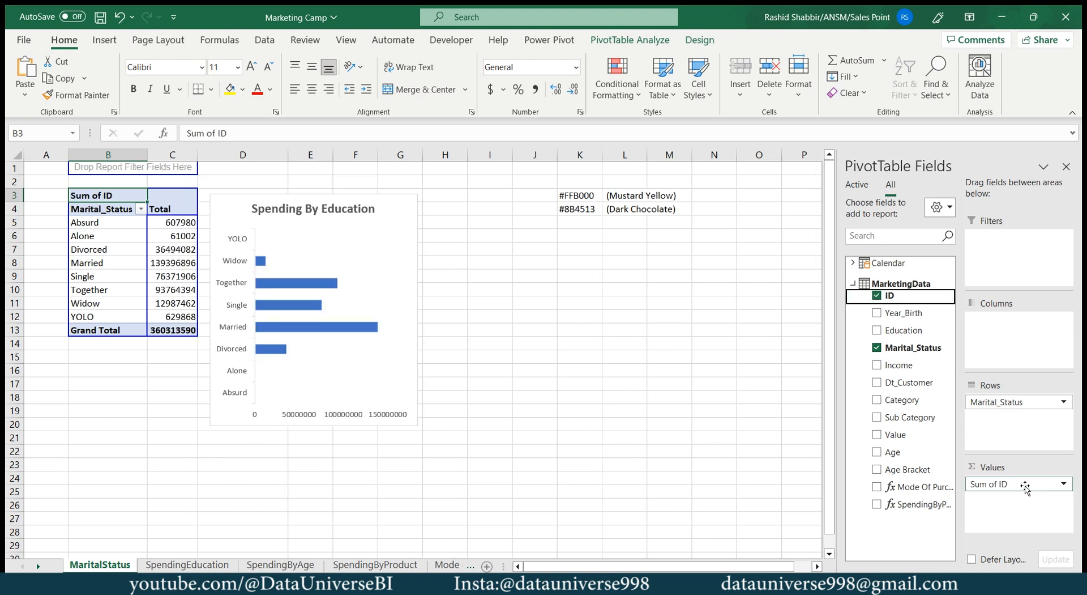
click(1063, 483)
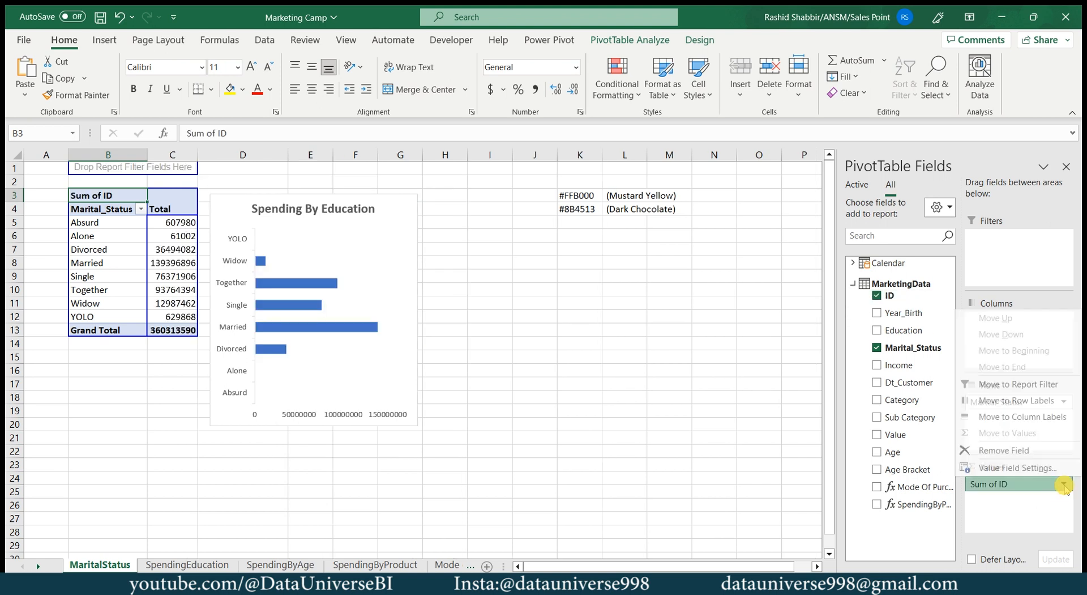
click(940, 459)
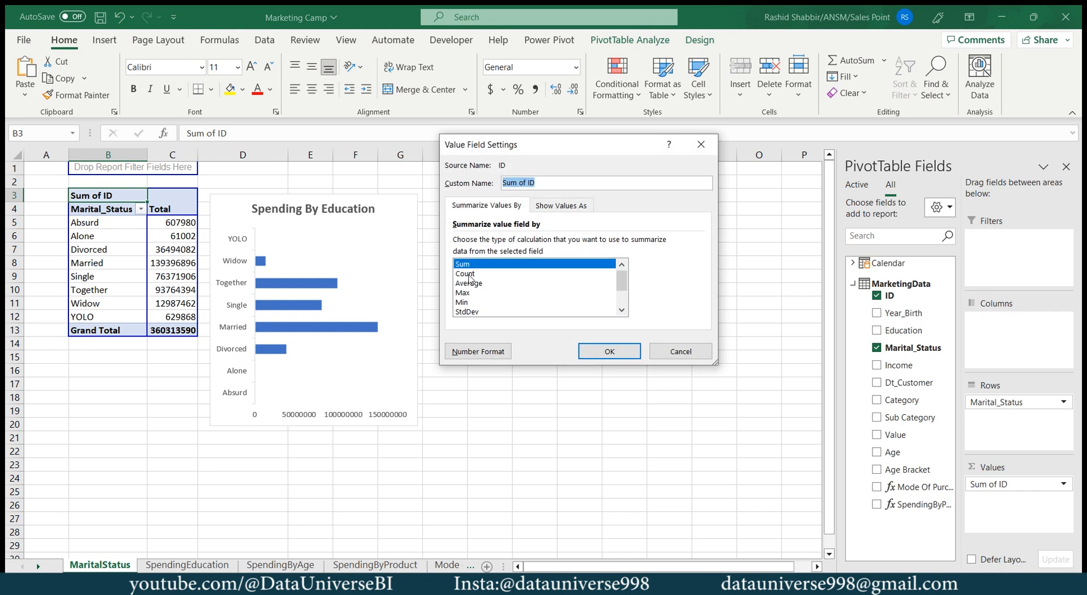
click(505, 274)
Format the ID count values as Number with 0 decimal places and apply the value field settings
click(479, 352)
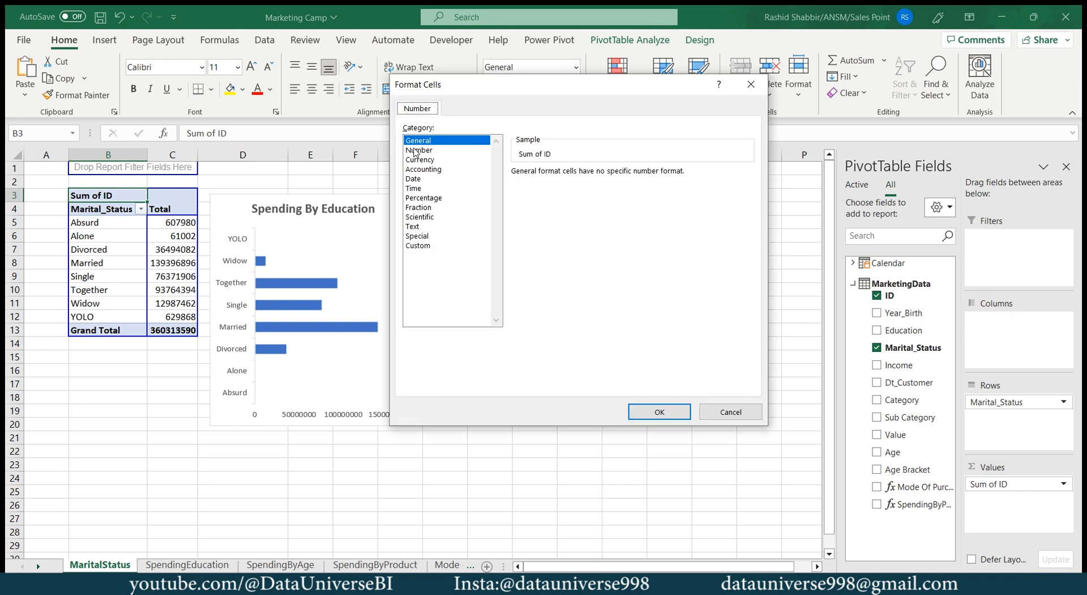
click(426, 150)
text(0)
click(660, 412)
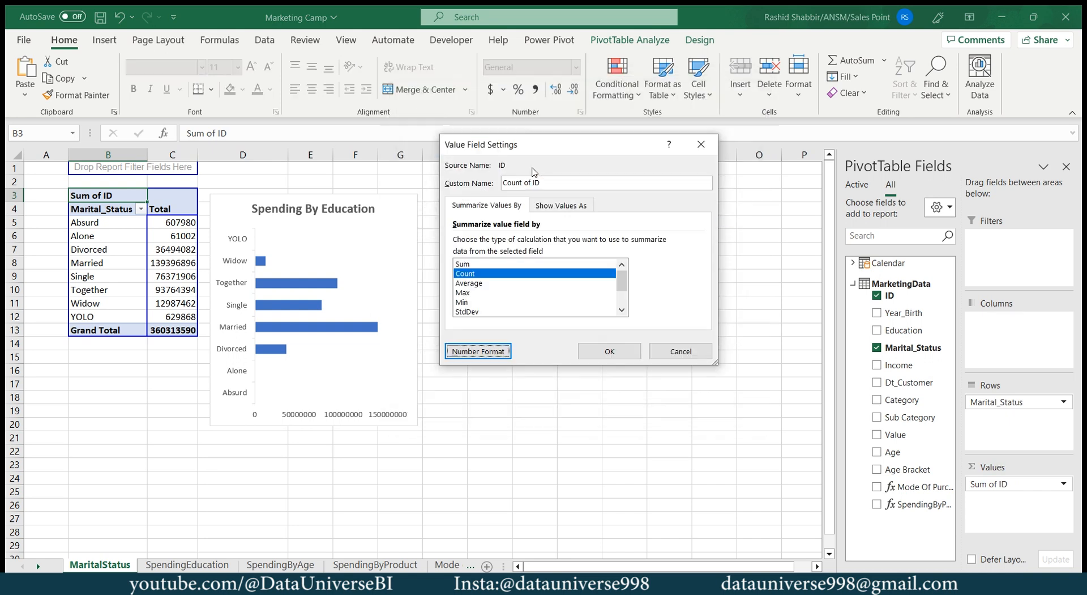
click(610, 351)
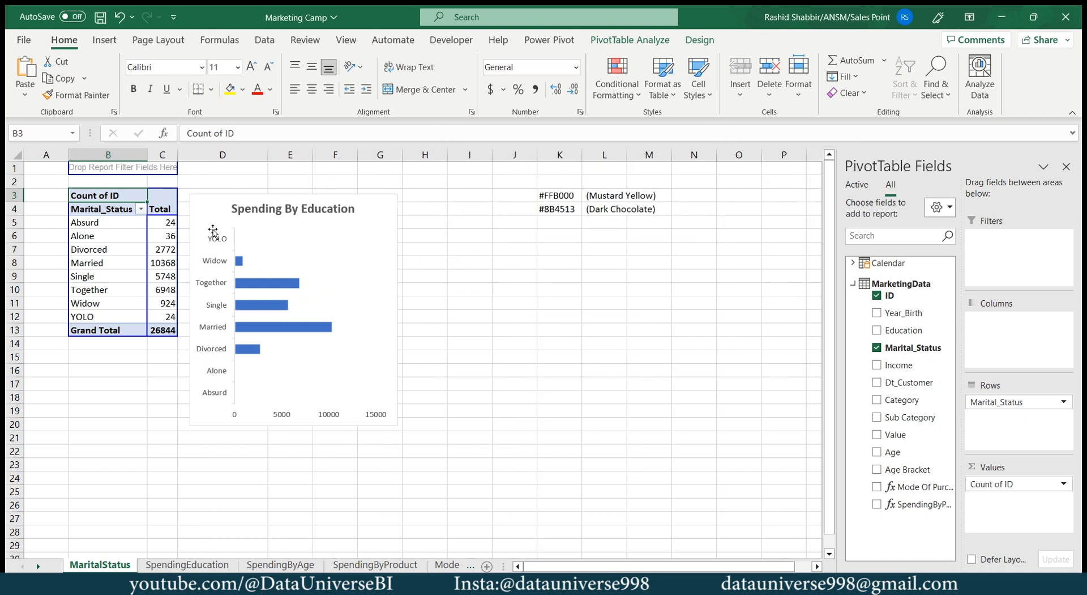
Sort the marital status PivotTable by its ID counts from smallest to largest
click(161, 222)
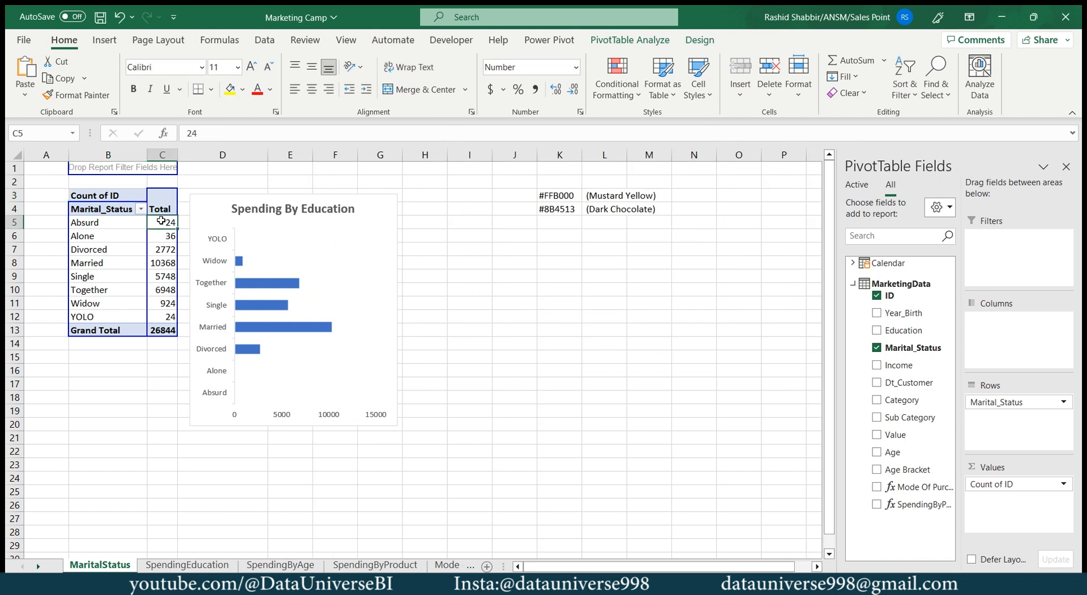
right_click(161, 220)
mouse_move(249, 343)
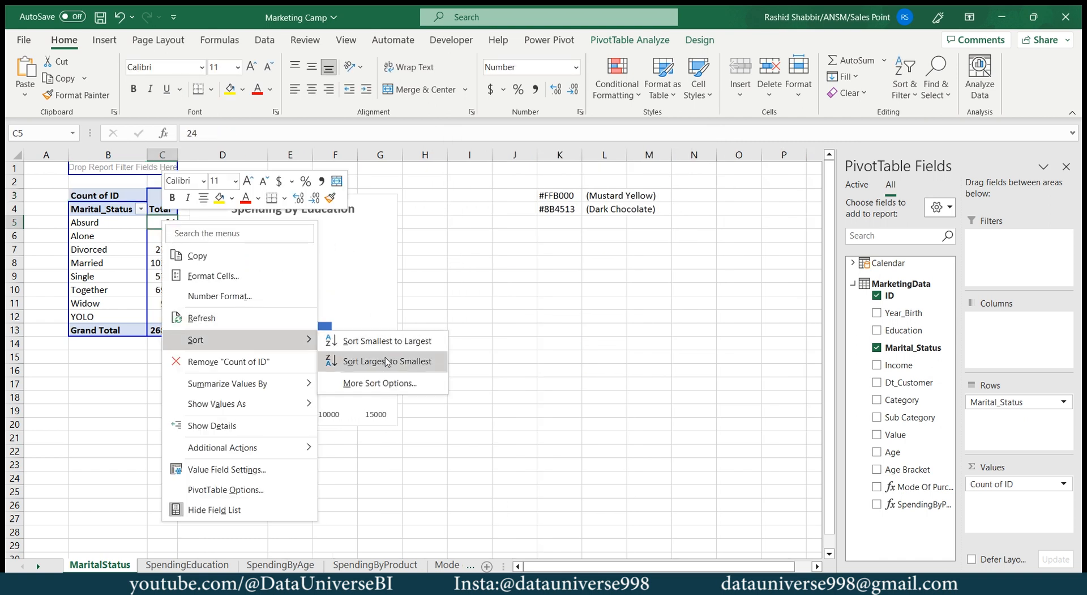
click(375, 342)
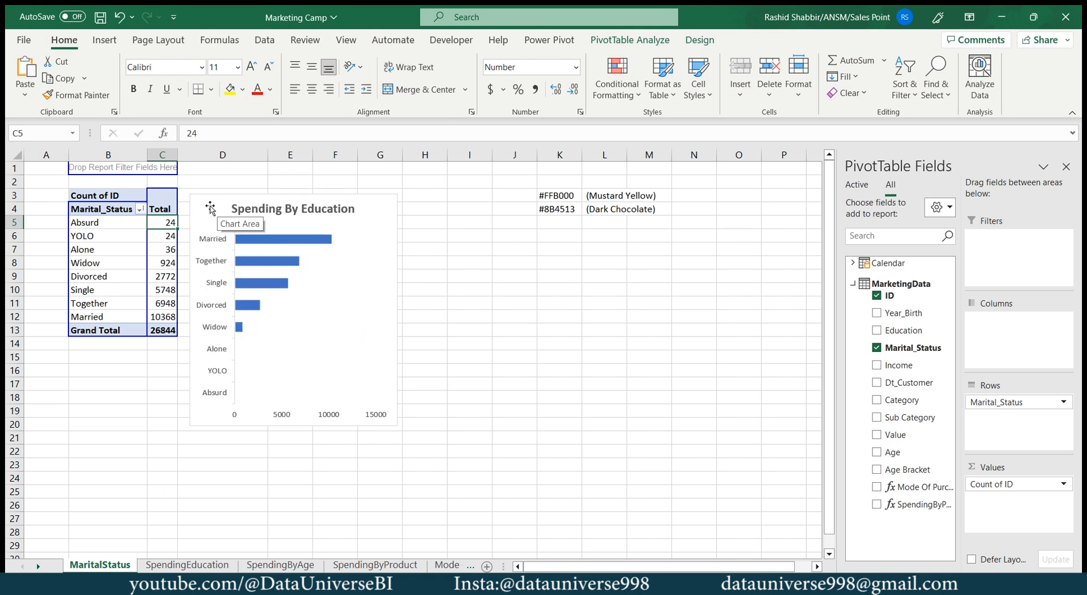
Add data labels to the marital status bar chart and make them bold
click(387, 209)
click(415, 202)
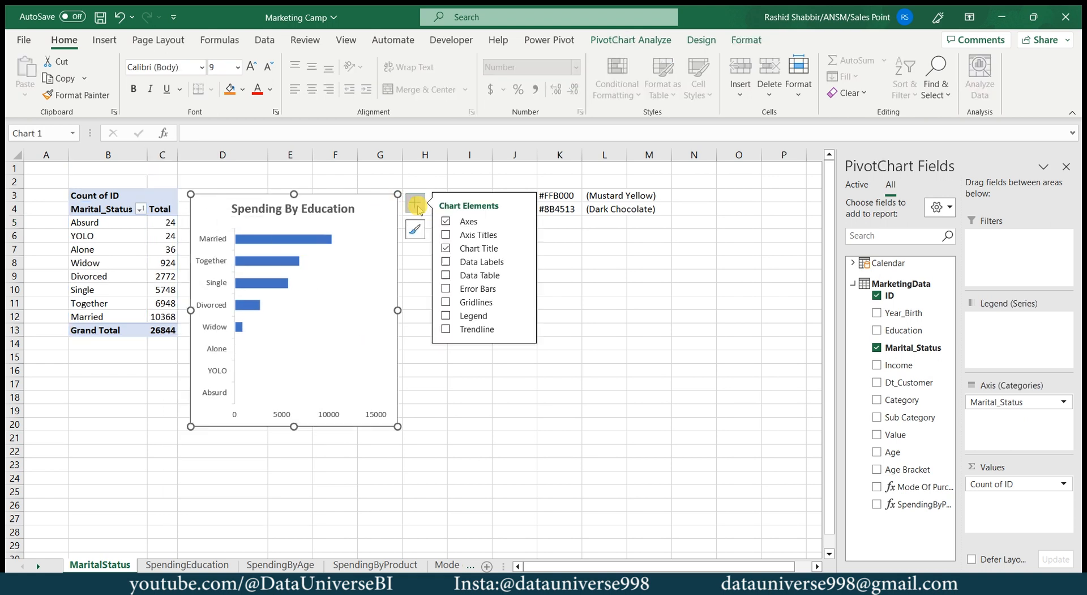
click(447, 261)
click(348, 241)
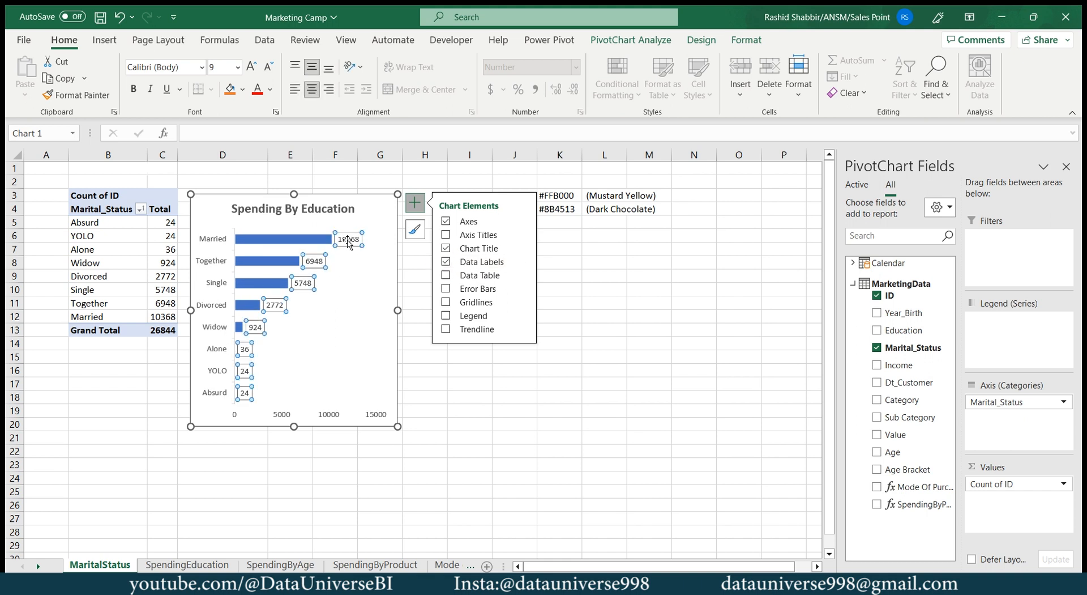
key(ctrl+b)
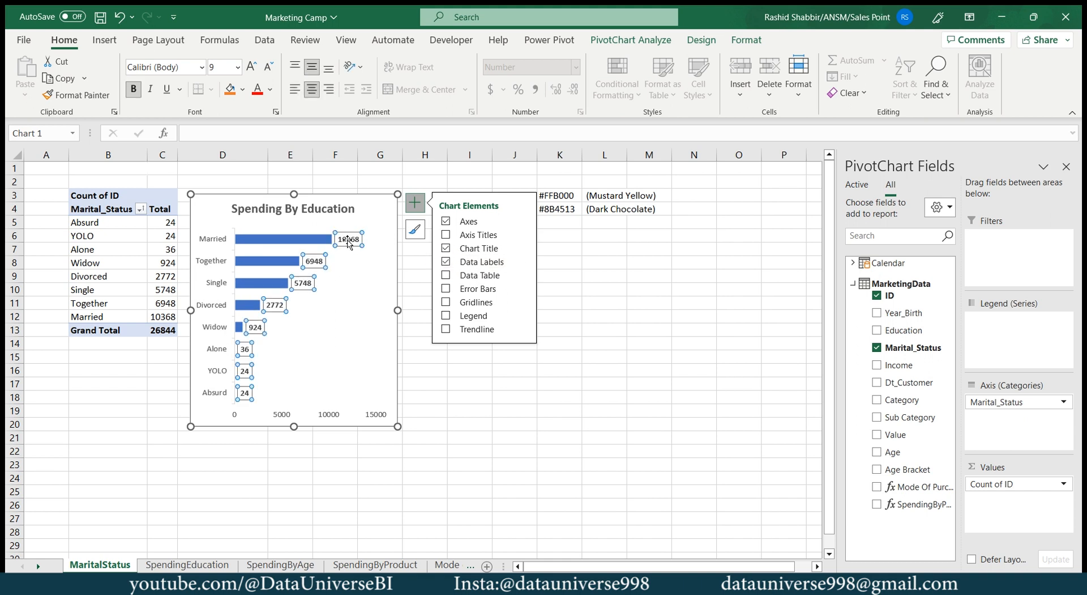
Give the marital status chart's bars a solid mustard-yellow fill
click(289, 244)
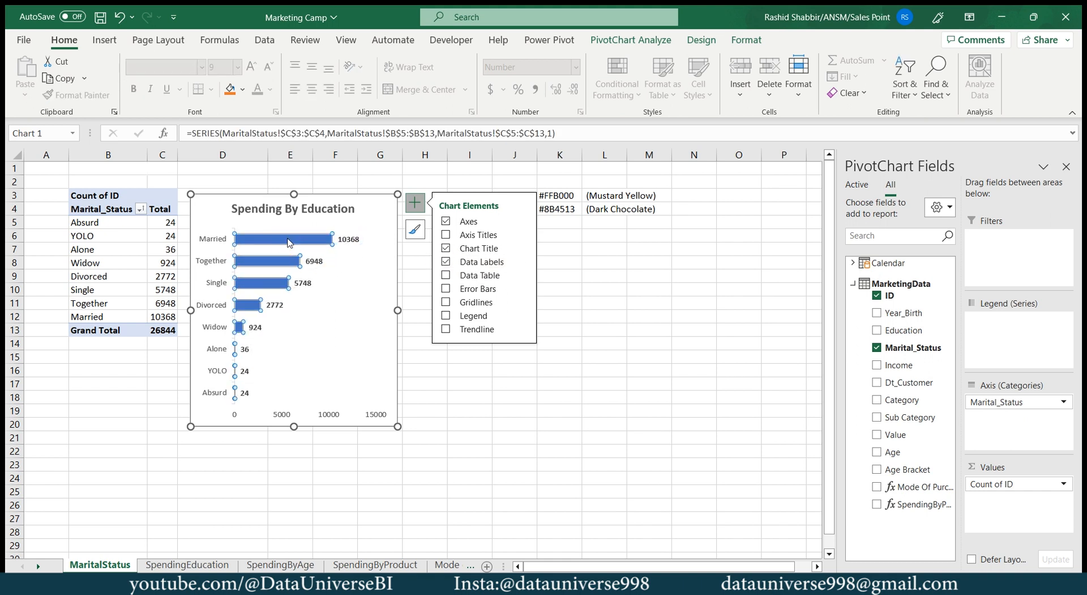
double_click(381, 208)
click(282, 242)
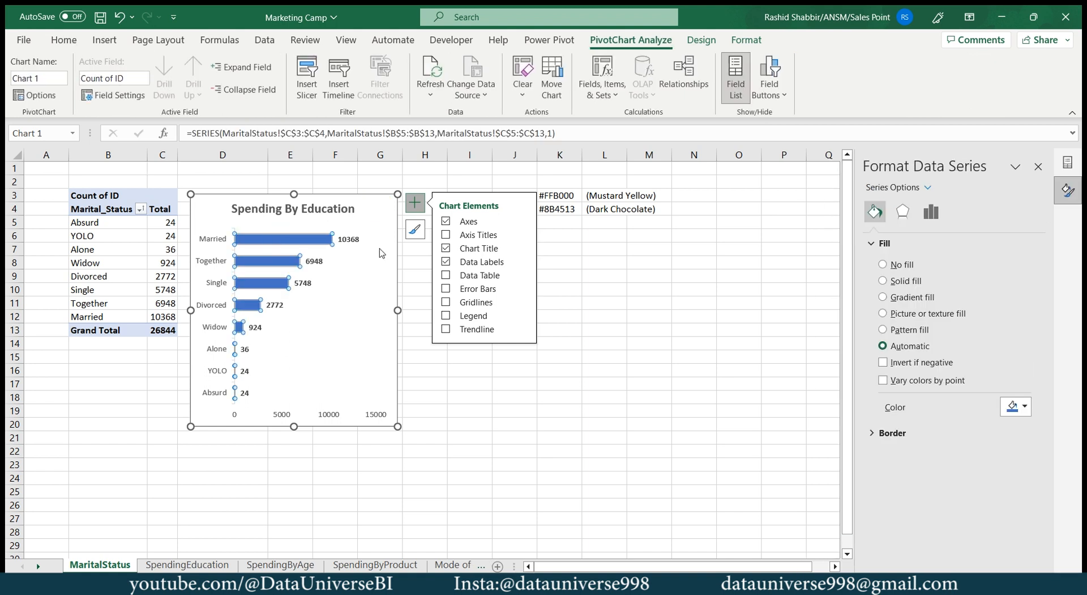
click(885, 281)
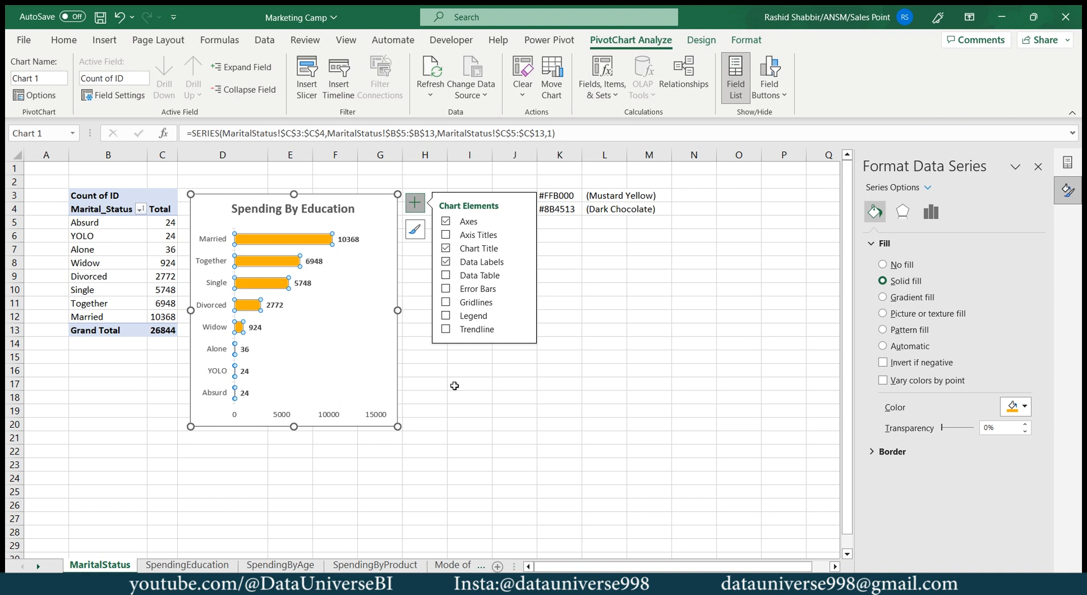
click(454, 385)
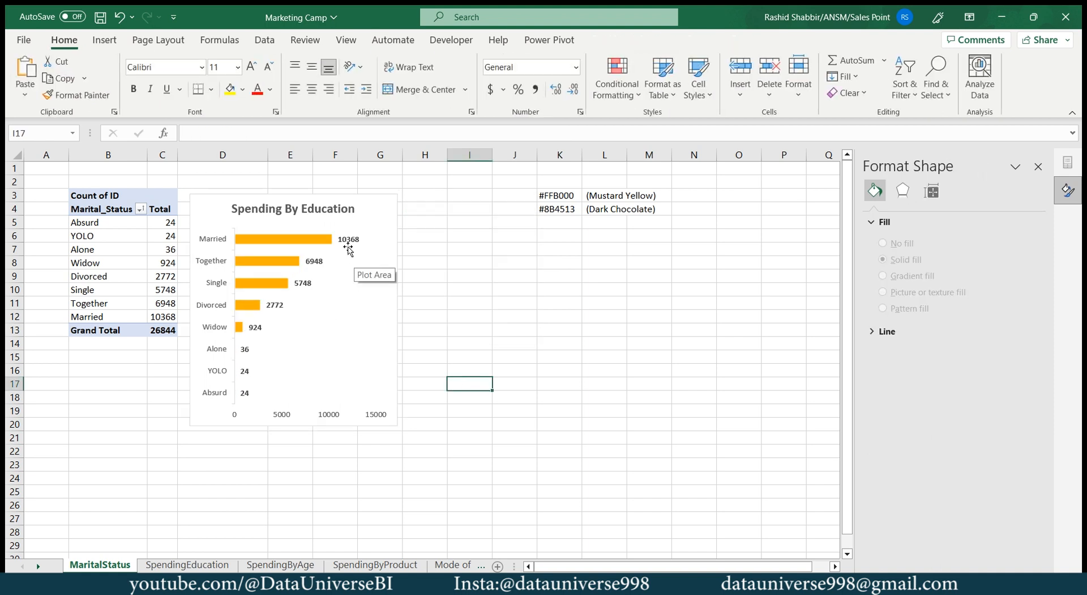
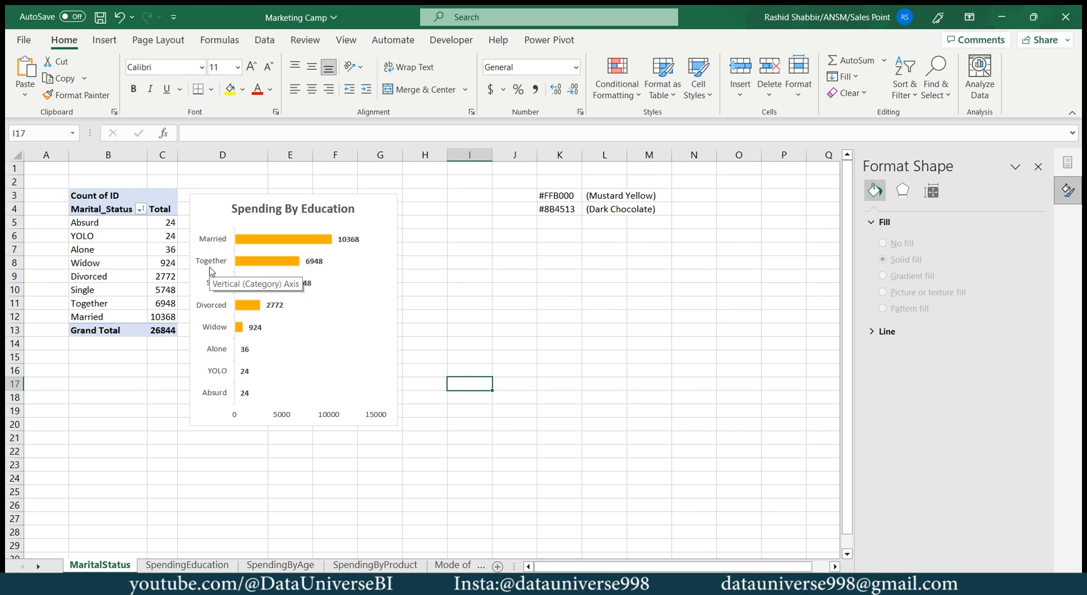
Apply the custom number format that shows thousands with a K suffix to the marital status chart's data labels
click(367, 232)
click(352, 237)
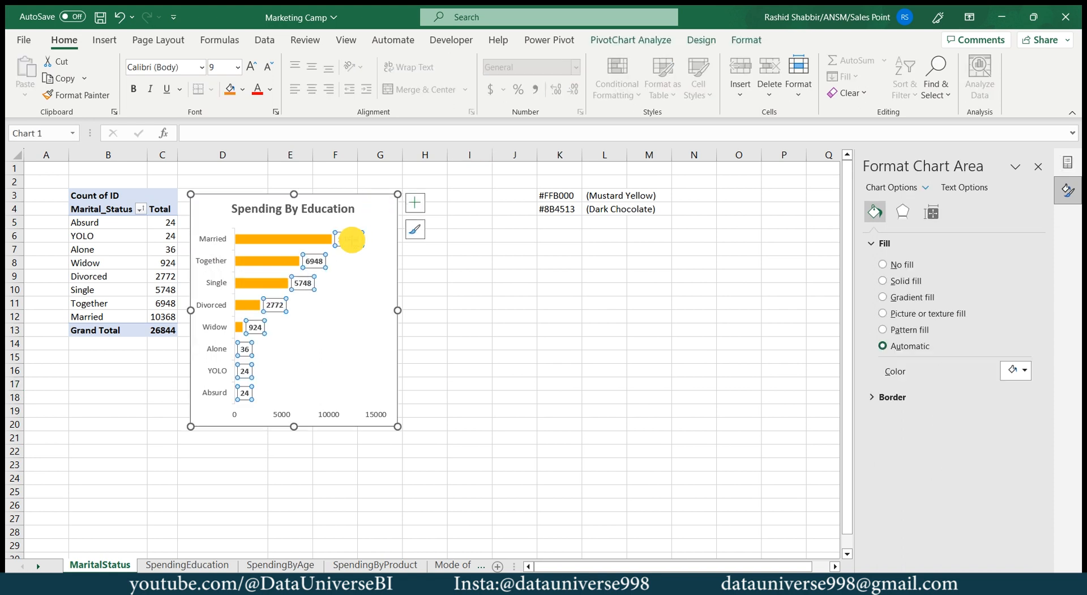
click(958, 211)
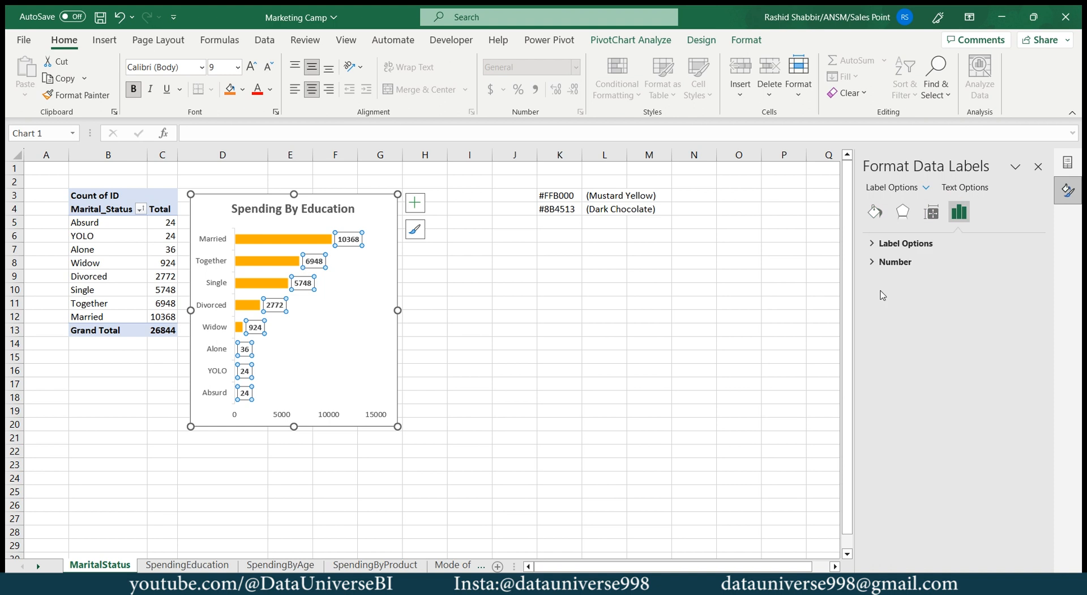
click(884, 261)
click(1002, 294)
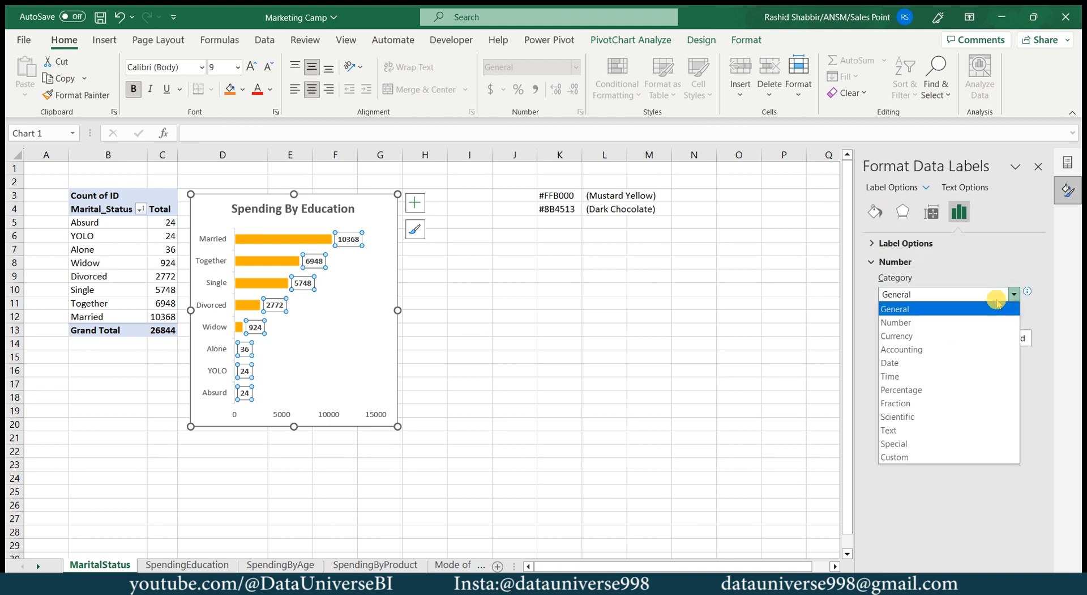
click(909, 456)
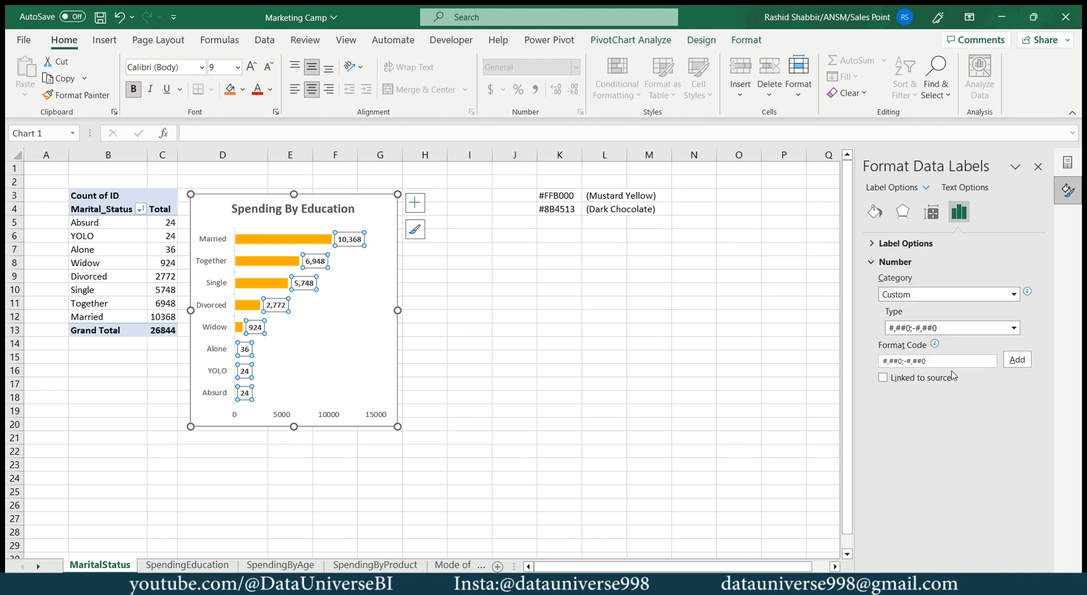
click(1013, 328)
click(906, 355)
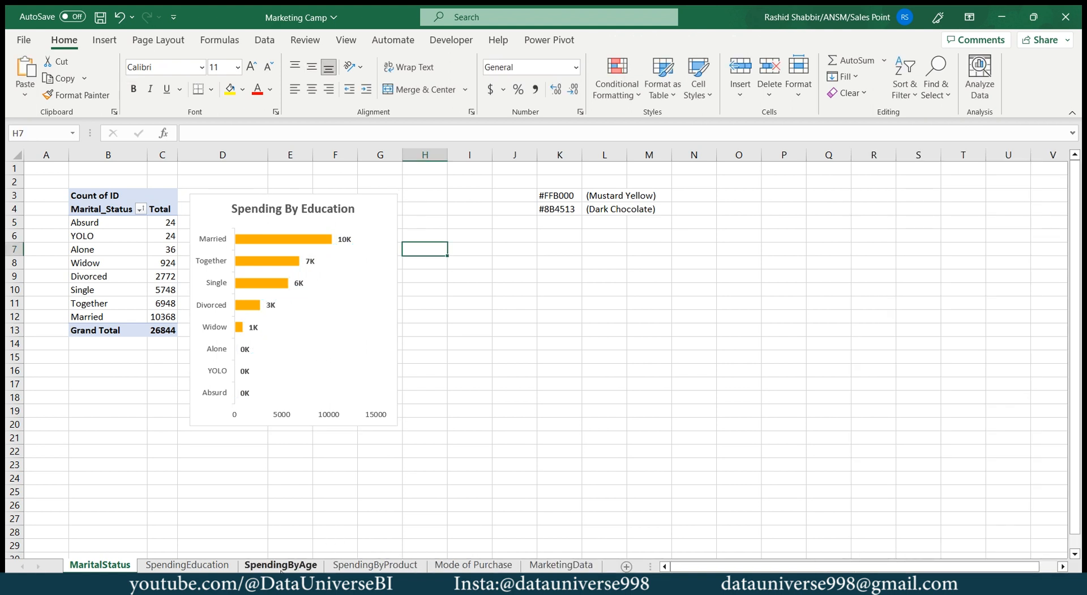
Create a copy of the SpendingByProduct sheet, placed before MaritalStatus in the same workbook
right_click(453, 564)
right_click(397, 564)
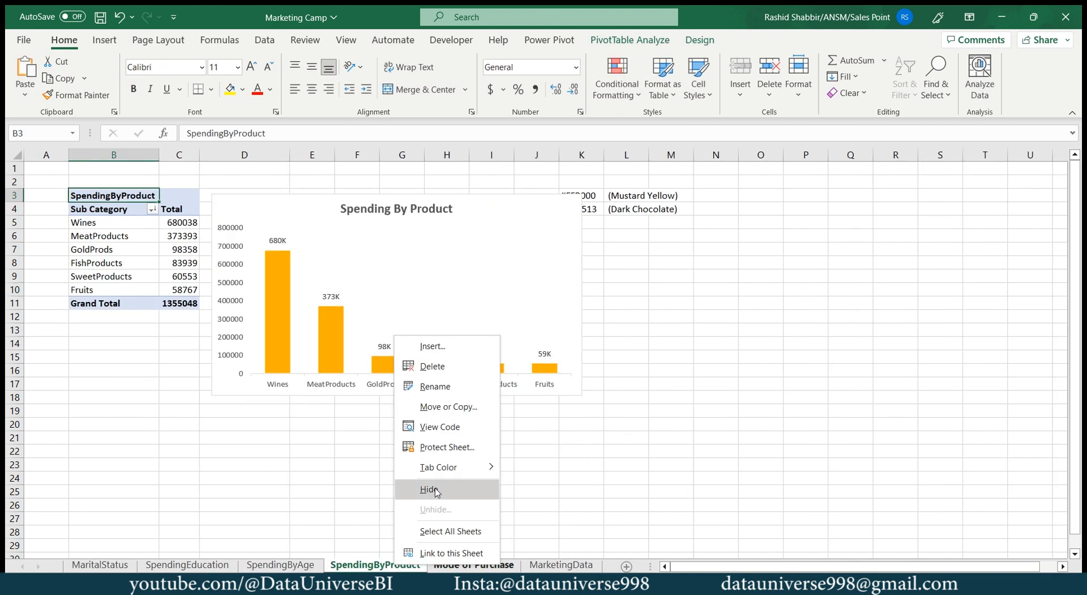
click(448, 406)
click(340, 483)
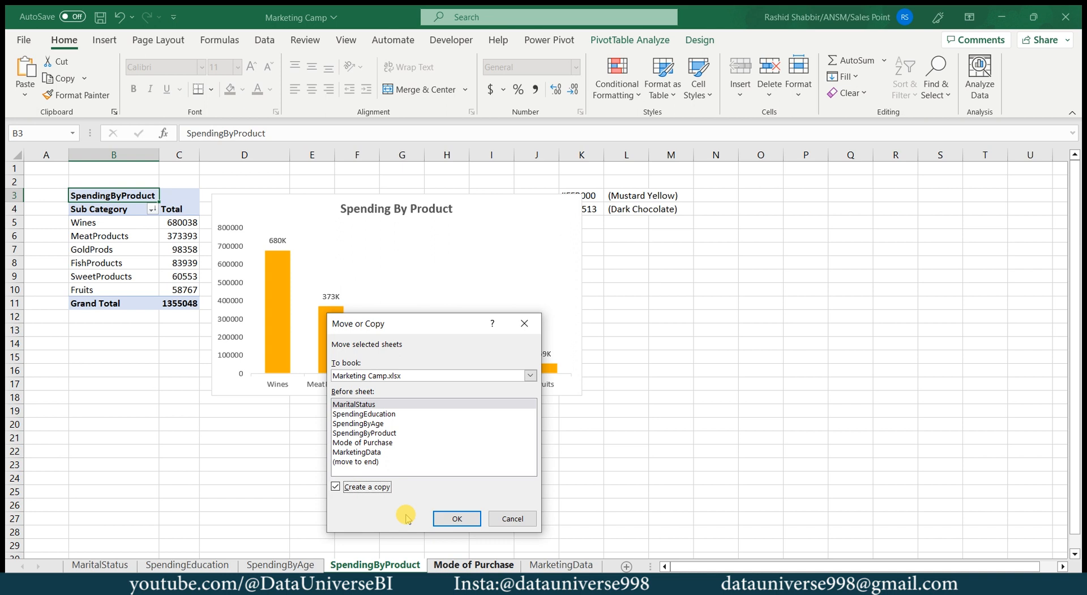
click(456, 514)
Rename the copied SpendingByProduct sheet as MonthStatsCustomers
double_click(144, 565)
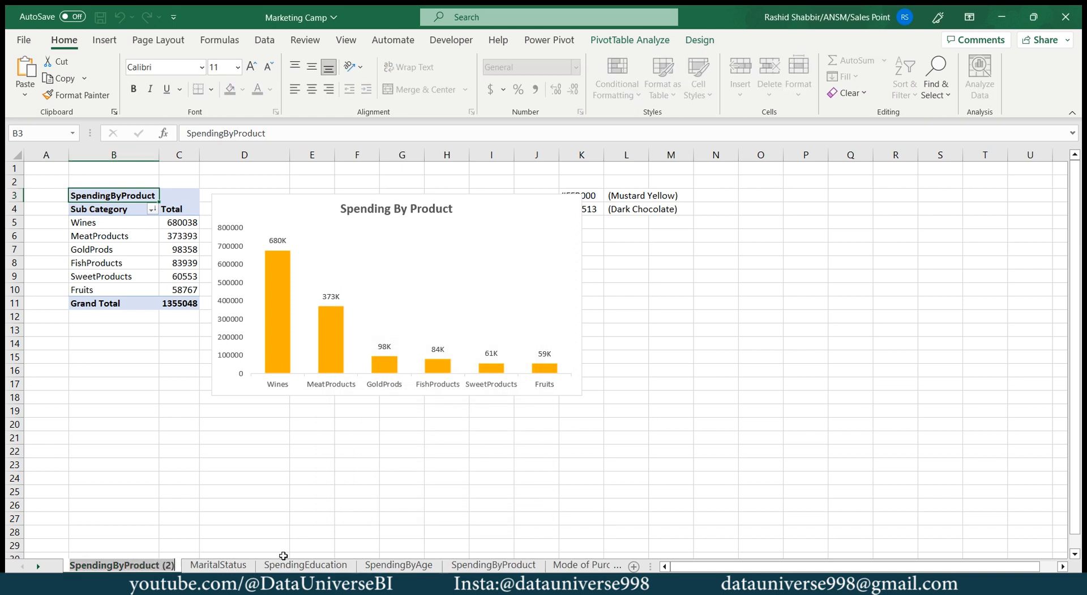
text(MonthS)
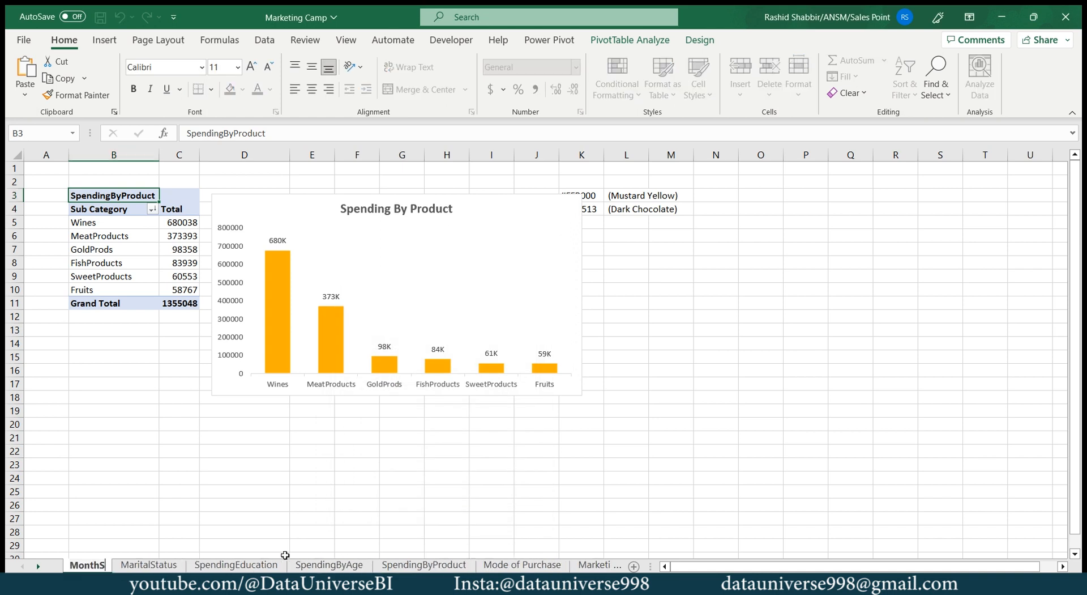
text(tats)
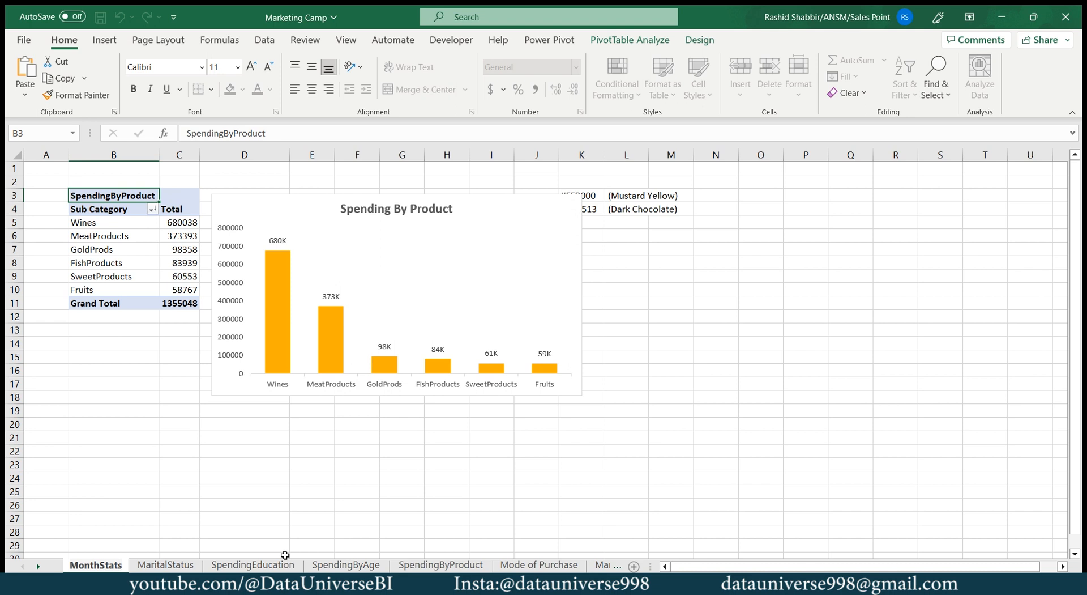
text(Customers)
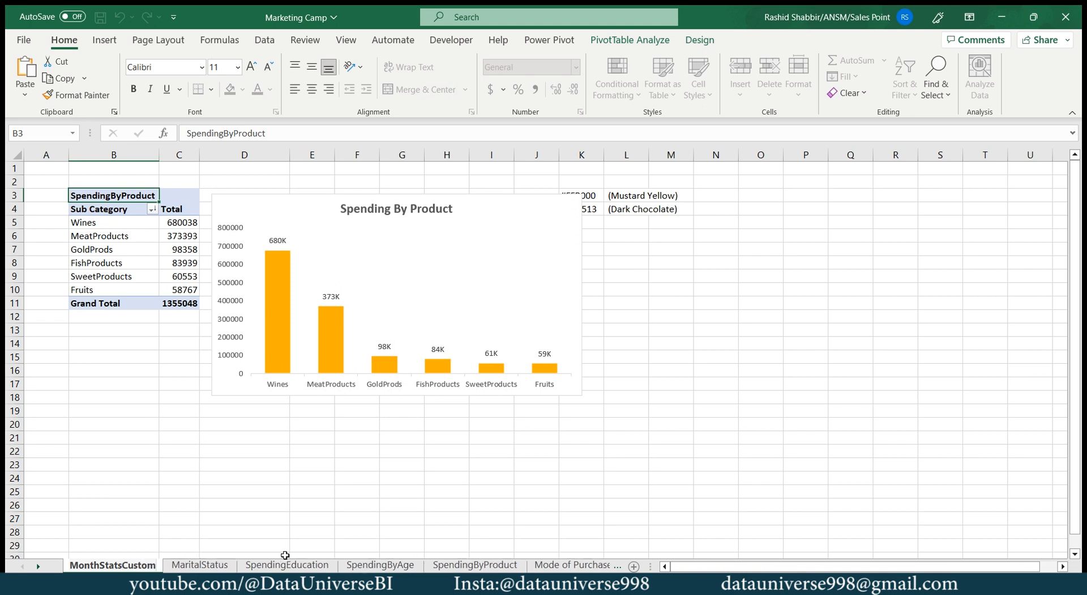
key(Return)
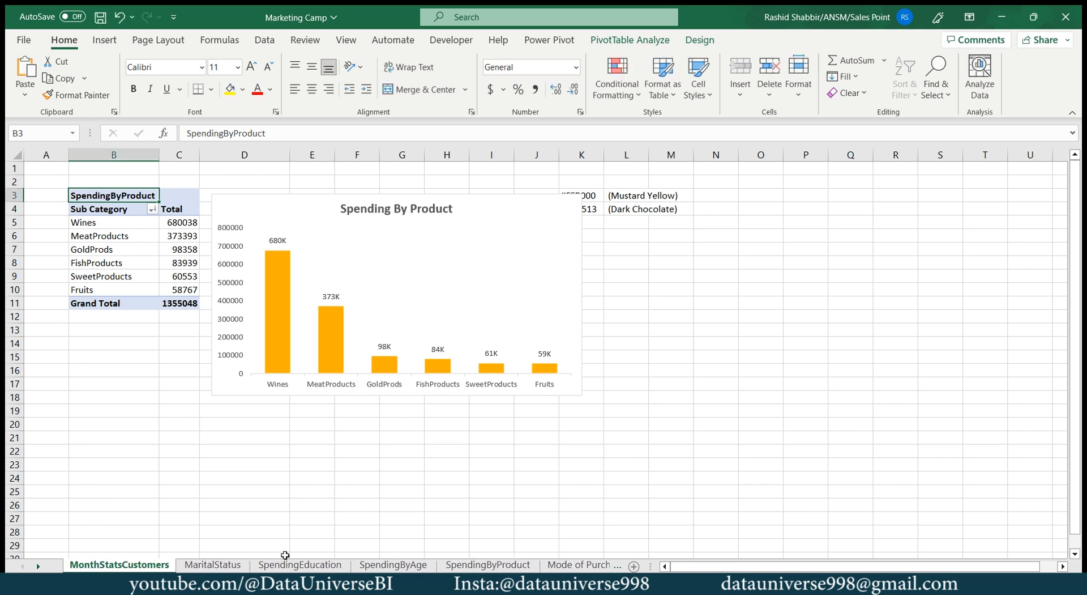
Name the PivotTable on the MonthStatsCustomers sheet MonthStatsCustomers
click(125, 237)
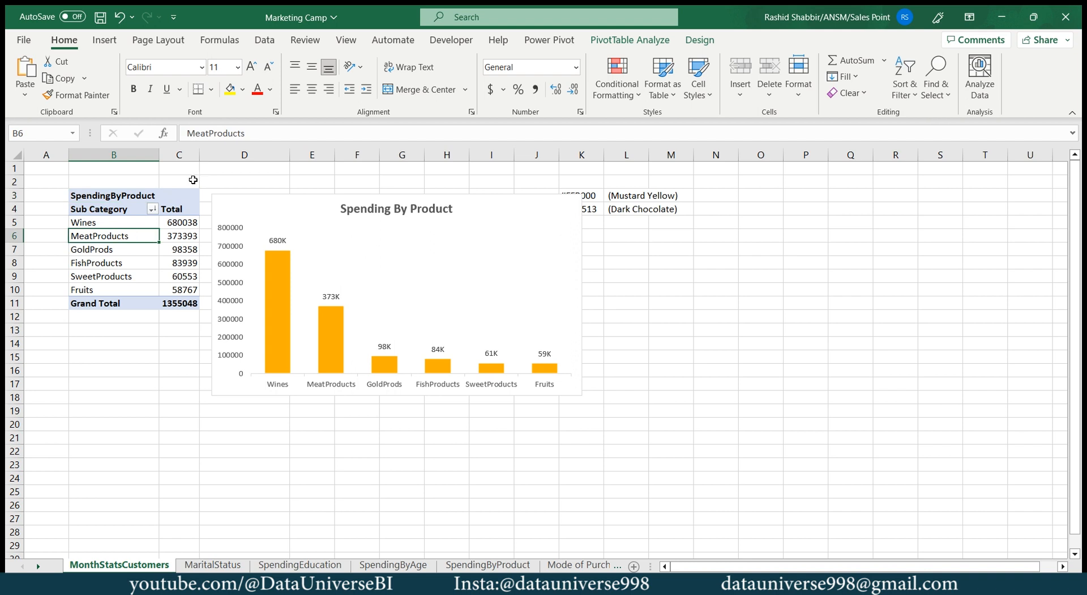
click(632, 40)
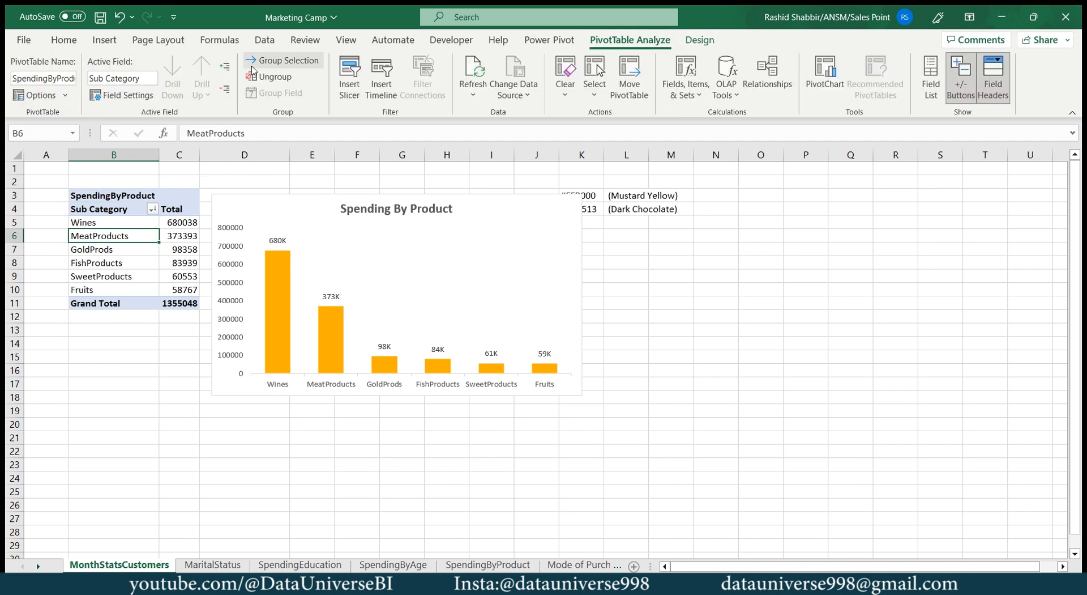
click(43, 78)
key(ctrl+v)
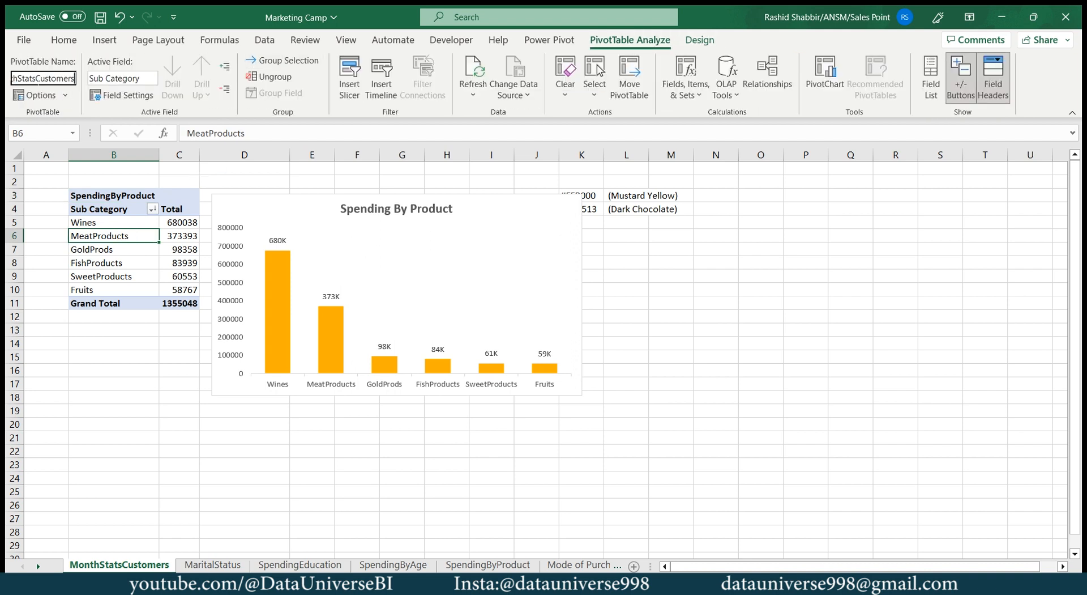
key(Return)
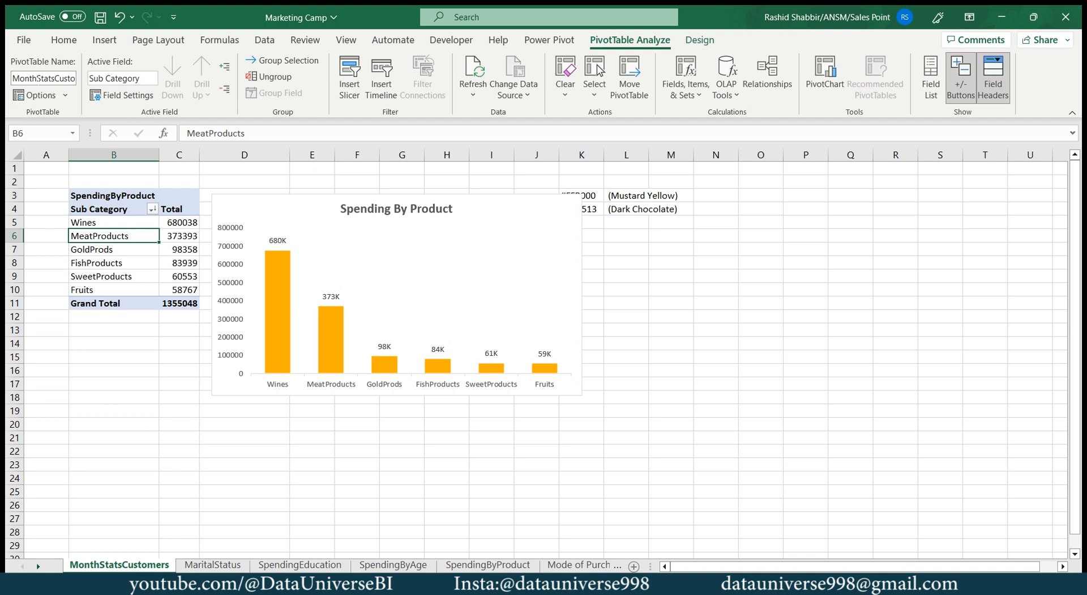
Change the chart title to "Month Stats # Customers"
click(425, 211)
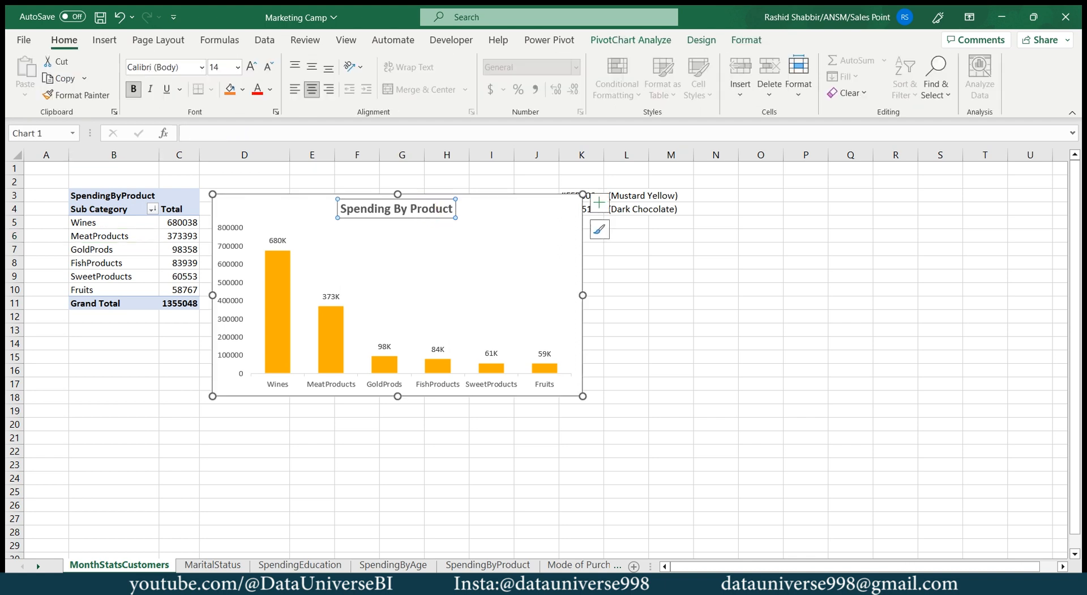
click(445, 209)
key(ctrl+a)
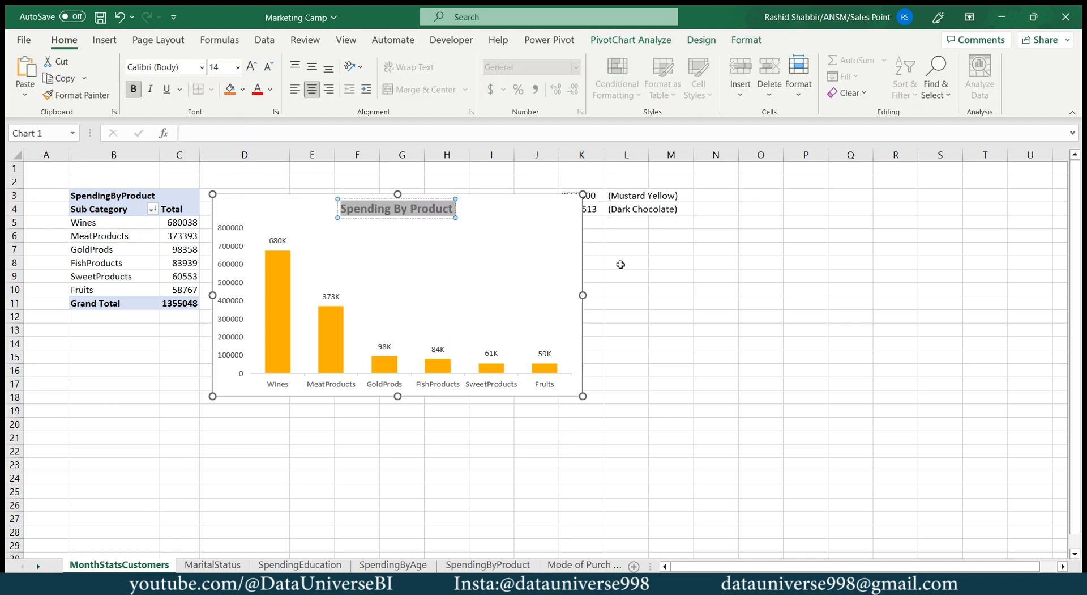
text(Month)
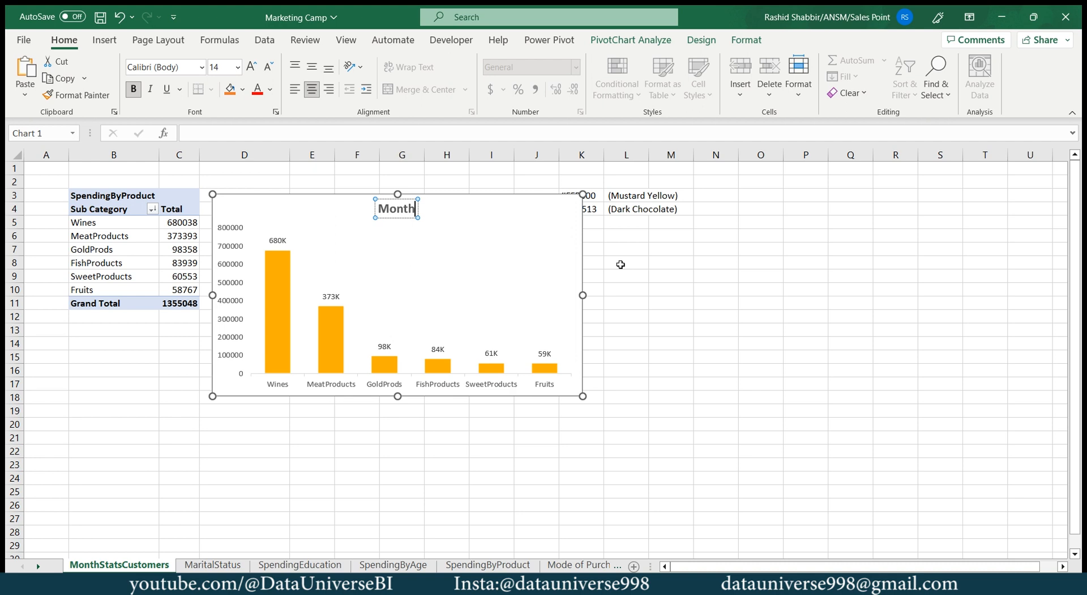
text( Stats)
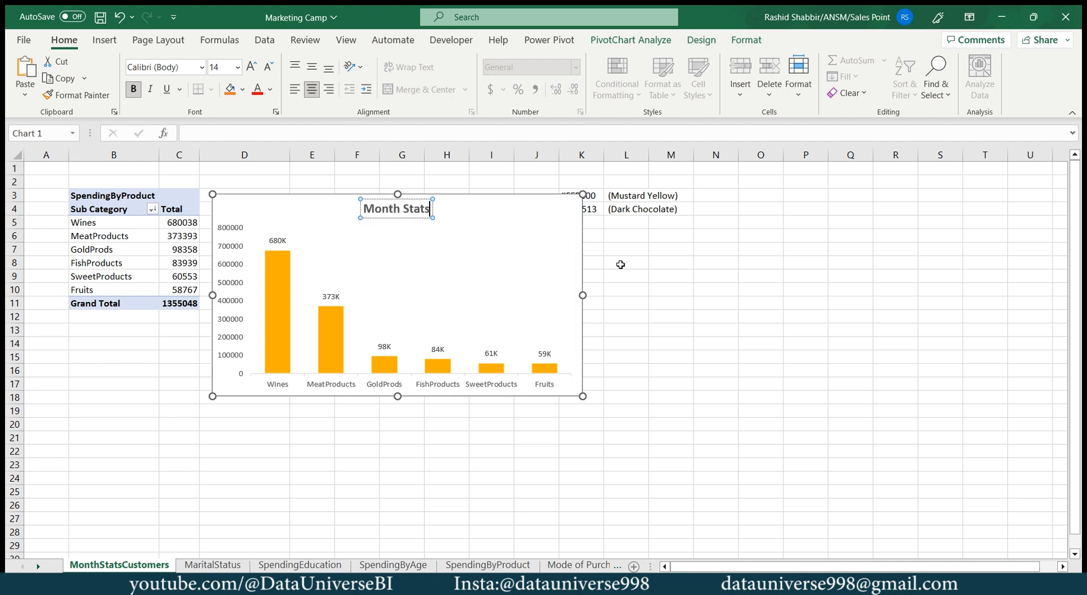
text( #)
text( Customers)
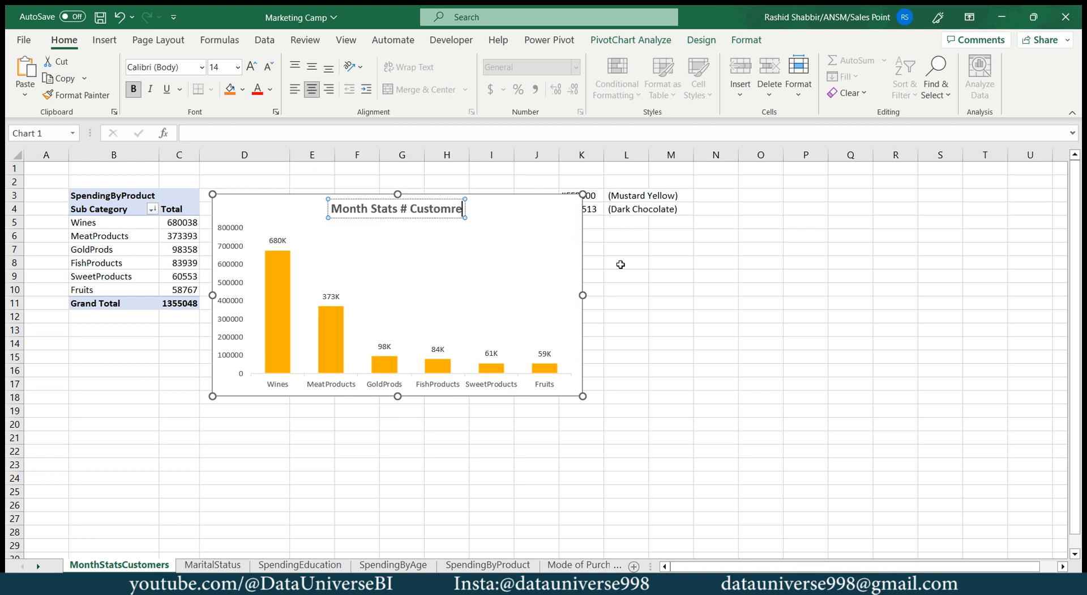
Replace Sub Category in the PivotTable's rows with Year and Month Number from the Calendar table
click(131, 227)
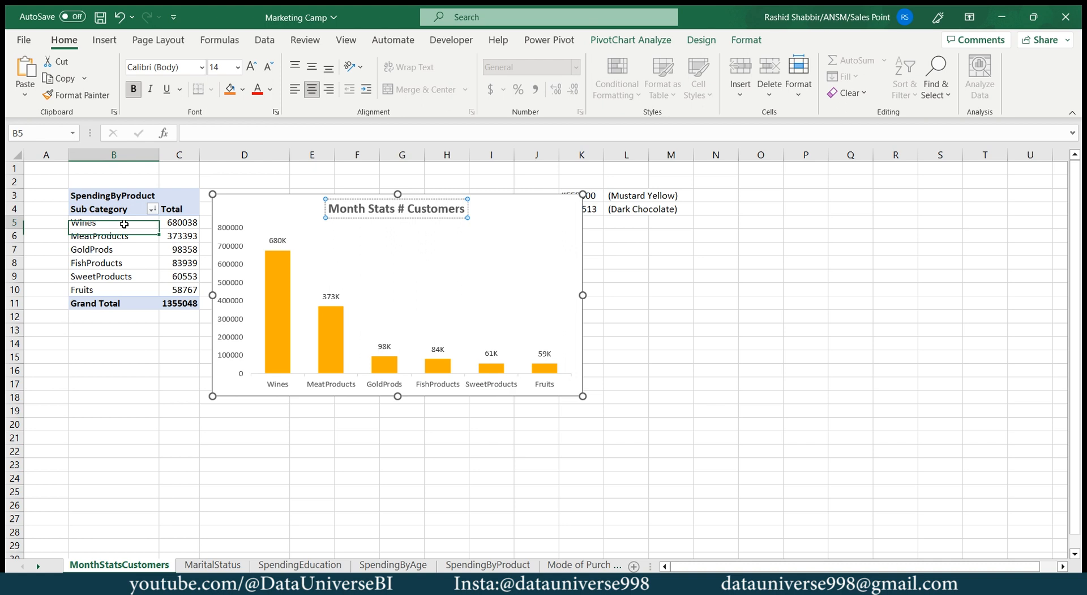
right_click(131, 228)
click(184, 571)
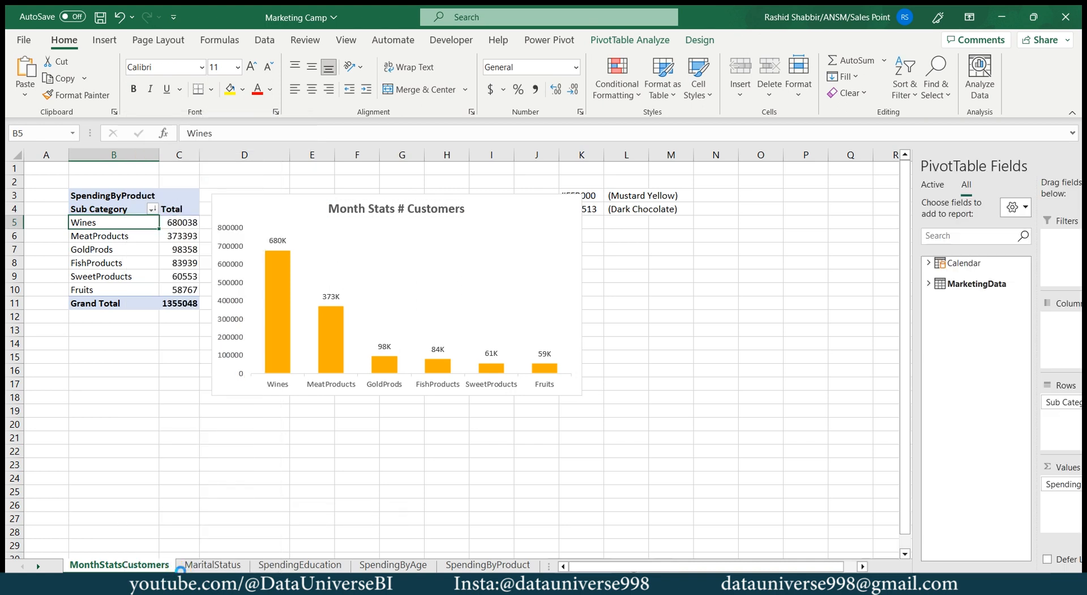
click(854, 262)
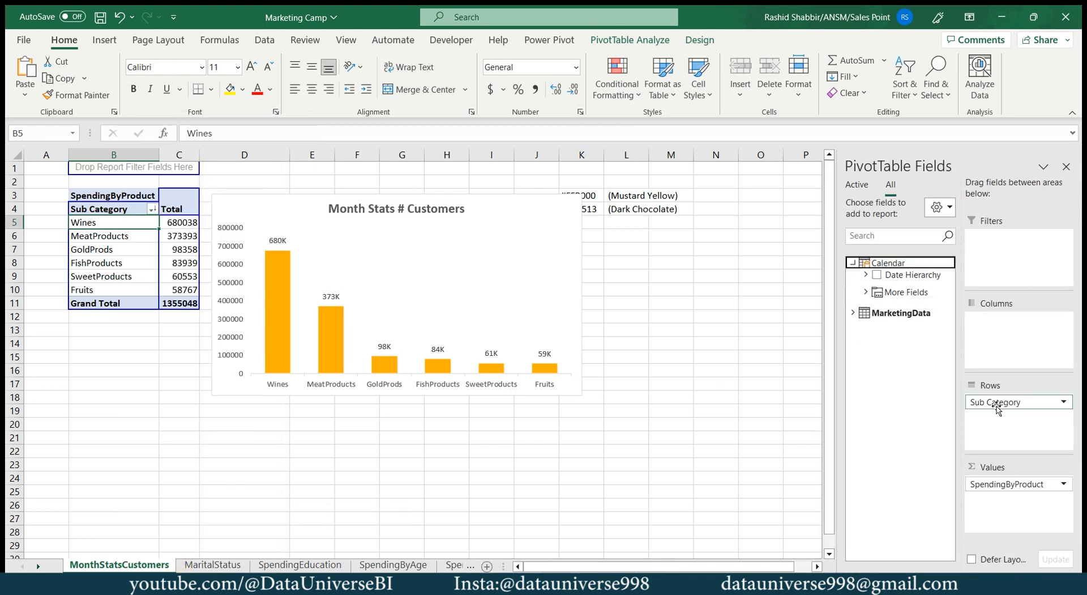
drag(1002, 404, 706, 321)
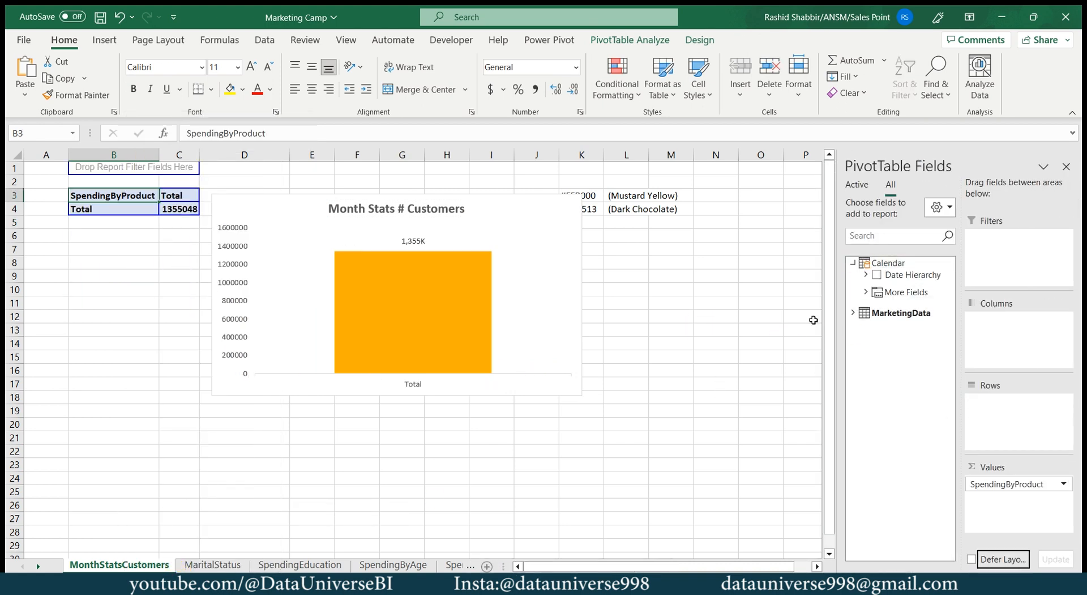
click(865, 292)
drag(905, 322, 1011, 406)
drag(921, 338, 1007, 432)
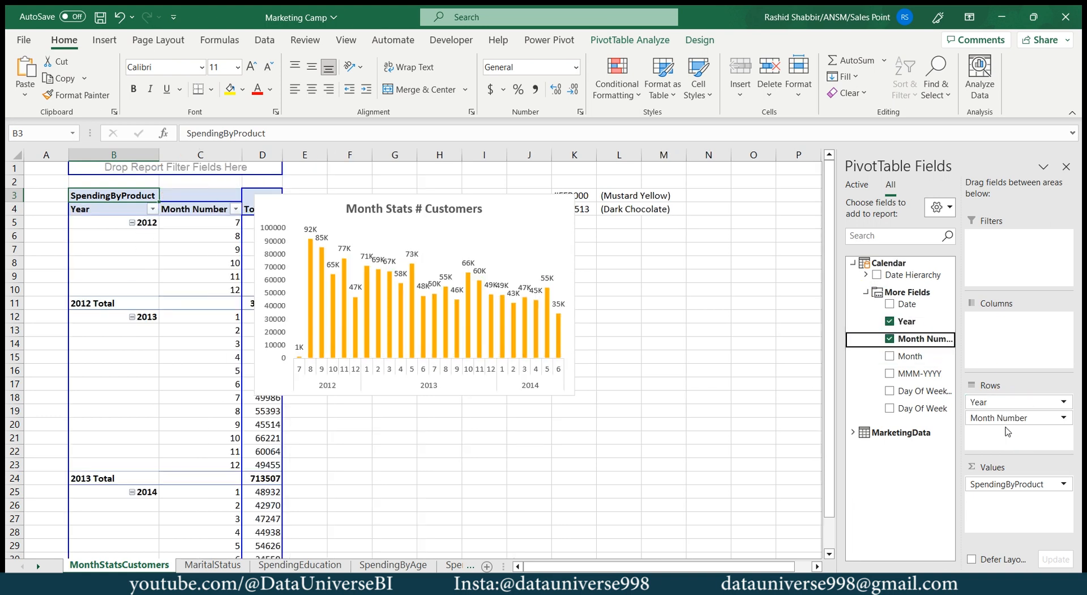
Move the chart clear of the PivotTable and replace the SpendingByProduct value with the ID field from MarketingData
drag(549, 385, 707, 443)
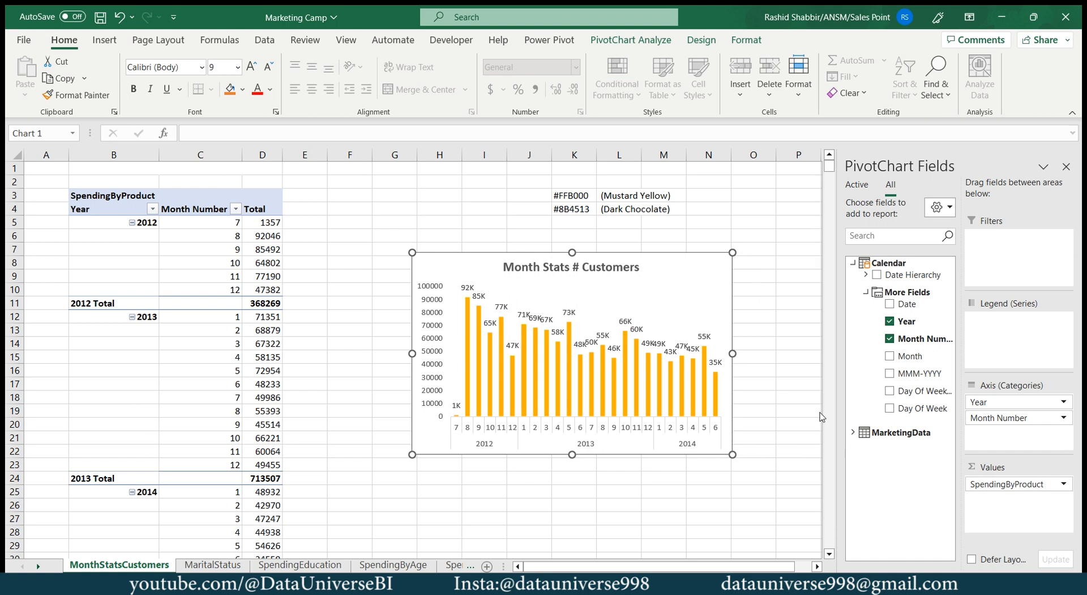
click(852, 264)
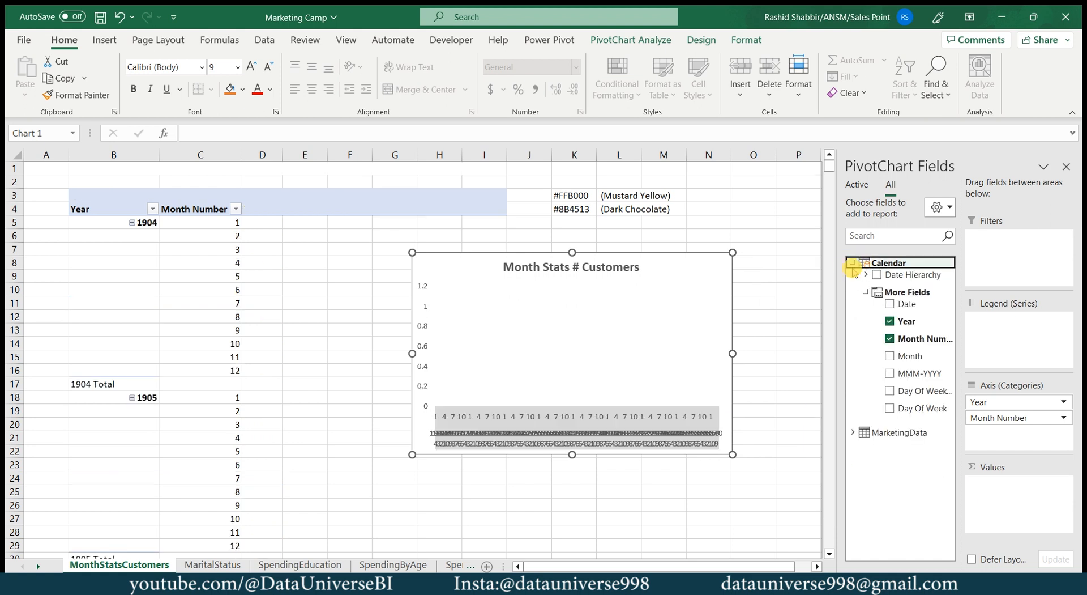
click(853, 283)
drag(872, 297, 1054, 498)
Summarize the ID value field by Count and give it the Number format
click(1047, 484)
click(918, 468)
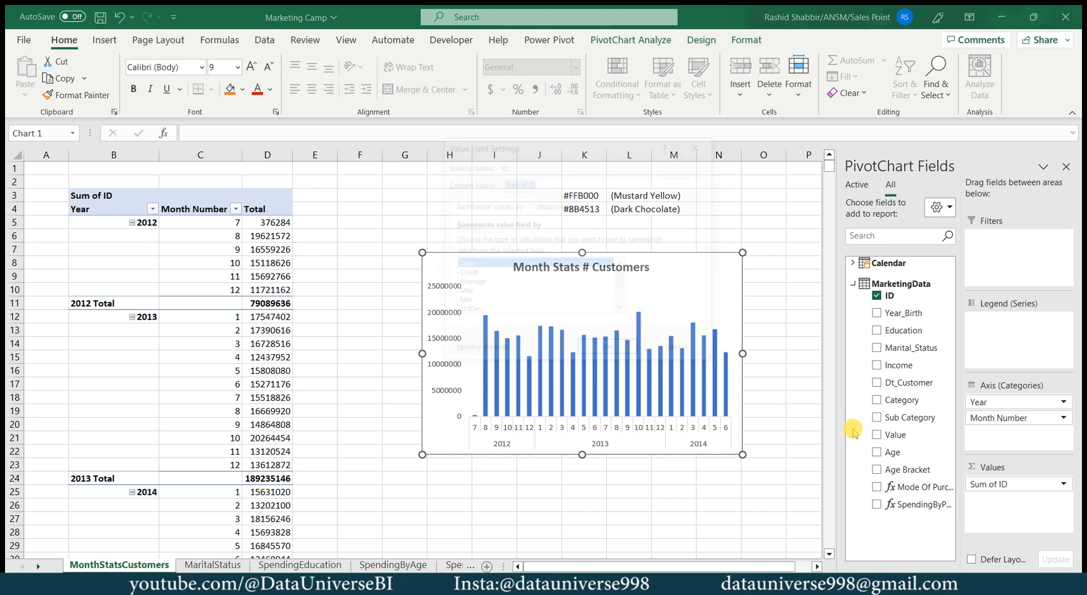
click(465, 273)
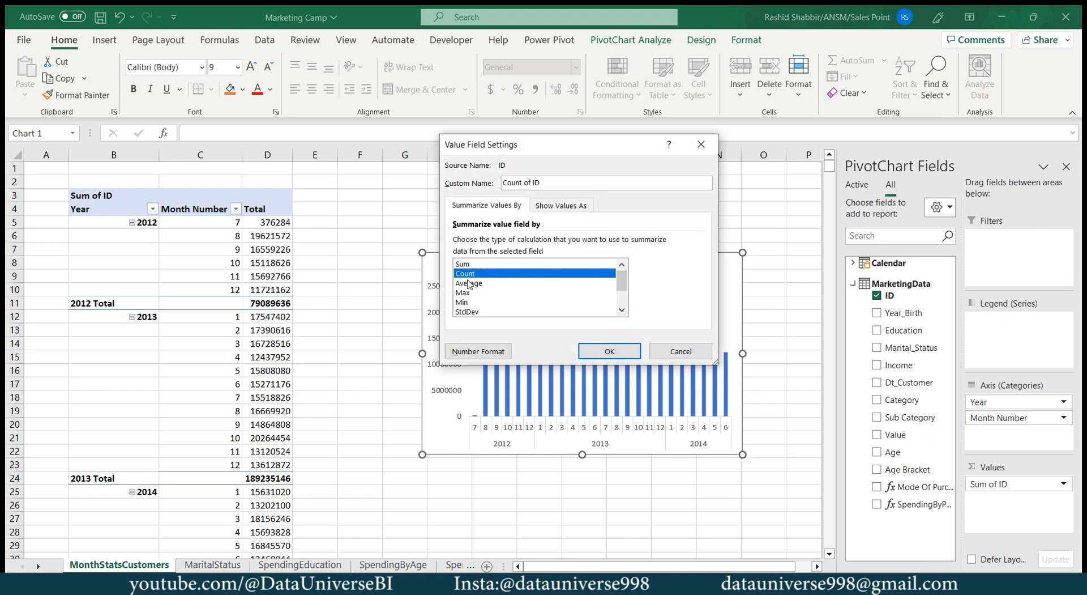
click(478, 351)
click(425, 150)
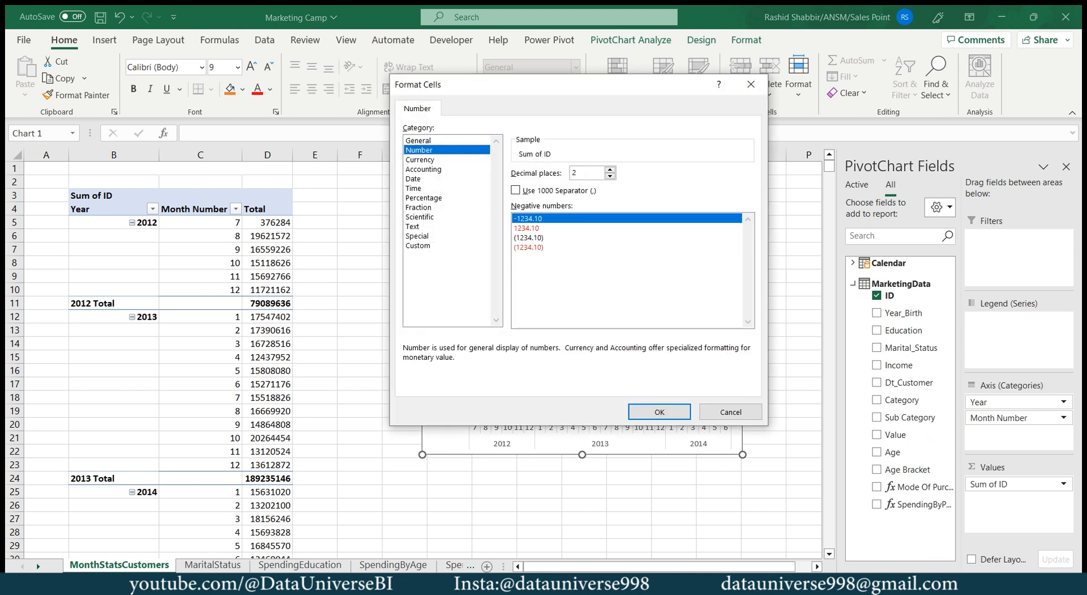
key(Return)
click(610, 351)
Place the month chart beside the PivotTable and size it to 3.45" high and 8.85" wide
drag(663, 266, 546, 257)
click(746, 40)
click(1005, 67)
text(3.45)
key(Tab)
text(8)
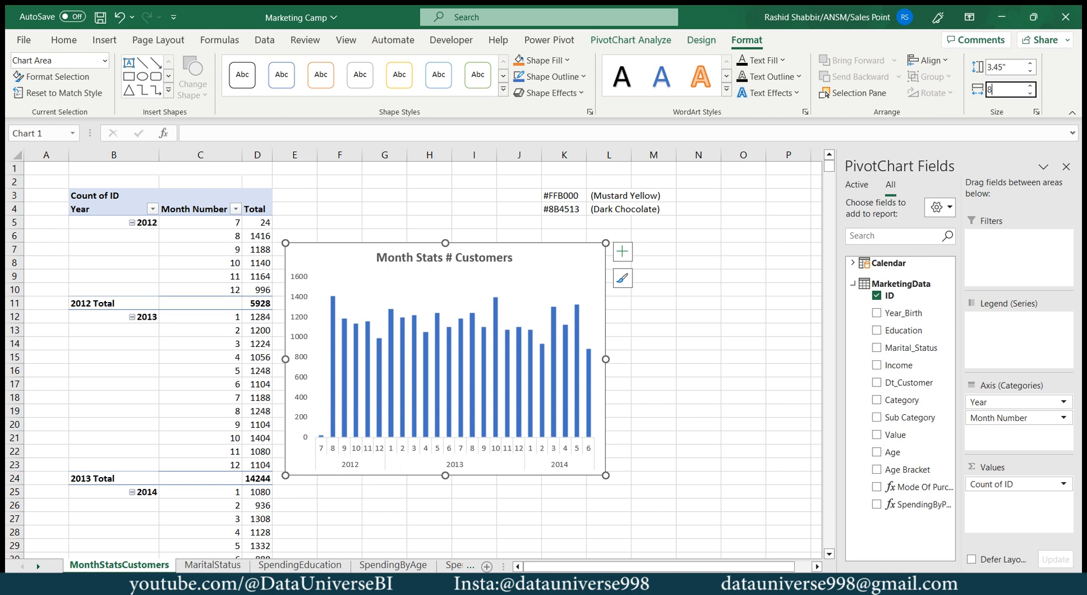
text(.85)
key(Return)
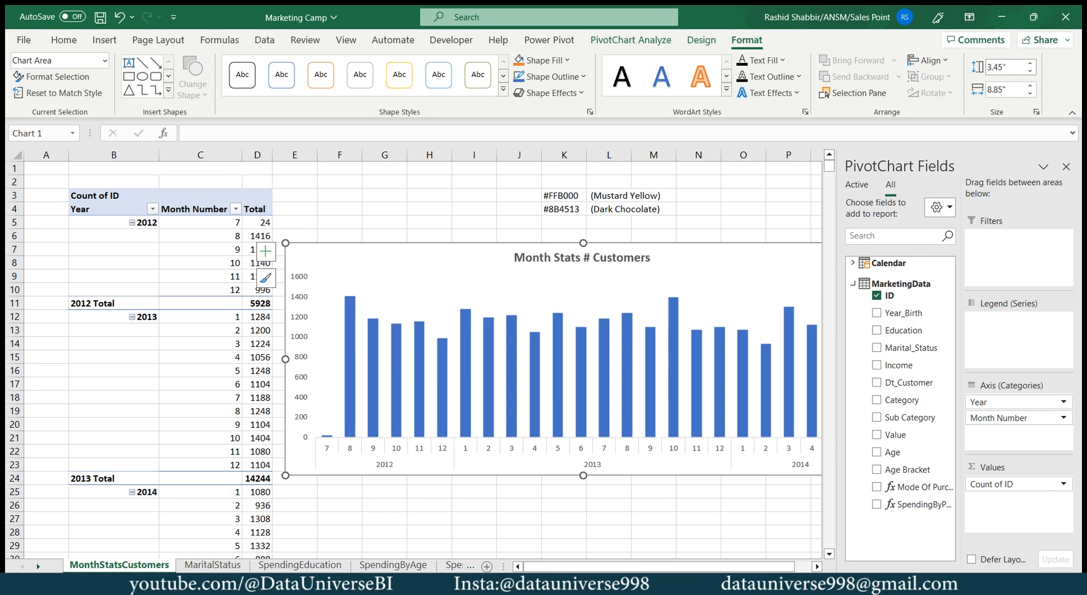
Give the month chart's bars a solid mustard-yellow fill
double_click(408, 255)
click(354, 317)
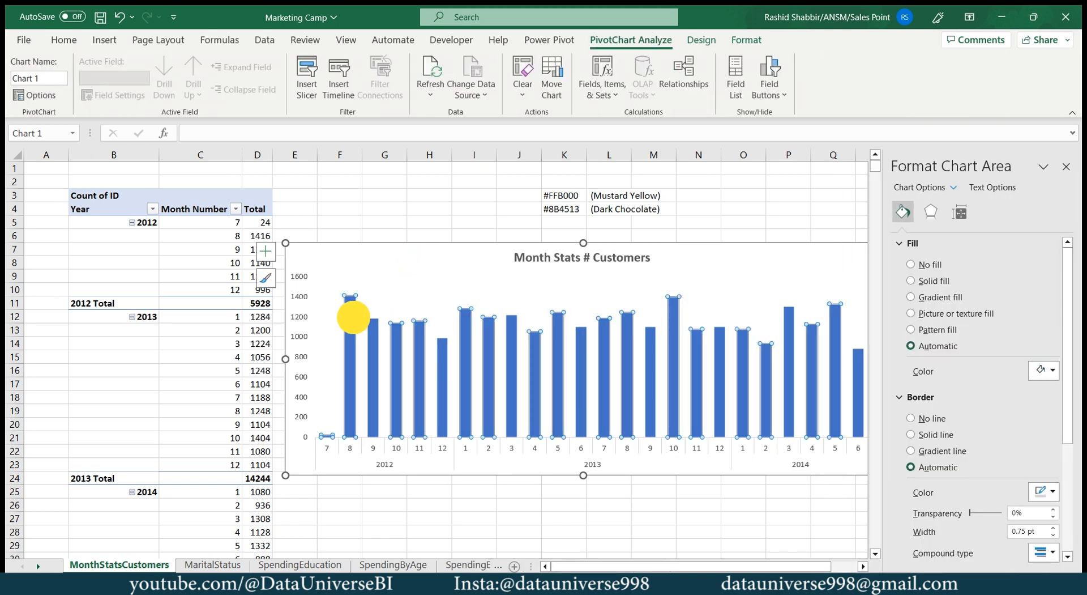
click(911, 281)
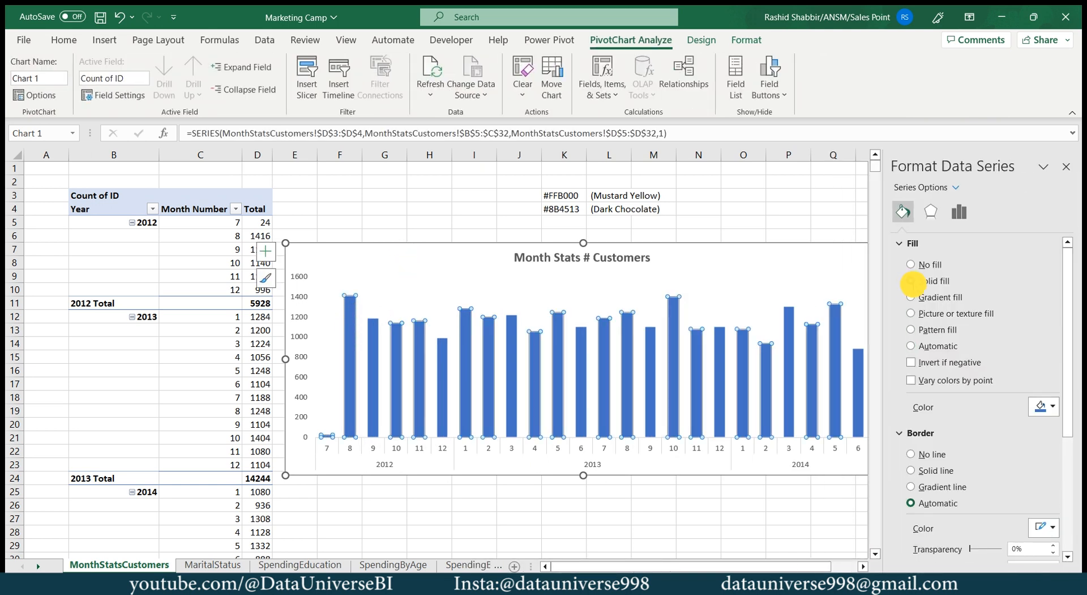
click(1066, 166)
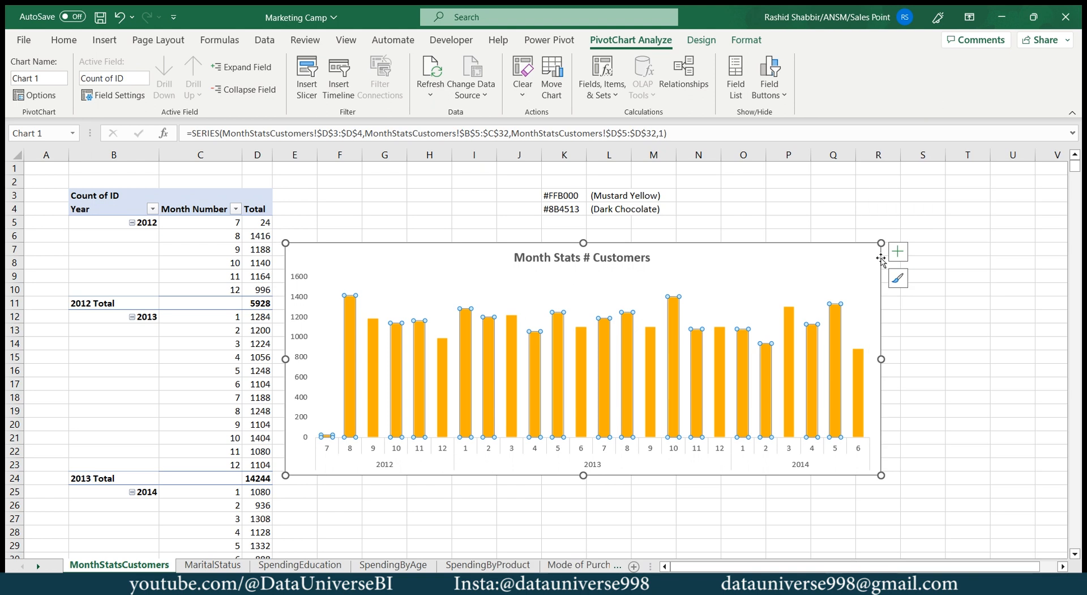
Add data labels to the month chart and make them bold
click(898, 252)
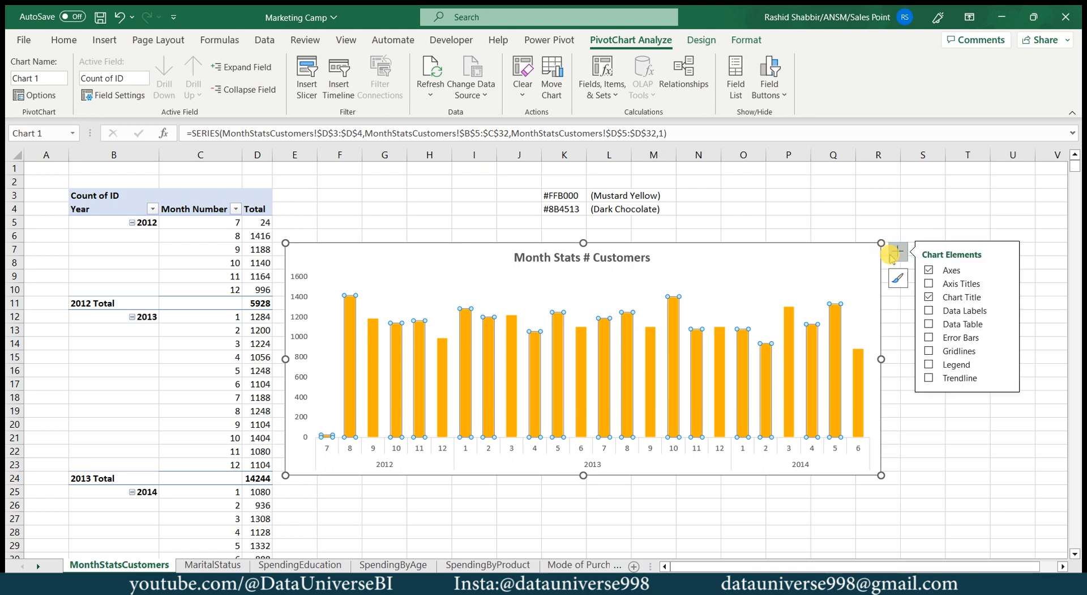
click(929, 310)
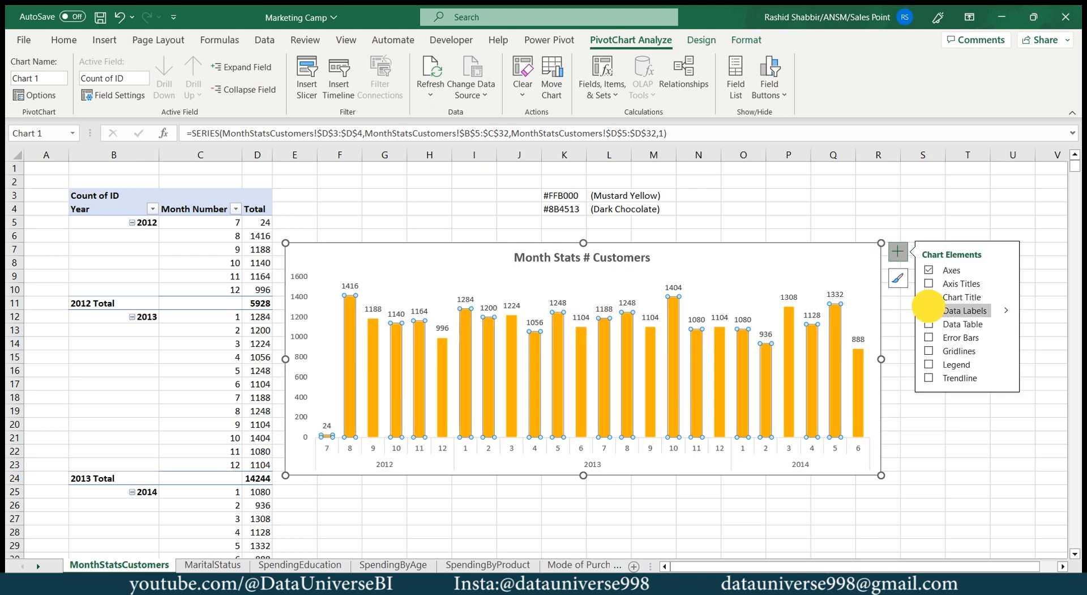
click(558, 303)
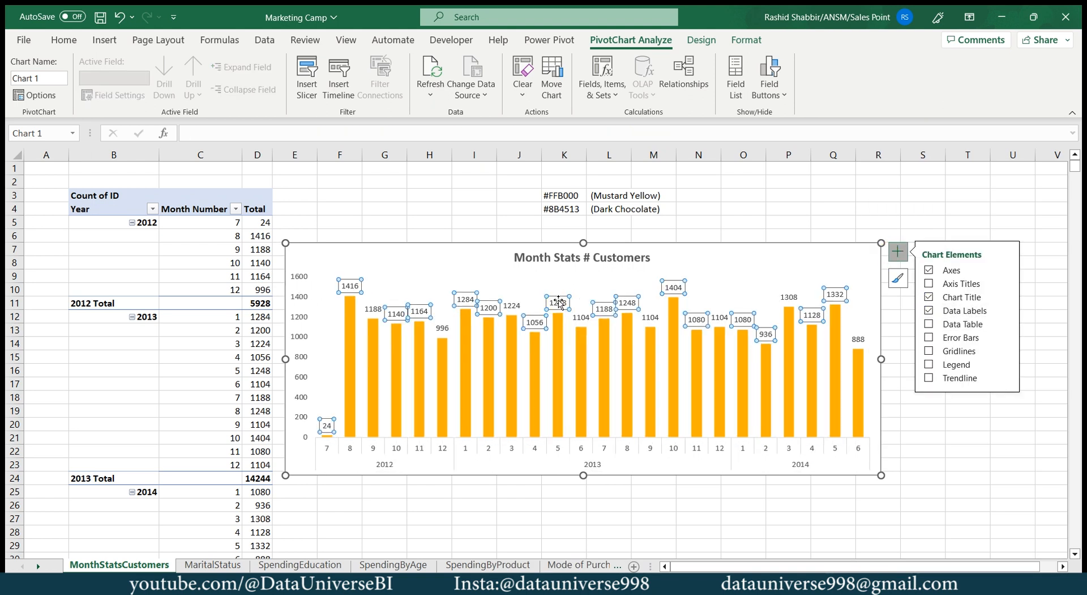
click(64, 40)
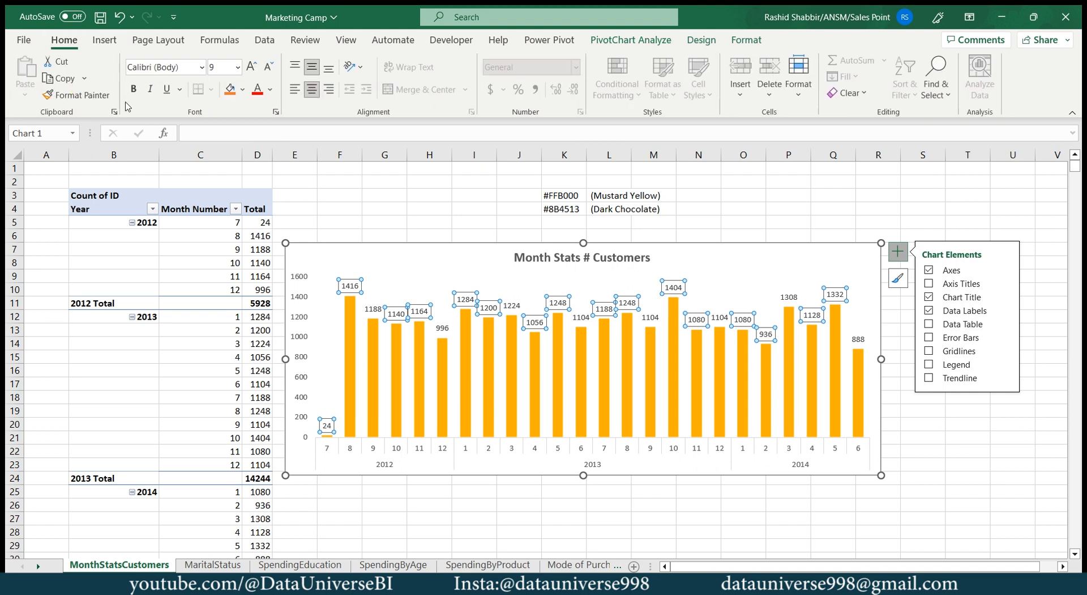
click(134, 89)
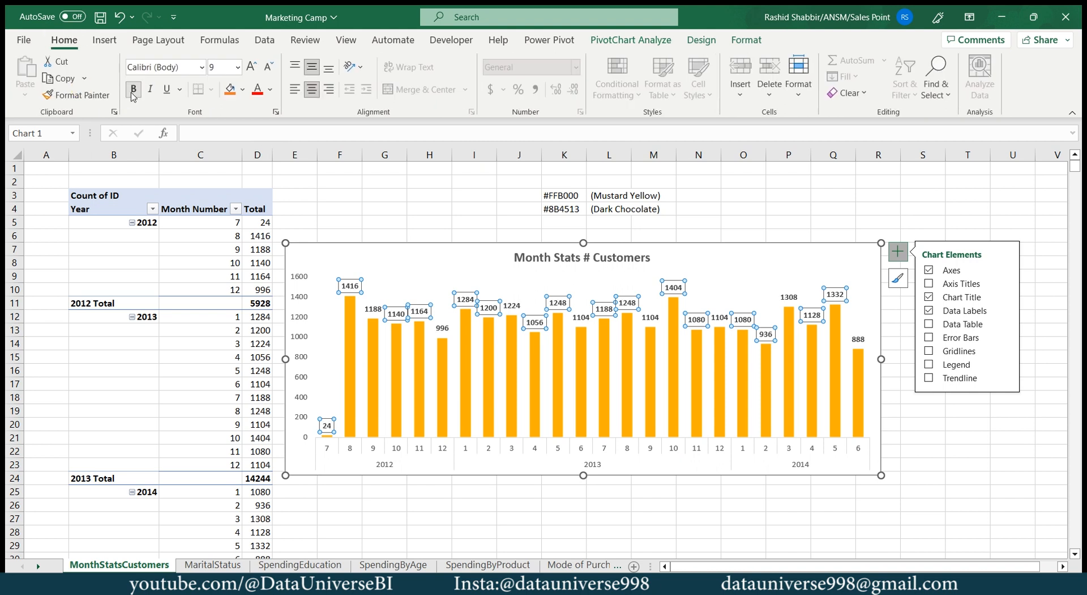
click(391, 223)
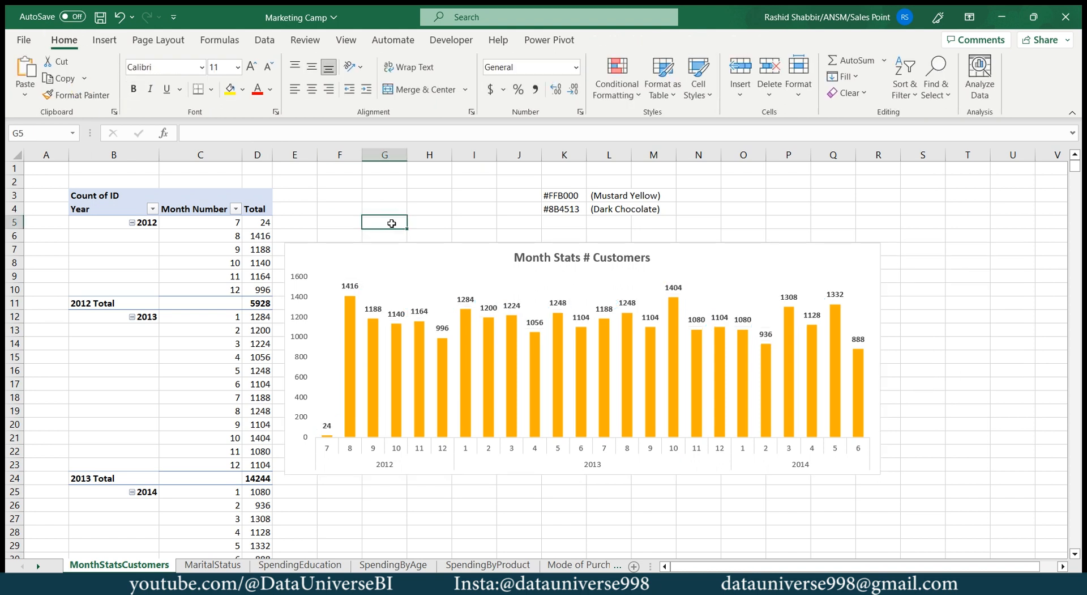
Add a trendline to the Month Stats # Customers chart
click(760, 275)
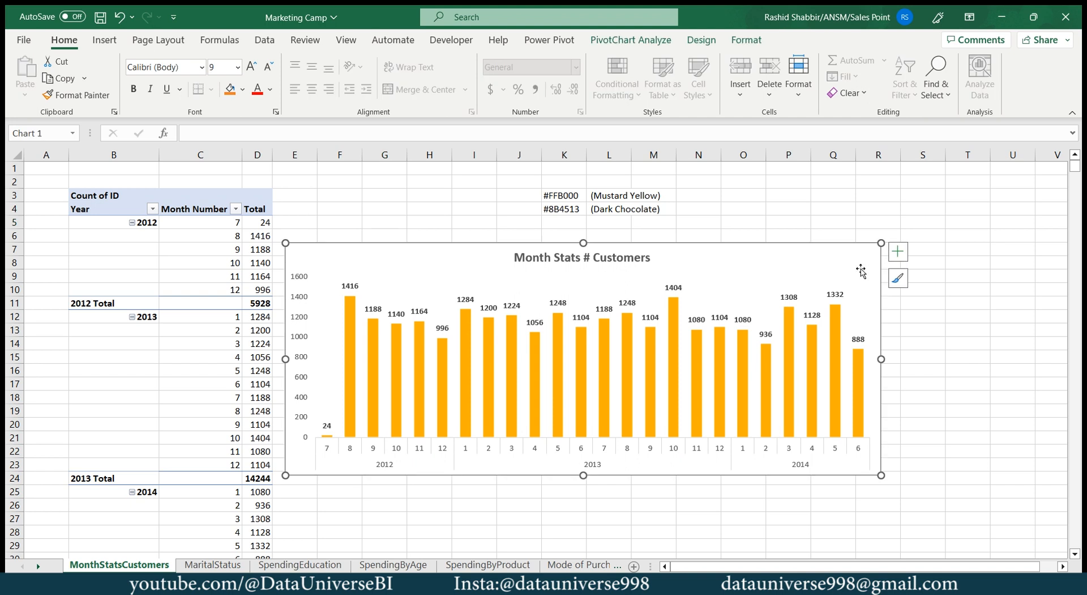
click(900, 252)
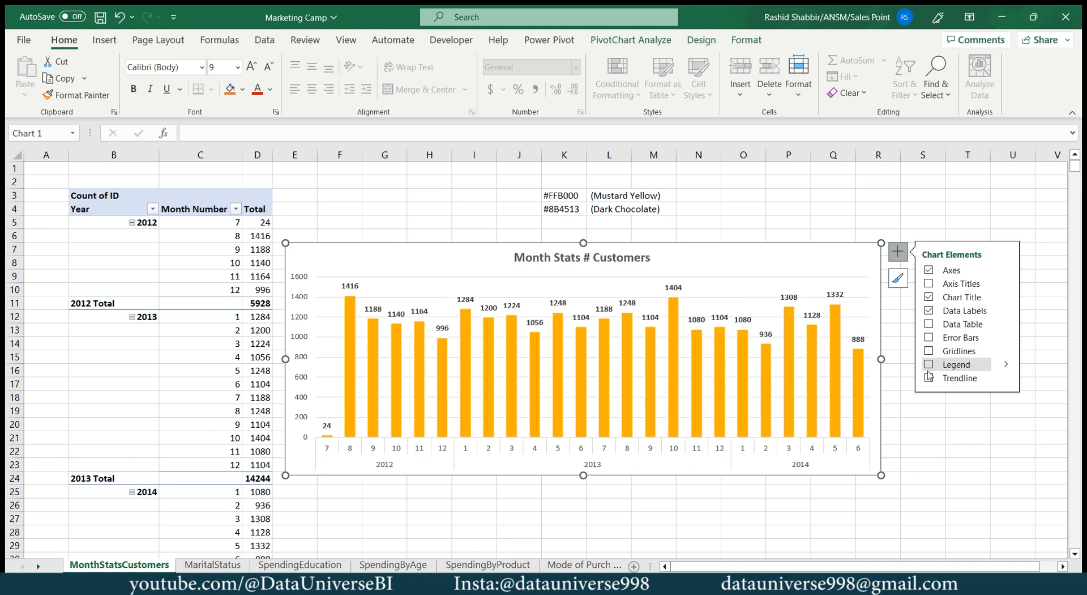
click(1007, 377)
click(1009, 379)
click(1009, 380)
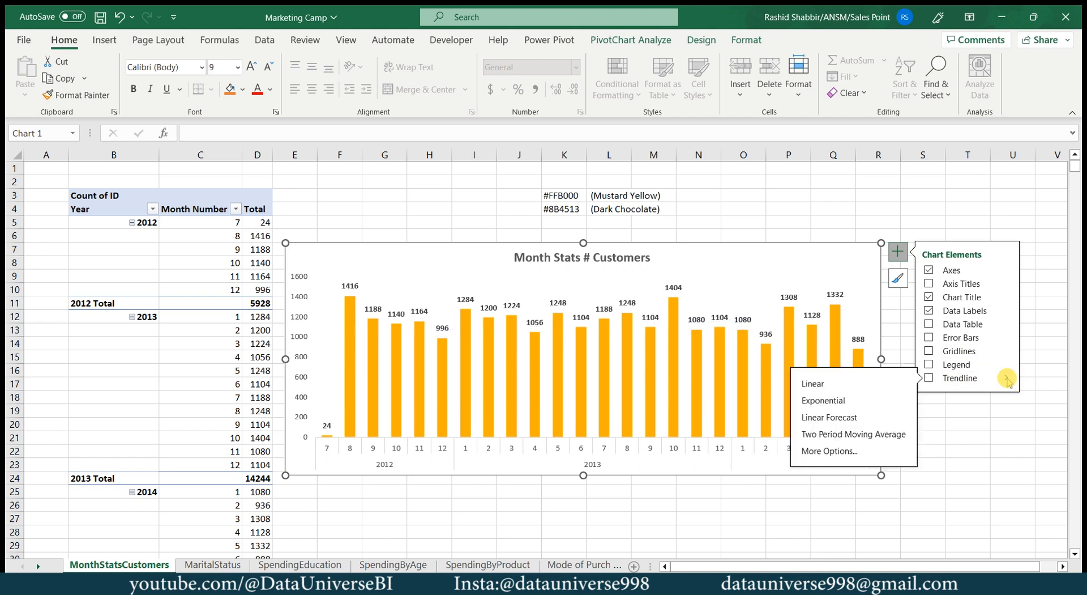
click(929, 378)
Color the month chart's trendline dark red and set its line width to 2.5 pt
double_click(838, 318)
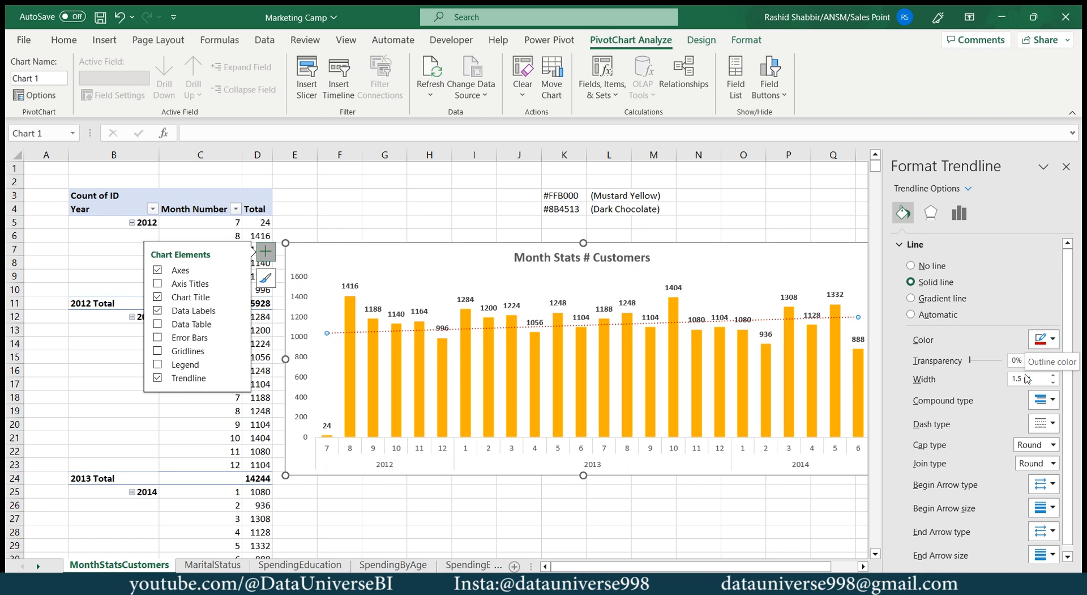
drag(1030, 379, 988, 370)
text(2.5)
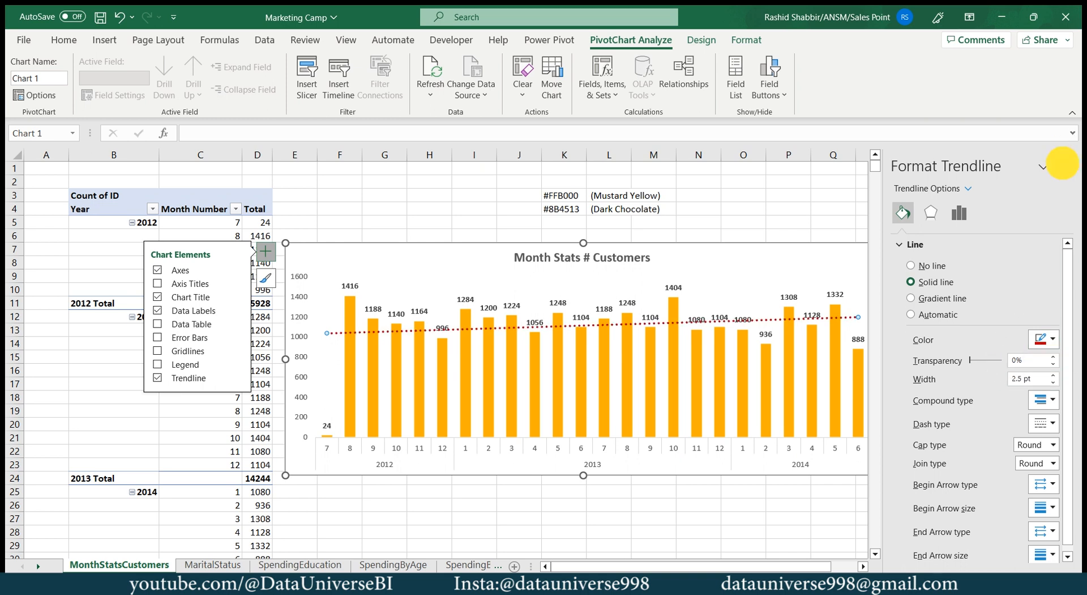
click(1066, 166)
click(460, 210)
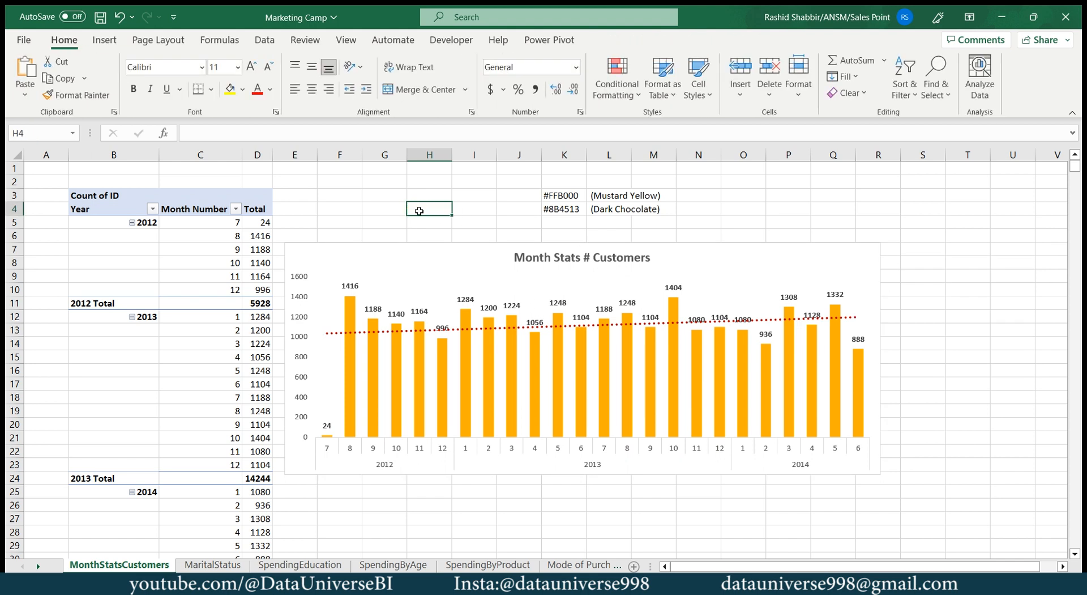
Add a new worksheet, move it before MonthStatsCustomers and rename it Dashboard
click(634, 565)
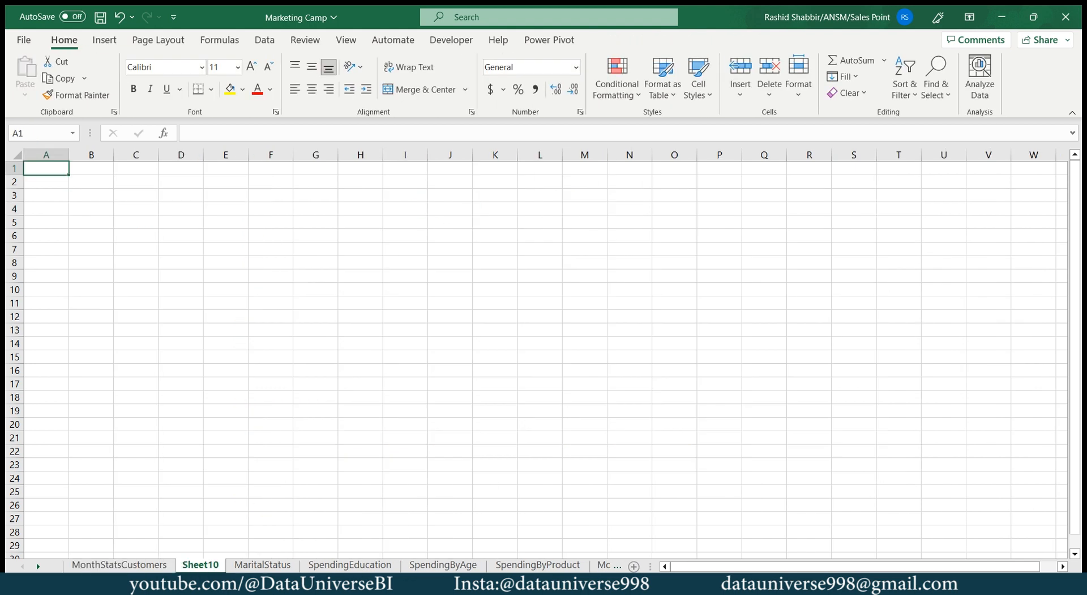
drag(185, 562, 79, 564)
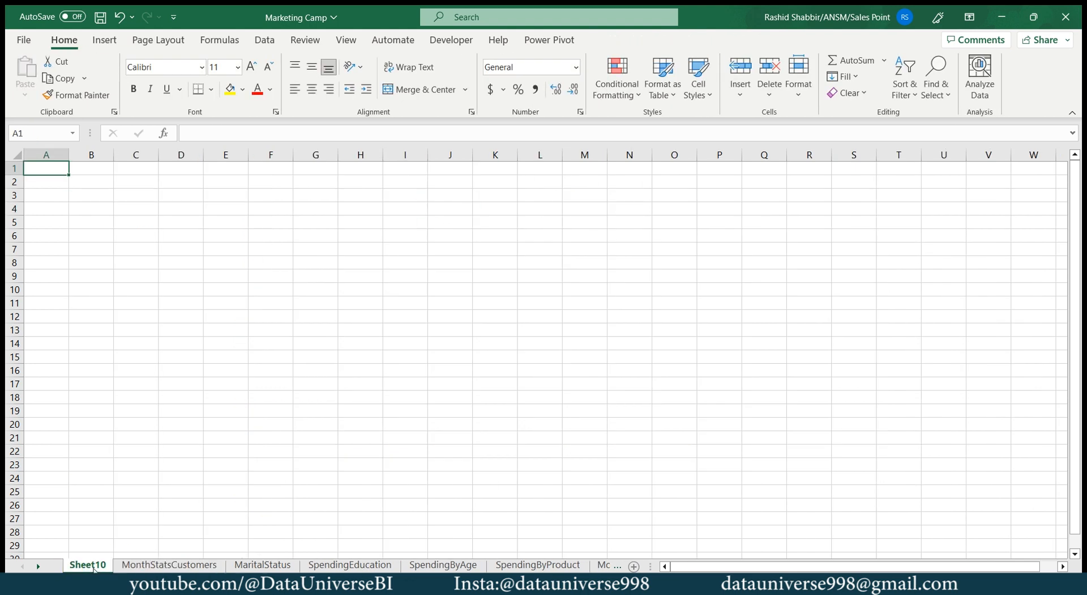
text(Das)
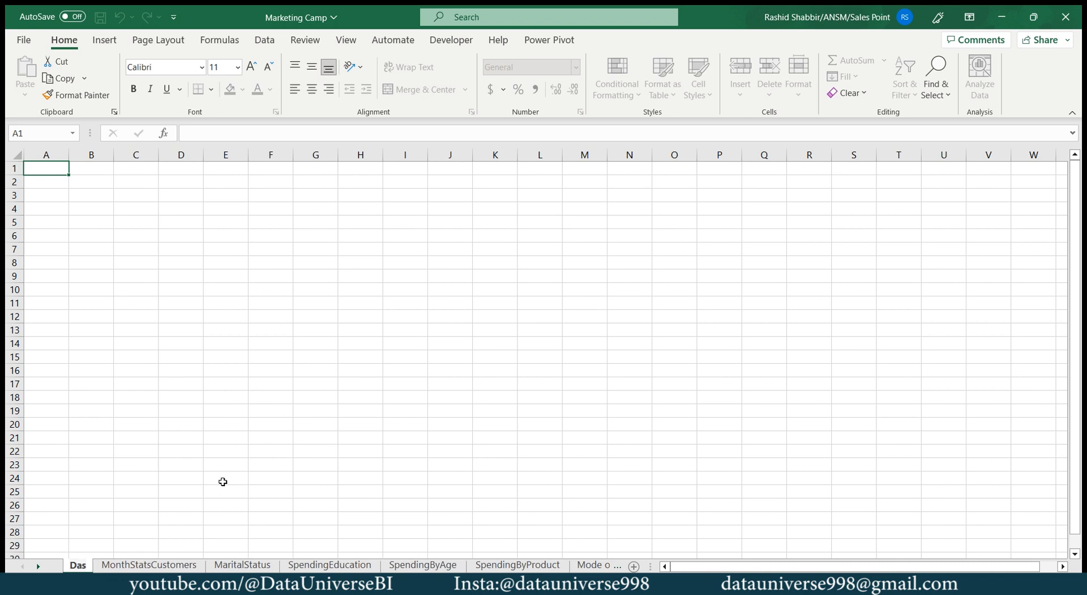
text(hboard)
key(Return)
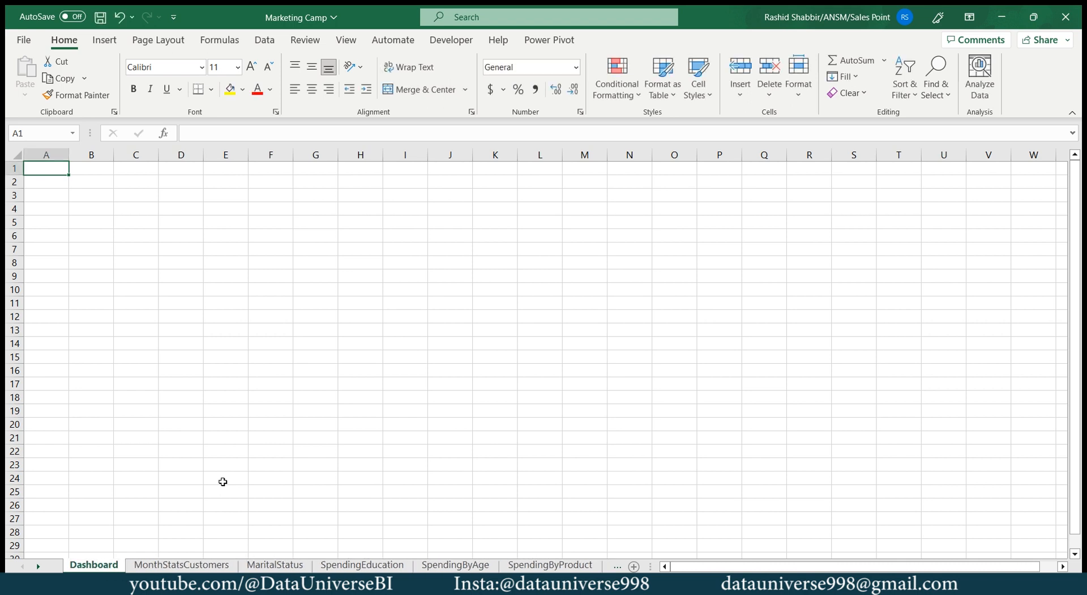
Fill the range A1:Y3 of the Dashboard sheet with the recently used mustard yellow as a header band
key(shift+Down)
key(shift+Down)
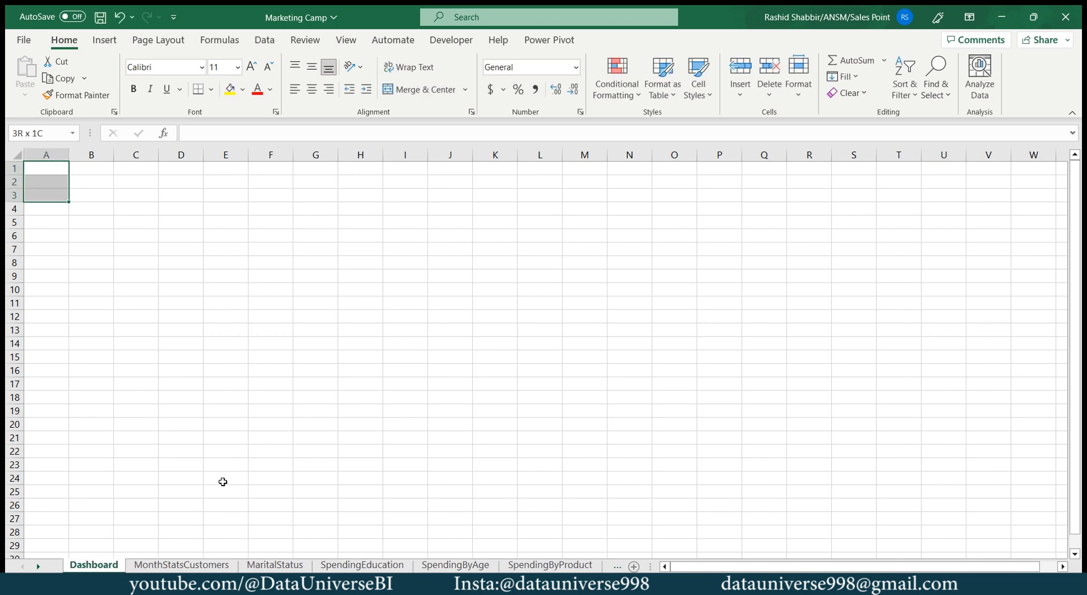
key(shift+Right)
key(shift+Right)
key(shift+Right)
key(shift+Right)
key(shift+Right)
key(shift+Right)
key(shift+Right)
key(shift+Right)
key(shift+Right)
key(shift+Right)
key(shift+Right)
key(shift+Right)
key(shift+Right)
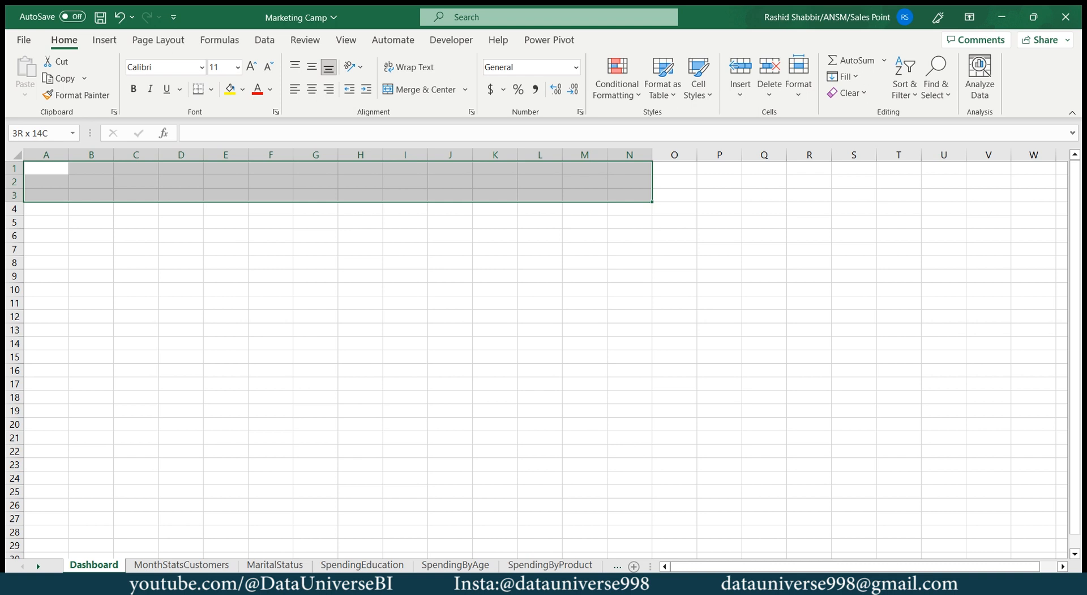
click(1065, 584)
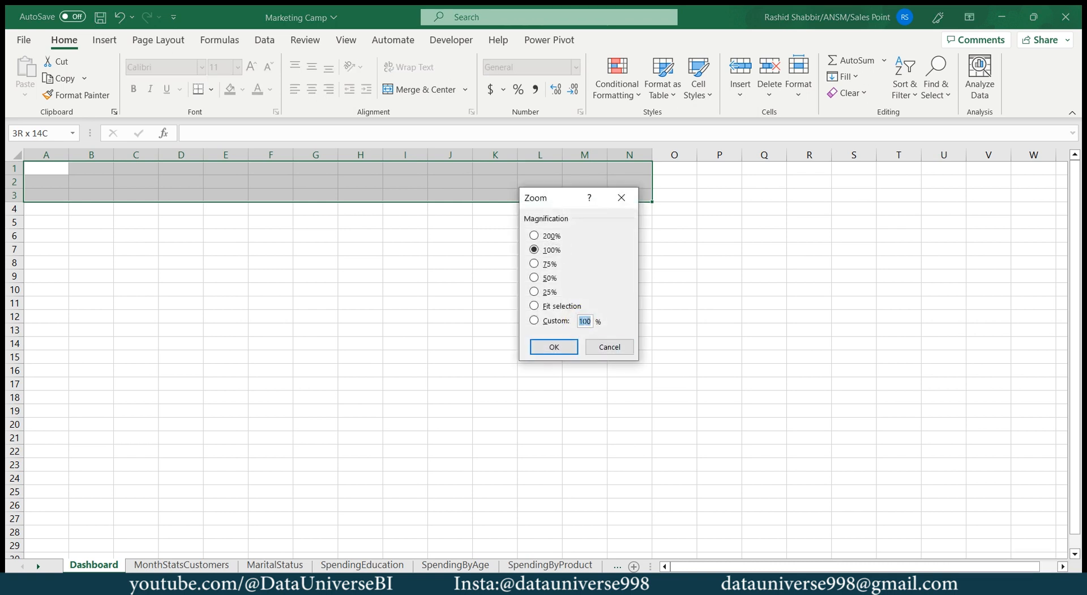
key(Return)
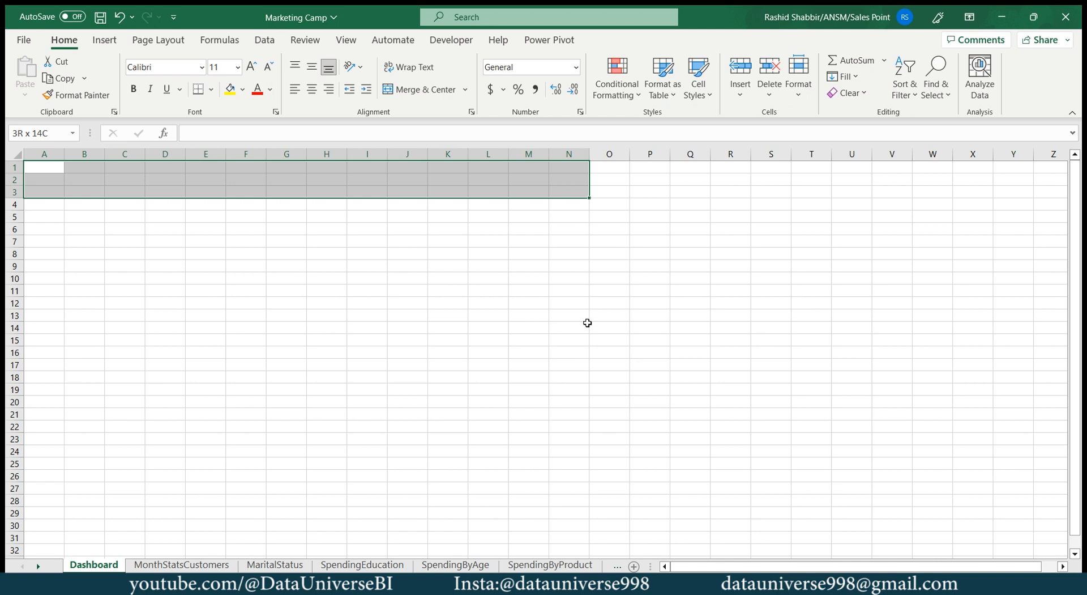
key(shift+Right)
key(shift+Right)
key(shift+Right)
key(shift+Right)
key(shift+Right)
key(shift+Right)
key(shift+Right)
key(shift+Right)
key(shift+Right)
key(shift+Right)
key(shift+Right)
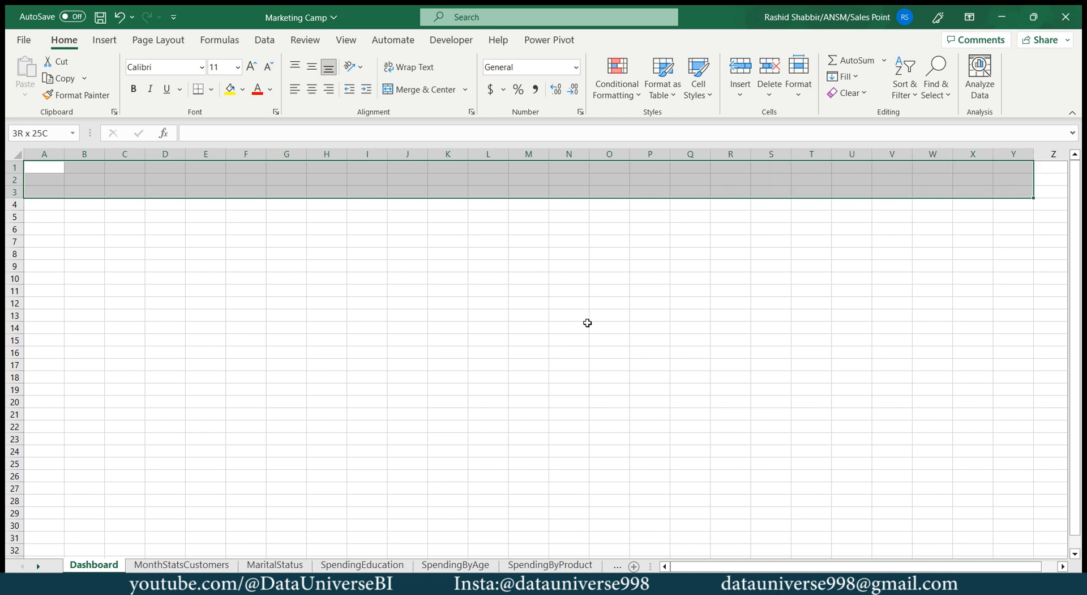
click(244, 90)
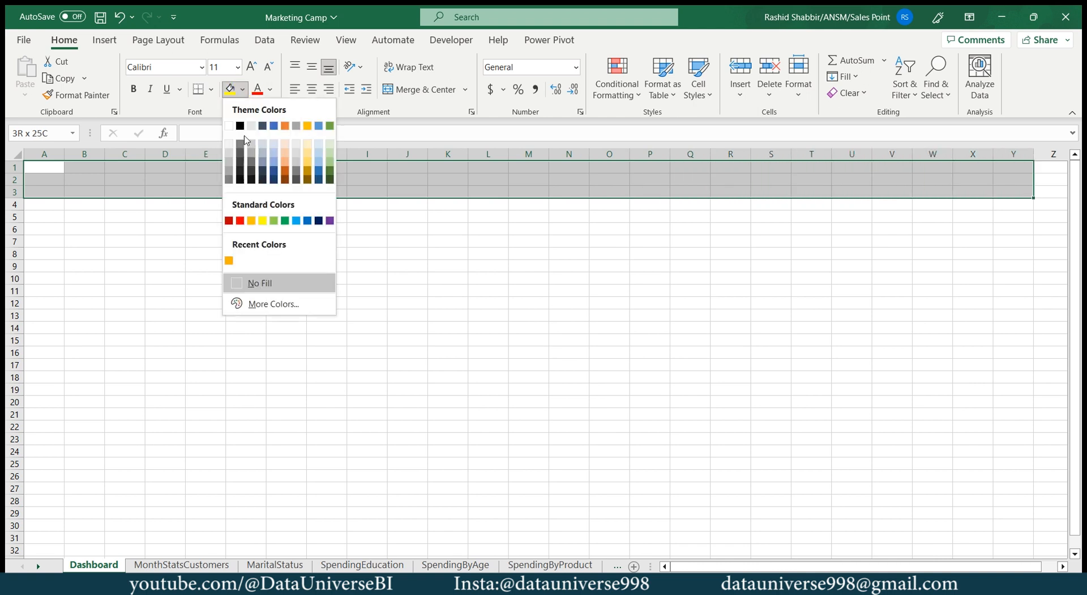
click(229, 261)
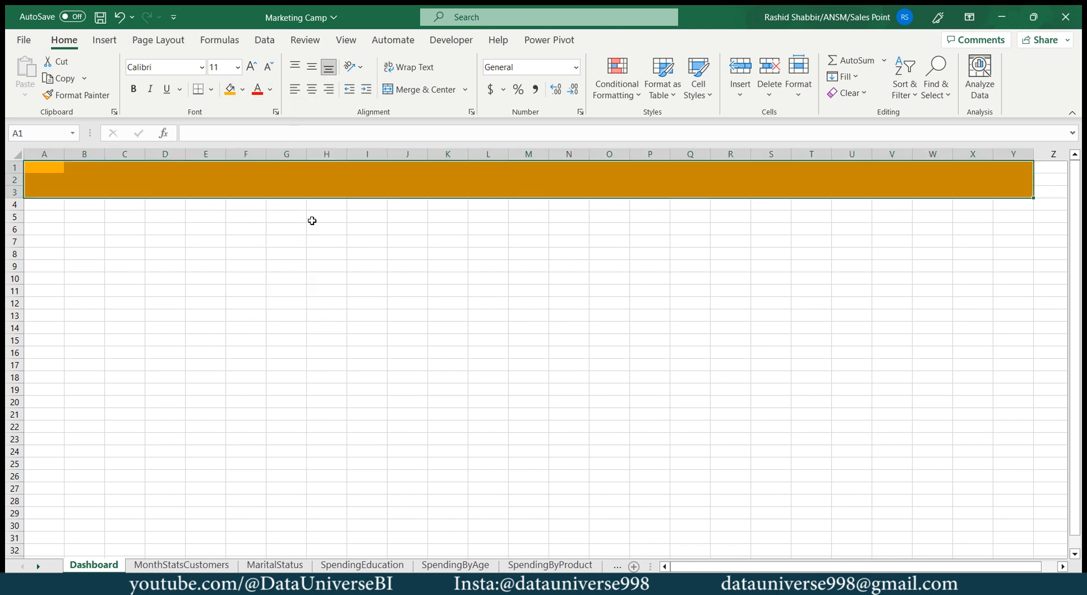
Fill the range A4:Y32 below the header band with light gray
key(Down)
key(Down)
key(Down)
key(shift+Right)
key(shift+Right)
key(shift+Right)
key(shift+Right)
key(shift+Right)
key(shift+Right)
key(shift+Right)
key(shift+Right)
key(shift+Right)
key(shift+Right)
key(shift+Right)
key(shift+Right)
key(shift+Right)
key(shift+Right)
key(shift+Right)
key(shift+Right)
key(shift+Right)
key(shift+Right)
key(shift+Right)
key(shift+Right)
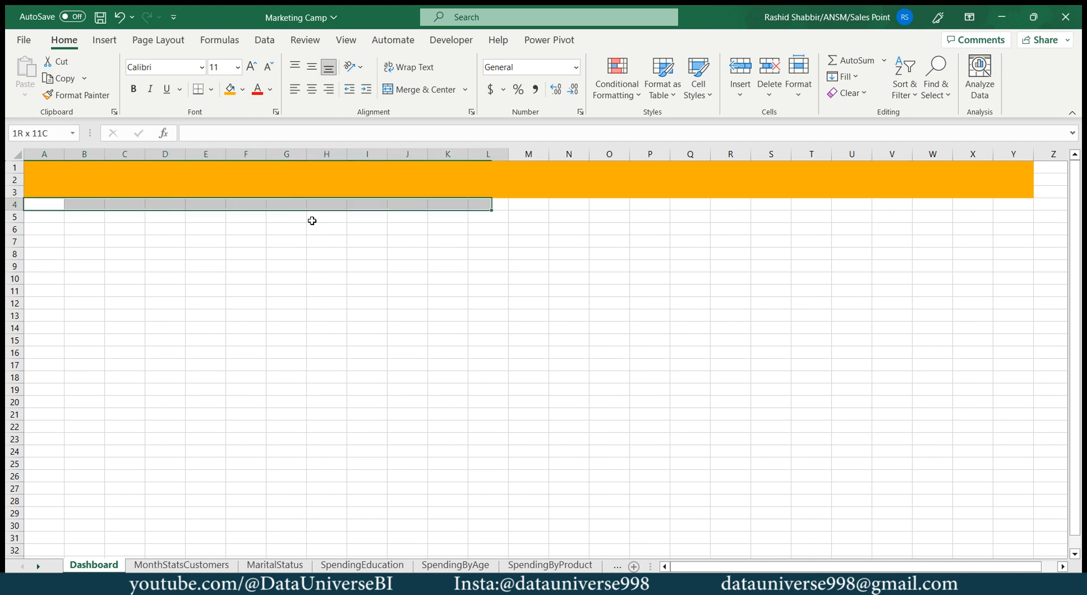
key(shift+Left)
key(shift+Down)
key(shift+Down)
key(shift+Down)
key(shift+Down)
key(shift+Down)
key(shift+Down)
key(shift+Down)
key(shift+Down)
key(shift+Down)
key(shift+Down)
key(shift+Down)
key(shift+Down)
key(shift+Down)
key(shift+Down)
key(shift+Down)
key(shift+Down)
key(shift+Down)
key(shift+Down)
key(shift+Down)
key(shift+Down)
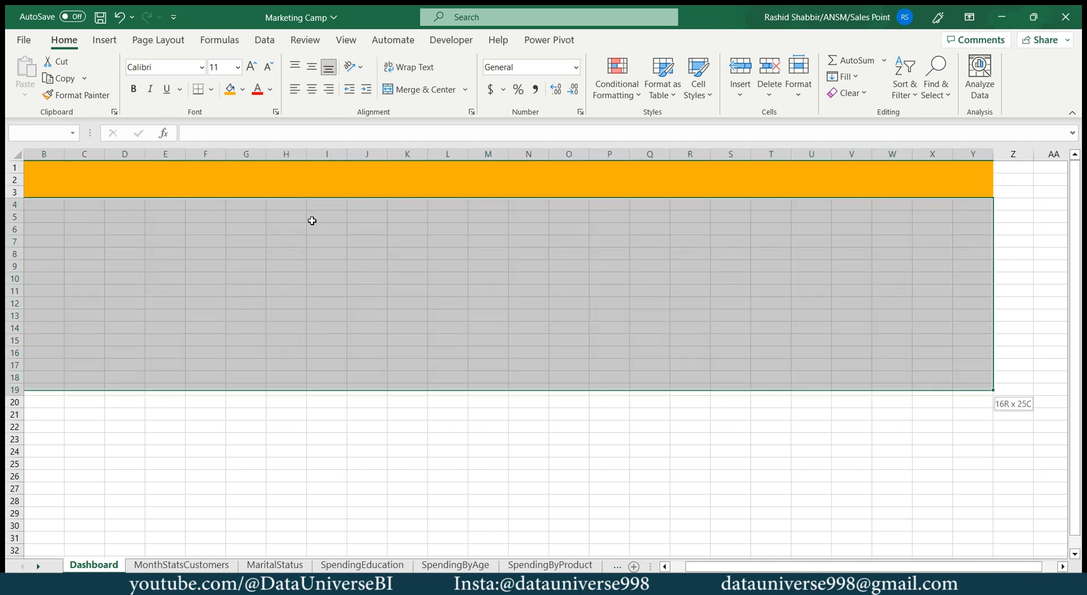
key(shift+Down)
key(shift+Down)
key(shift+Down)
key(shift+Down)
key(shift+Down)
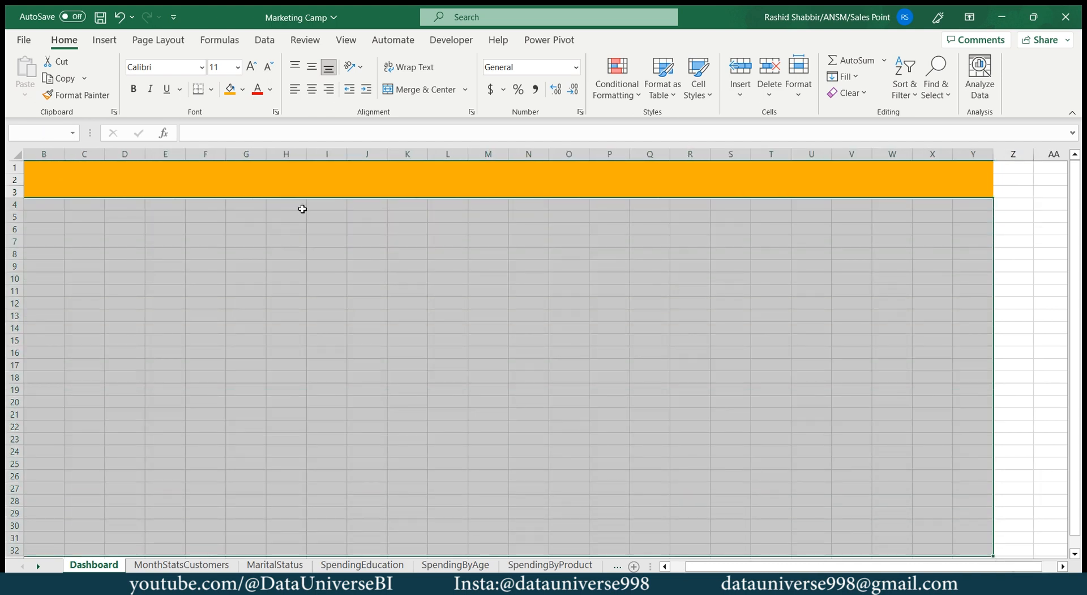
click(242, 88)
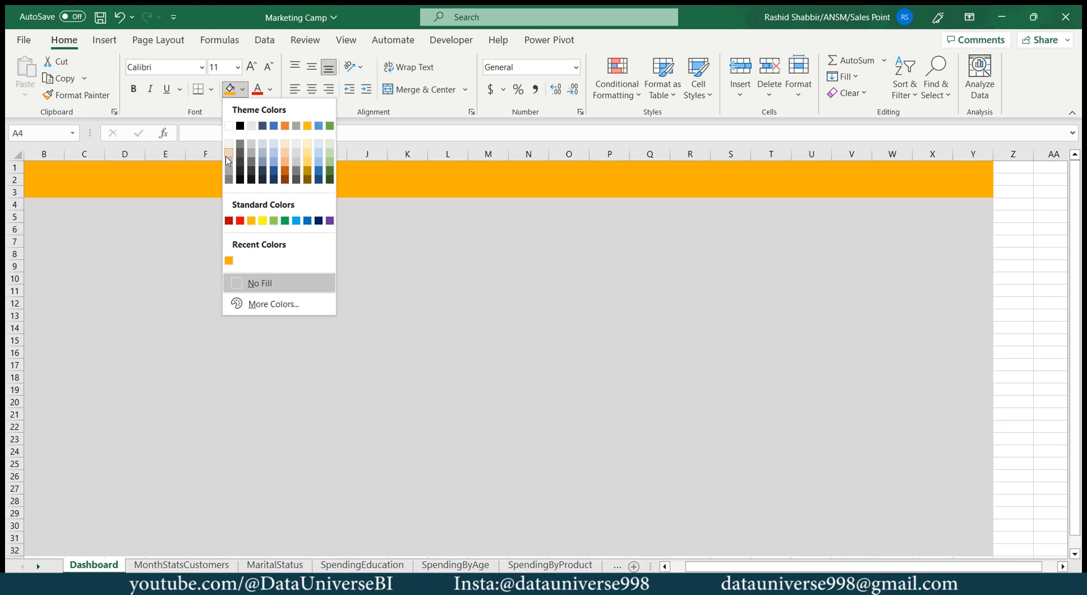
click(228, 154)
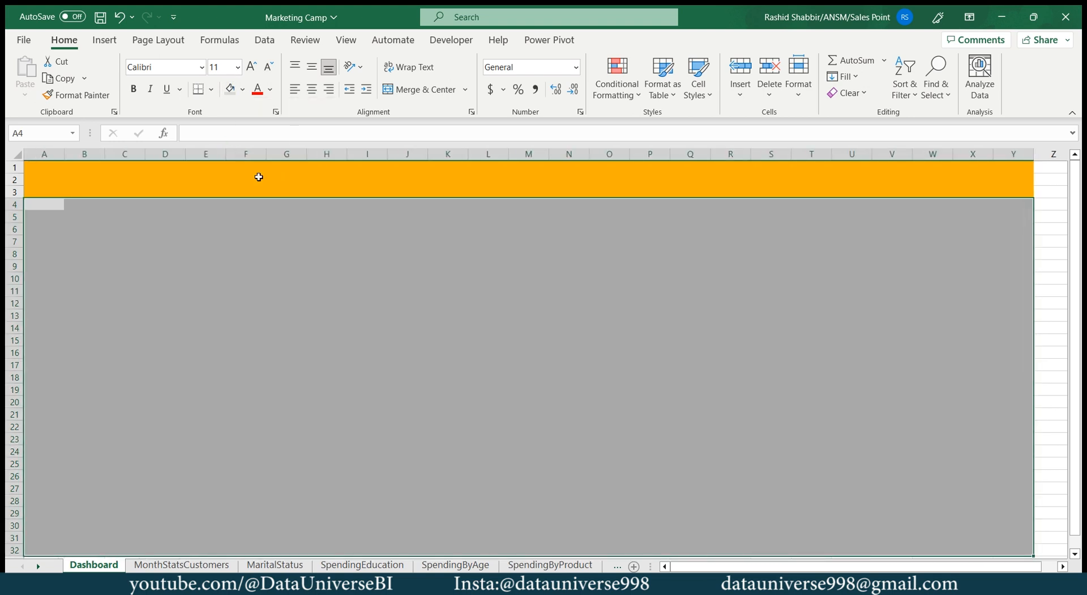
key(Left)
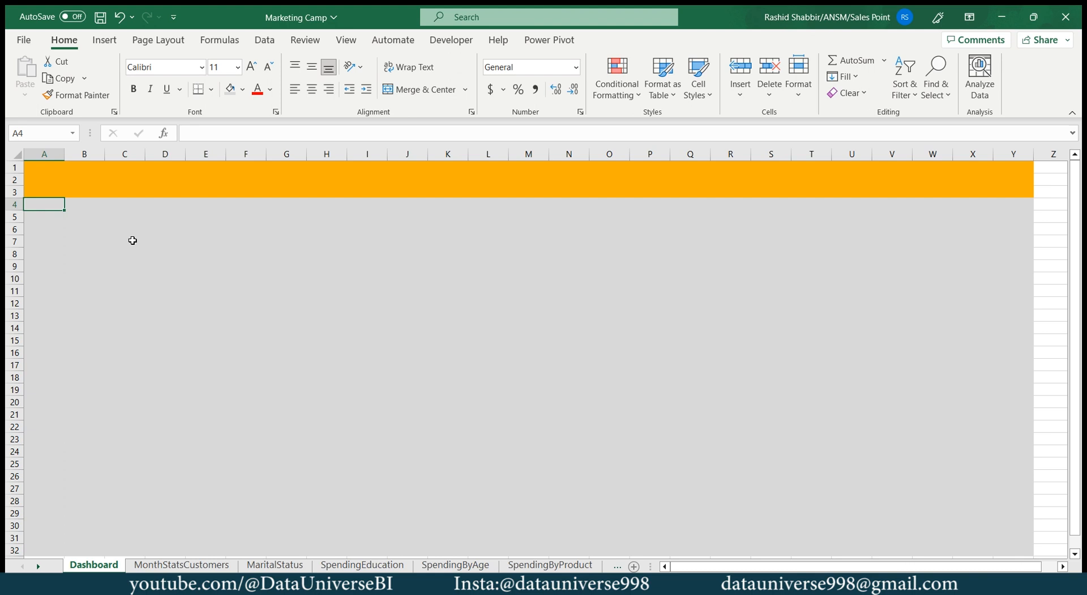
Transfer the Mode of Purchase pie chart to the Dashboard sheet and place it just below the header band, starting at column E
key(ctrl+Page_Down)
key(ctrl+Page_Down)
key(ctrl+Page_Down)
key(ctrl+Page_Down)
key(ctrl+Page_Down)
key(ctrl+Page_Down)
key(ctrl+Page_Down)
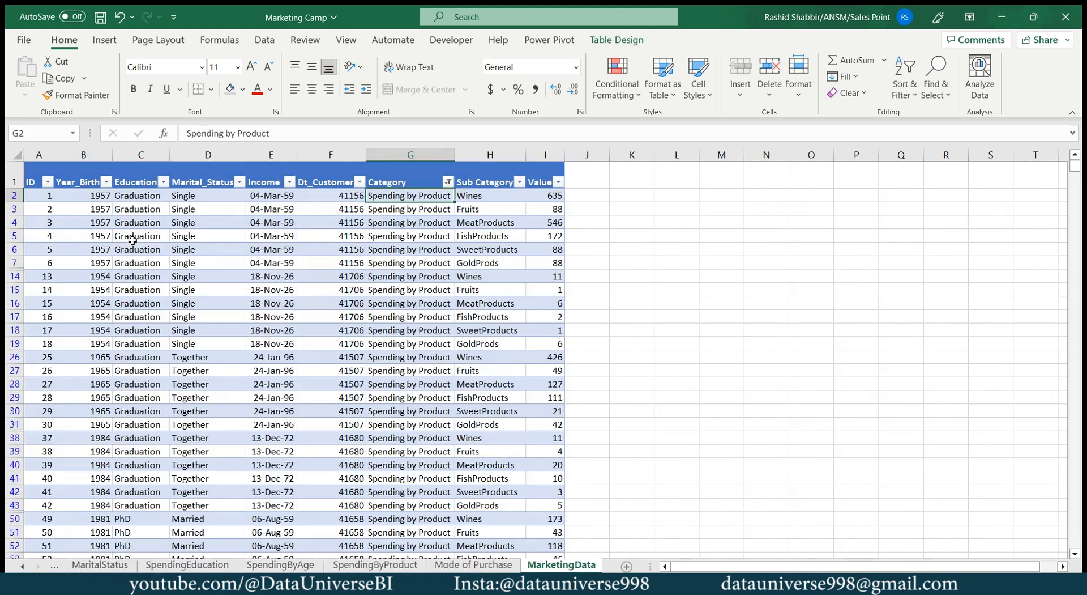
key(ctrl+Page_Up)
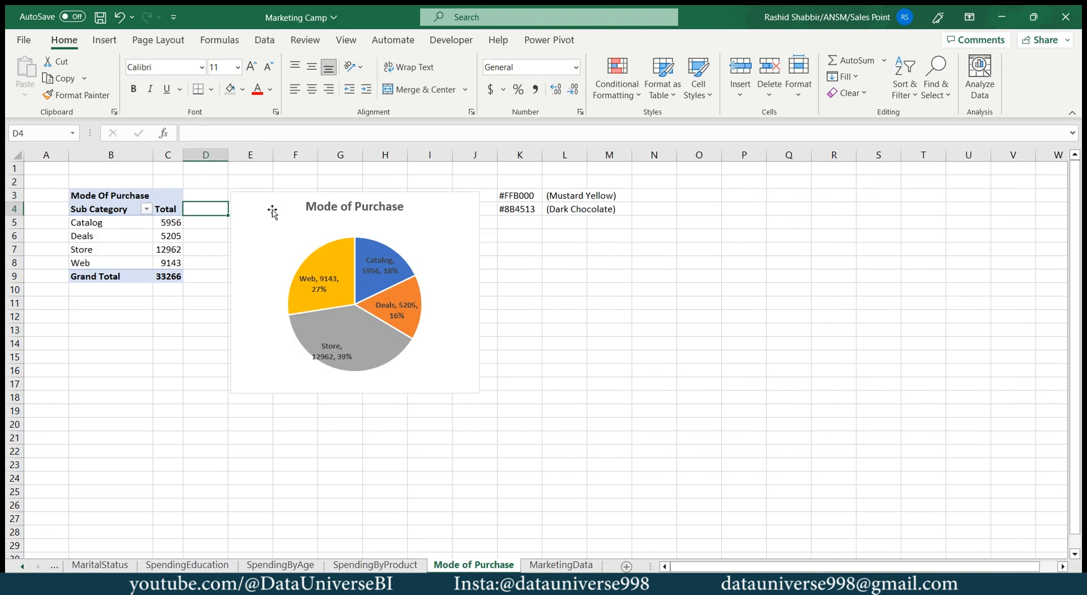
click(260, 205)
key(ctrl+Page_Up)
key(ctrl+Page_Up)
key(ctrl+Page_Up)
key(ctrl+Page_Up)
key(ctrl+Page_Up)
key(ctrl+Page_Up)
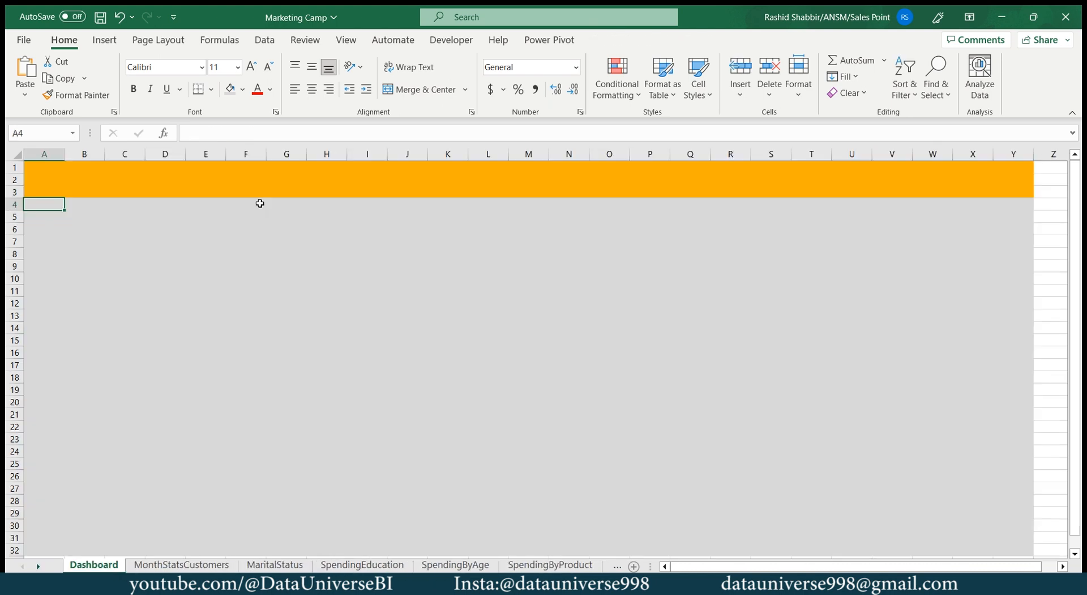
key(ctrl+v)
drag(74, 221, 239, 229)
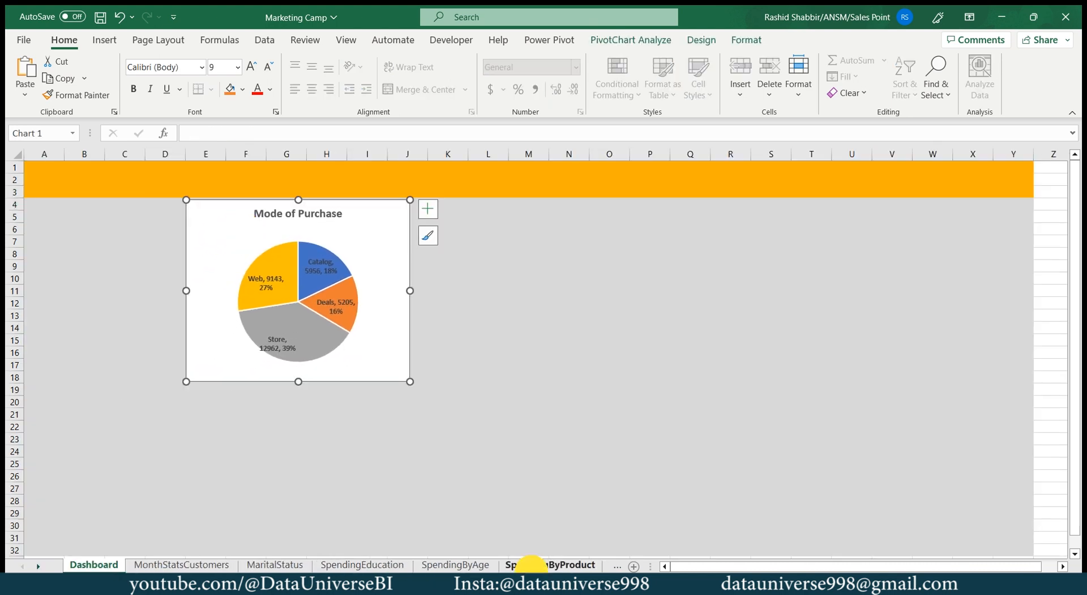
Move the Spending By Product chart to the Dashboard sheet and align it directly beside the Mode of Purchase chart
click(527, 564)
key(ctrl+Page_Down)
key(ctrl+Page_Down)
key(ctrl+Page_Up)
key(ctrl+Page_Up)
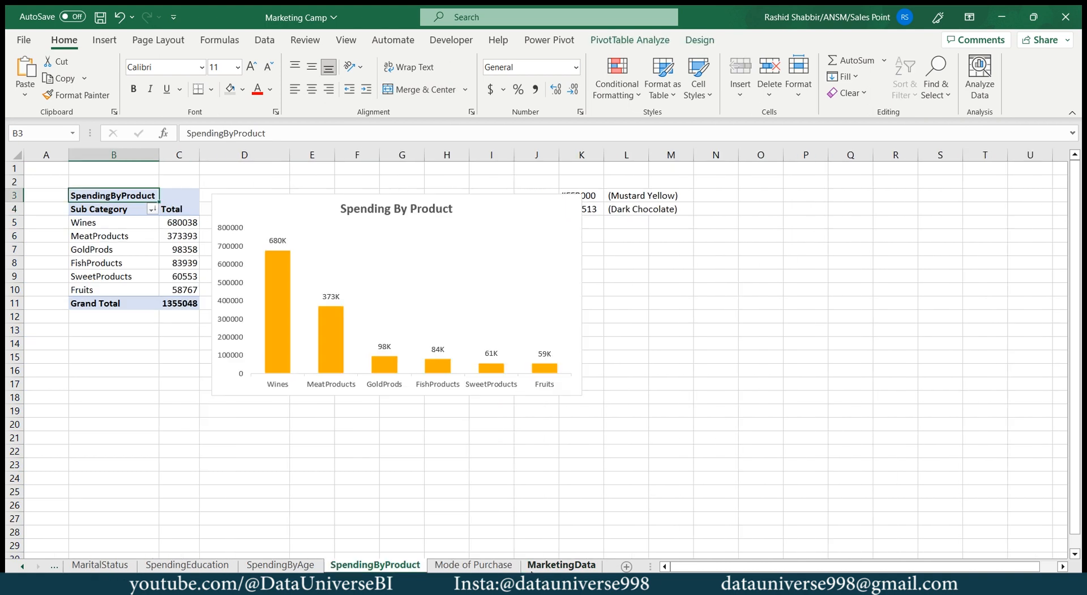
click(532, 208)
key(ctrl+x)
key(ctrl+Page_Up)
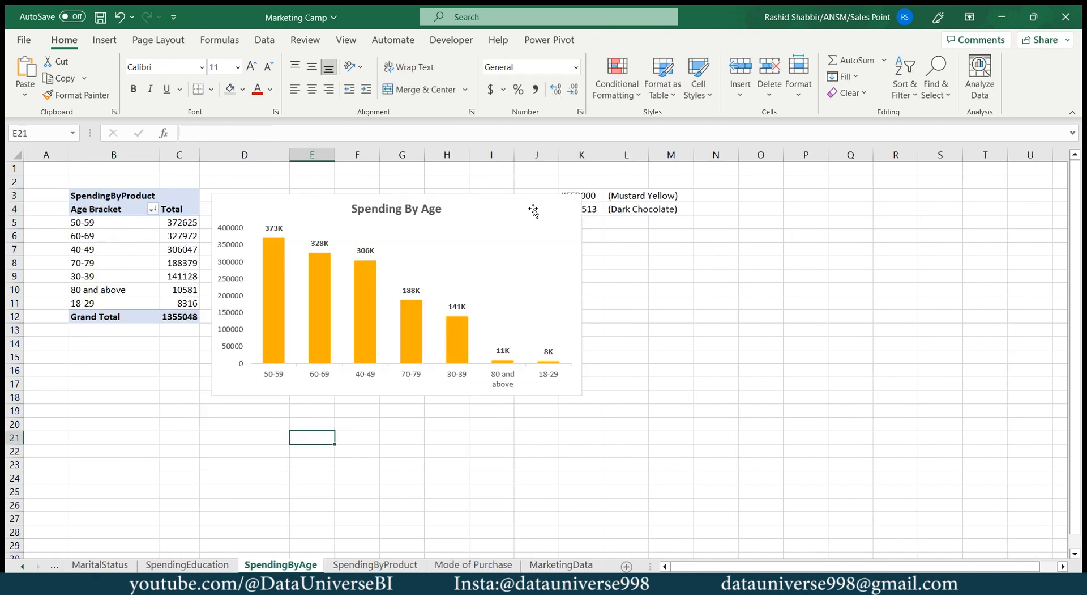
key(ctrl+Page_Up)
key(ctrl+Page_Up)
key(ctrl+Page_Up)
key(ctrl+Page_Up)
click(498, 243)
key(ctrl+v)
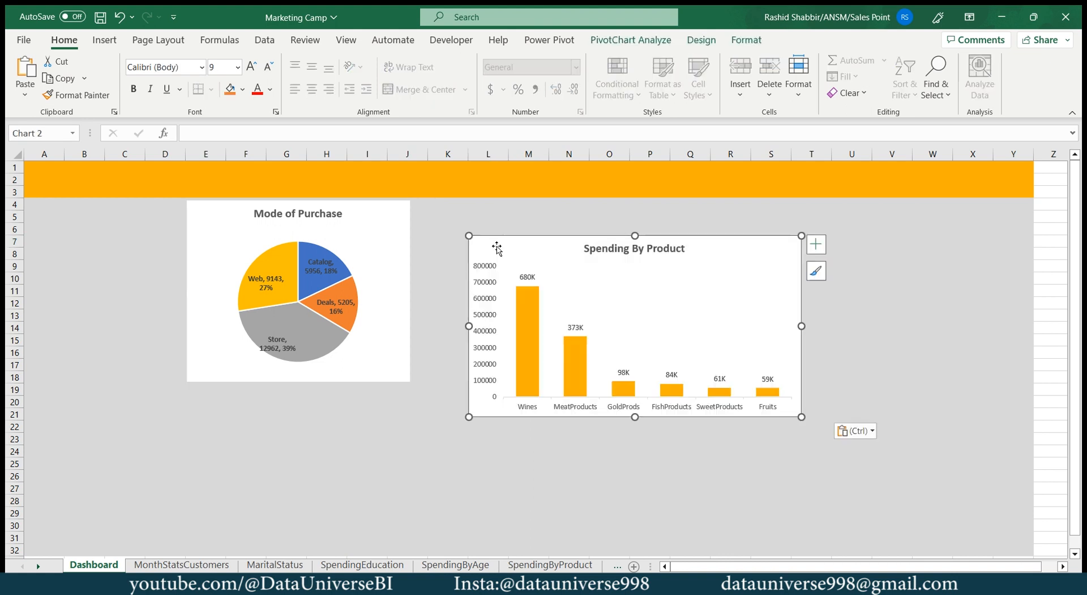
drag(500, 249, 469, 216)
Move the Spending By Age chart to the Dashboard sheet and align it directly beside the Spending By Product chart
click(560, 565)
key(ctrl+Page_Up)
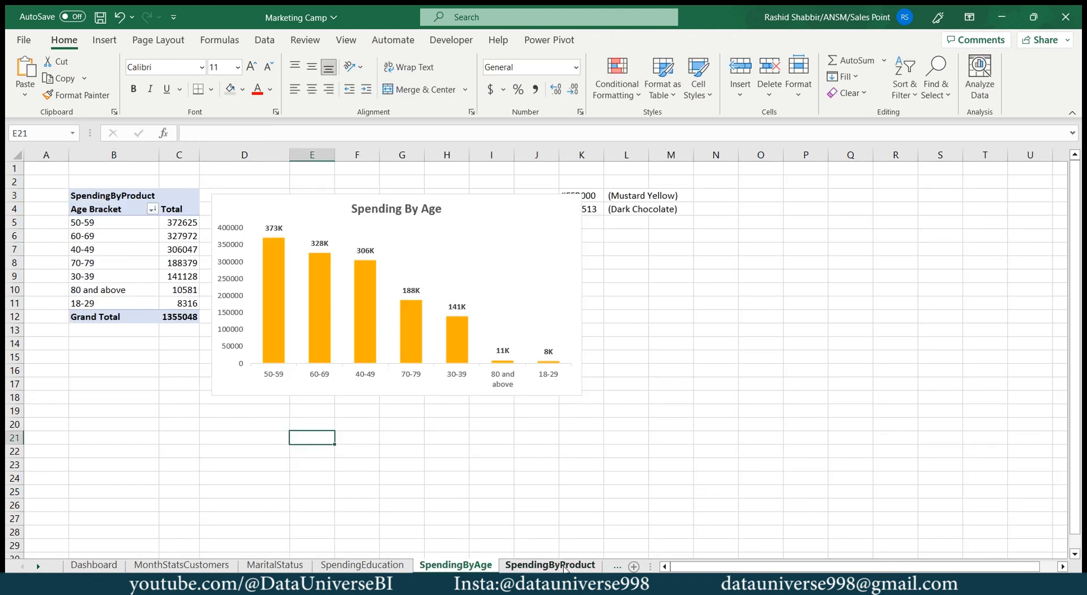
click(338, 215)
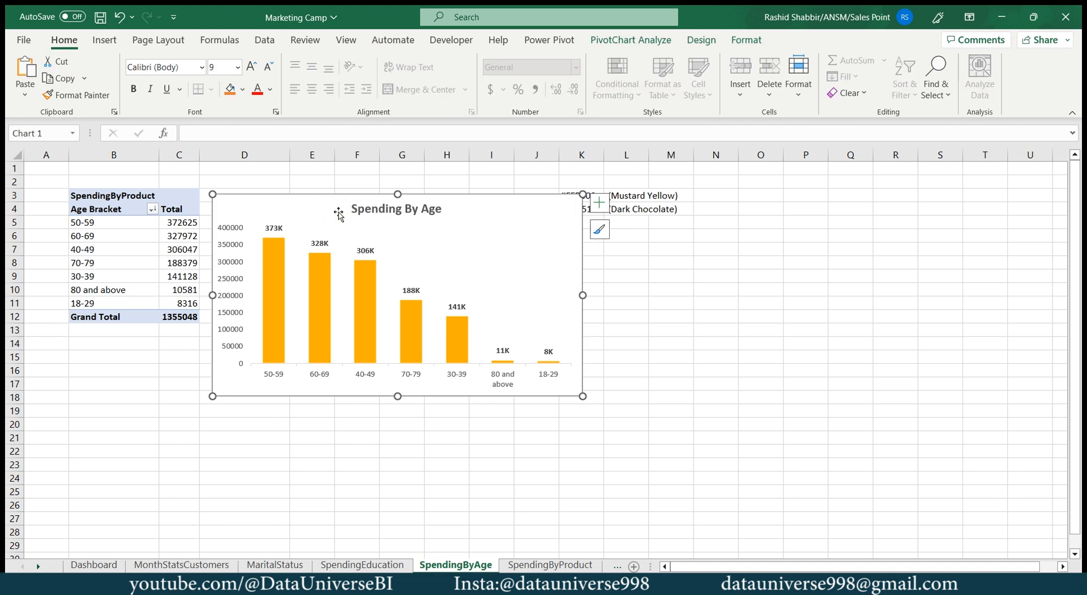
key(ctrl+x)
click(115, 564)
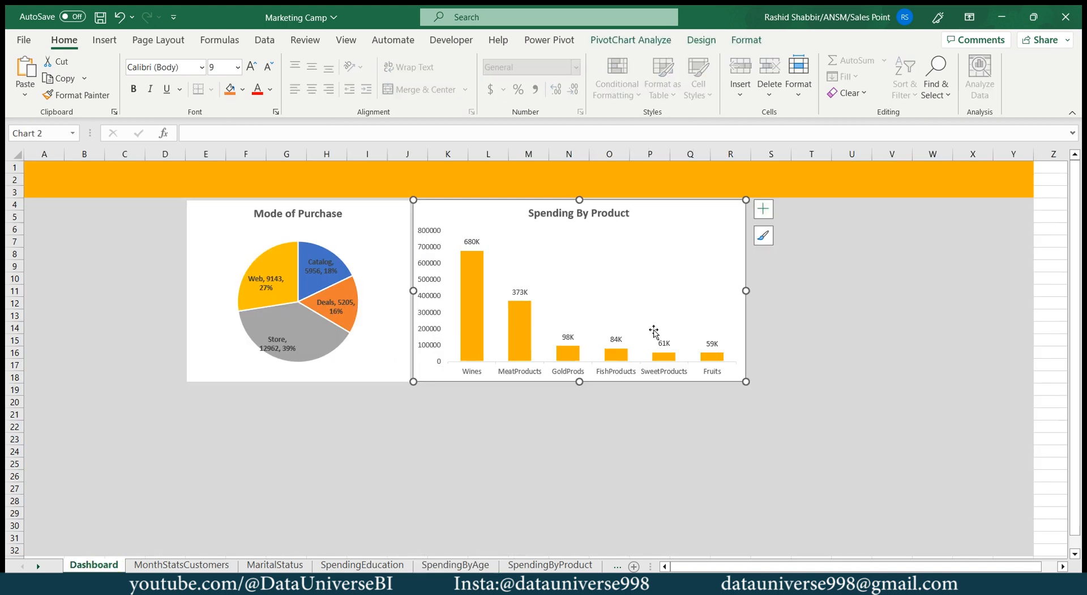
click(848, 338)
key(ctrl+v)
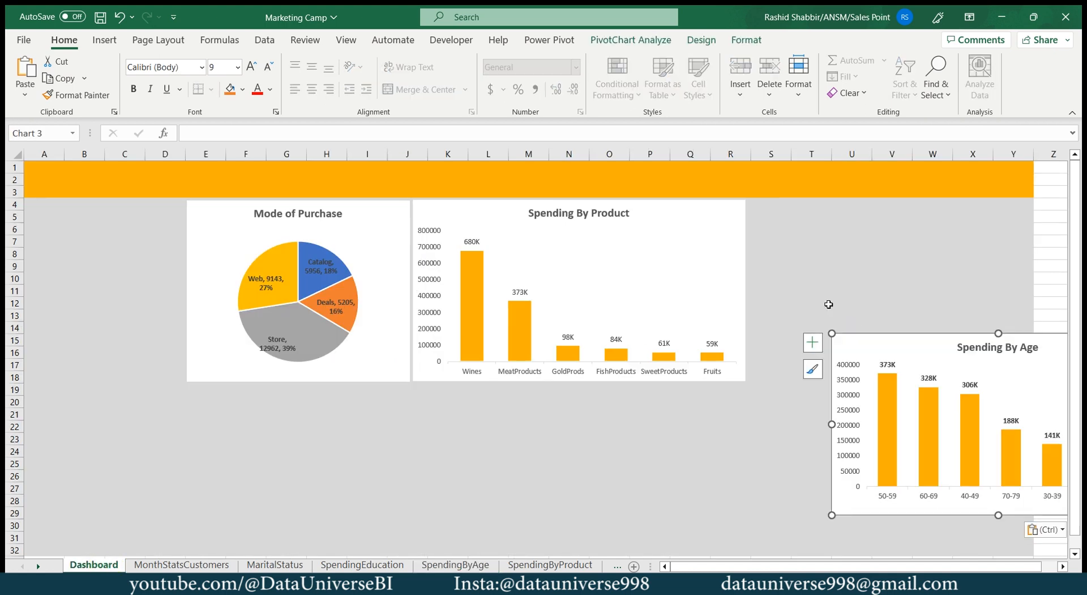
drag(903, 358, 819, 224)
click(303, 430)
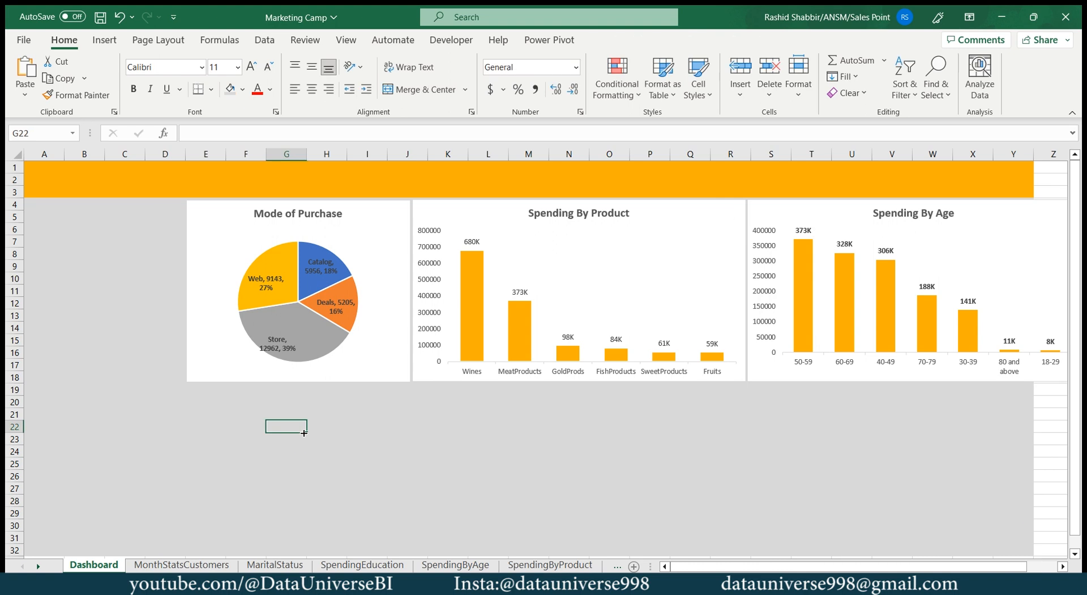
Move the Spending By Education chart from the SpendingEducation sheet to the Dashboard, directly below the Mode of Purchase chart
key(ctrl+Page_Down)
key(ctrl+Page_Down)
key(ctrl+Page_Down)
key(ctrl+Page_Down)
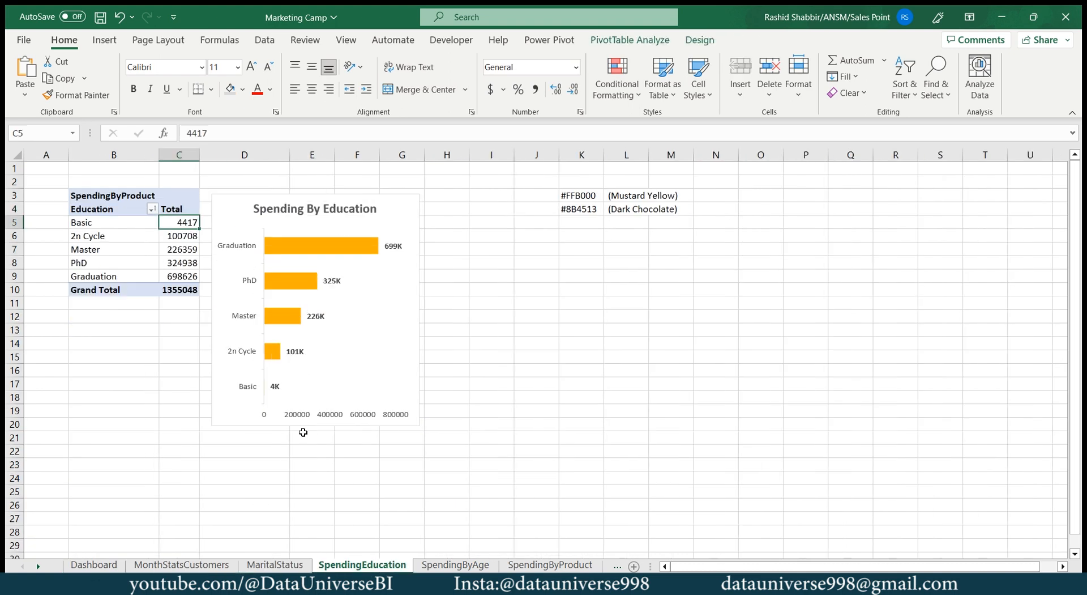
key(ctrl+Page_Up)
click(234, 212)
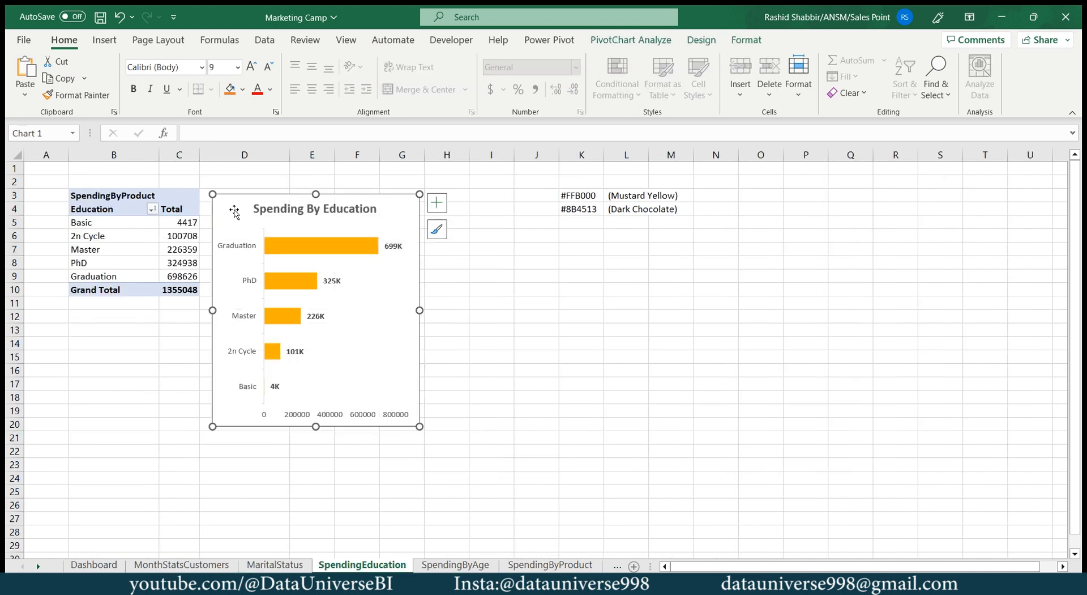
key(ctrl+x)
key(ctrl+Page_Up)
key(ctrl+Page_Up)
key(ctrl+Page_Up)
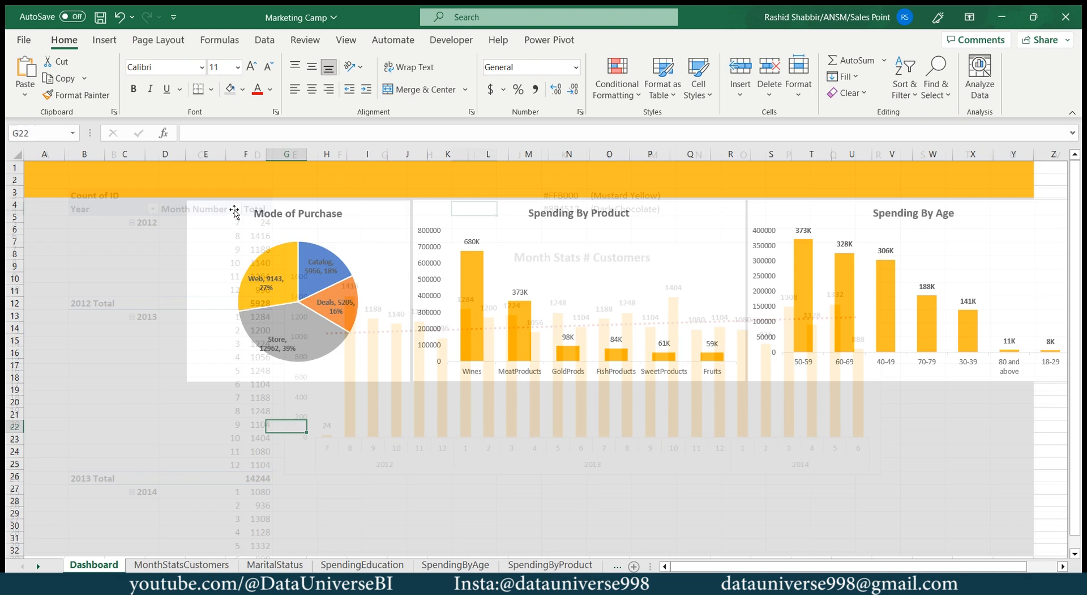
key(ctrl+v)
drag(262, 425, 222, 401)
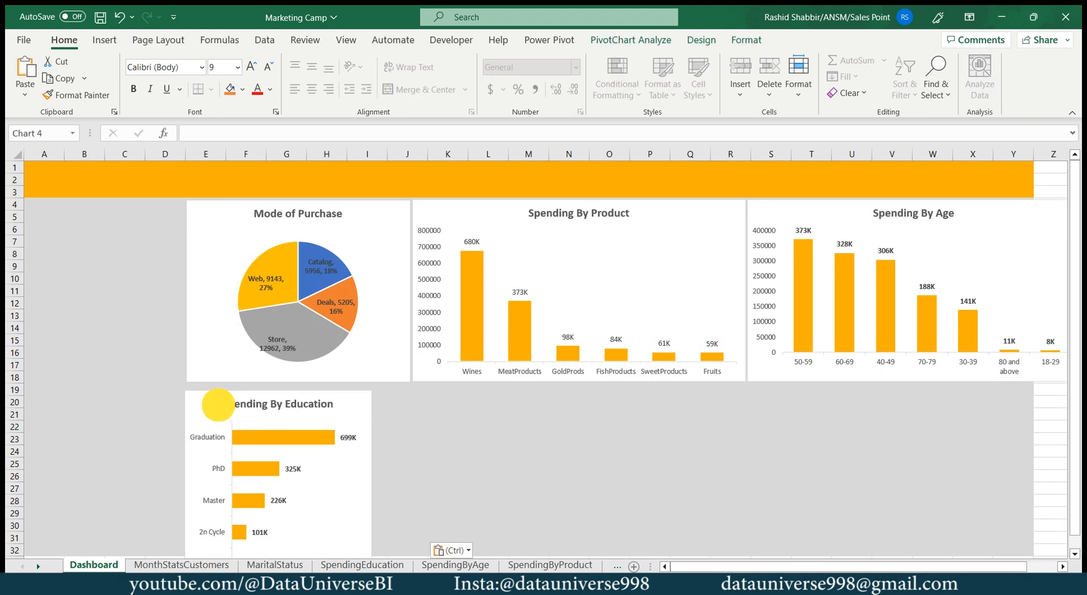
click(413, 504)
Move the bar chart on the MaritalStatus sheet to the Dashboard and align it directly beside the Spending By Education chart
key(ctrl+Page_Down)
key(ctrl+Page_Down)
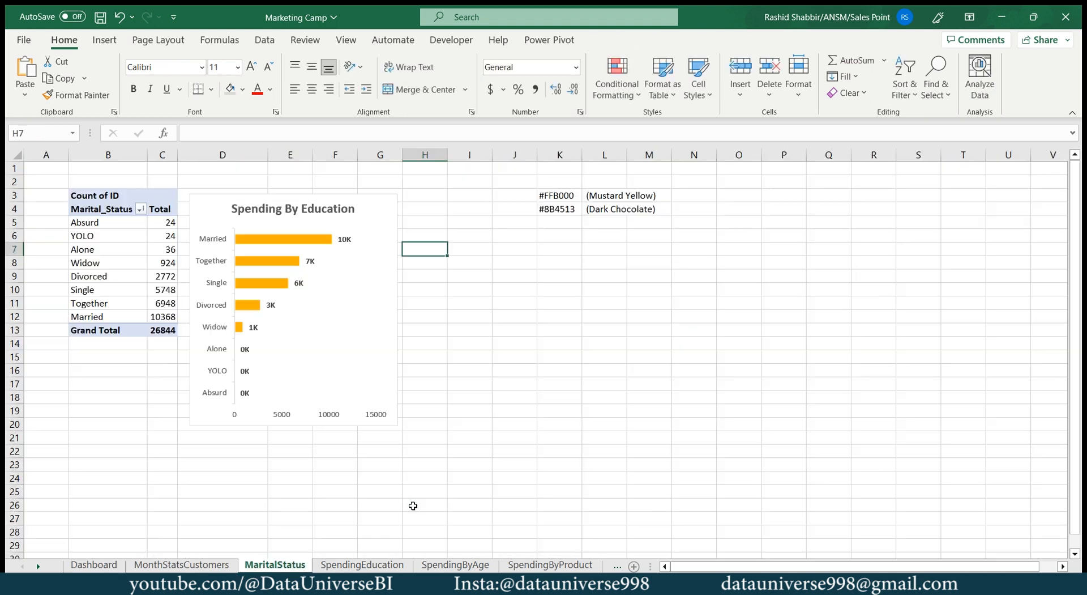
key(ctrl+Page_Down)
key(ctrl+Page_Up)
click(213, 194)
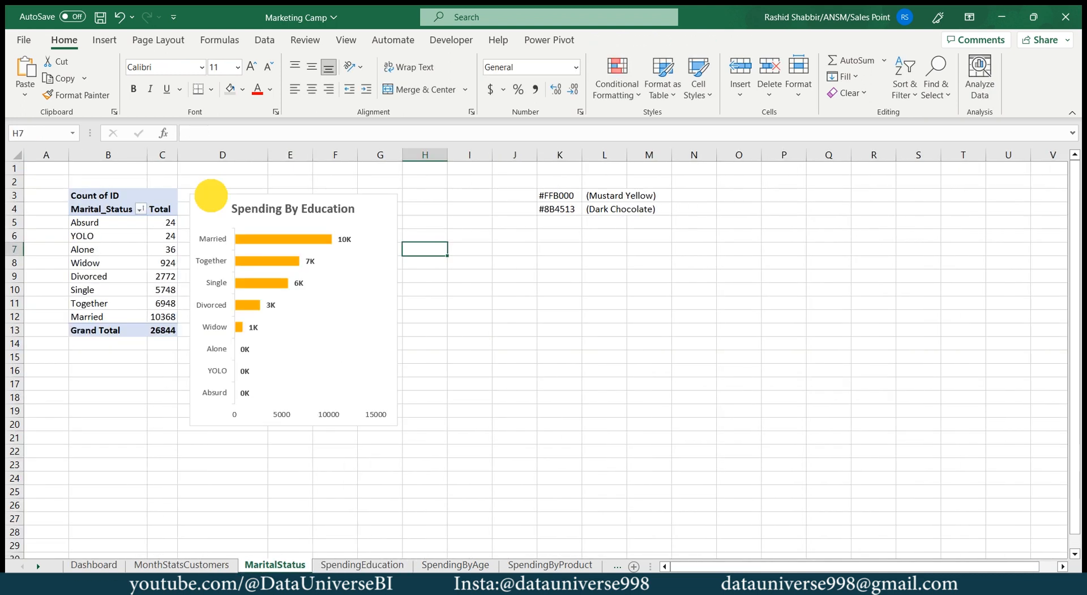
key(ctrl+x)
key(ctrl+Page_Up)
key(ctrl+Page_Up)
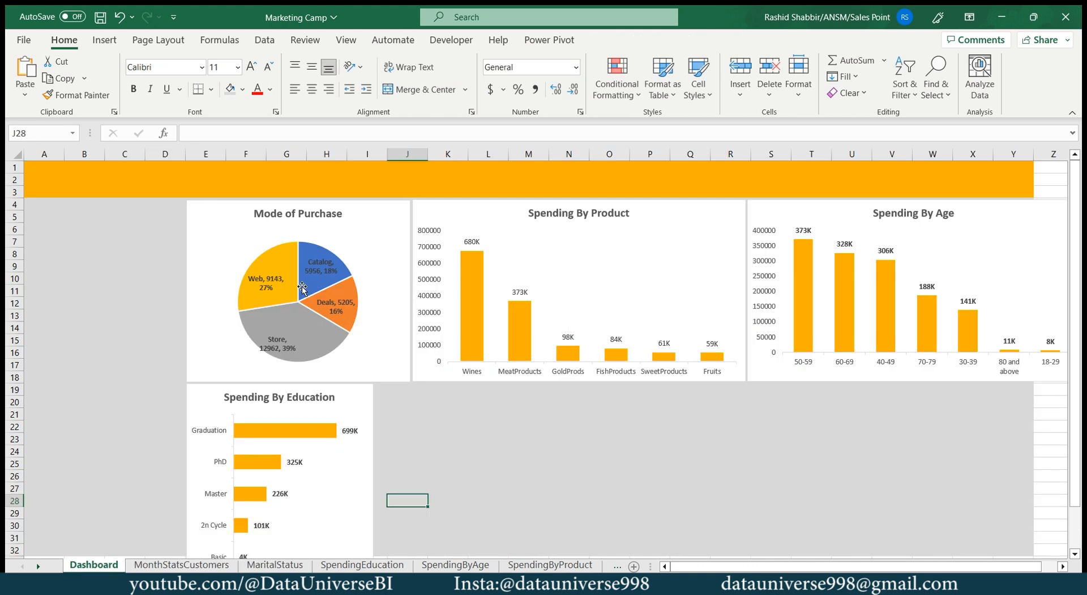
click(447, 414)
key(ctrl+v)
drag(441, 413, 402, 396)
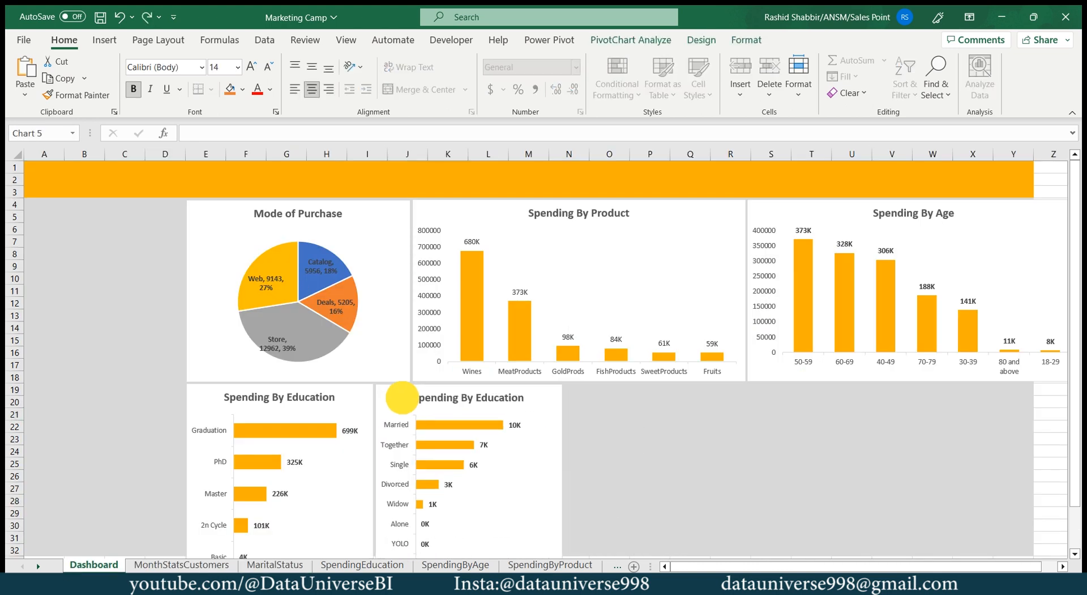
click(619, 463)
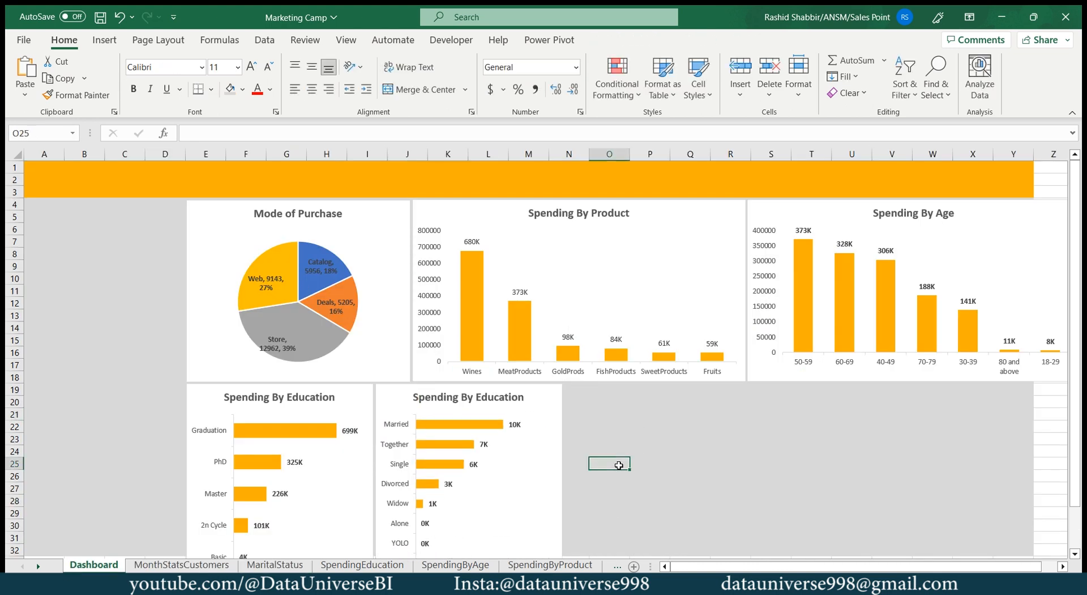
Move the Month Stats # Customers chart to the Dashboard, directly below Spending By Age and beside the marital status chart
key(ctrl+Page_Down)
click(456, 246)
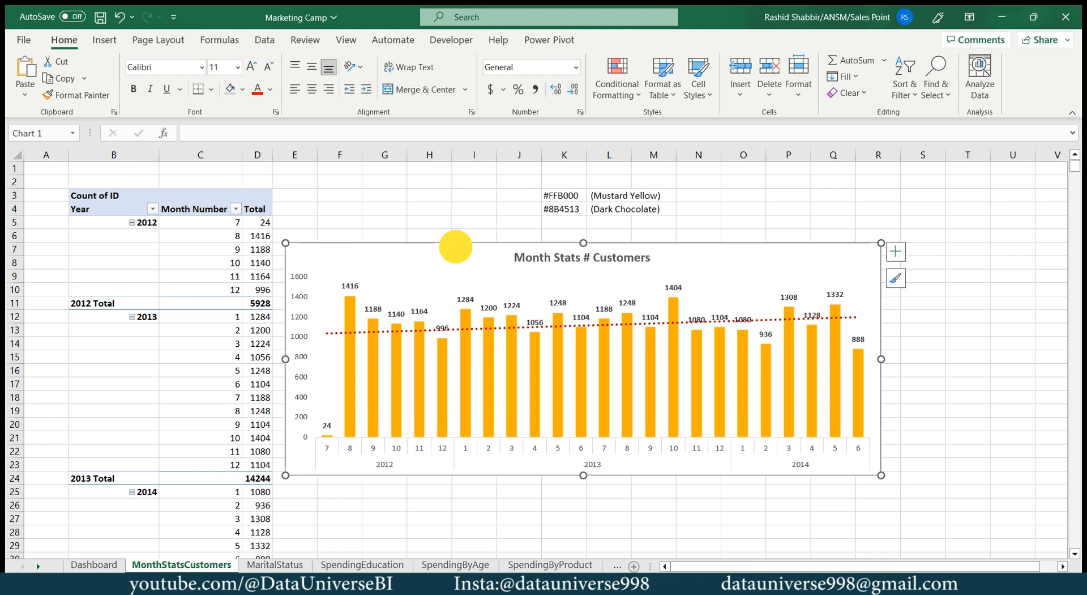
key(ctrl+x)
key(ctrl+Page_Up)
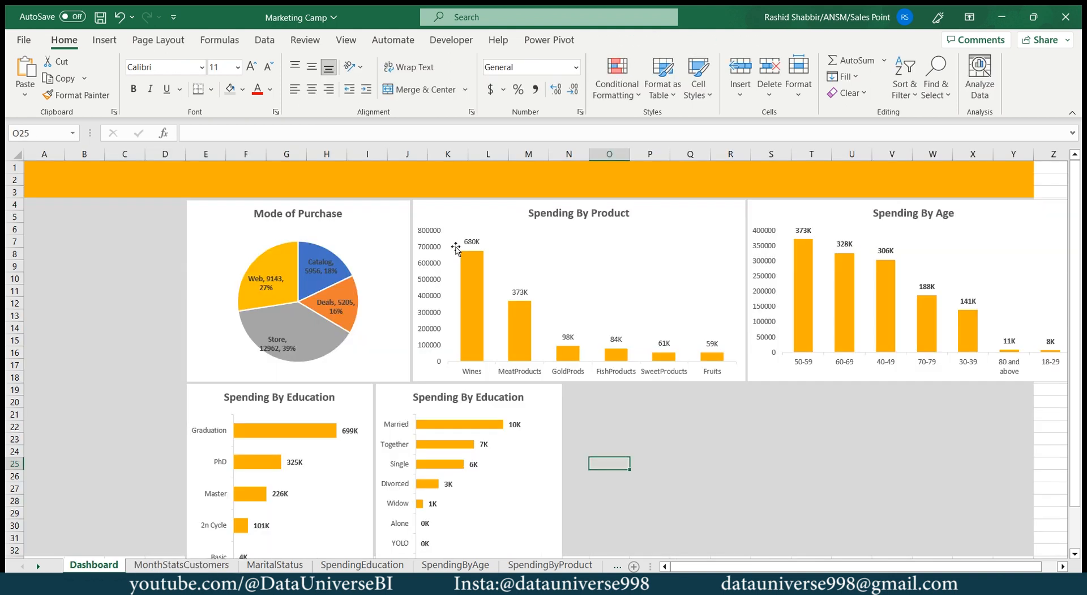
click(654, 434)
key(ctrl+F1)
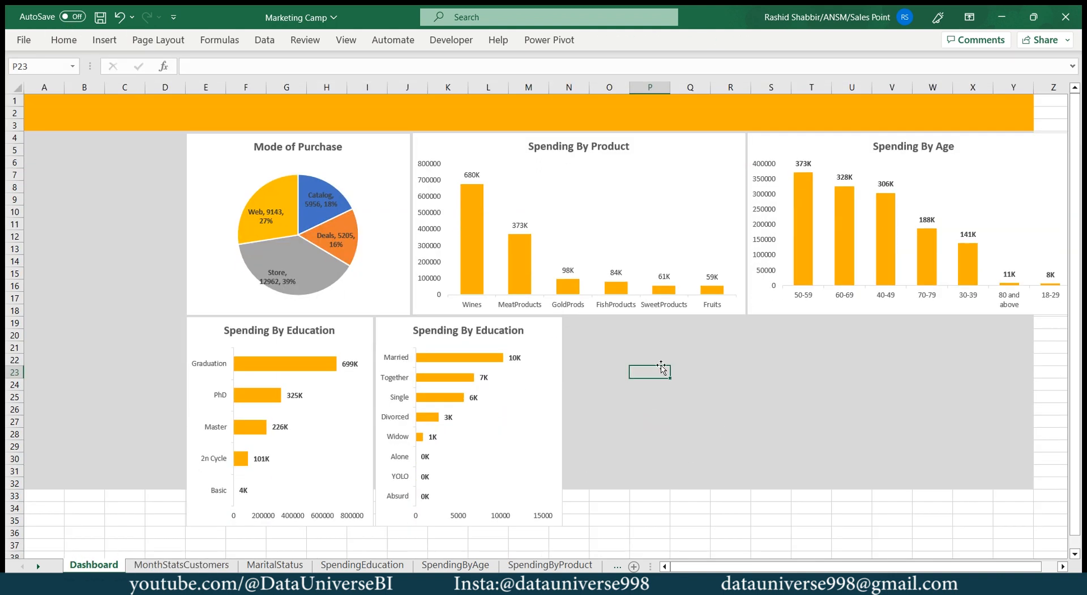
key(ctrl+v)
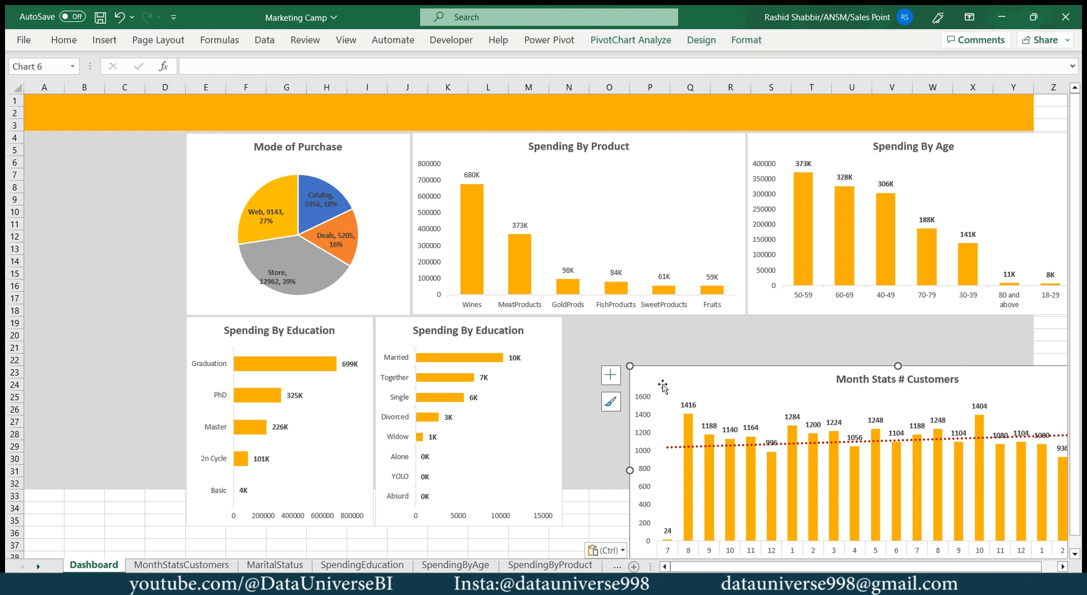
drag(664, 386, 598, 337)
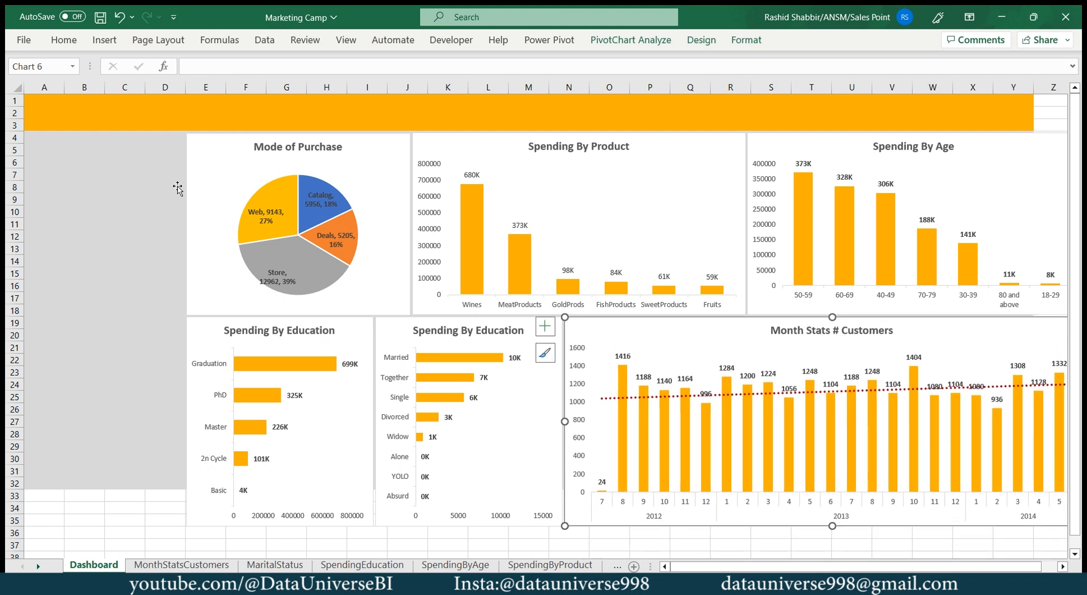
Insert a blank column before column A of the Dashboard and narrow it to a slim margin
click(45, 87)
key(ctrl+shift+plus)
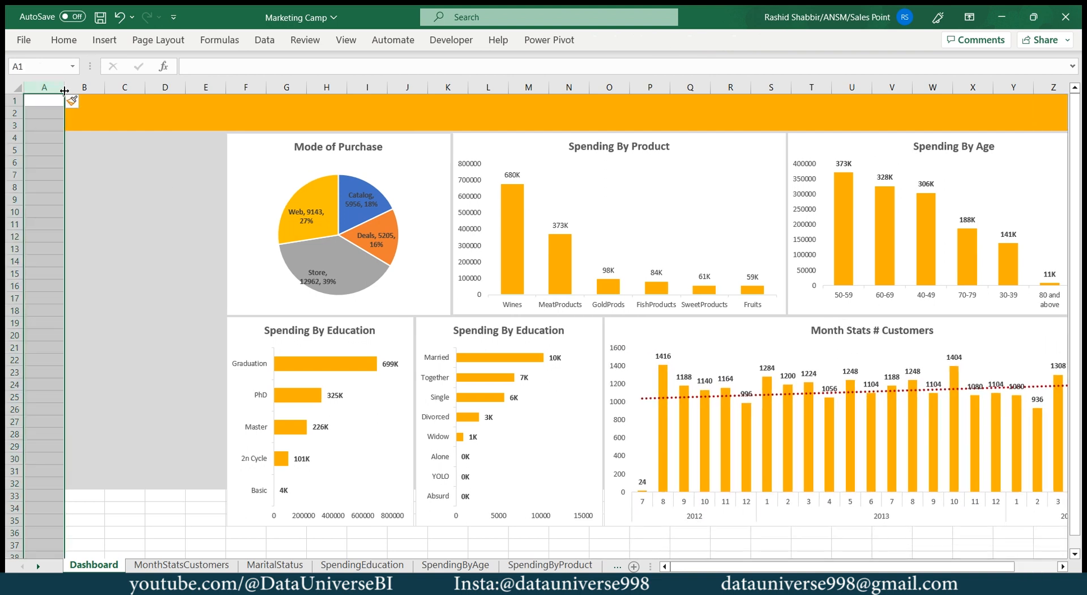
drag(64, 90, 37, 91)
click(55, 147)
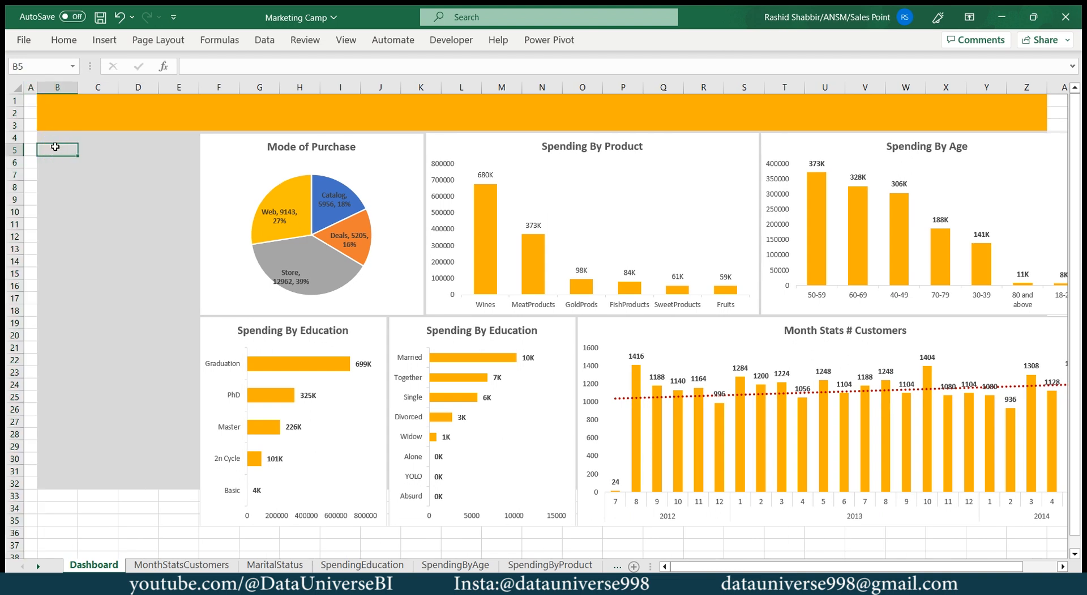
Select all six Dashboard charts and nudge them together leftward until they start at column E
click(255, 151)
ctrl+click(485, 143)
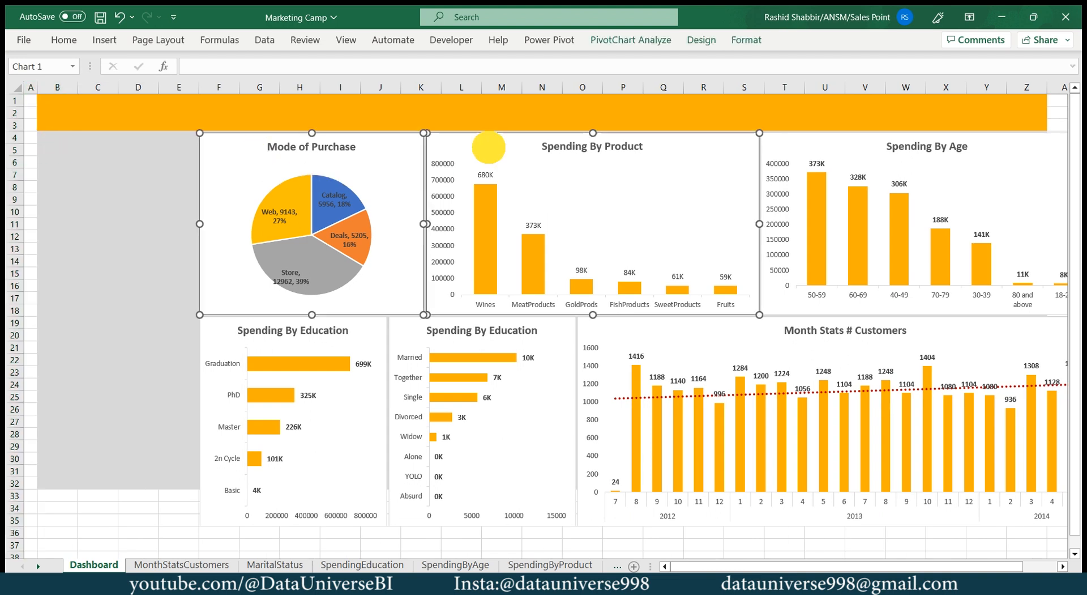
ctrl+click(836, 163)
ctrl+click(673, 323)
ctrl+click(481, 329)
ctrl+click(372, 326)
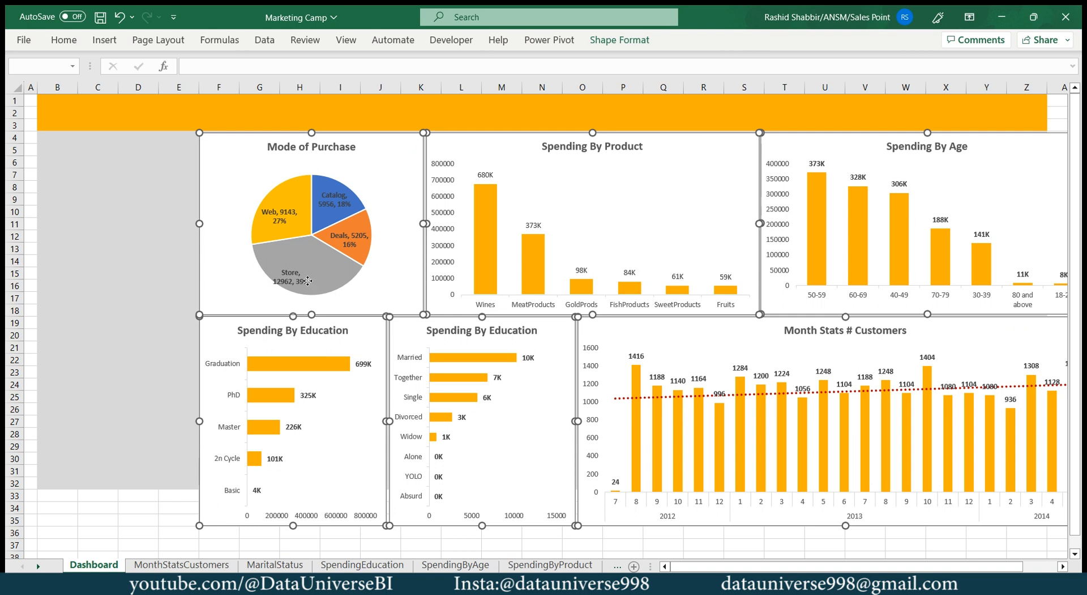
key(Left)
key(Left)
key(Left)
key(Left)
key(Left)
key(Left)
key(Left)
key(Left)
key(Left)
key(Left)
key(Left)
key(Left)
key(Left)
key(Left)
key(Left)
key(Left)
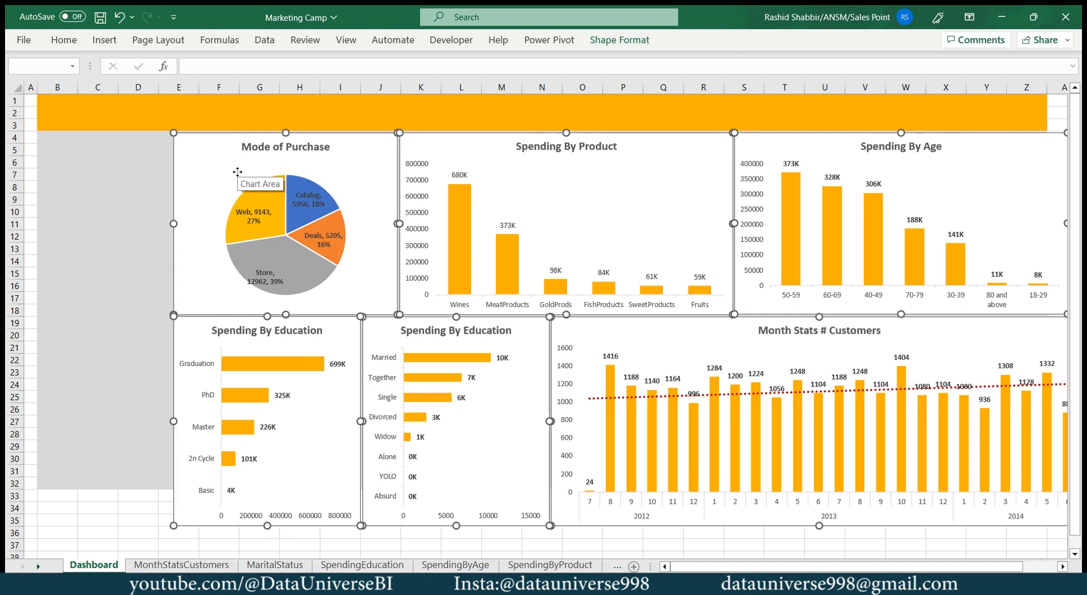
click(156, 223)
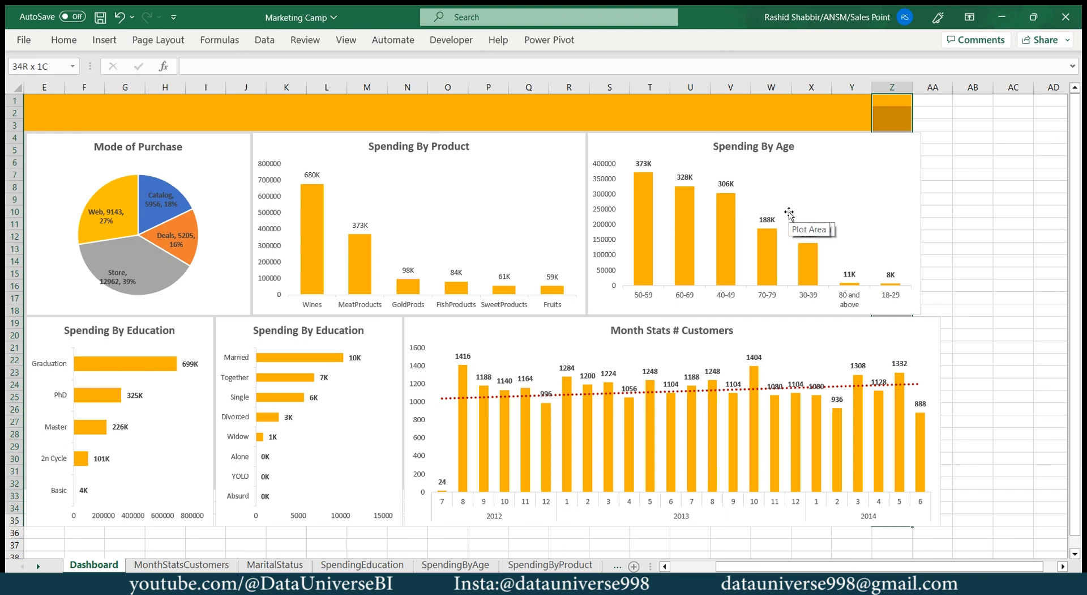
Extend the orange header and gray background through column AA by copying the formatting of column Z, rows 1 to 32
key(shift+Up)
key(shift+Up)
key(shift+Right)
key(ctrl+v)
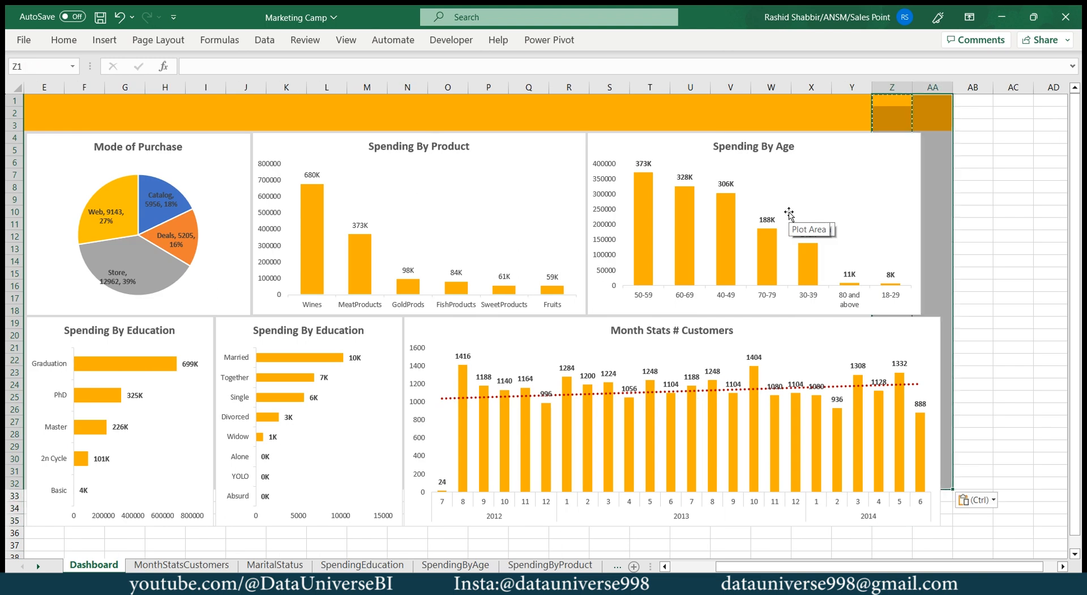
key(Escape)
key(Down)
key(Down)
key(Down)
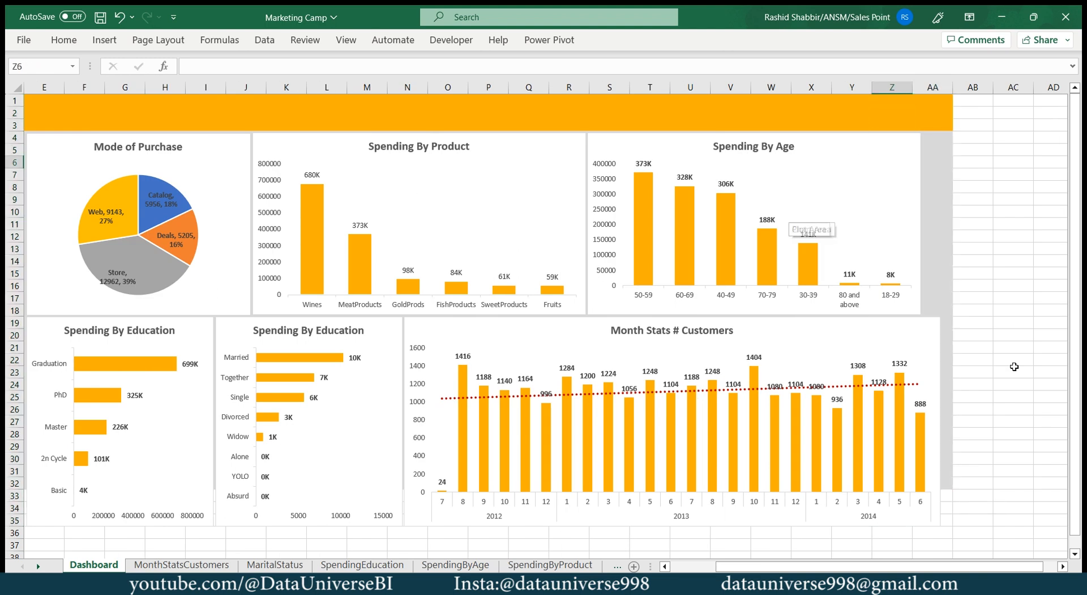
Narrow the Month Stats # Customers chart so its right edge lines up with the Spending By Age chart
click(904, 335)
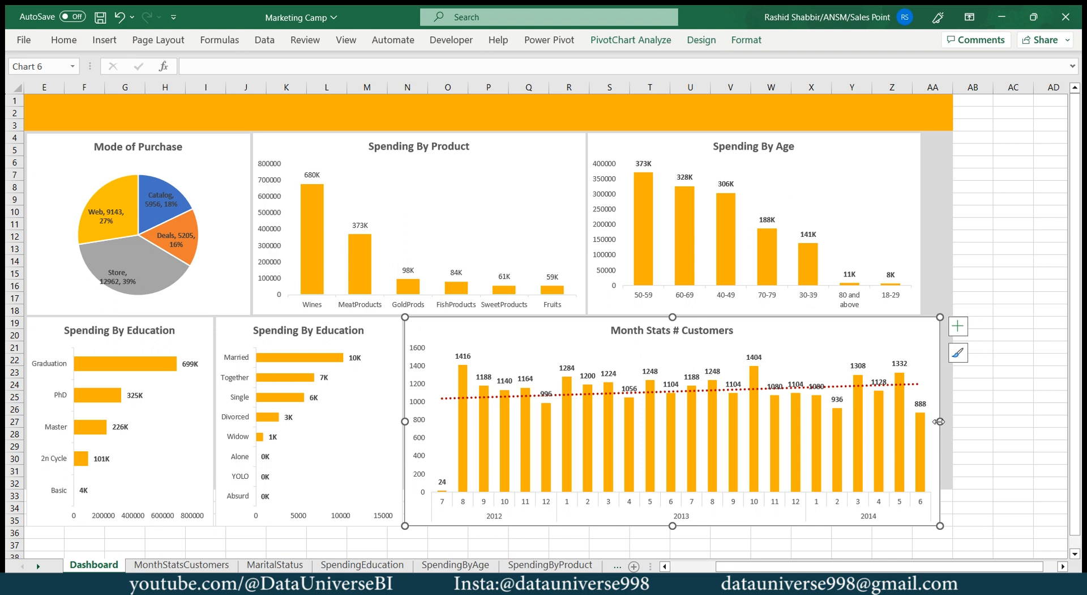
drag(938, 422, 920, 421)
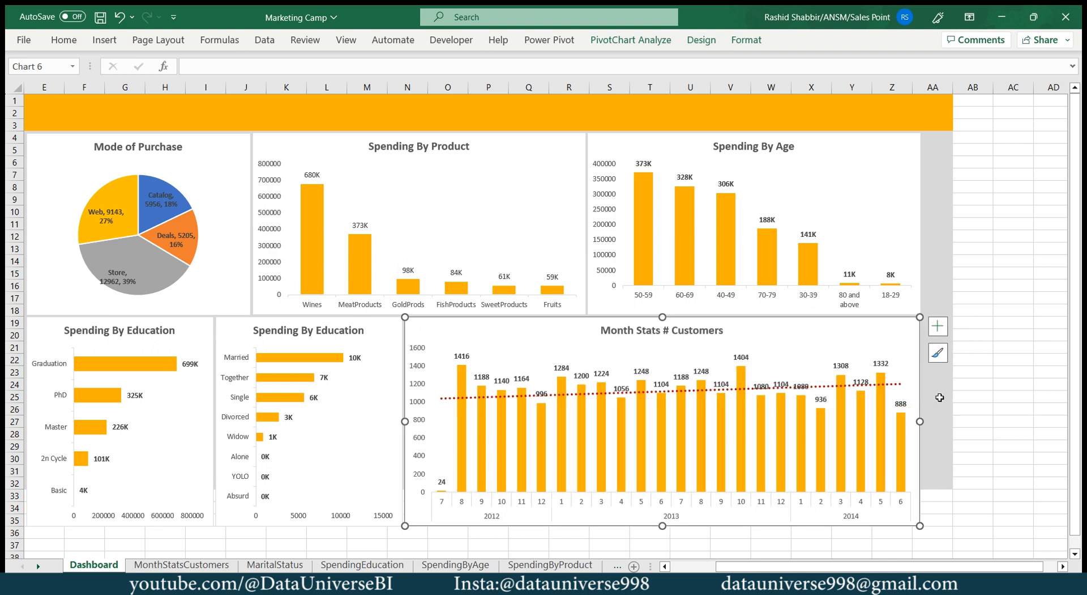
click(939, 397)
Extend the gray background down through row 36 by copying row 32 from column B to AA onto the rows below
key(Home)
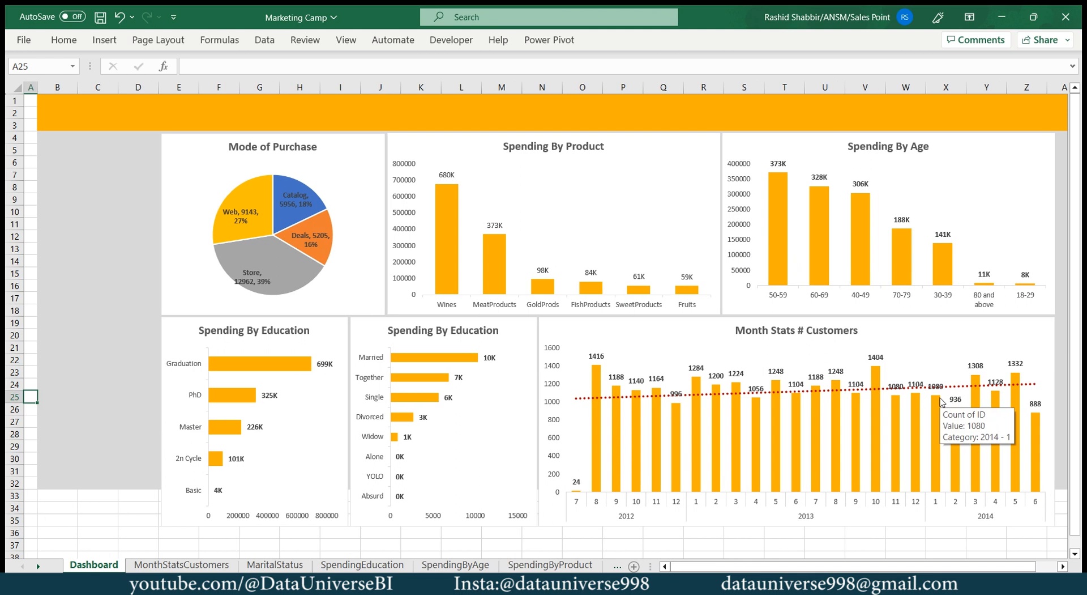
key(Down)
key(Down)
key(Down)
key(Down)
key(Down)
key(Down)
key(Down)
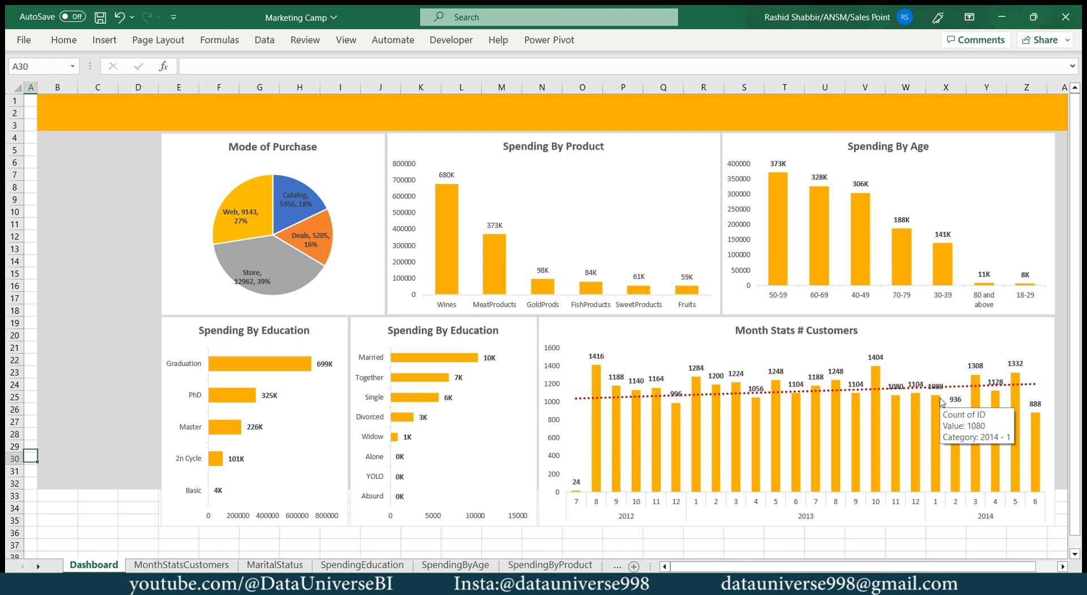
key(Right)
key(shift+Right)
key(shift+Right)
key(shift+Right)
key(shift+Right)
key(shift+Right)
key(shift+Right)
key(shift+Right)
key(shift+Right)
key(shift+Right)
key(shift+Right)
key(shift+Right)
key(shift+Right)
key(shift+Right)
key(shift+Right)
key(shift+Right)
key(shift+Right)
key(shift+Right)
key(shift+Right)
key(shift+Right)
key(shift+Right)
key(shift+Right)
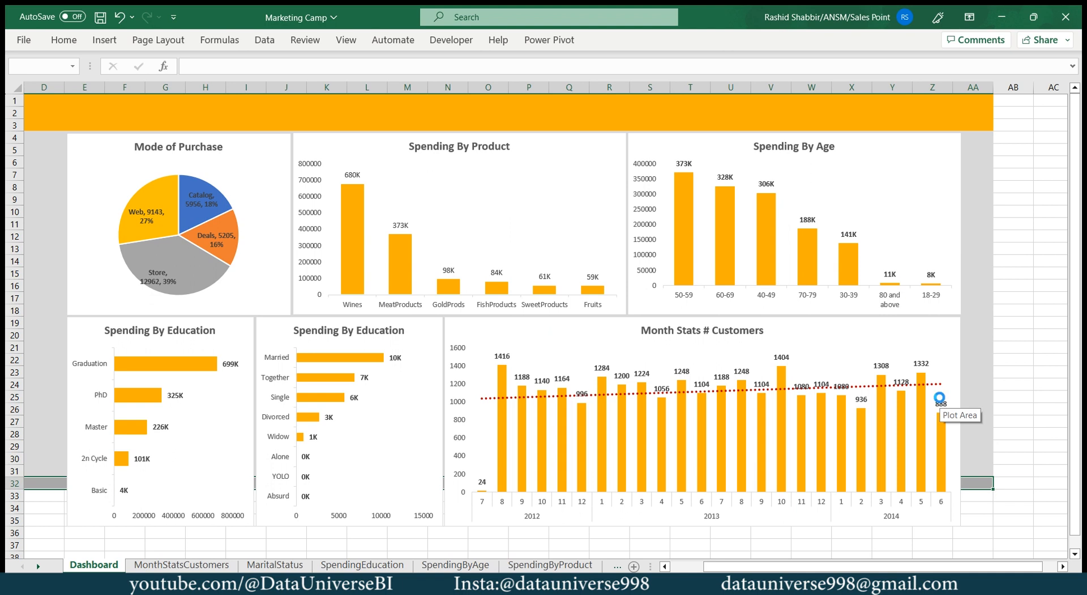
key(shift+Down)
key(shift+Down)
key(shift+Down)
key(shift+Down)
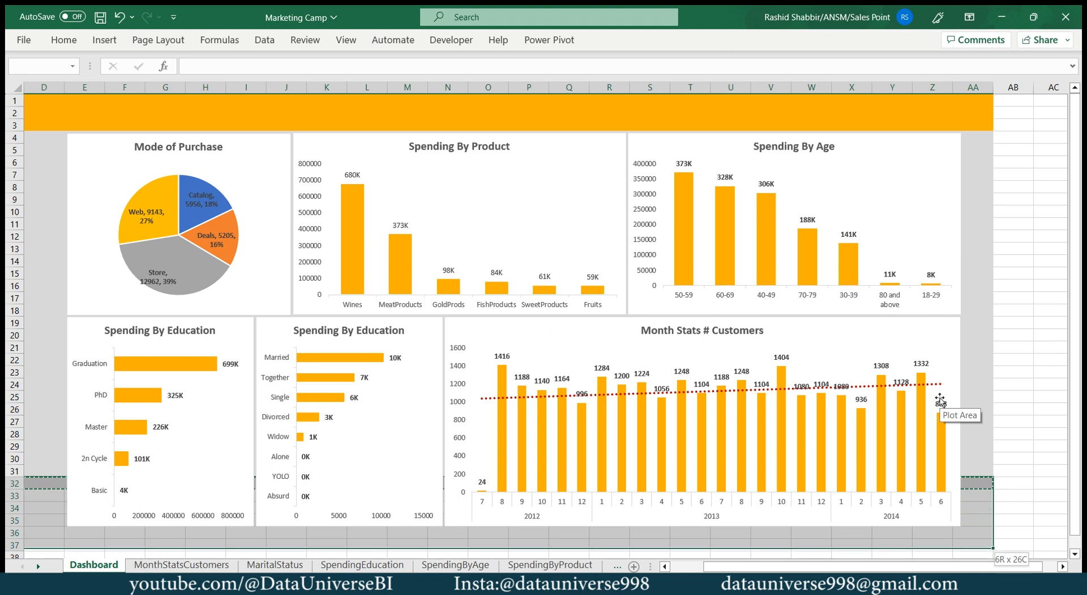
key(ctrl+v)
key(Escape)
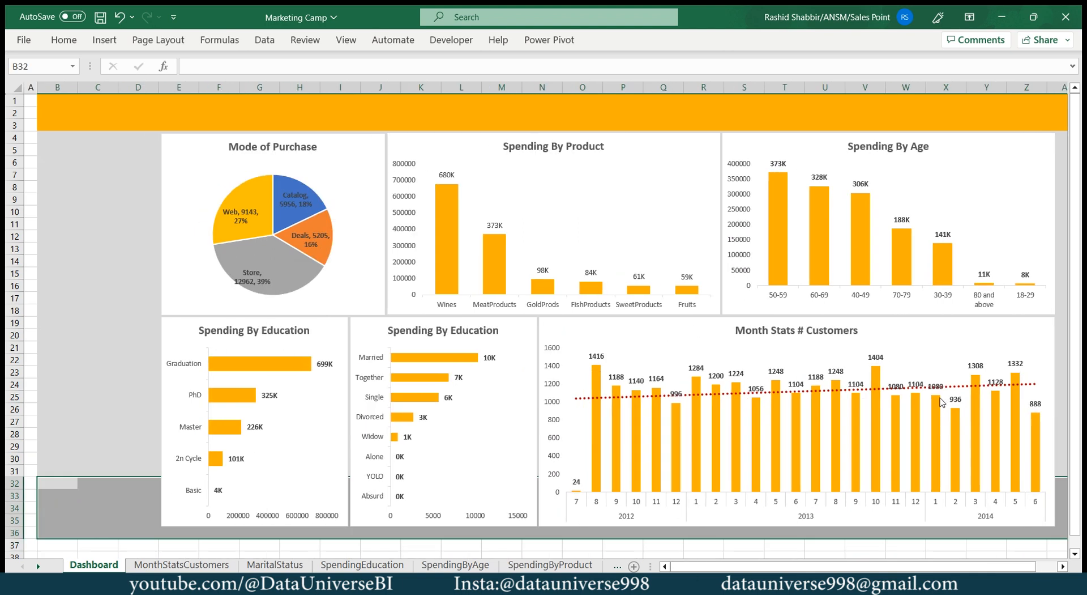
key(Left)
key(Right)
key(ctrl+Up)
key(Right)
key(Down)
key(Down)
key(Down)
key(Down)
key(Down)
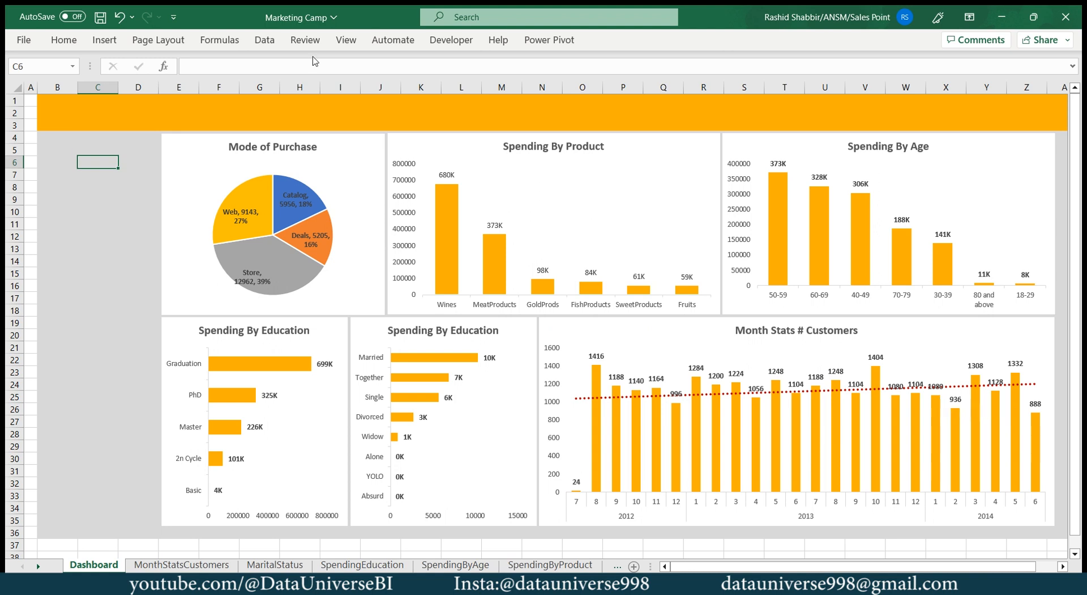
Insert a text box over the orange header band from column C to G with the text "Marketing Campaign Results"
click(104, 39)
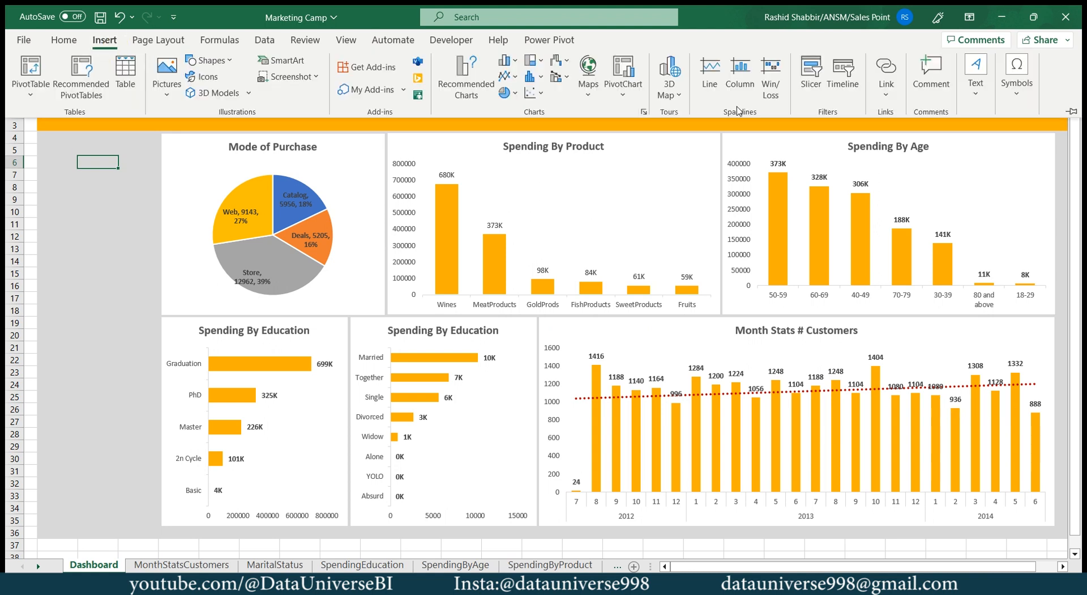
click(976, 96)
click(980, 96)
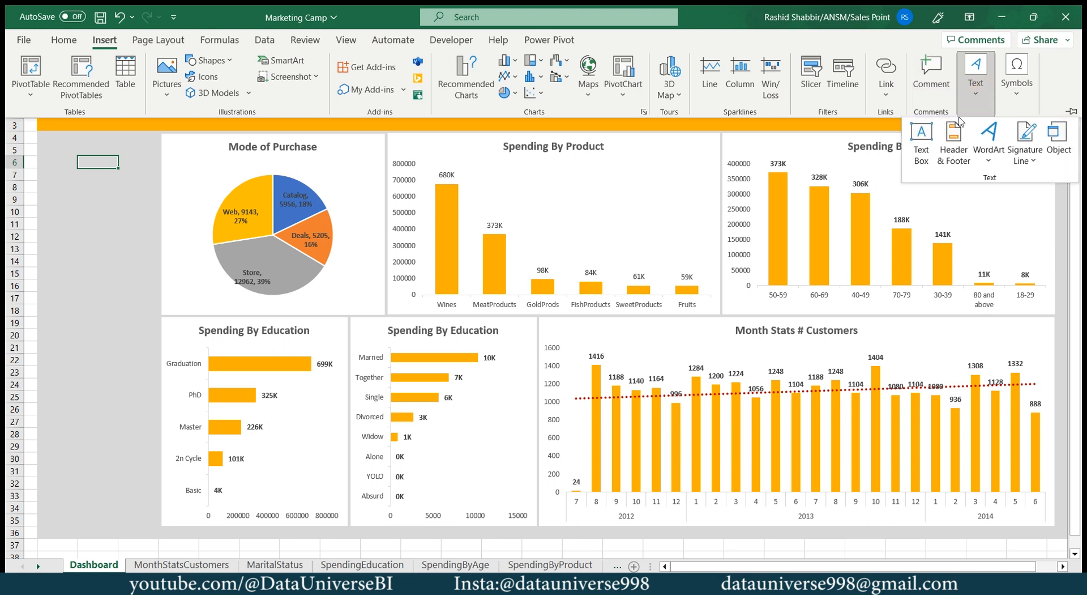
click(926, 145)
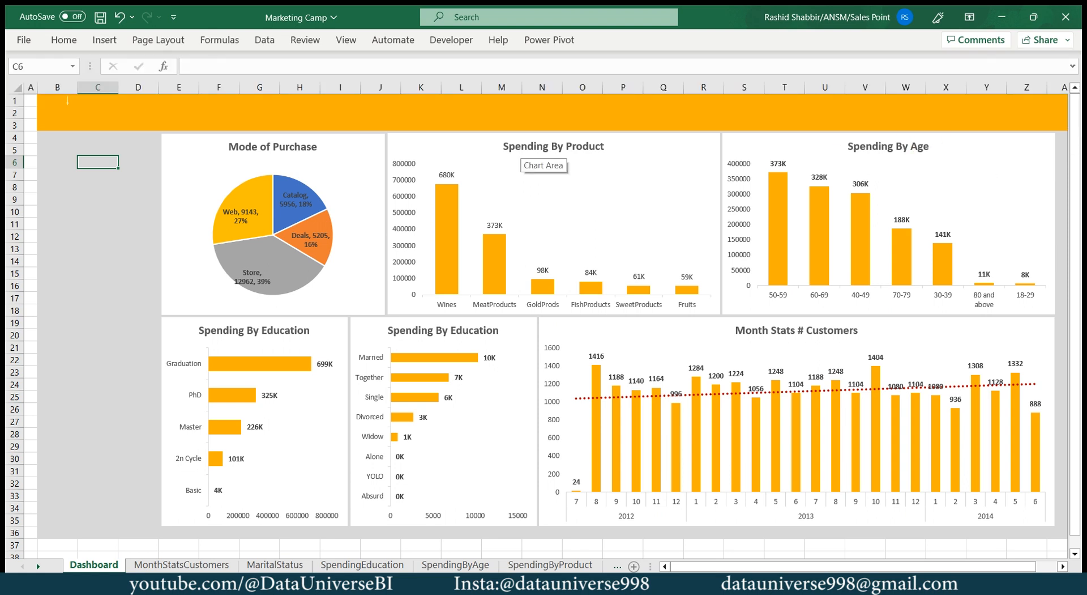
drag(77, 97, 279, 129)
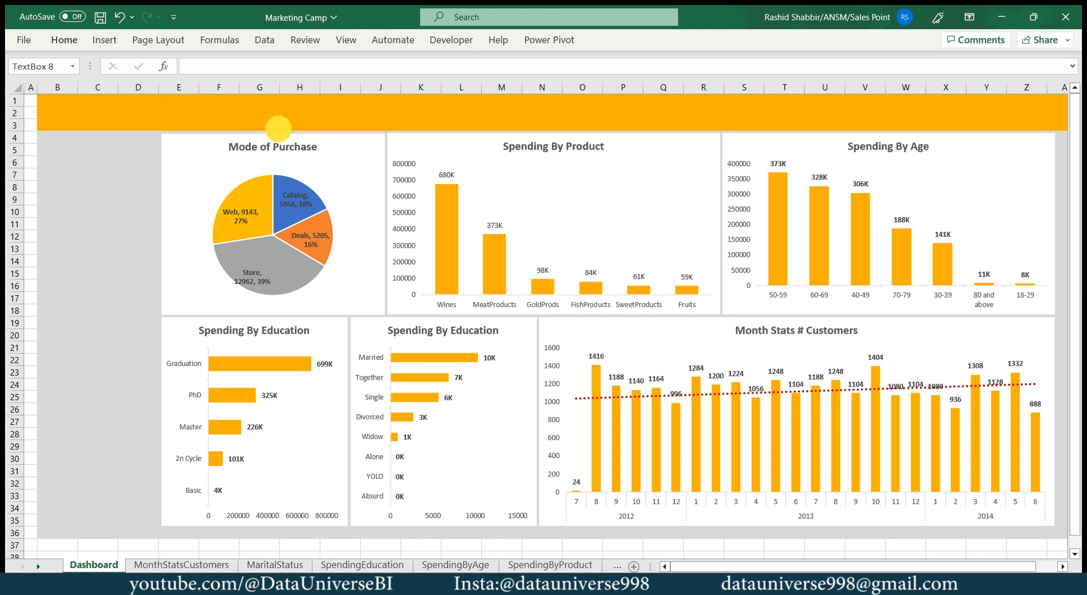
text(Marketing Campaign Results)
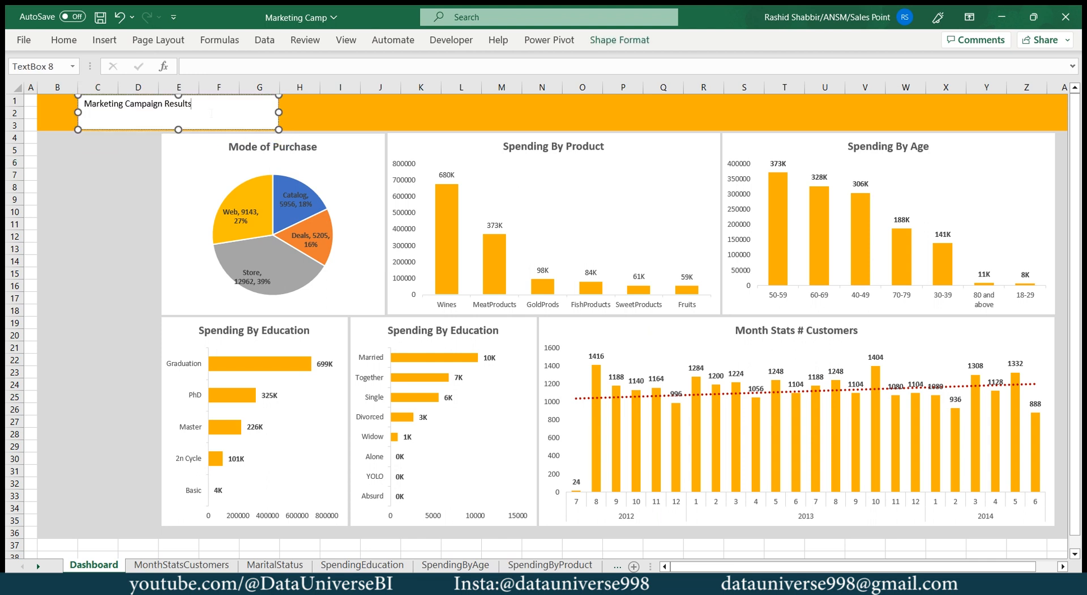
Set the font size of the whole "Marketing Campaign Results" title text to 18
key(ctrl+a)
click(61, 38)
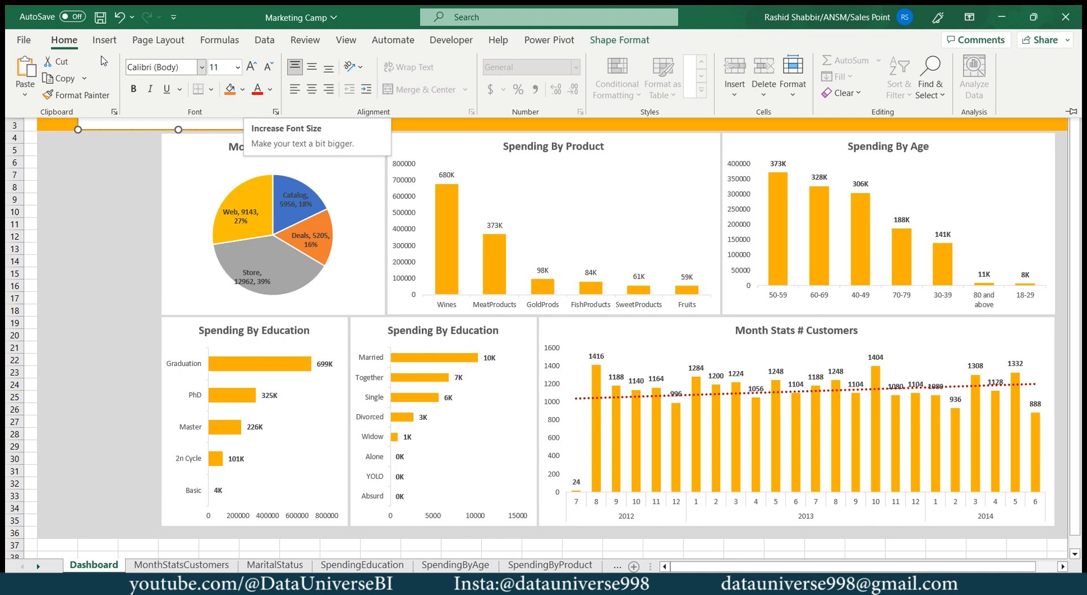
double_click(64, 40)
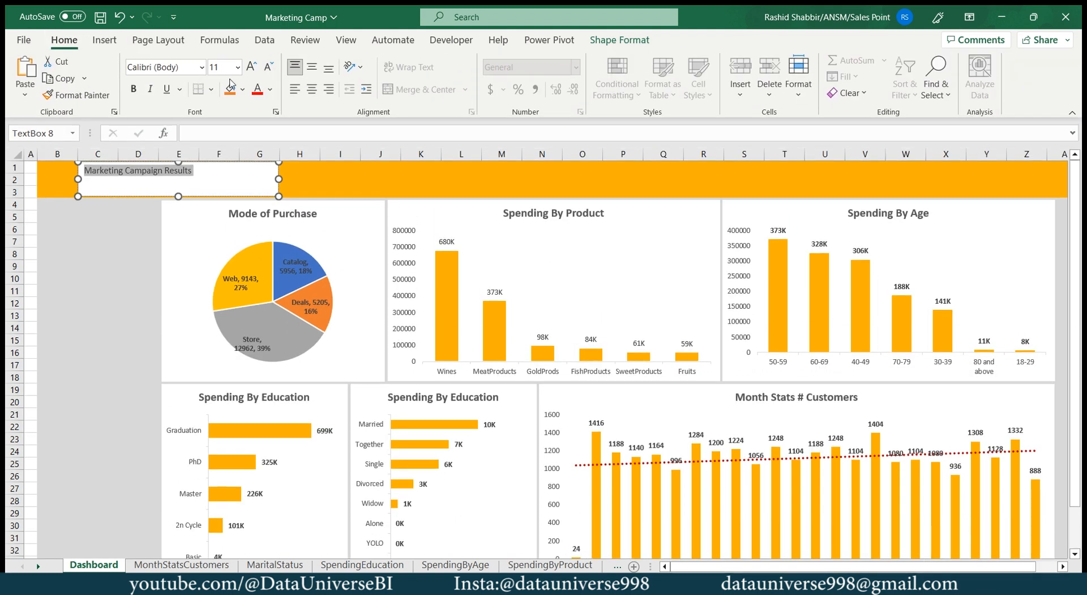
click(220, 67)
key(Return)
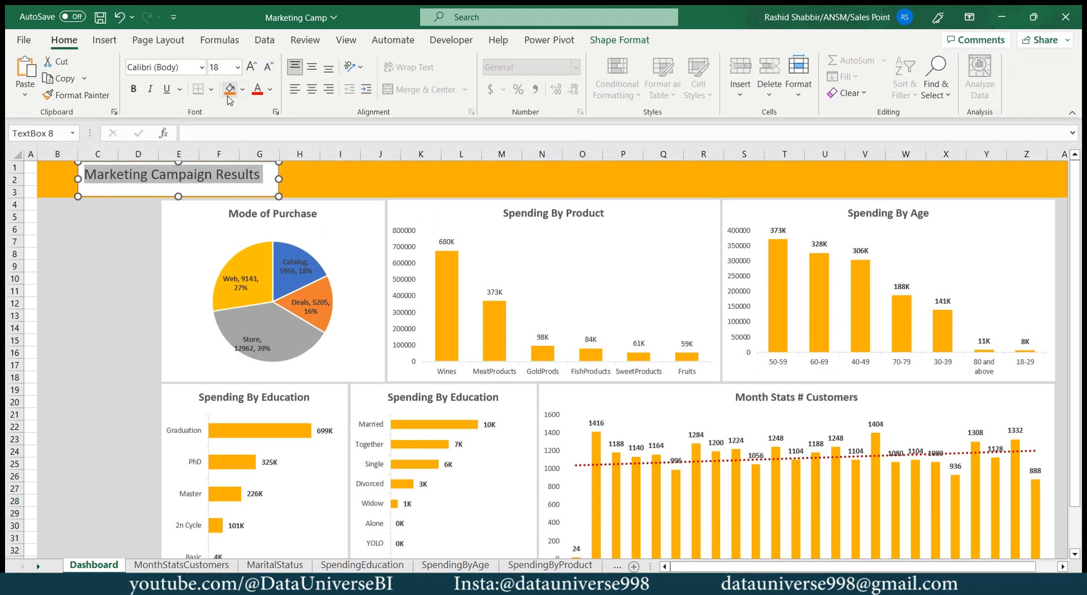
Set the title text's font to Jumble and make it bold
click(201, 67)
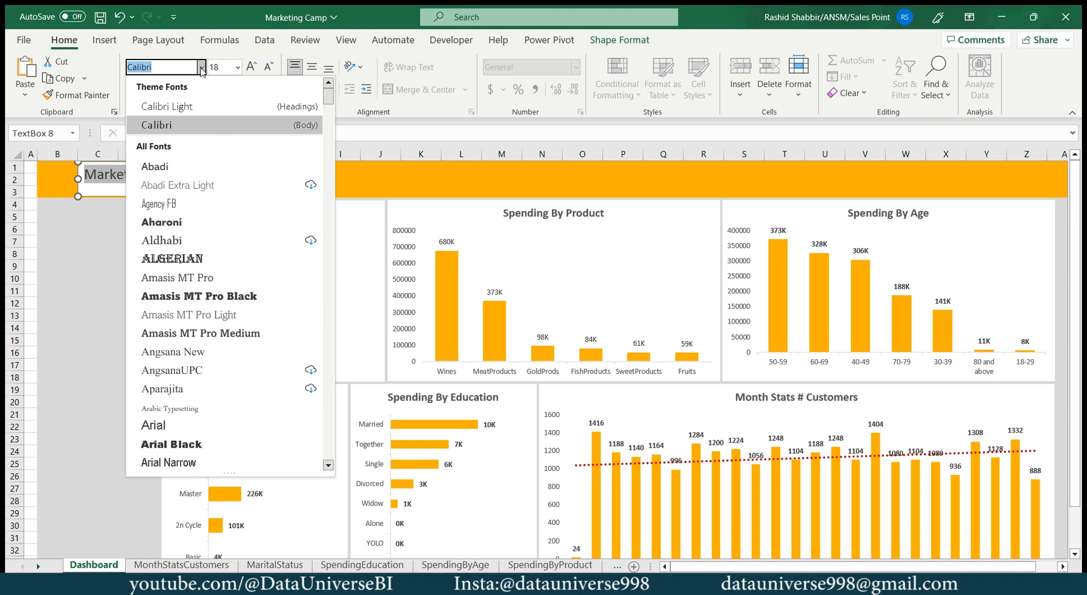
key(Down)
key(Down)
key(Down)
key(Down)
key(Down)
key(Down)
key(Down)
key(Down)
key(Down)
key(Down)
key(Down)
key(Down)
key(Down)
key(Down)
key(Down)
key(Down)
key(Down)
key(Down)
key(Down)
key(Down)
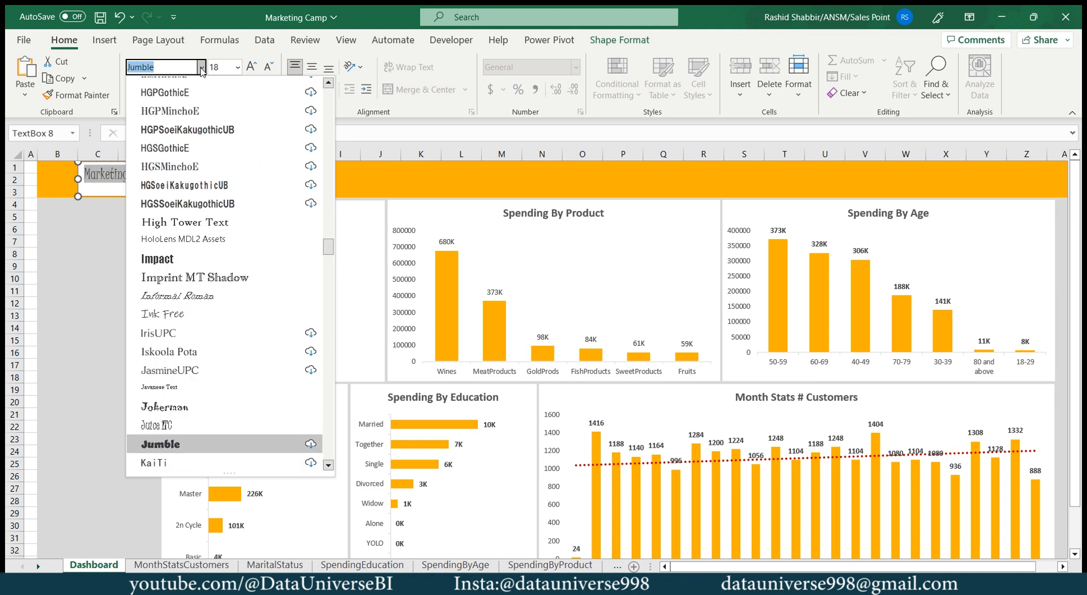
click(201, 68)
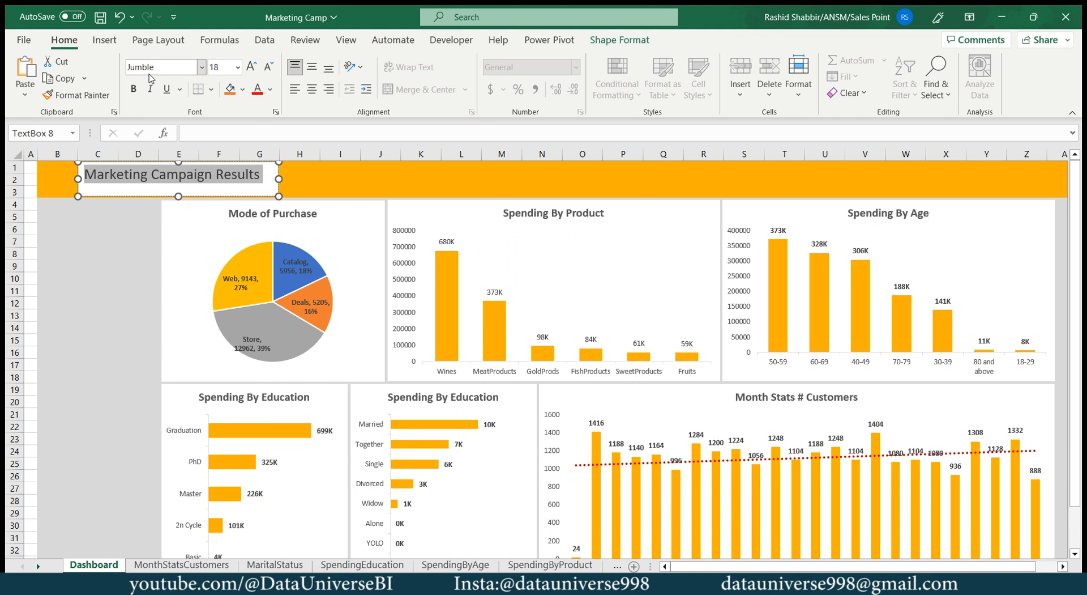
click(135, 89)
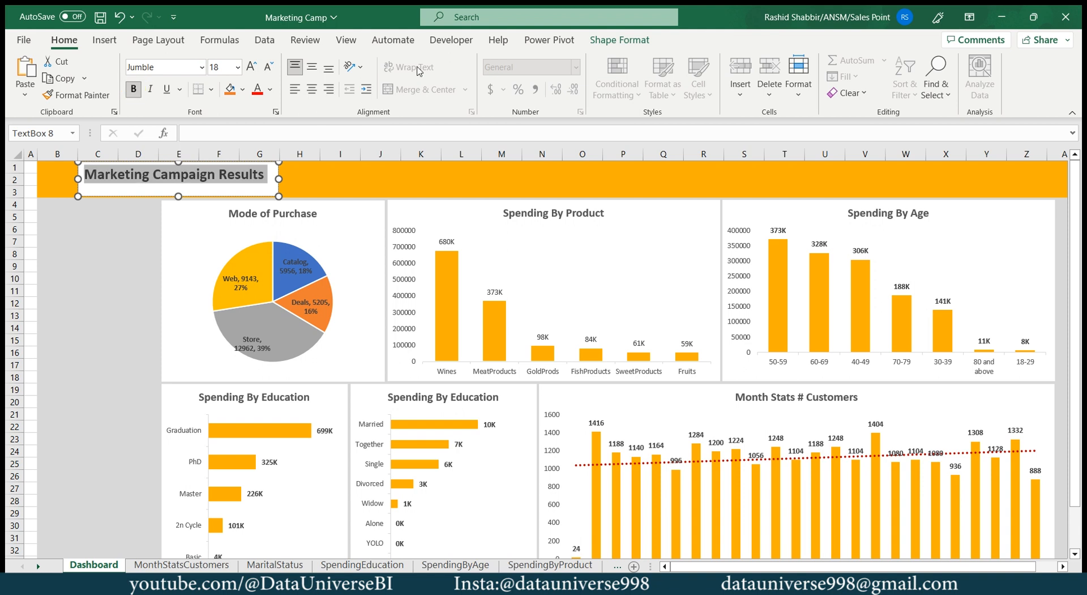
Fill the title text box with the recently used orange of the header band and remove its outline
click(608, 46)
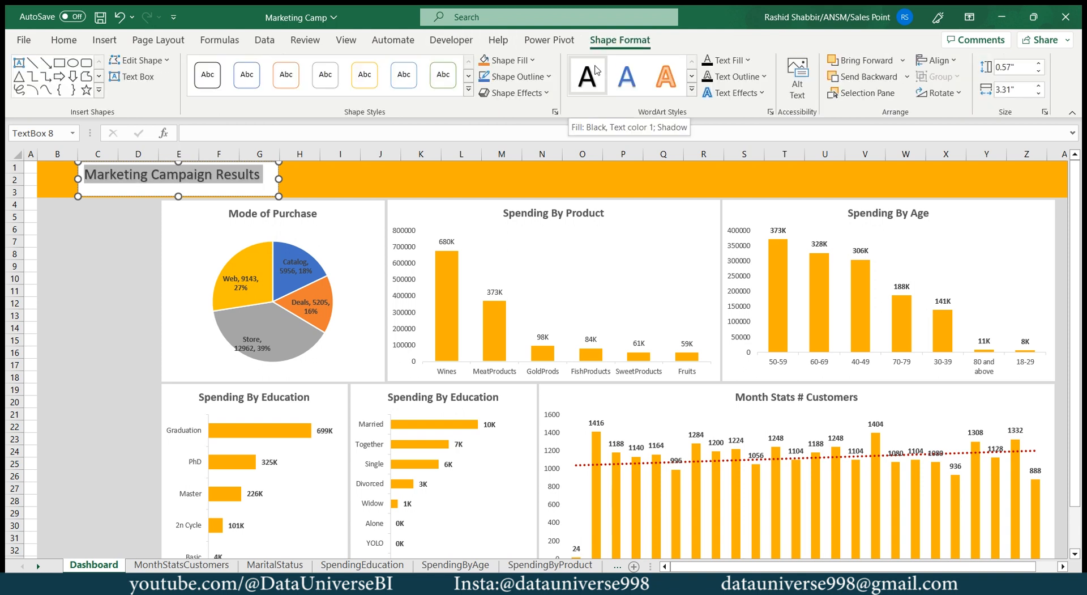
click(534, 60)
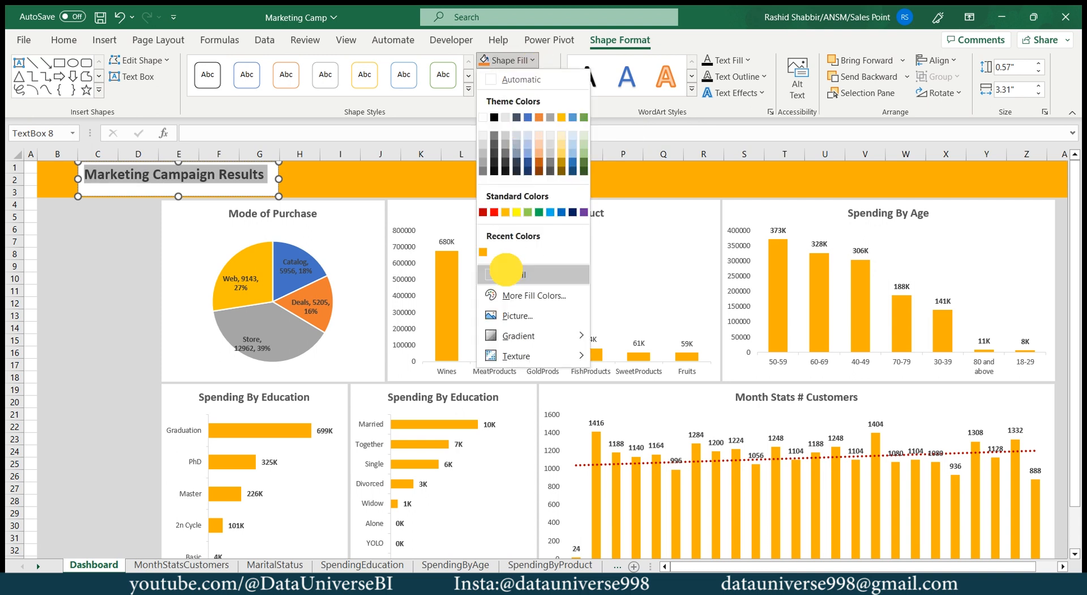
click(484, 251)
click(549, 77)
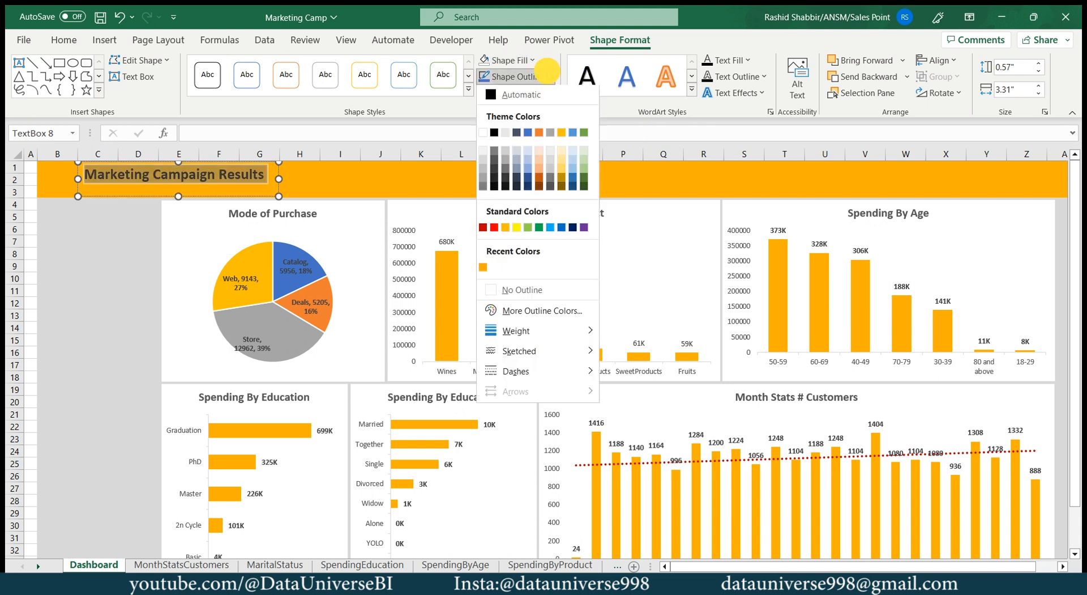
click(509, 288)
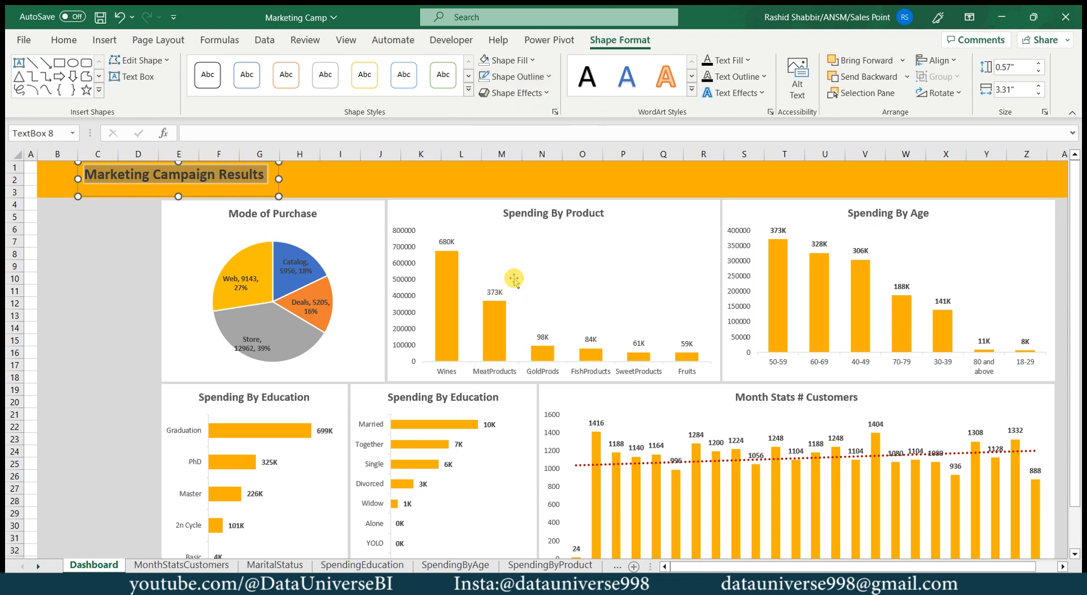
Complete the banner title as "Marketing Campaign Results" and center it horizontally and vertically in its text box
key(Delete)
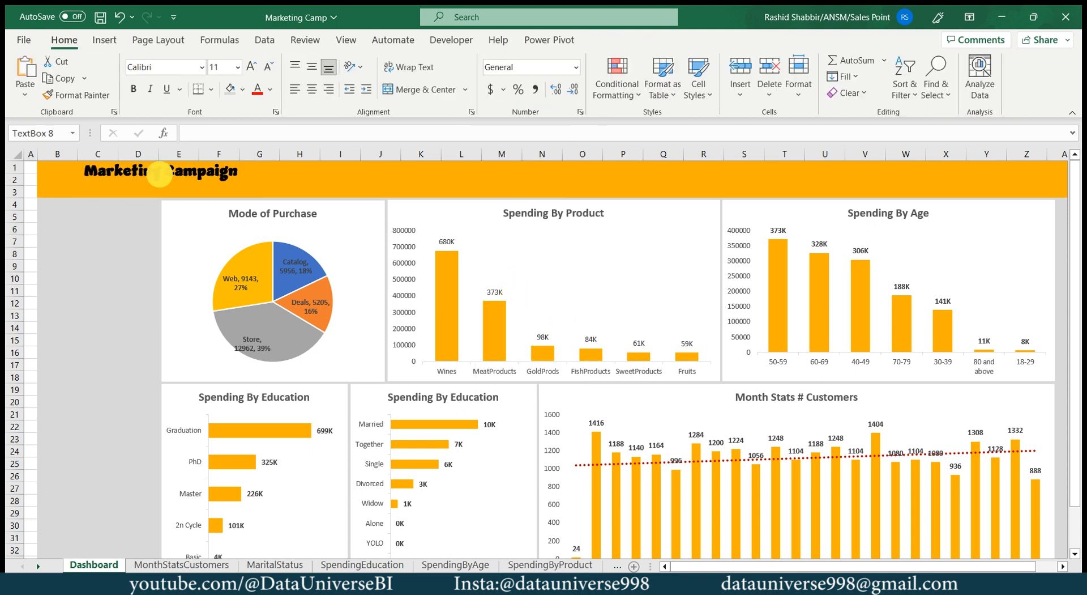
click(171, 194)
text(Results)
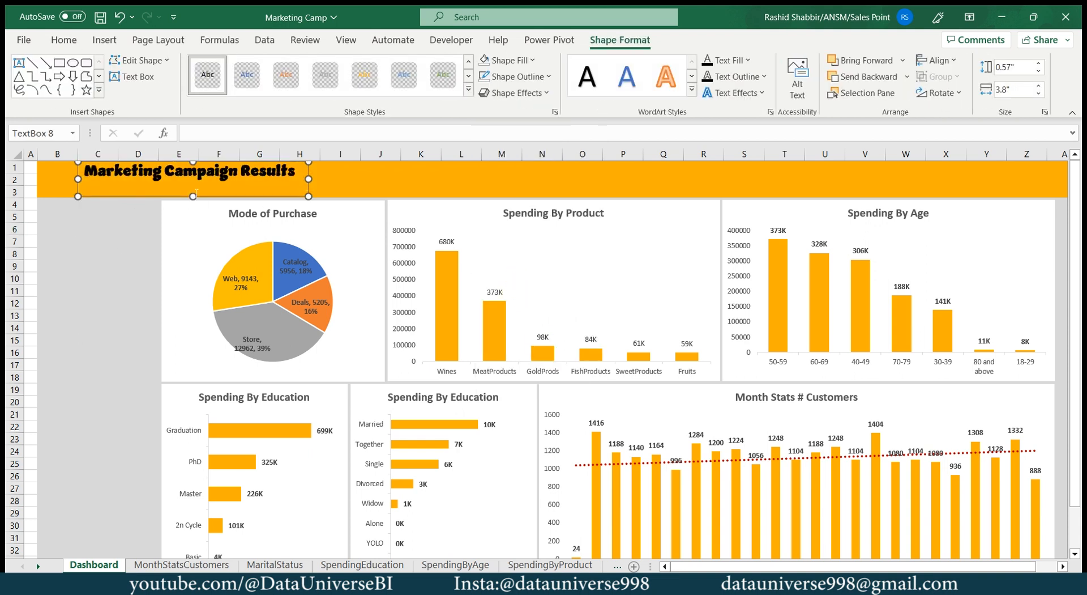
click(64, 40)
click(312, 88)
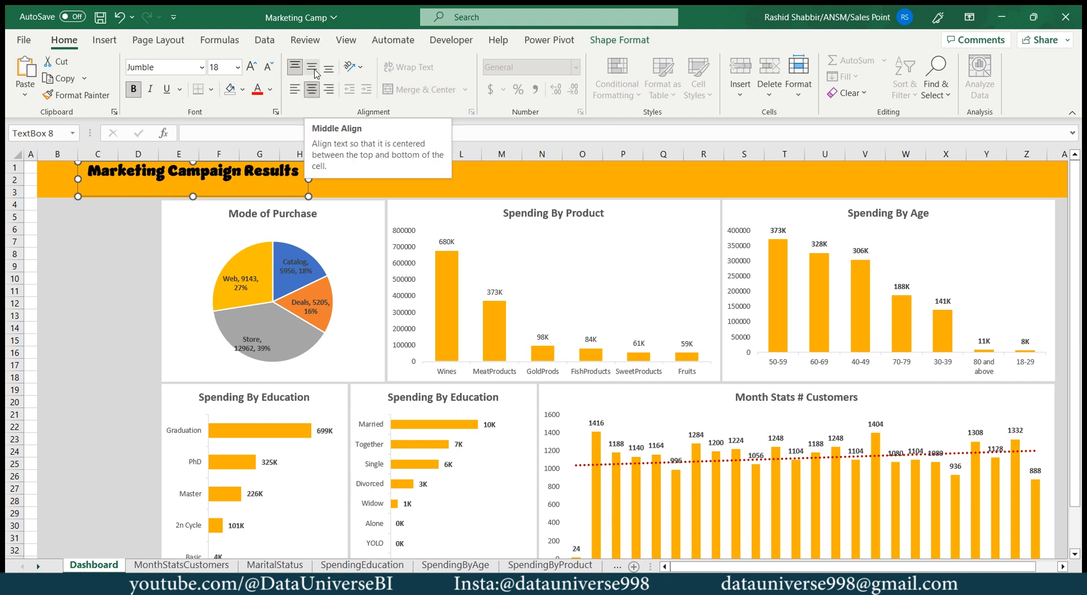
click(312, 67)
click(116, 267)
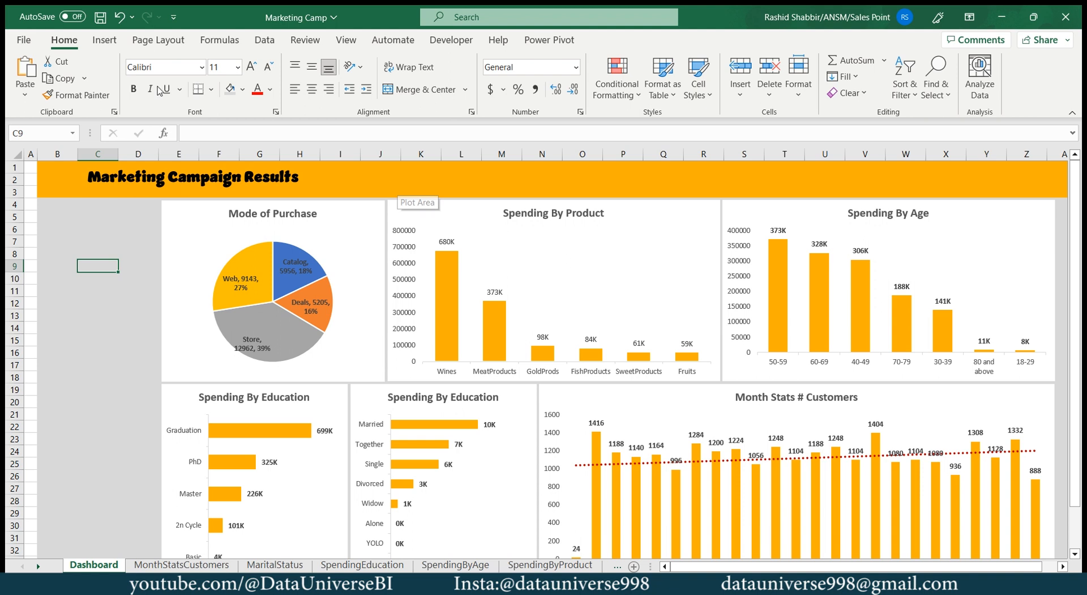
Insert a blank text box beside the title in the orange banner, sized to span about columns I to L
click(105, 40)
click(977, 95)
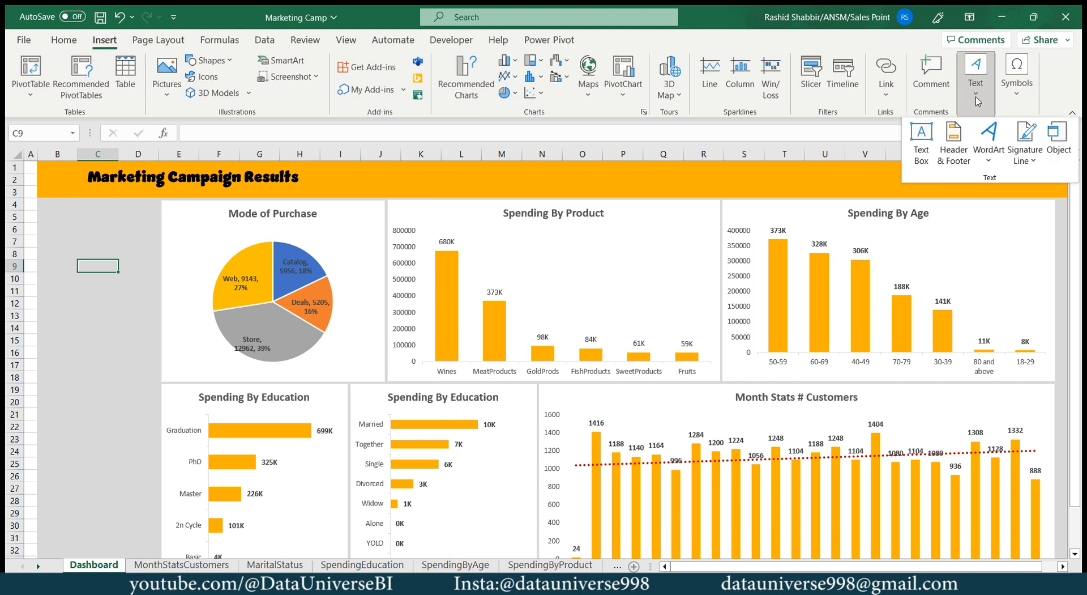
click(923, 145)
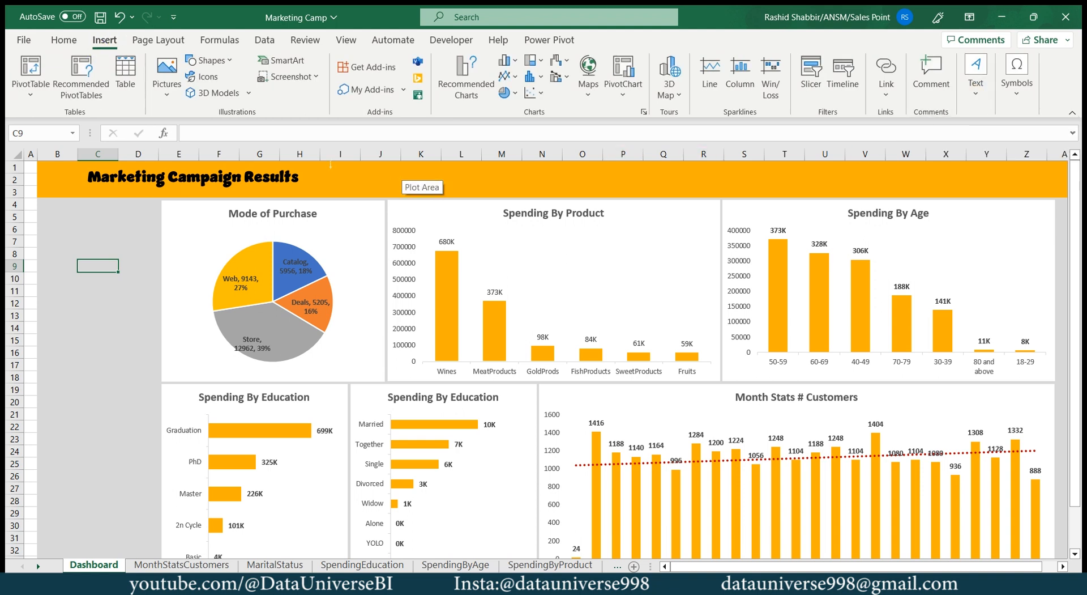
drag(331, 166, 522, 194)
drag(427, 167, 427, 164)
drag(522, 180, 483, 180)
drag(331, 180, 318, 180)
drag(483, 180, 463, 179)
click(248, 265)
Place two copies of the blank text box in a row along the banner, evenly spaced after the original
click(343, 165)
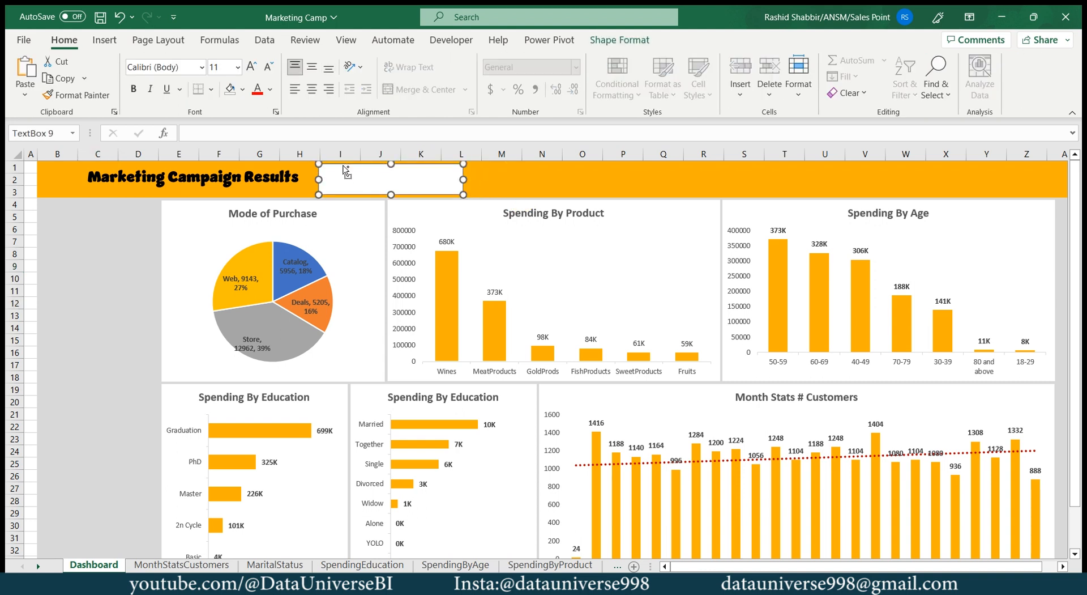
drag(346, 167, 681, 166)
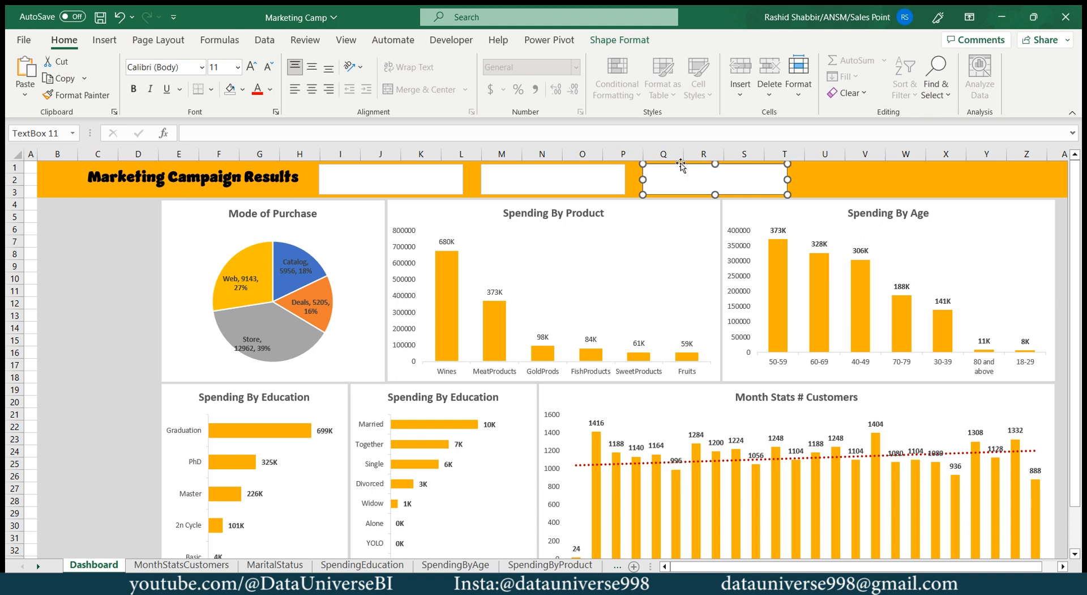
click(126, 252)
Add a new worksheet and name it KPI
click(633, 566)
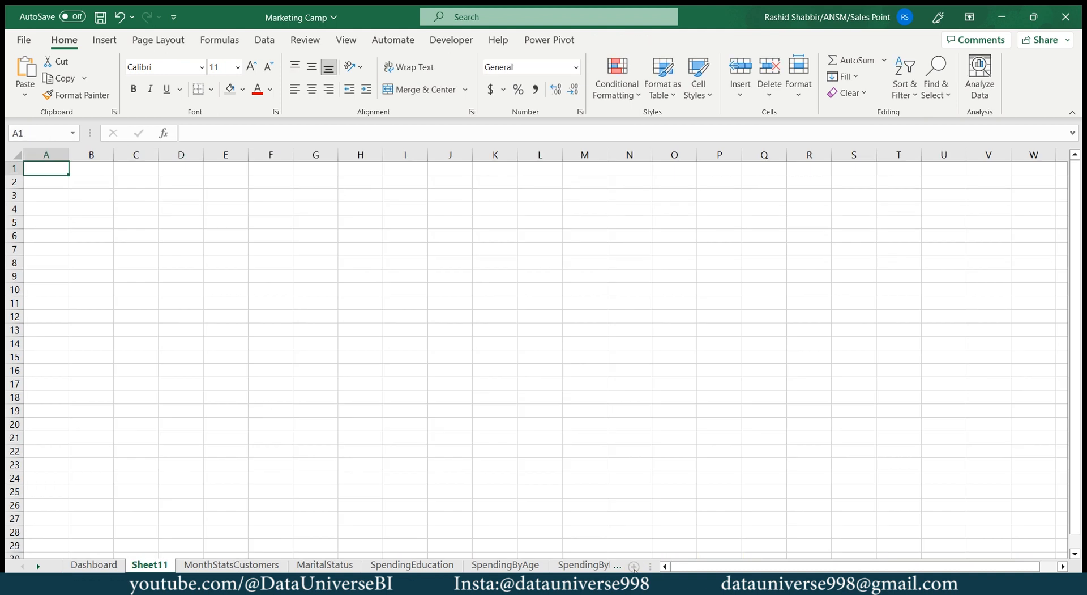
double_click(150, 565)
text(KPI)
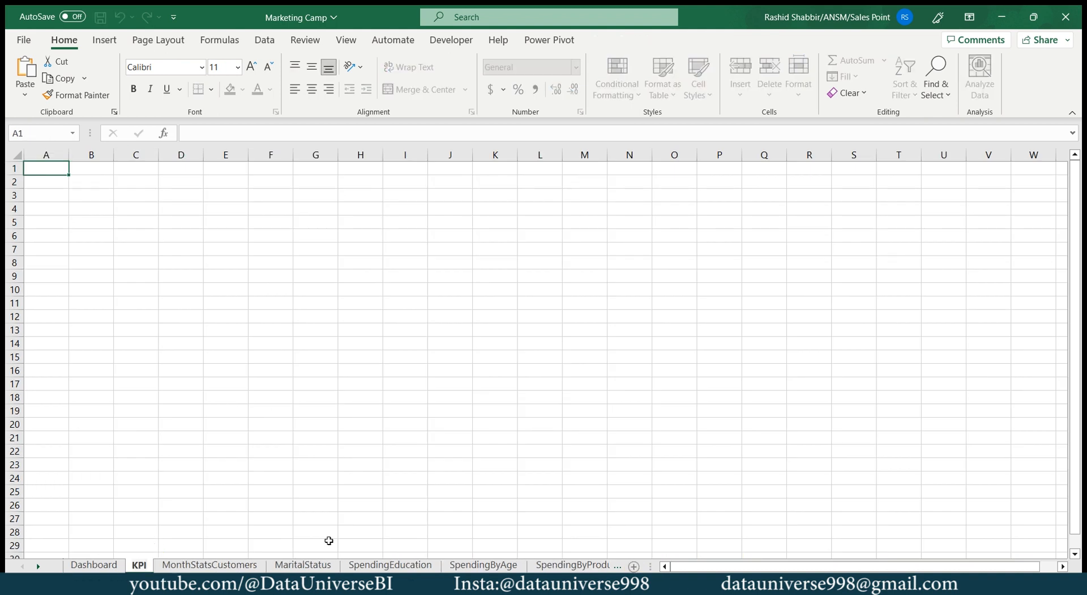
key(Return)
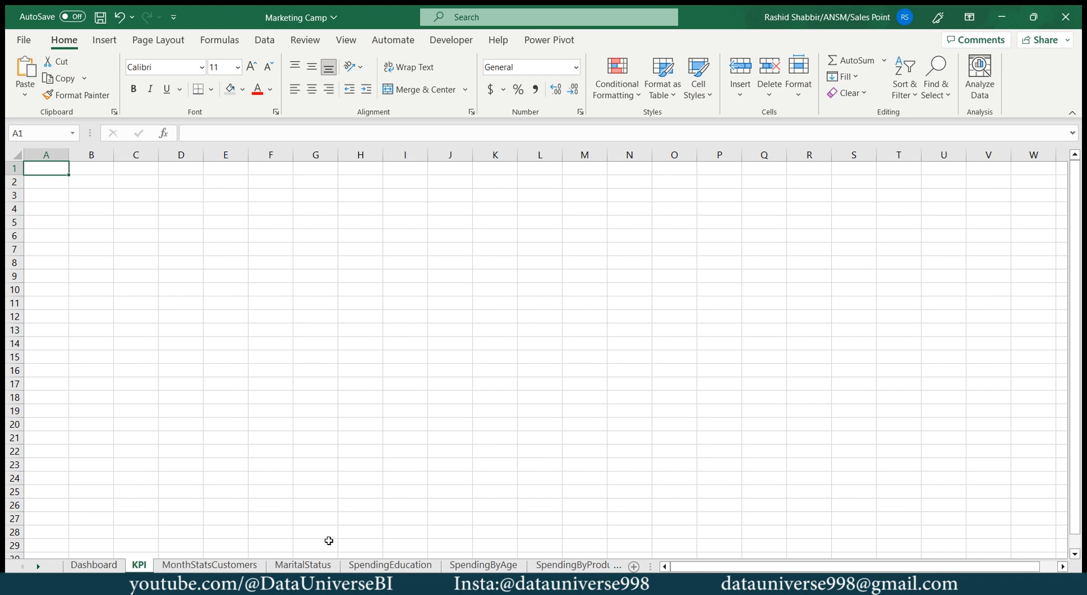
Copy the Marital_Status PivotTable from the MaritalStatus sheet to cell B2 of the KPI sheet
key(ctrl+Page_Down)
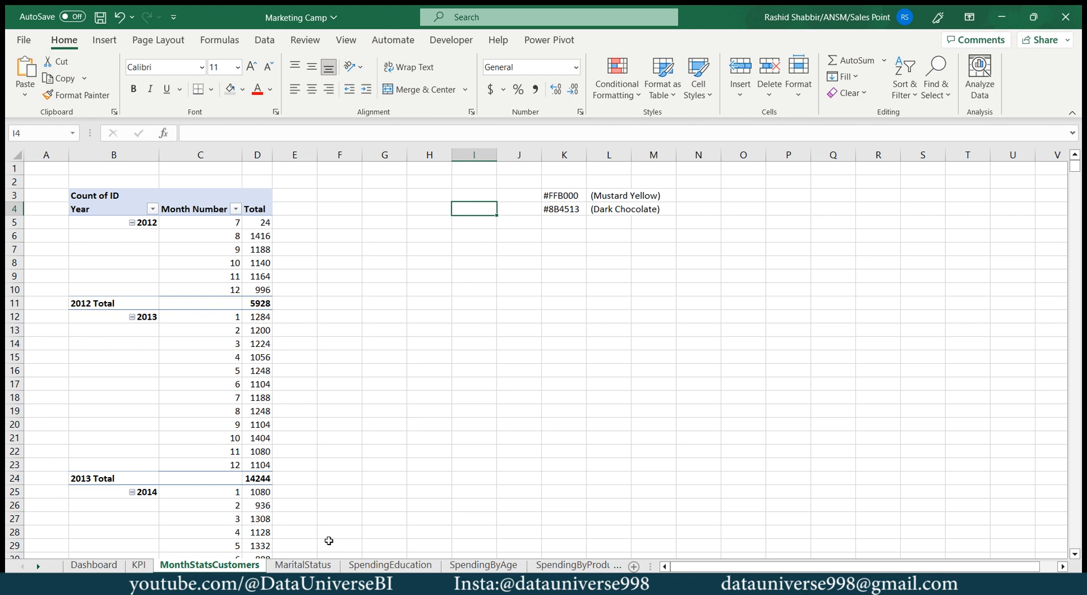
key(ctrl+Page_Down)
key(shift+Right)
key(shift+Down)
key(shift+Down)
key(shift+Down)
key(ctrl+Page_Up)
key(ctrl+Page_Up)
key(ctrl+Page_Up)
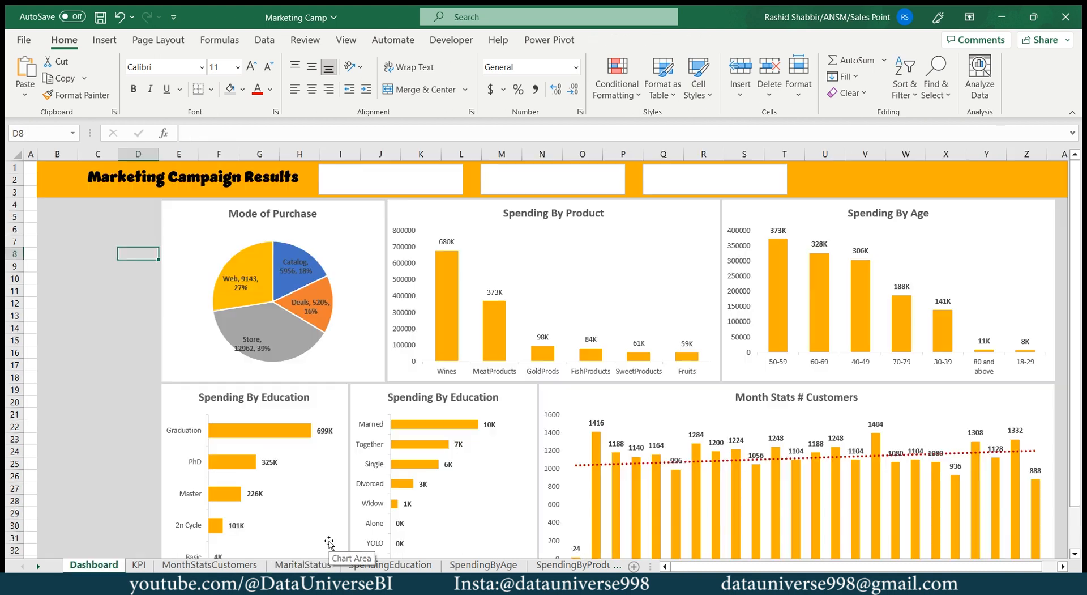
key(ctrl+Page_Down)
key(Down)
key(Down)
key(Right)
key(Up)
text(Count of ID Marital_Status	Total Absurd	24 YOLO	24 Alone	36 Widow	924 Divorced	2772 Single	5748 Together	6948 Married	10368 Grand Total	26844)
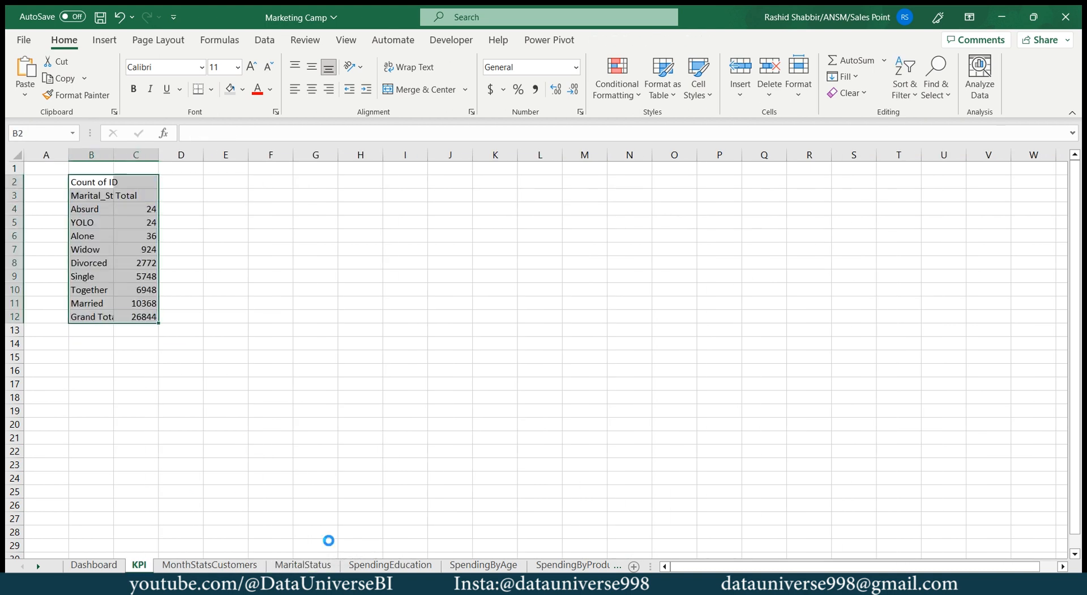
Remove Marital_Status from the rows of the KPI sheet's PivotTable, leaving only Count of ID
right_click(90, 213)
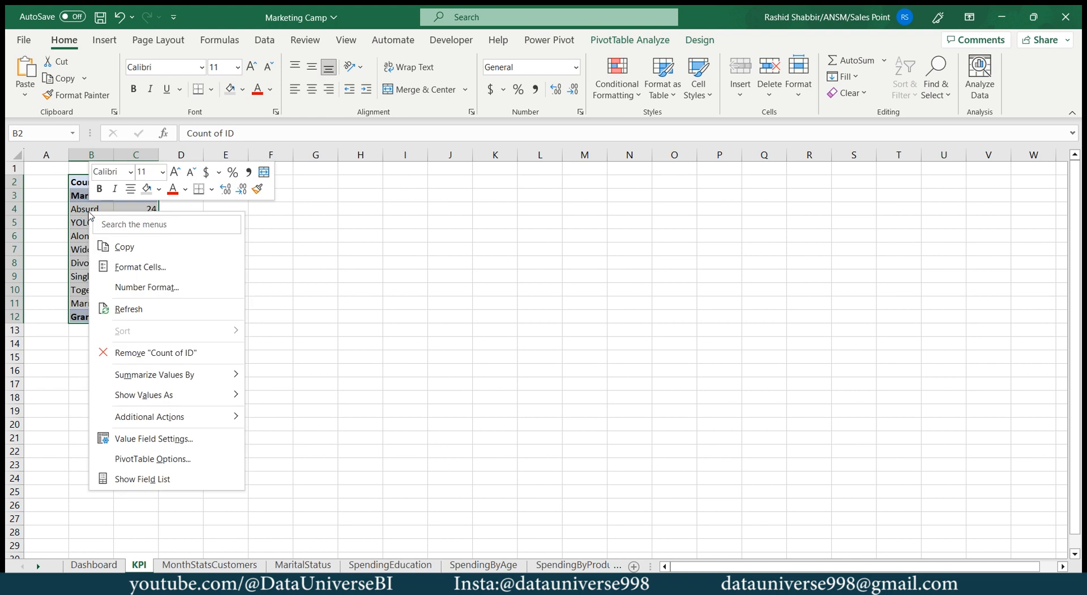
click(146, 479)
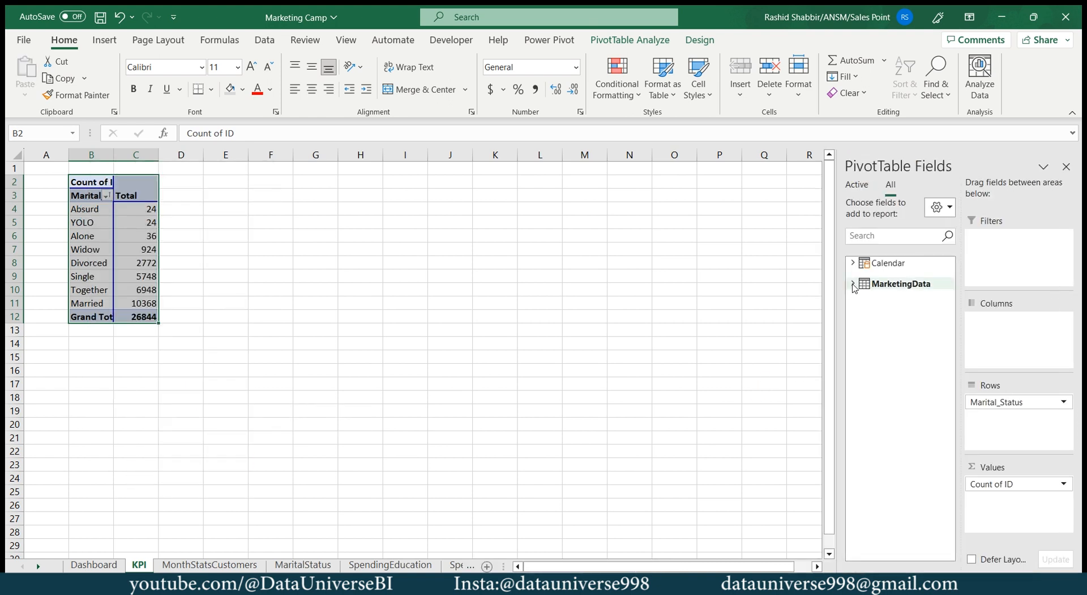
click(853, 284)
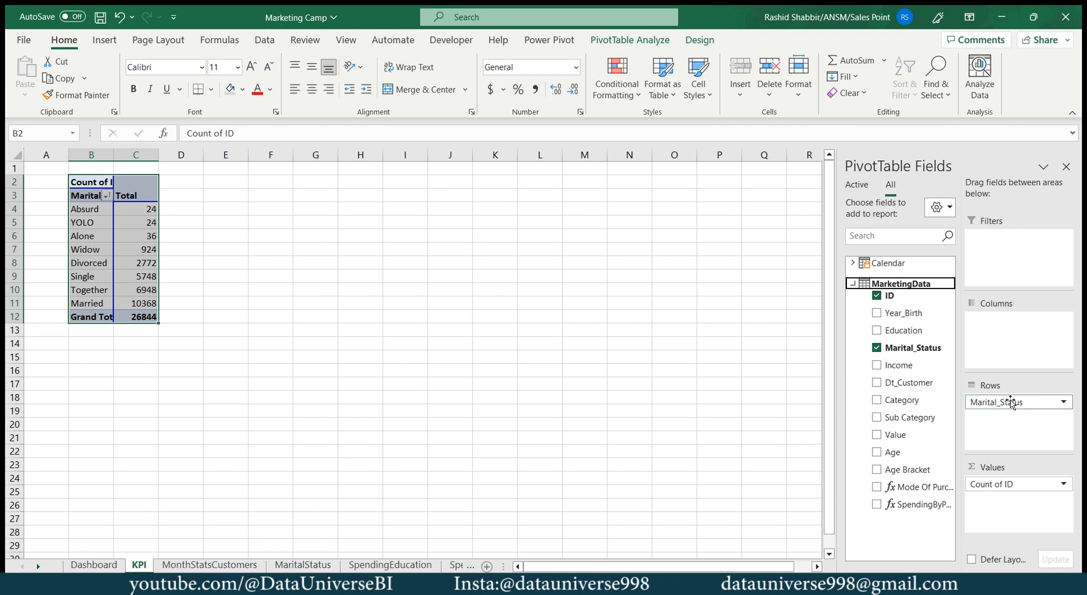
drag(1011, 402, 723, 300)
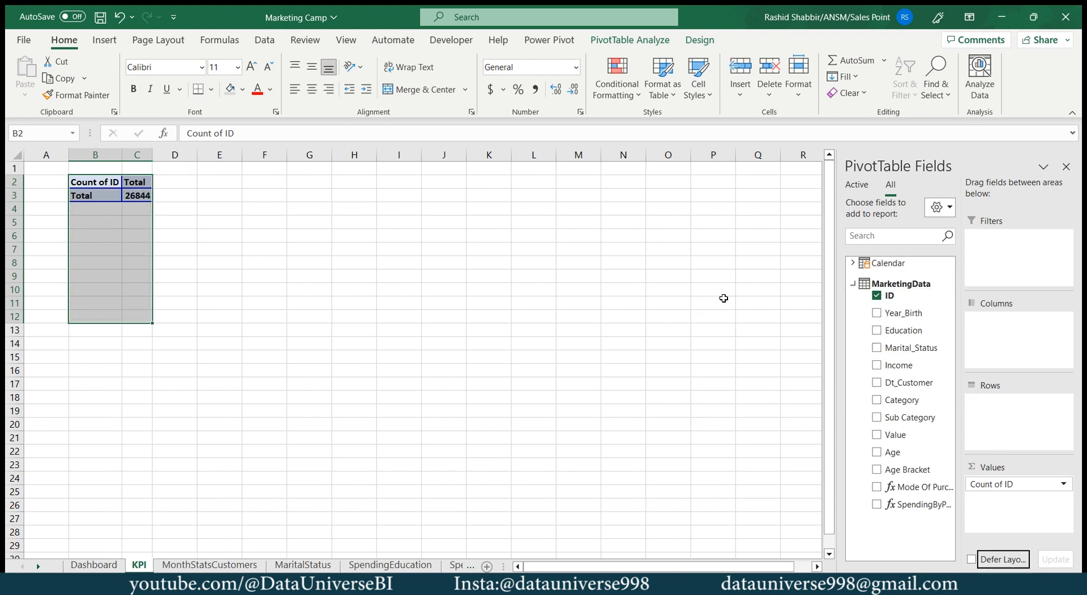
click(109, 198)
Link the first blank text box in the Dashboard banner to the total with the formula =KPI!C3
click(94, 565)
click(391, 179)
text(=)
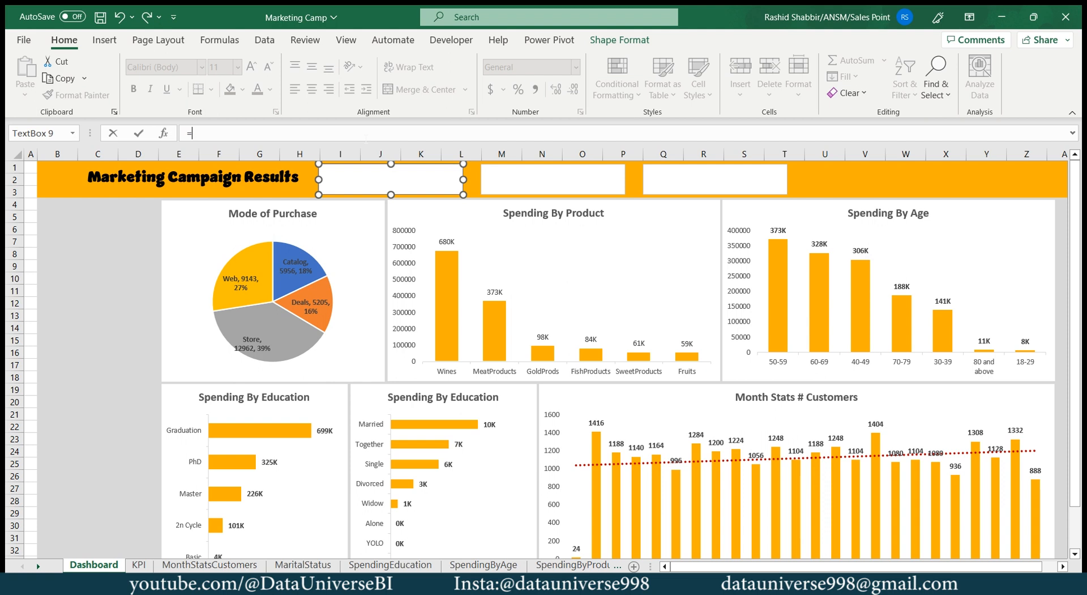
click(139, 564)
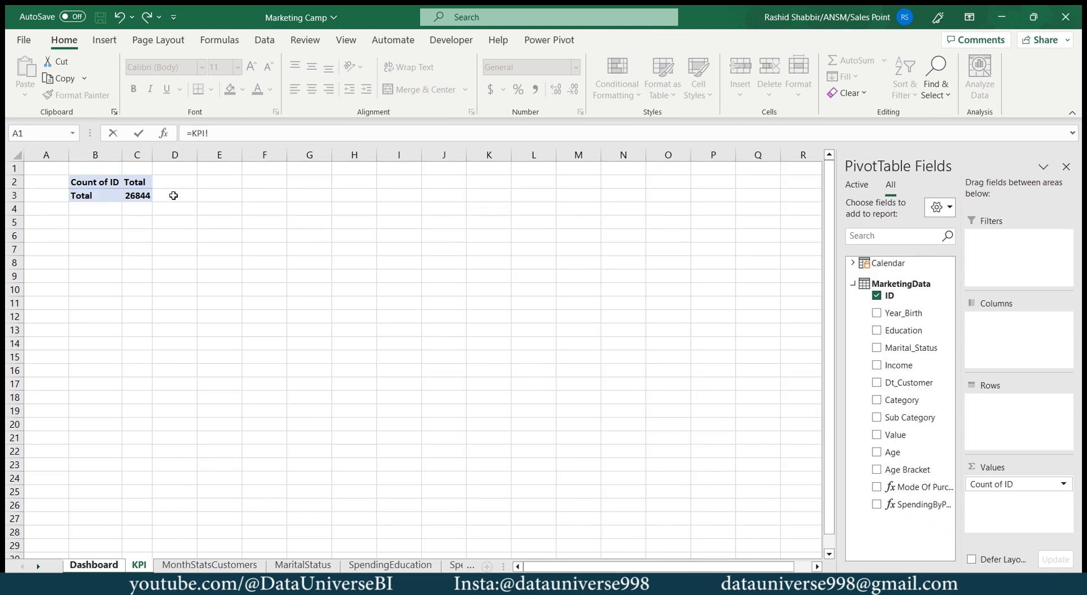
click(139, 196)
key(Return)
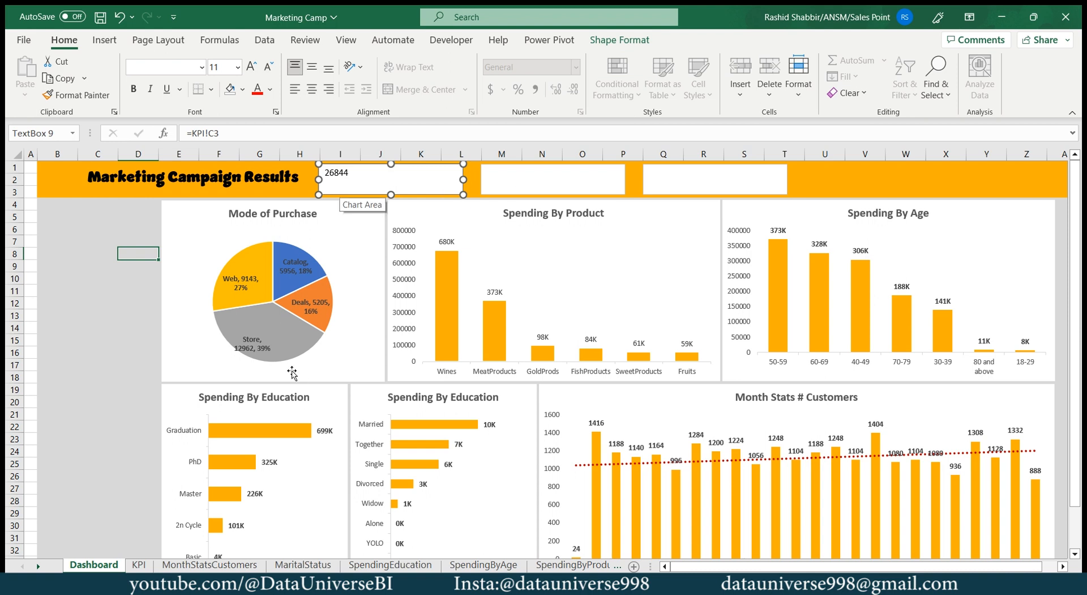
Duplicate the Count of ID PivotTable on the KPI sheet, placing the copy at cell B6
click(140, 564)
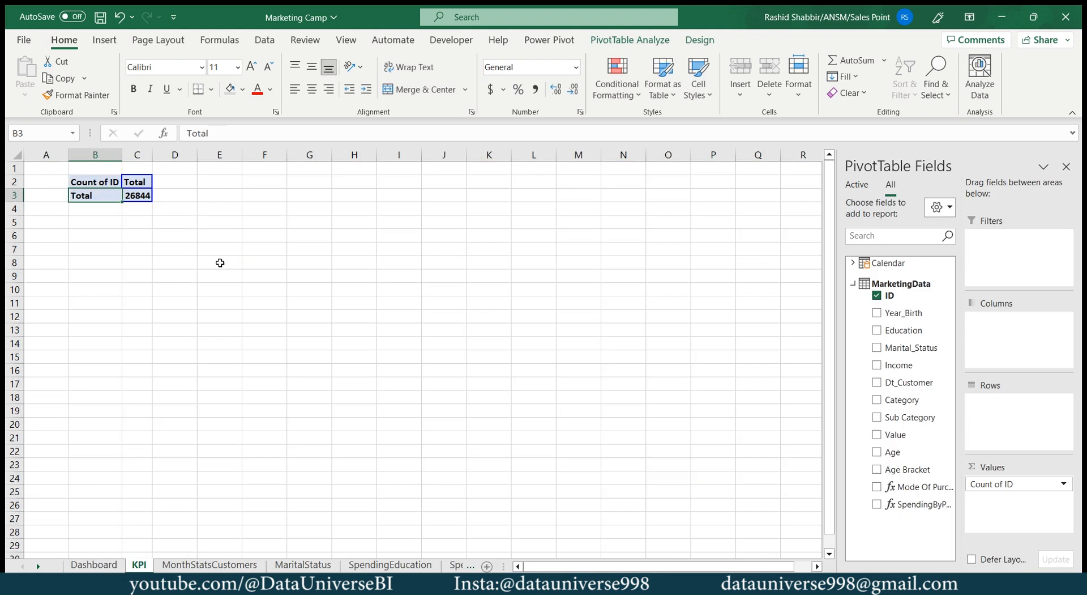
key(shift+Up)
key(shift+Right)
key(ctrl+c)
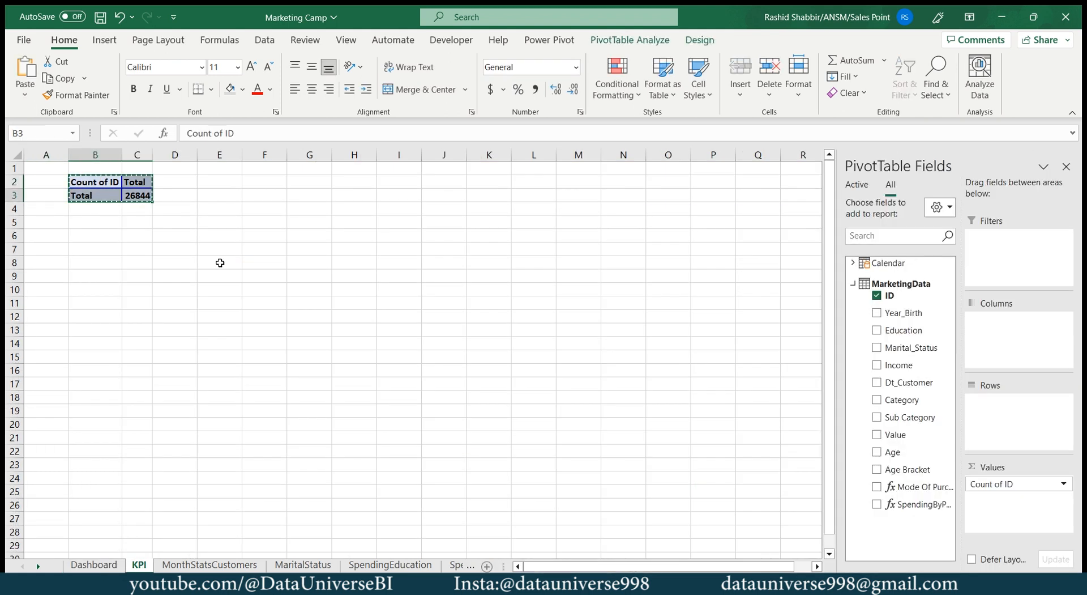
key(Down)
key(Down)
key(ctrl+v)
key(Down)
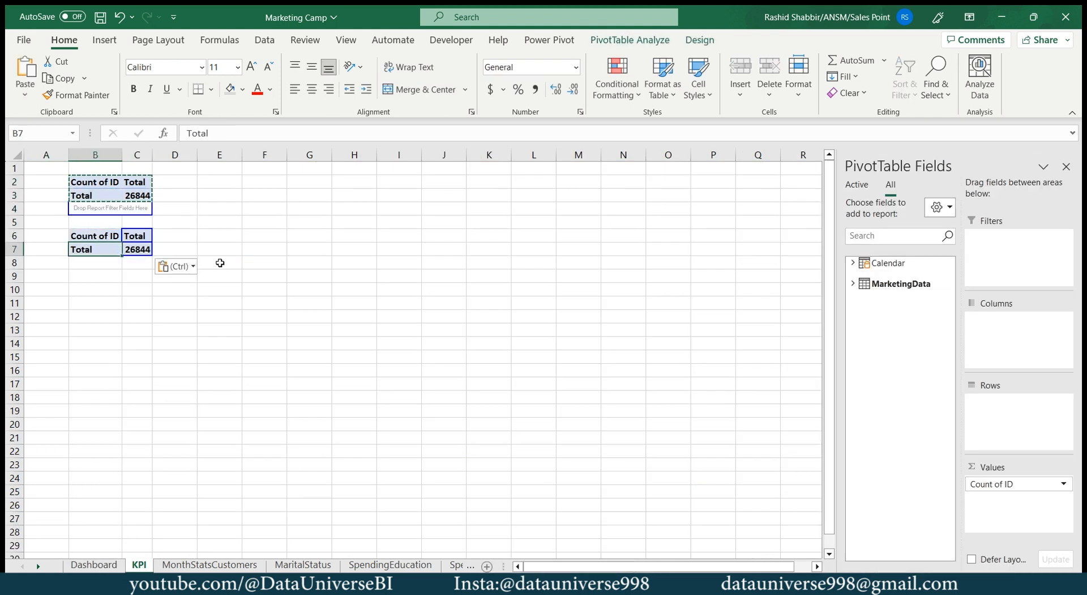
Open the workbook's Power Pivot data model and select the SpendingByProduct measure in the MarketingData table
click(623, 40)
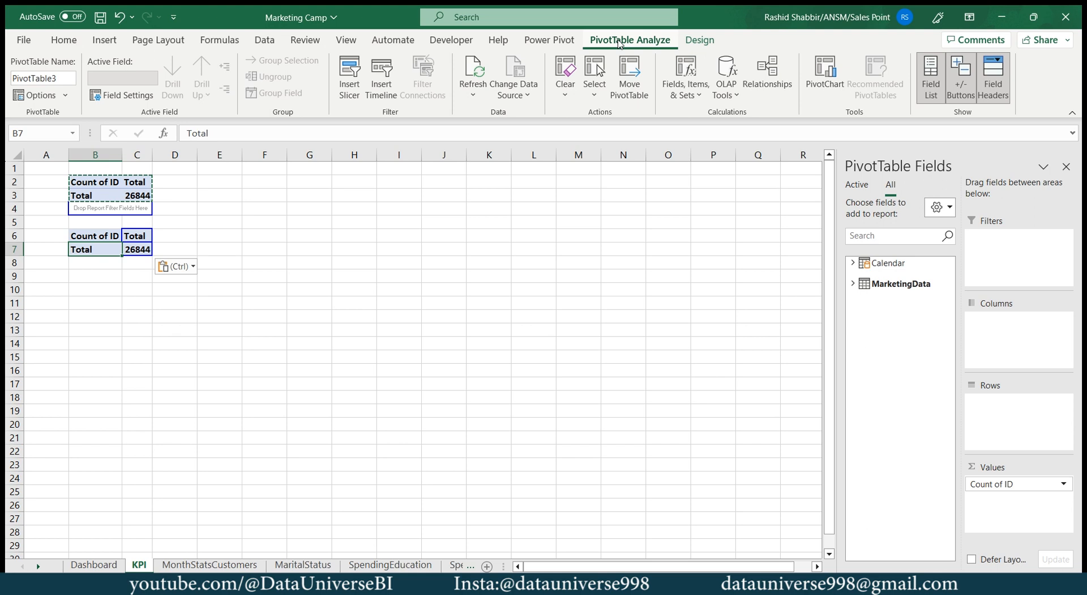
click(550, 39)
click(27, 73)
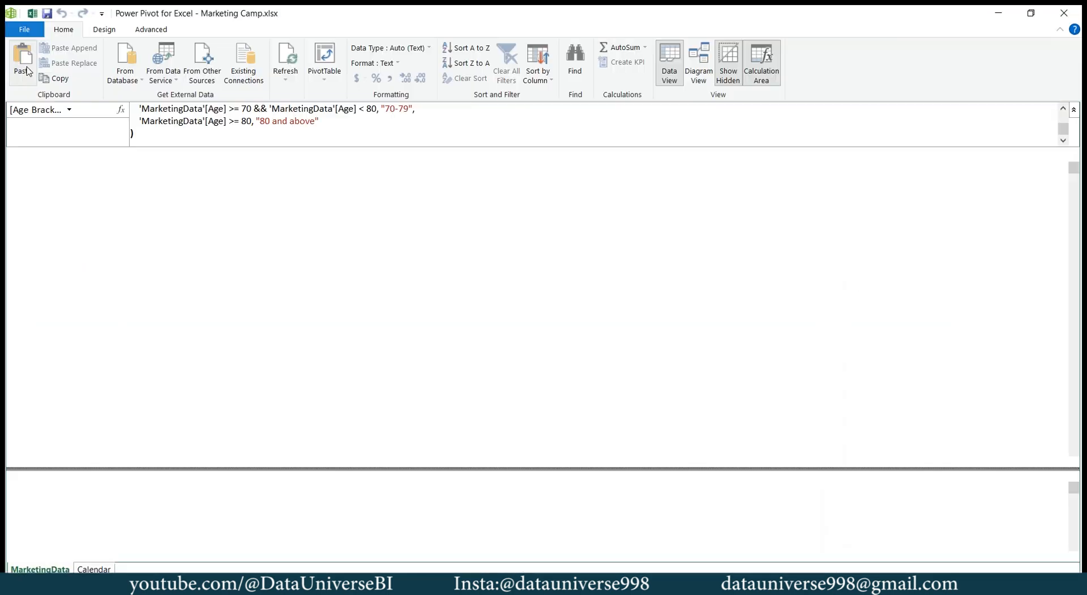
click(94, 503)
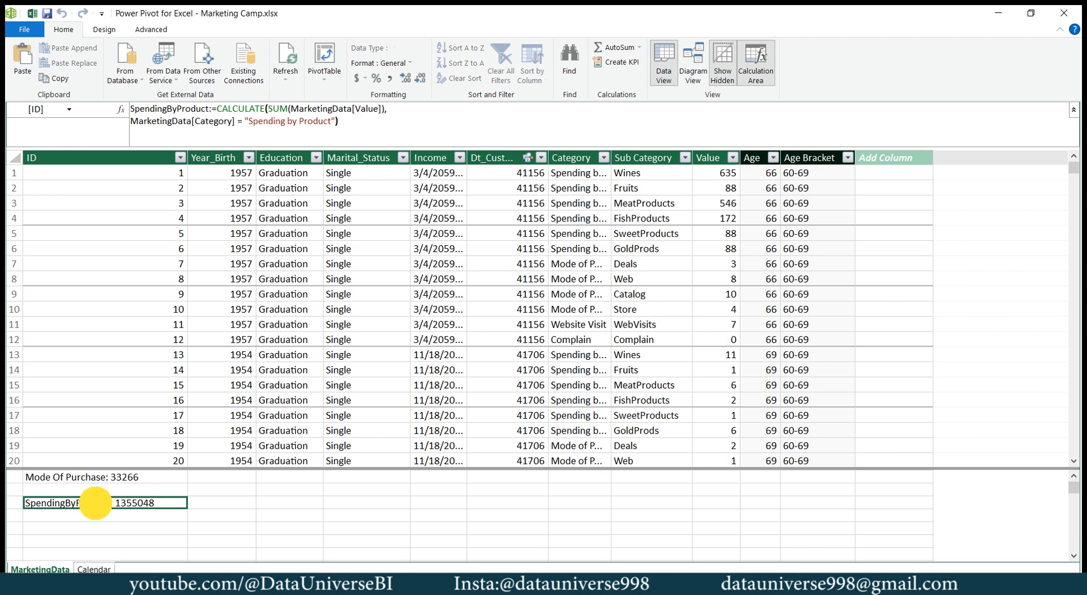
key(Left)
key(Right)
key(Up)
key(Left)
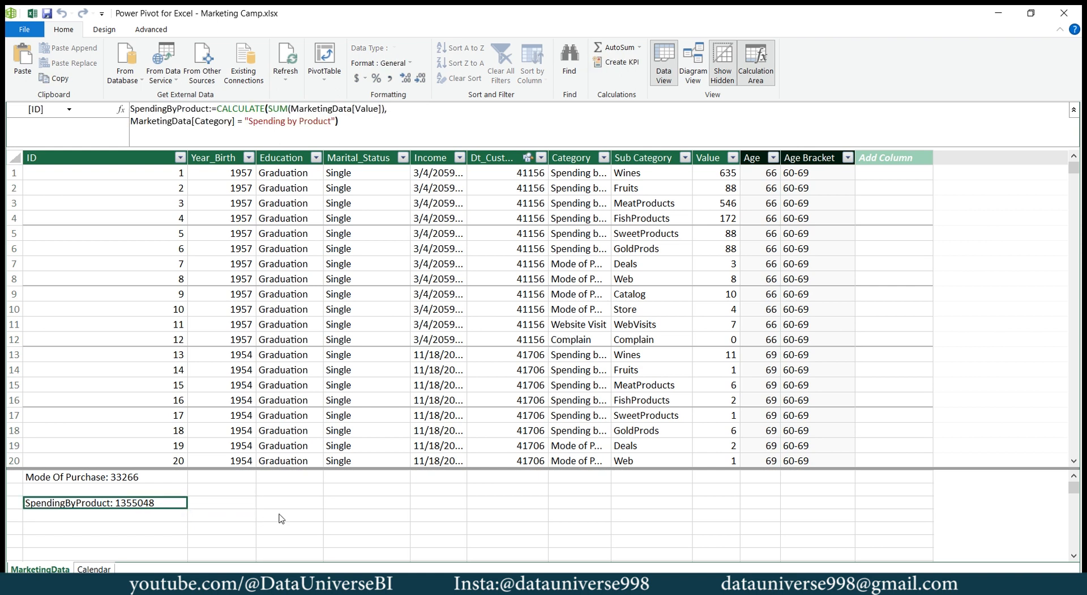
Copy the SpendingByProduct measure's formula into the empty calculation cell two rows below it
click(360, 131)
key(ctrl+a)
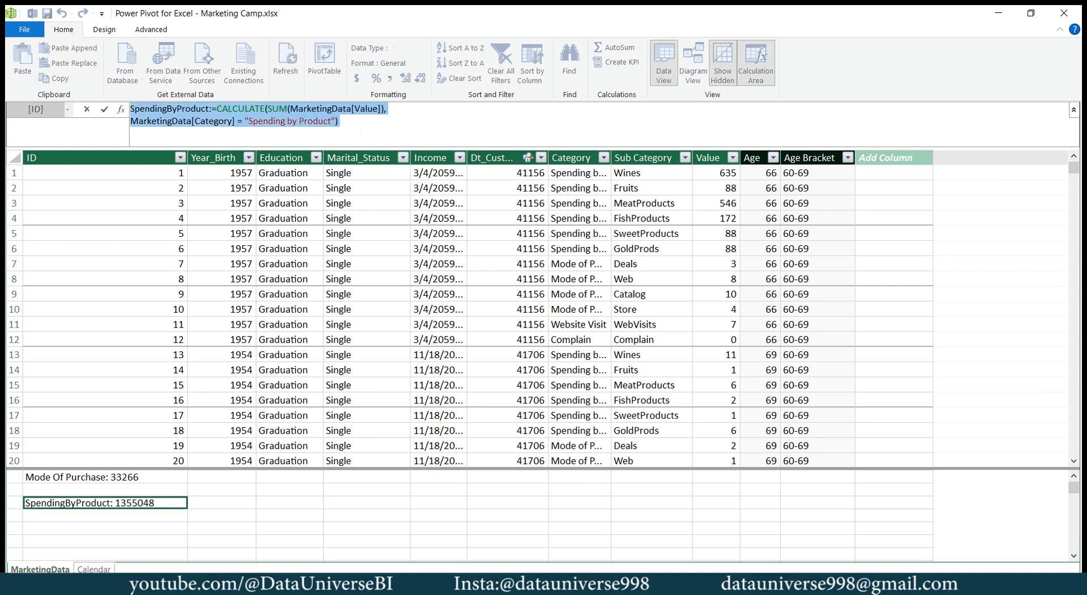
click(89, 528)
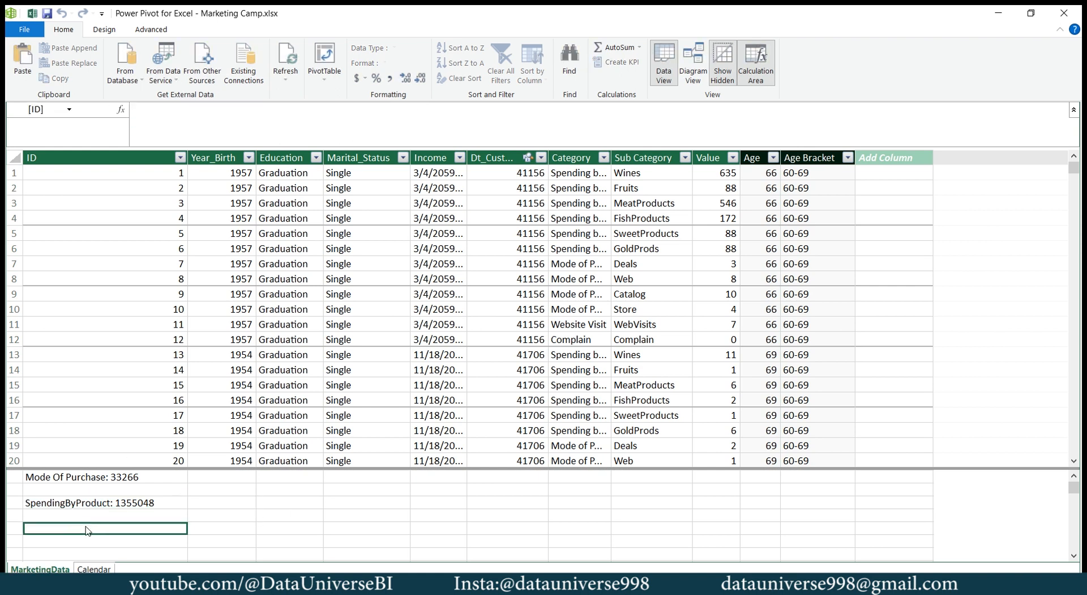
click(243, 126)
key(ctrl+v)
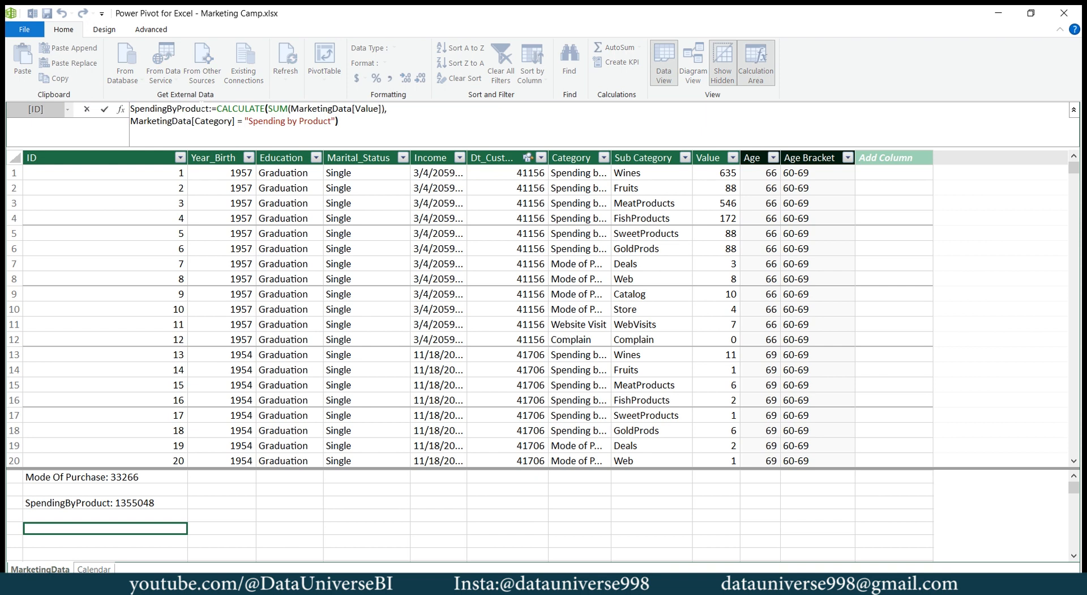
Change the measure name in the copied formula to Complains
drag(210, 108, 191, 108)
key(BackSpace)
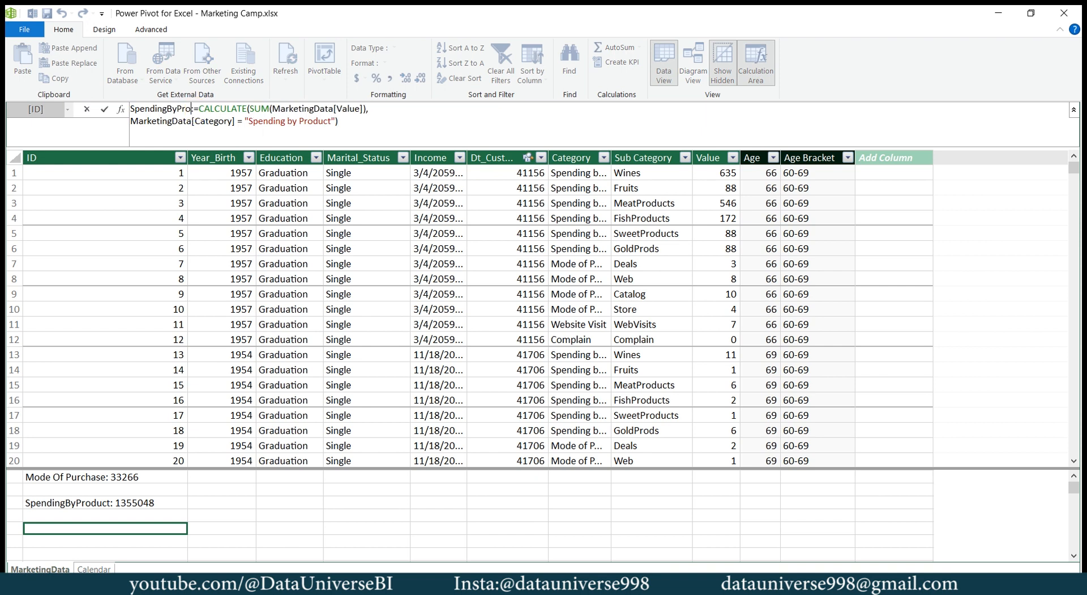
key(BackSpace)
key(BackSpace)
key(BackSpace)
key(BackSpace)
key(BackSpace)
key(BackSpace)
key(BackSpace)
key(BackSpace)
key(BackSpace)
key(BackSpace)
key(BackSpace)
key(BackSpace)
key(BackSpace)
text(C)
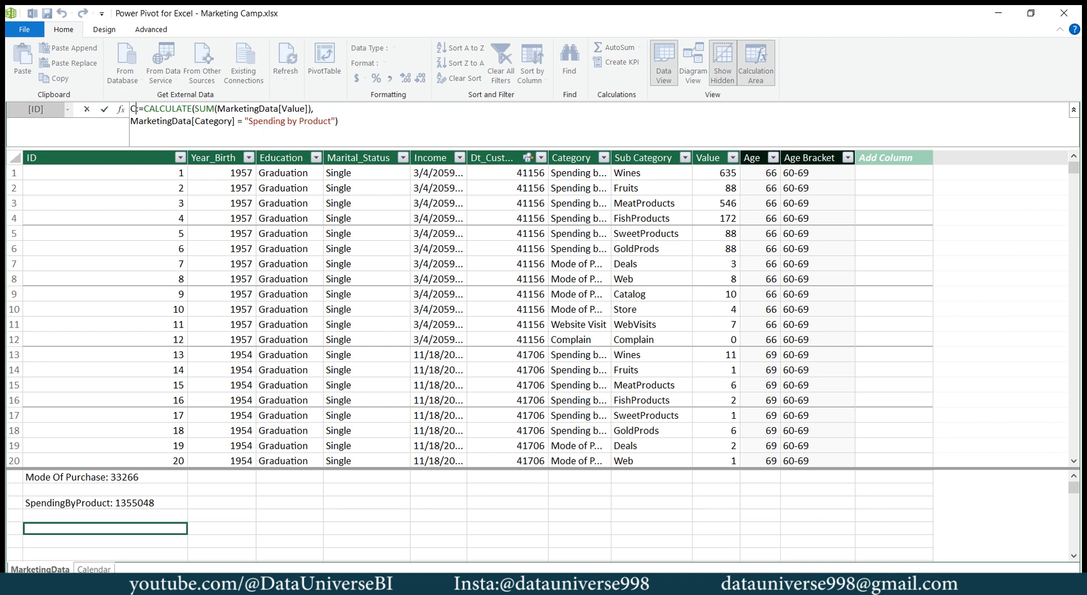
text(omplain)
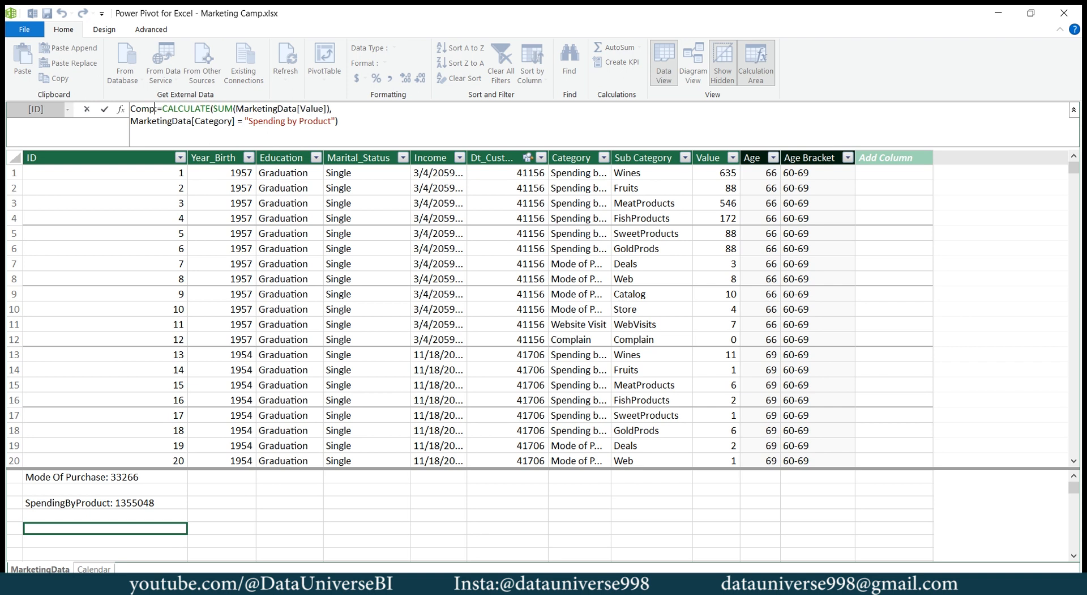
text(s)
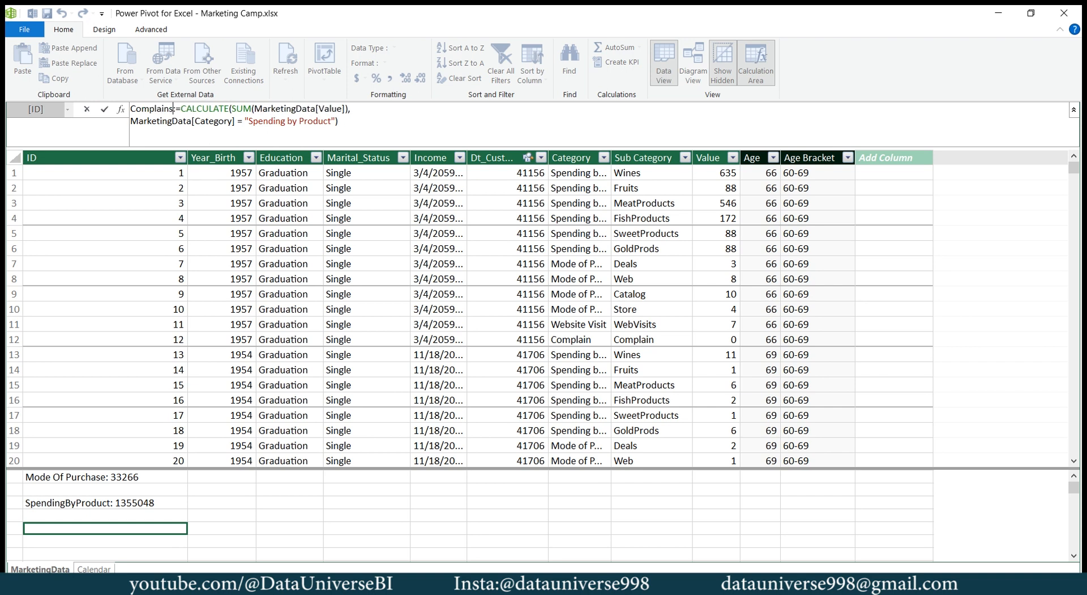
Commit the Complains measure, and switch back to the Excel workbook's MarketingData sheet
key(Return)
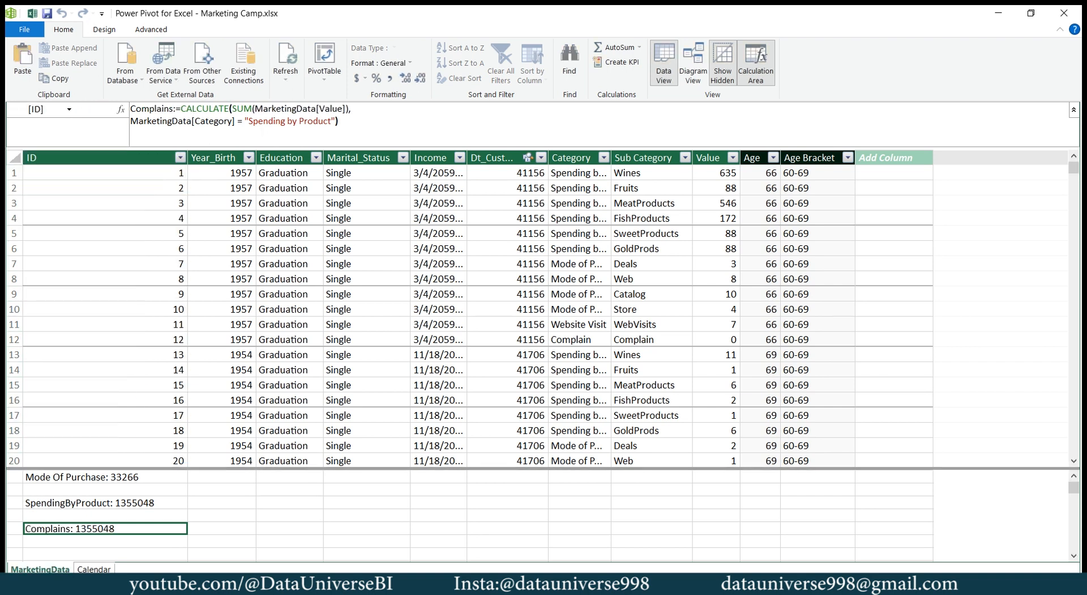
key(alt+Tab)
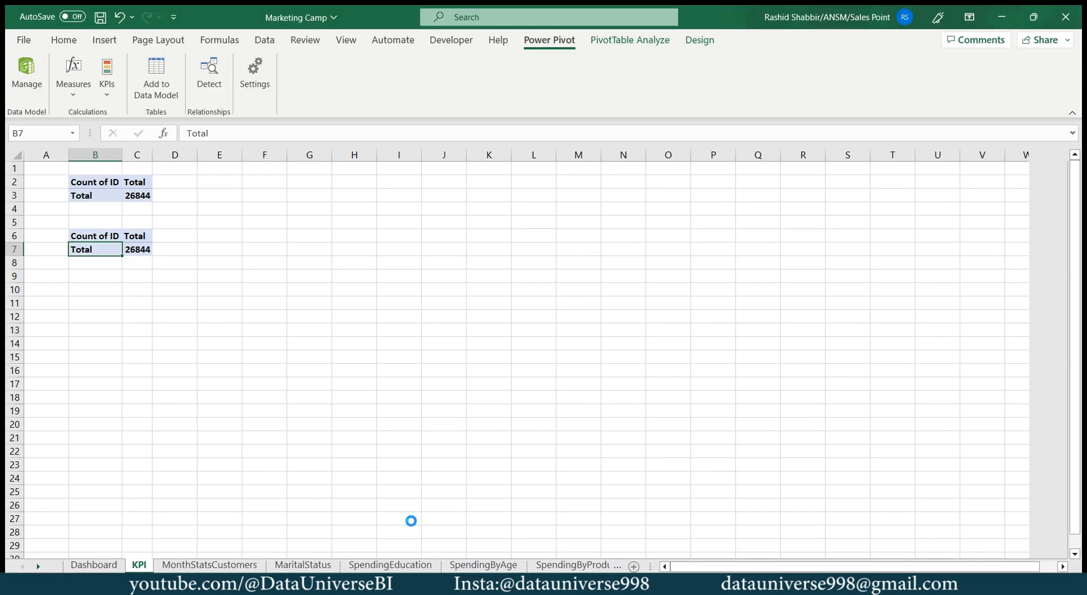
click(38, 565)
click(38, 566)
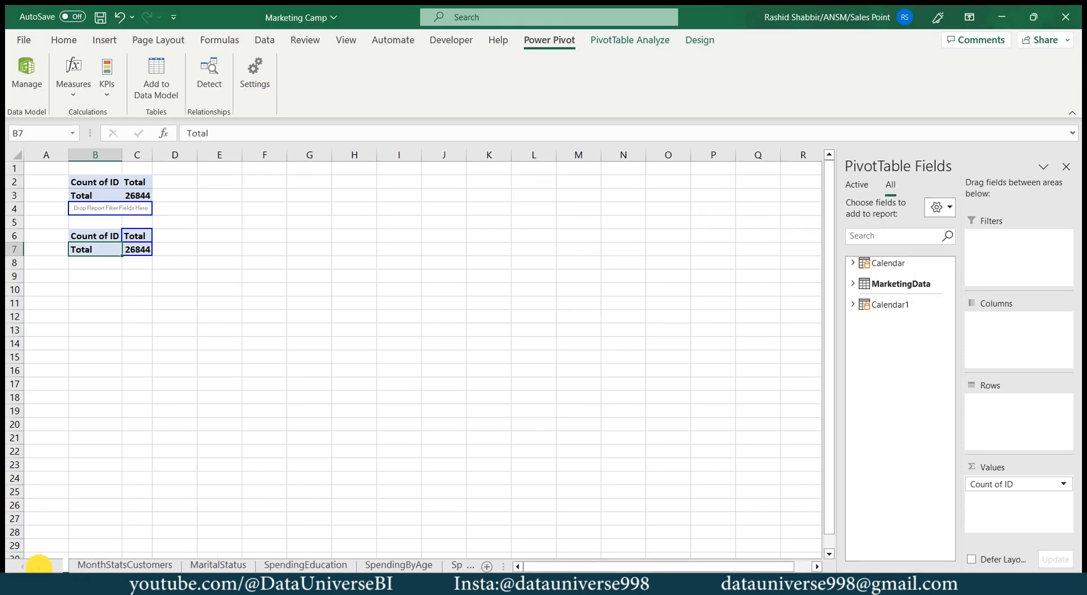
click(38, 566)
click(38, 566)
click(38, 565)
click(388, 565)
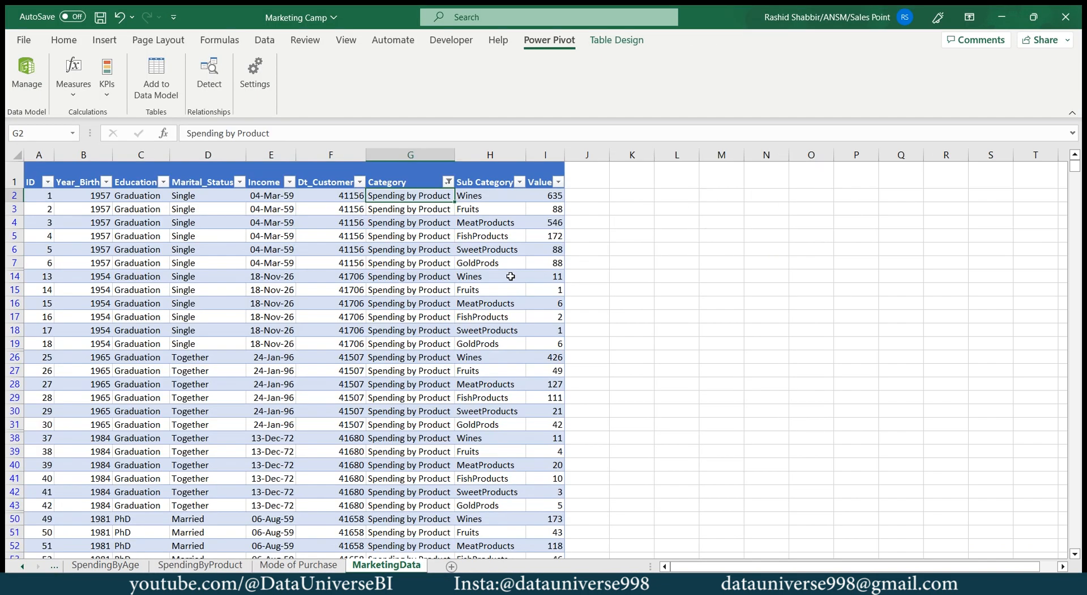
Filter the MarketingData table's Category column to show only Complain, and check the exact category text in its first row
key(Up)
key(alt+Down)
key(Down)
key(Down)
key(Down)
key(Down)
key(Down)
key(Down)
key(Down)
key(Down)
key(Down)
key(Down)
key(Down)
key(Down)
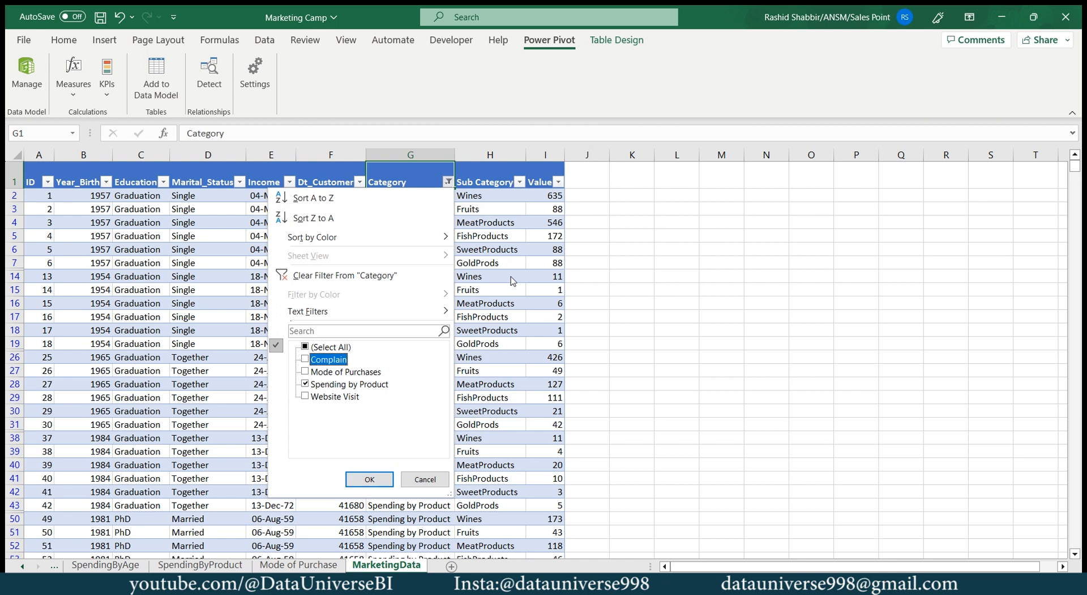
key(space)
key(Up)
key(Up)
key(space)
key(Return)
key(Down)
key(F2)
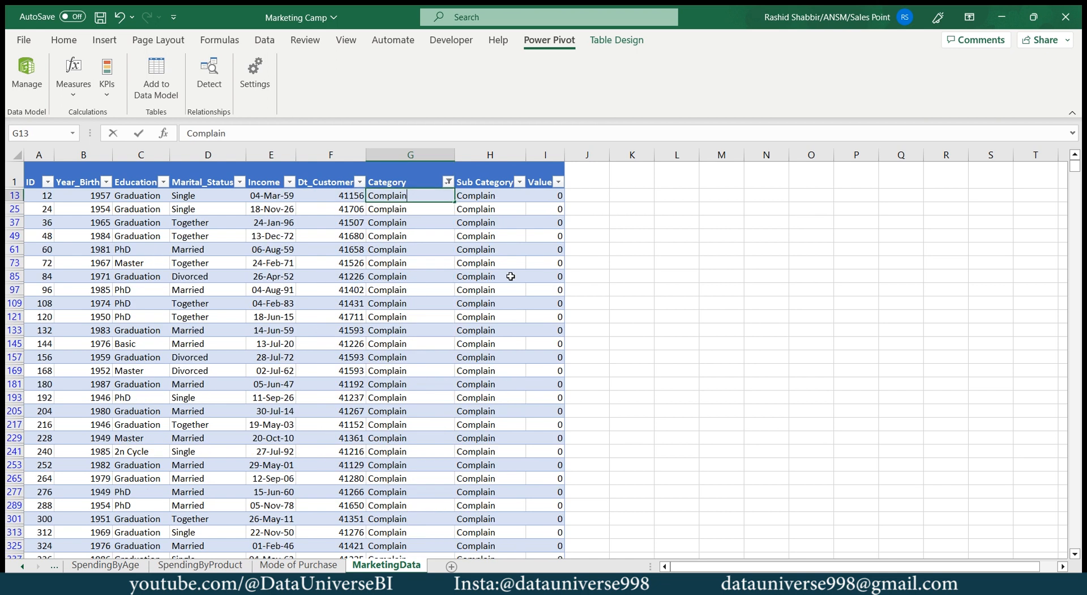
key(shift+Home)
key(Escape)
key(Up)
In the Power Pivot data model, change the category criterion in the Complains measure to "Complain"
key(alt+Tab)
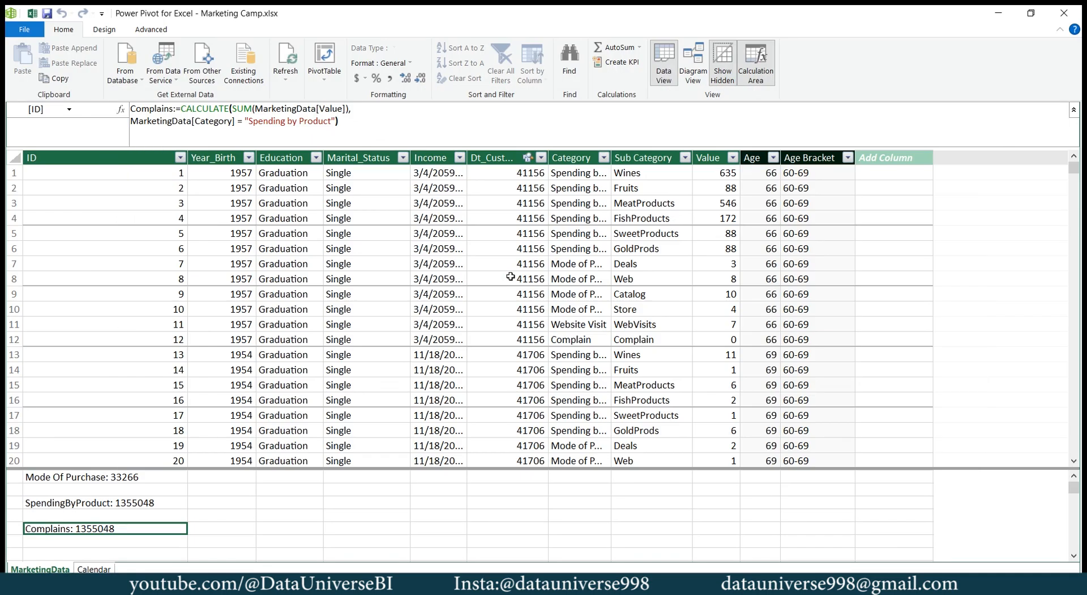
click(332, 121)
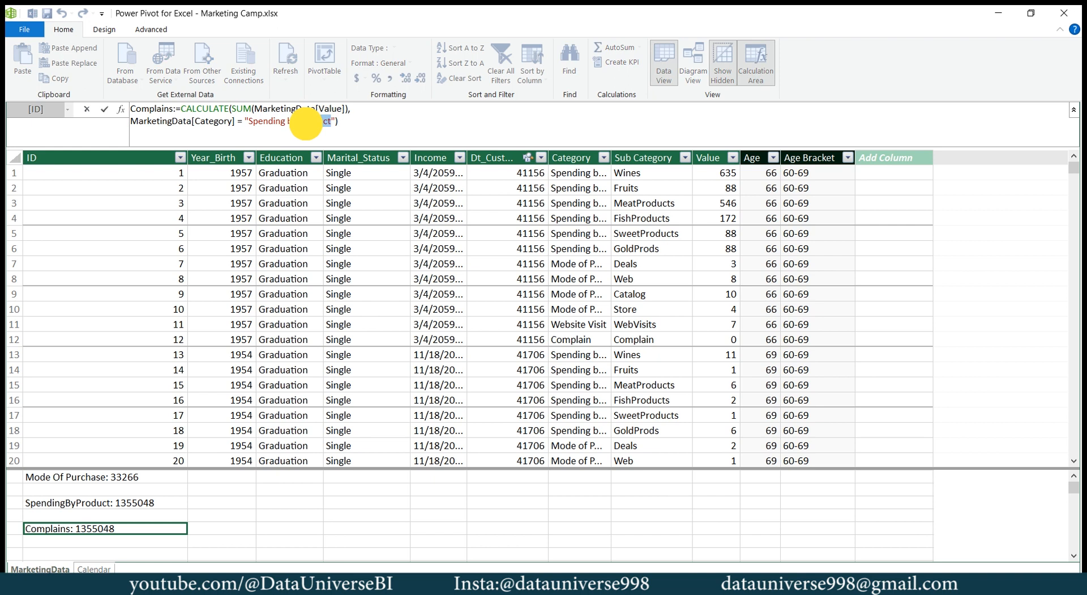
key(BackSpace)
key(BackSpace)
key(BackSpace)
key(BackSpace)
key(BackSpace)
key(BackSpace)
key(BackSpace)
key(BackSpace)
key(BackSpace)
key(BackSpace)
key(BackSpace)
key(BackSpace)
key(BackSpace)
key(BackSpace)
key(BackSpace)
key(BackSpace)
key(BackSpace)
key(BackSpace)
key(BackSpace)
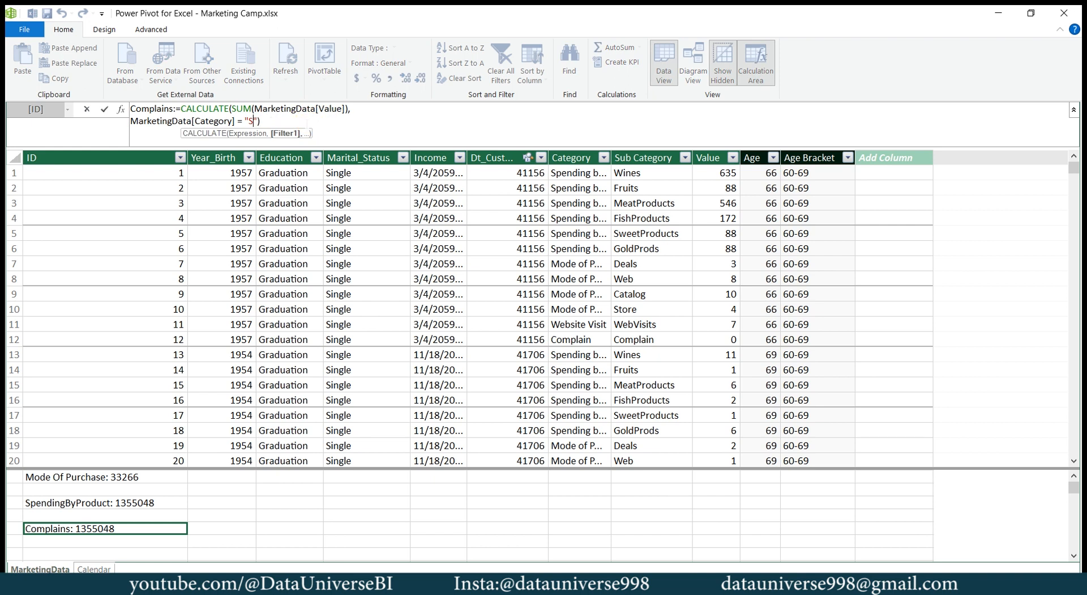
text(Complain)
key(End)
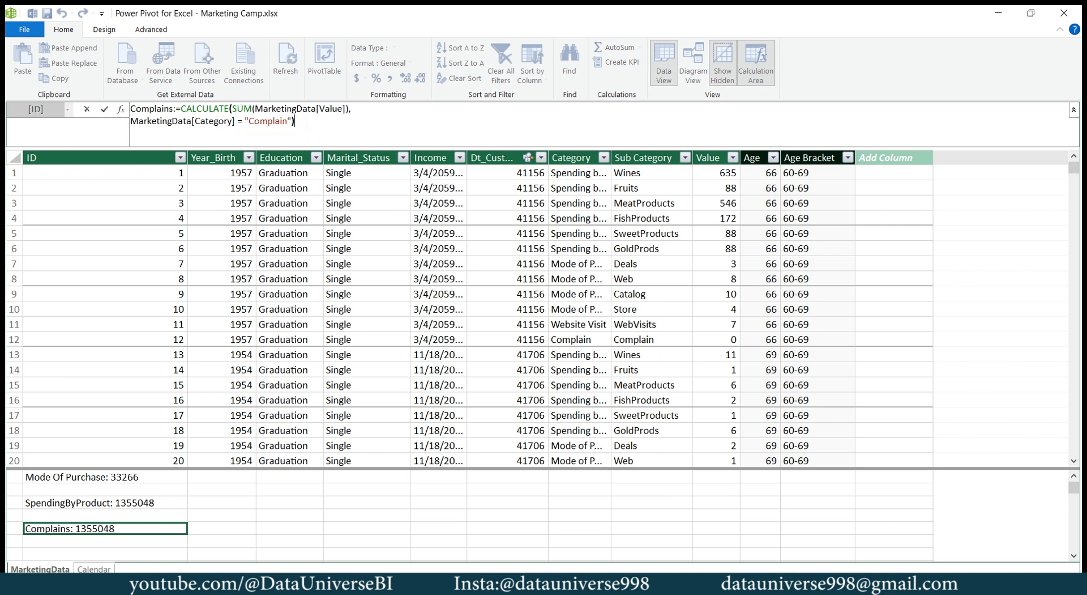
key(Return)
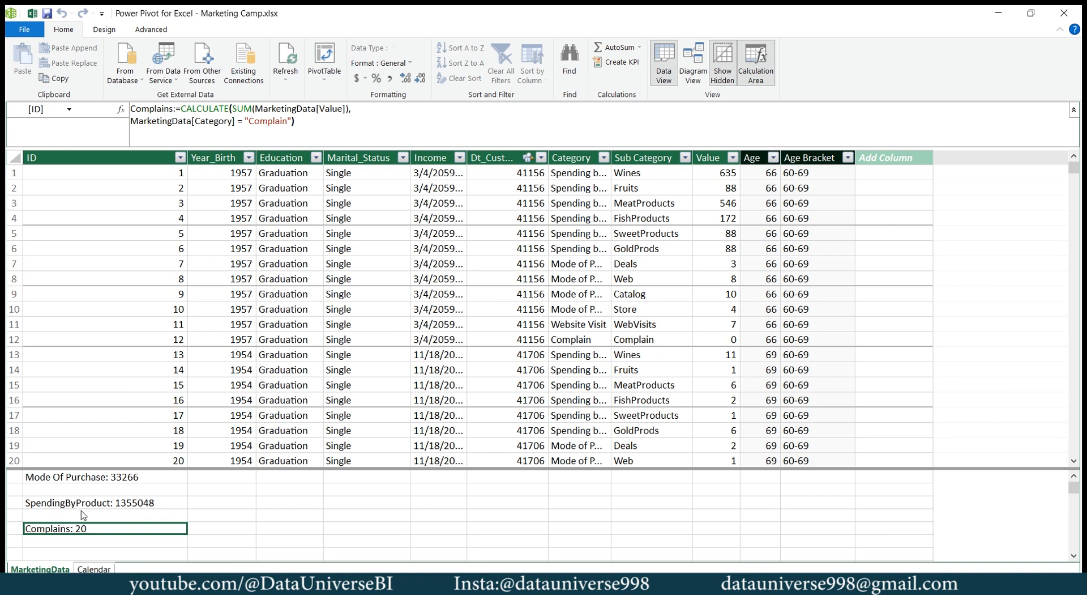
In the Excel workbook, link the Dashboard banner's second text box to cell C7 of the KPI sheet
key(alt+Tab)
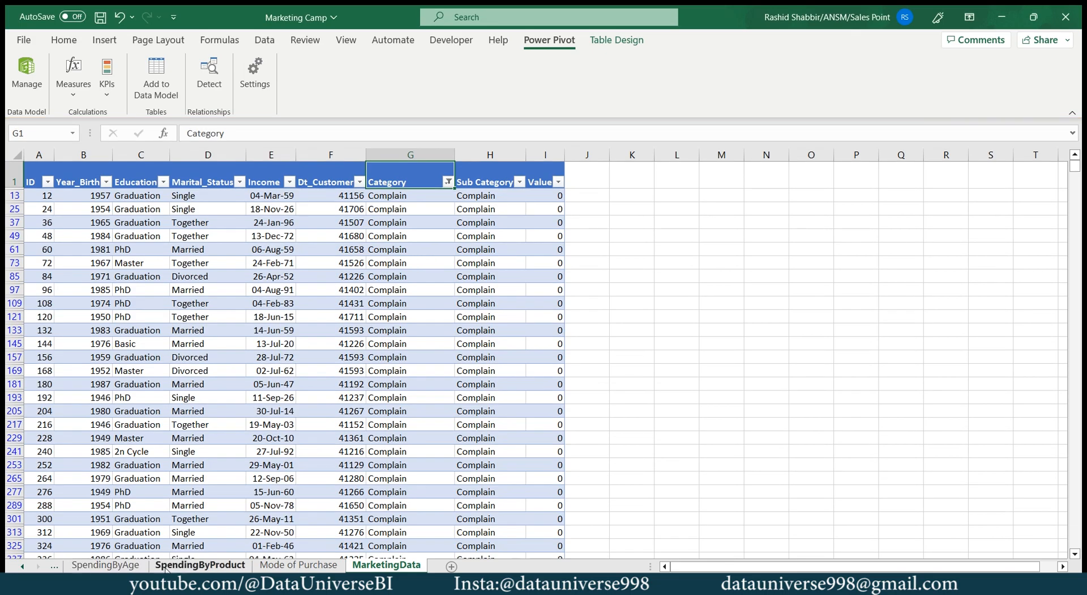
click(29, 568)
click(20, 568)
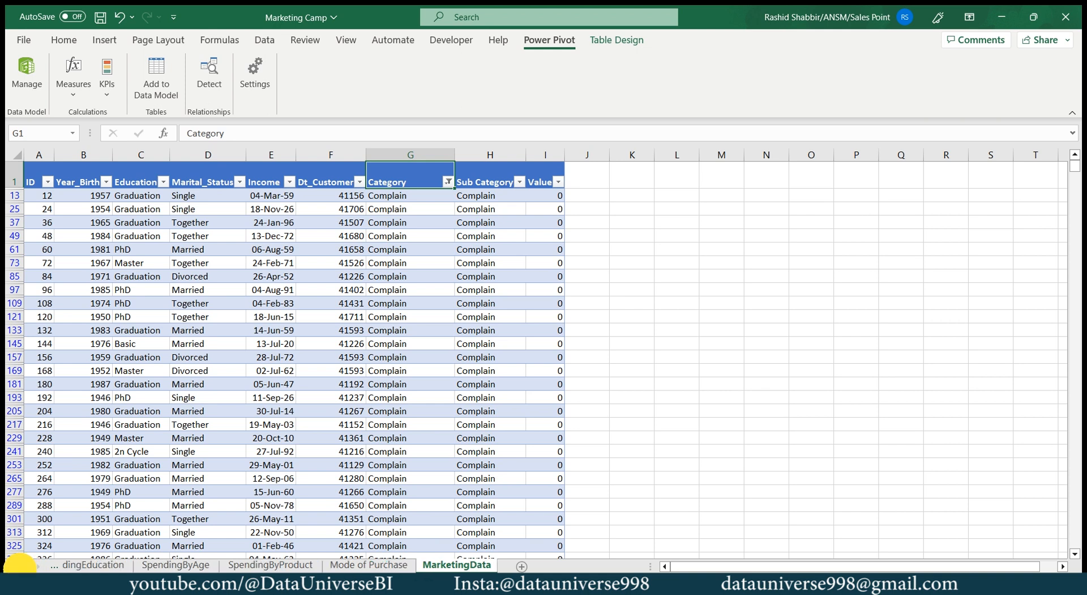
click(20, 568)
click(20, 568)
click(20, 568)
click(20, 568)
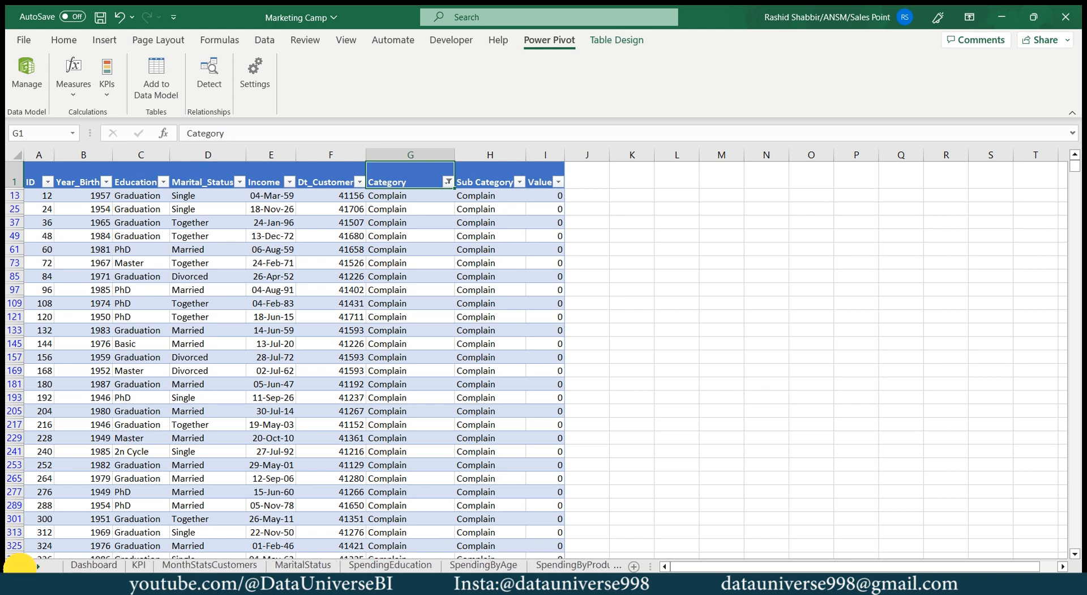
click(85, 565)
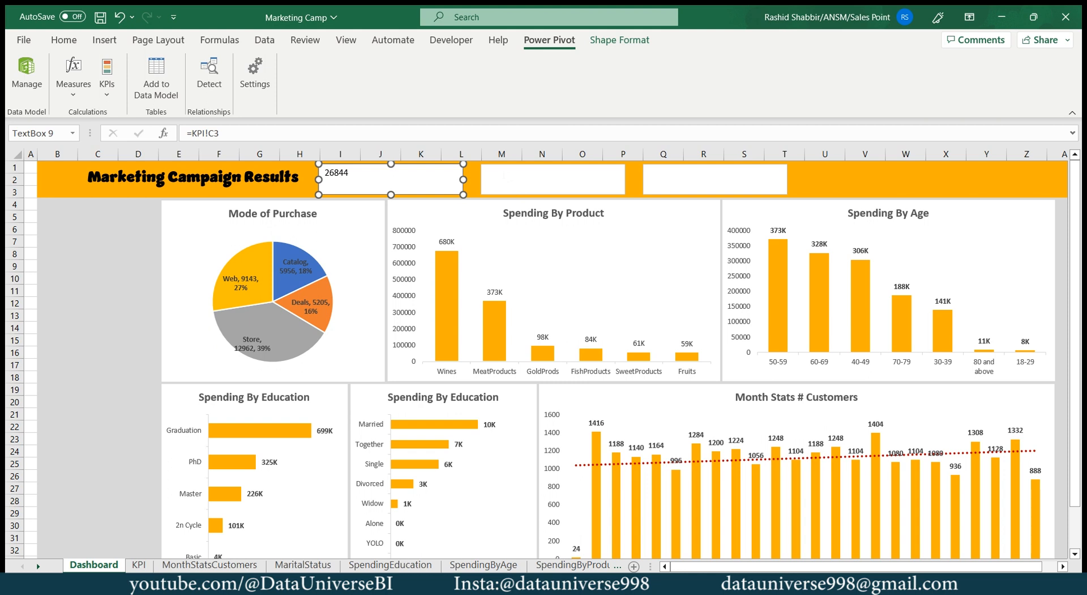
click(498, 162)
click(497, 164)
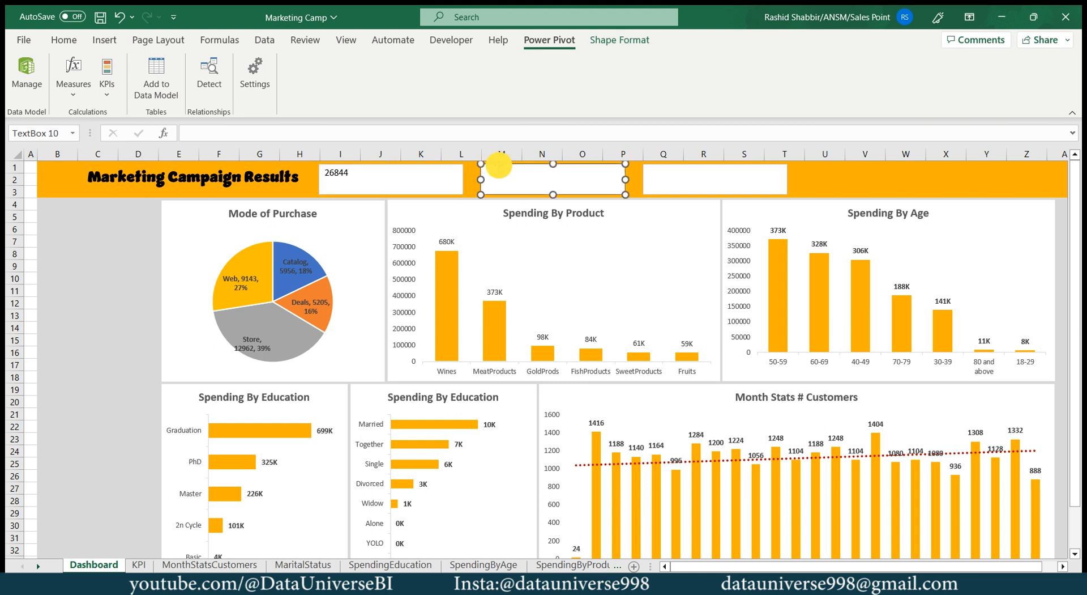
click(462, 134)
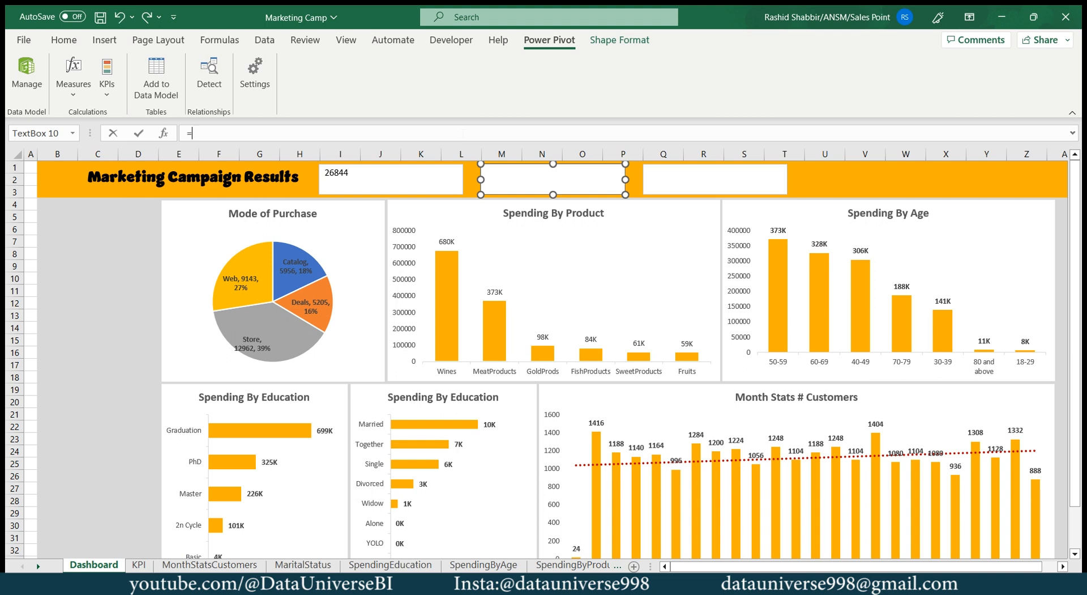
click(139, 565)
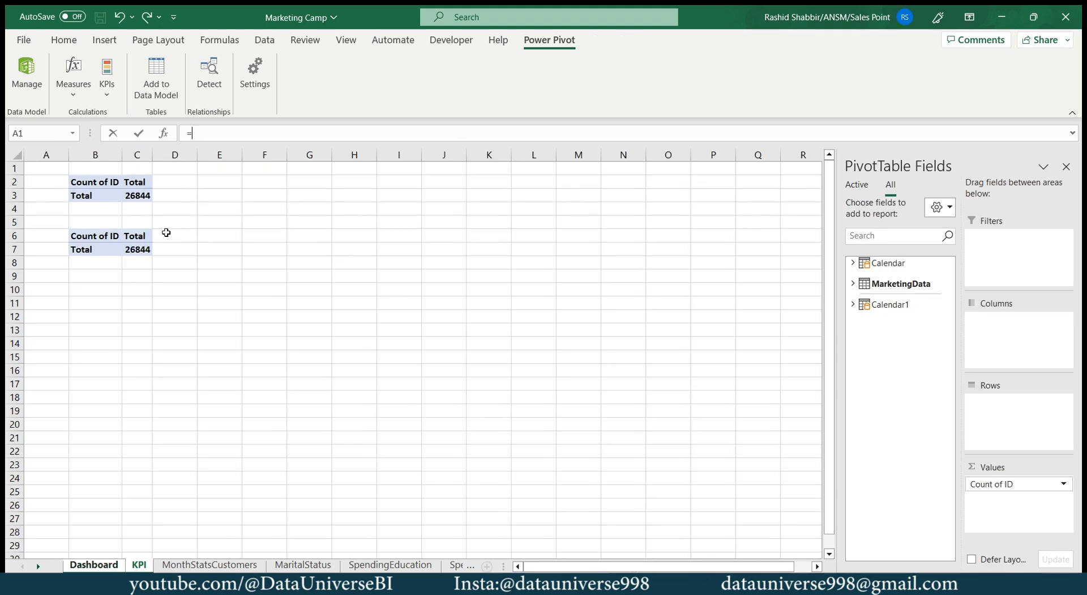
click(132, 251)
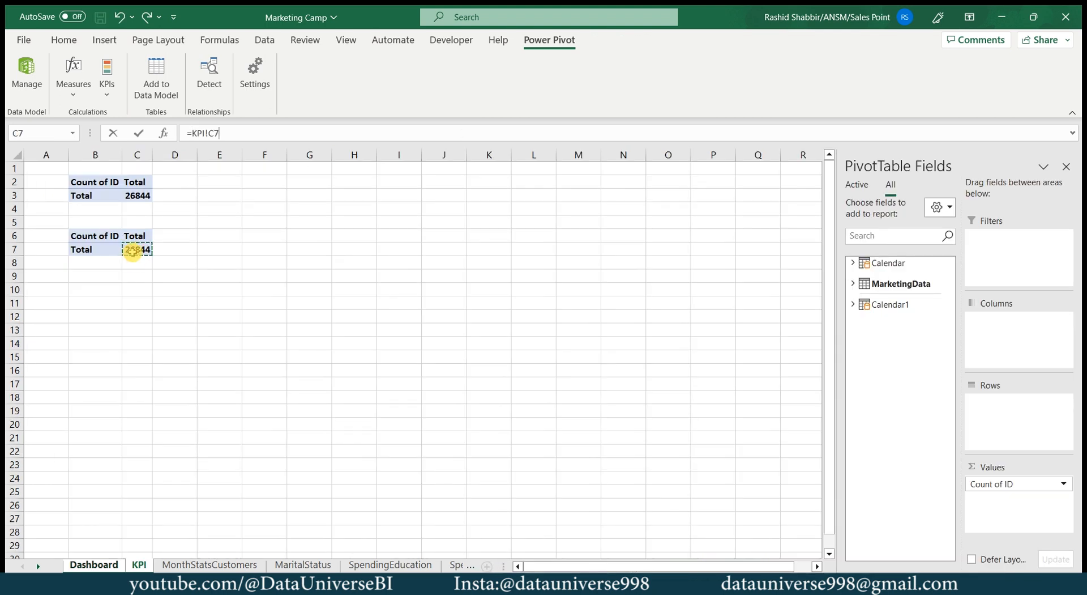
key(Return)
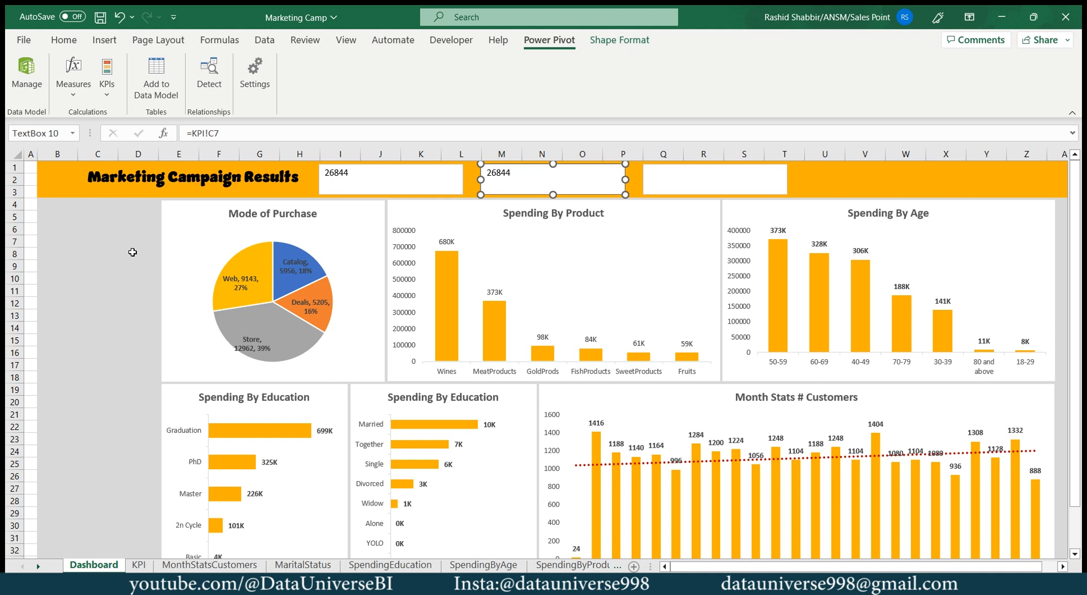
Replace Count of ID with the Complains measure as the value of the KPI sheet's second PivotTable, and return to the Dashboard
key(ctrl+Page_Down)
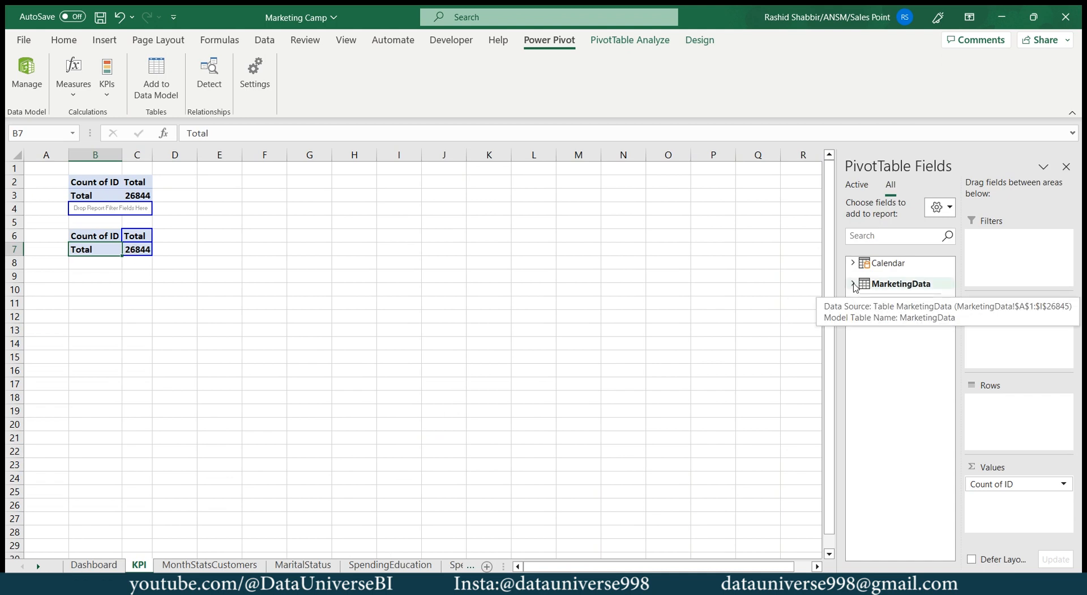
click(854, 283)
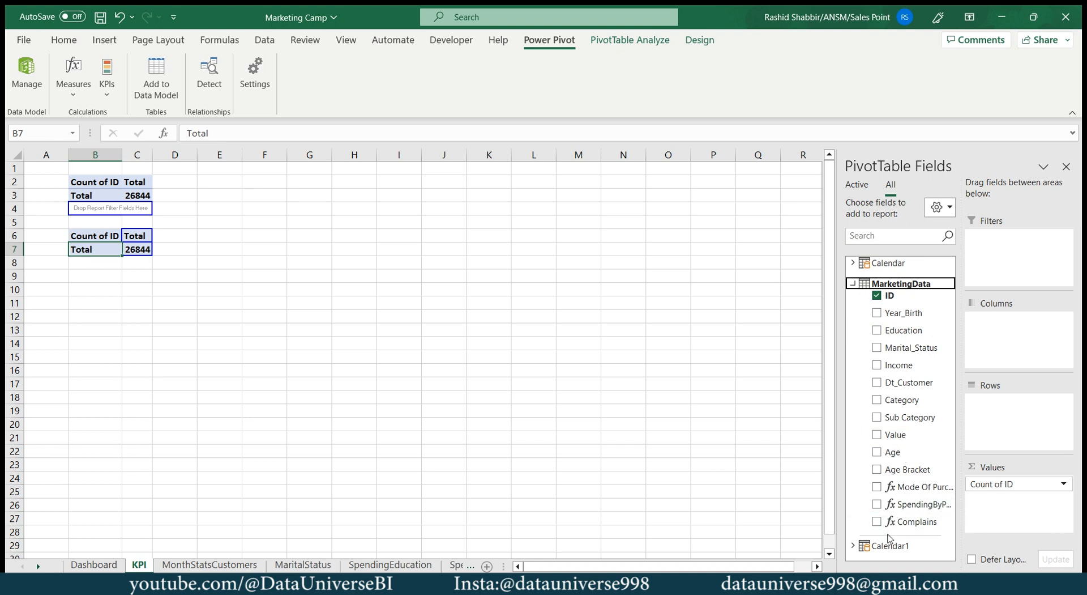
drag(906, 521, 502, 348)
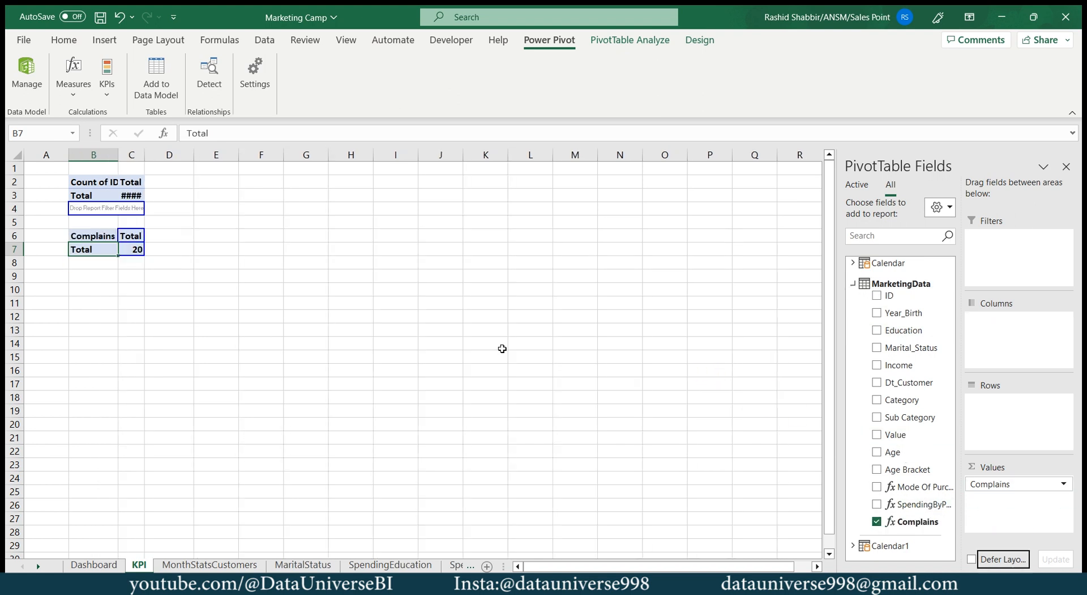
click(82, 568)
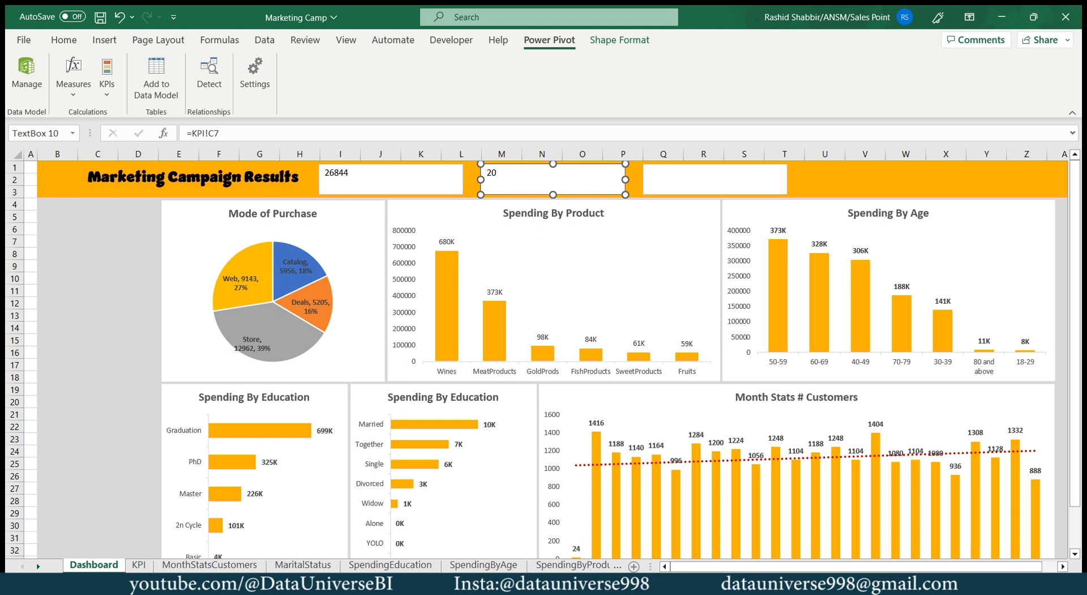
Duplicate the Complains PivotTable on the KPI sheet, placing the copy at cell B9
click(139, 565)
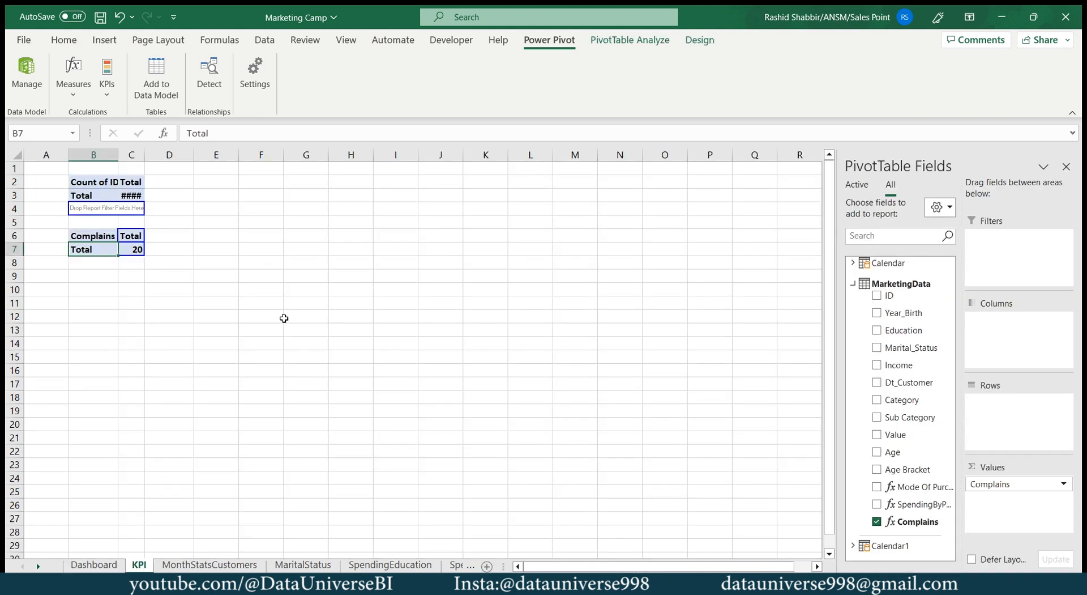
key(Down)
key(Up)
key(Up)
key(shift+Right)
key(shift+Down)
key(ctrl+c)
key(ctrl+v)
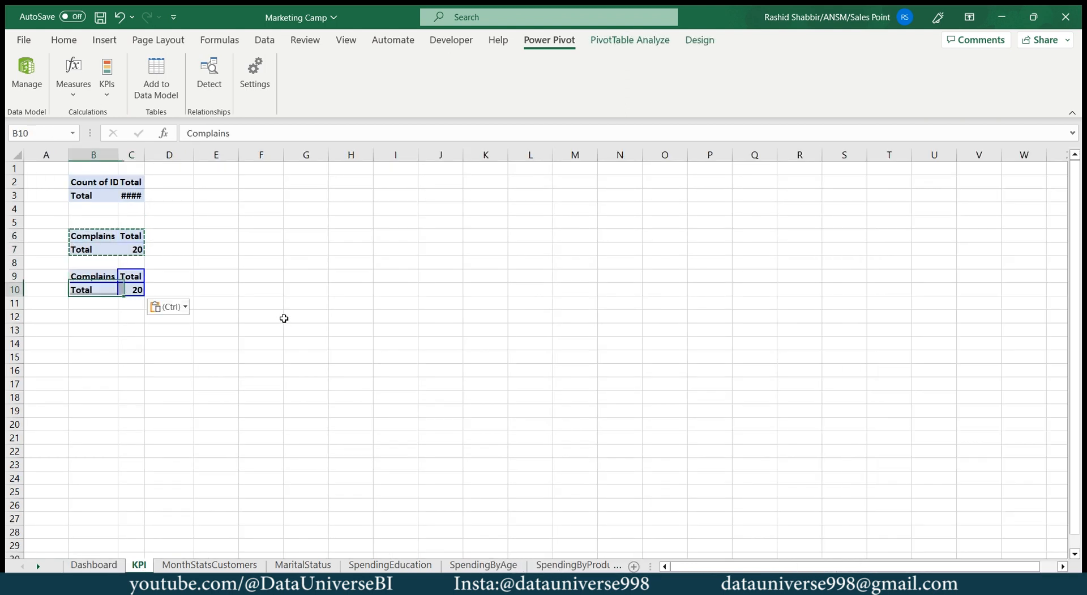
Filter the MarketingData table's Category column to show only Website Visit, and check the category text in its first row
key(ctrl+Page_Down)
key(ctrl+Page_Down)
key(ctrl+Page_Down)
key(ctrl+Page_Down)
key(ctrl+Page_Down)
key(ctrl+Page_Down)
key(ctrl+Page_Down)
key(alt+Down)
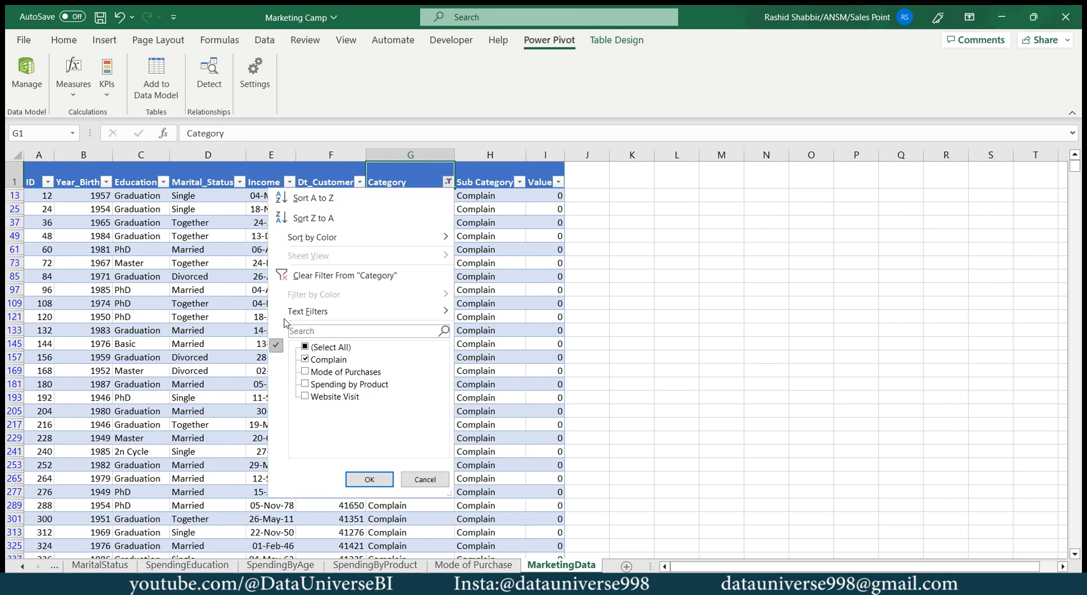
key(Down)
key(Down)
key(Down)
key(Down)
key(Down)
key(Down)
key(Down)
key(Down)
key(Down)
key(Down)
key(space)
key(Down)
key(Down)
key(Down)
key(space)
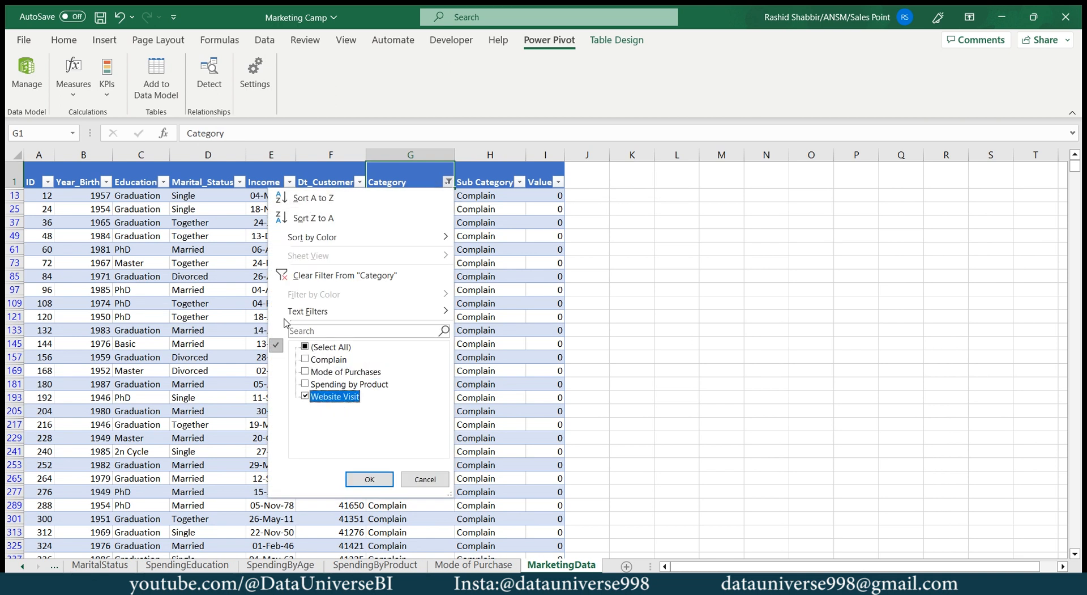
key(Return)
key(Down)
key(Down)
key(Up)
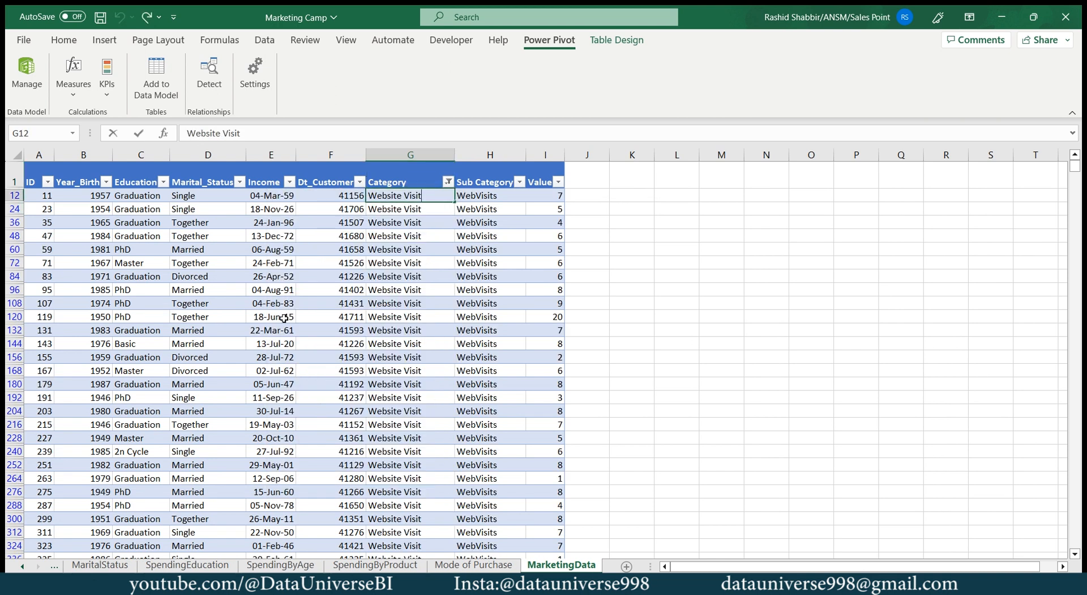
In the Power Pivot data model, copy the Complains measure's formula into the empty calculation cell directly below it
key(alt+Tab)
key(alt+Tab)
key(alt+Tab)
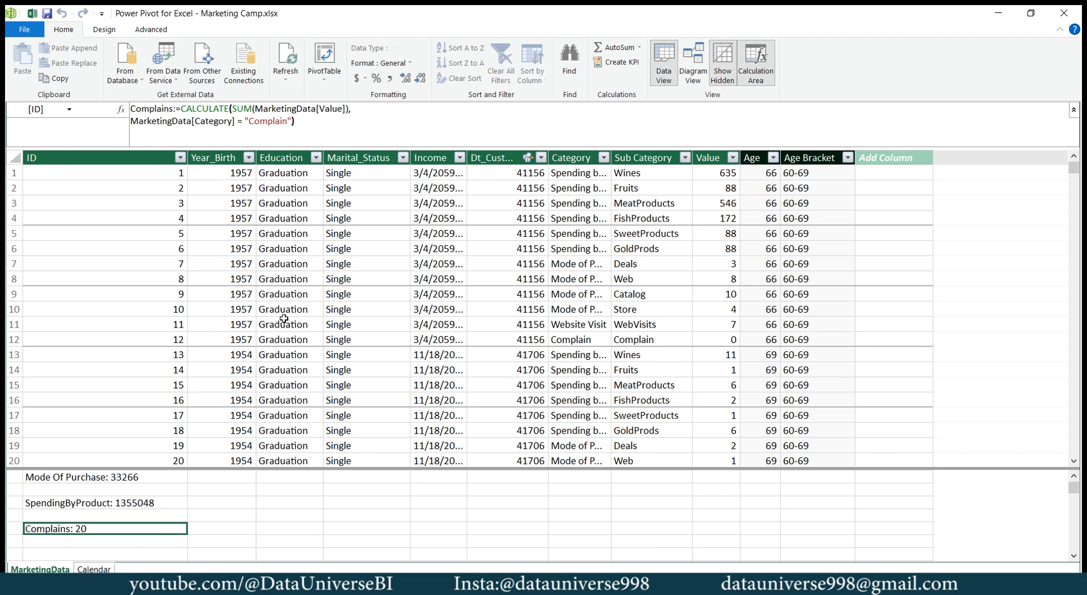
click(330, 133)
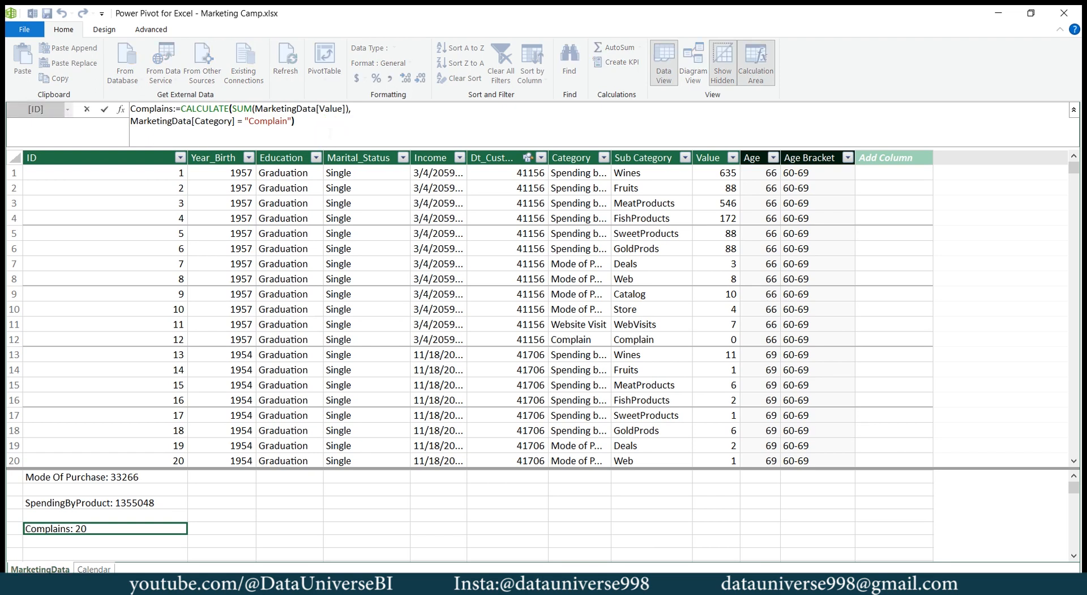
key(ctrl+a)
click(329, 133)
key(Return)
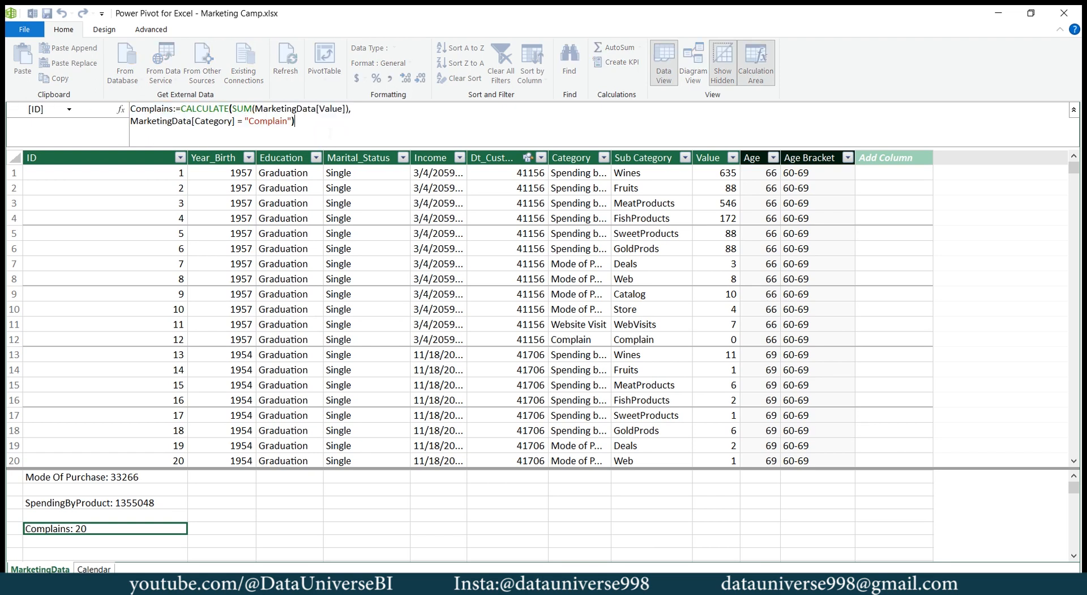
click(329, 132)
key(ctrl+a)
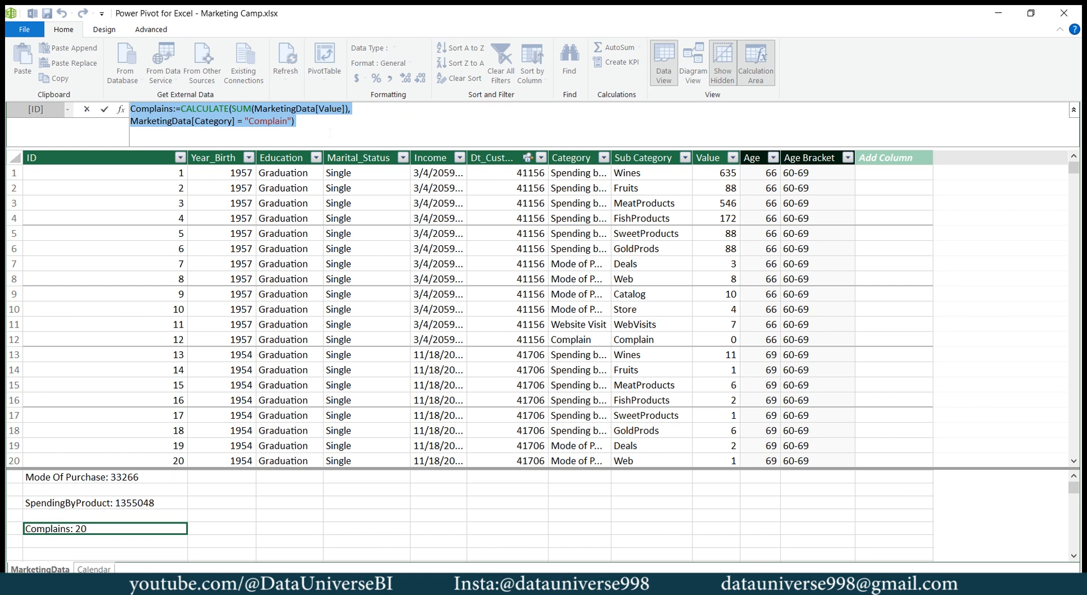
key(Return)
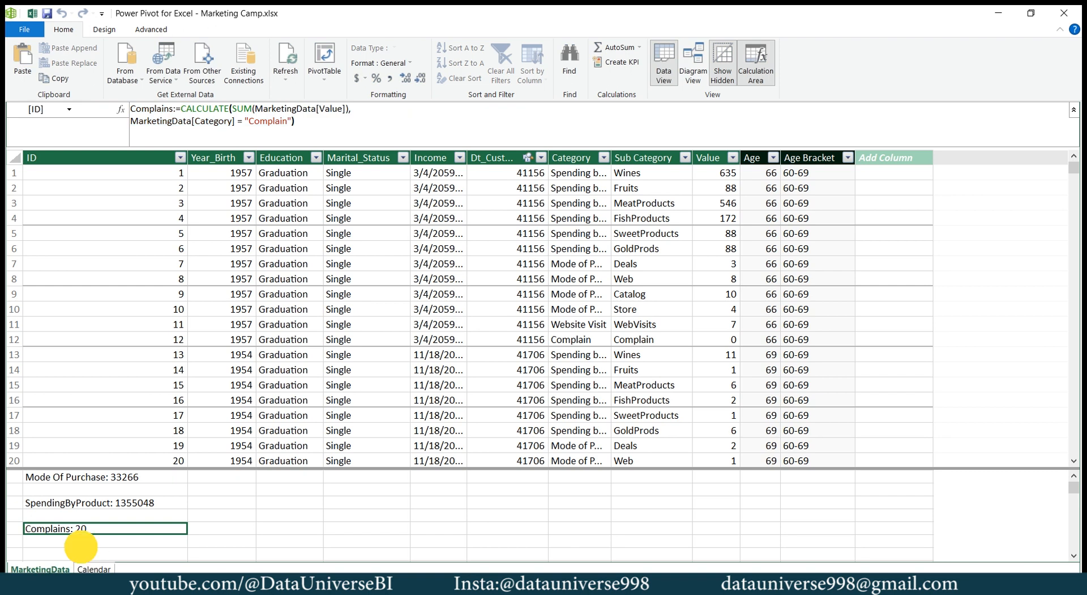
click(85, 540)
key(ctrl+v)
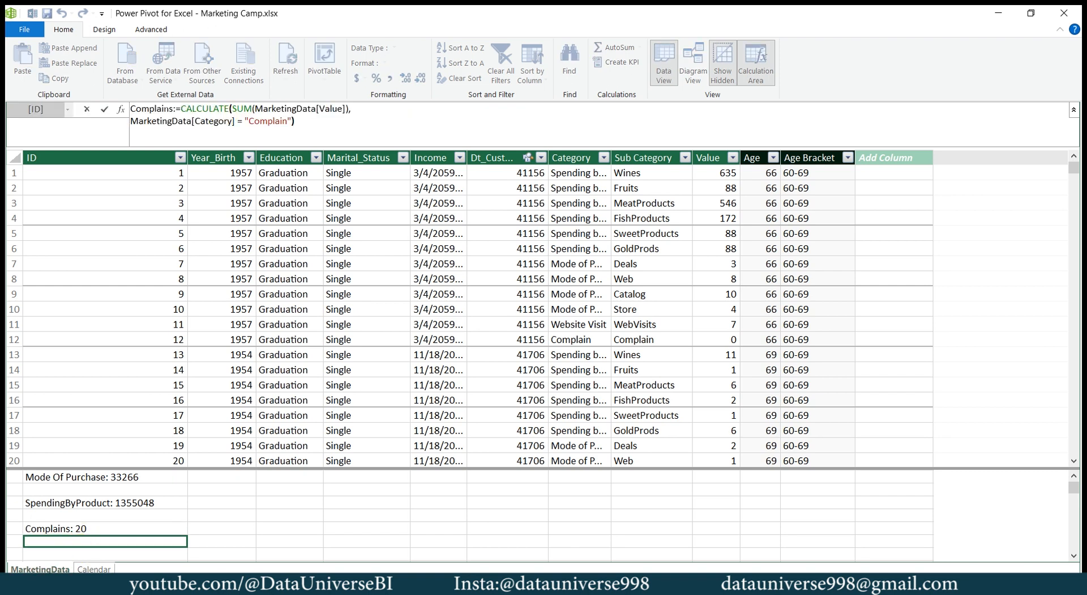
Rename the copied measure to Website Visits in the formula of the empty calculation cell below Complains
double_click(150, 108)
key(BackSpace)
text(W)
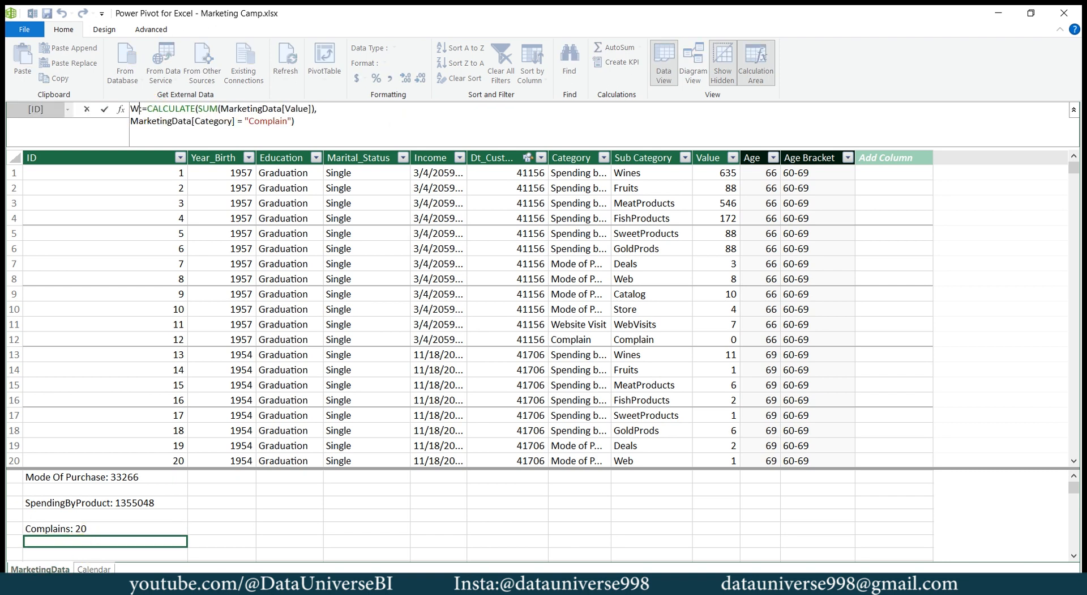
text(ebsite)
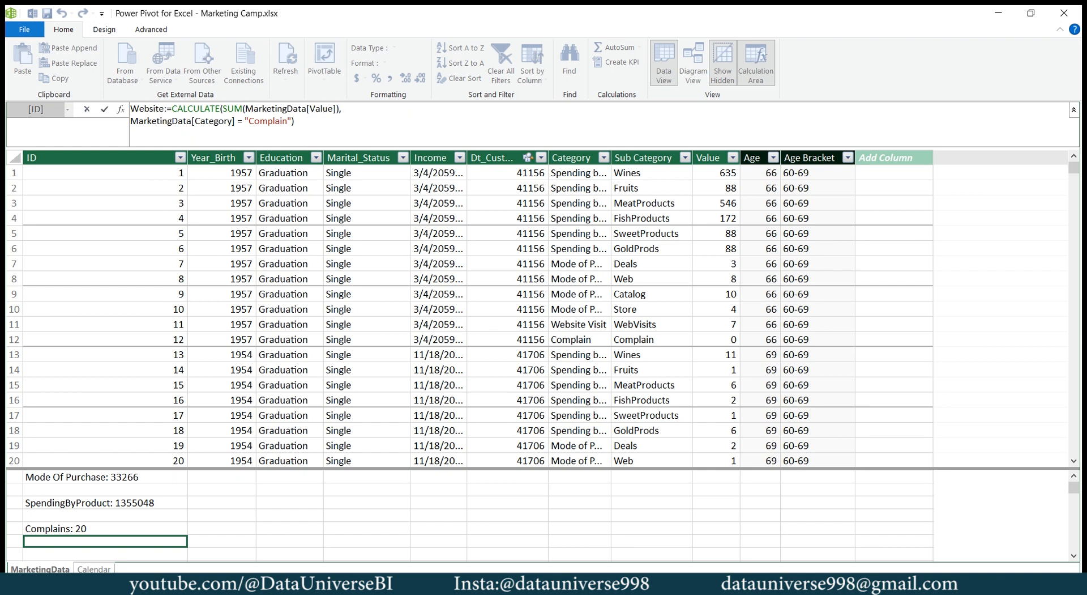
text( Visits)
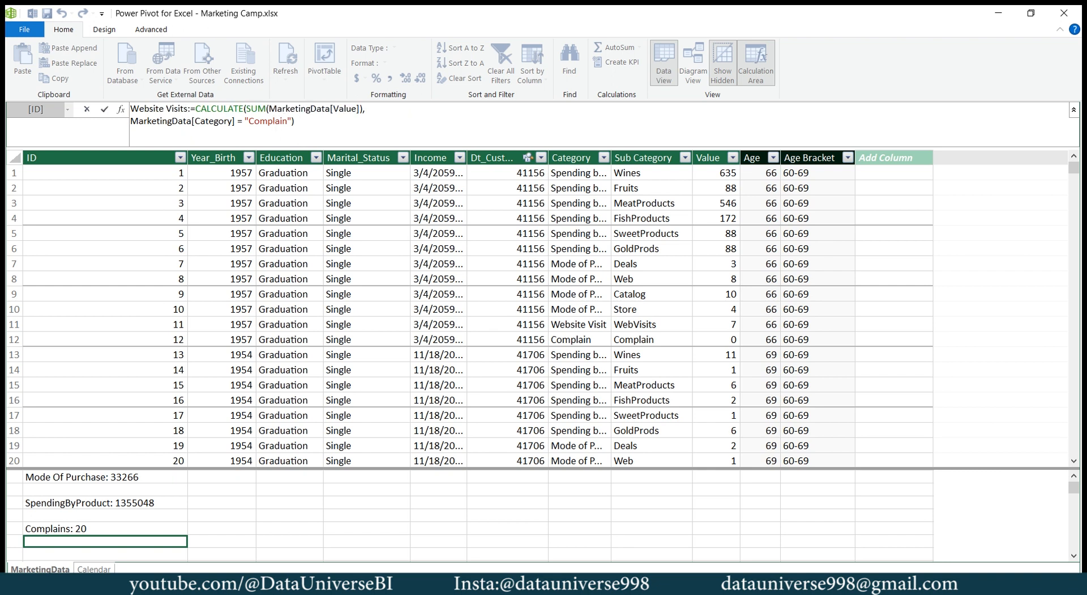
Copy the category text Website Visit from the MarketingData sheet into the new measure's filter condition and commit the formula
key(alt+Tab)
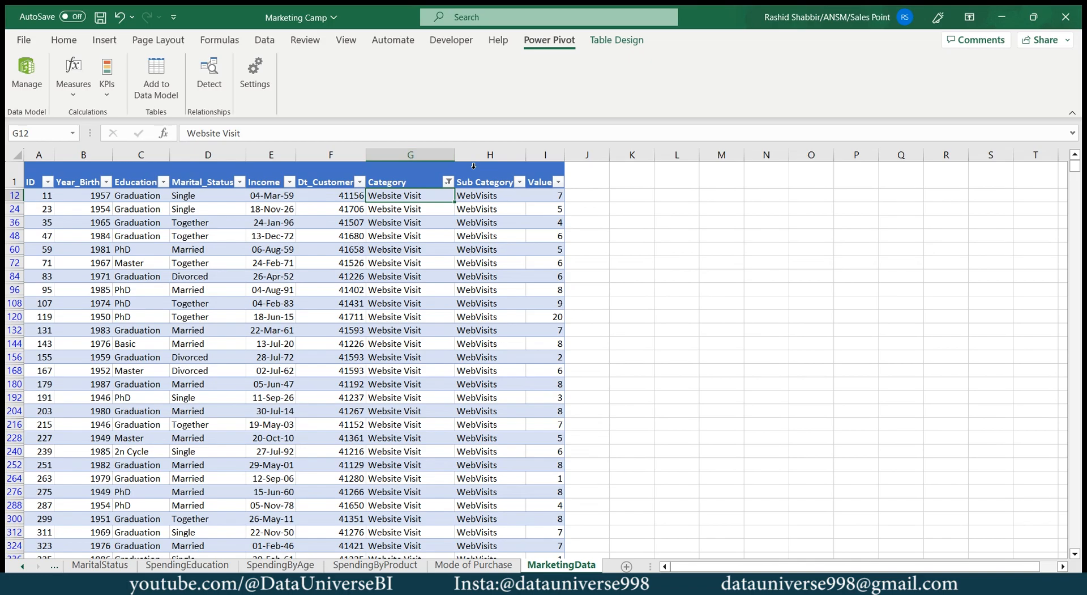
key(F2)
key(ctrl+a)
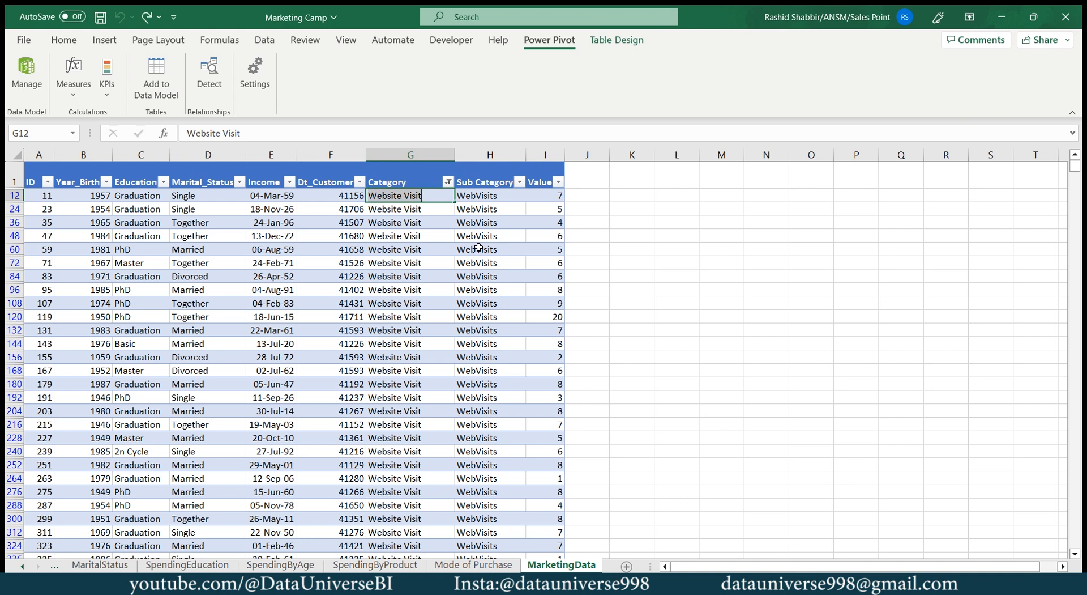
key(Escape)
key(alt+Tab)
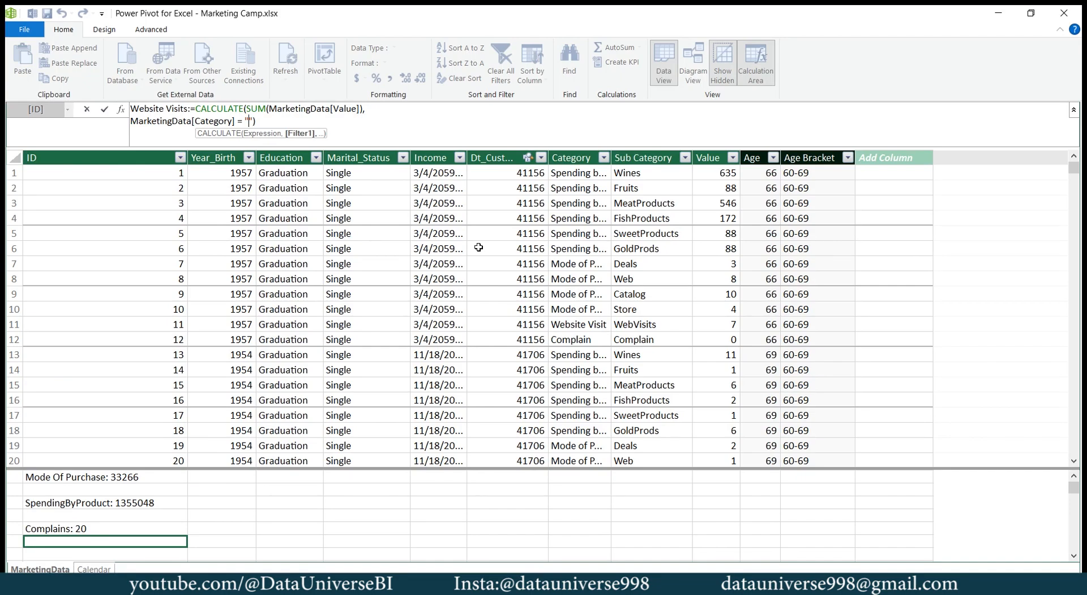
key(ctrl+v)
key(Return)
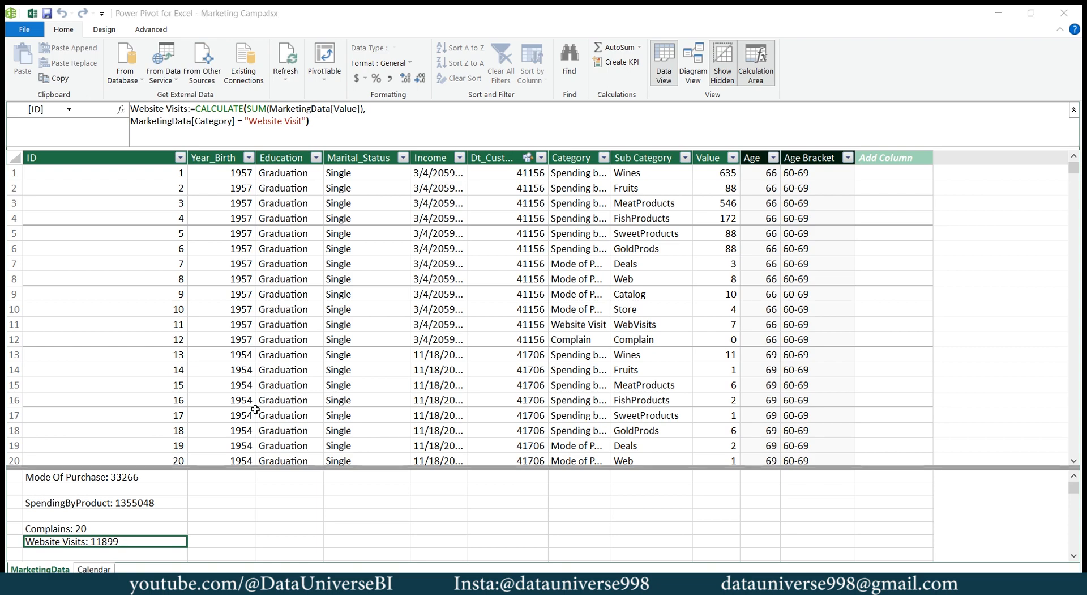
Return to the workbook's Dashboard and link the third banner KPI box to cell C10 of the KPI sheet
key(alt+Tab)
click(415, 176)
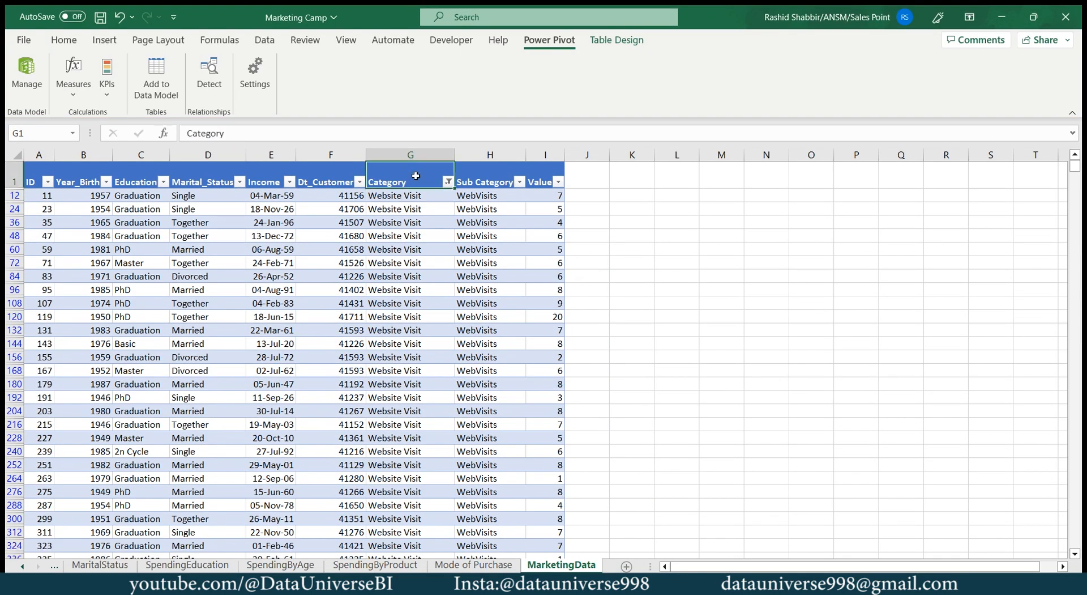
key(ctrl+Page_Up)
key(ctrl+Page_Up)
key(ctrl+Page_Up)
key(ctrl+Page_Up)
key(ctrl+Page_Up)
key(ctrl+Page_Up)
key(ctrl+Page_Up)
key(ctrl+Page_Up)
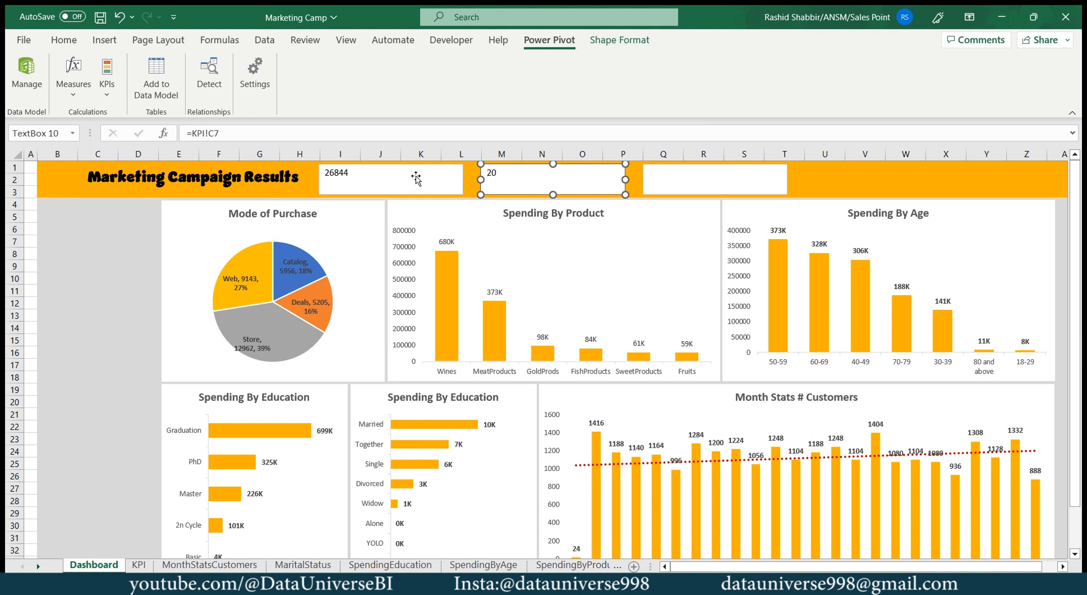
click(657, 187)
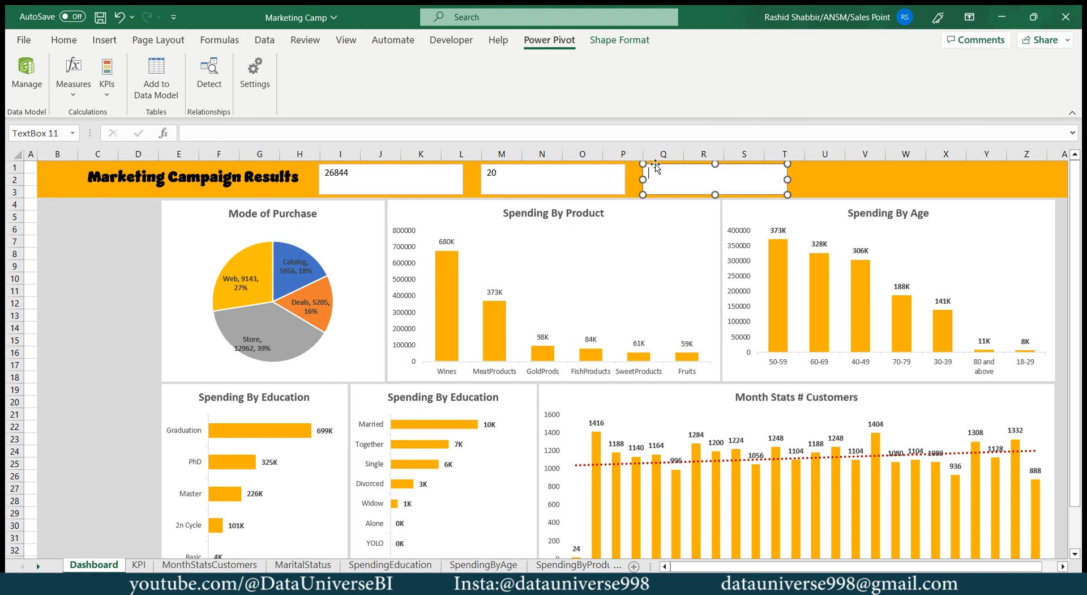
click(495, 133)
click(139, 565)
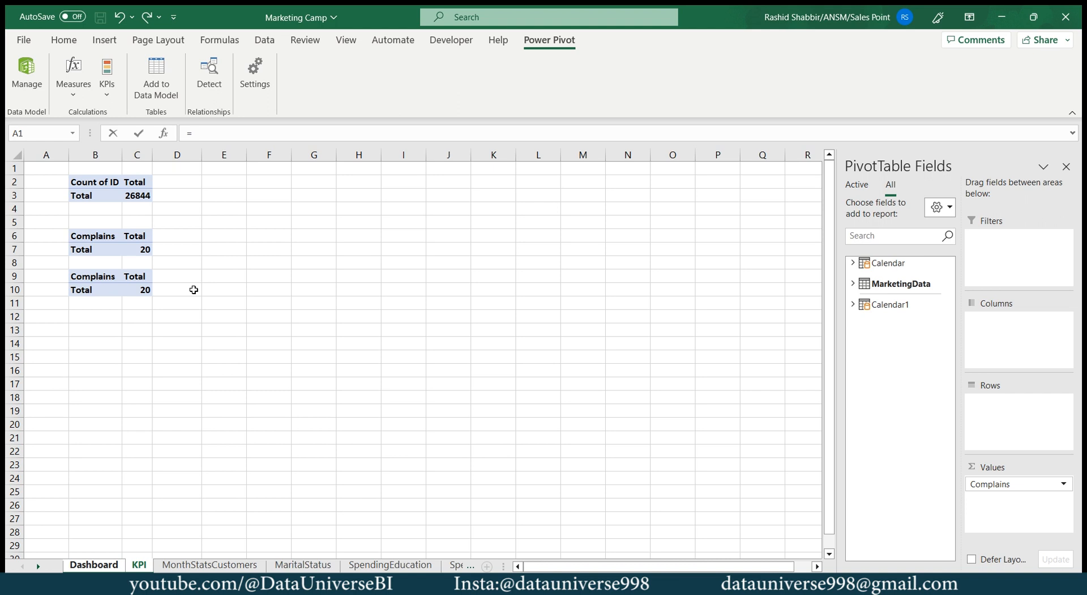
click(141, 292)
key(Return)
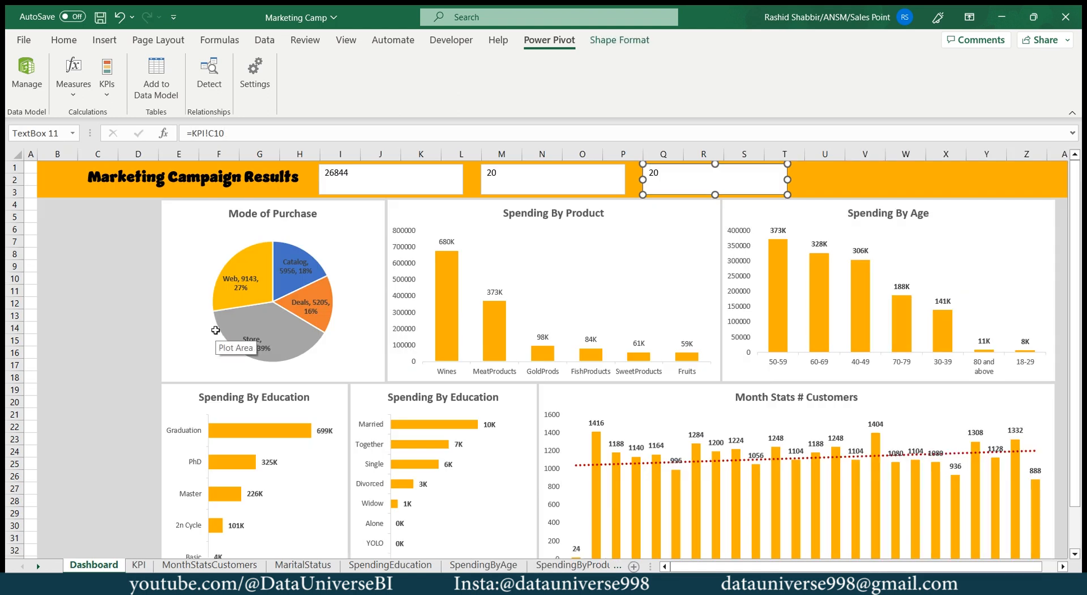
Replace Complains with the Website Visits measure as the value of the KPI sheet's third PivotTable, and return to the Dashboard
key(ctrl+Page_Down)
click(134, 290)
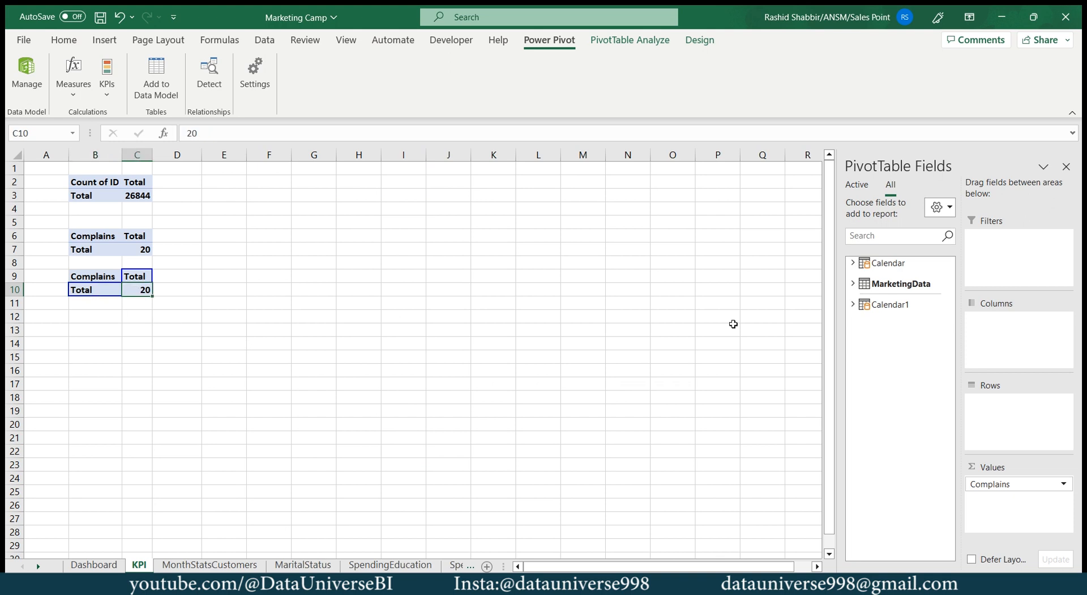
click(853, 284)
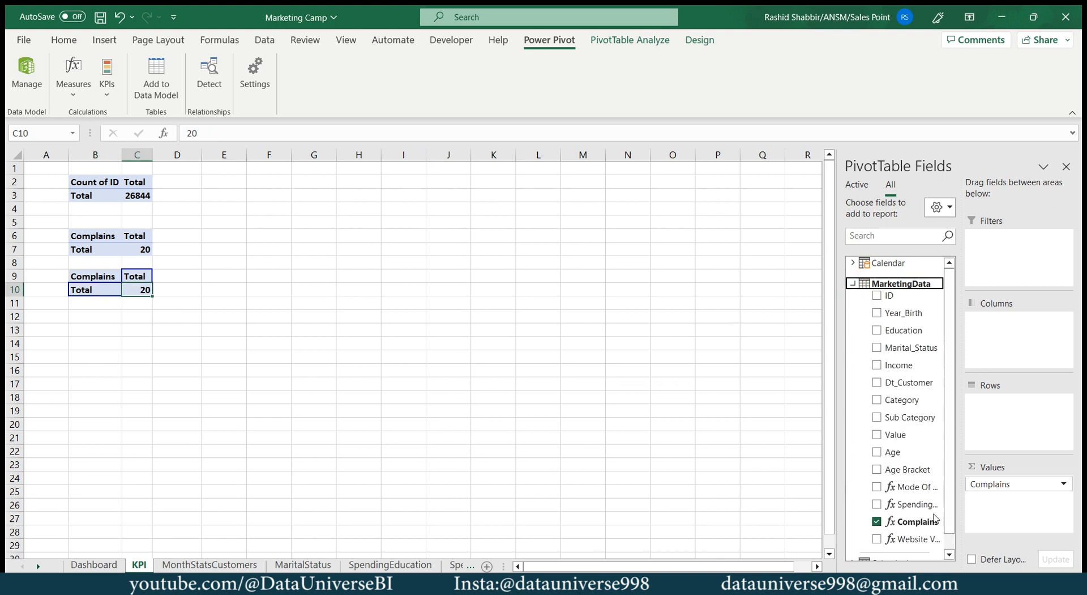
scroll(917, 524, down, 1)
drag(918, 524, 723, 418)
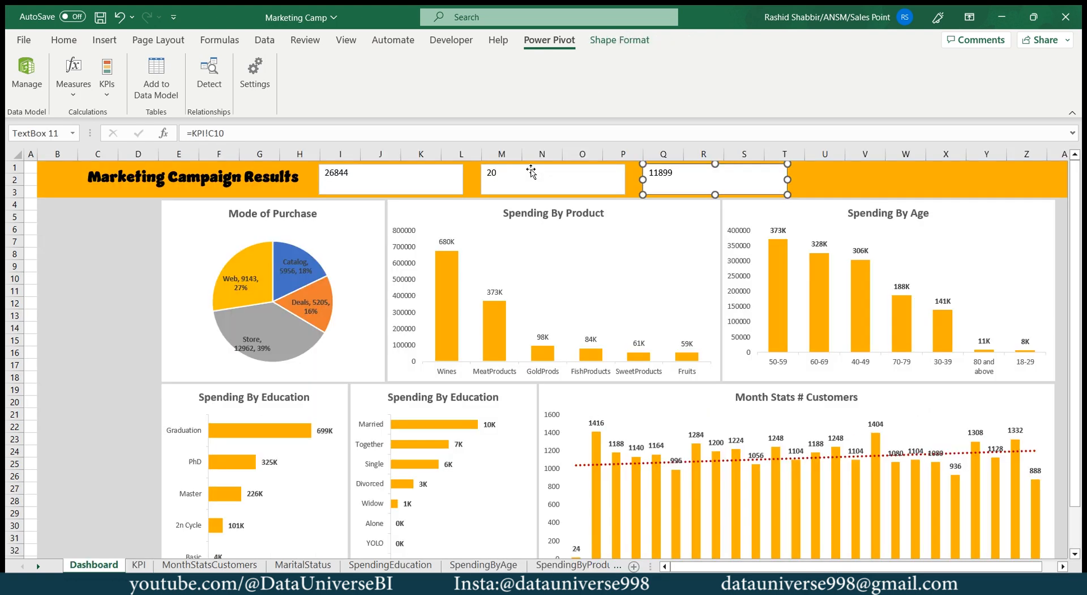
Set the font size of all three banner KPI boxes to 16
ctrl+click(532, 169)
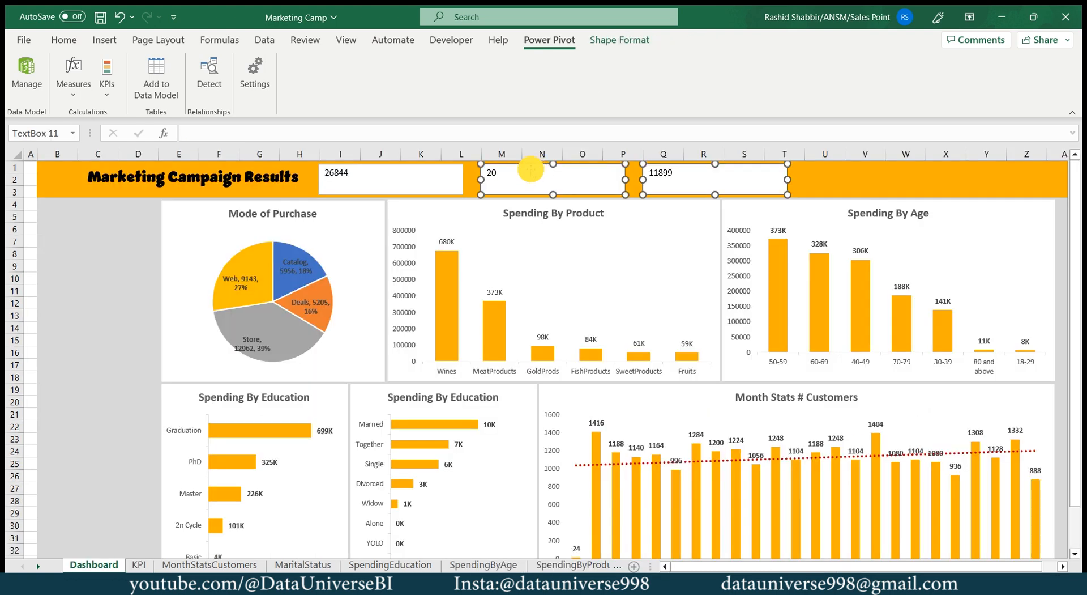
ctrl+click(441, 169)
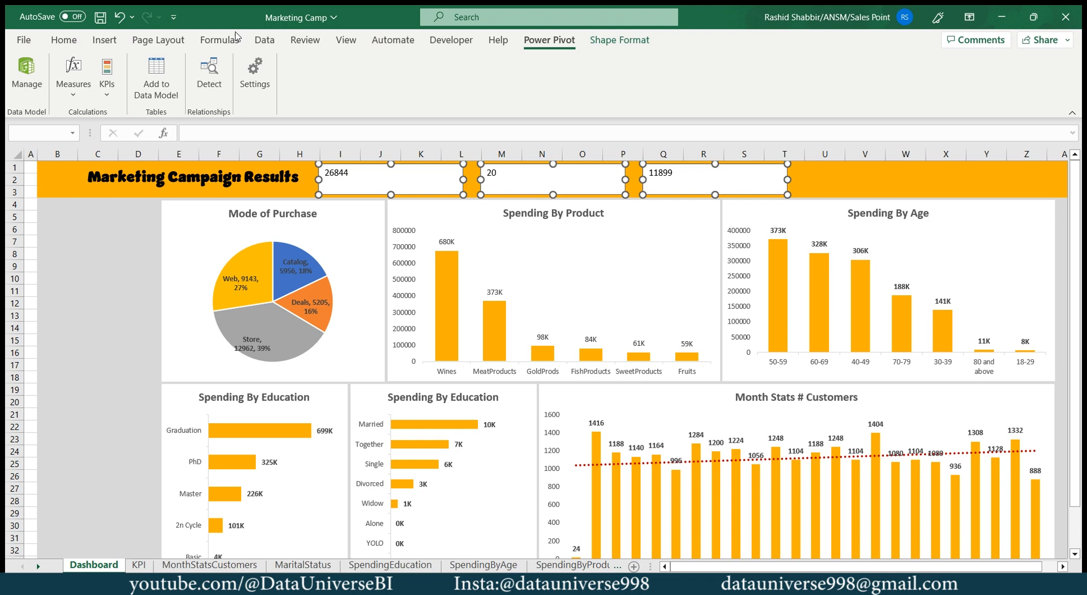
click(64, 40)
click(218, 67)
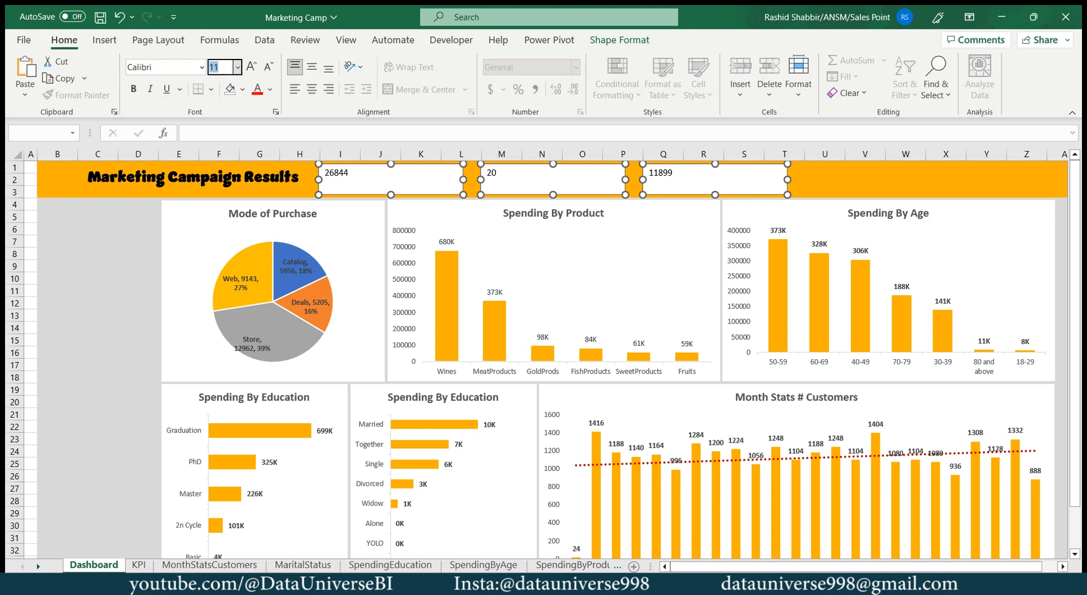
text(16)
key(Return)
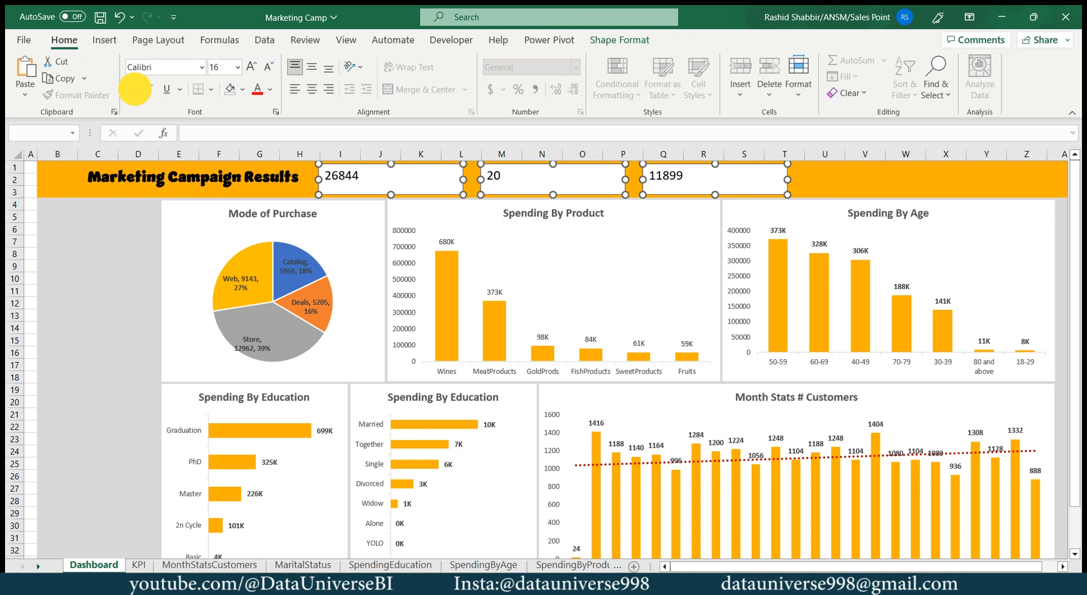
Make the text of the three KPI boxes bold and change its font to Jumble
click(134, 89)
click(159, 67)
text(J)
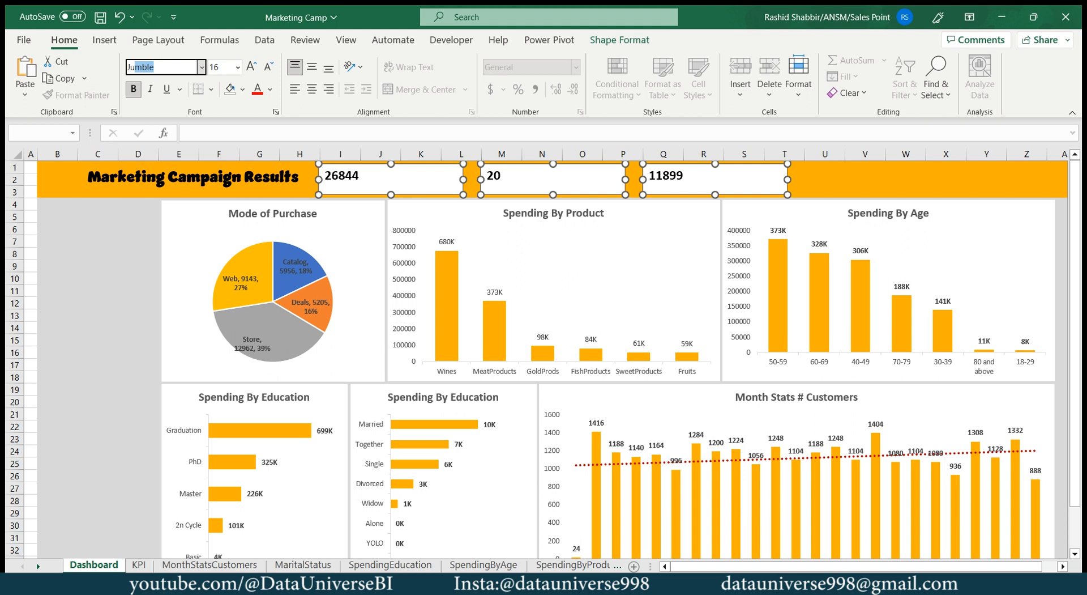
text(um)
key(Return)
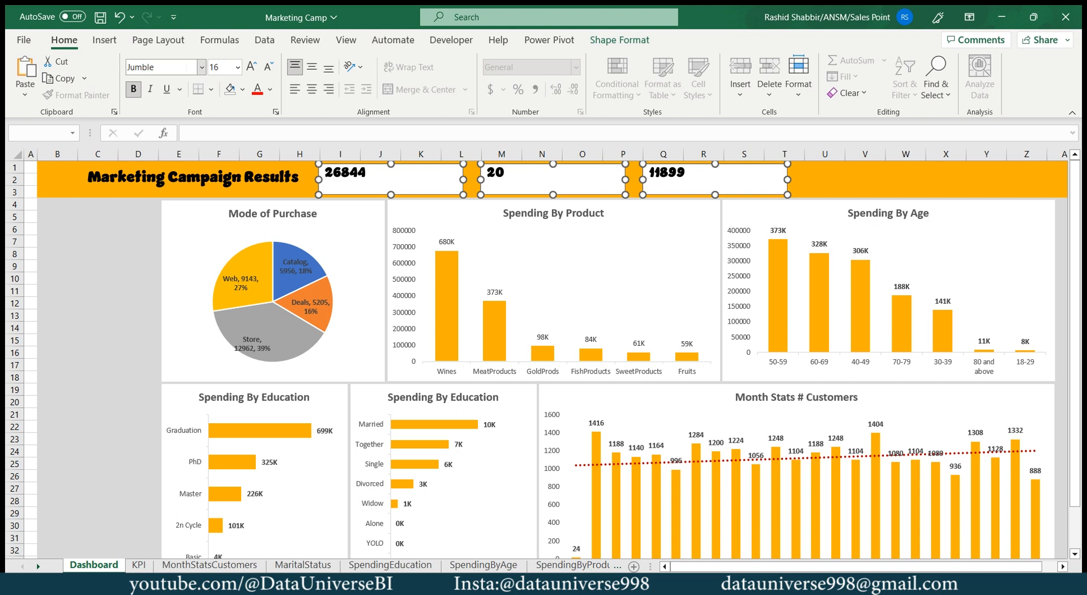
Center the numbers horizontally and vertically inside the three KPI boxes
click(315, 94)
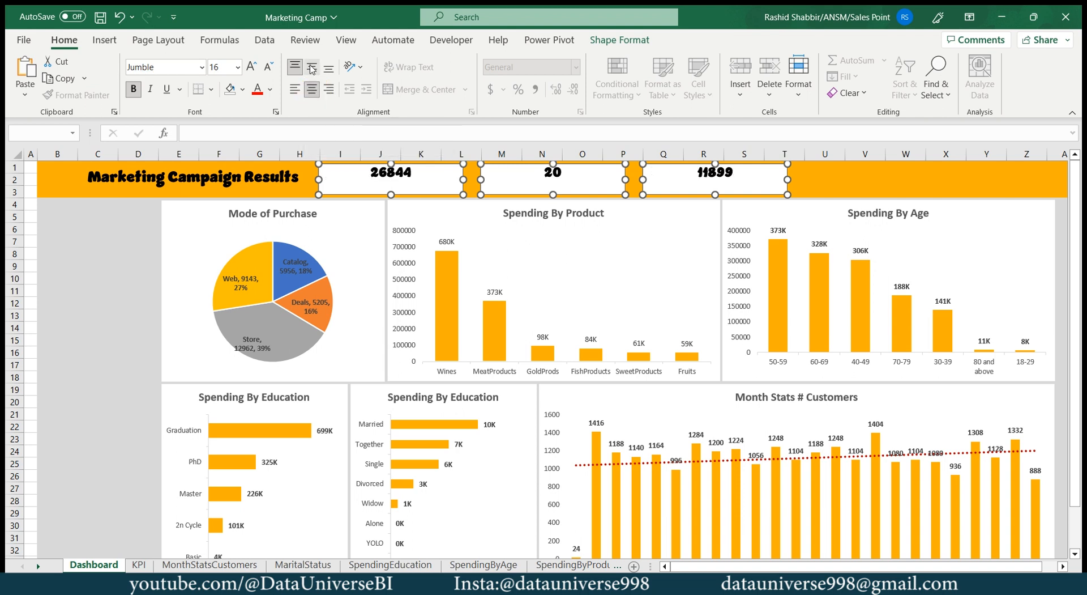
click(311, 68)
click(134, 291)
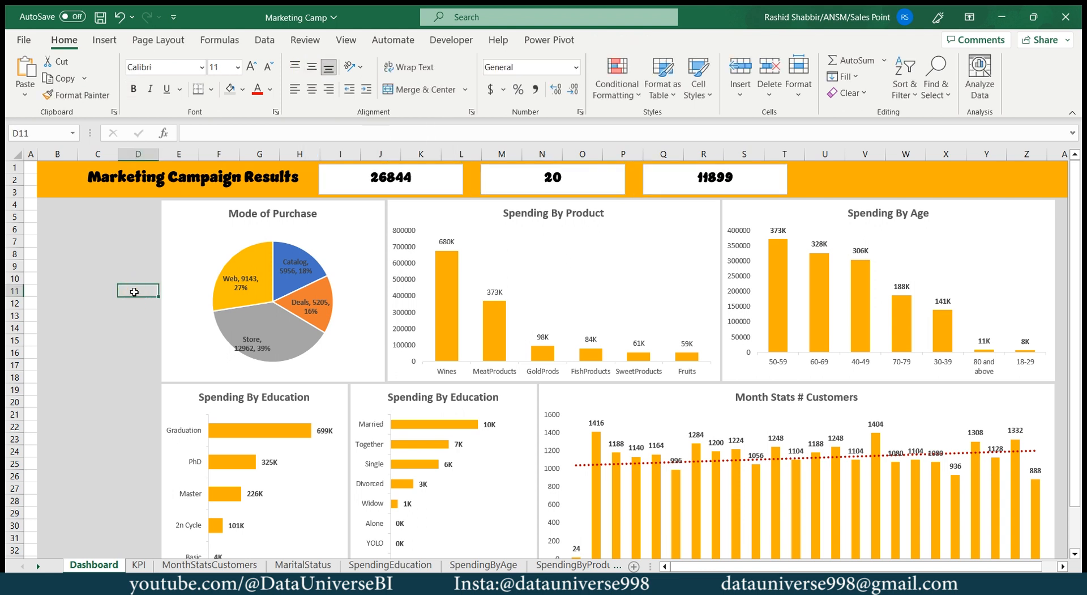
Insert a blank row above the Dashboard banner
click(16, 168)
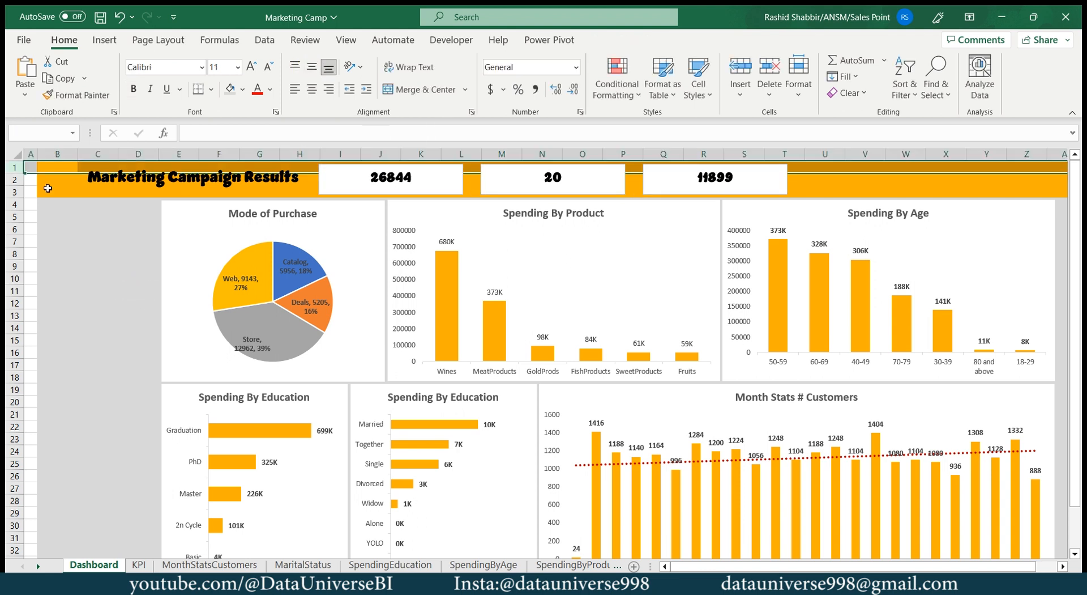
key(ctrl+shift+plus)
click(825, 204)
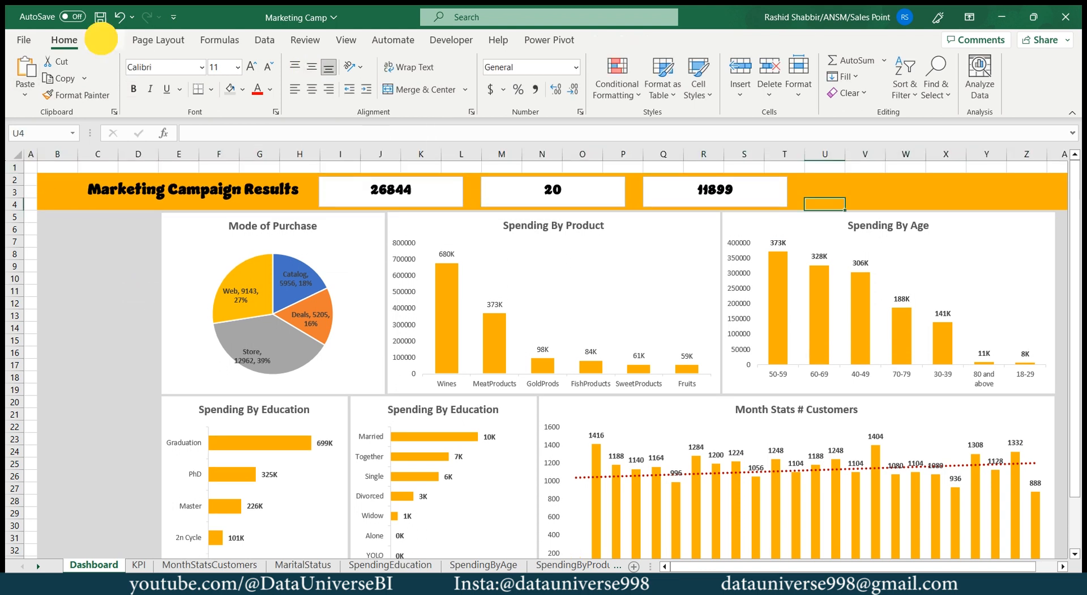
Insert the pictures people, report and world-wide-web from the Images folder on this device into the Dashboard
click(104, 40)
click(167, 76)
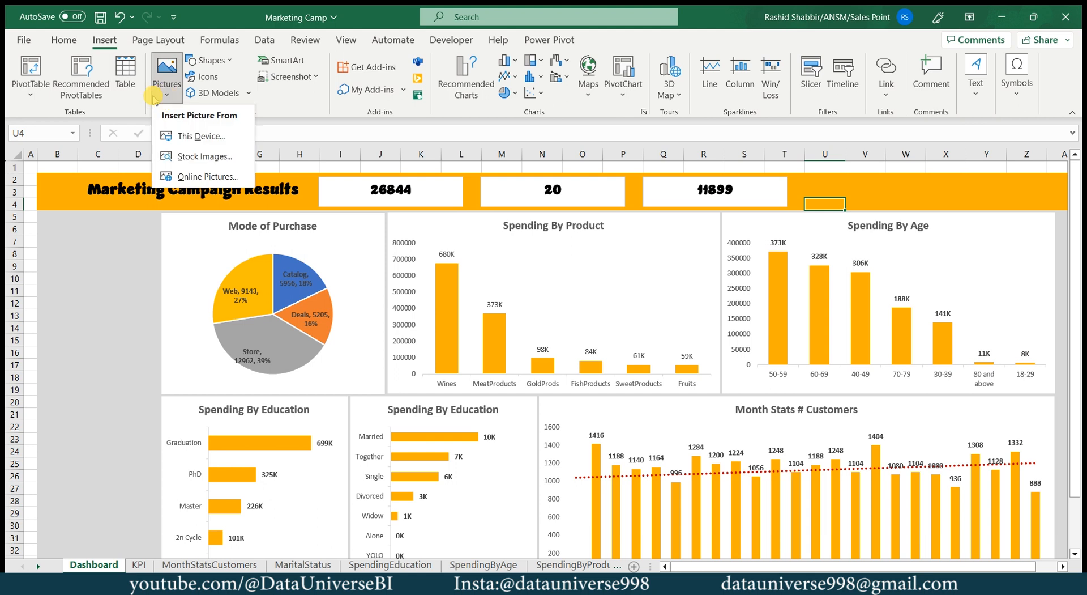
click(187, 137)
click(237, 135)
key(ctrl+a)
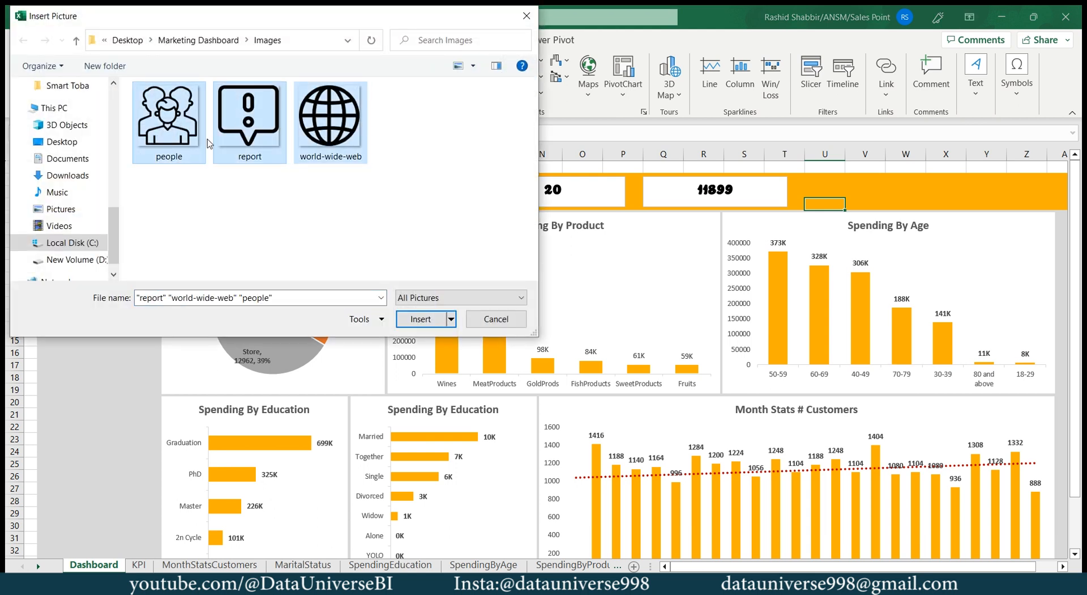
click(420, 318)
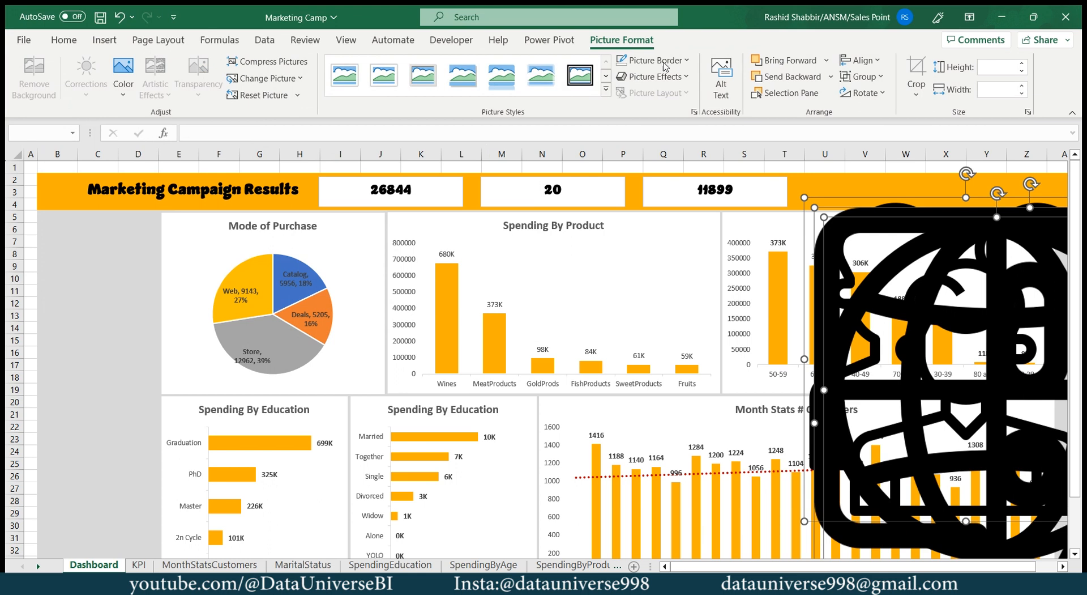
Set the height of the three inserted pictures to 0.55 inches
click(998, 67)
text(.55)
key(Tab)
Place the people, report and globe icons at the left end of the first, second and third KPI boxes respectively
drag(852, 221, 664, 189)
click(116, 377)
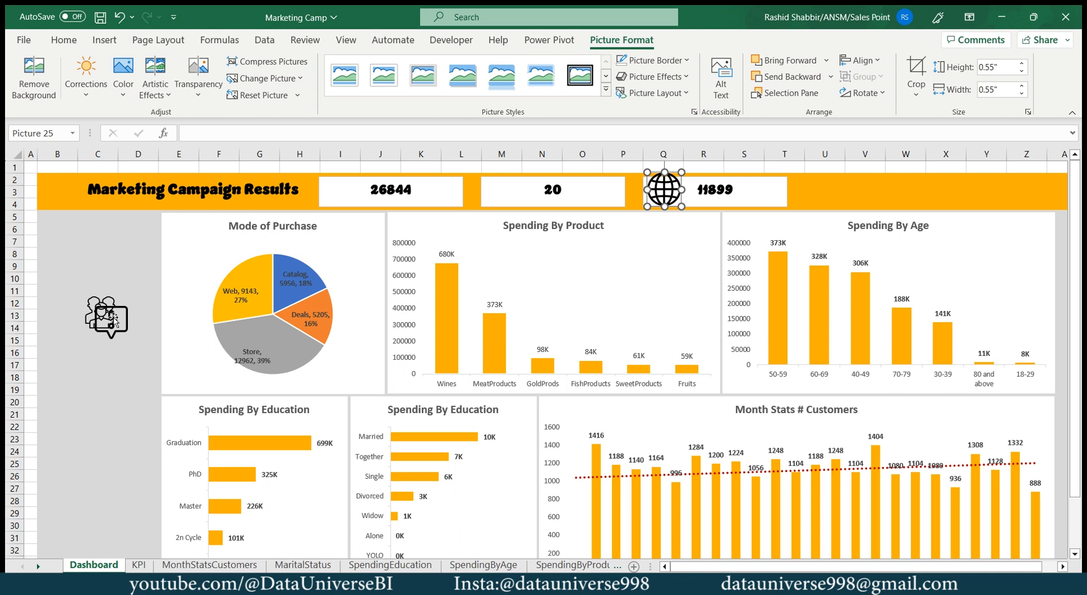
drag(113, 318, 503, 185)
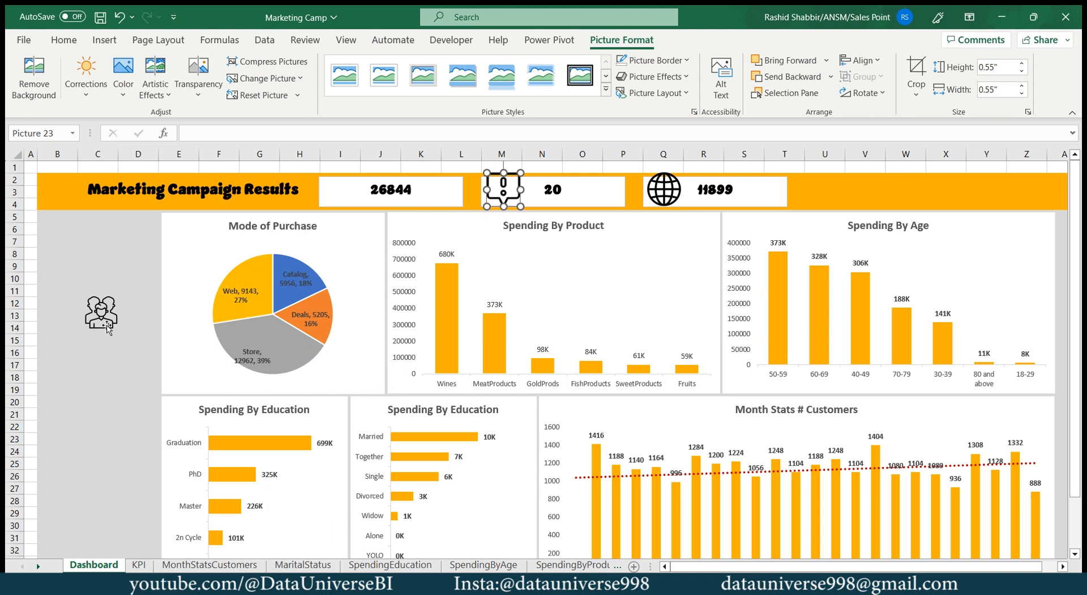
drag(102, 316, 356, 186)
Resize the three banner icons together, first to a height of 0.5 inches and finally to 0.4 inches
shift+click(504, 187)
shift+click(659, 194)
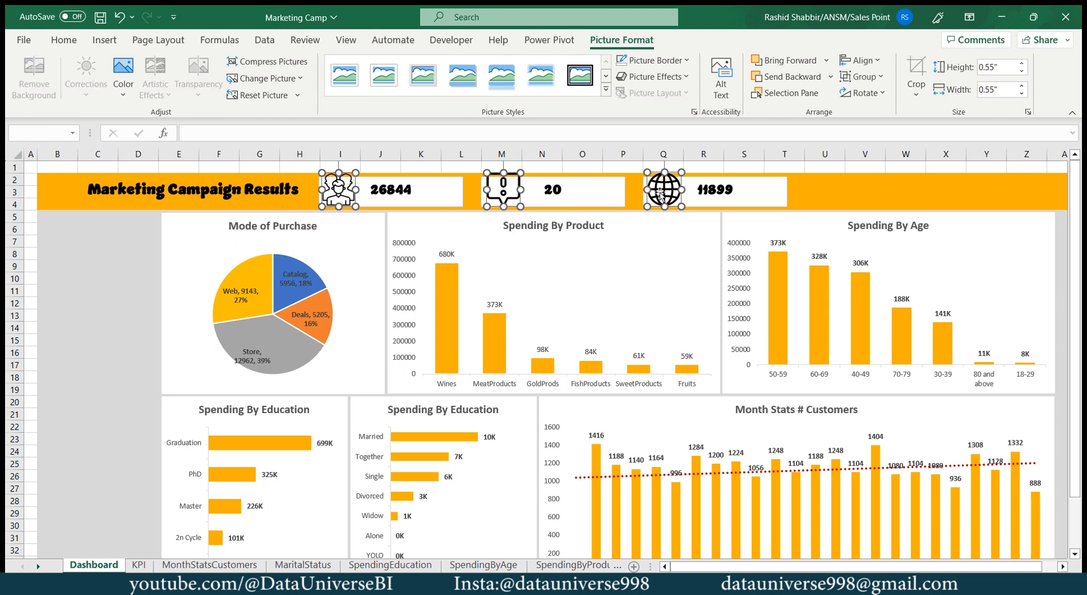
click(999, 67)
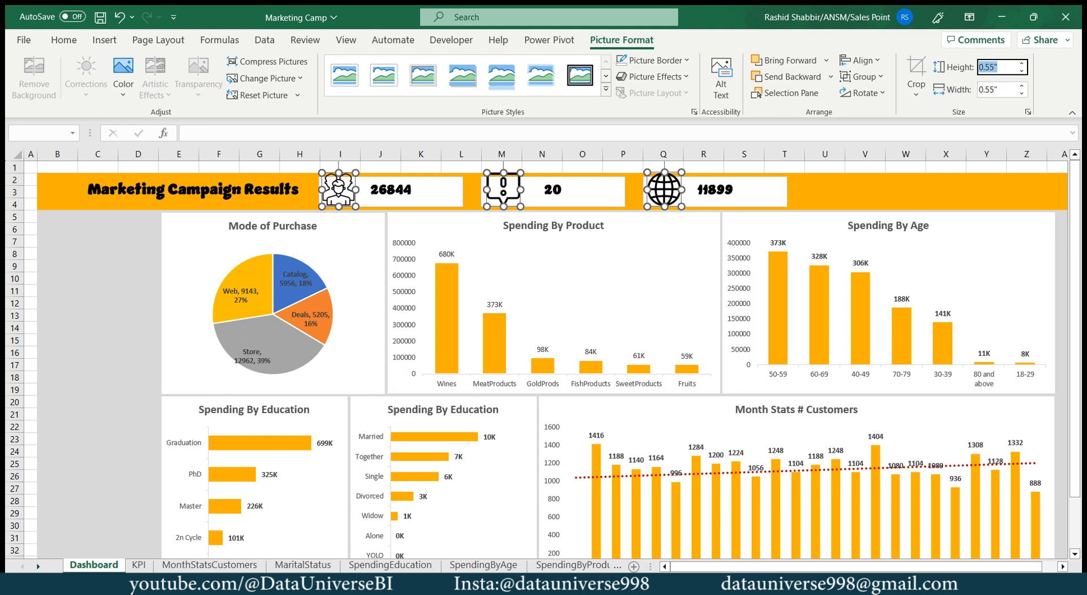
text(.50)
key(Return)
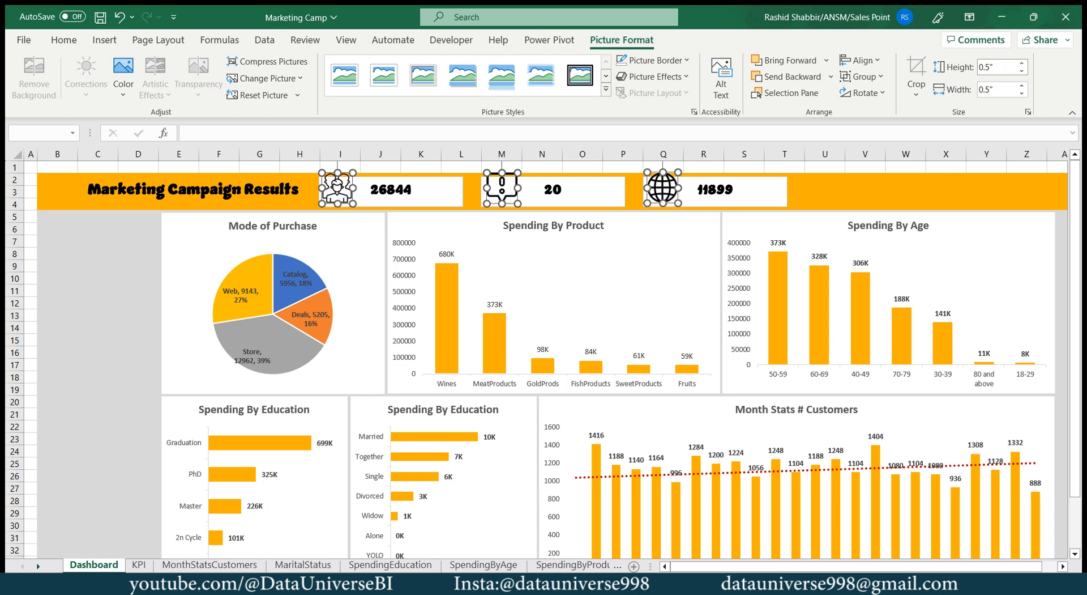
click(999, 66)
text(.40)
key(Return)
Nudge the three banner icons downward together to center them vertically within their KPI boxes
key(Down)
key(Down)
key(Down)
key(Down)
key(Down)
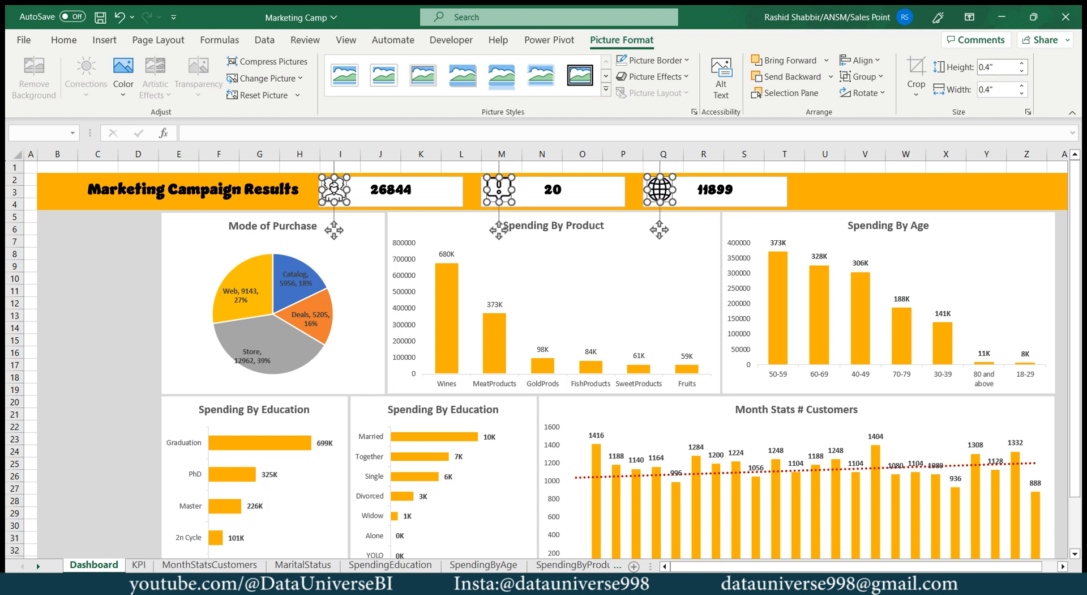
key(Up)
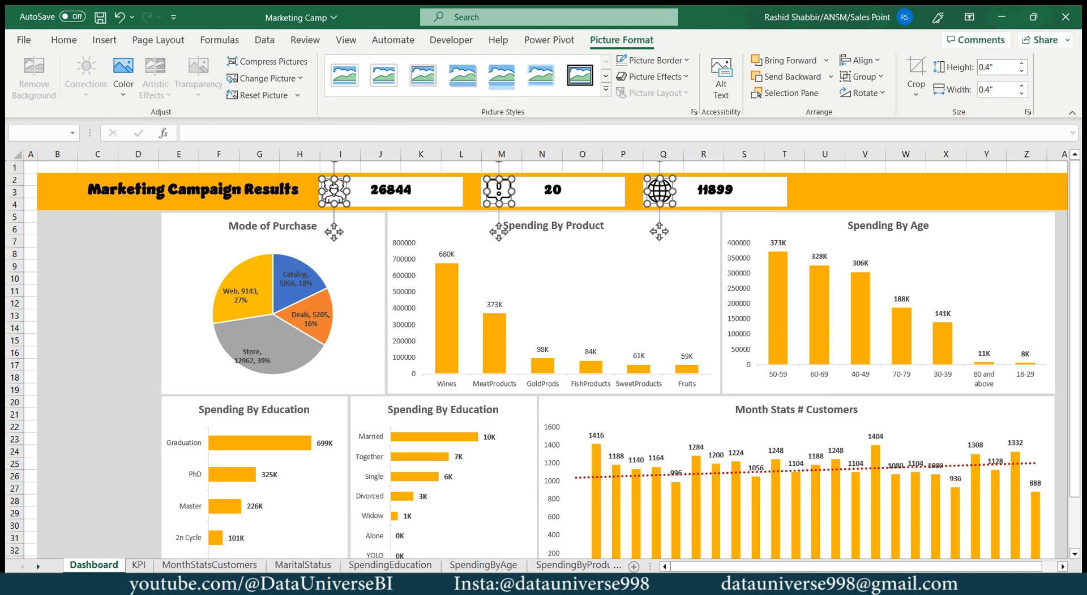
Nudge the three banner icons slightly to the right together, away from the left edges of their KPI boxes
key(Right)
key(Right)
key(Right)
key(Right)
key(Right)
key(Right)
key(Right)
key(Right)
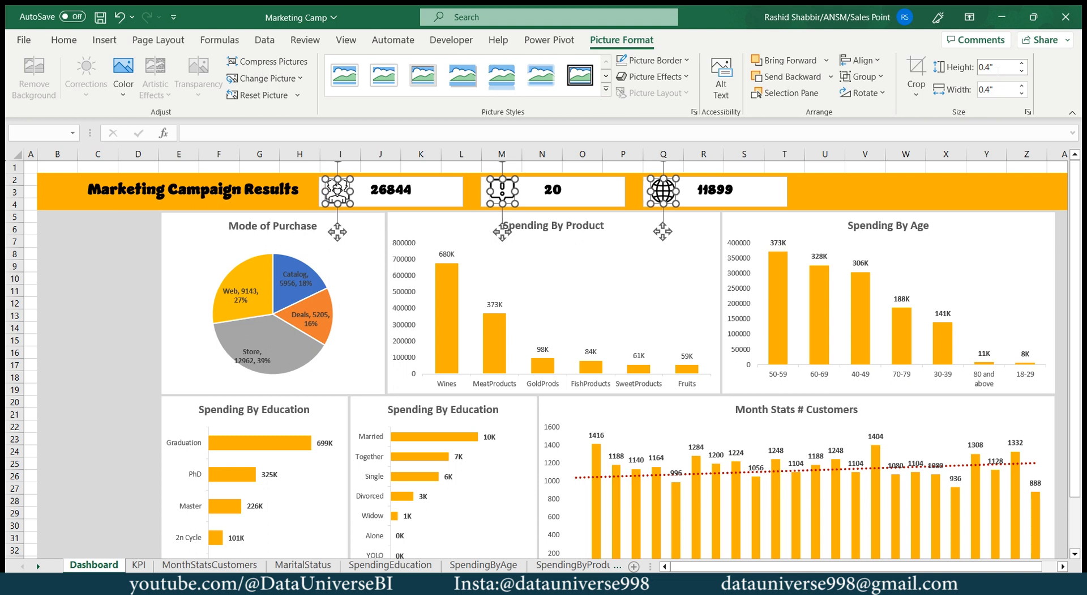
click(93, 269)
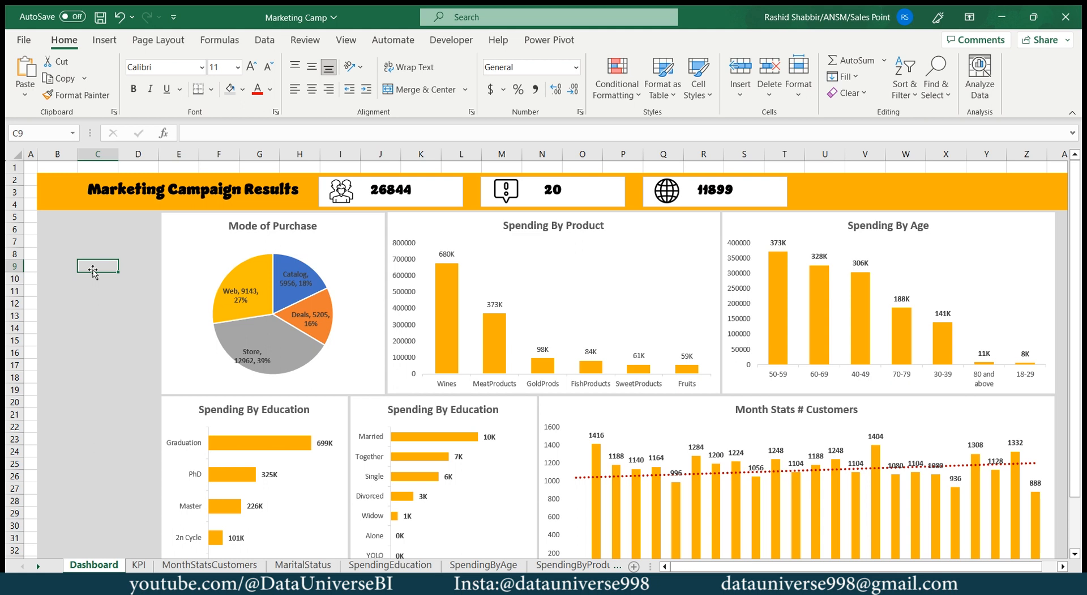
Apply a bottom-offset outer shadow to the Mode of Purchase chart and close the PivotChart field list
scroll(94, 269, down, 1)
scroll(45, 272, up, 1)
click(180, 225)
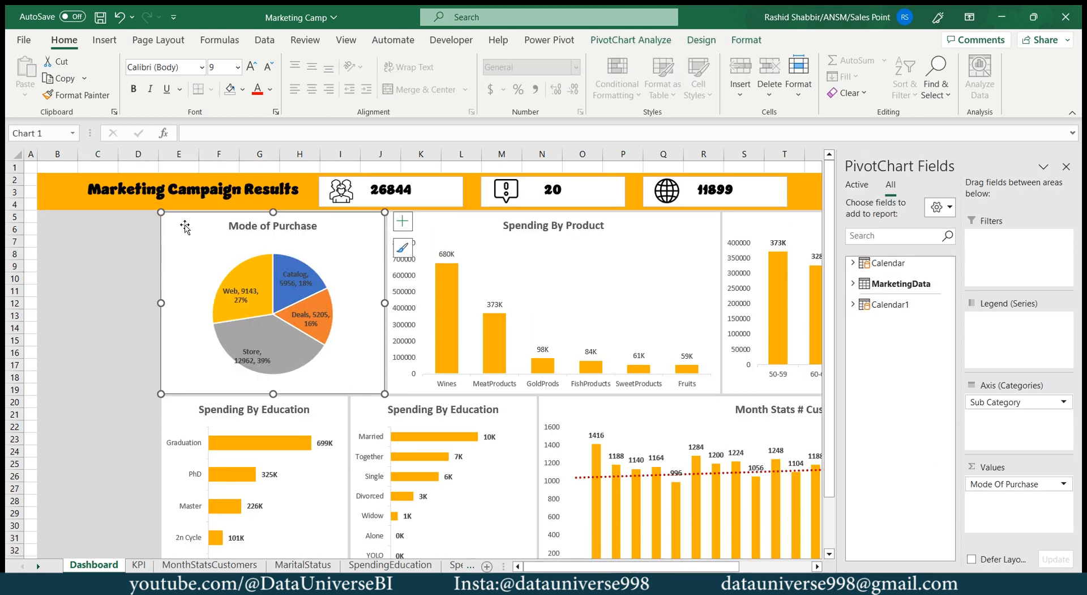
click(746, 40)
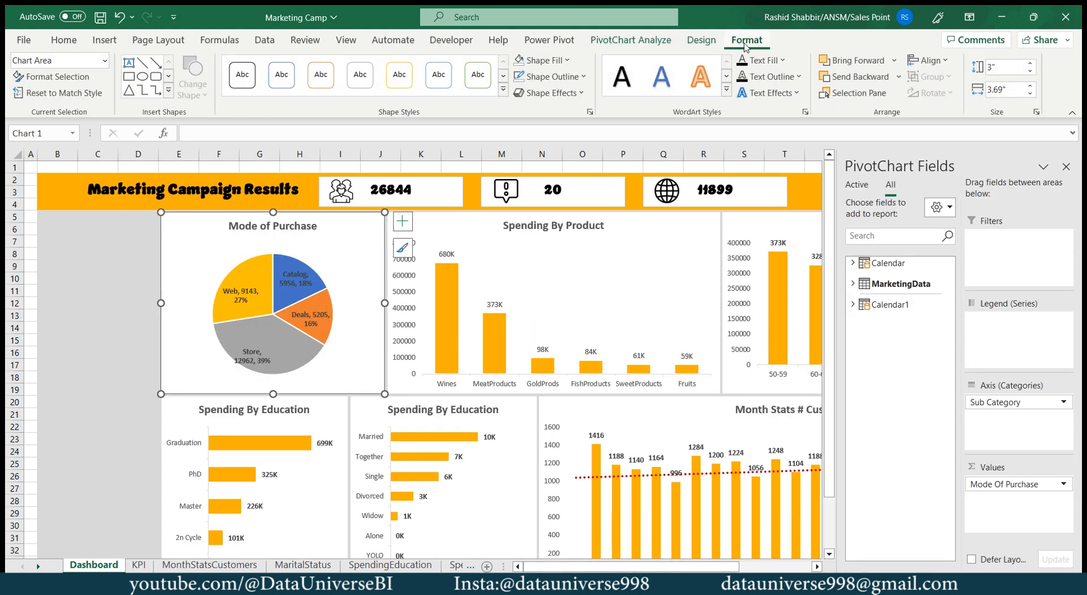
click(586, 93)
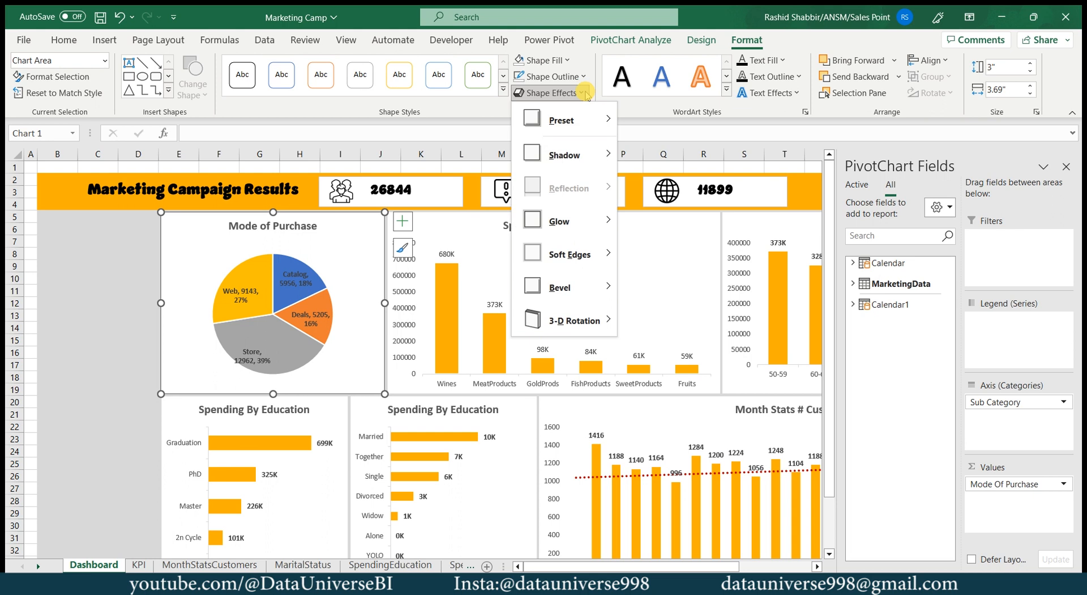
mouse_move(589, 159)
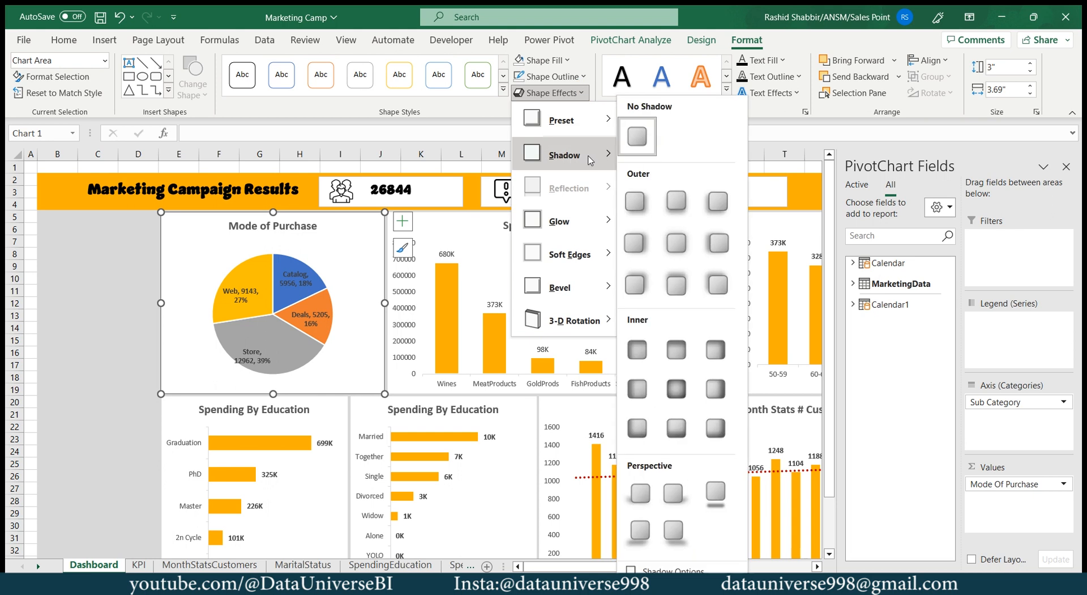
click(676, 202)
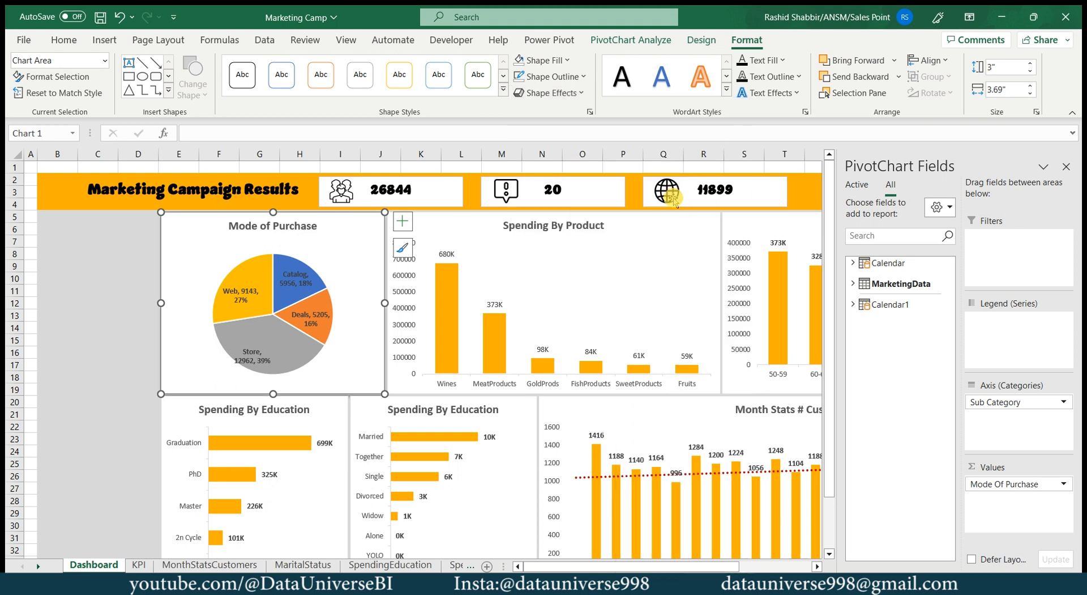
click(1066, 166)
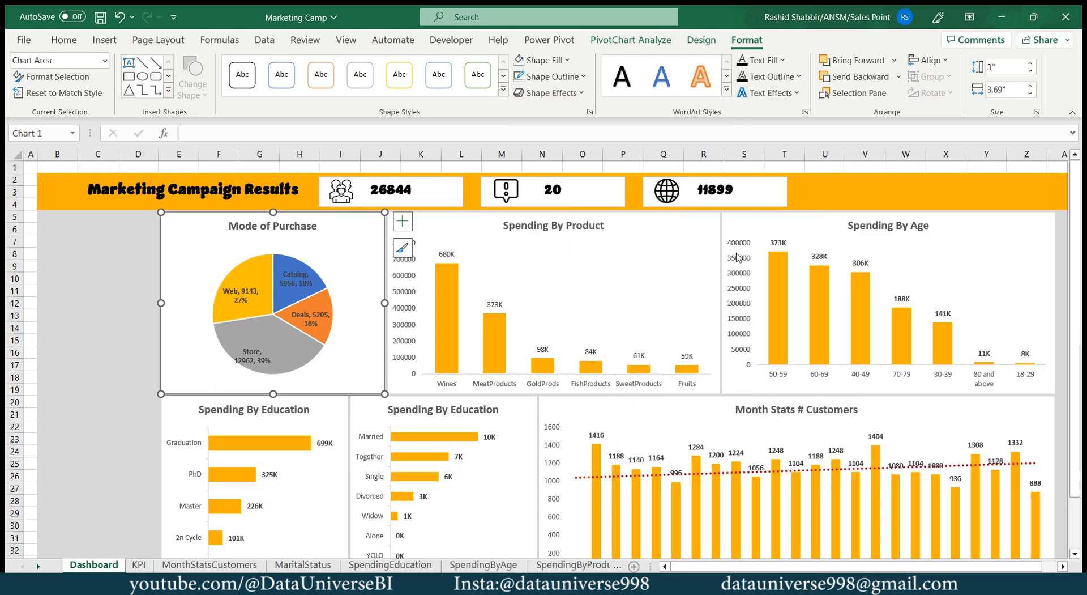
Apply an outer shadow to the Spending By Product and Spending By Age charts
click(628, 227)
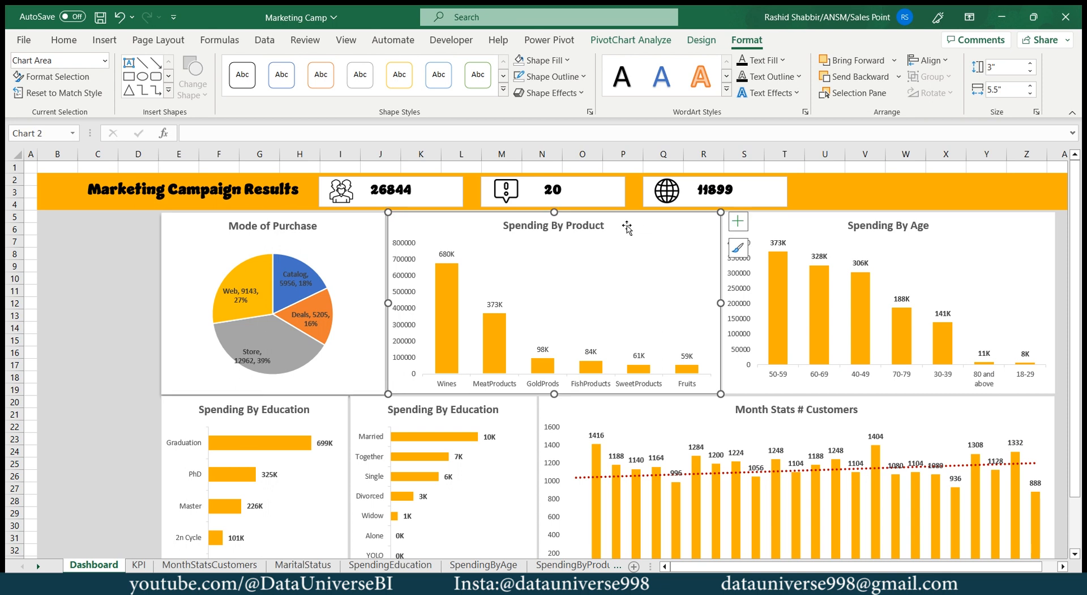
click(548, 93)
mouse_move(565, 154)
click(668, 200)
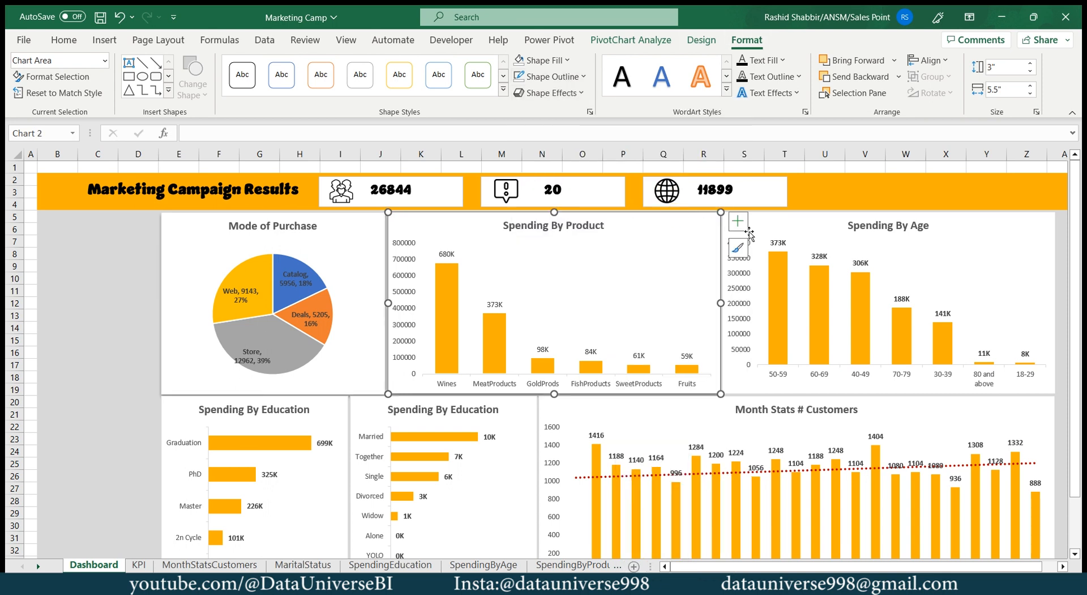
click(777, 217)
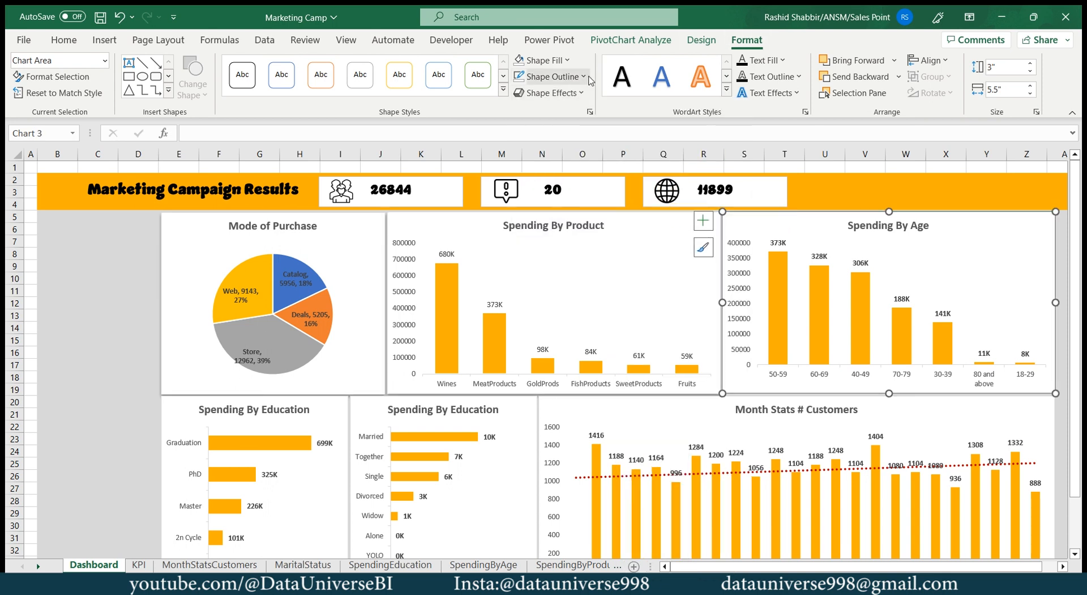
click(549, 93)
mouse_move(565, 155)
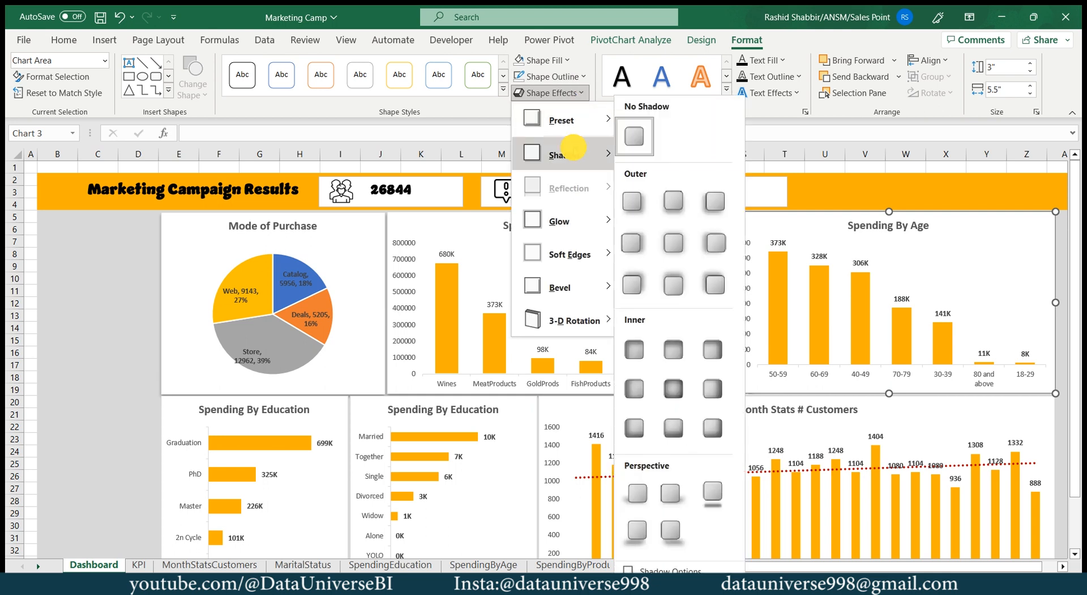
click(695, 202)
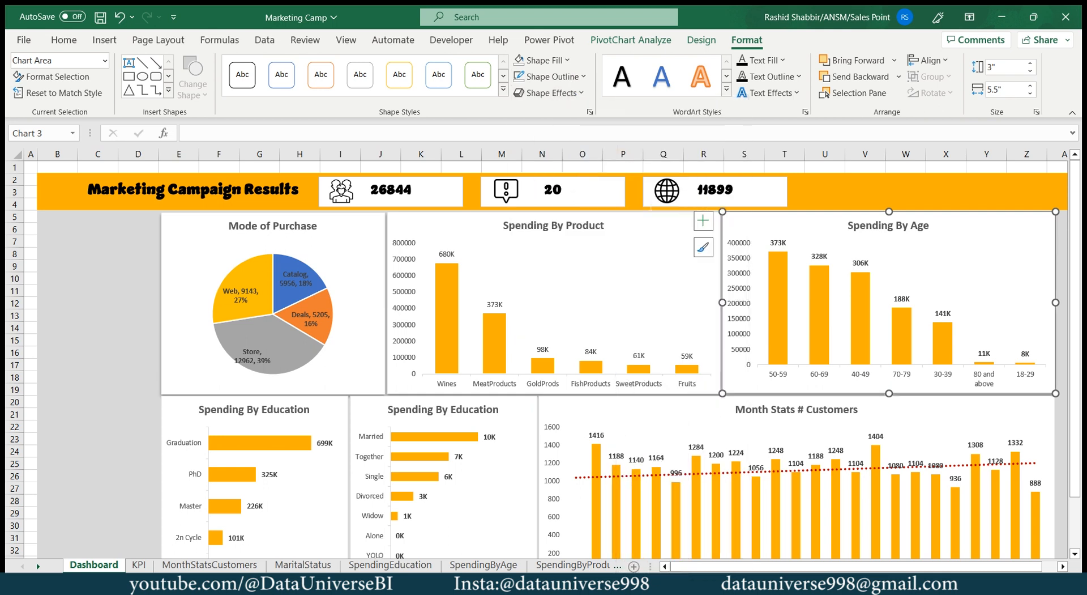
Apply the same outer shadow to the two Spending By Education charts
click(335, 408)
click(546, 70)
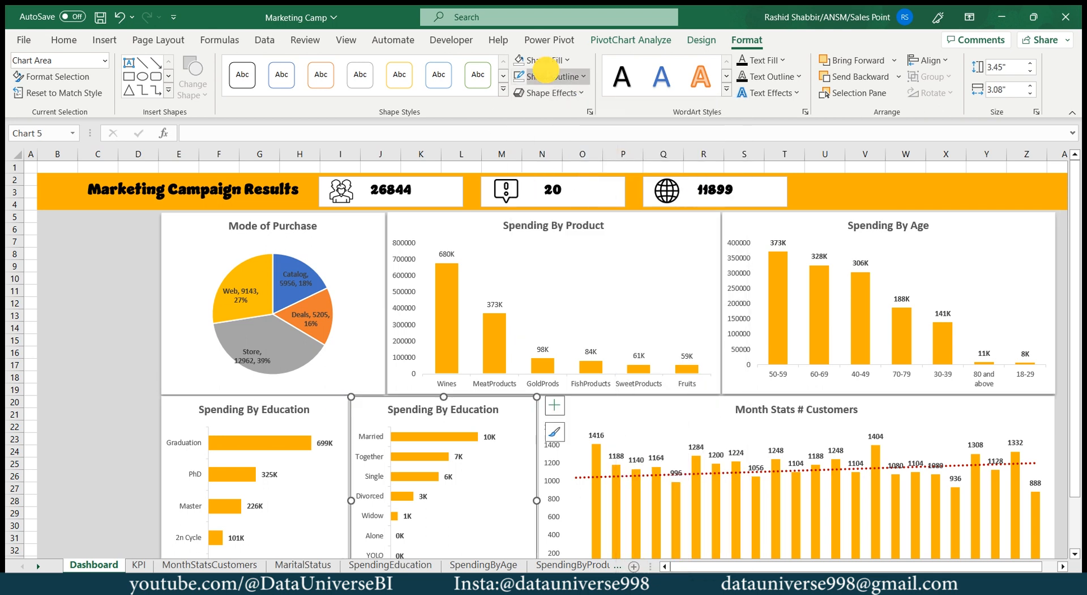
click(548, 93)
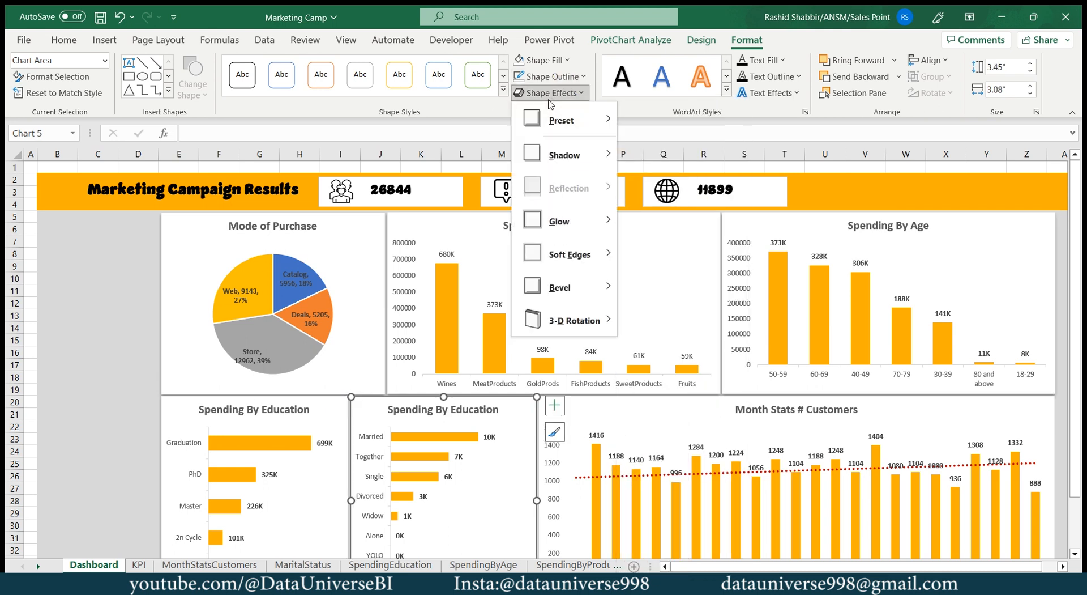
mouse_move(563, 149)
click(677, 204)
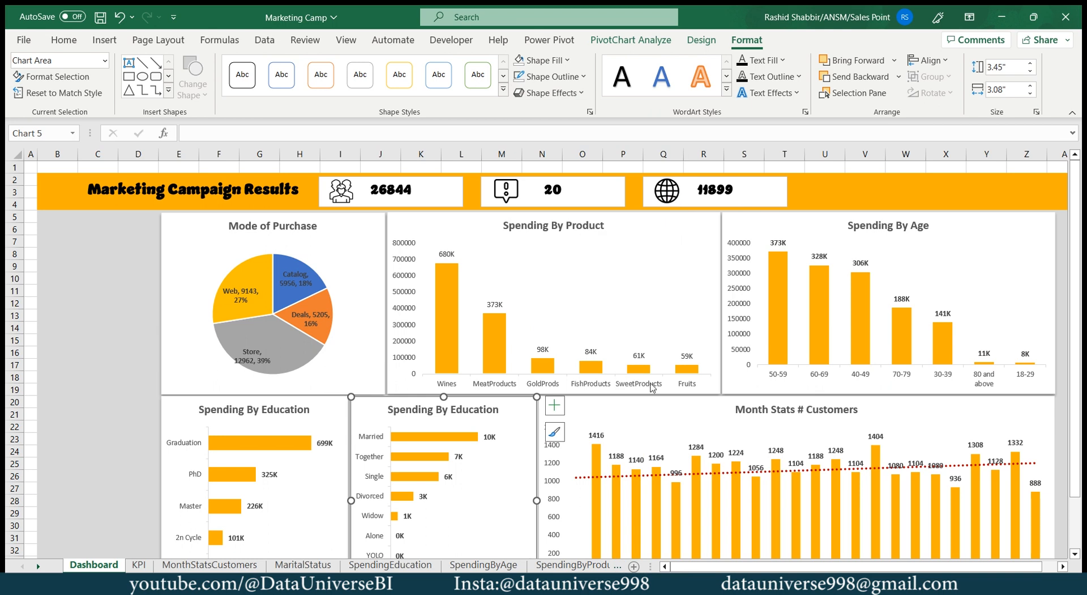
Apply the same outer shadow to the Month Stats # Customers chart and deselect it
click(643, 401)
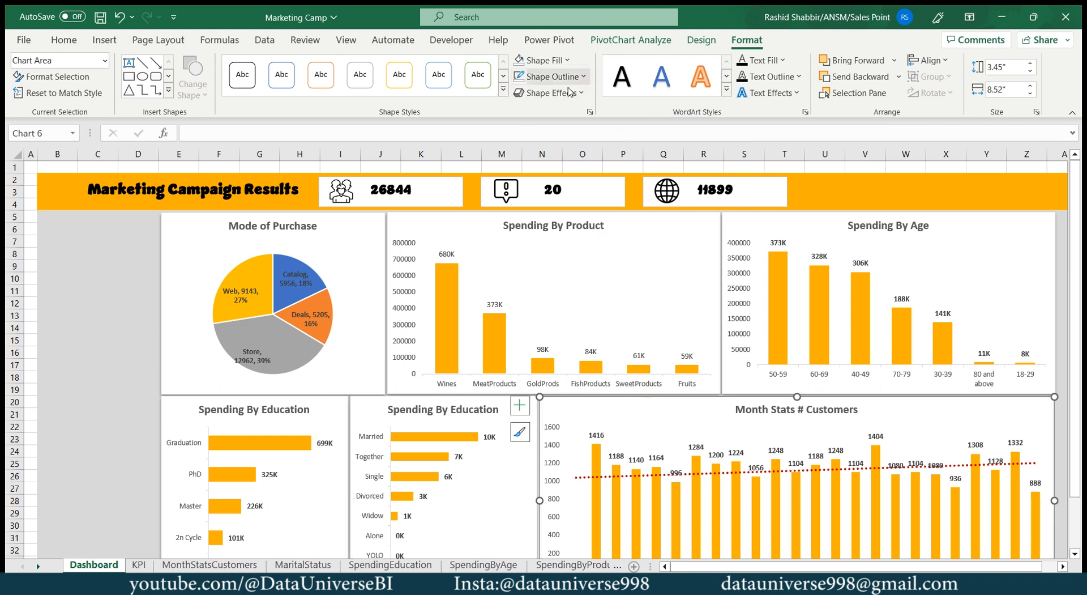
click(548, 92)
mouse_move(601, 120)
mouse_move(563, 153)
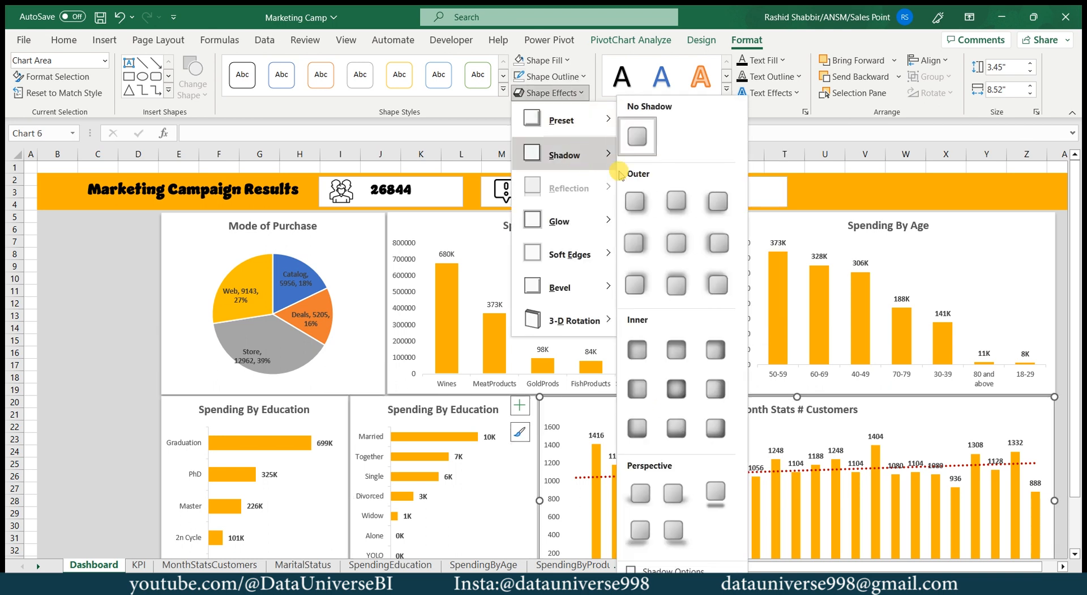
click(674, 204)
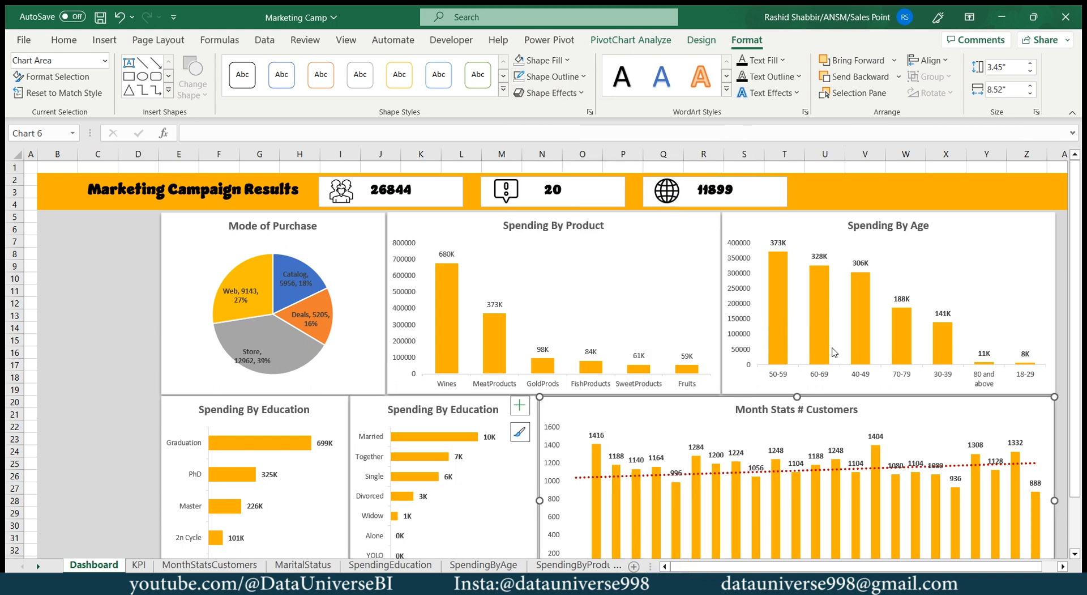
click(126, 330)
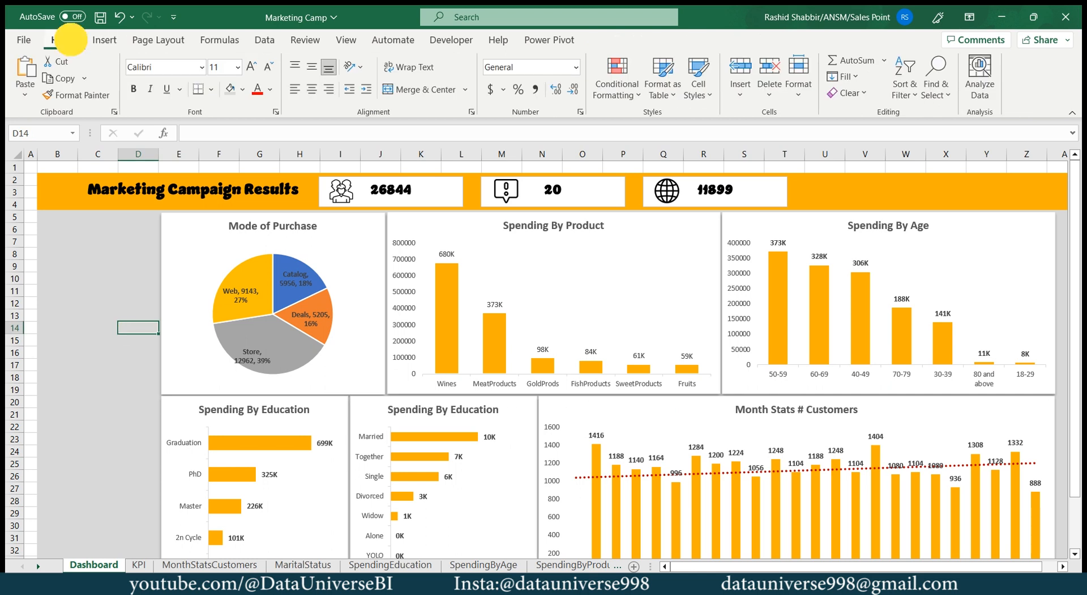
Collapse the ribbon and insert slicers from the Mode of Purchase chart for Year, Month Number, Age Bracket, Category, Marital_Status and Sub Category
double_click(69, 39)
click(201, 156)
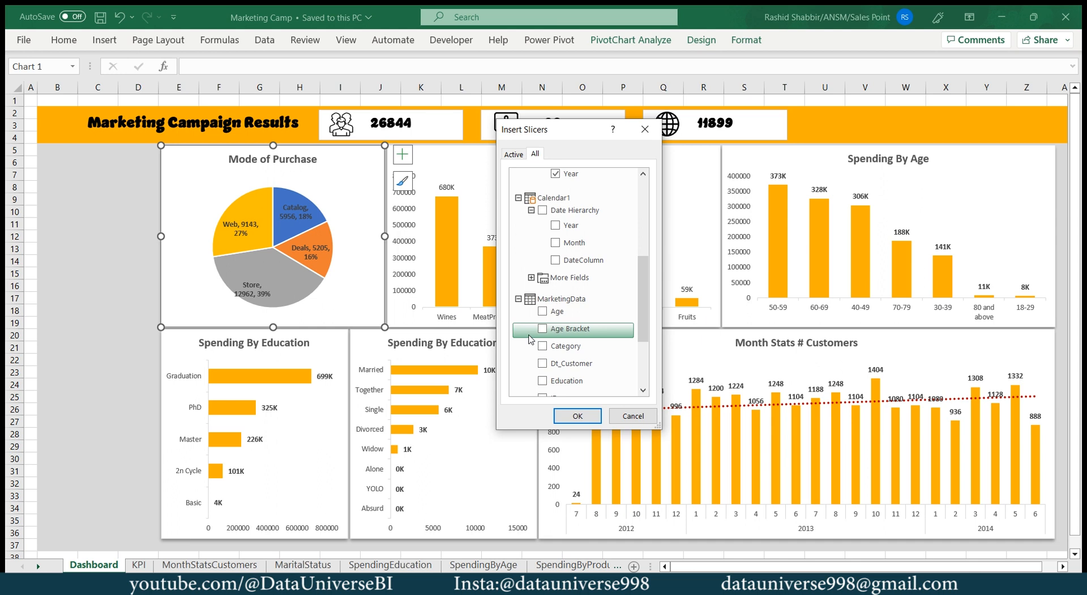
scroll(531, 339, down, 1)
click(542, 295)
scroll(544, 297, down, 1)
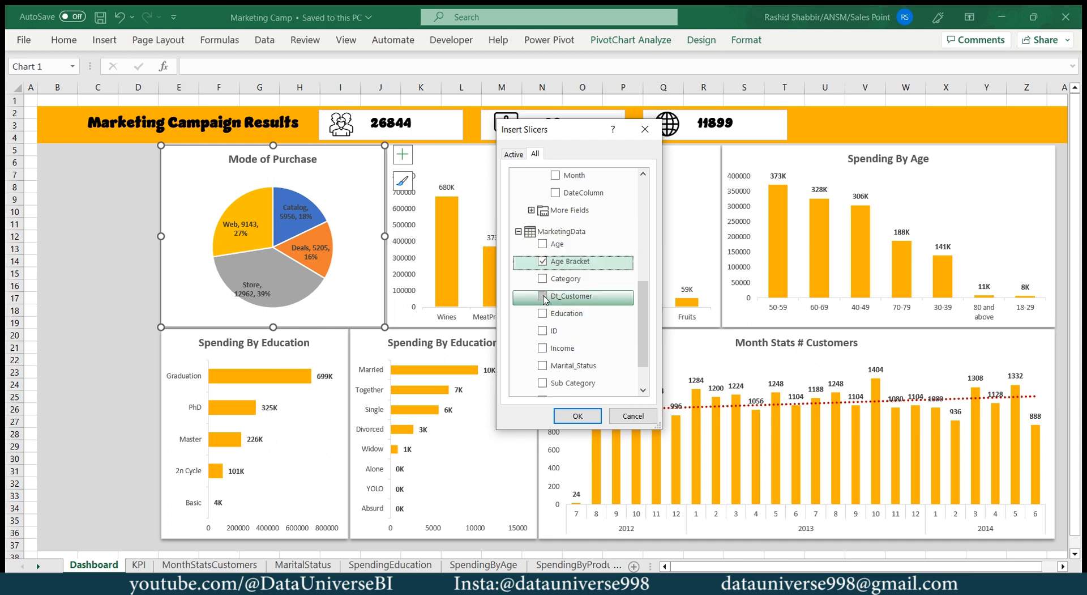
click(543, 278)
scroll(542, 297, down, 1)
click(543, 320)
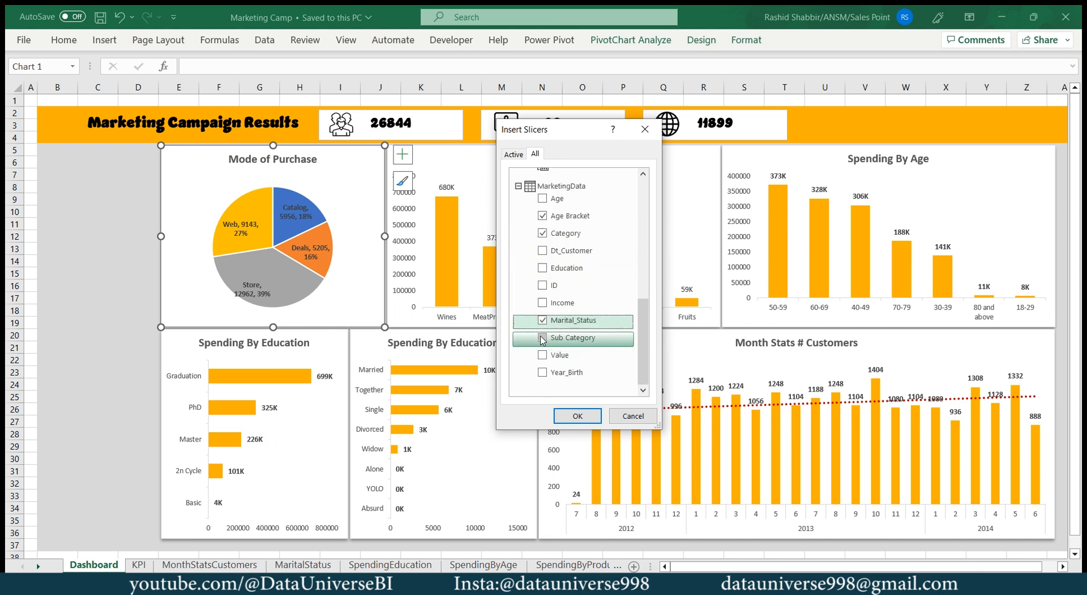
click(542, 337)
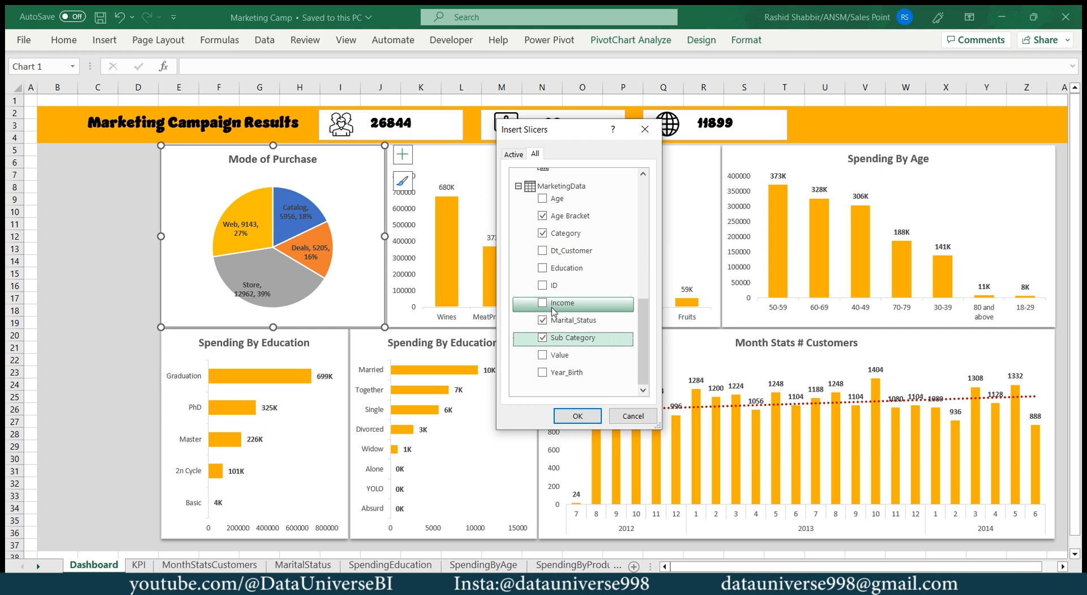
click(578, 415)
Place the Year slicer in the grey area left of the pie chart, with 2 columns and a height of two button rows
drag(448, 166, 69, 153)
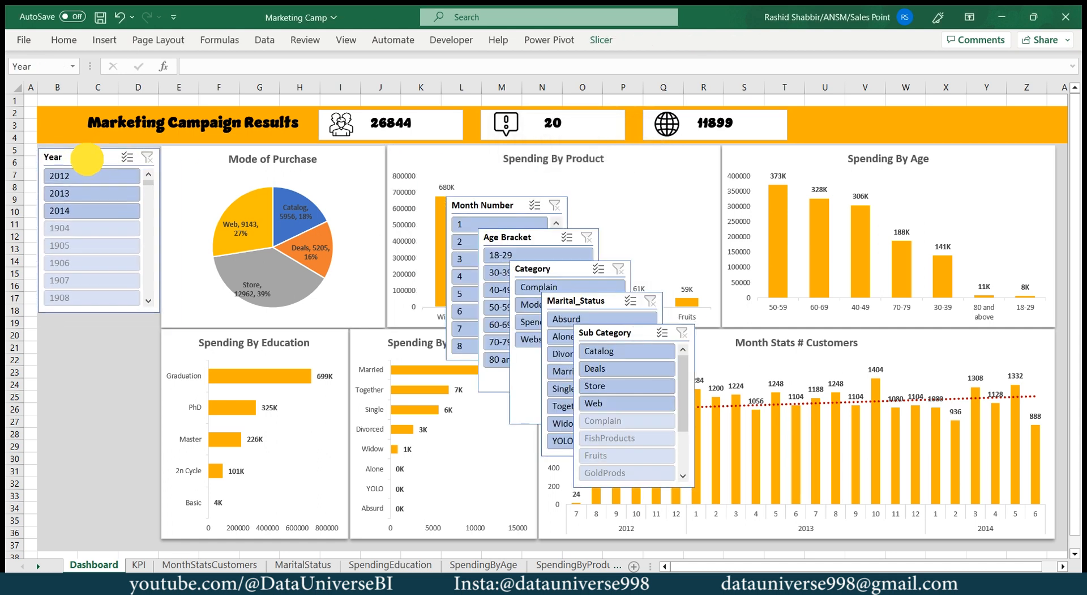
click(601, 40)
double_click(736, 60)
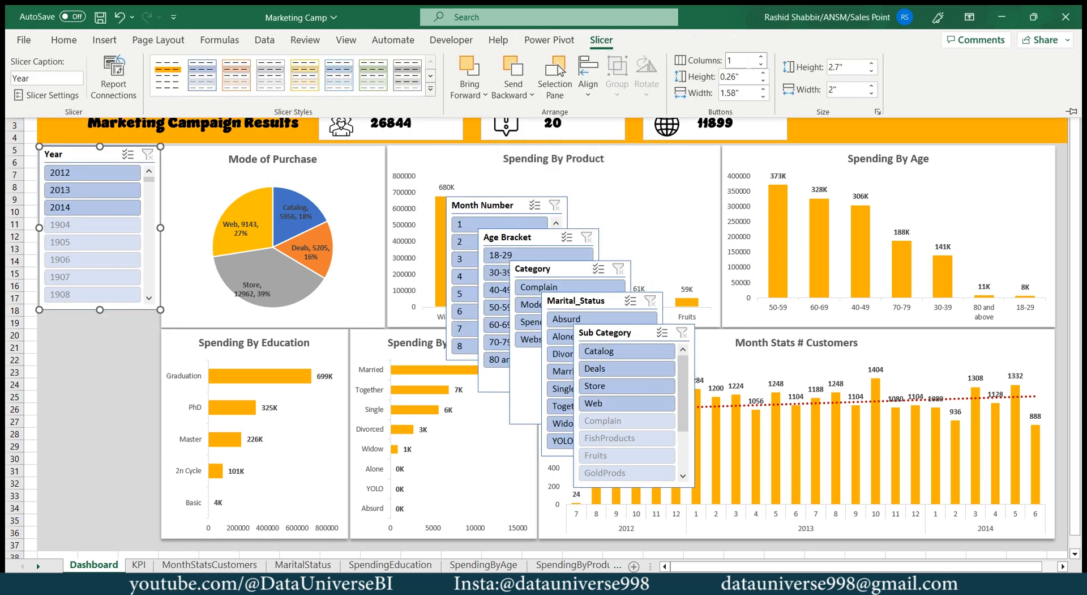
text(2)
key(Return)
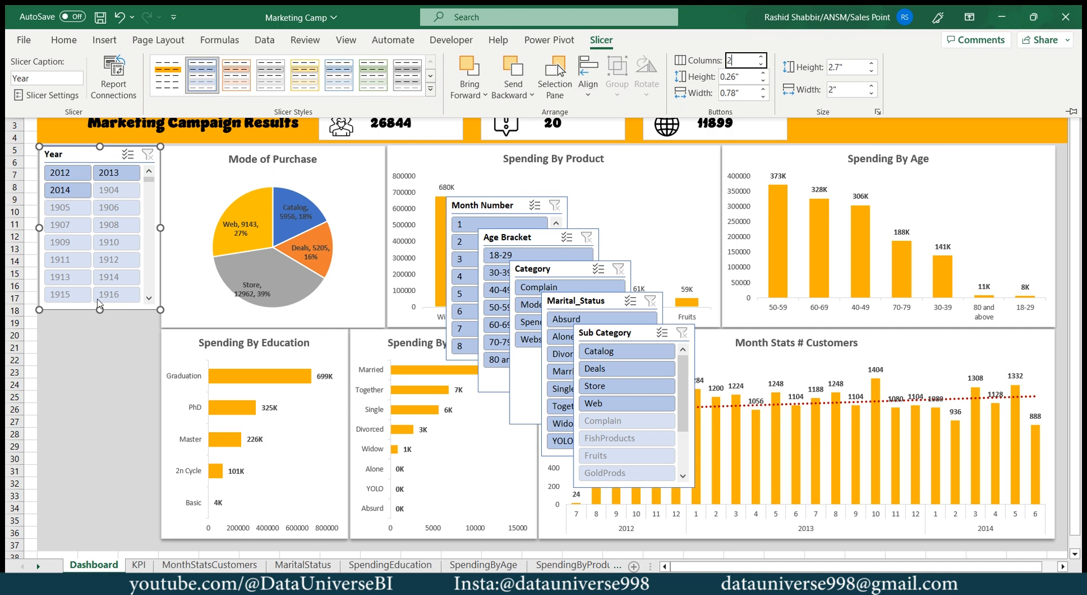
drag(100, 310, 102, 201)
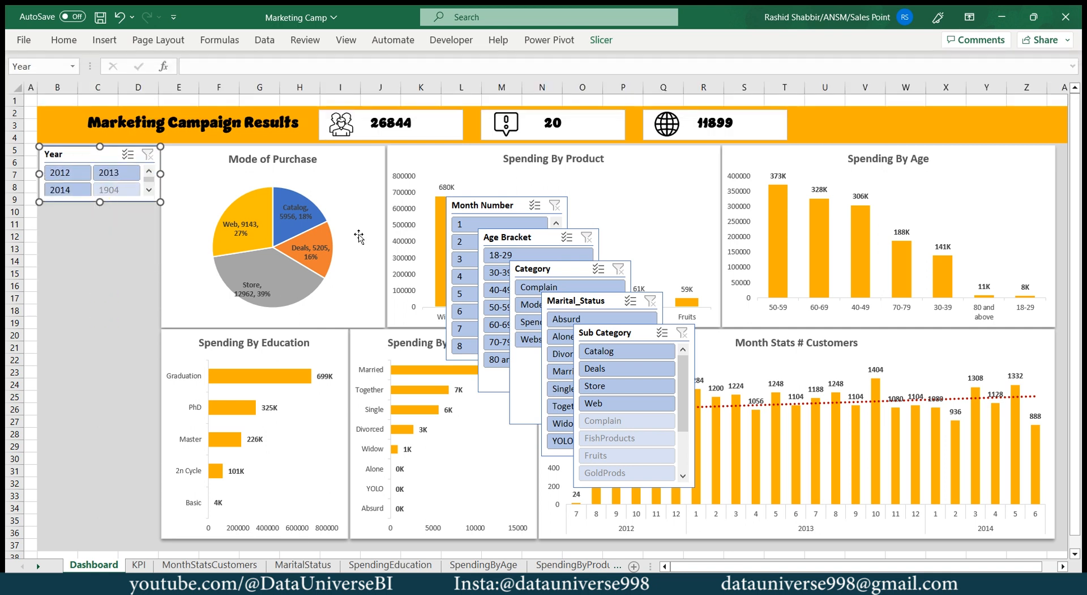
Place the Month Number slicer directly below the Year slicer, with 4 columns and a height of three button rows
drag(498, 205, 91, 210)
click(601, 40)
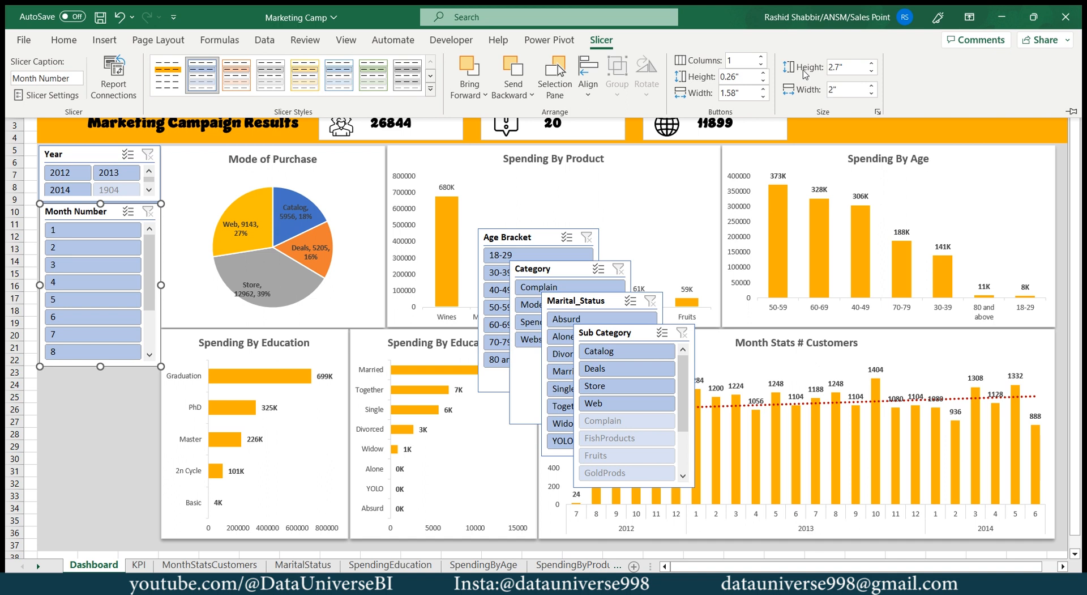
click(742, 60)
key(Return)
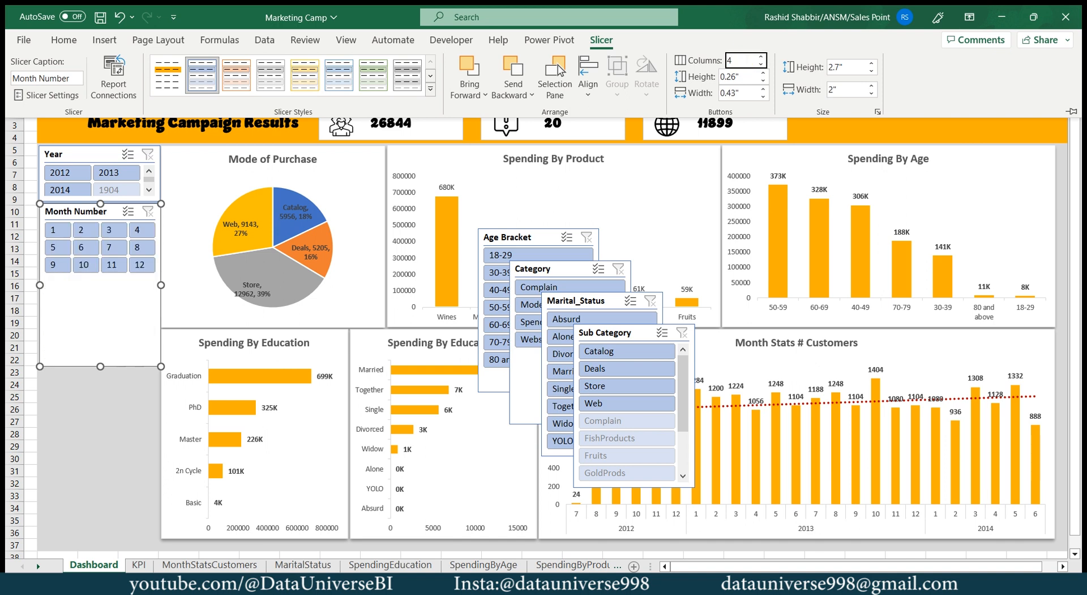
drag(99, 366, 106, 277)
Place the Category slicer directly below the Month Number slicer, with 2 columns and a height of two button rows
drag(554, 276, 84, 293)
click(739, 60)
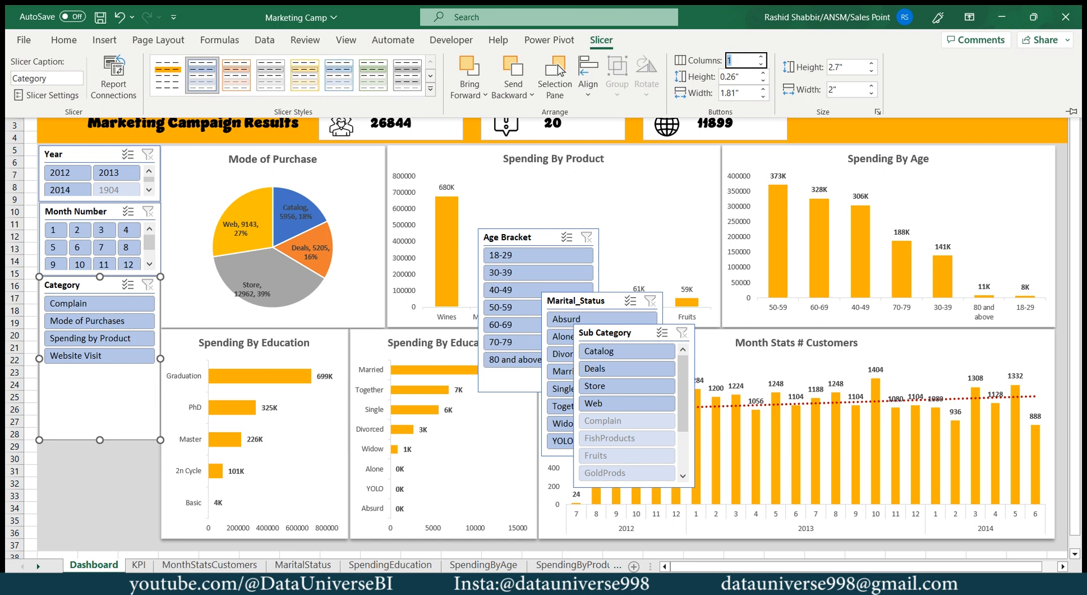
key(Return)
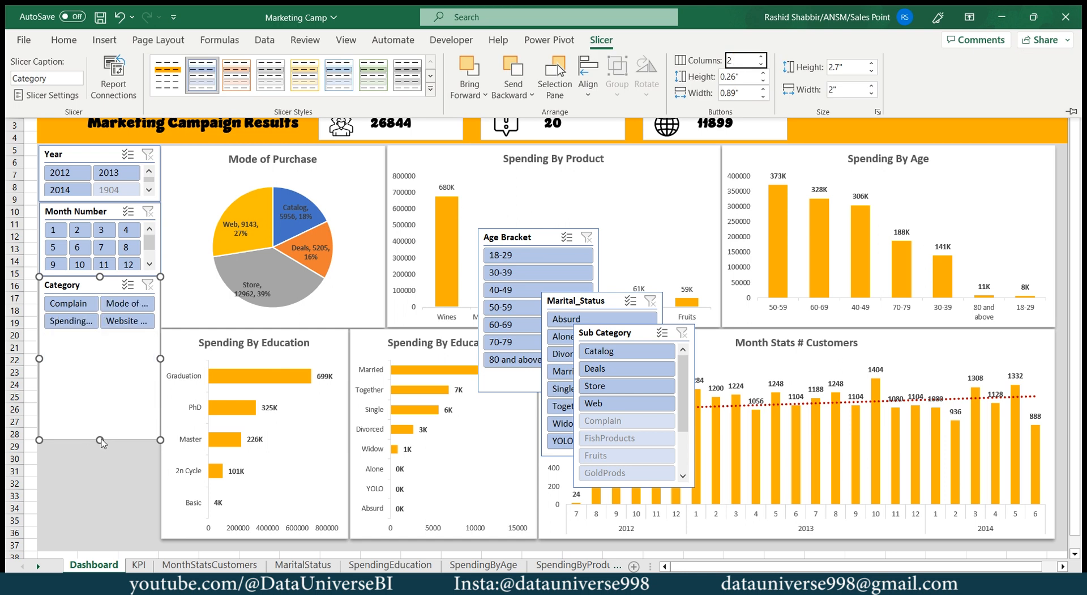
drag(102, 443, 107, 334)
Place the Sub Category slicer directly below the Category slicer, with 2 columns and a height of two button rows
drag(614, 333, 78, 346)
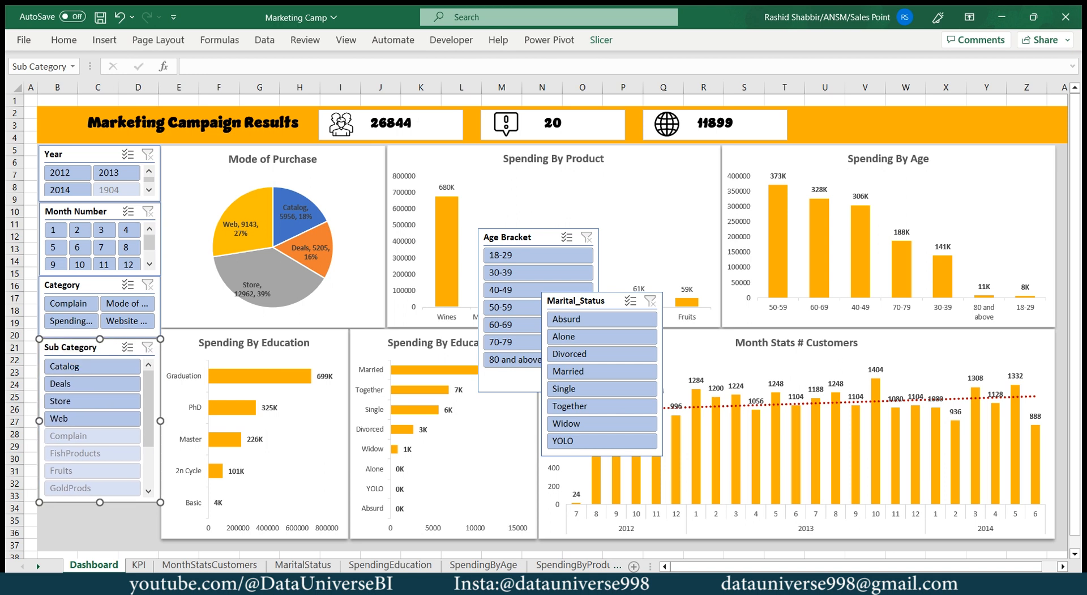
click(601, 39)
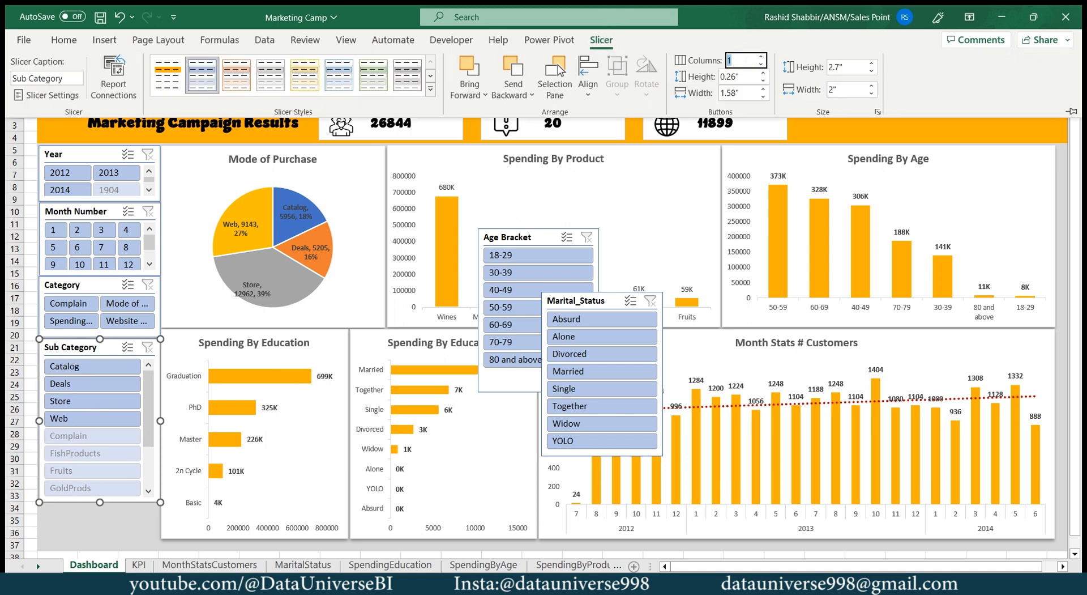
text(2)
key(Return)
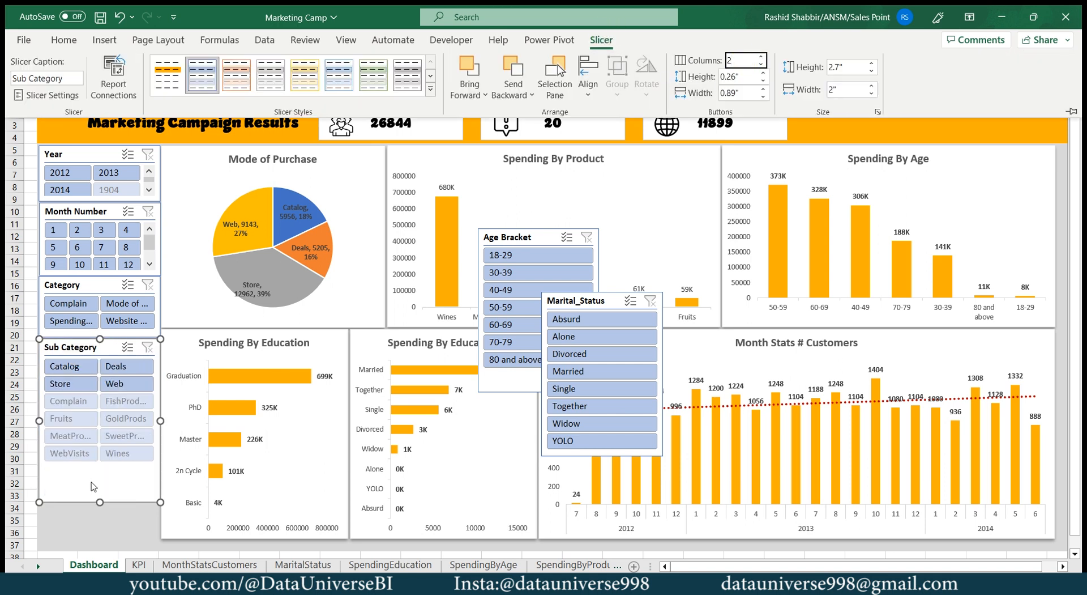
drag(100, 502, 97, 395)
Place the Marital_Status slicer directly below the Sub Category slicer, with 2 columns and a height of four button rows
drag(590, 300, 87, 407)
click(600, 40)
click(750, 60)
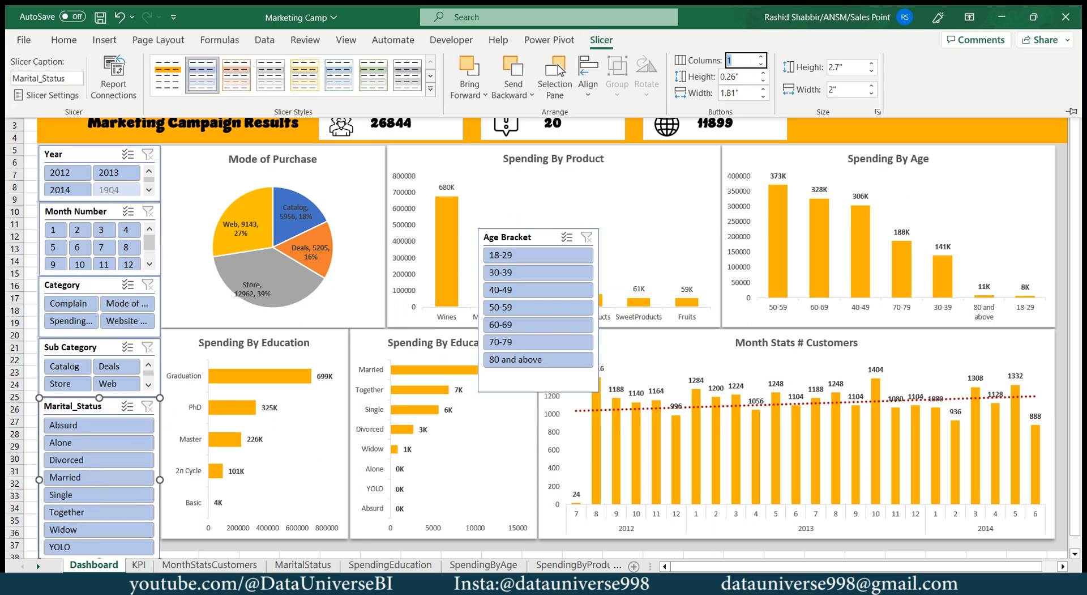
key(Return)
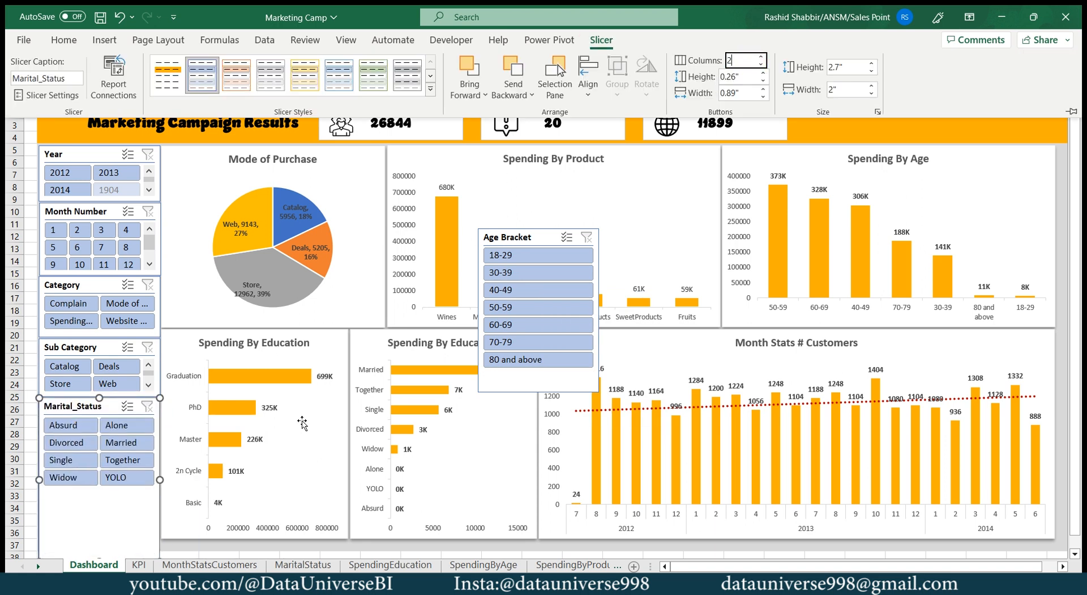
click(131, 511)
click(164, 542)
scroll(162, 529, down, 1)
click(108, 499)
drag(99, 524, 102, 453)
Give the Age Bracket slicer 2 columns and a height of four button rows, and place it directly below the Marital_Status slicer
click(532, 200)
click(601, 40)
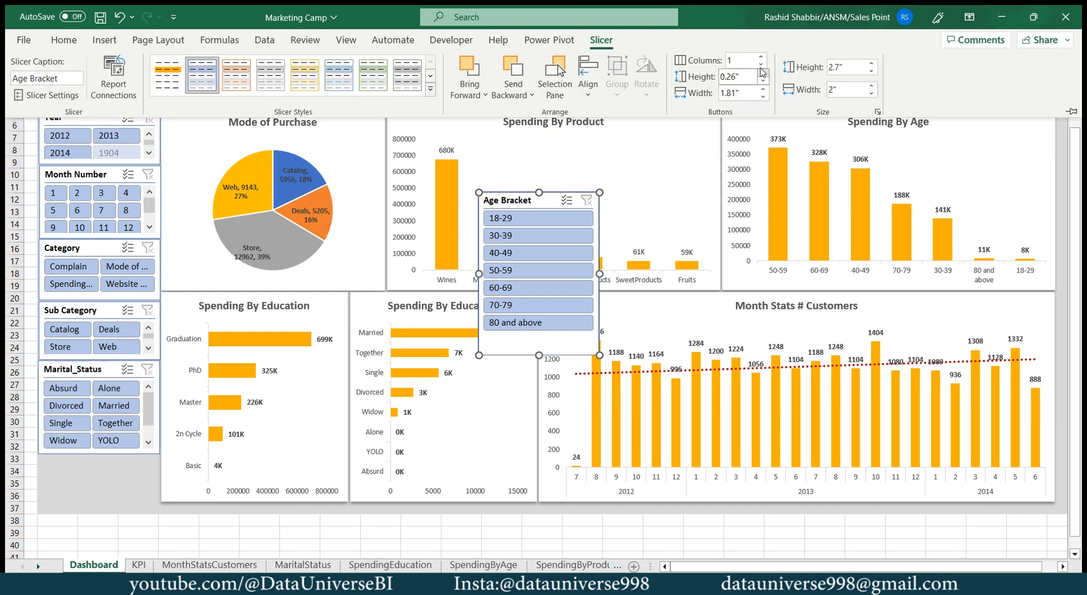
text(2)
key(Return)
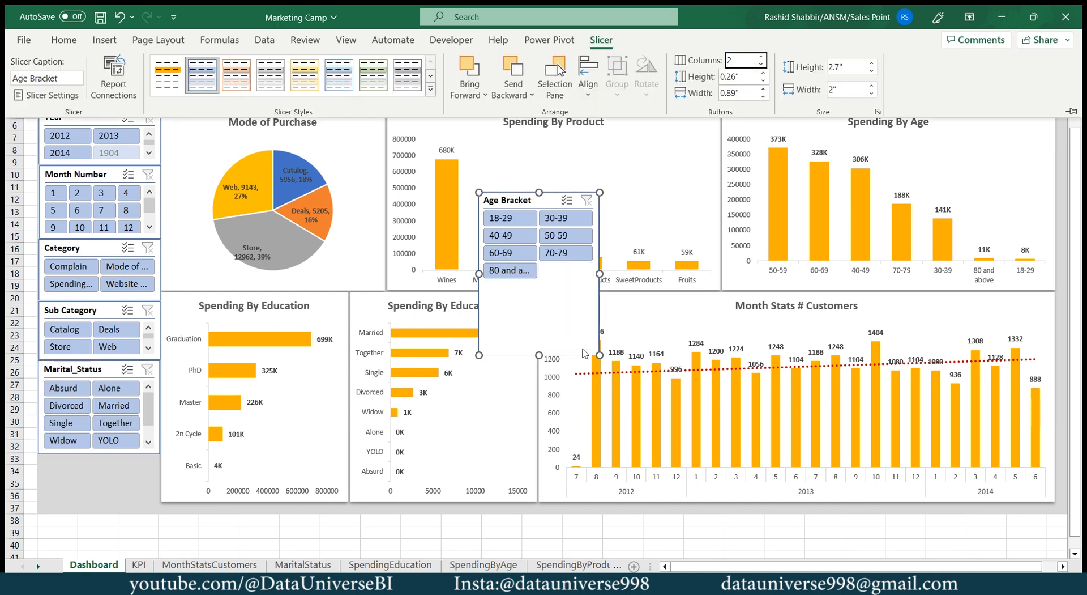
drag(538, 355, 539, 287)
drag(526, 202, 84, 469)
click(219, 533)
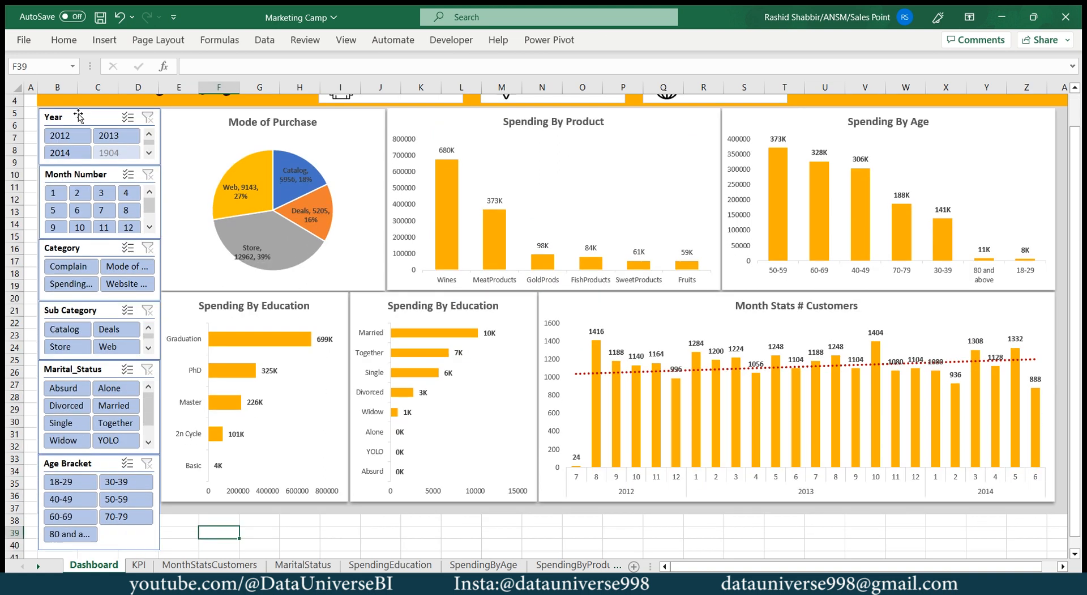
Select all six slicers in the column and distribute them vertically
click(79, 116)
ctrl+click(80, 175)
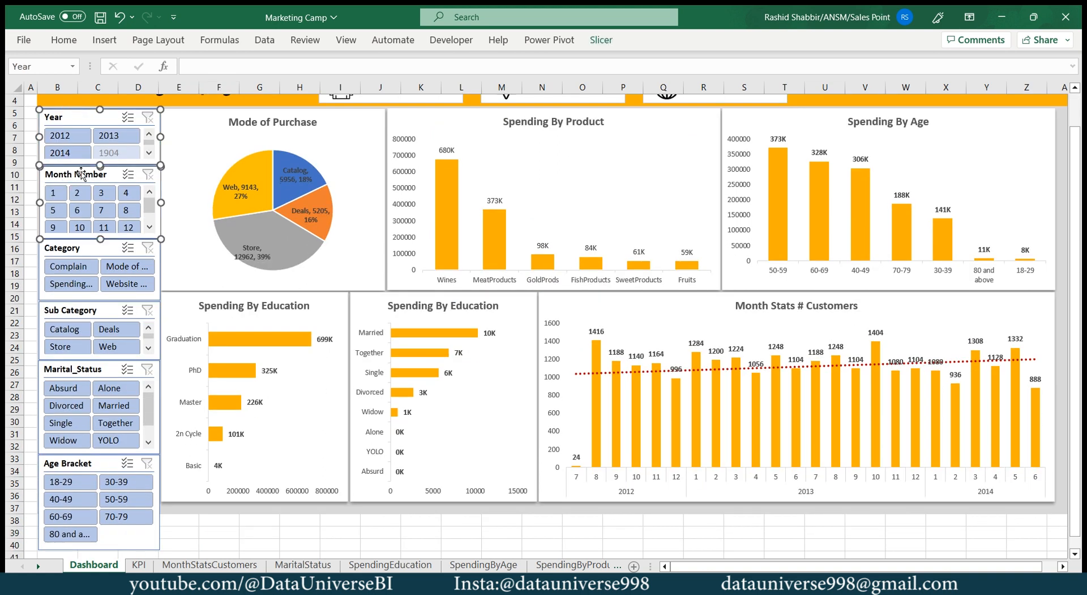
ctrl+click(79, 247)
ctrl+click(79, 310)
ctrl+click(80, 365)
ctrl+click(80, 461)
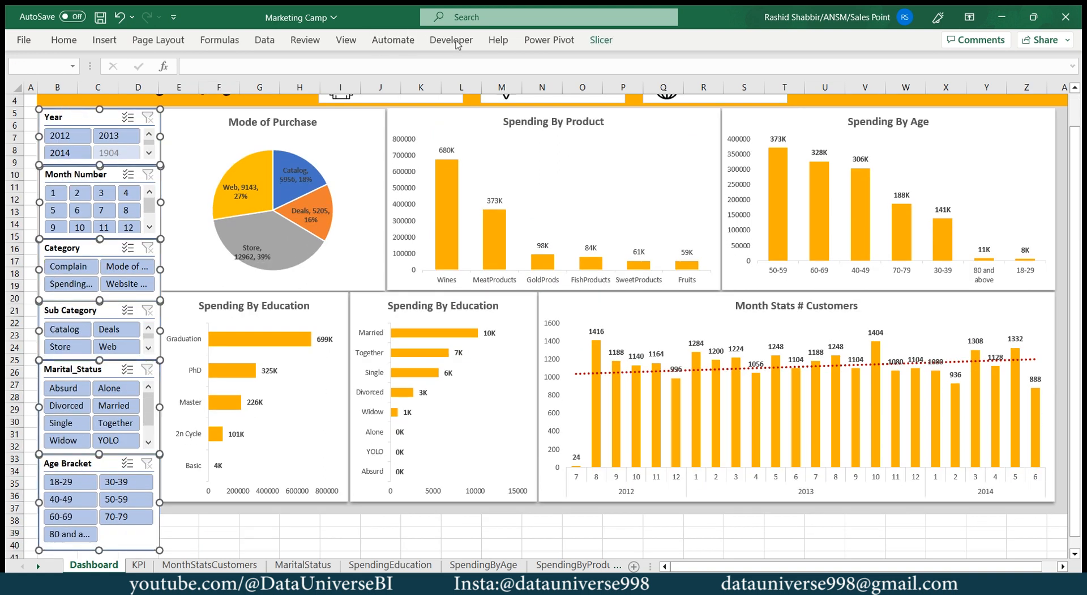
click(600, 40)
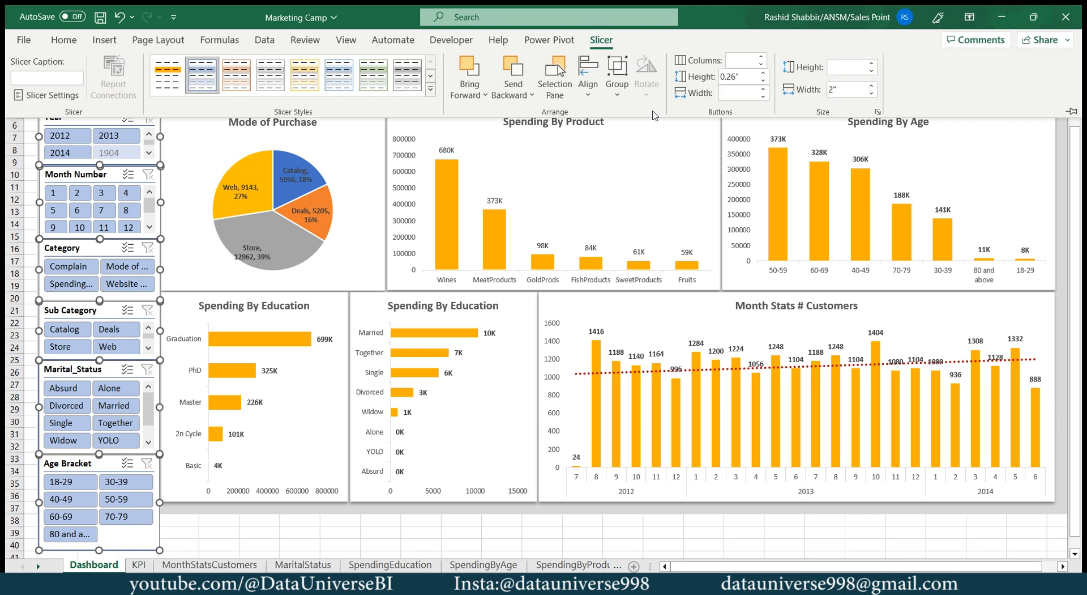
click(587, 96)
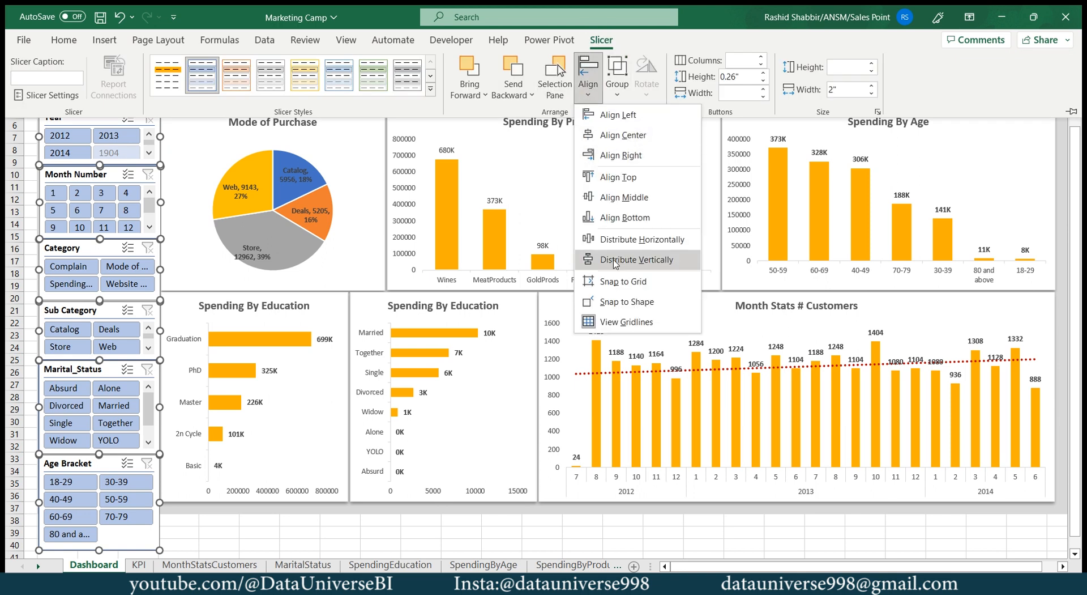
click(615, 260)
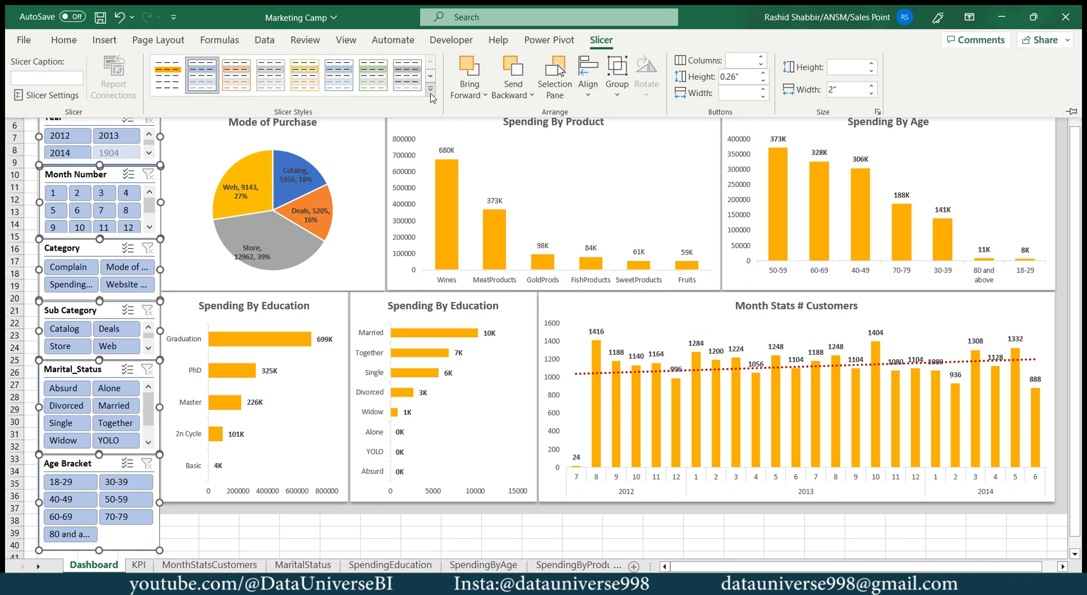
Start a new slicer style and format its Header element with a bold font in the black theme colour
click(430, 89)
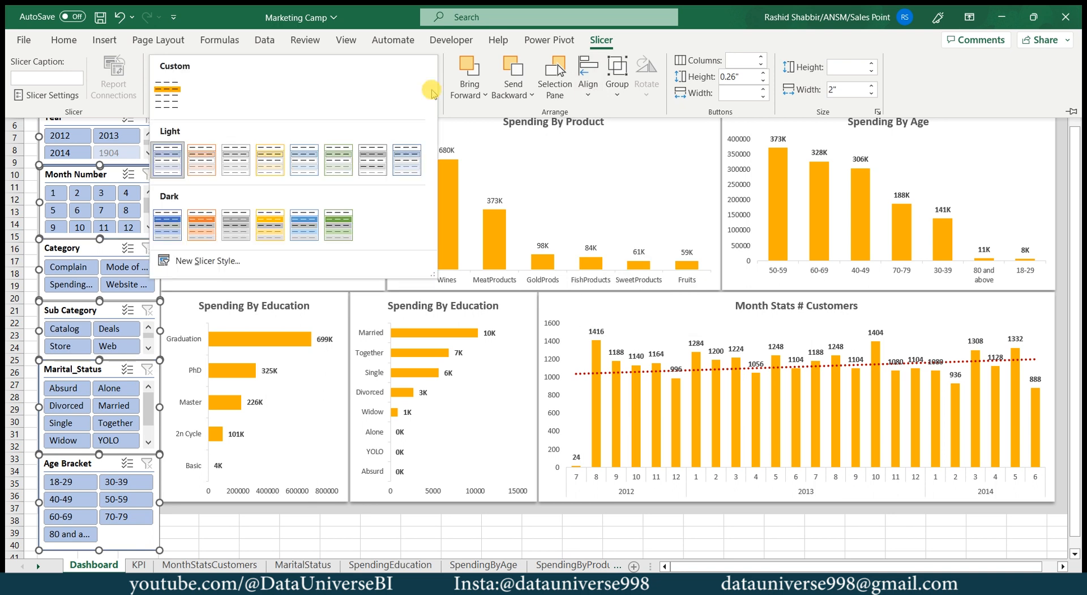
click(206, 261)
drag(510, 141, 567, 84)
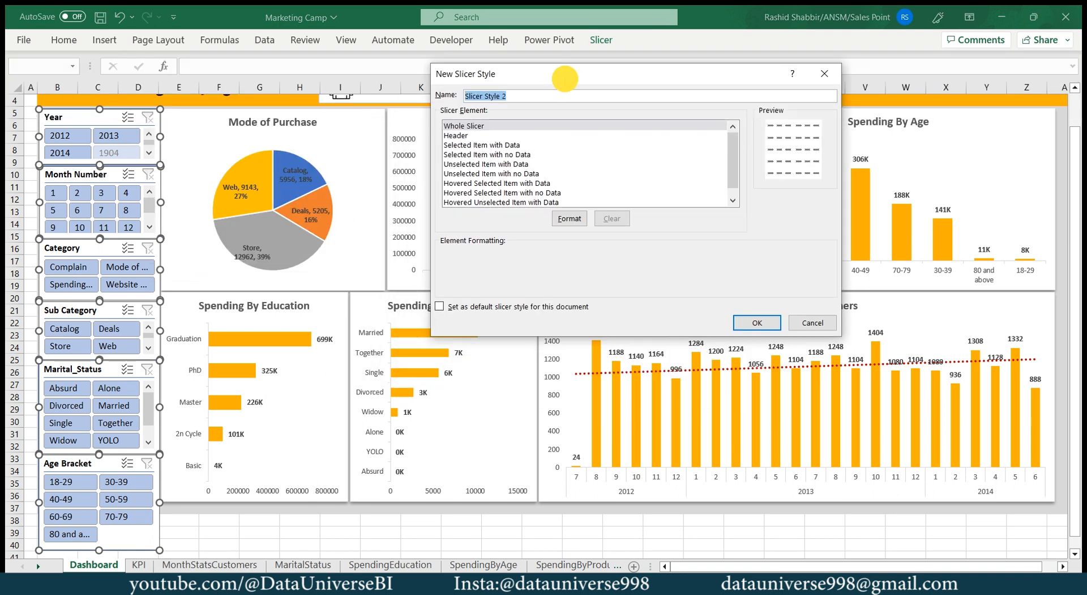
click(456, 136)
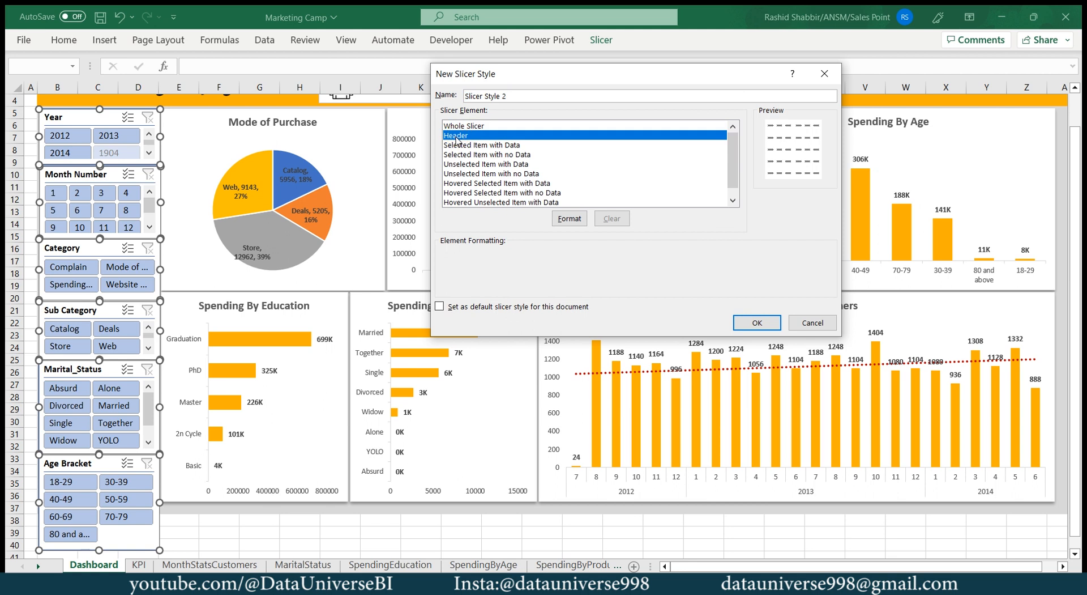
click(569, 218)
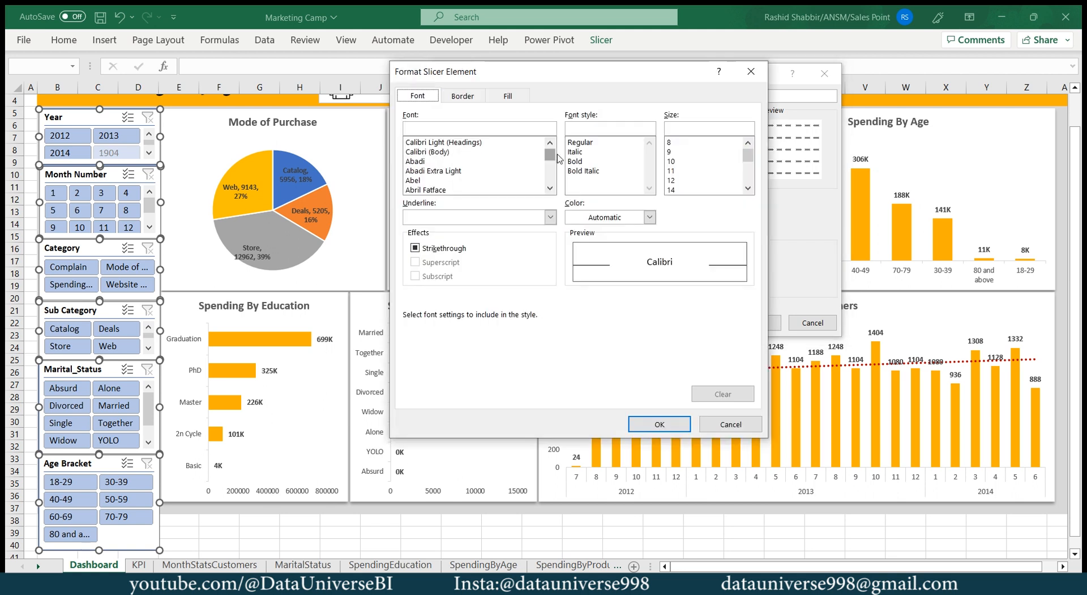
click(575, 163)
click(650, 218)
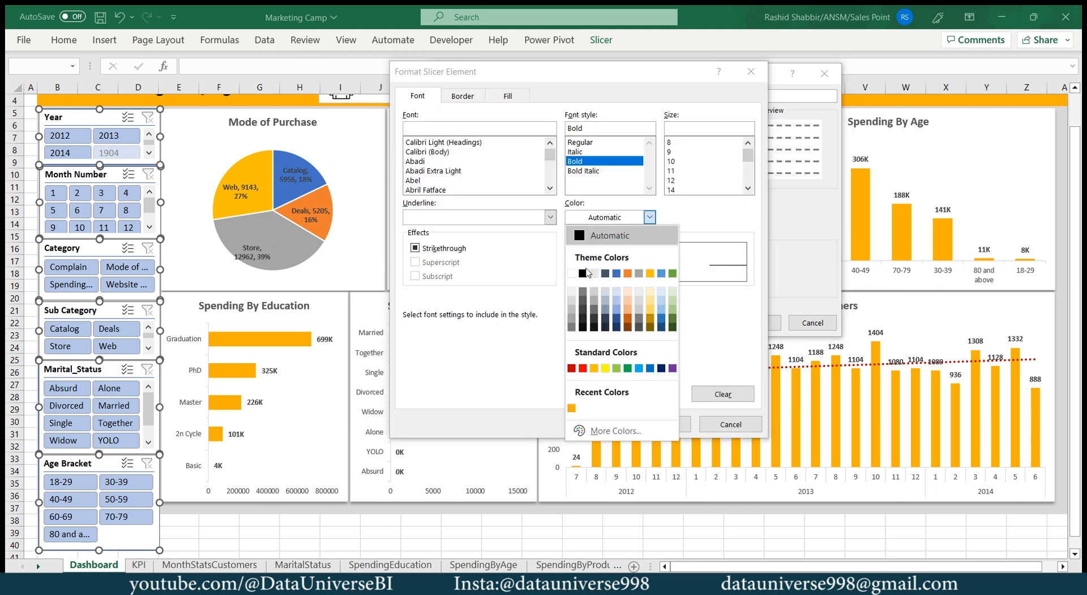
click(589, 271)
click(708, 434)
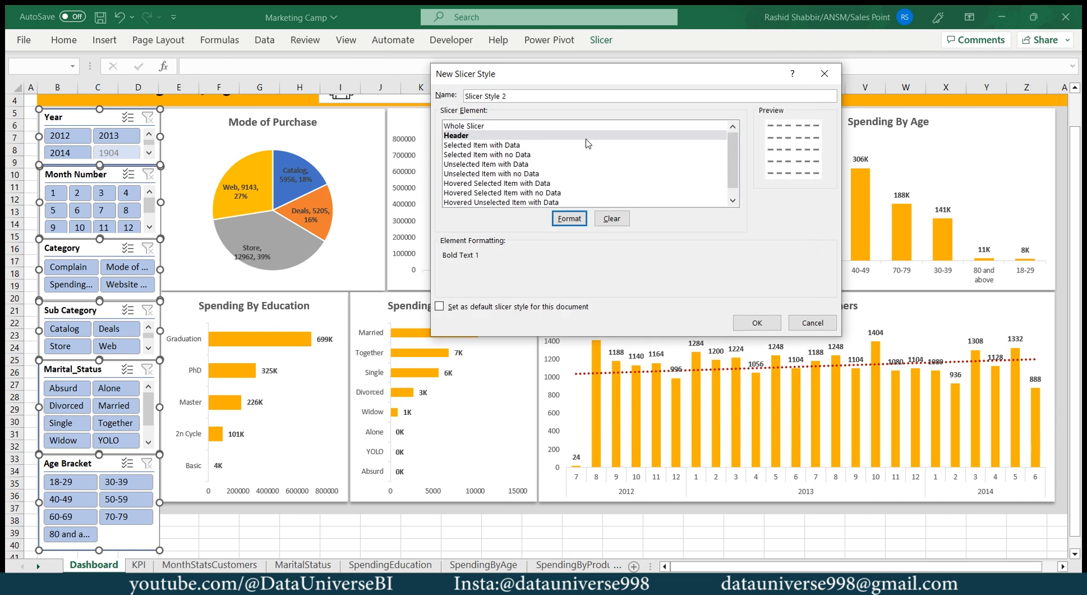
Fill the new style's Selected Item with Data element with the custom colour #FFB000 and save the slicer style
click(475, 145)
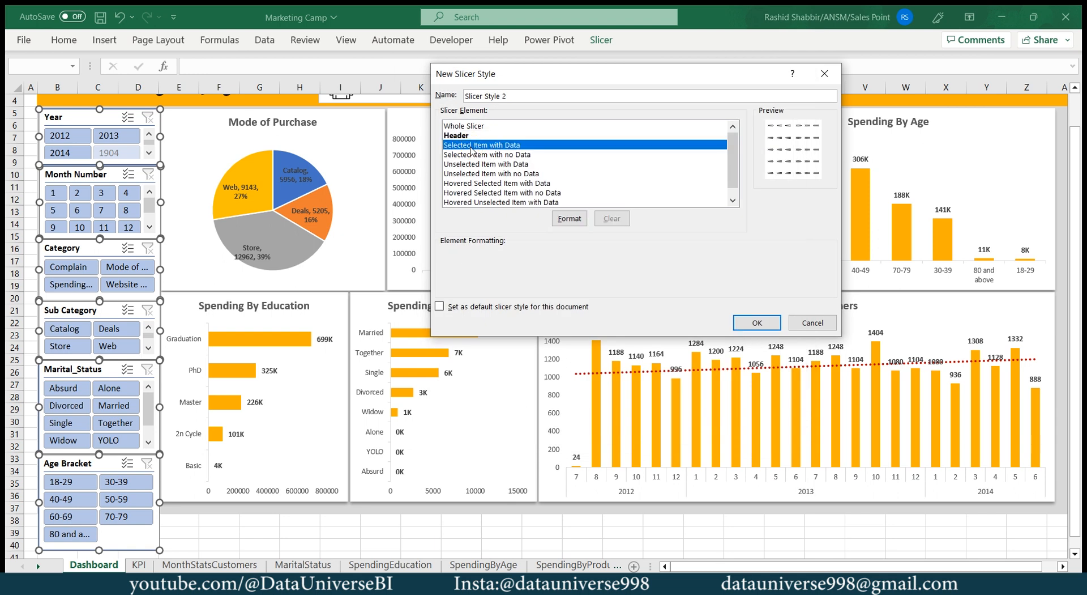
click(573, 219)
click(545, 108)
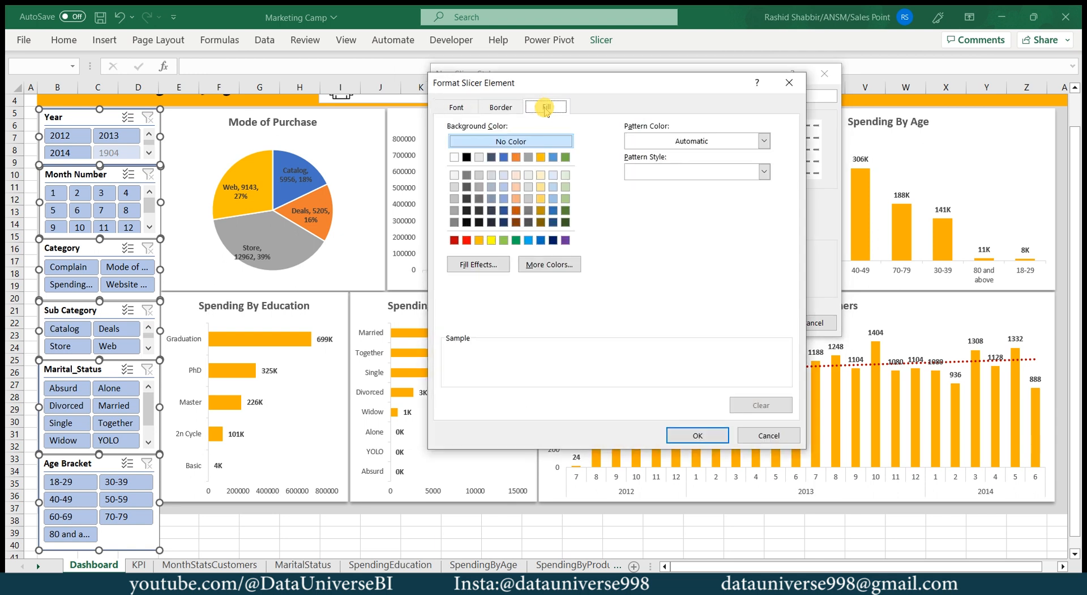
click(549, 263)
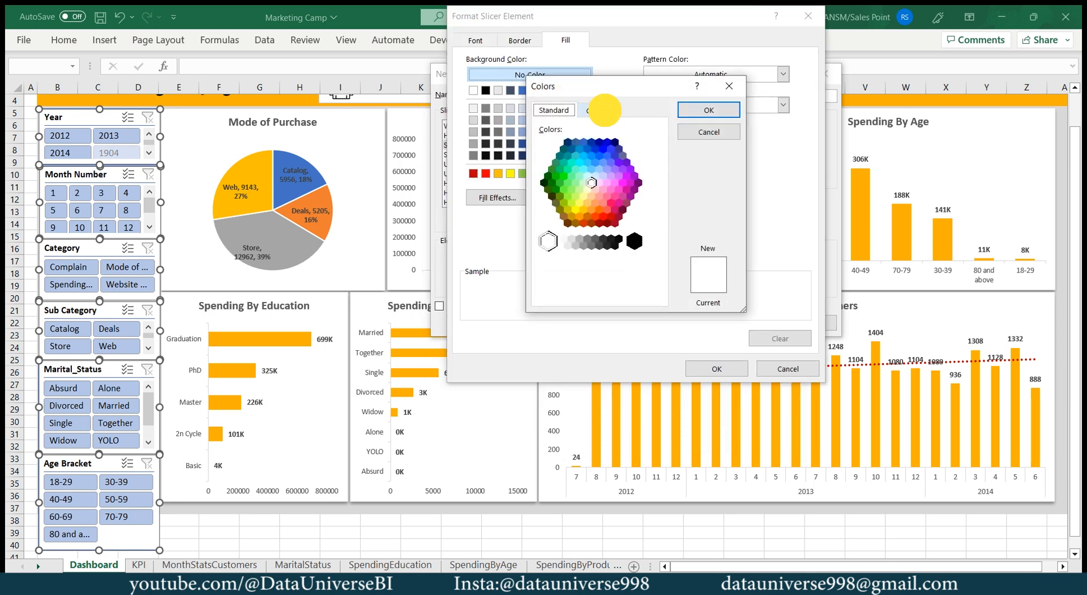
click(599, 110)
double_click(608, 293)
text(#FFB000)
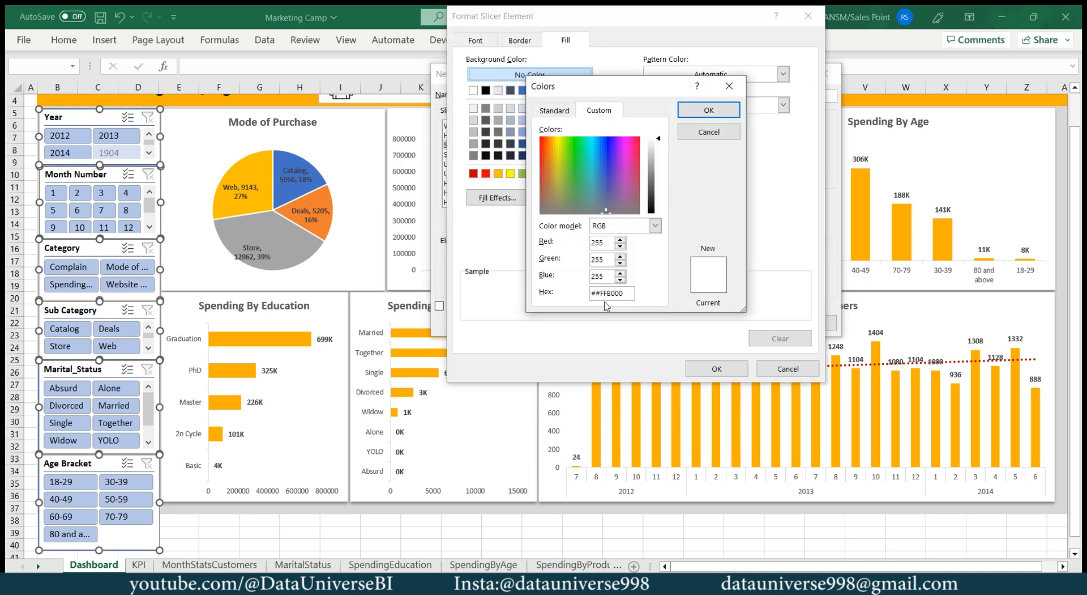
key(ctrl+a)
text(#FFB000)
click(709, 110)
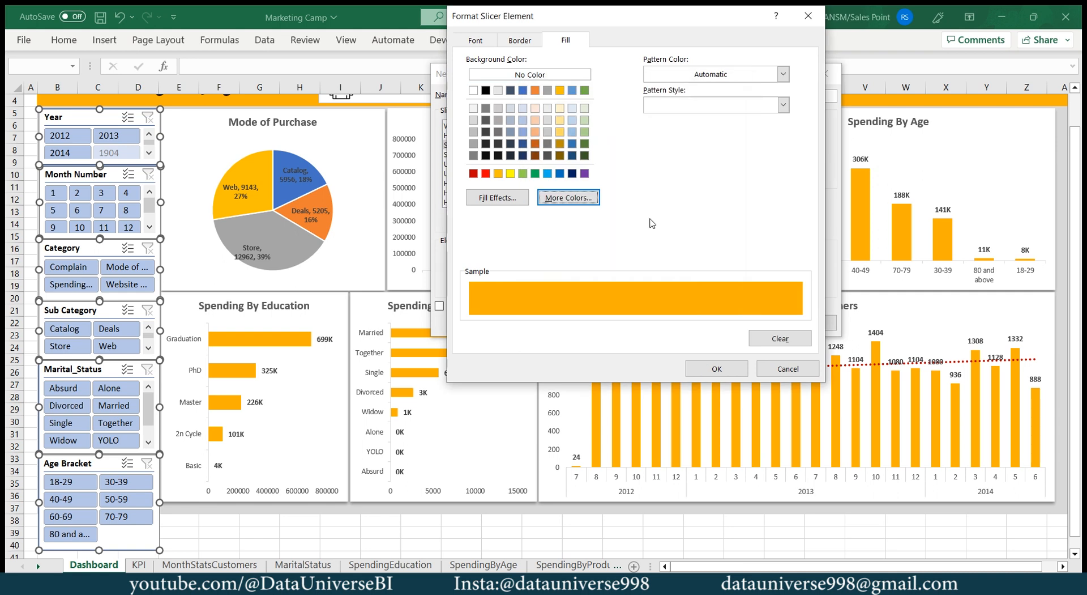
click(715, 366)
click(756, 323)
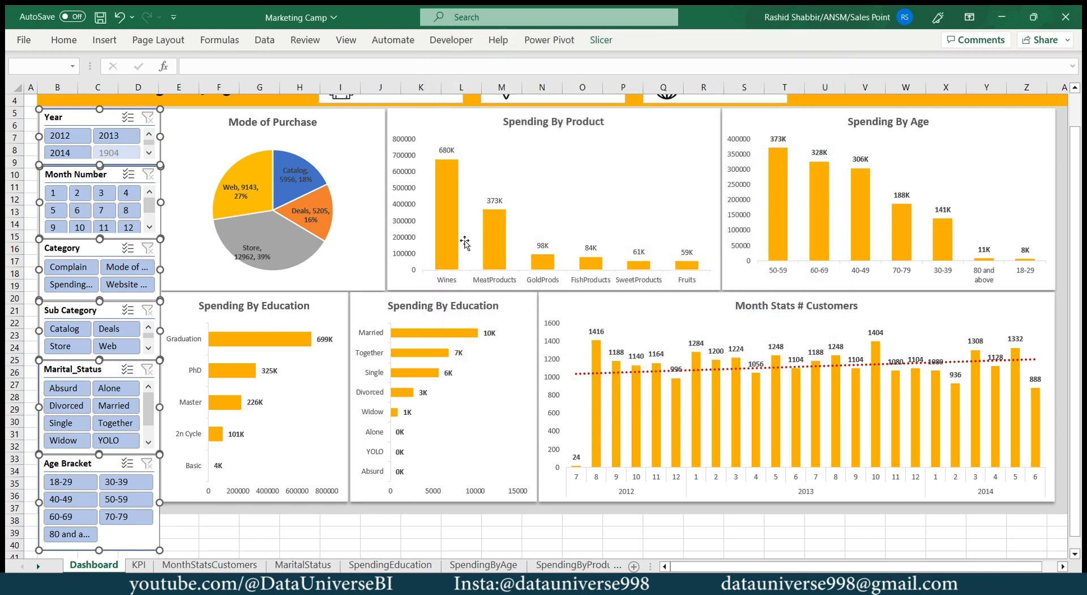
Apply the first custom orange slicer style to all six slicers and collapse the ribbon
click(601, 40)
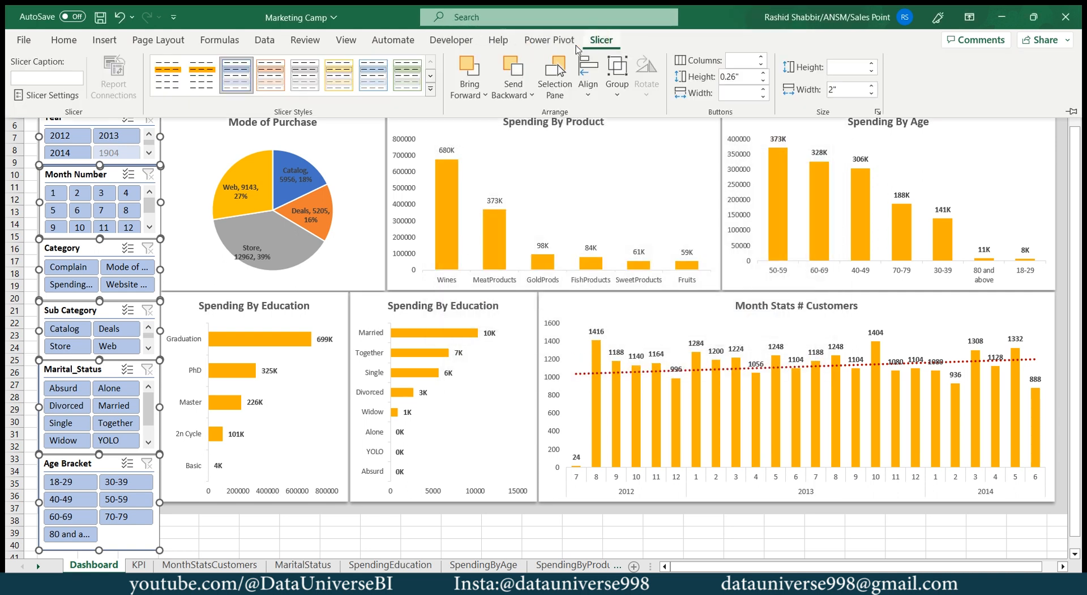
click(168, 83)
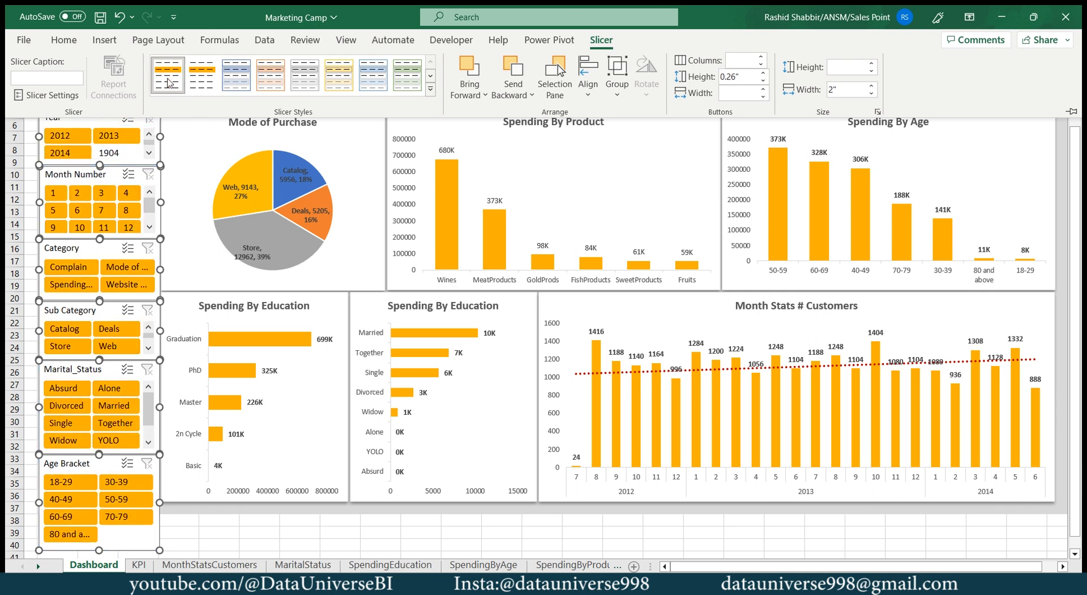
key(ctrl+F1)
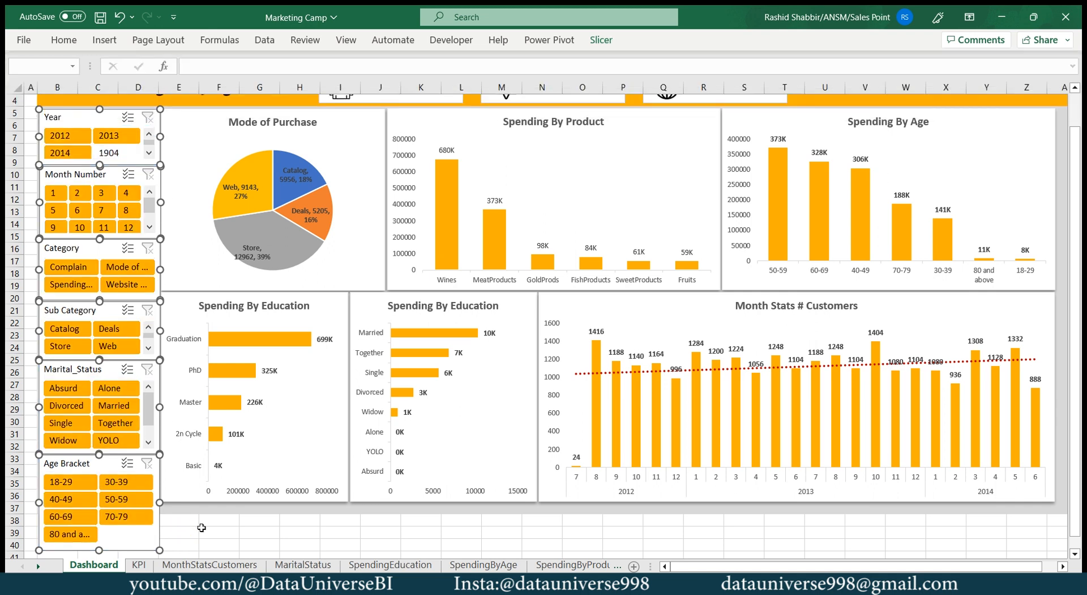
click(210, 530)
scroll(170, 441, up, 2)
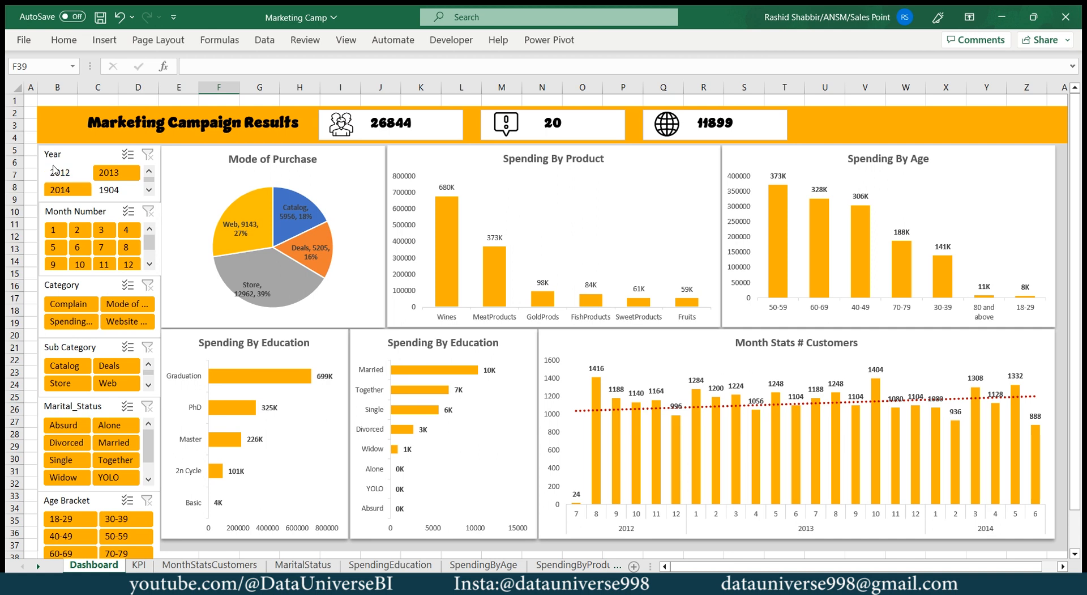
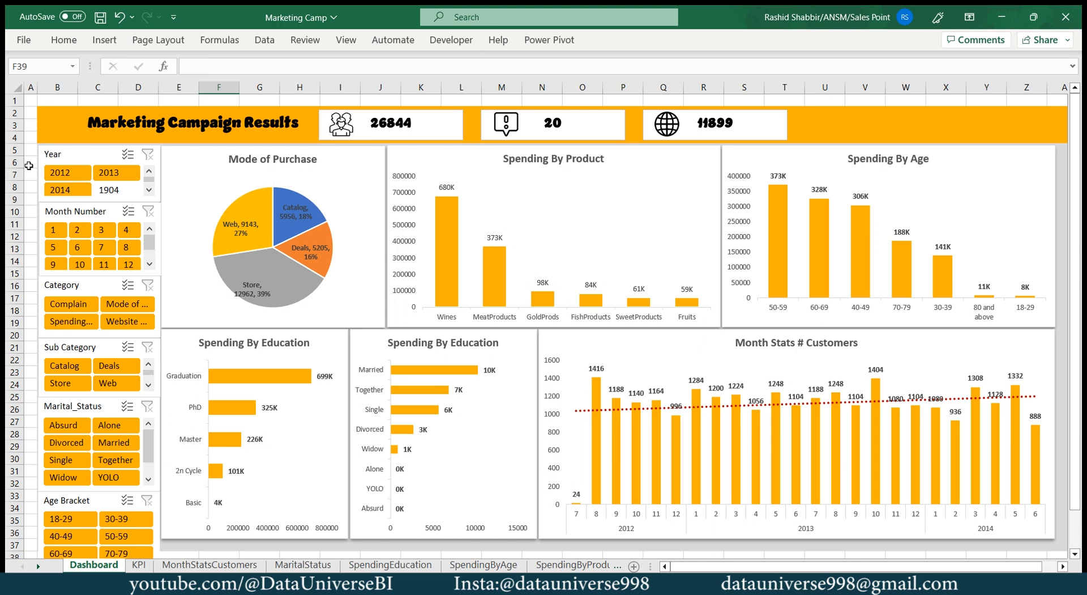
Open the Year slicer's report connections and tick PivotTable2, PivotTable3 and PivotTable4 on the KPI sheet
click(78, 156)
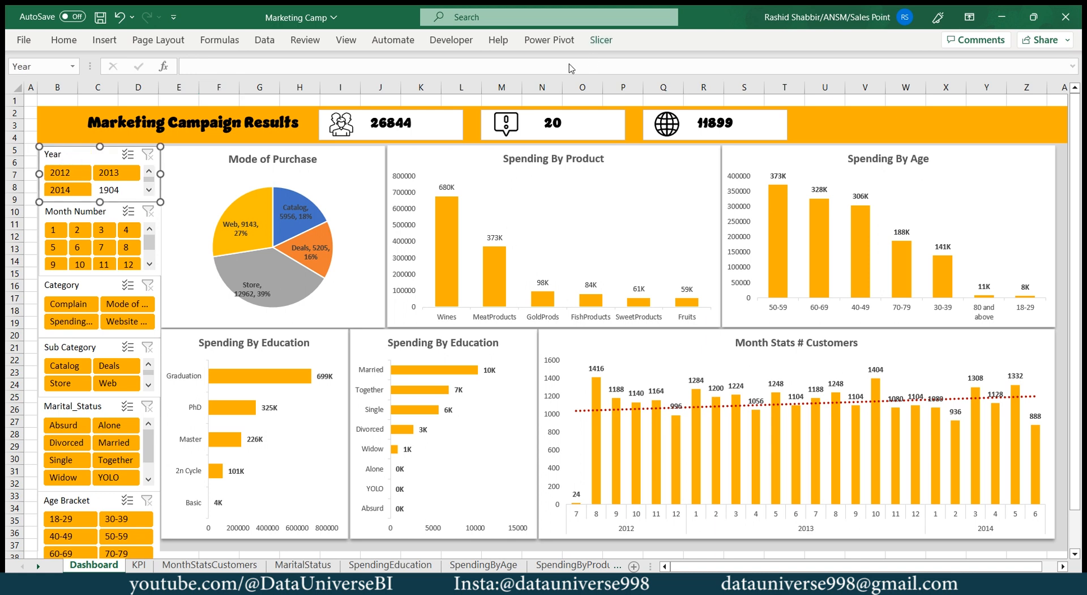
click(601, 39)
click(114, 78)
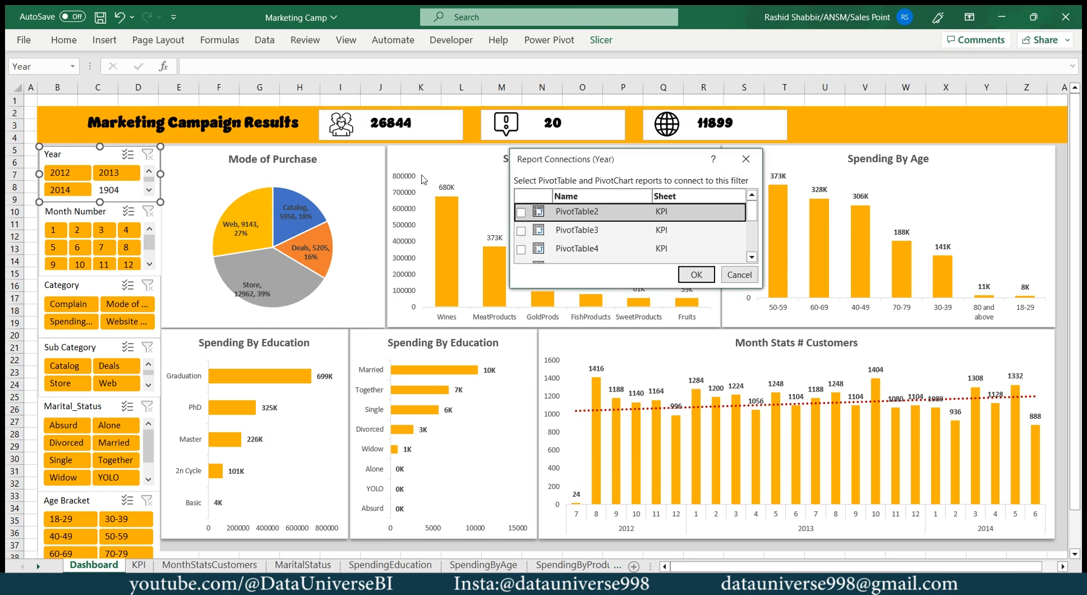
click(521, 212)
click(521, 230)
click(521, 250)
scroll(521, 249, down, 1)
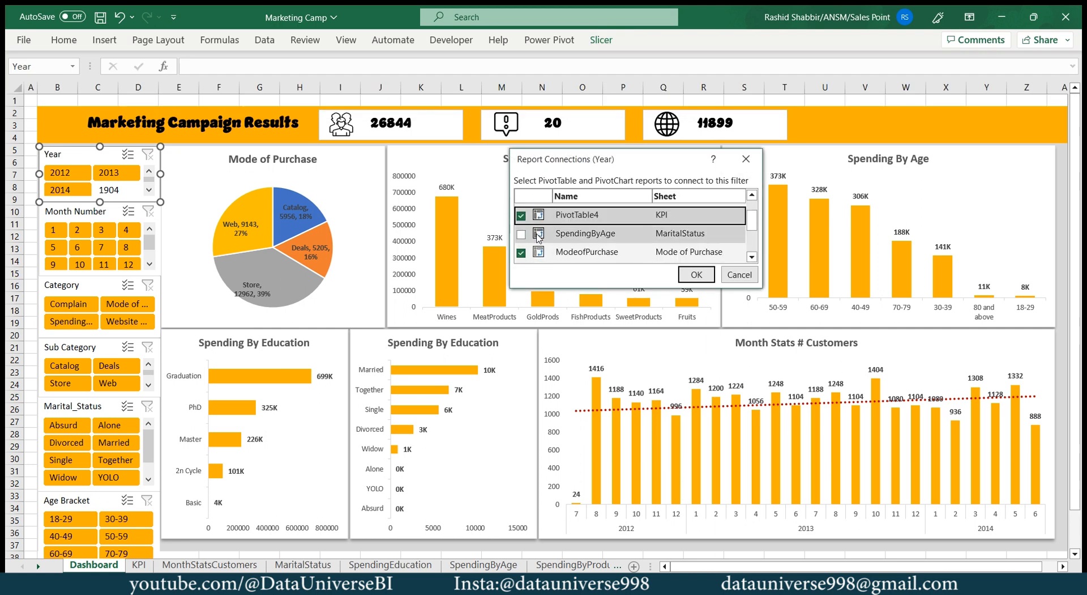
Connect the Year slicer also to the pivot tables on the MaritalStatus, MonthStatsCustomers, SpendingByAge and SpendingByProduct sheets
click(520, 233)
scroll(520, 233, down, 2)
click(521, 222)
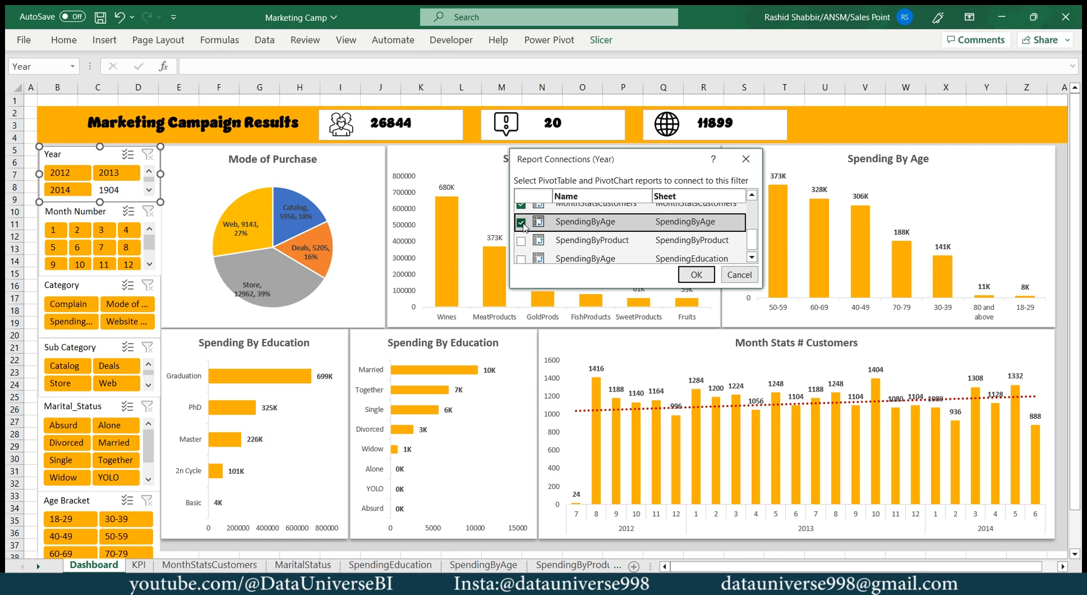
click(521, 241)
scroll(522, 243, down, 1)
click(697, 275)
Connect the Month Number slicer to all the listed pivot tables, including those on the KPI and MaritalStatus sheets
click(93, 212)
click(600, 40)
click(114, 78)
click(521, 249)
scroll(522, 242, down, 1)
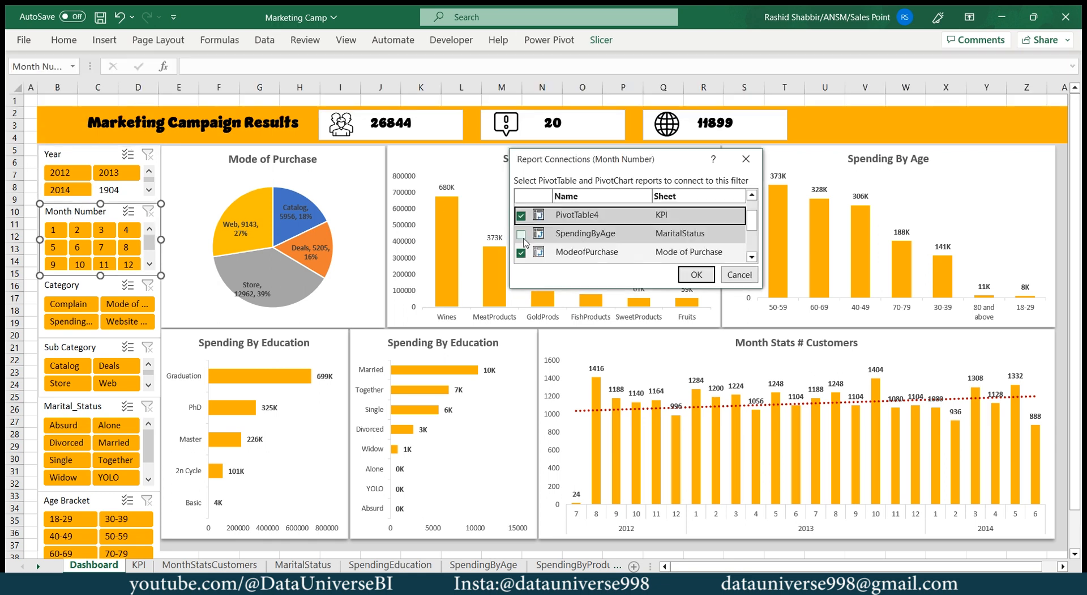
scroll(524, 242, down, 2)
click(521, 252)
click(696, 275)
Connect the Category slicer to all the listed pivot tables, including those on the MonthStatsCustomers and SpendingByAge sheets
click(93, 285)
click(600, 39)
click(114, 78)
click(521, 235)
scroll(527, 240, down, 1)
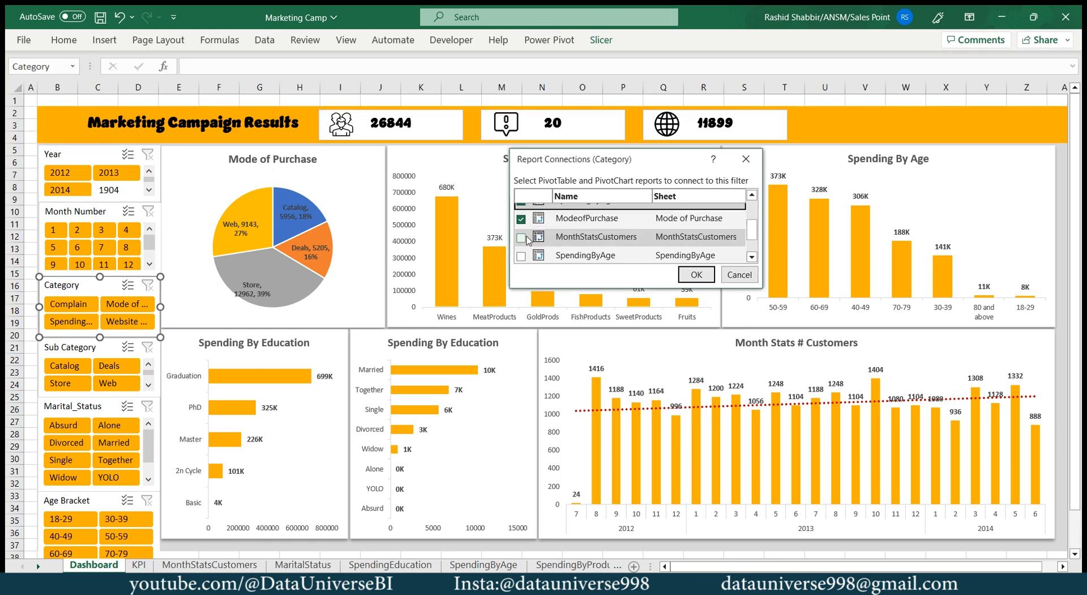
click(521, 238)
scroll(526, 243, up, 2)
click(696, 275)
Connect the Sub Category slicer to all the listed pivot tables through its report connections
click(93, 347)
click(600, 39)
click(114, 78)
click(521, 248)
scroll(527, 242, down, 1)
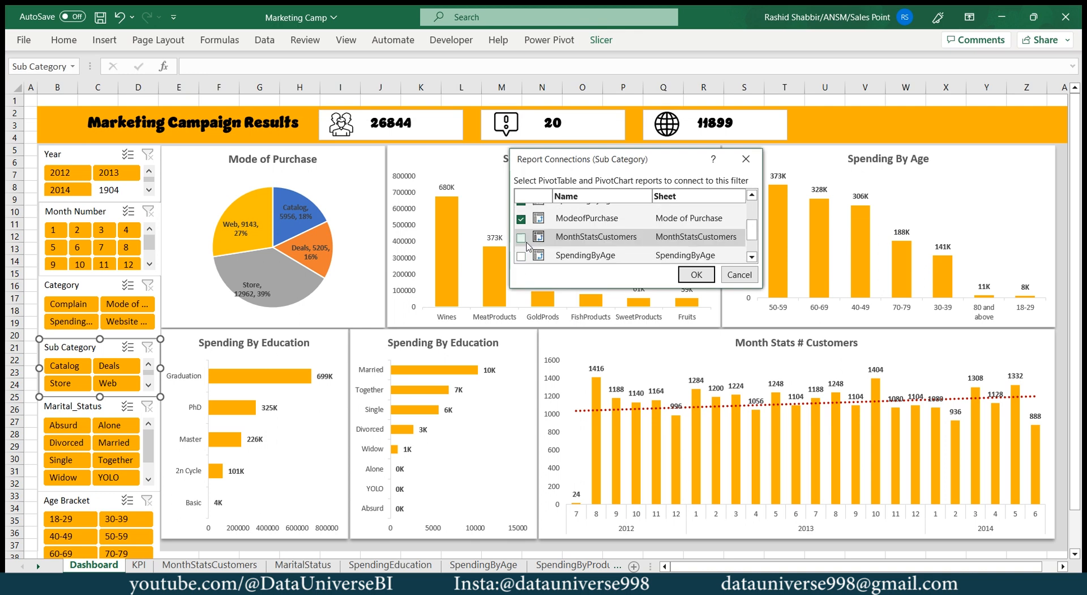
click(521, 238)
scroll(527, 243, down, 1)
click(697, 275)
Connect the Marital_Status slicer to all the listed pivot tables, including PivotTable4 on KPI and SpendingByAge on MaritalStatus
click(93, 406)
click(600, 40)
click(114, 78)
click(521, 247)
scroll(527, 244, down, 1)
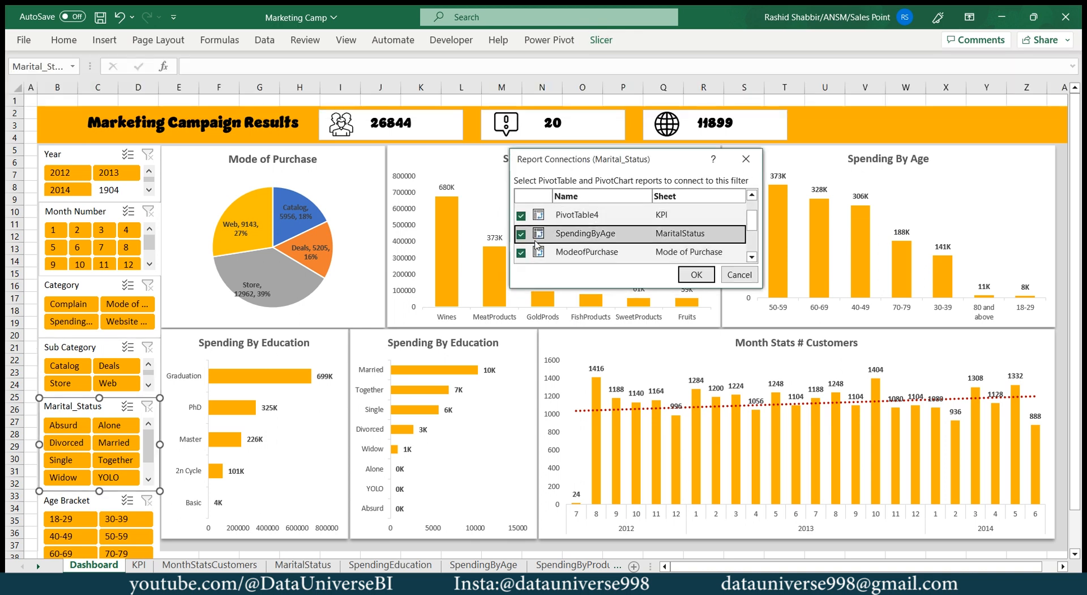
scroll(527, 244, down, 1)
click(521, 252)
click(696, 275)
Connect the Age Bracket slicer to all the listed pivot tables, including those on the SpendingByProduct and SpendingEducation sheets
click(93, 500)
click(600, 39)
click(114, 78)
click(521, 247)
scroll(527, 249, down, 2)
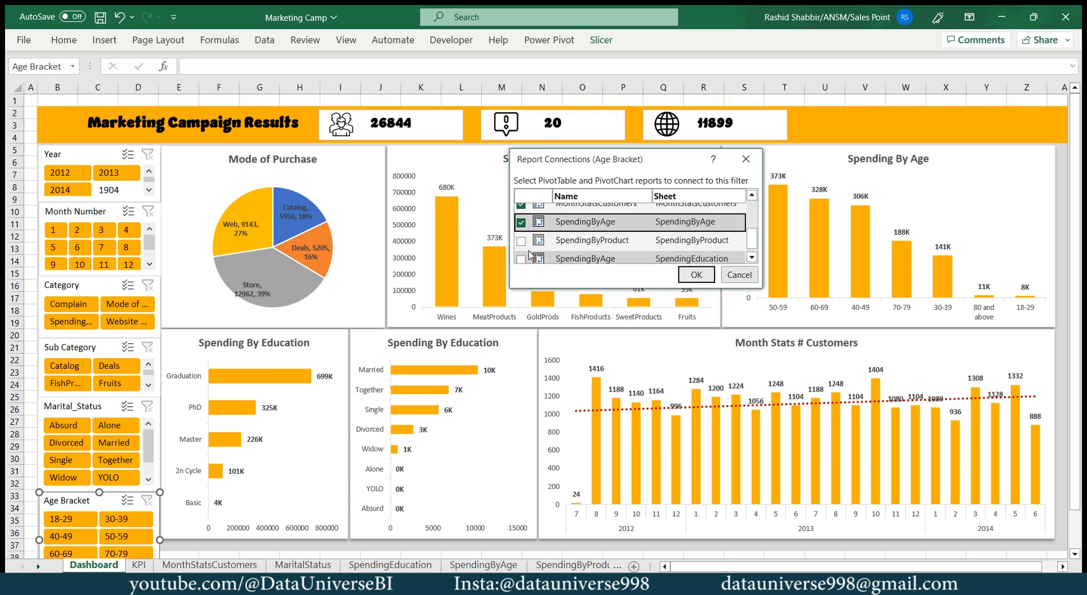
scroll(529, 255, down, 1)
click(521, 253)
click(696, 275)
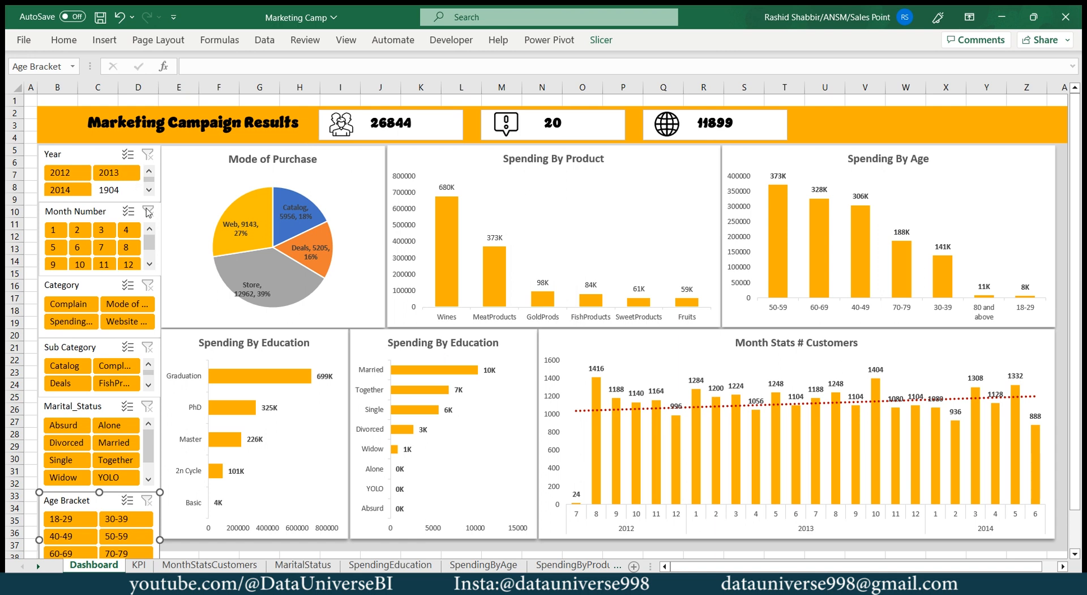
Undo the trial exclusion of 2013 and set the Year slicer to hide items with no data
ctrl+click(113, 172)
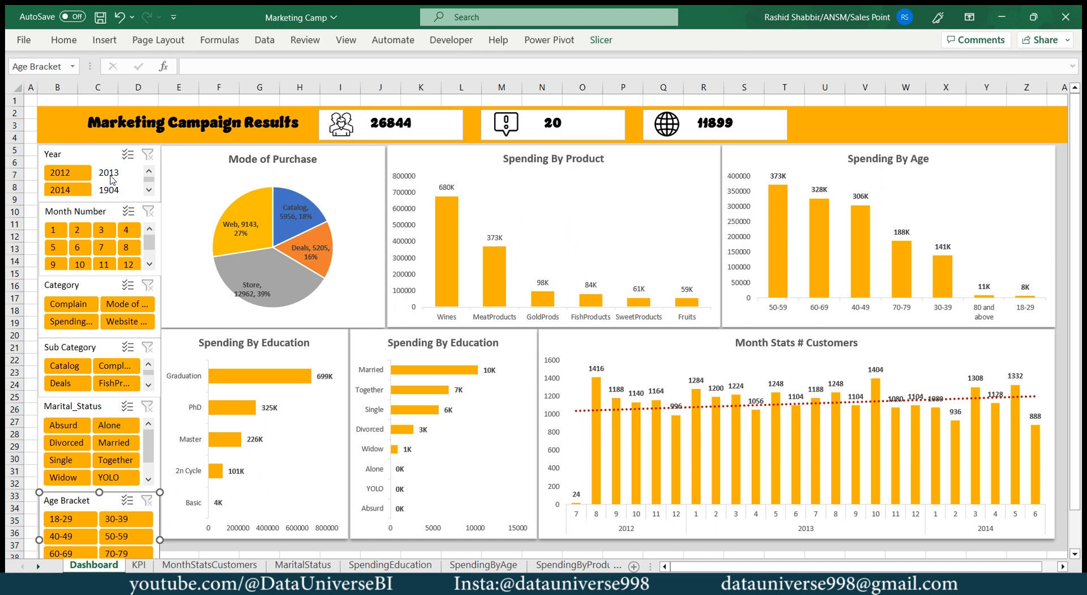
key(ctrl+z)
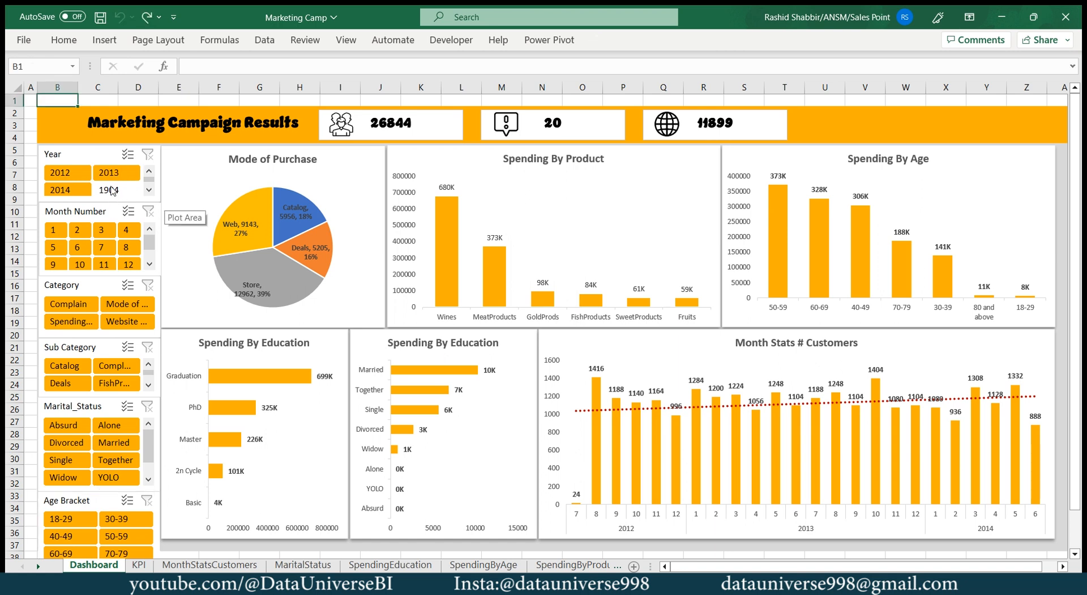
right_click(93, 153)
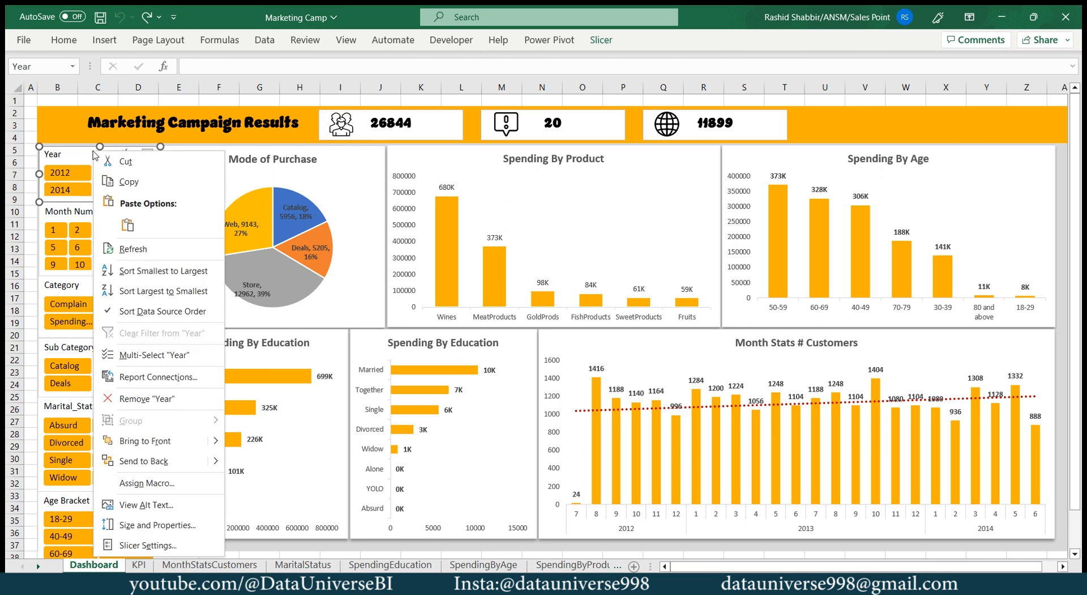
click(139, 543)
drag(234, 409, 549, 272)
click(475, 297)
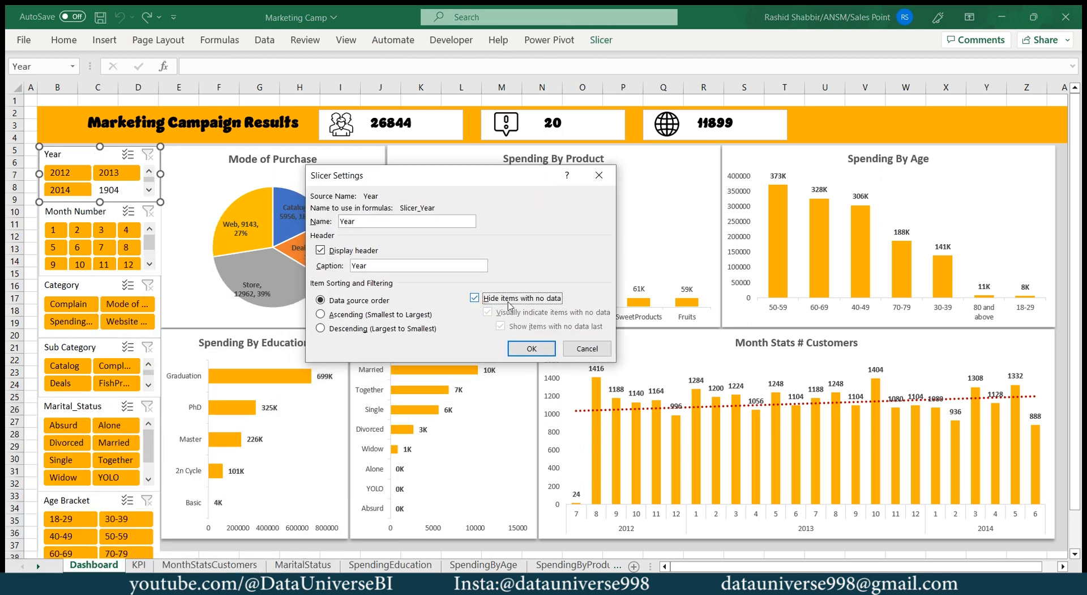
click(532, 348)
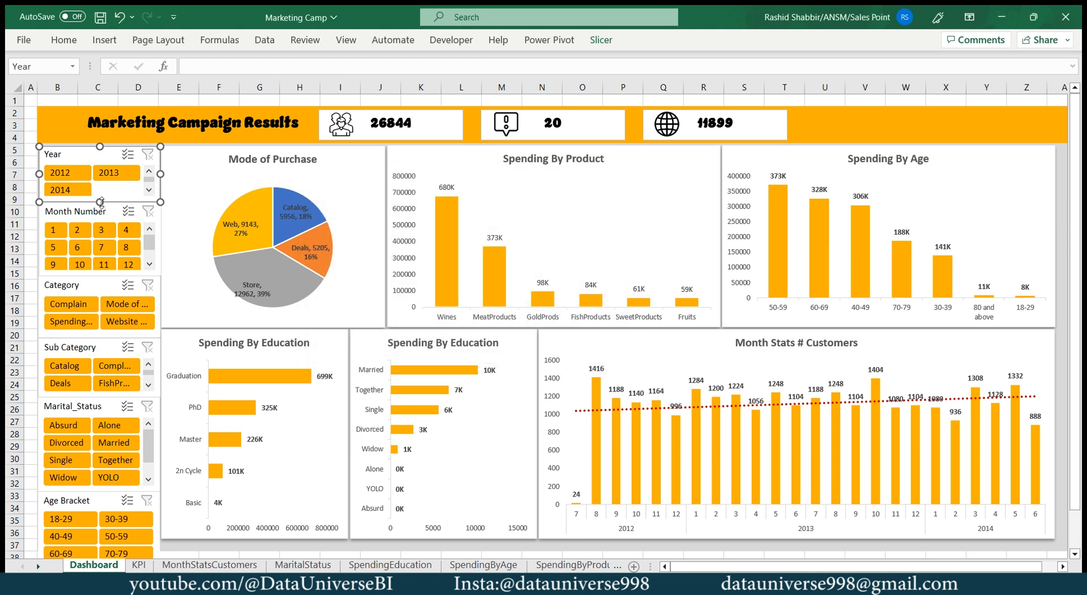
Hide the Dashboard sheet's gridlines, formula bar and row and column headings
click(345, 41)
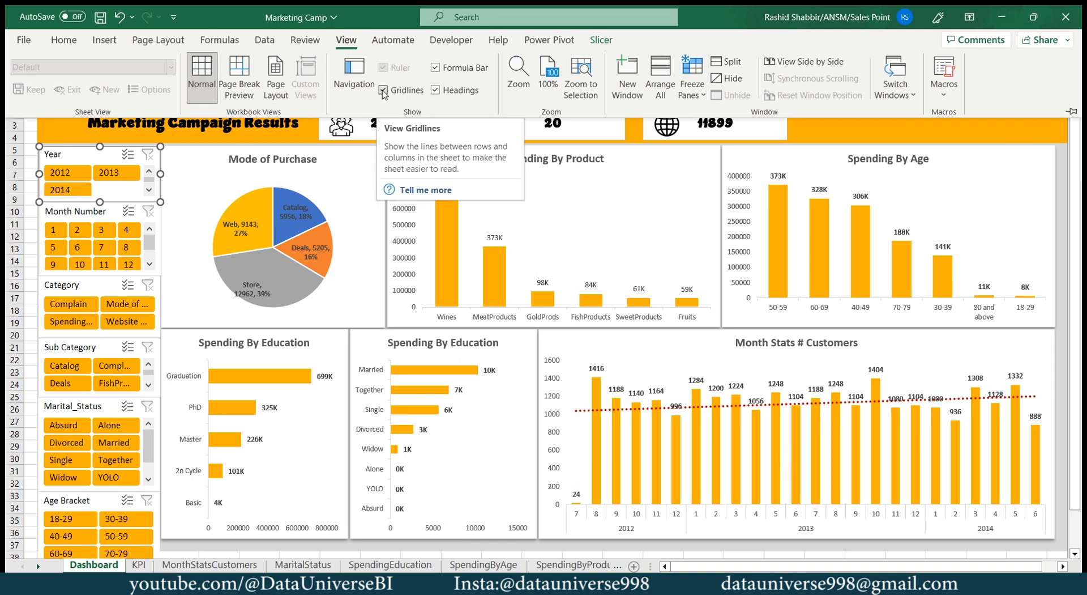
click(384, 92)
click(436, 67)
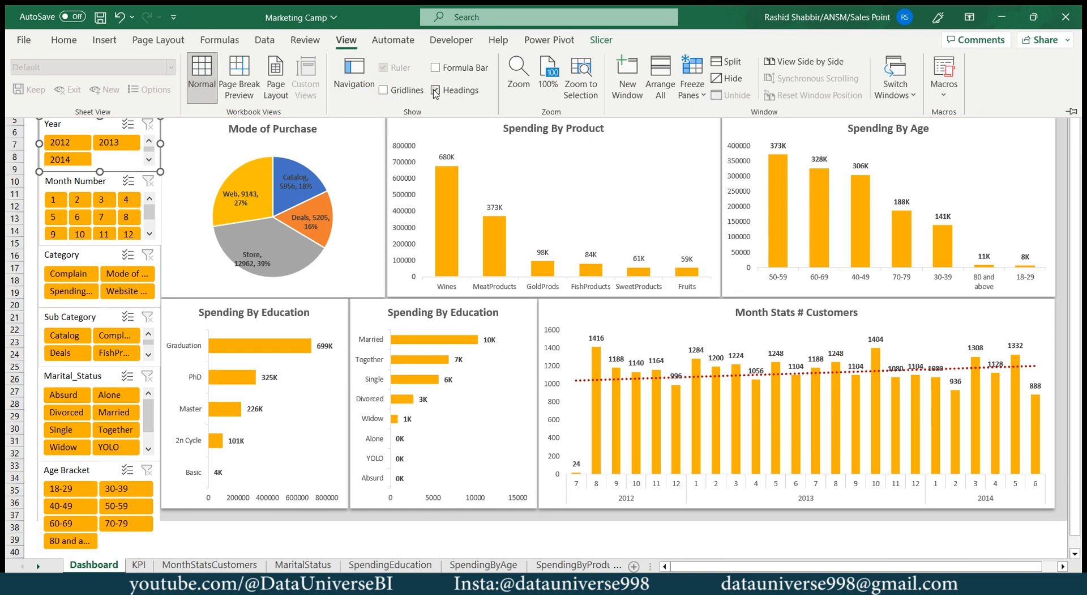
click(435, 90)
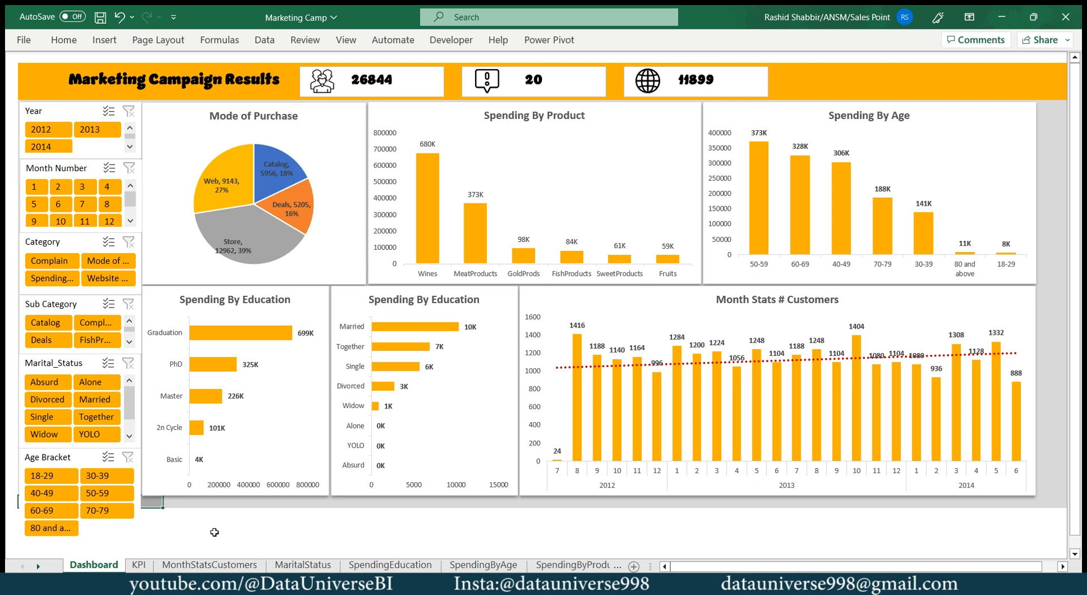
Copy the grey row beneath the charts and paste it over the four rows below it to extend the grey background
key(shift+Right)
key(shift+Right)
key(shift+Right)
key(shift+Right)
key(shift+Right)
key(shift+Right)
key(shift+Right)
key(shift+Right)
key(shift+Right)
key(shift+Right)
key(shift+Right)
key(shift+Right)
key(shift+Right)
key(shift+Right)
key(shift+Right)
key(shift+Right)
key(shift+Right)
key(shift+Right)
key(shift+Right)
key(shift+Right)
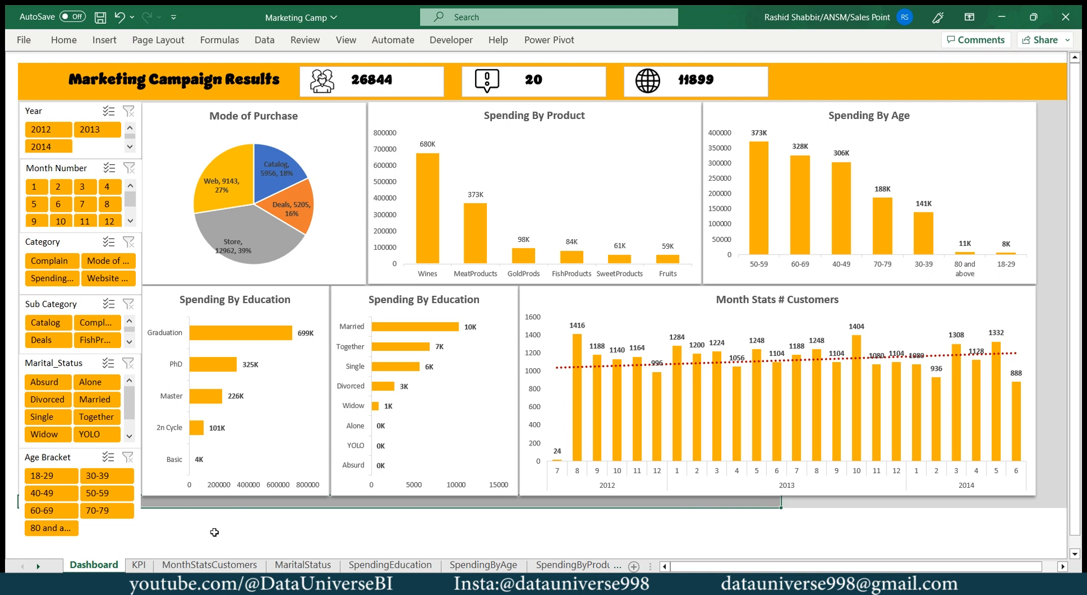
key(shift+Right)
key(ctrl+c)
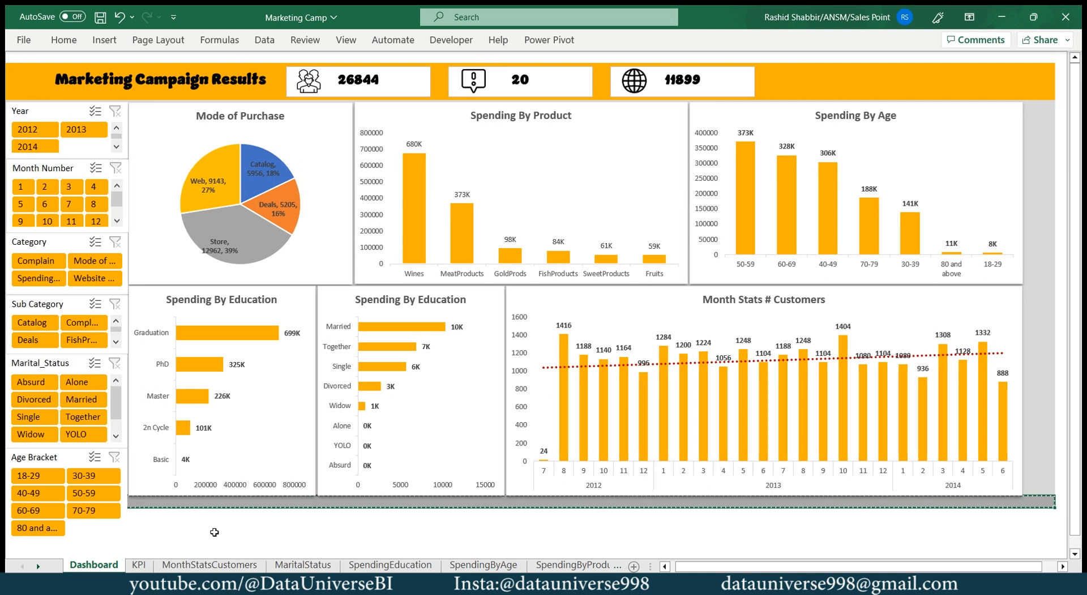
key(shift+Down)
key(shift+Down)
key(shift+Down)
key(shift+Down)
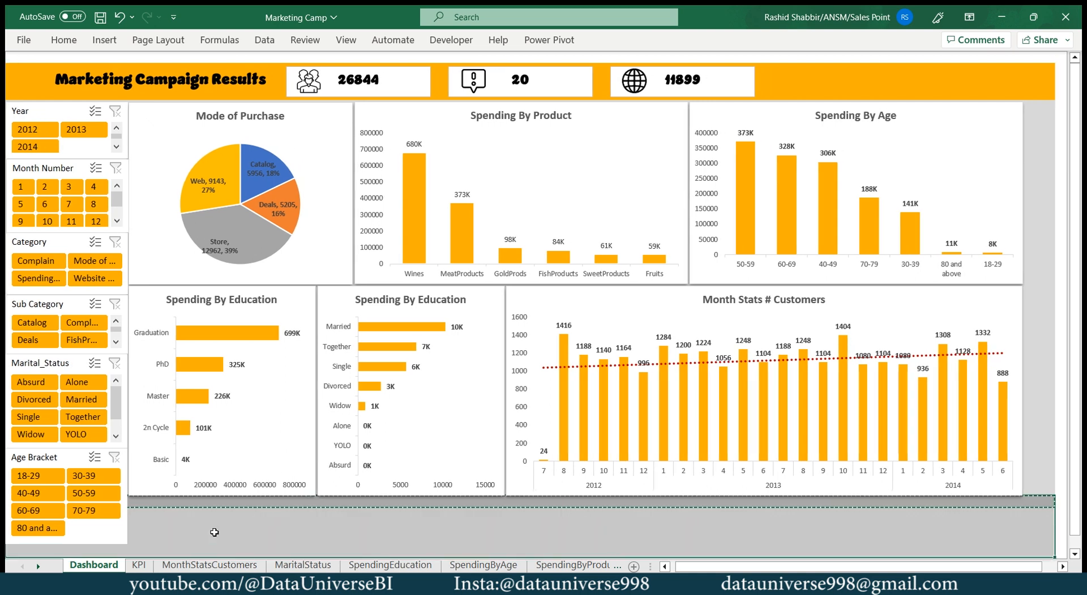
key(ctrl+v)
key(Escape)
key(Home)
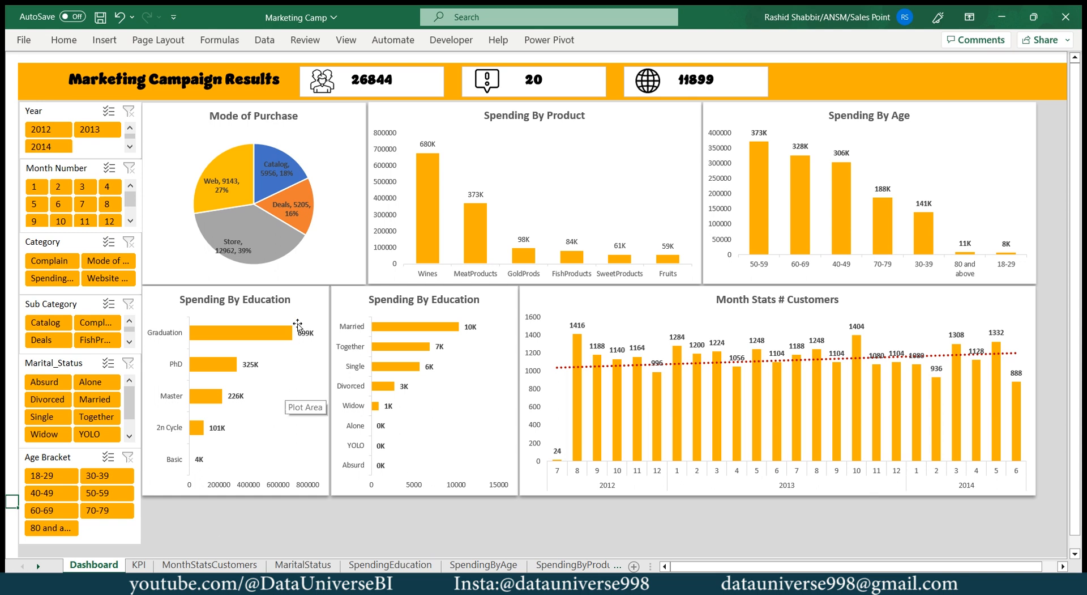
Select the three lower charts together and stretch them down to the bottom edge of the Age Bracket slicer
click(304, 293)
ctrl+click(374, 289)
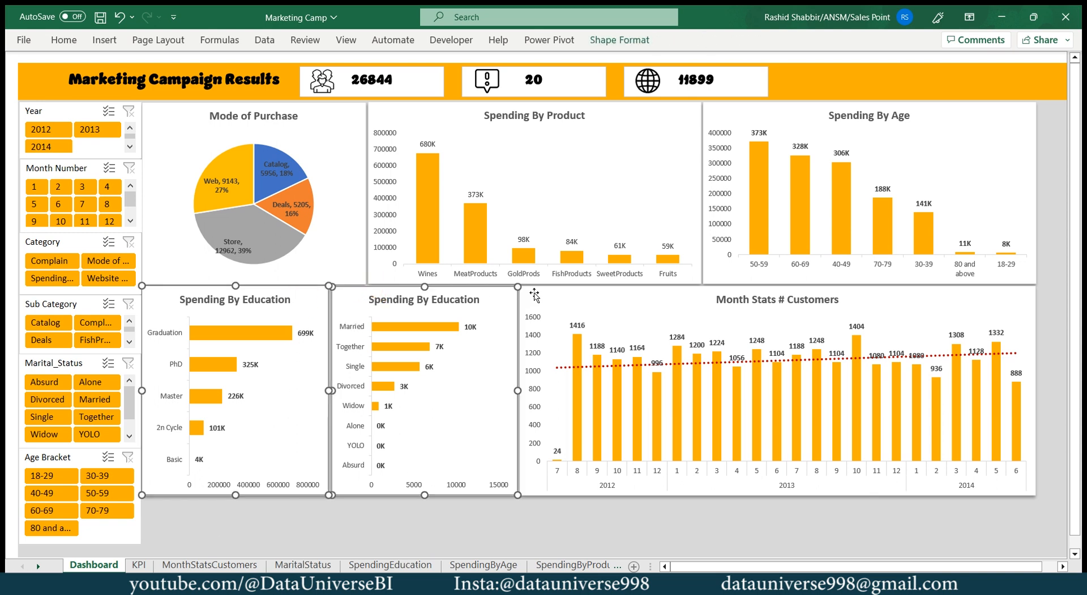
ctrl+click(535, 295)
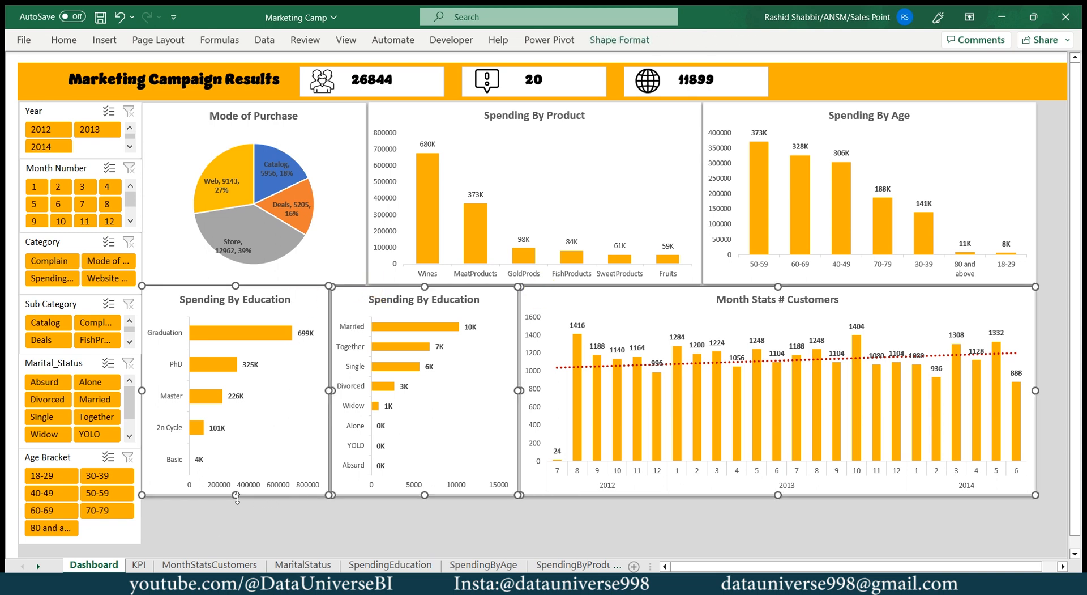
drag(235, 496, 235, 539)
drag(235, 540, 235, 544)
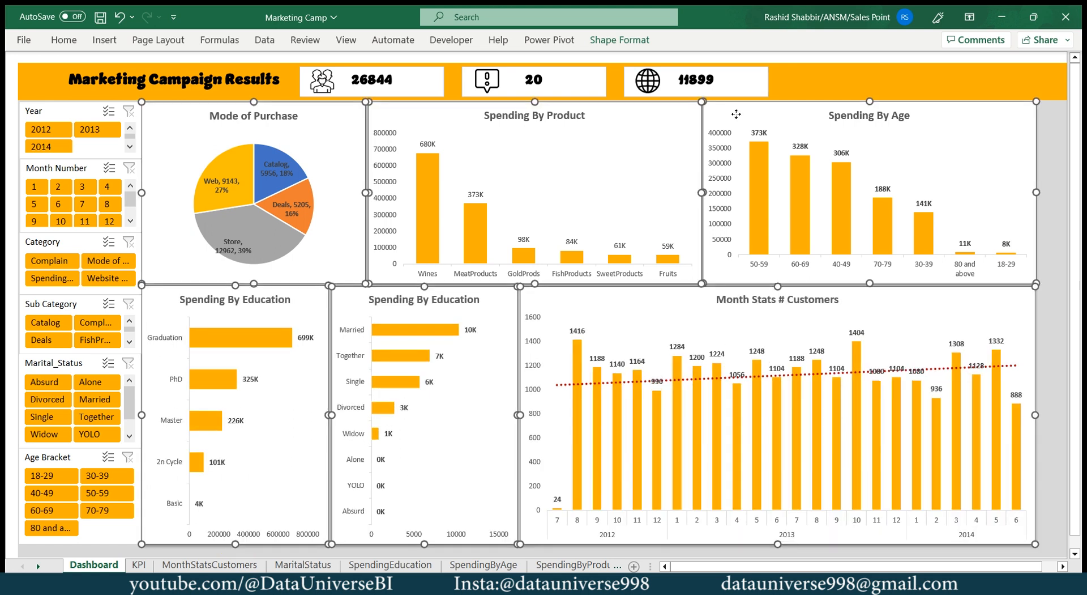
Move all six selected charts right and slightly down to leave grey gaps beside the slicers and under the banner
key(Right)
key(Right)
key(Right)
key(Right)
key(Right)
key(Right)
key(Right)
key(Right)
key(Right)
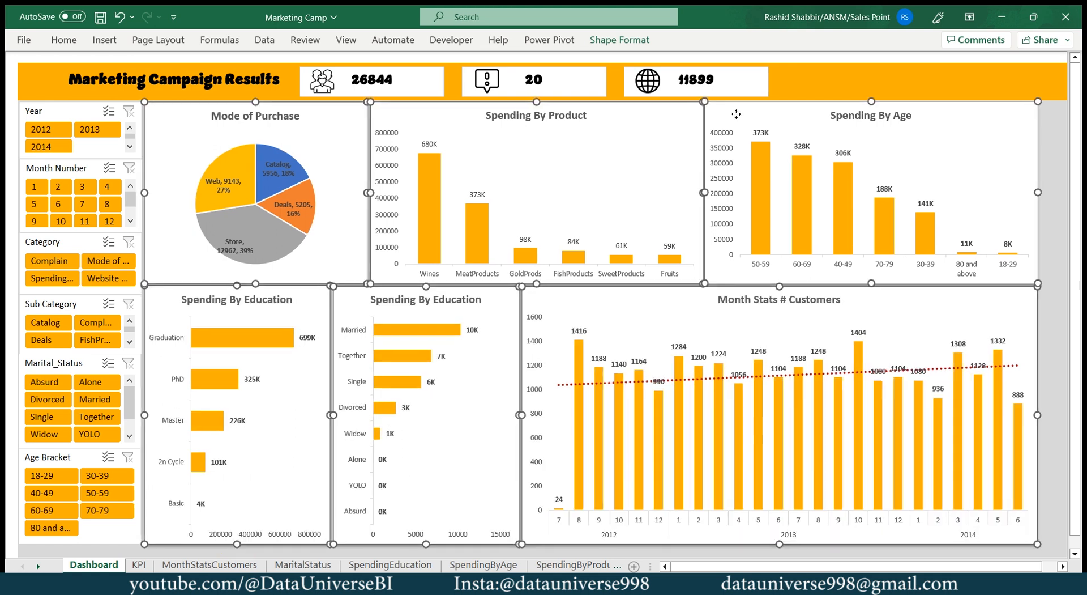
drag(736, 114, 747, 119)
Select all six slicers together and nudge them right so the column sits inside the grey background
click(68, 110)
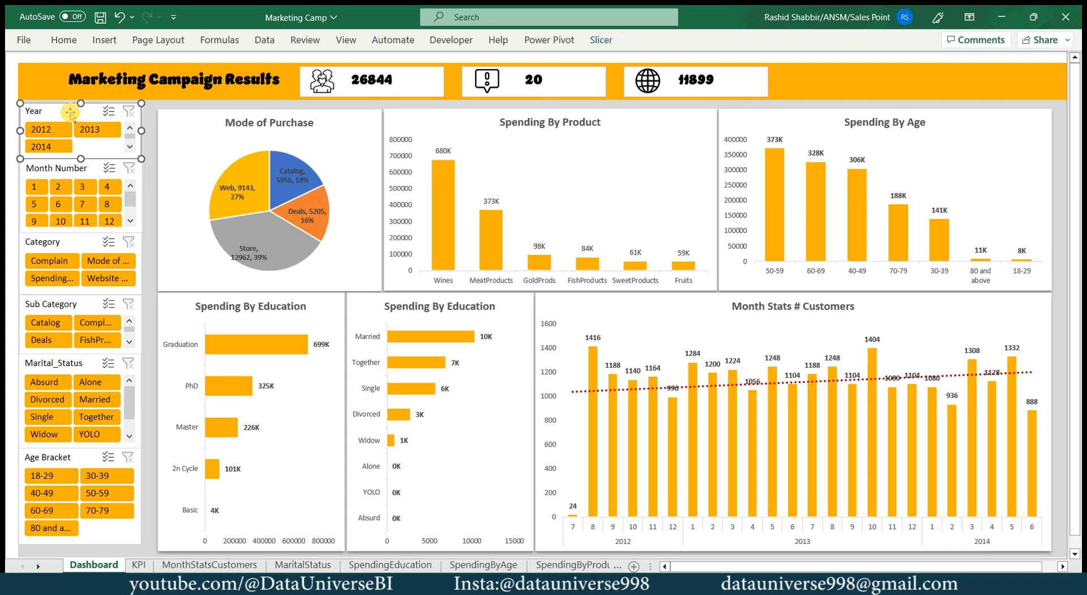
click(48, 169)
ctrl+click(42, 243)
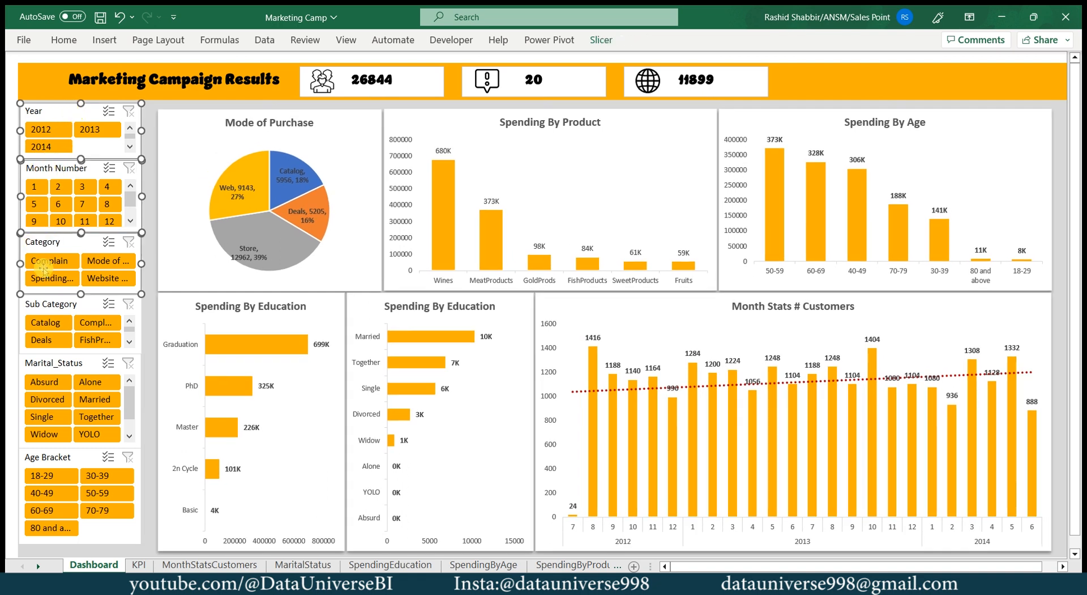
ctrl+click(45, 305)
ctrl+click(46, 362)
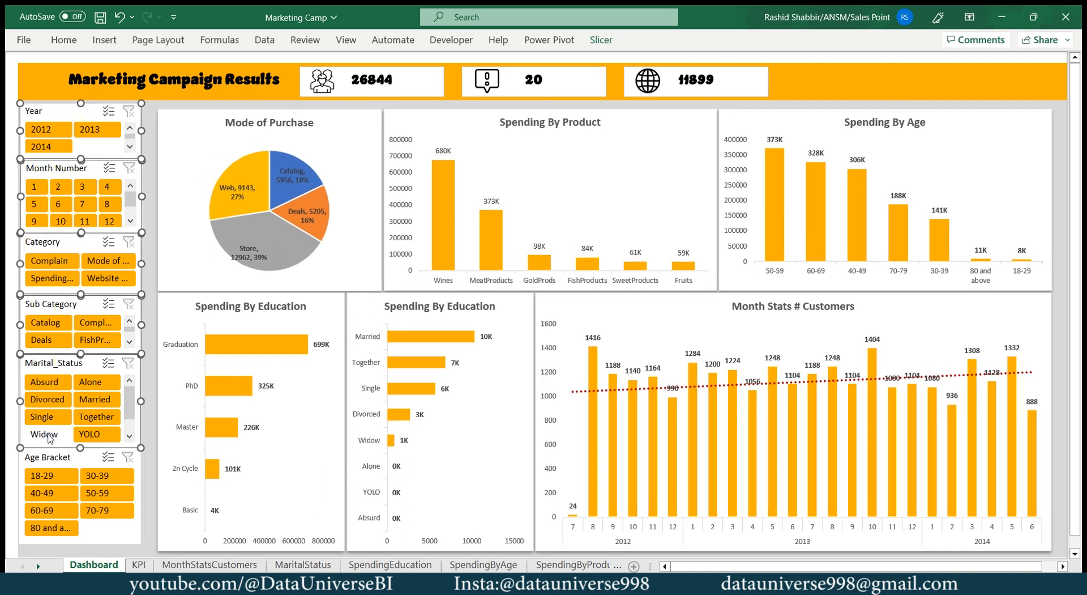
ctrl+click(47, 456)
key(Right)
key(Right)
key(Right)
key(Right)
key(Right)
key(Right)
key(Right)
key(Right)
key(Right)
key(Right)
key(Right)
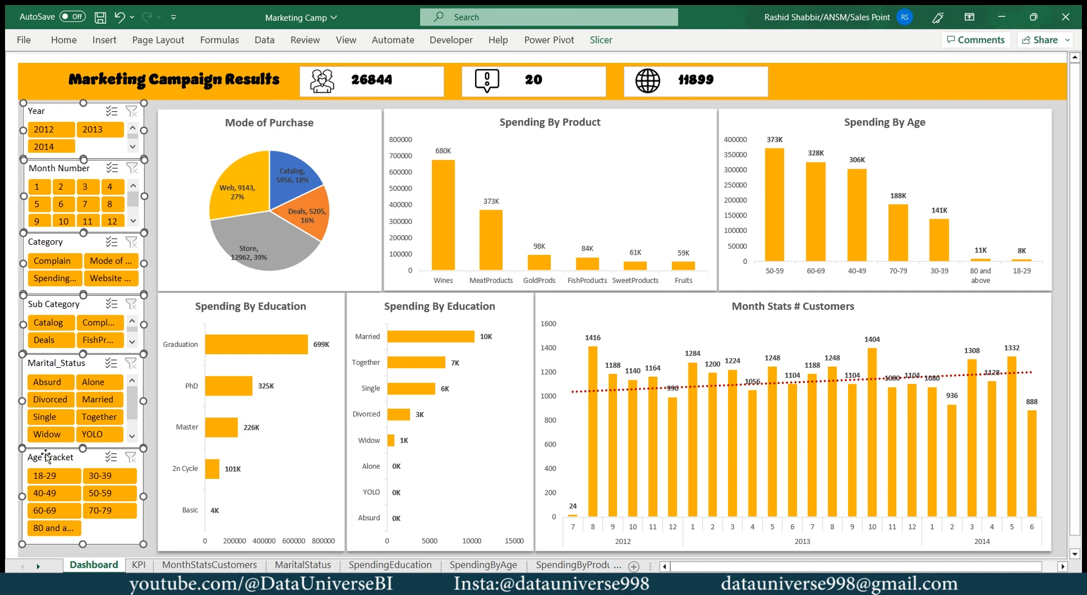
key(Right)
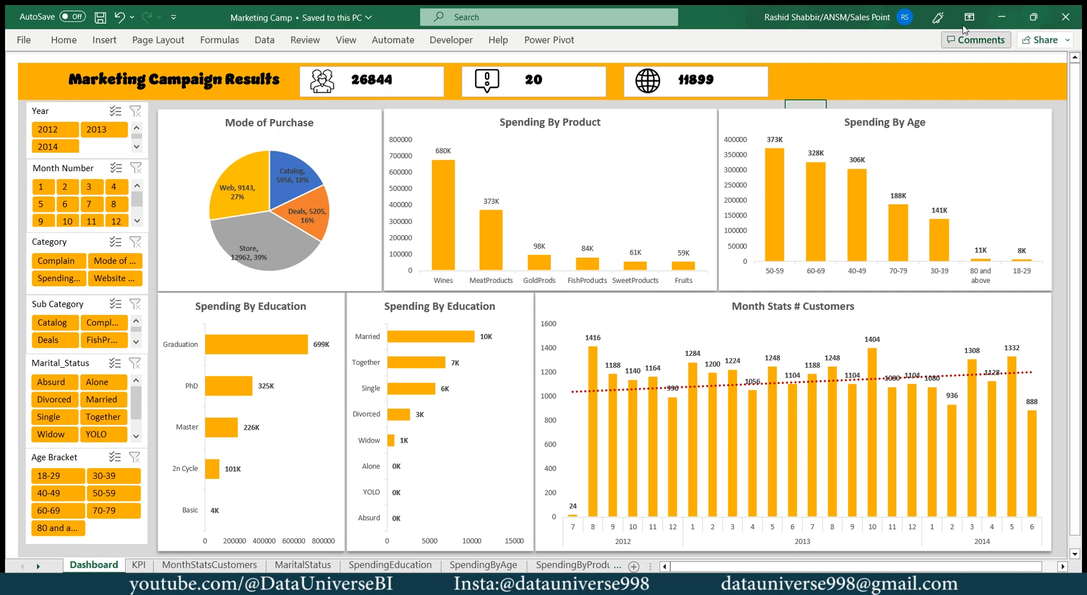
Set the ribbon to auto-hide so the dashboard fills the screen
click(968, 17)
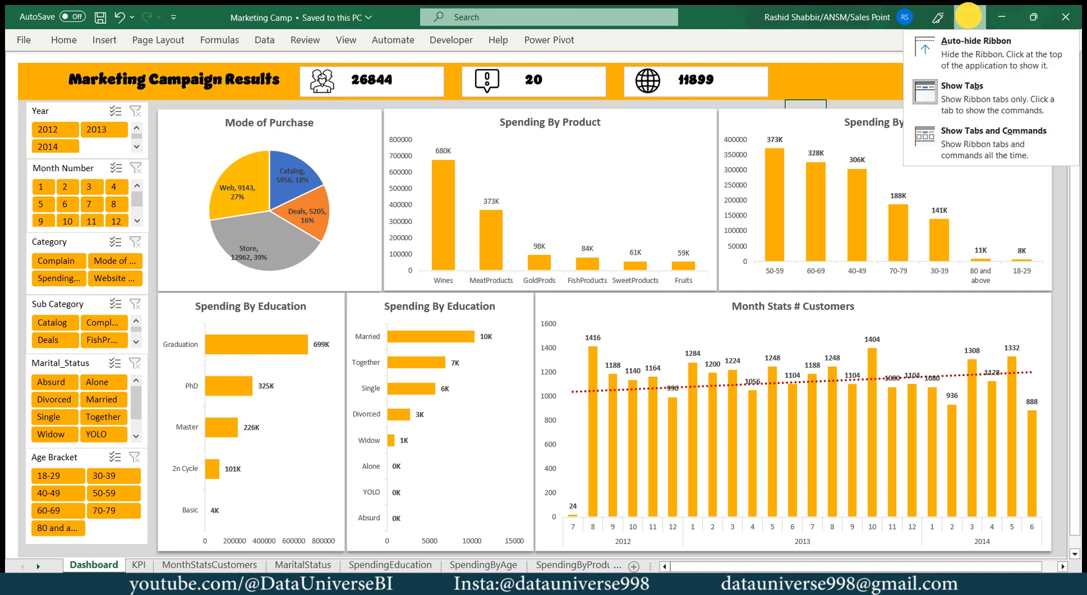
click(980, 51)
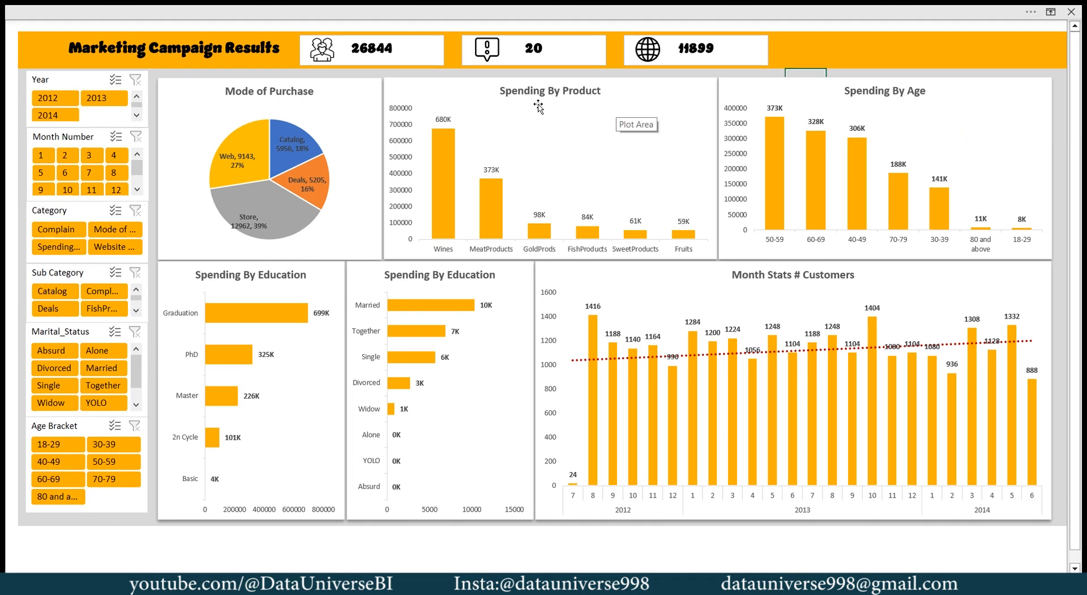
scroll(164, 85, up, 1)
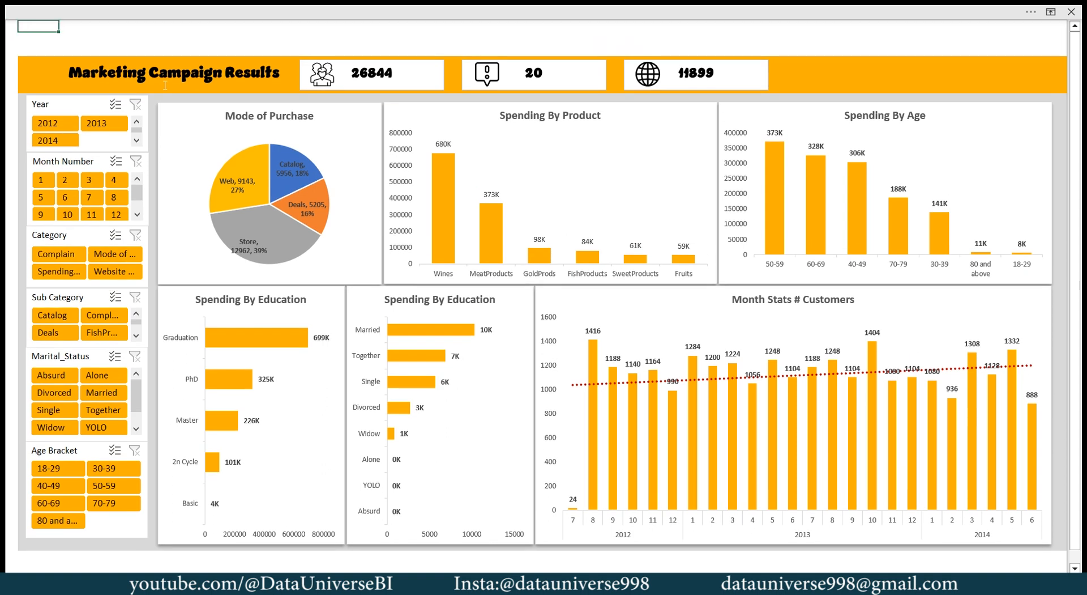
Fill the blank rows above the Marketing Campaign Results banner with dark red and return to the full-screen view
drag(799, 47, 1038, 50)
click(8, 10)
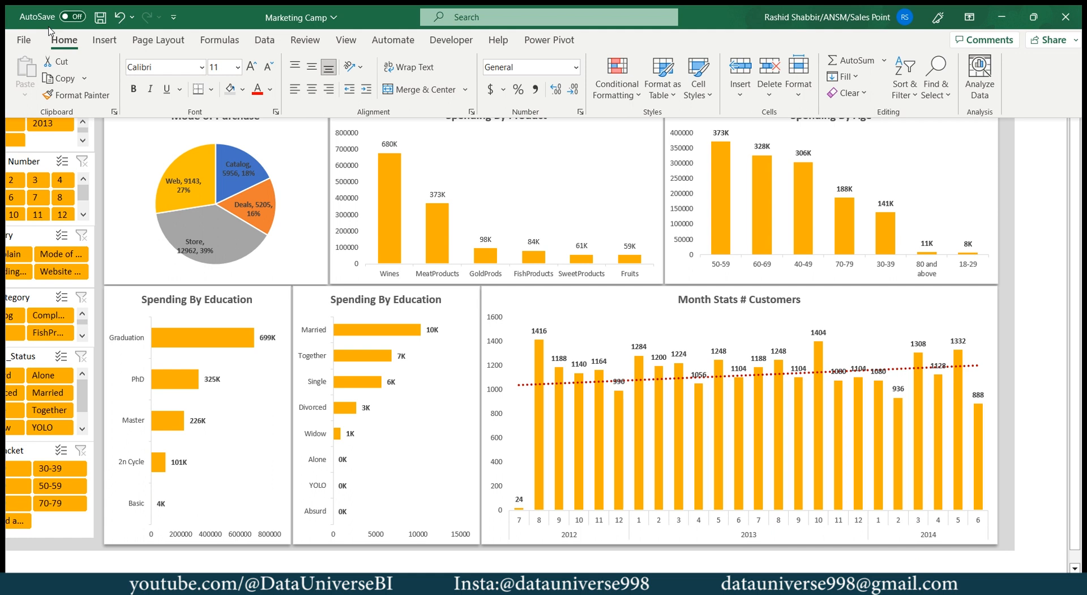
scroll(229, 223, left, 1)
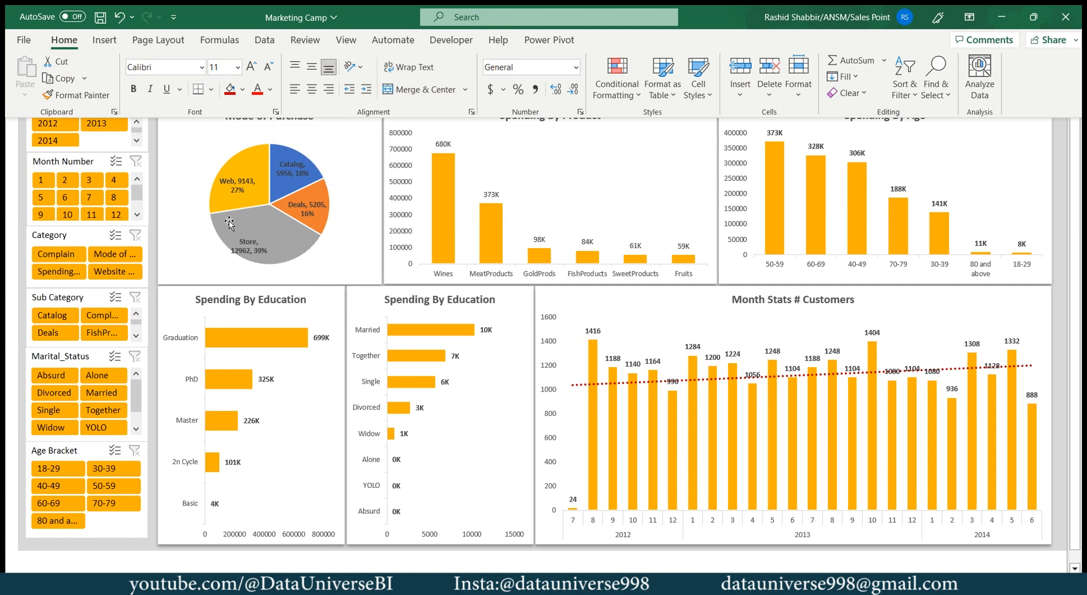
key(ctrl+shift+F1)
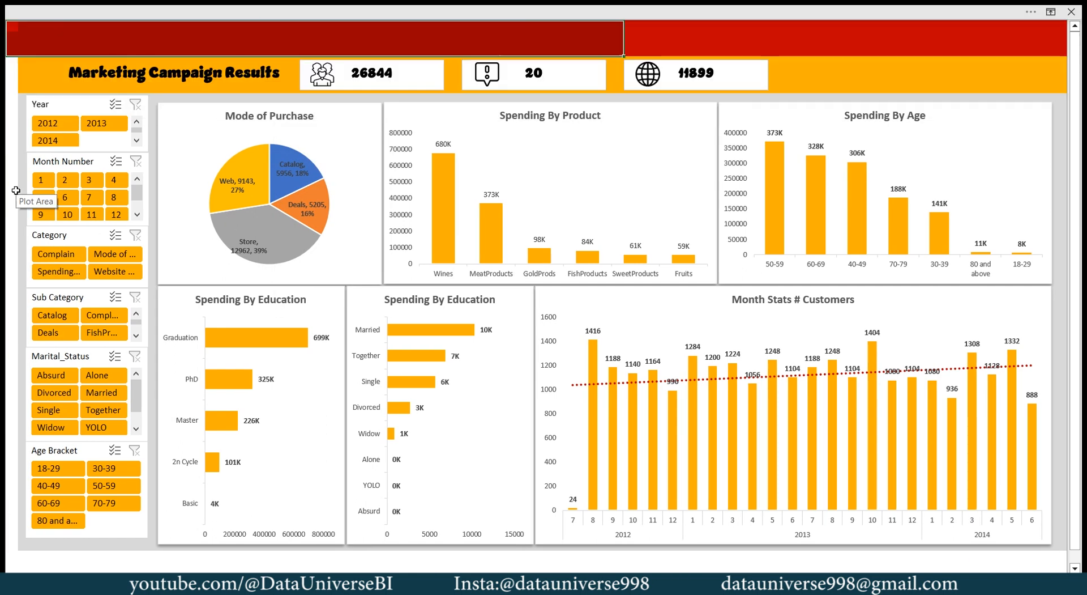
Copy the red rows above the banner and paste them directly below the dashboard as a matching lower band
key(Down)
key(Down)
key(Down)
key(Down)
key(Down)
key(Down)
key(Down)
key(Down)
key(Down)
key(Down)
key(Down)
key(Down)
key(Down)
key(Down)
key(Down)
key(Down)
key(Down)
key(Down)
key(Down)
key(Down)
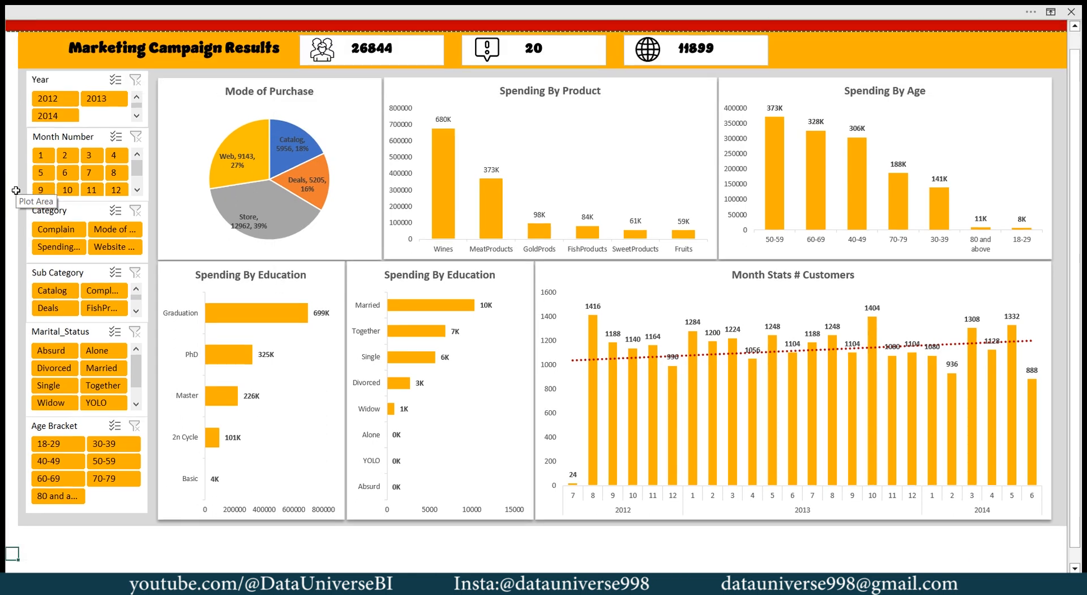
key(Up)
key(Up)
key(ctrl+v)
key(Escape)
key(Up)
key(Up)
scroll(16, 190, up, 1)
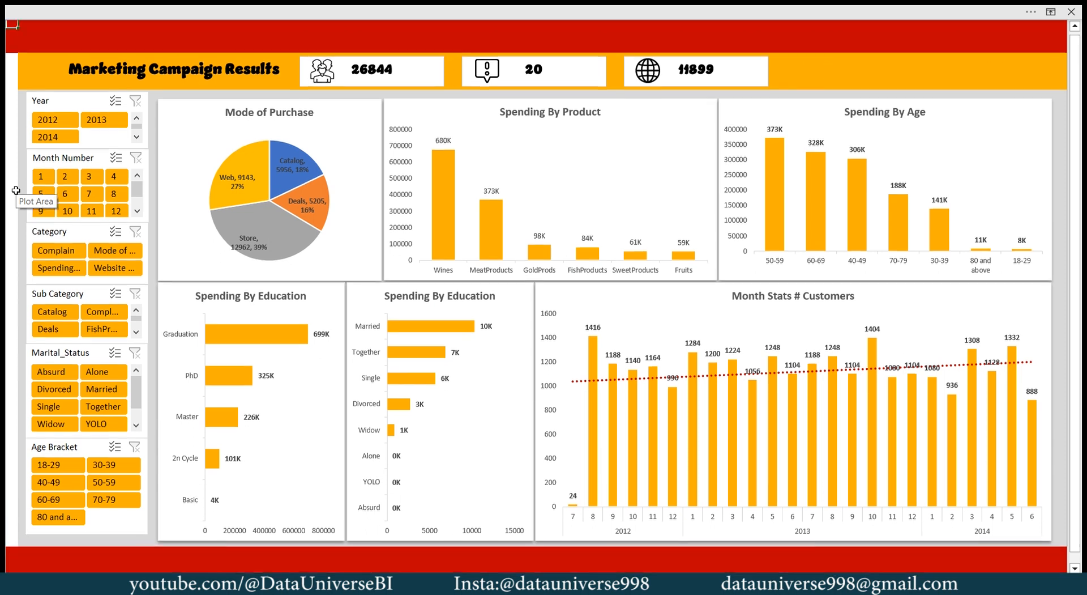
click(846, 74)
click(438, 142)
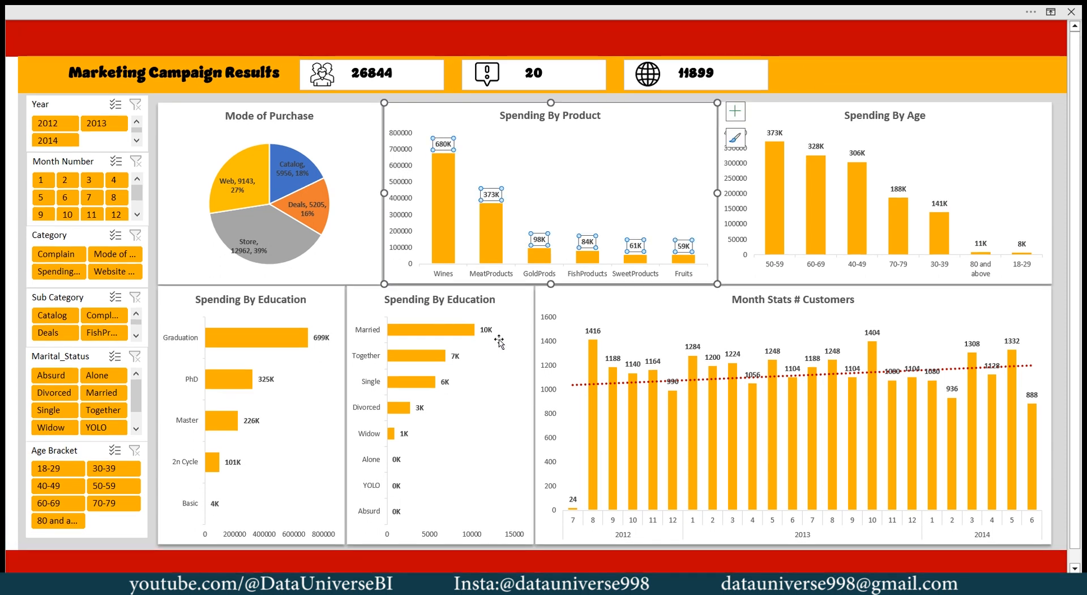
click(404, 203)
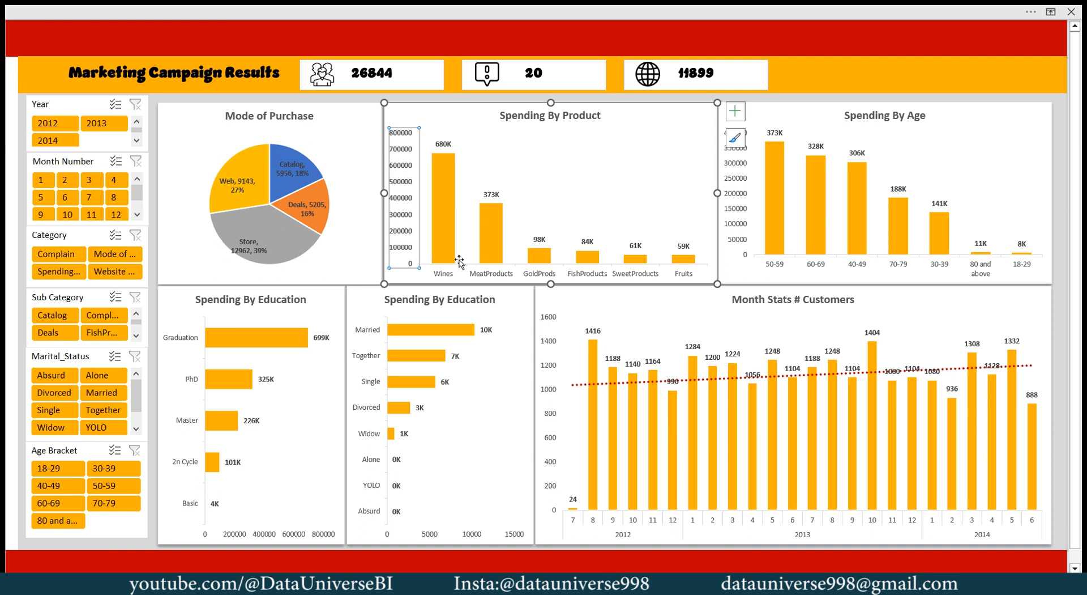
Give the Mode of Purchase chart title a dark red fill and white text
click(254, 107)
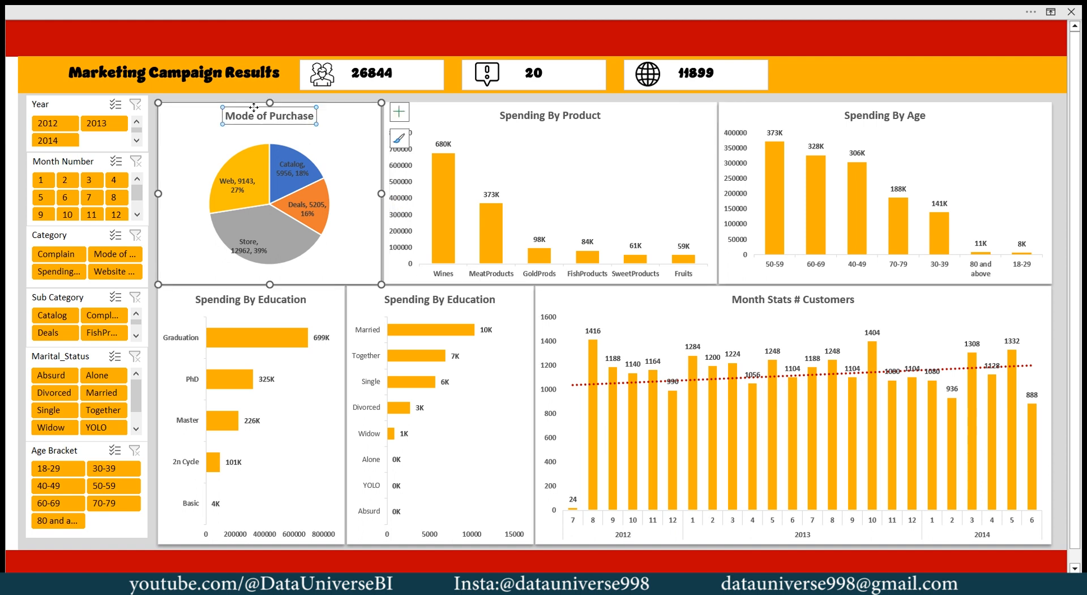
click(256, 11)
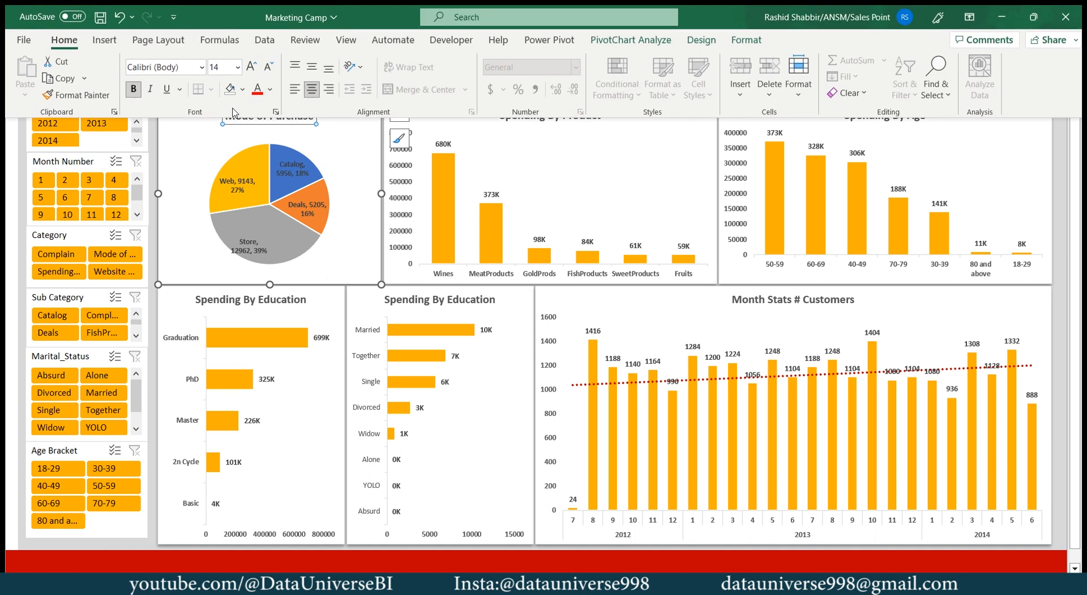
click(245, 90)
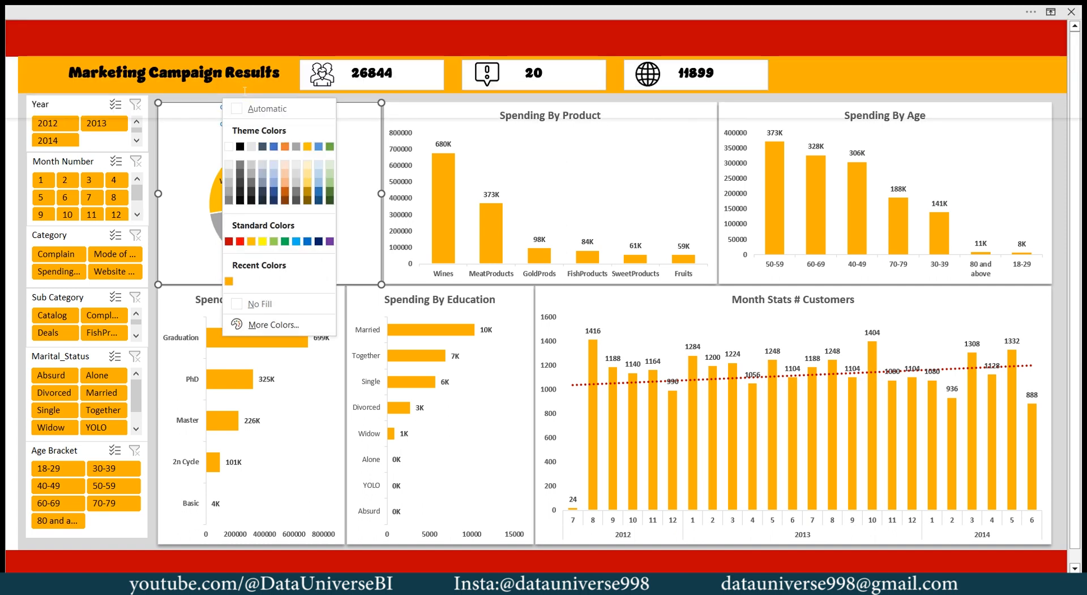
click(229, 242)
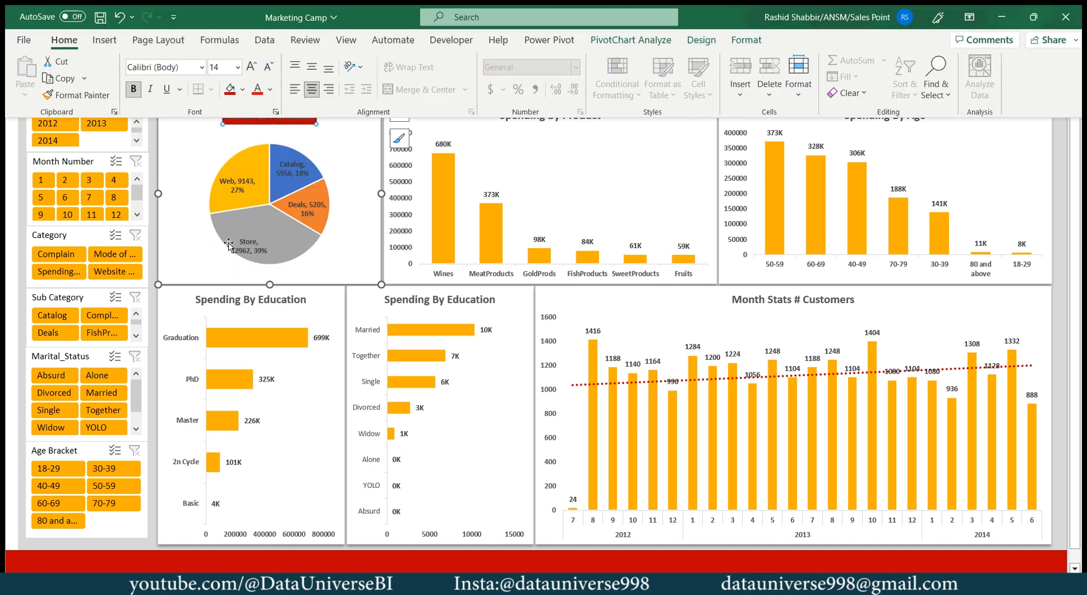
click(271, 89)
click(270, 88)
click(270, 89)
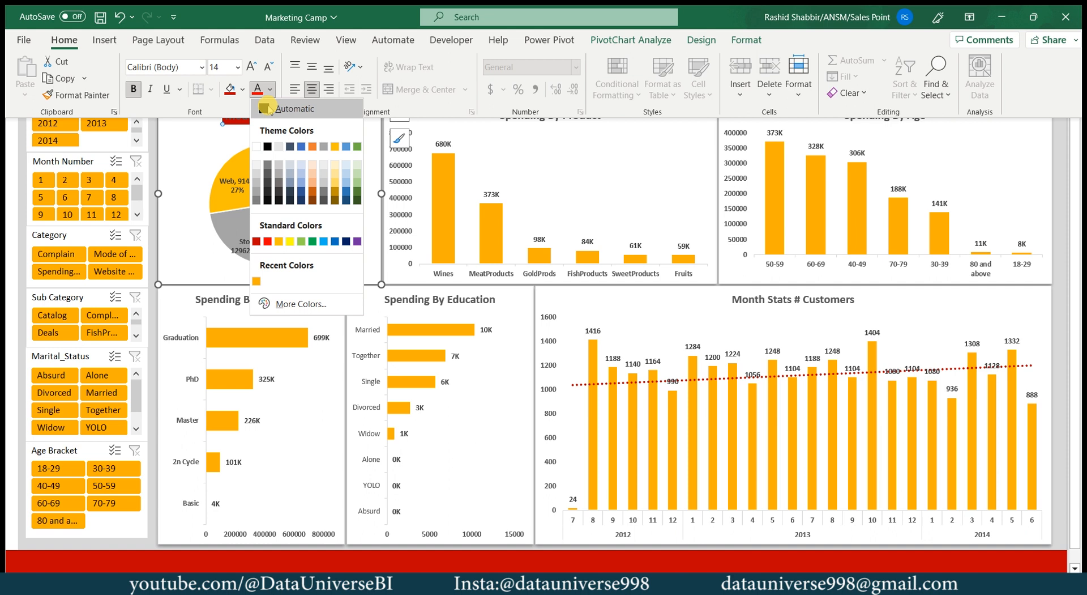
click(262, 146)
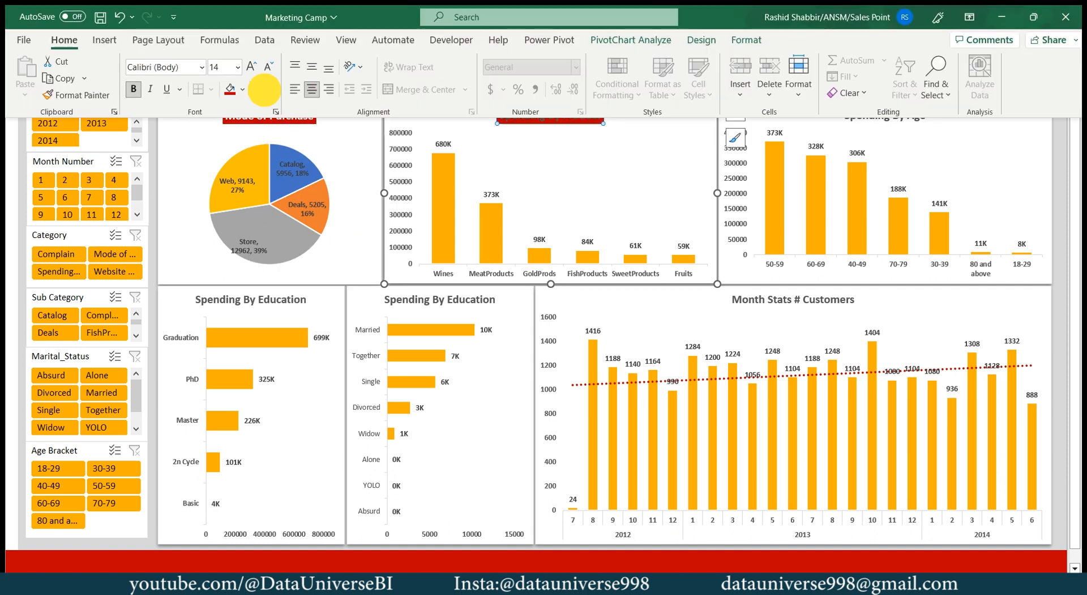
Format the Spending By Product and Spending By Age chart titles with dark red fill and white text
click(265, 90)
click(885, 116)
click(189, 8)
click(230, 89)
click(257, 90)
Format the titles of both Spending By Education charts with dark red fill and white text
click(189, 8)
click(297, 300)
ctrl+click(440, 300)
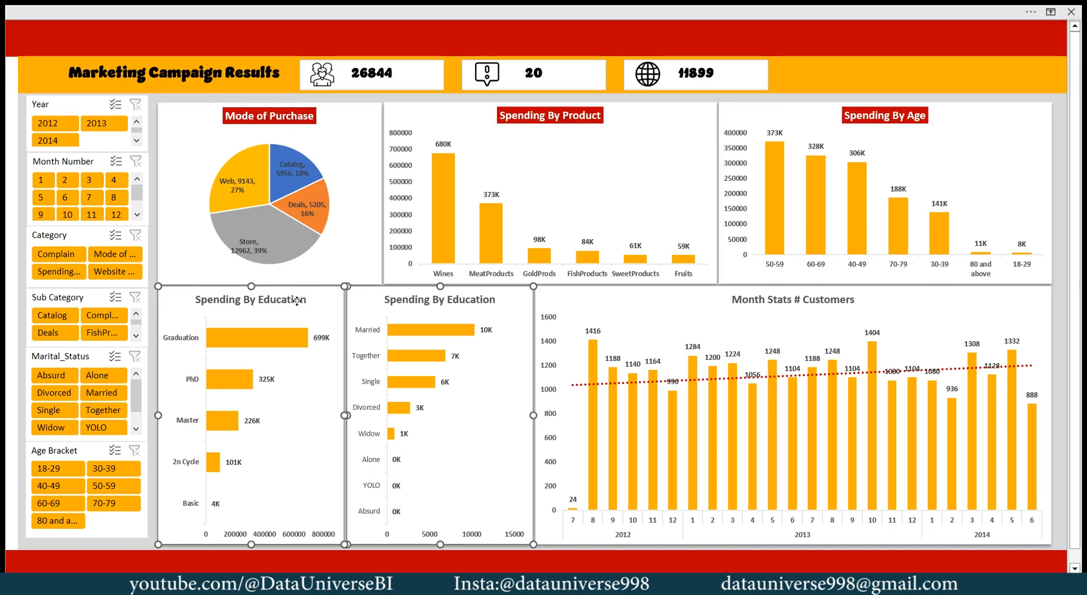
click(272, 300)
click(229, 90)
click(257, 89)
click(417, 301)
click(230, 89)
click(257, 90)
Format the Month Stats # Customers chart's title and data labels with dark red fill and white text
click(793, 300)
click(260, 11)
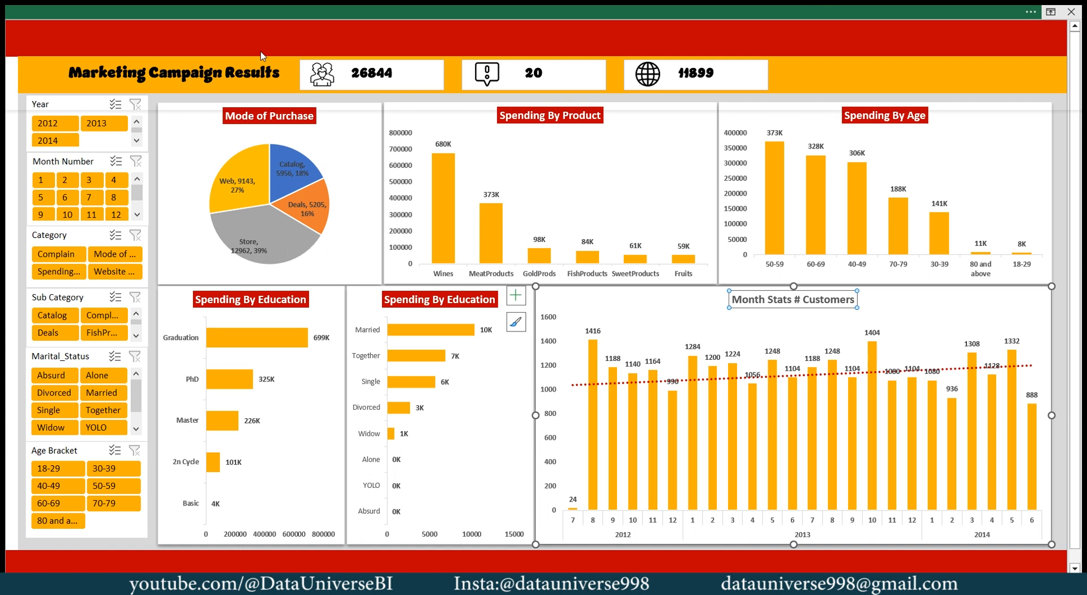
click(230, 90)
click(257, 89)
click(712, 357)
click(261, 12)
click(230, 89)
click(257, 89)
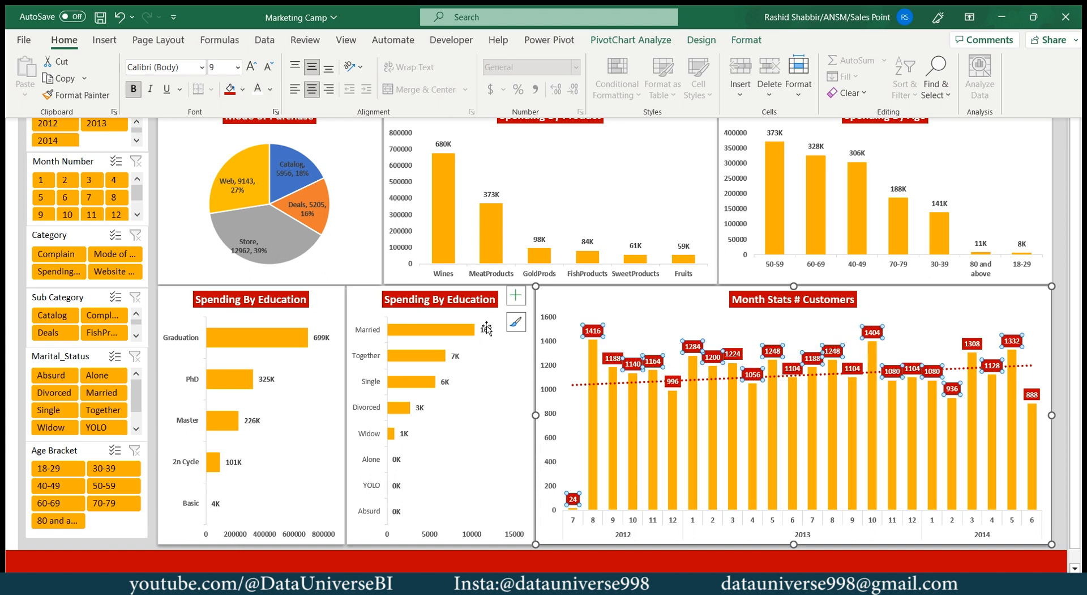
Give the data labels of both Spending By Education charts a dark red fill with white text
click(485, 329)
click(486, 329)
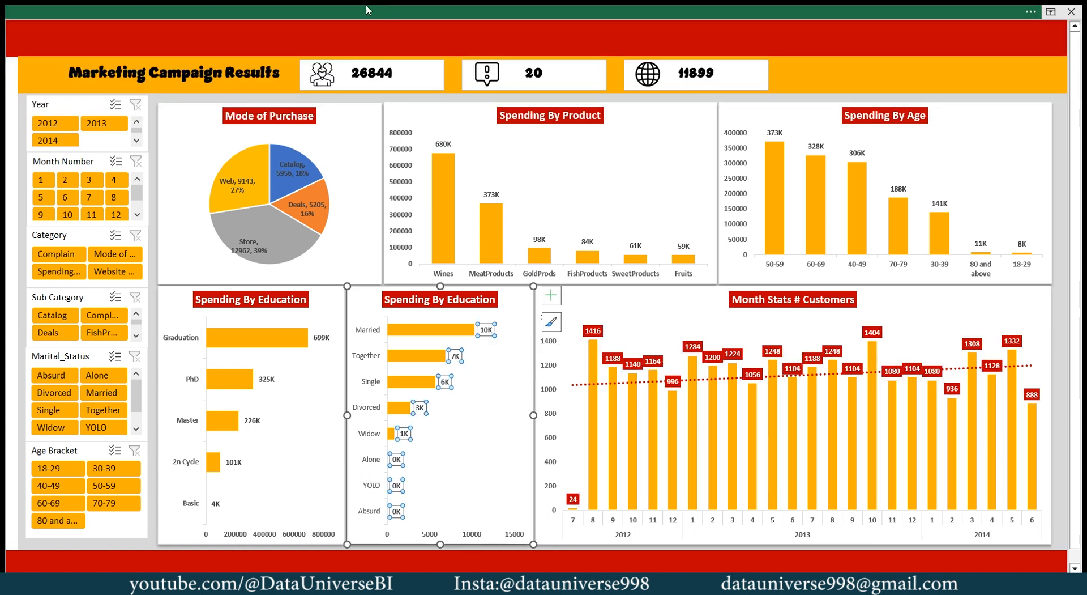
click(366, 10)
click(230, 89)
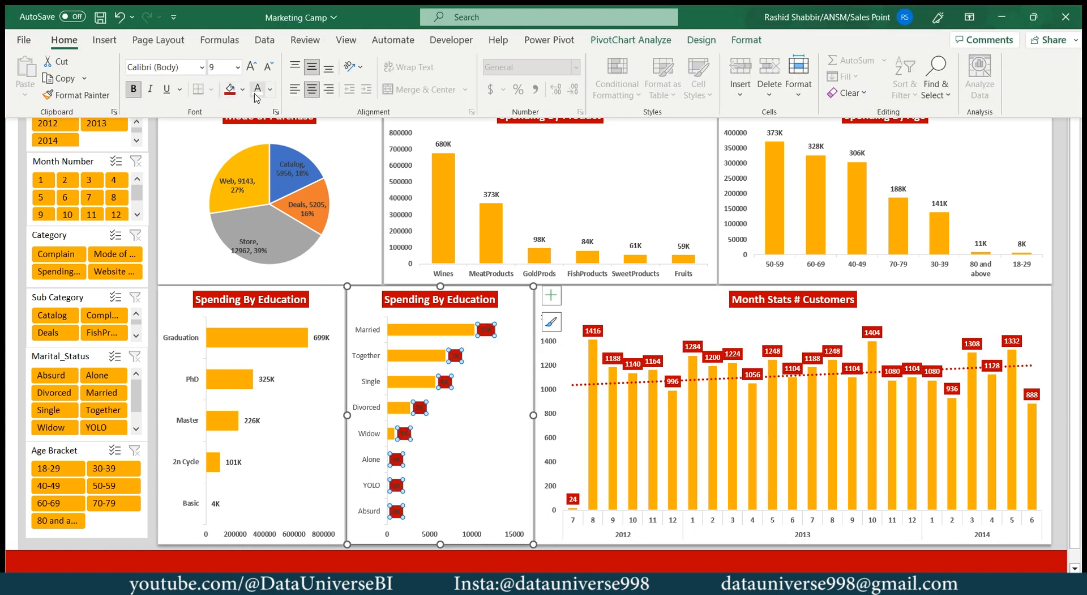
click(257, 89)
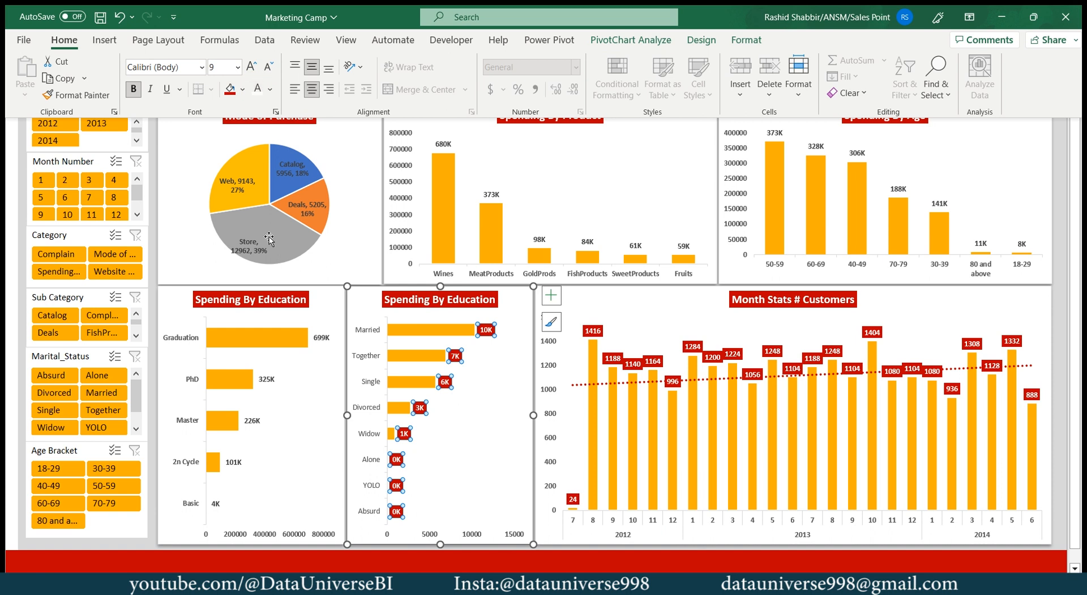
click(322, 338)
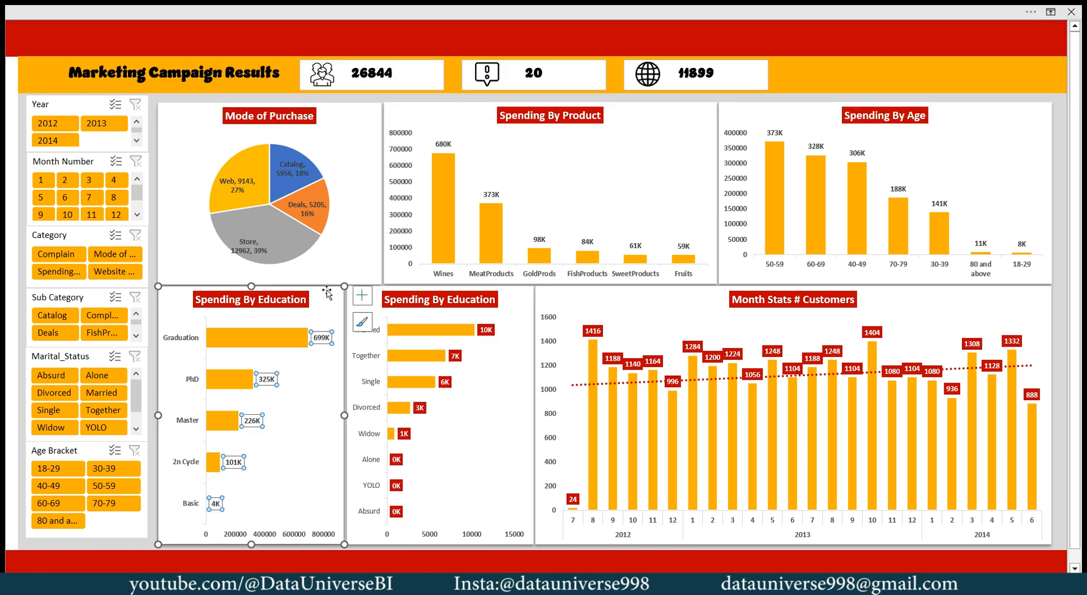
click(395, 7)
click(233, 89)
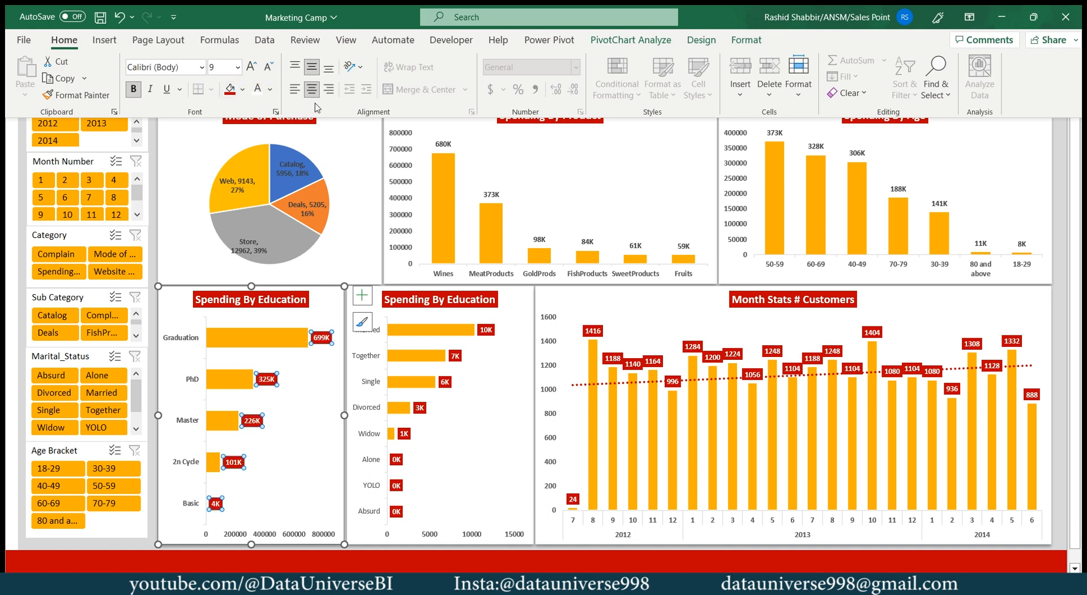
Give the data labels of the Spending By Age and Spending By Product charts a dark red fill with white text
click(816, 146)
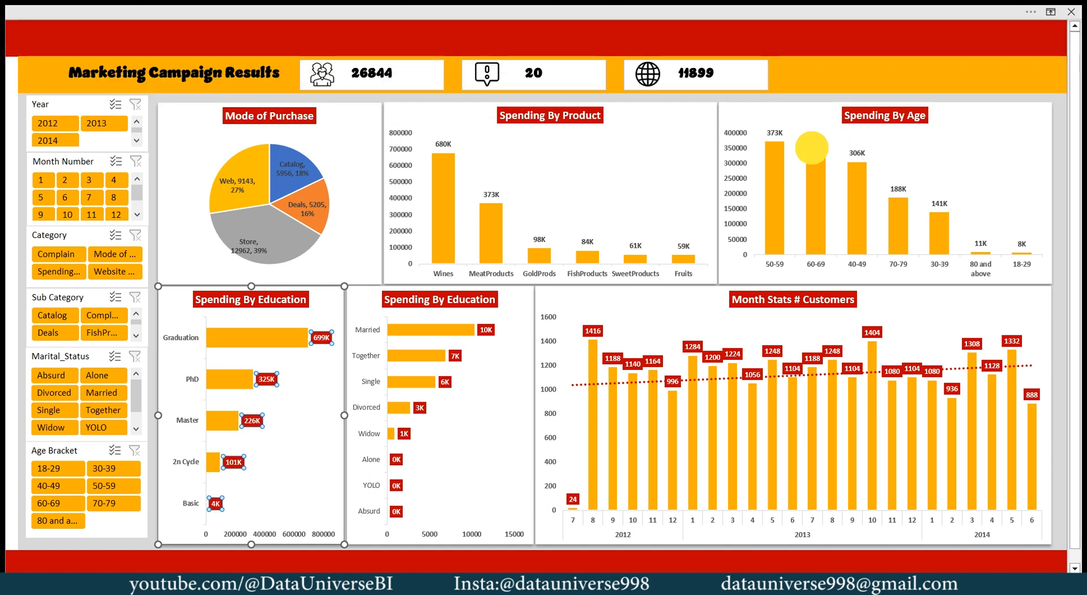
click(590, 8)
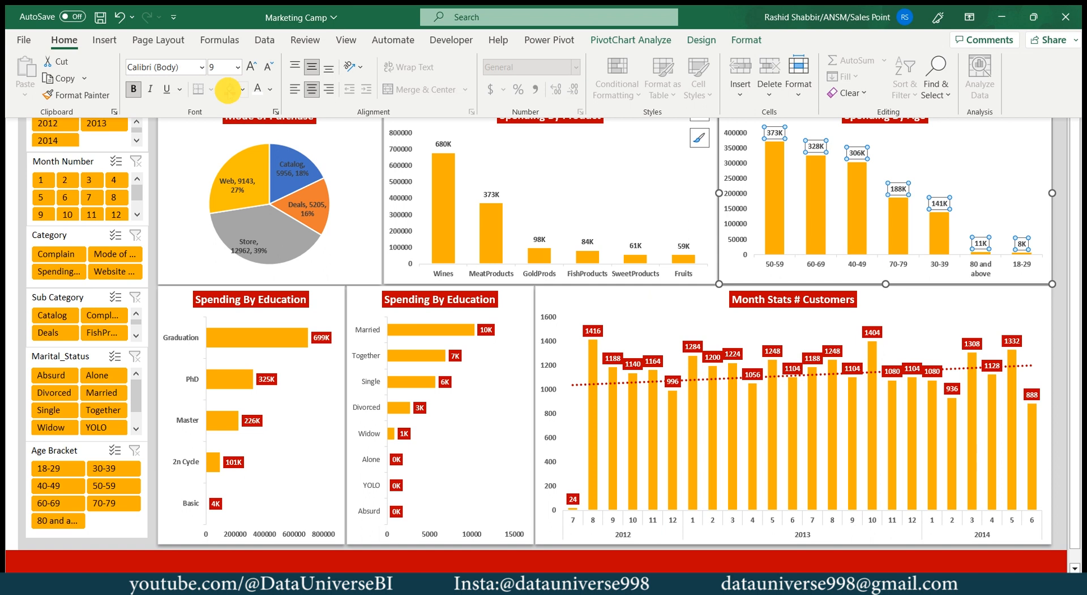
click(231, 89)
click(256, 88)
click(589, 241)
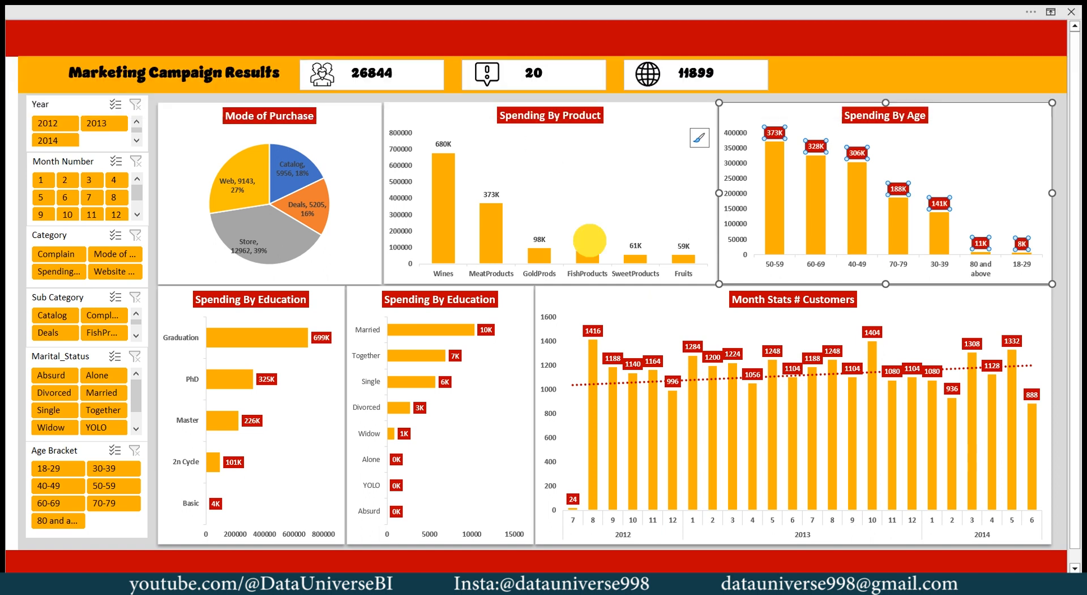
click(589, 240)
click(487, 10)
click(230, 89)
click(256, 89)
Move the Web, Catalog, Deals and Store labels of the Mode of Purchase pie outside their slices
click(229, 187)
click(229, 187)
drag(237, 175, 196, 148)
drag(284, 167, 328, 150)
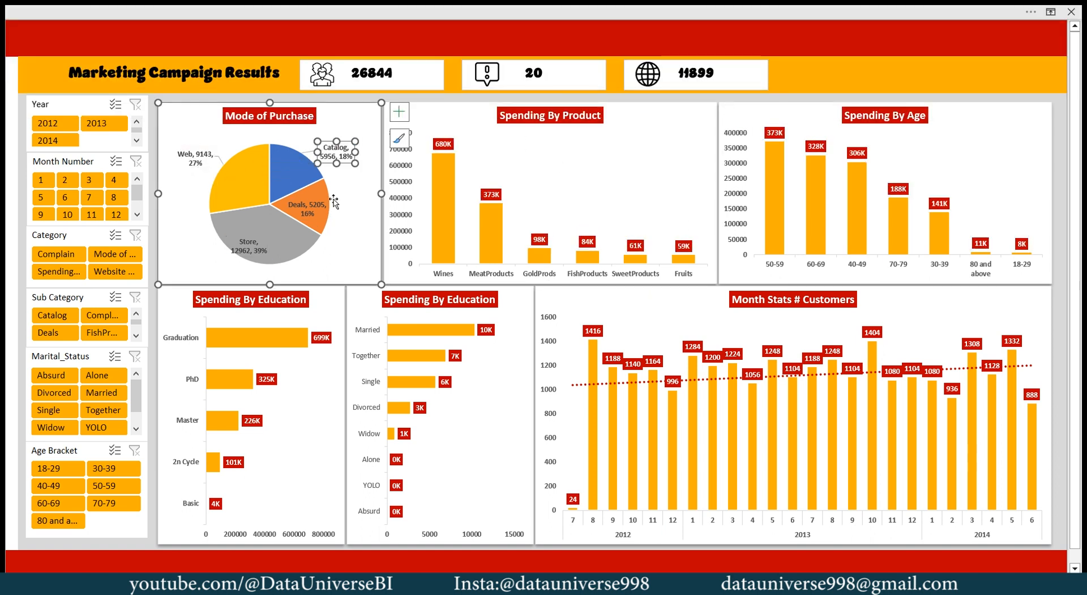
drag(306, 206, 352, 234)
drag(248, 243, 199, 251)
Give the Mode of Purchase pie's data labels a dark red fill and white text
click(308, 10)
click(372, 153)
click(337, 152)
click(815, 85)
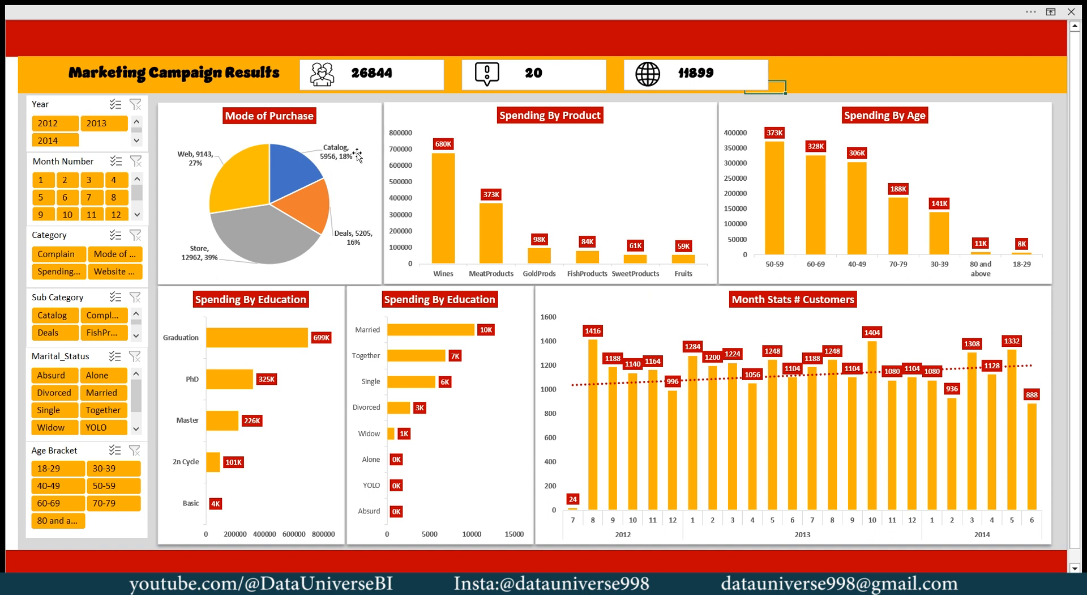
click(340, 153)
click(363, 11)
click(230, 88)
click(256, 89)
click(817, 68)
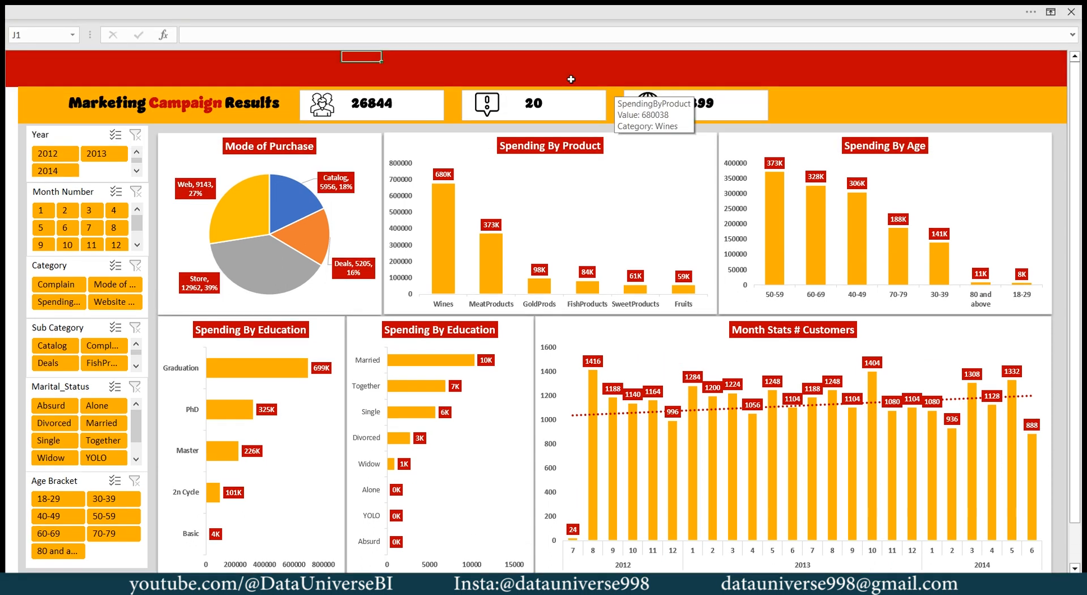
Apply a gradient fill to the Mode of Purchase chart area and remove the two middle gradient stops
click(361, 136)
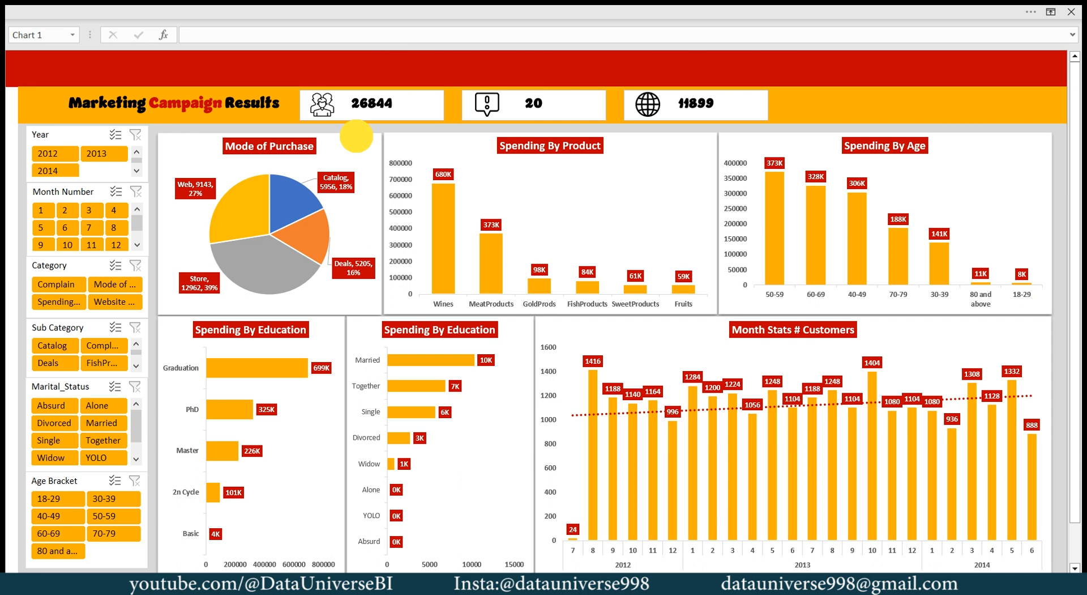
double_click(347, 136)
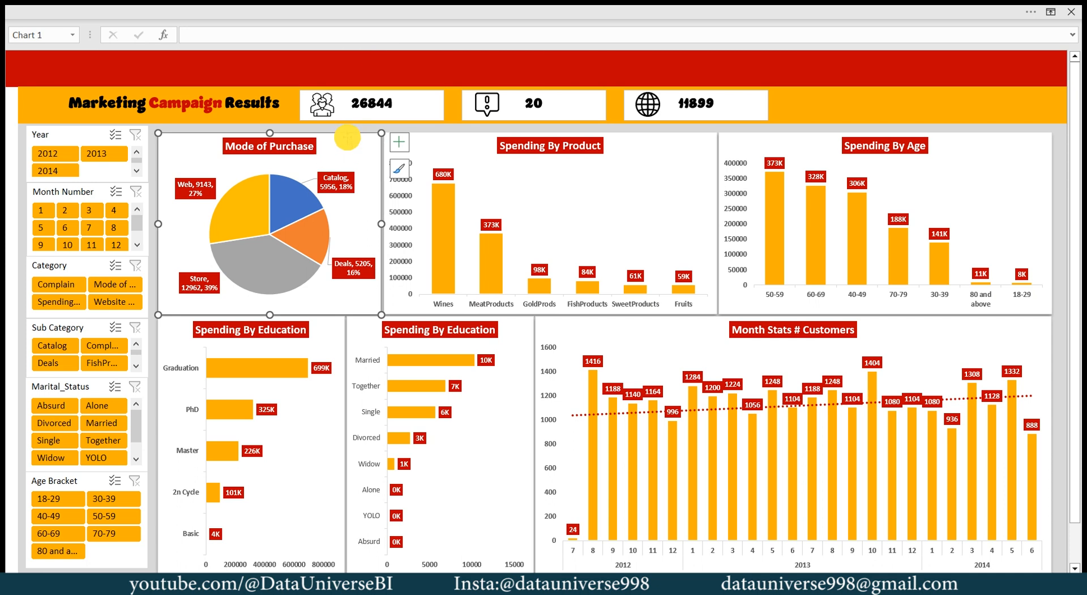
click(912, 146)
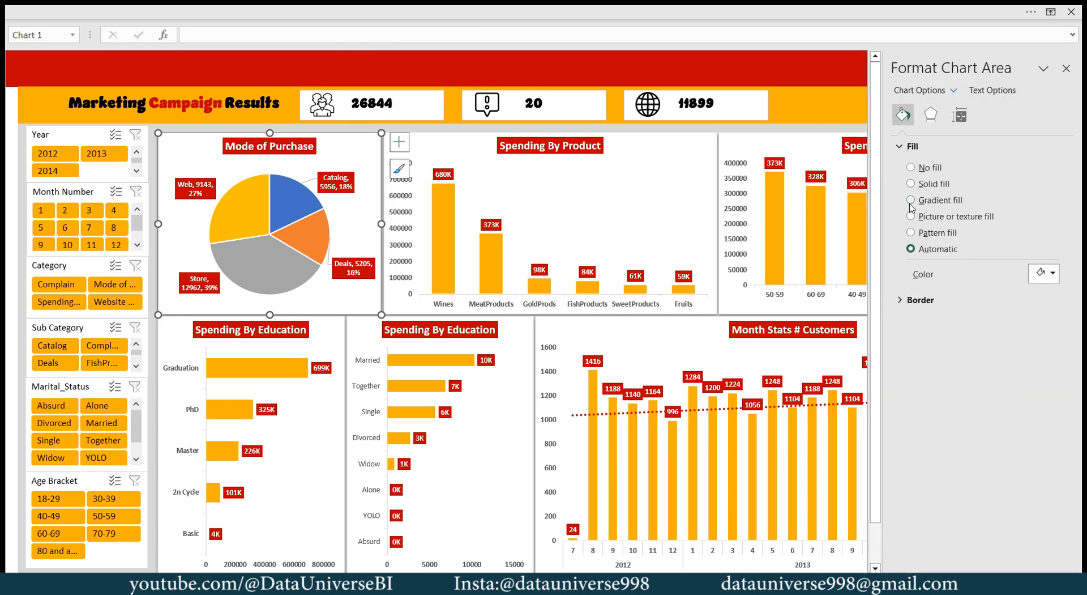
click(911, 200)
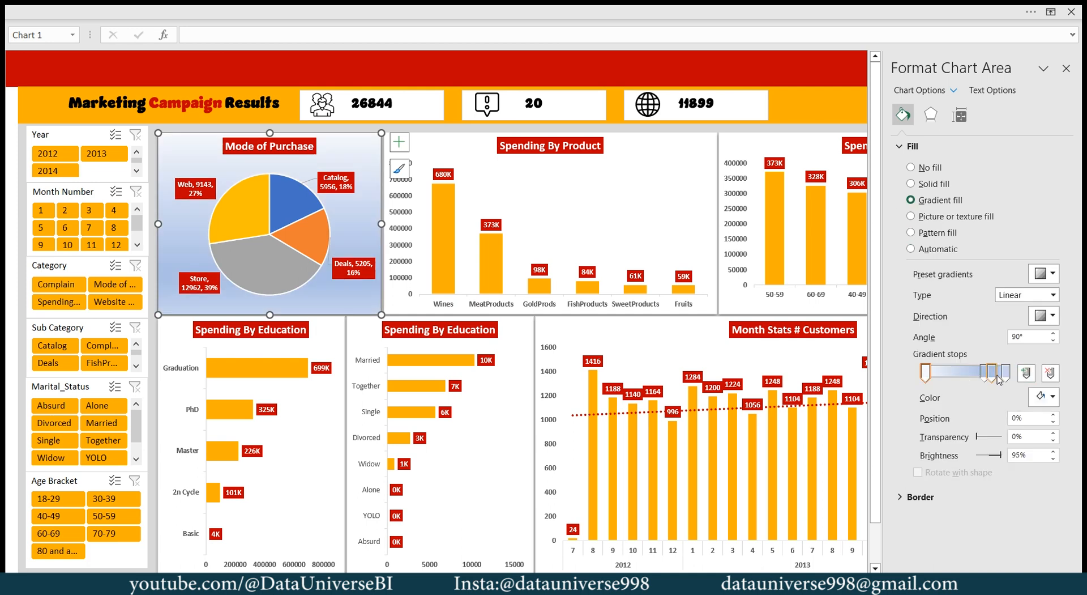
click(992, 375)
drag(986, 374, 992, 376)
key(Delete)
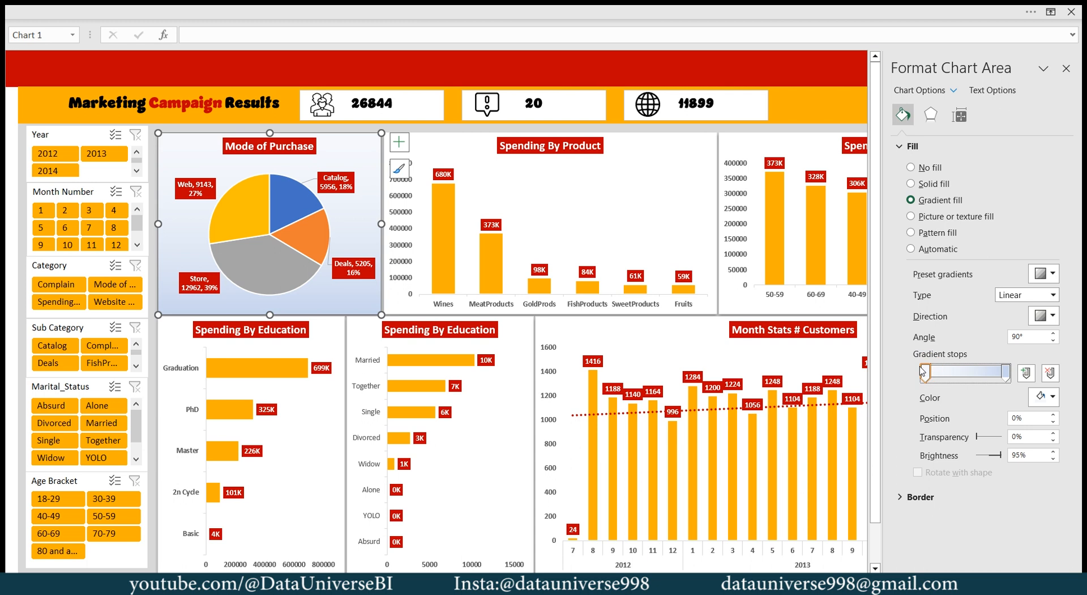
Colour the Mode of Purchase gradient's first stop orange and its last stop dark red with 50% transparency
click(1058, 401)
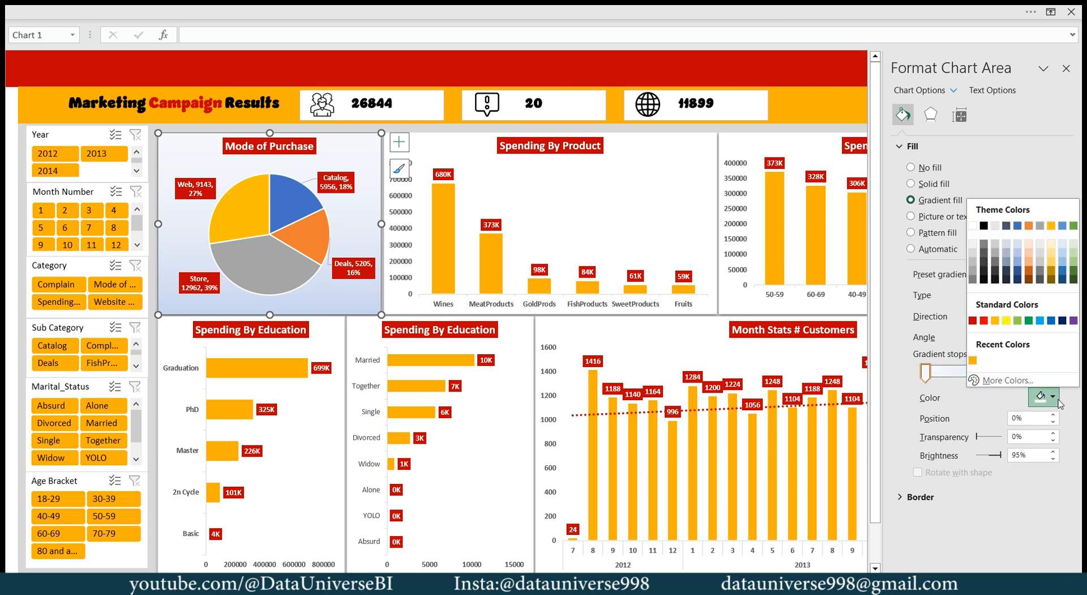
click(973, 360)
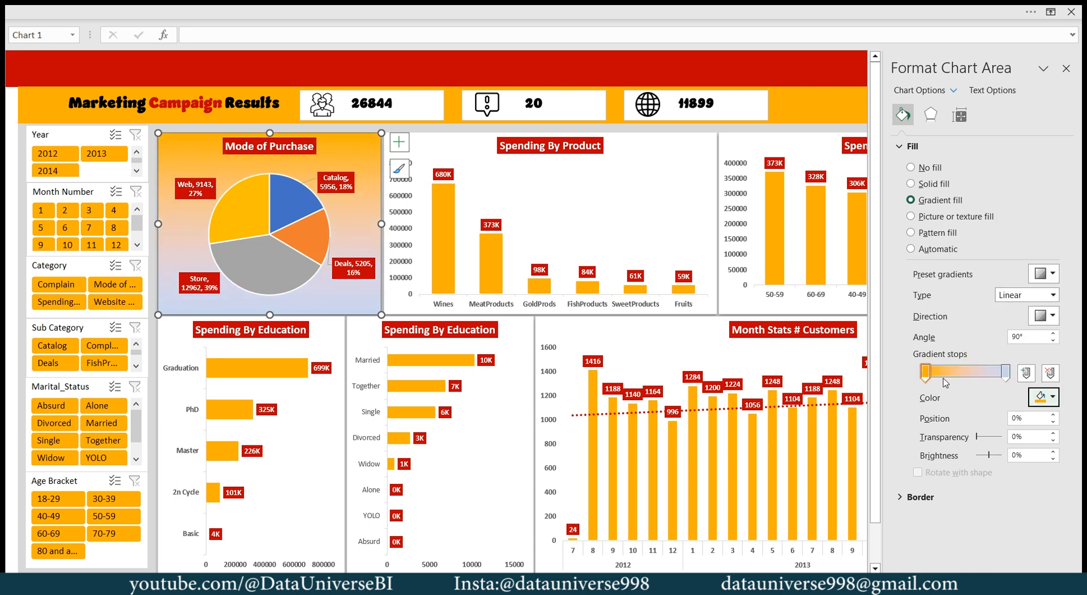
click(1006, 373)
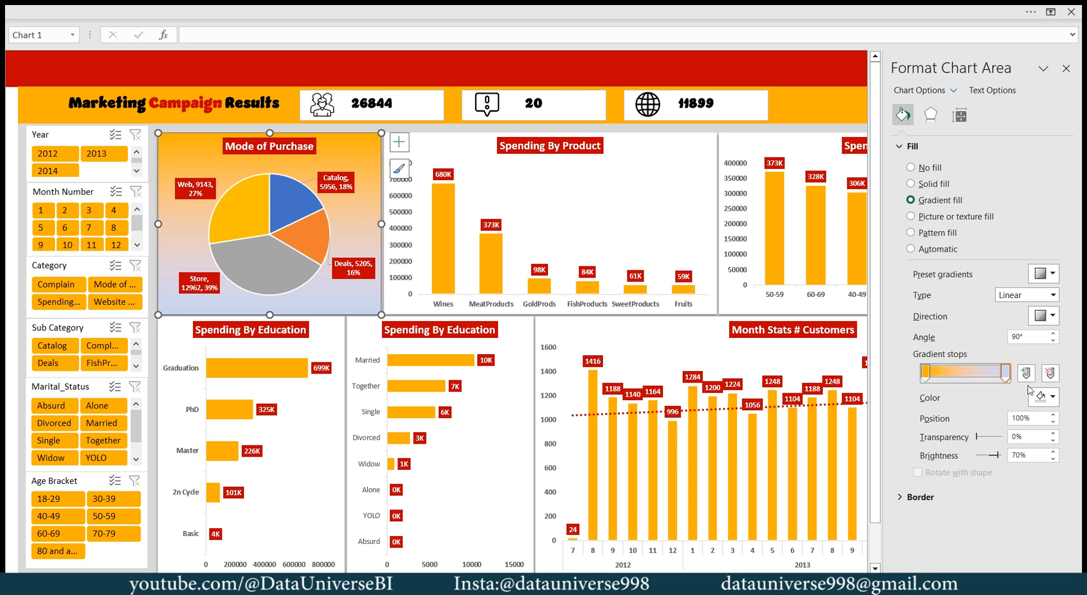
click(1054, 397)
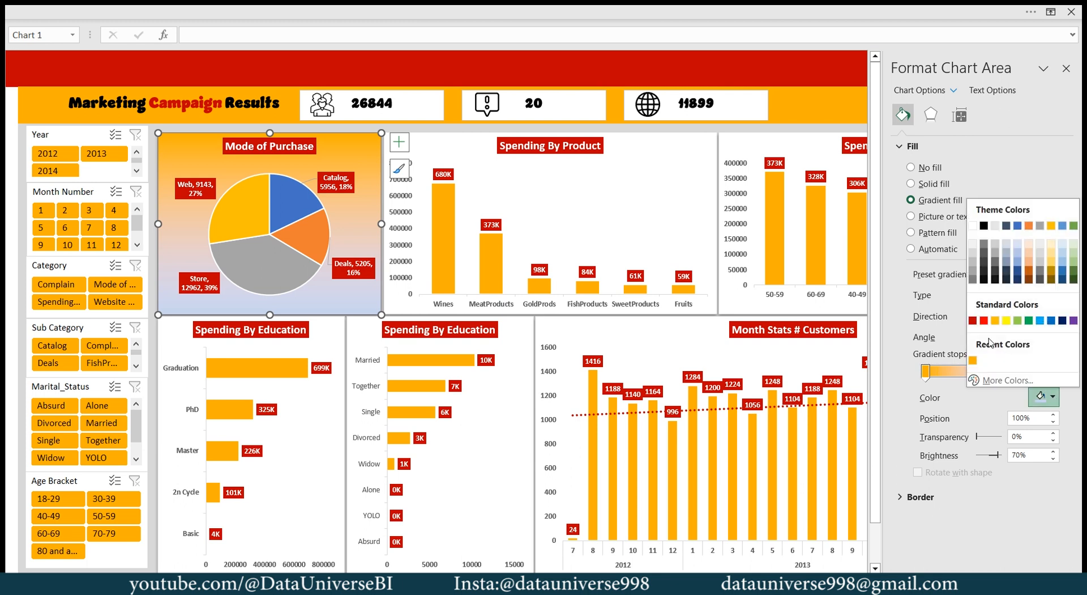
click(972, 320)
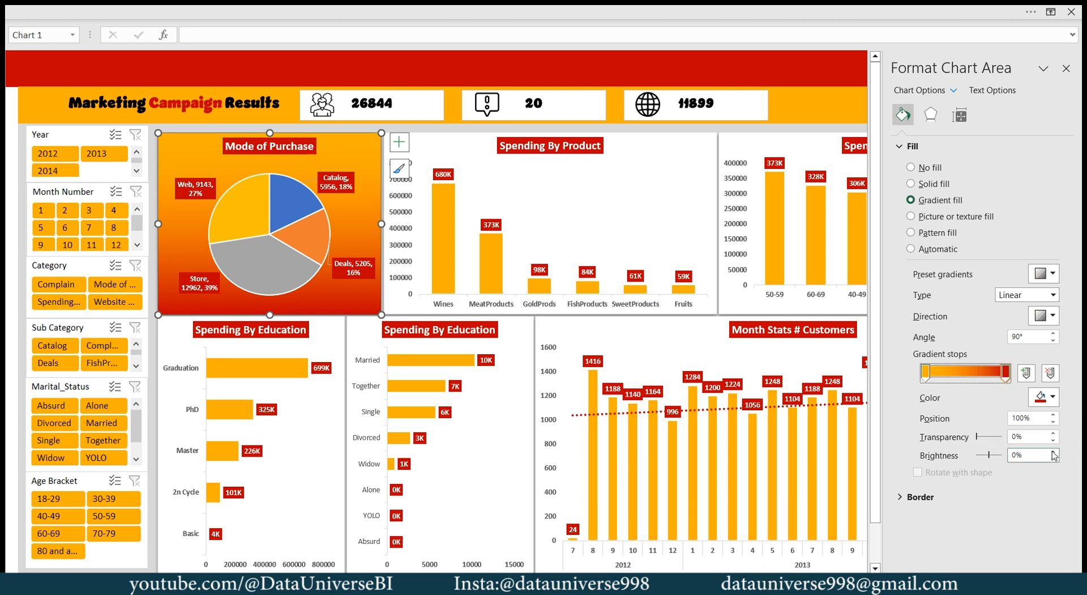
click(964, 437)
text(50)
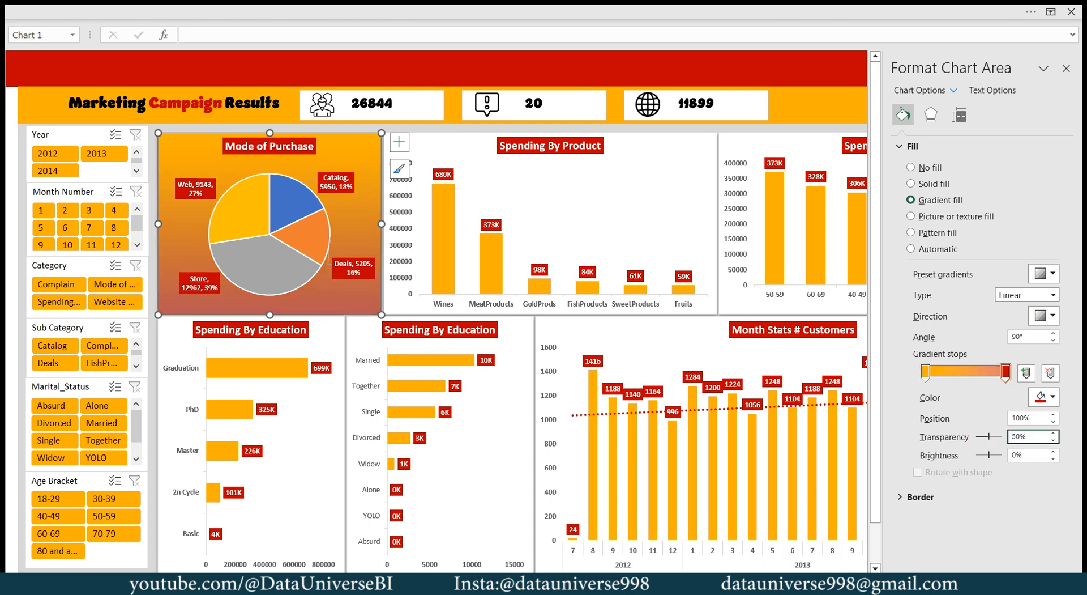
Apply the same orange-to-red gradient fill to the Spending By Product chart area
click(469, 144)
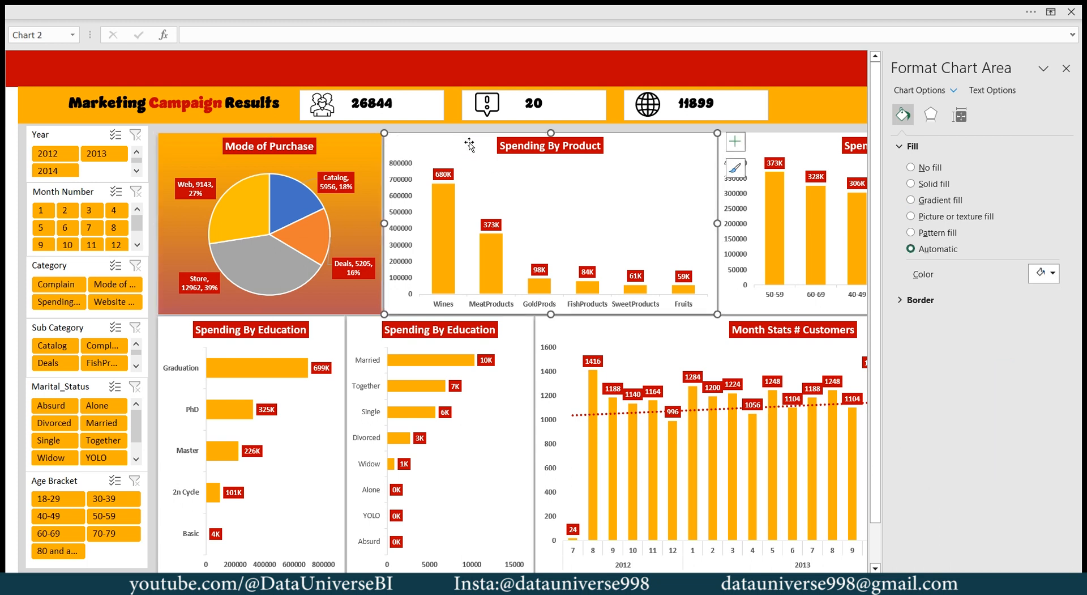
click(912, 200)
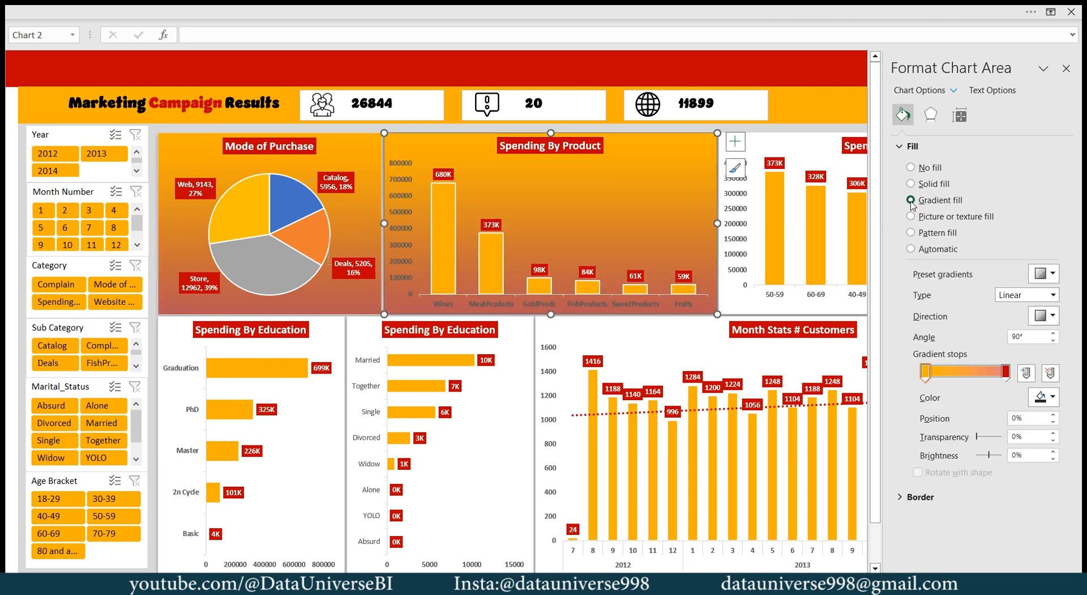
Apply the orange-to-red gradient fill to the Spending By Age chart area and the Spending By Education chart with Graduation and PhD categories
click(824, 159)
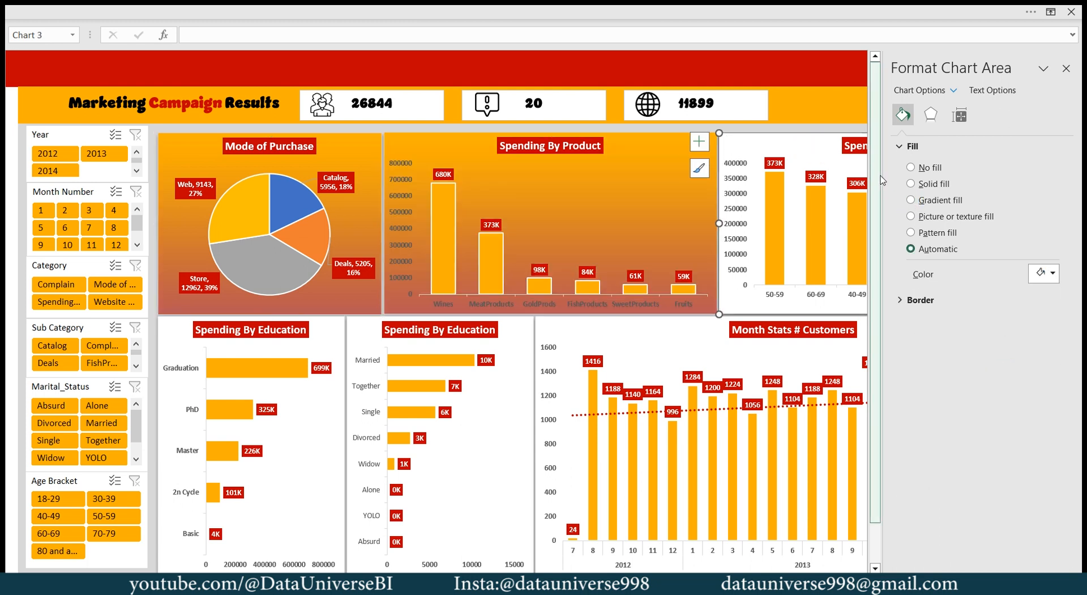
click(911, 200)
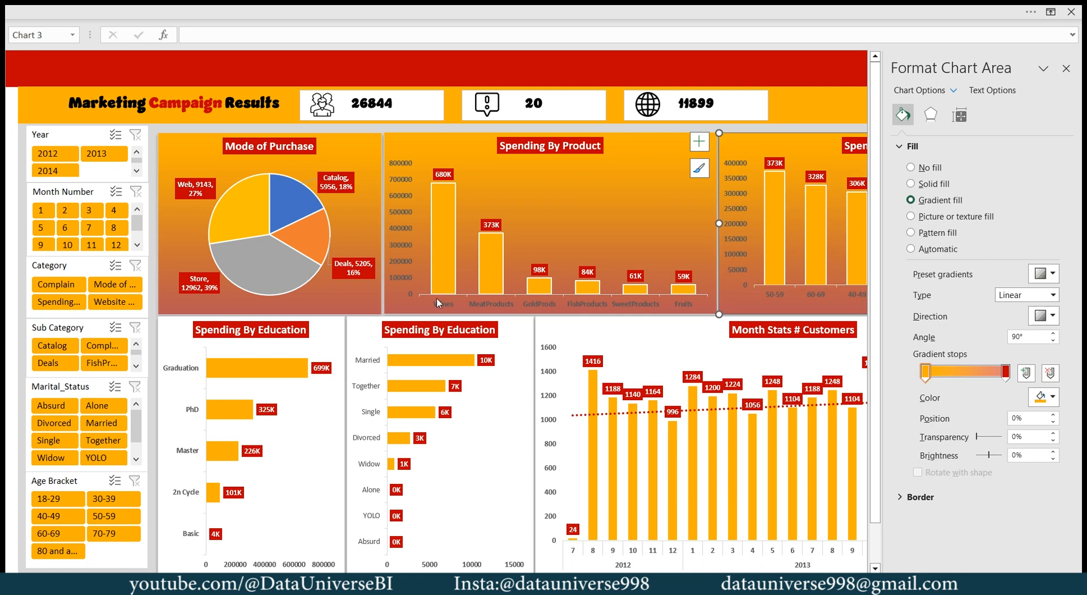
click(335, 329)
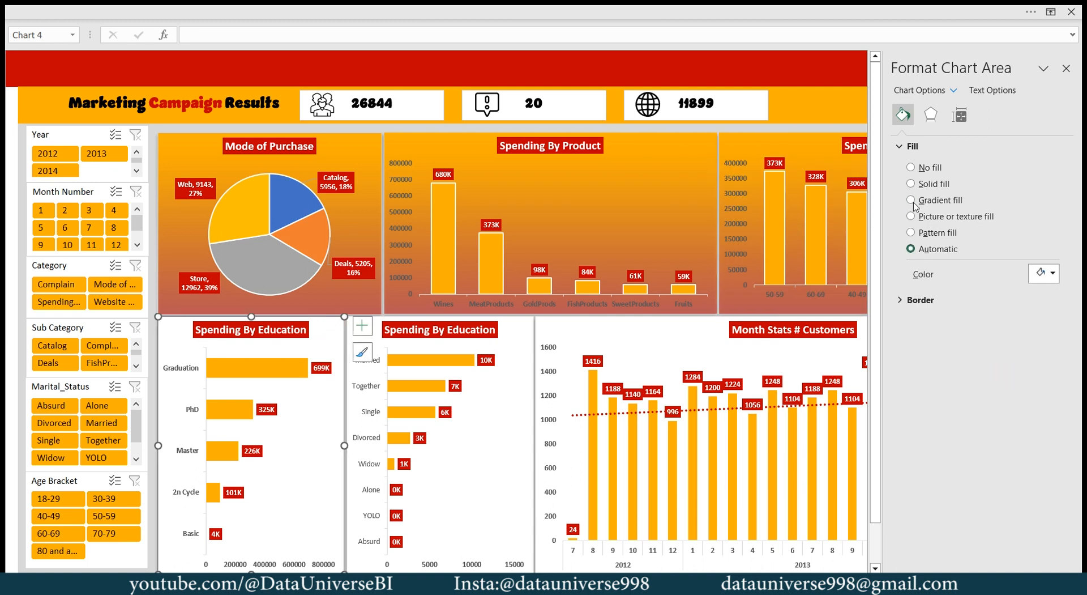
click(911, 200)
Apply the same gradient fill to the Month Stats # Customers chart and the marital-status chart titled Spending By Education
click(505, 330)
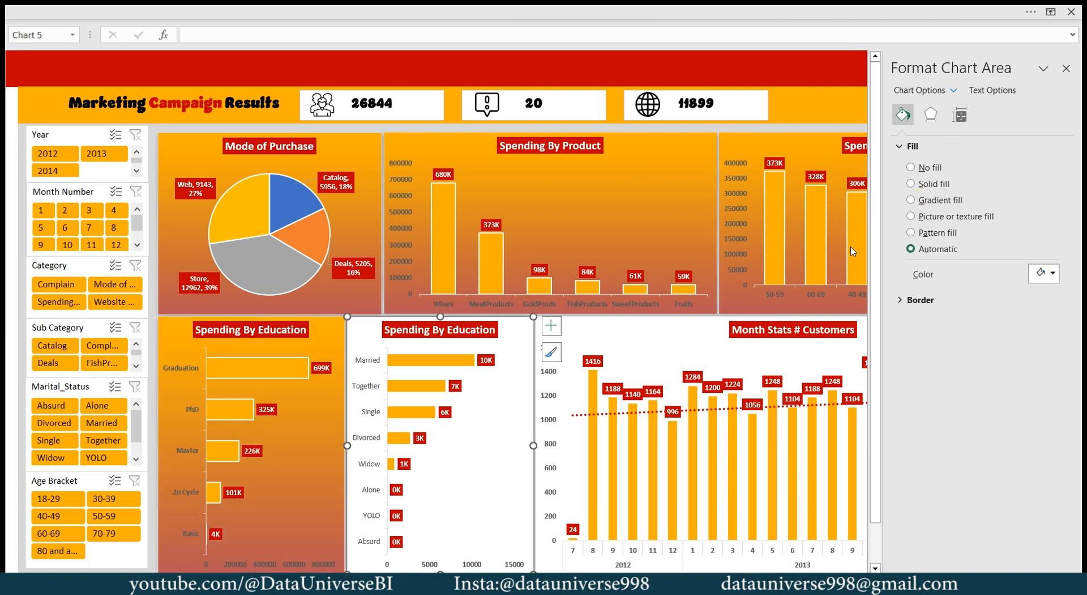
click(913, 200)
click(654, 335)
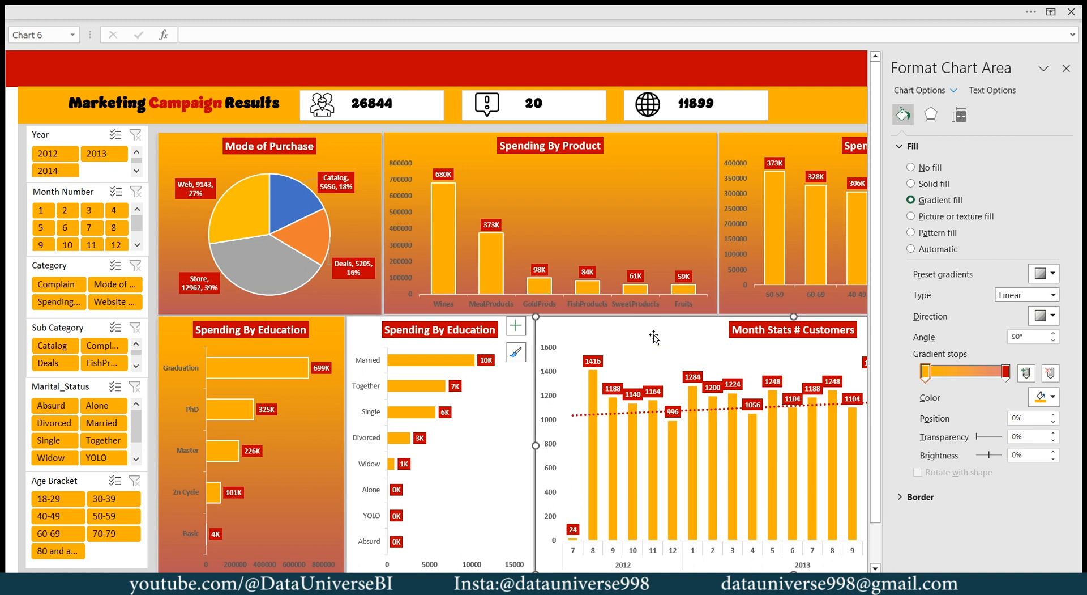
click(911, 200)
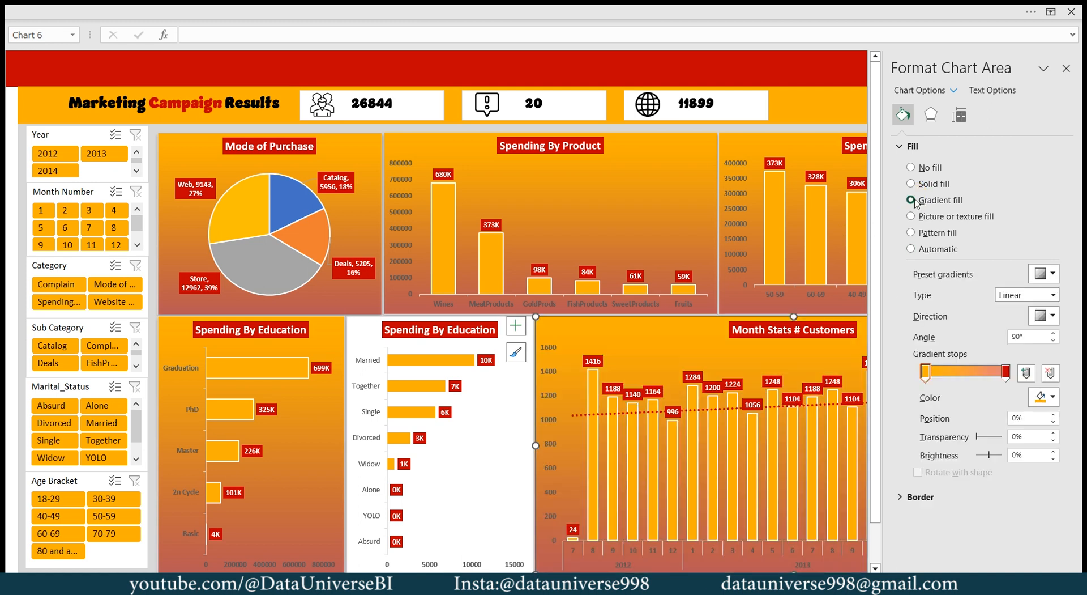
click(371, 329)
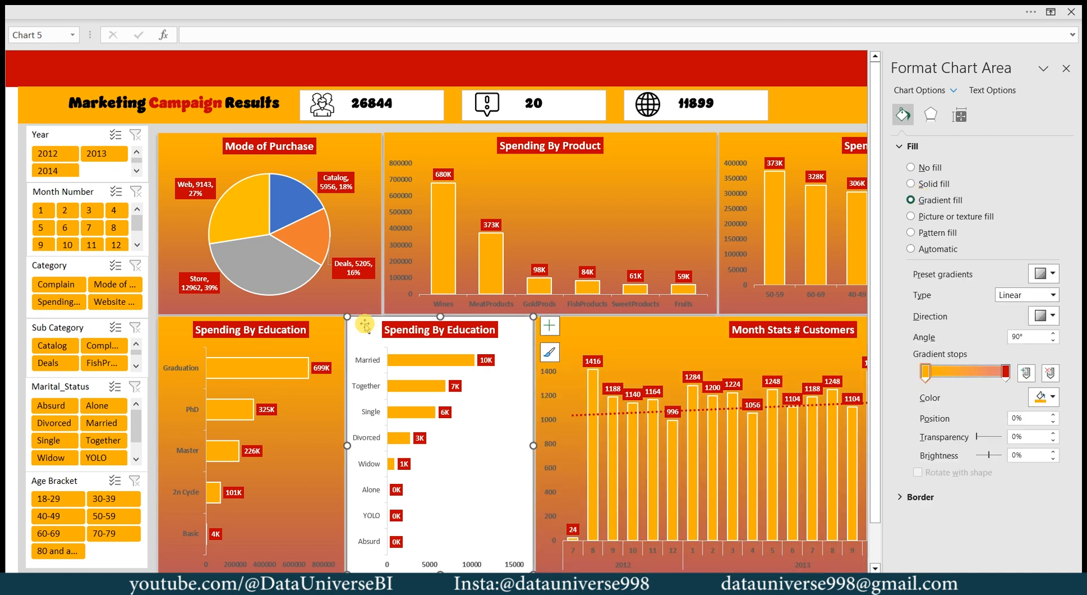
click(911, 200)
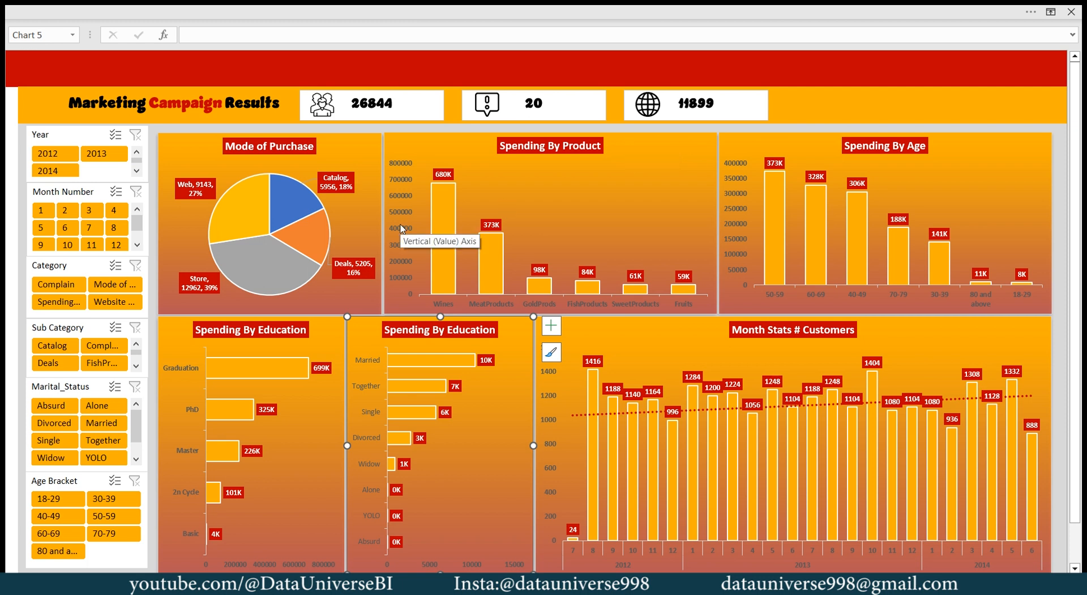
Make the Spending By Product category labels and the Spending By Age axis labels bold and white
click(490, 306)
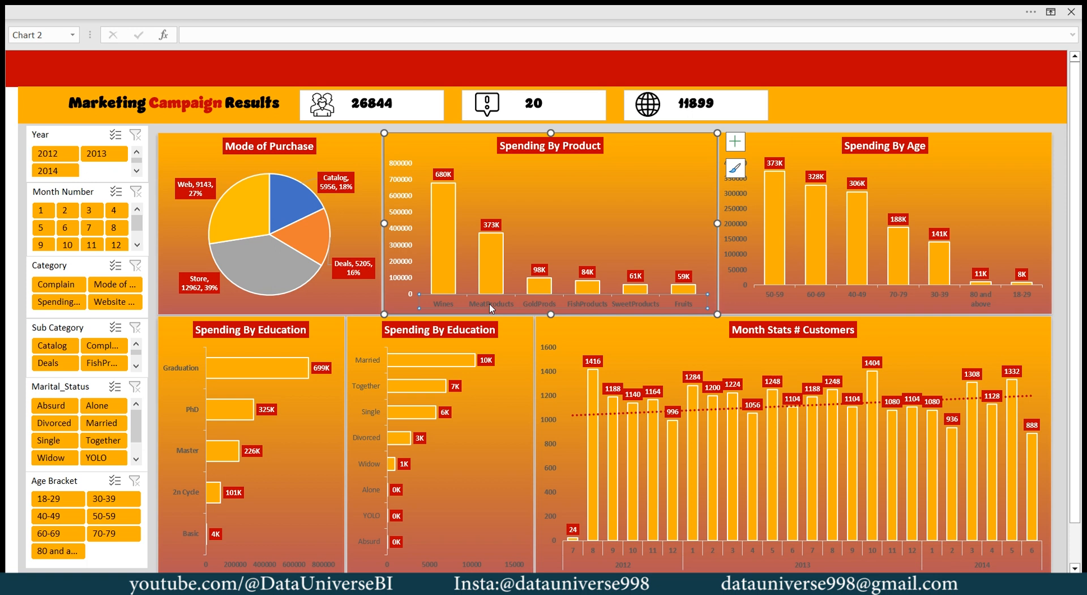
click(739, 205)
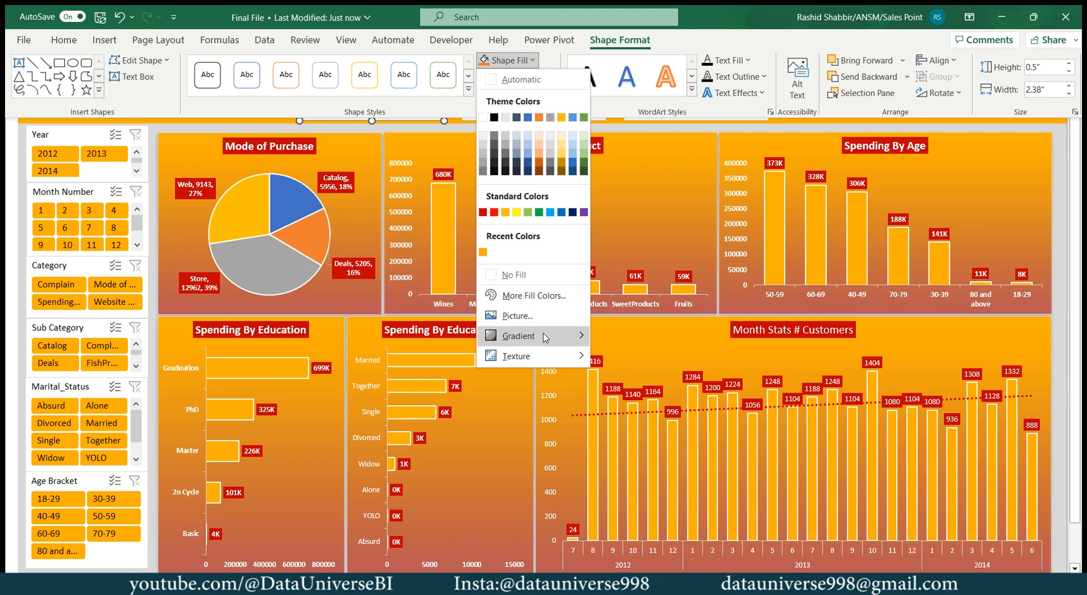
Apply the orange-to-red gradient fill to the three KPI boxes in the header
mouse_move(547, 337)
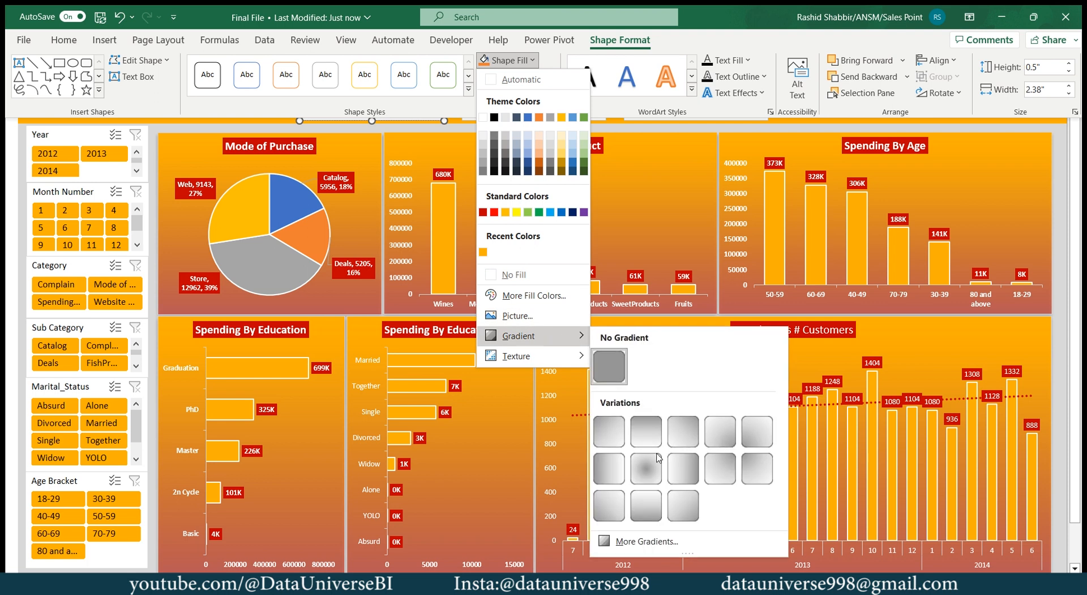
click(638, 542)
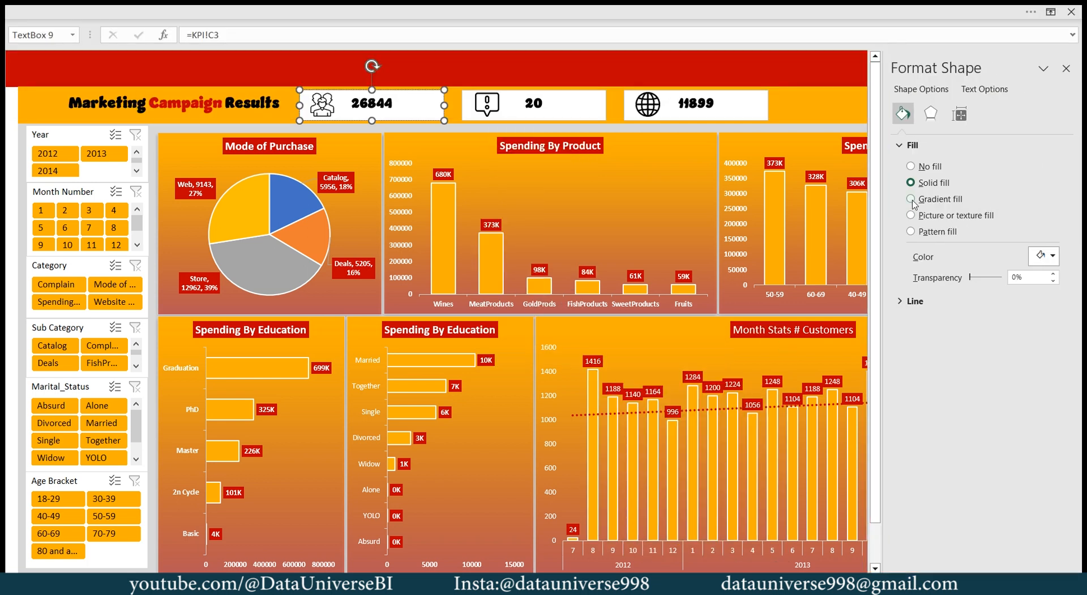
click(911, 199)
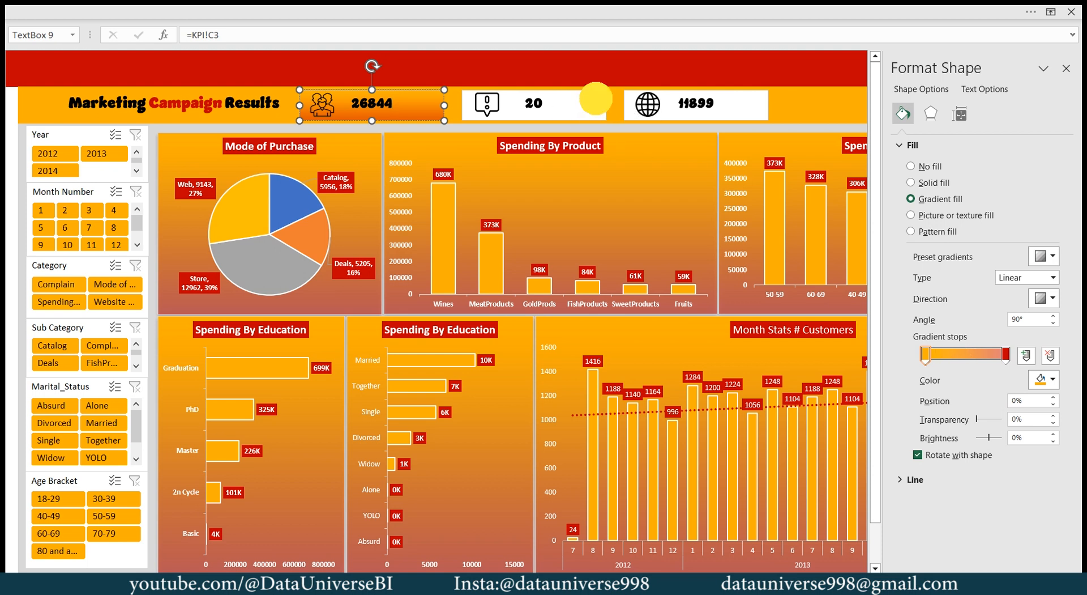
click(599, 105)
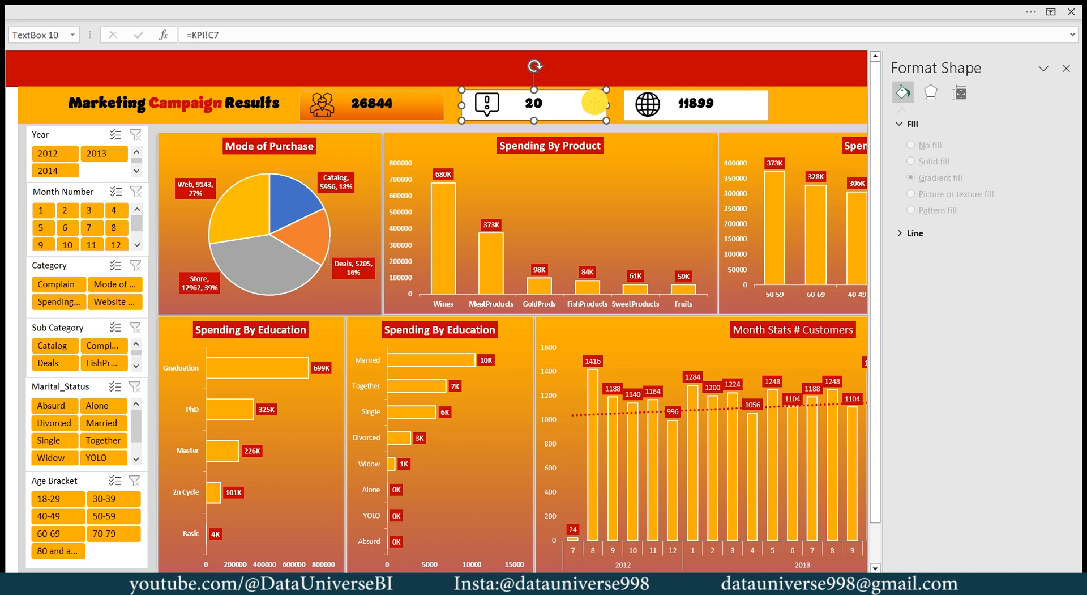
click(911, 199)
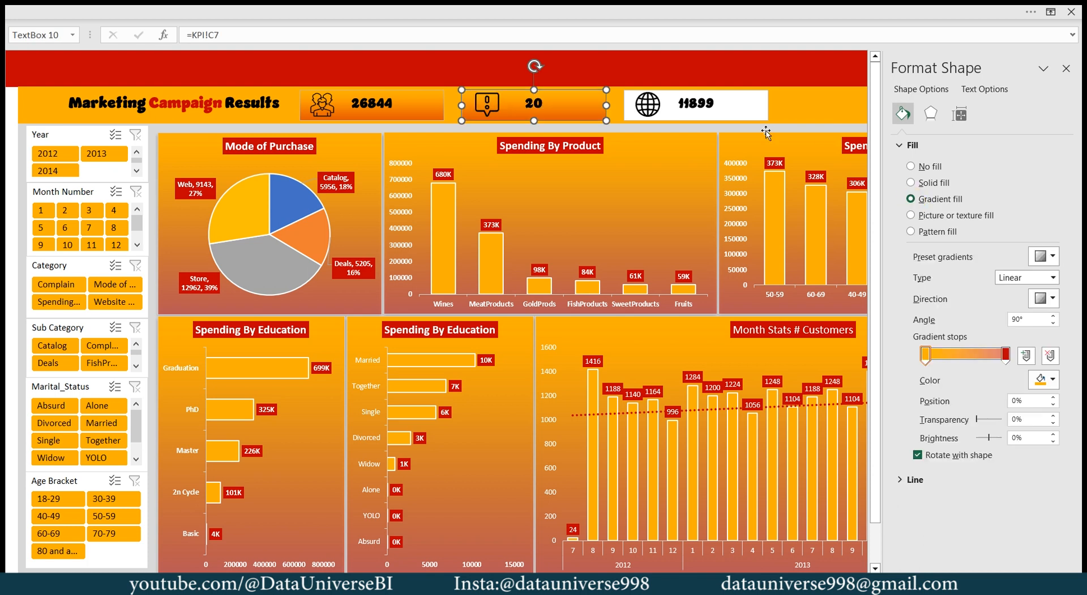
click(762, 119)
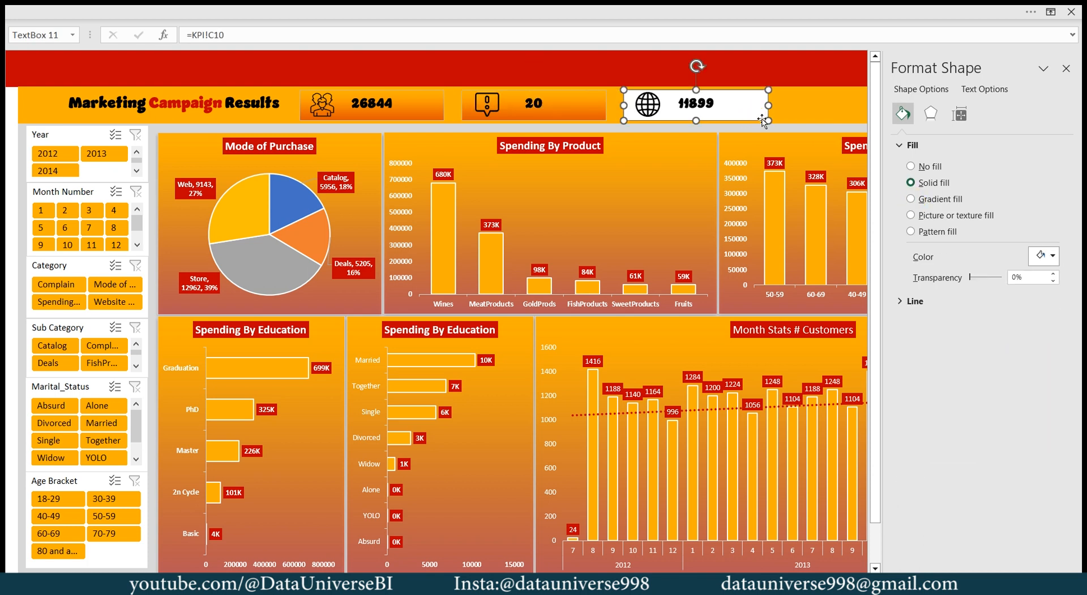
click(910, 198)
click(1066, 68)
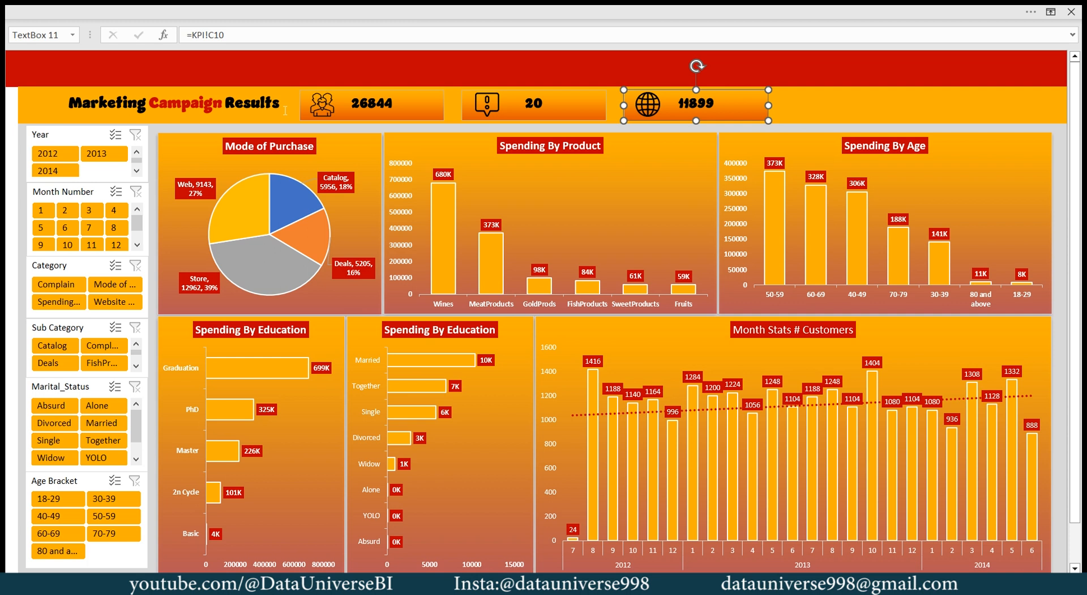
Modify the Year slicer's Slicer Style 1 and open the formatting of its Selected Item with Data element
click(66, 130)
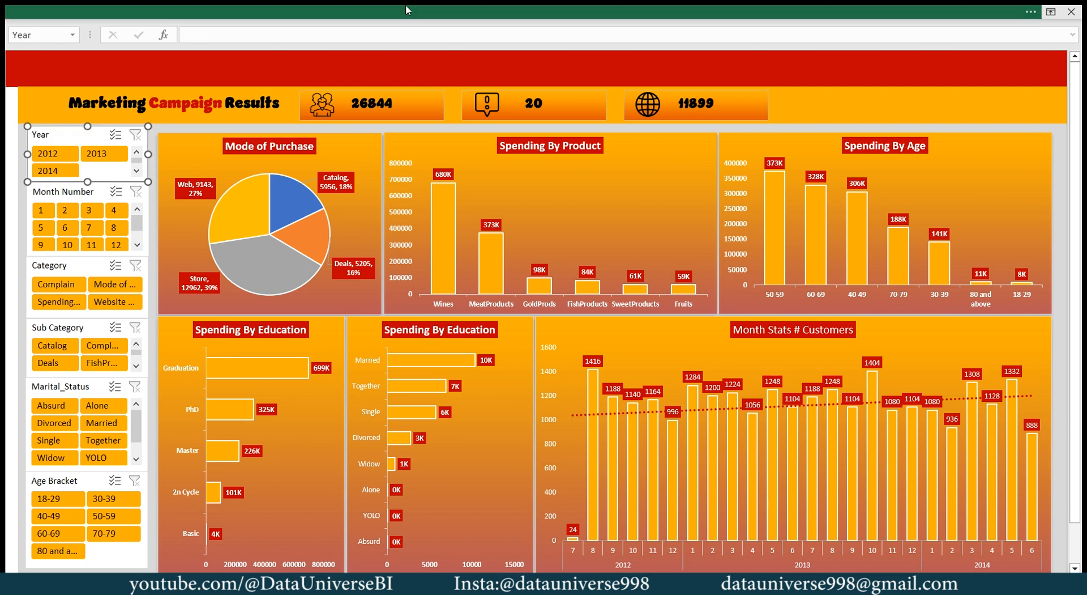
click(465, 11)
click(601, 45)
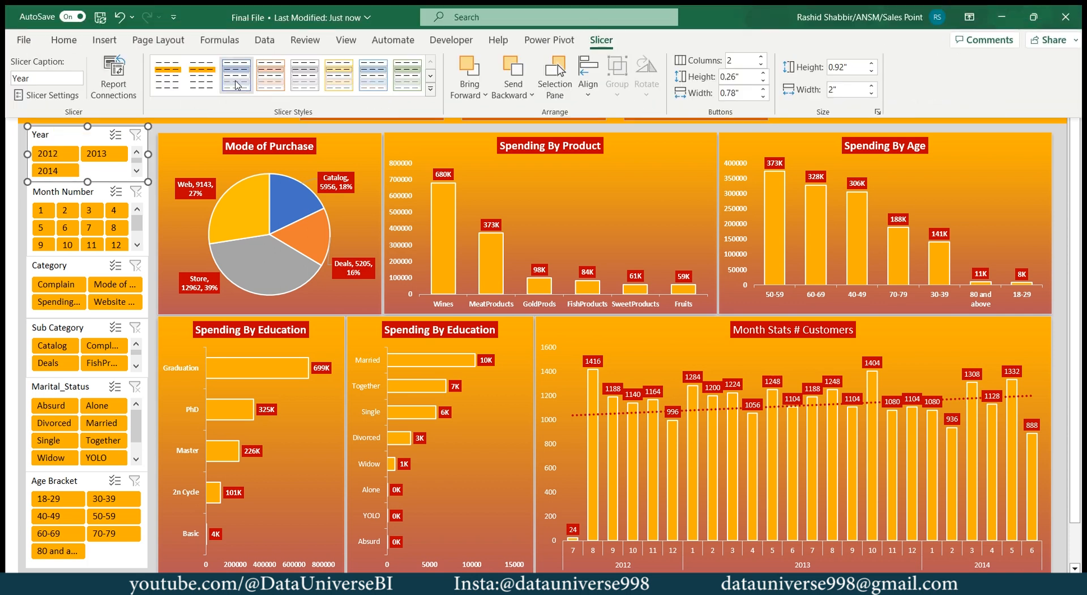
right_click(171, 71)
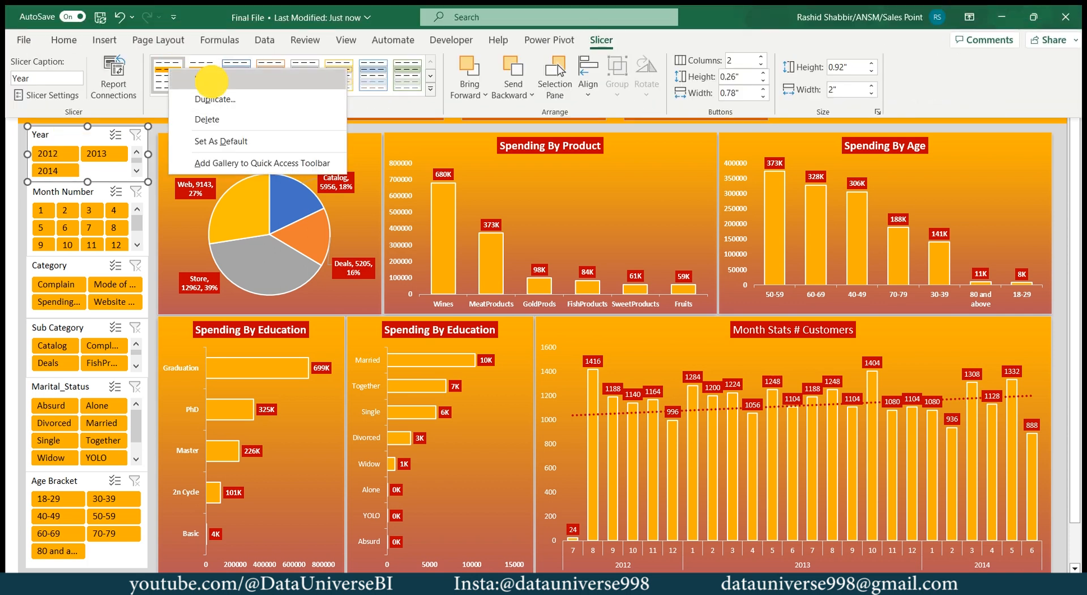
click(209, 79)
click(661, 263)
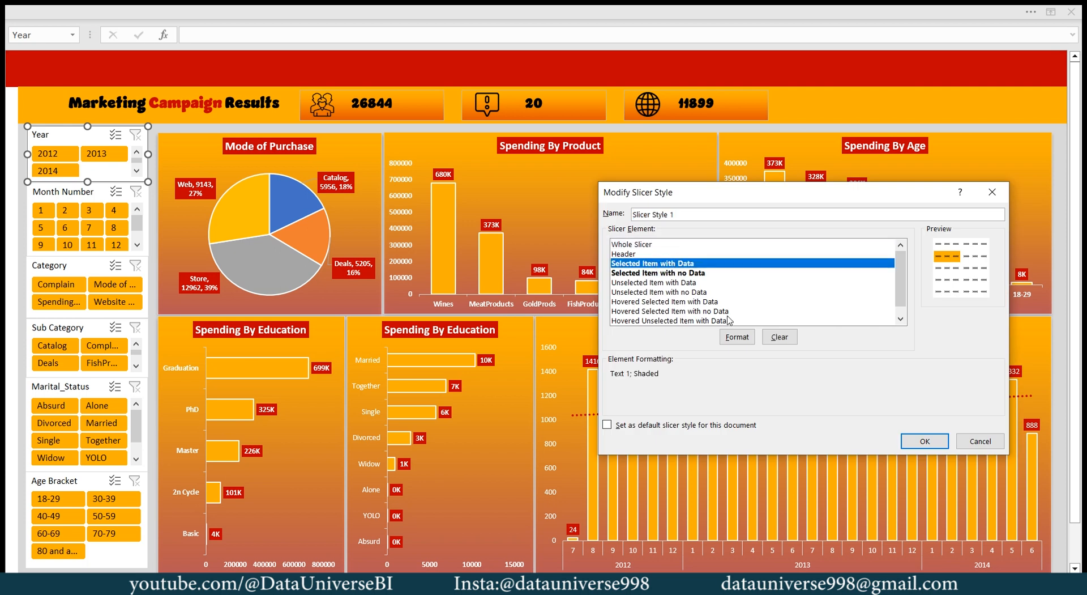
click(734, 338)
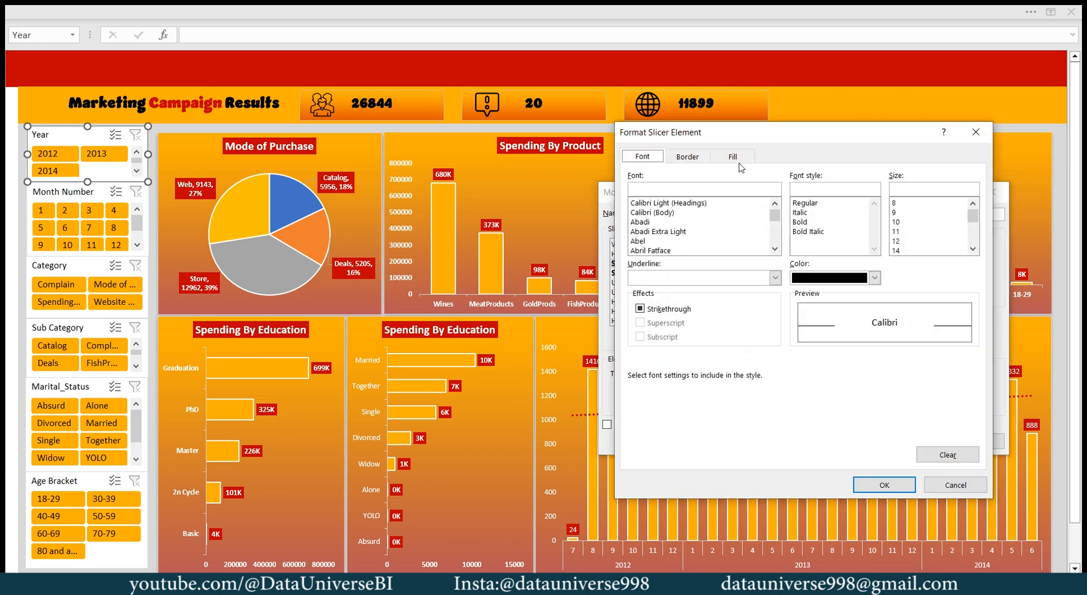
Set a two-colour gradient fill for the selected slicer items, with gold as Color 1 and dark red as Color 2
click(733, 157)
click(664, 315)
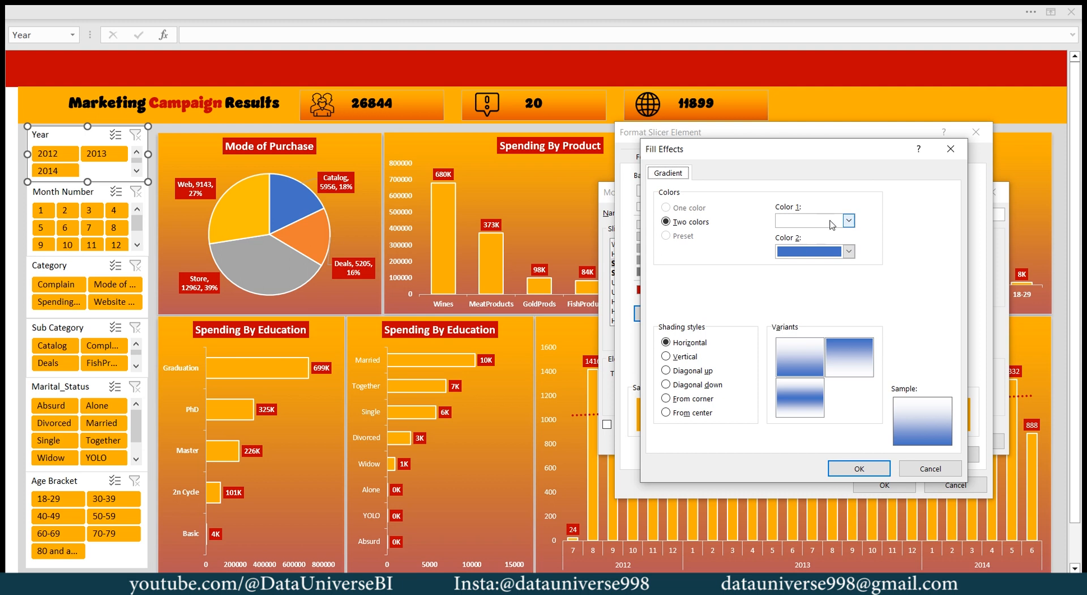
click(849, 220)
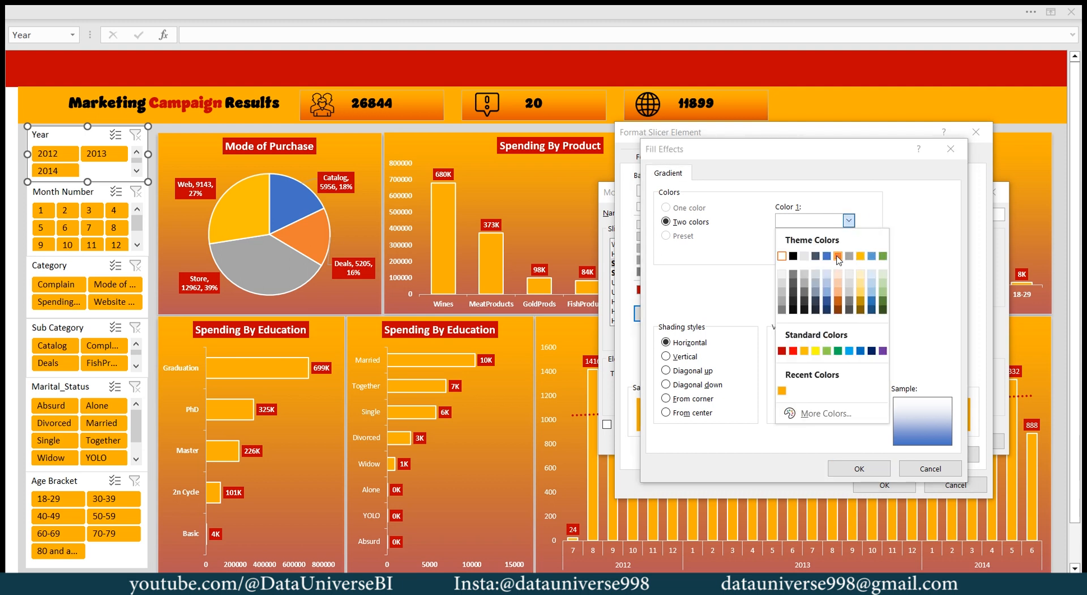
click(861, 256)
click(849, 251)
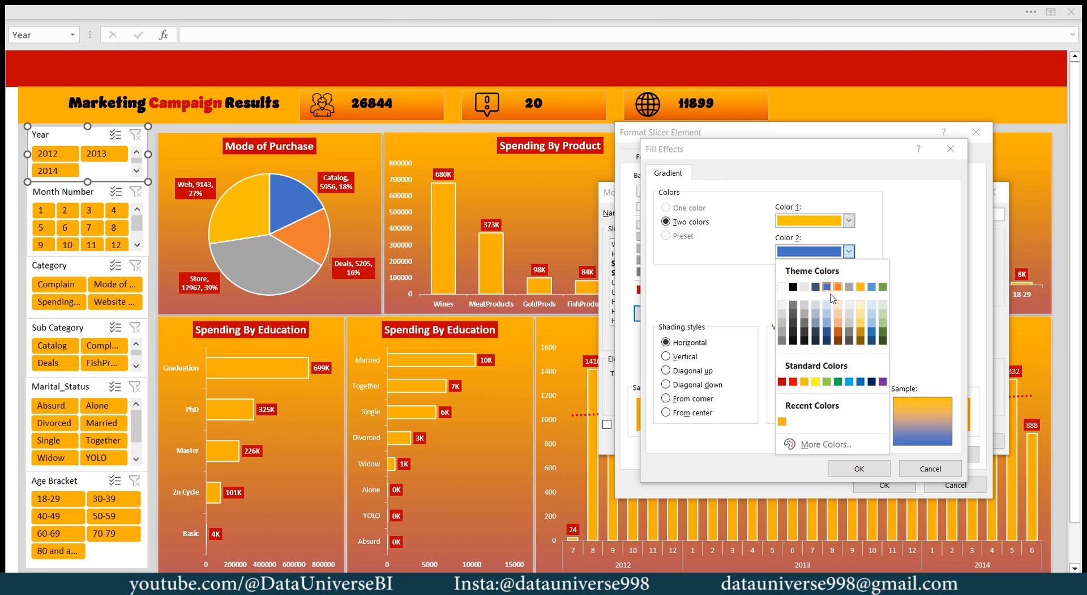
click(782, 382)
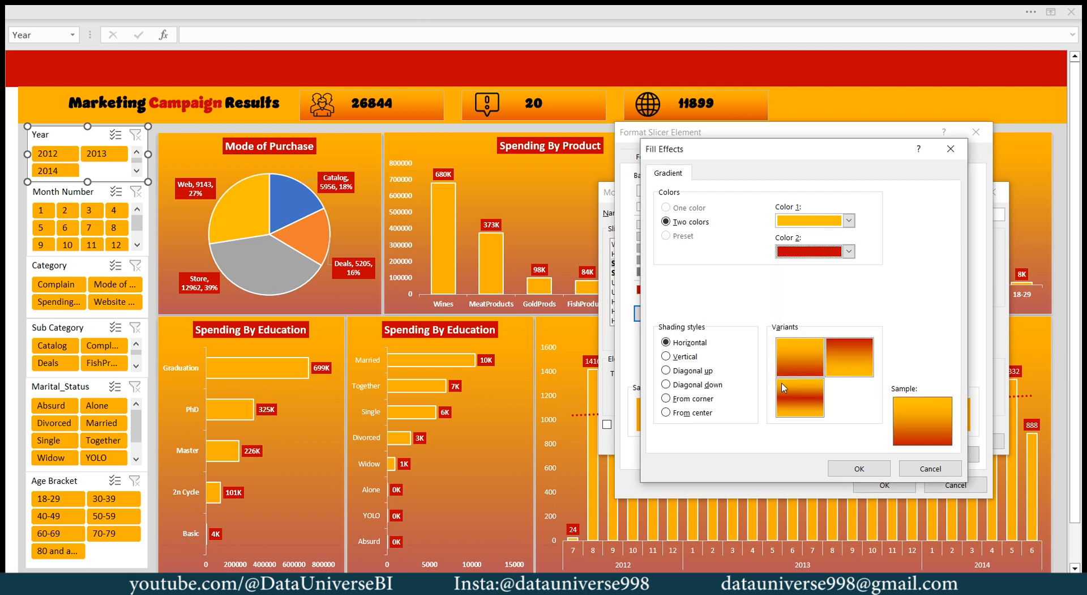
Set the slicer item gradient to vertical shading running from gold to dark red and save the slicer style
click(674, 356)
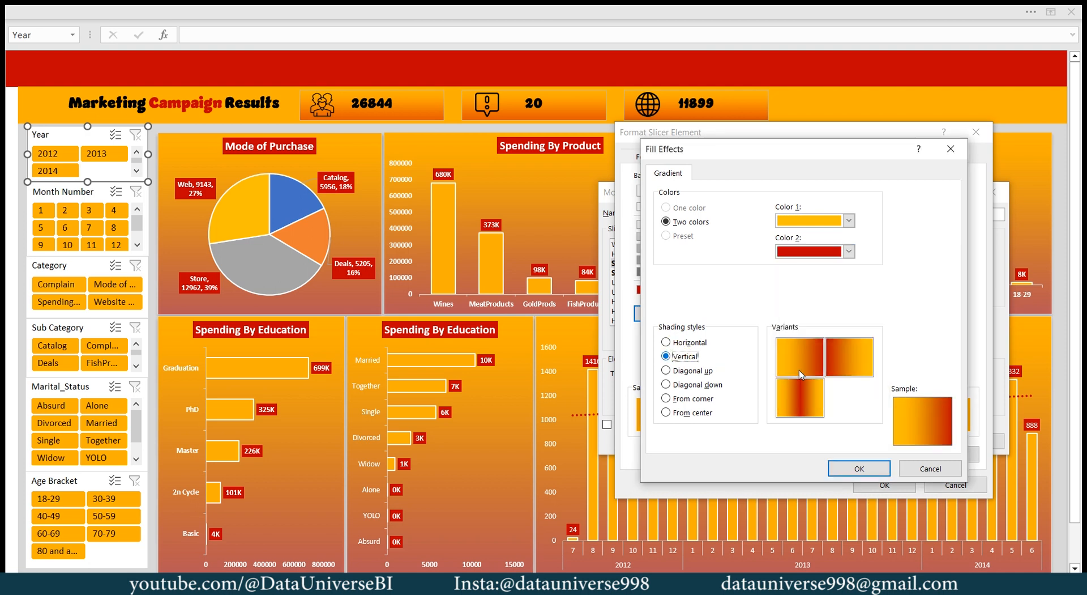
click(814, 364)
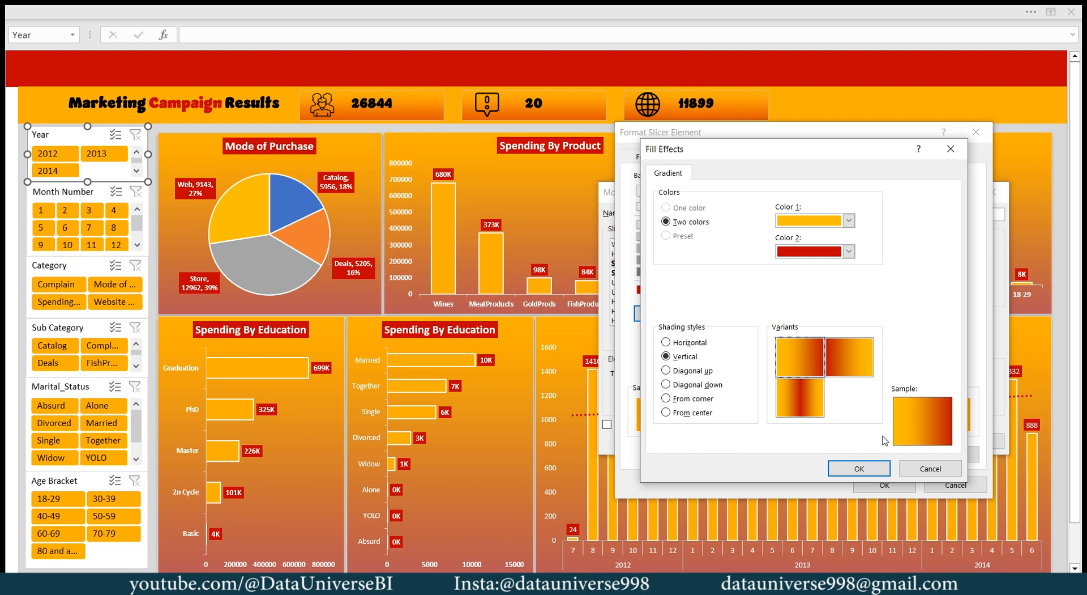
click(856, 471)
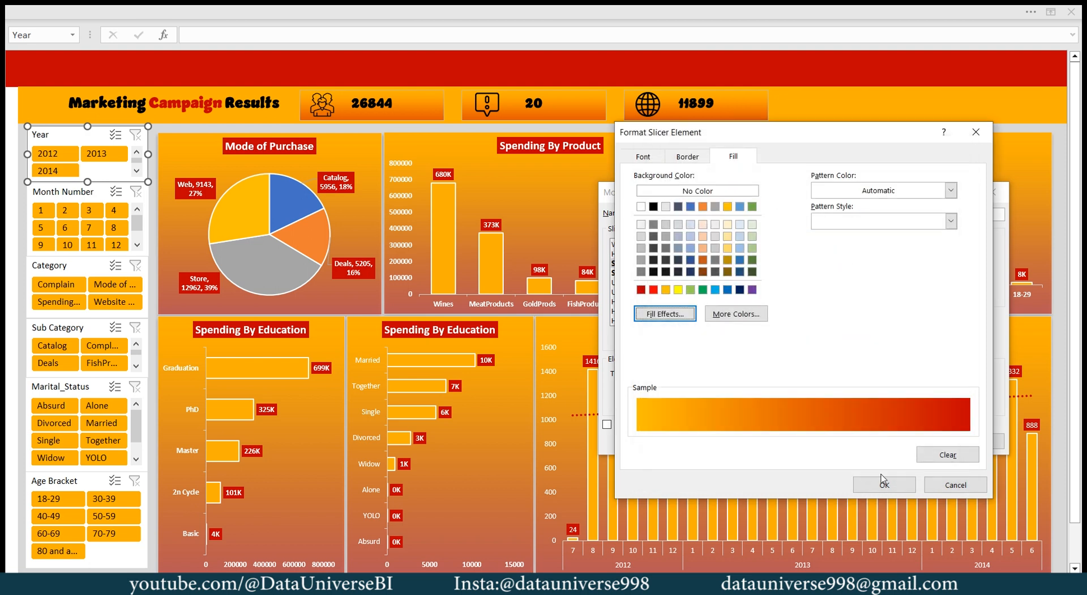
click(883, 485)
click(905, 441)
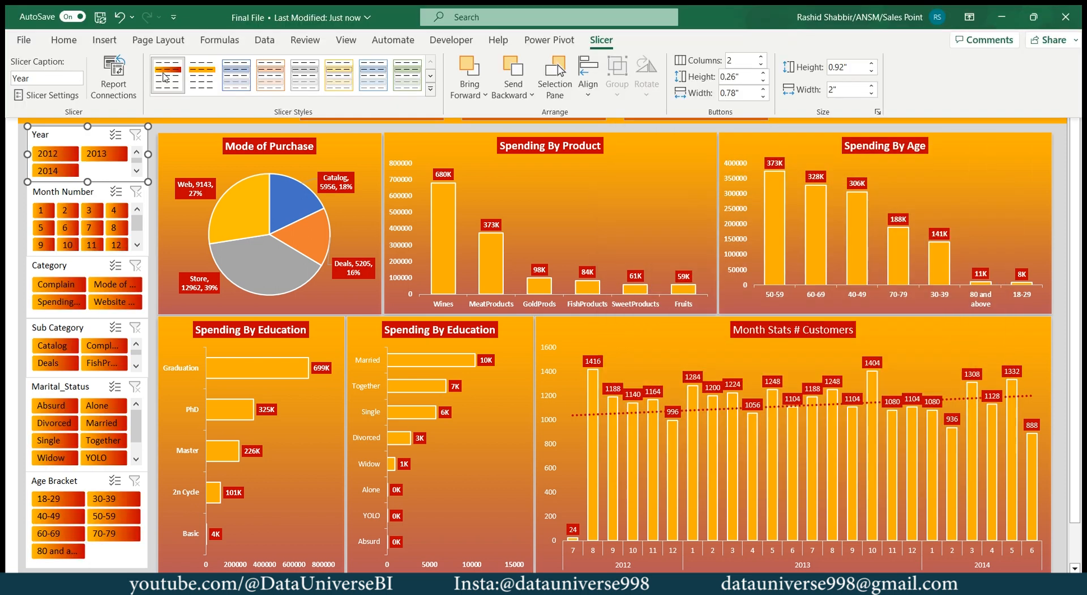
Modify Slicer Style 1 by setting the Header element's font style to Bold and save the style
right_click(165, 73)
click(192, 81)
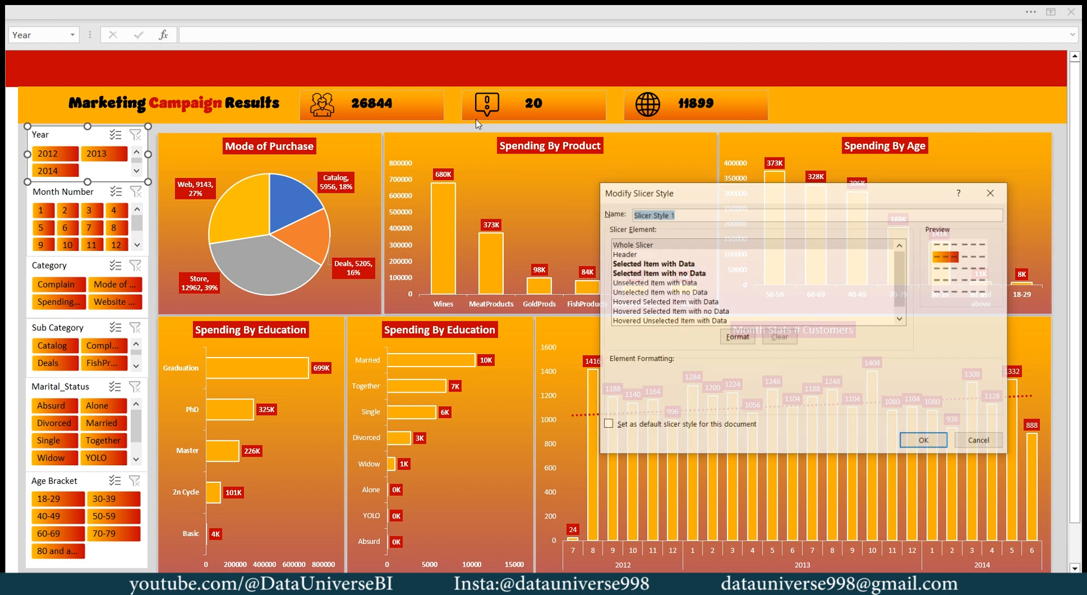
click(628, 254)
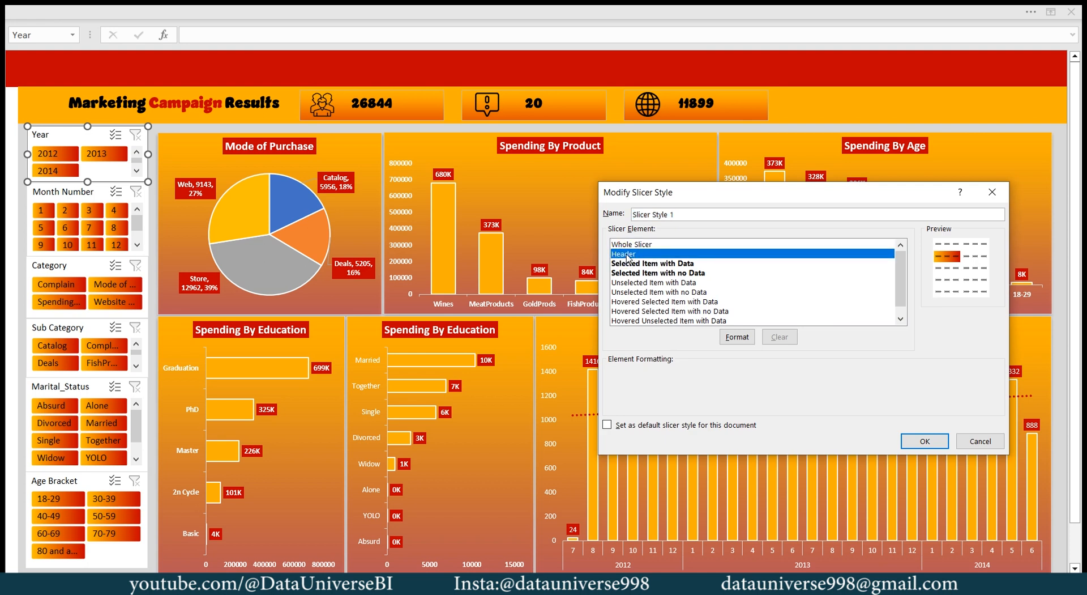
click(737, 336)
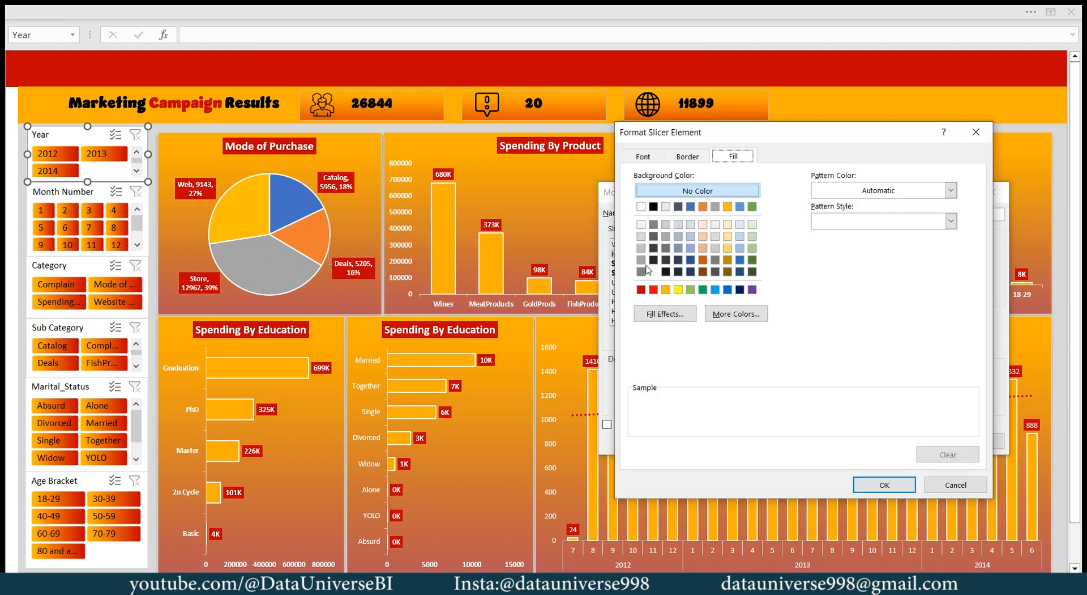
drag(692, 133, 781, 137)
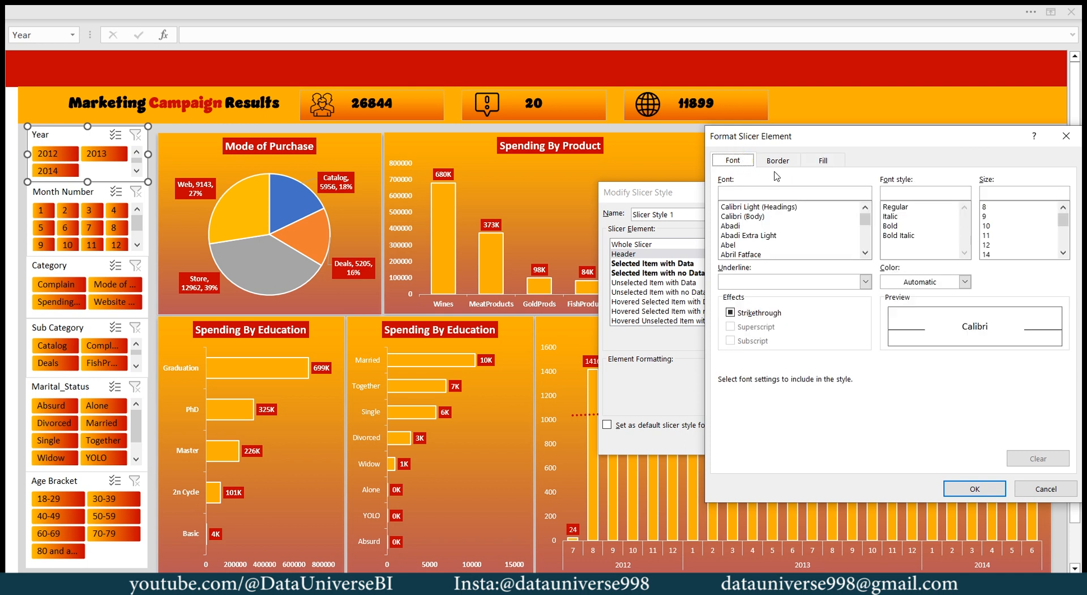
click(895, 226)
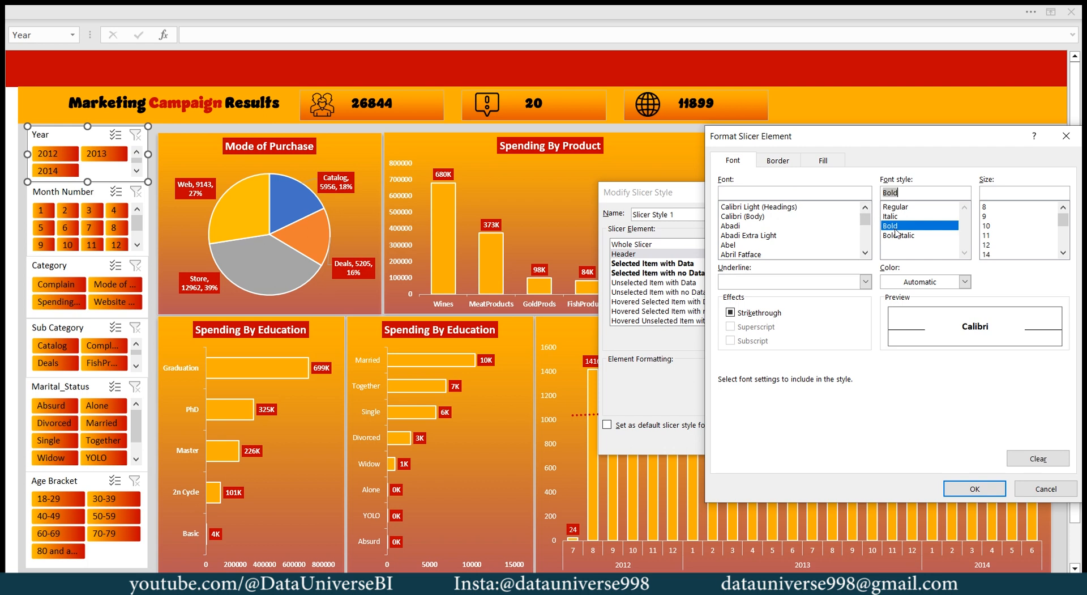
click(974, 488)
click(929, 437)
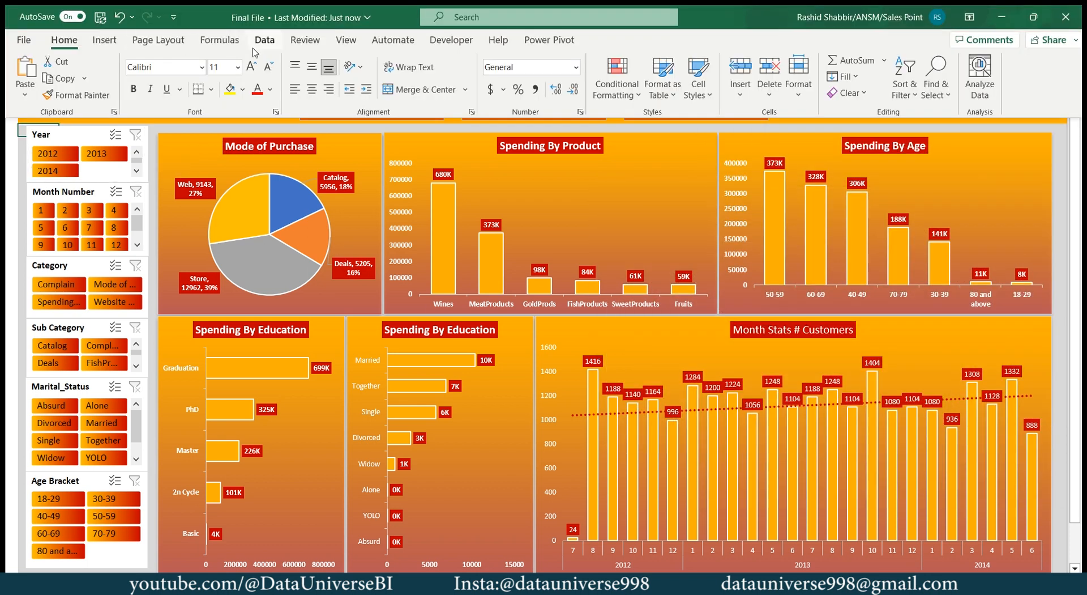
Search online pictures for "dashboard background" and insert the orange abstract image as the sheet background
click(158, 44)
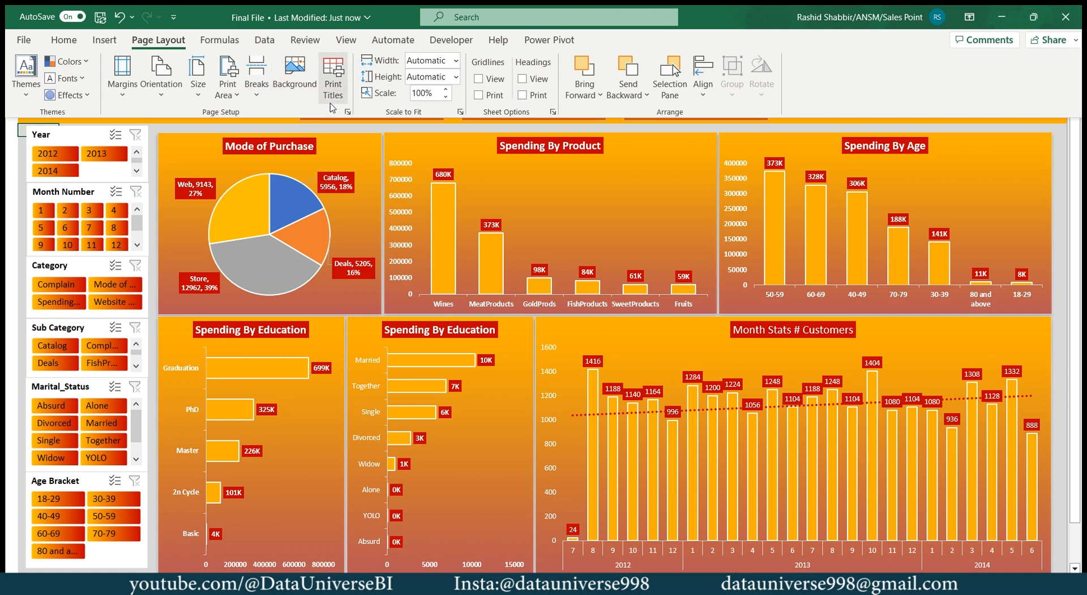
click(302, 86)
text(dashboard background)
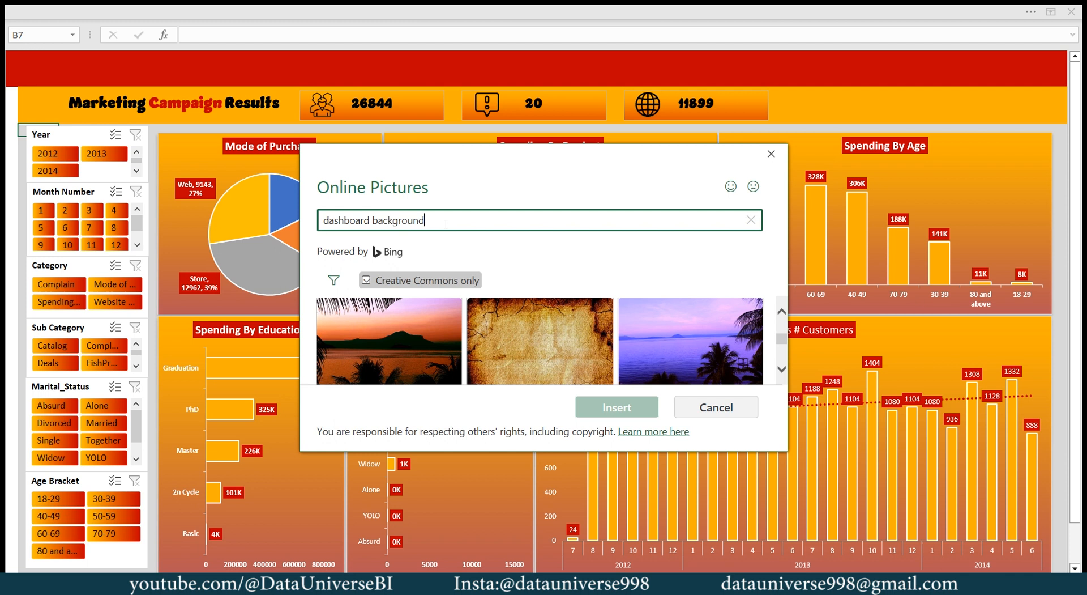
key(Return)
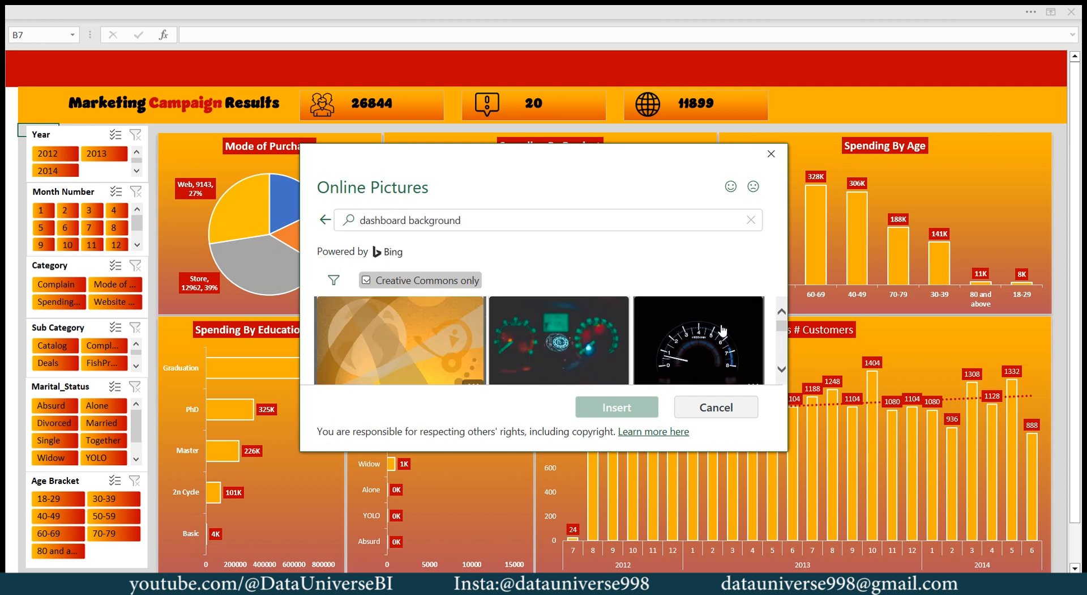
click(427, 316)
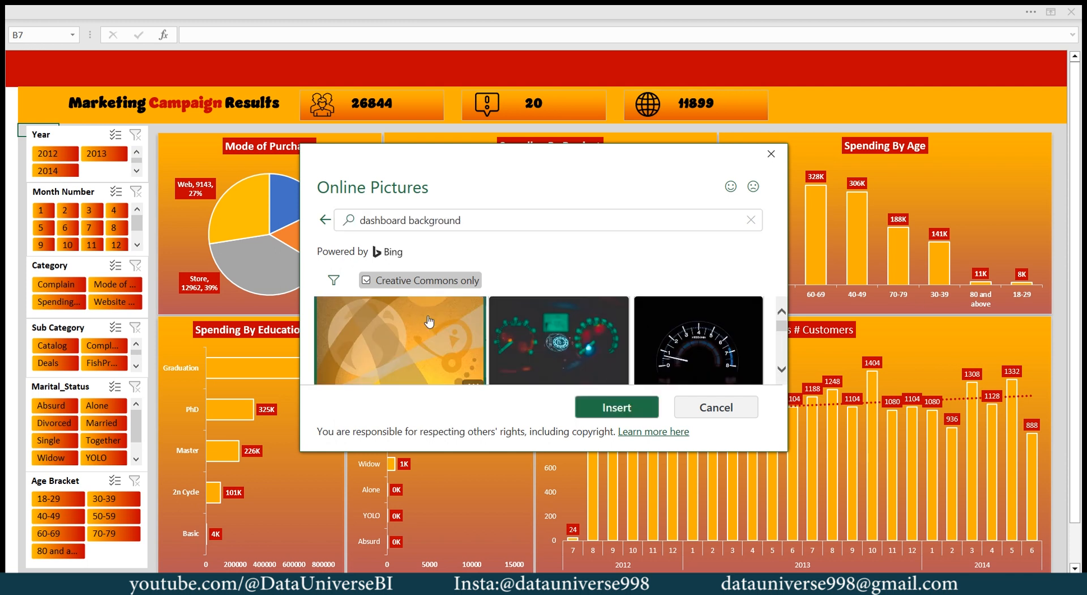
click(390, 340)
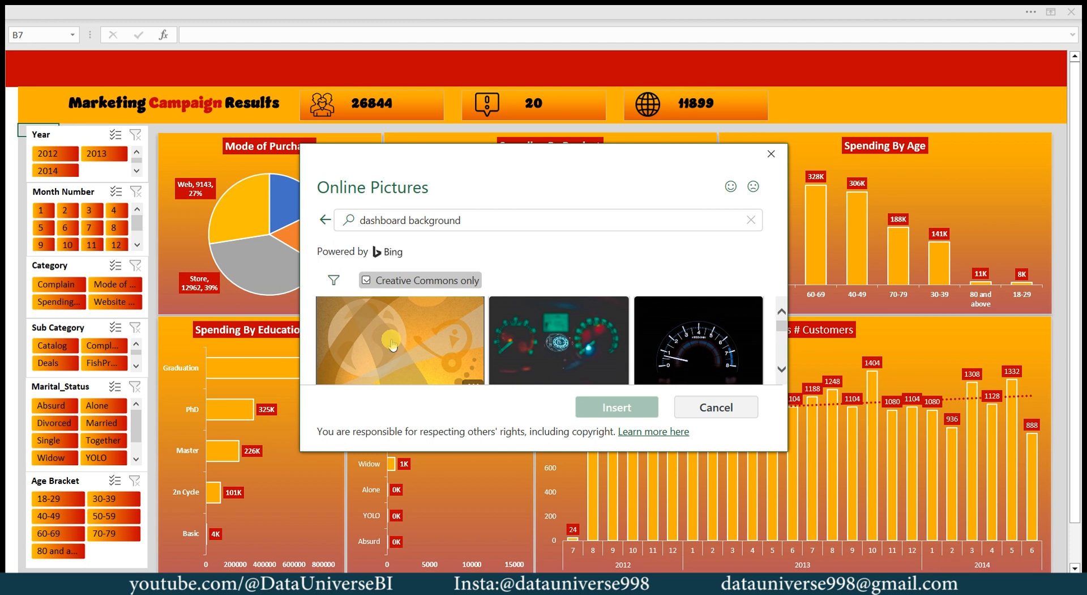
click(440, 347)
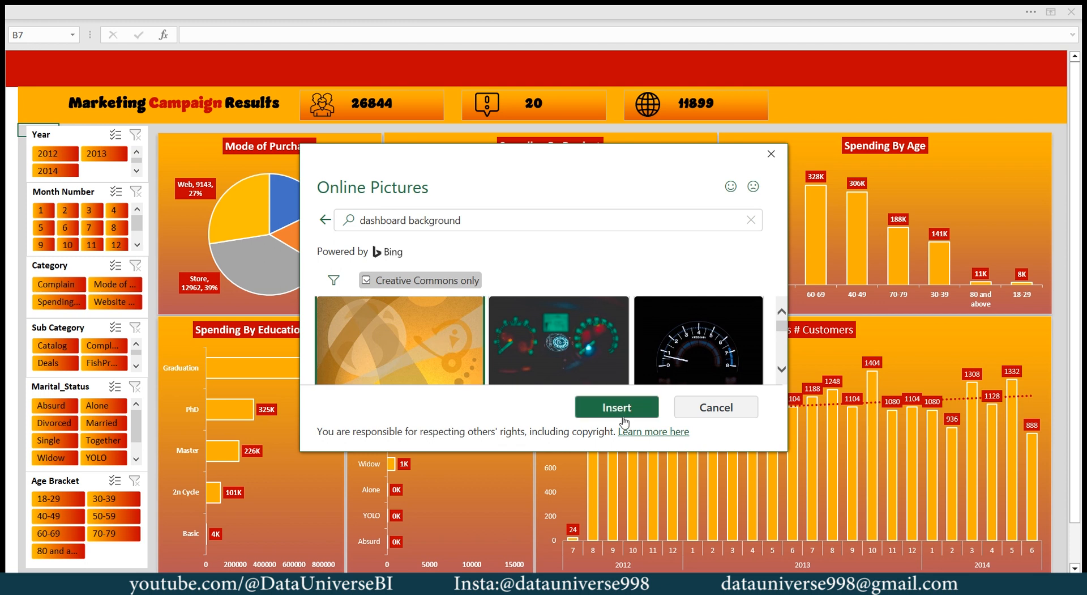
click(613, 410)
Remove the fill from the whole cell range behind the slicers and charts, from B7 to the dashboard's lower edge
key(shift+Right)
key(shift+Right)
key(shift+Right)
key(shift+Right)
key(shift+Right)
key(shift+Right)
key(shift+Right)
key(shift+Right)
key(shift+Right)
key(shift+Right)
key(shift+Right)
key(shift+Right)
key(shift+Right)
key(shift+Right)
key(shift+Right)
key(shift+Right)
key(shift+Right)
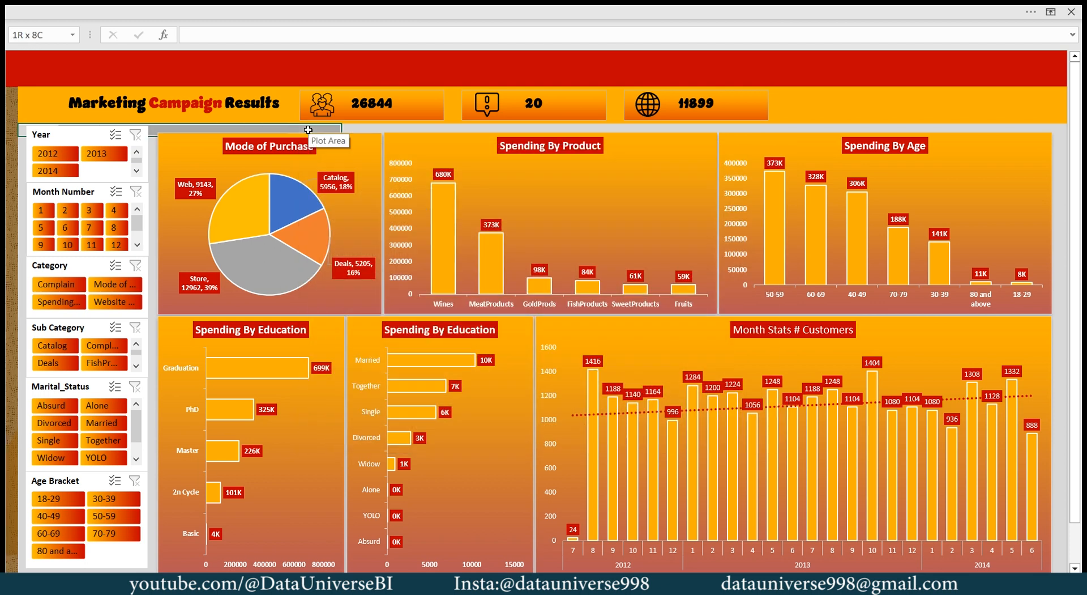
key(shift+Right)
key(shift+Right)
key(shift+Right)
key(shift+Right)
key(shift+Right)
key(shift+Right)
key(shift+Right)
key(shift+Right)
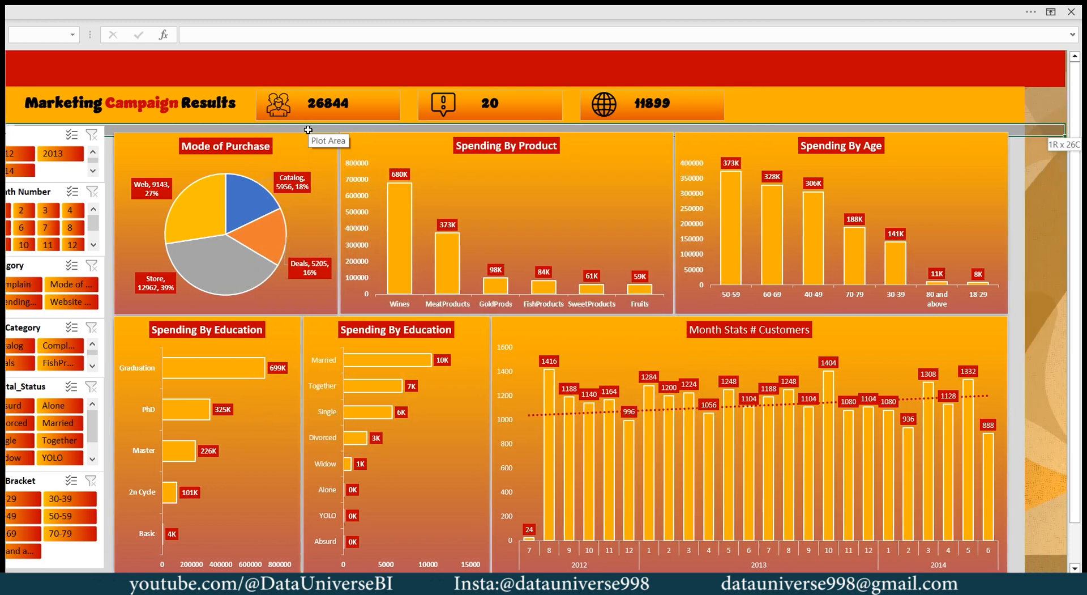
key(shift+Down)
key(shift+Down)
key(shift+Down)
key(shift+Down)
key(shift+Down)
key(shift+Down)
key(shift+Down)
key(shift+Down)
key(shift+Down)
key(shift+Down)
key(shift+Down)
key(shift+Down)
key(shift+Down)
key(shift+Down)
key(shift+Down)
key(shift+Down)
key(shift+Down)
key(shift+Down)
key(shift+Down)
key(shift+Down)
key(shift+Down)
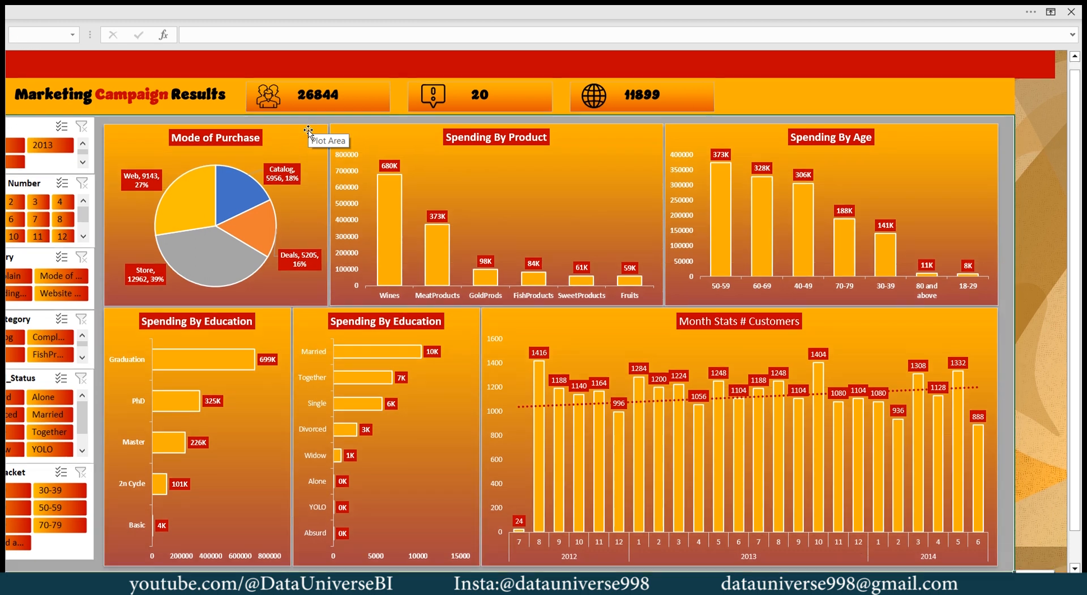
key(shift+Up)
key(shift+Up)
key(shift+Up)
key(shift+Down)
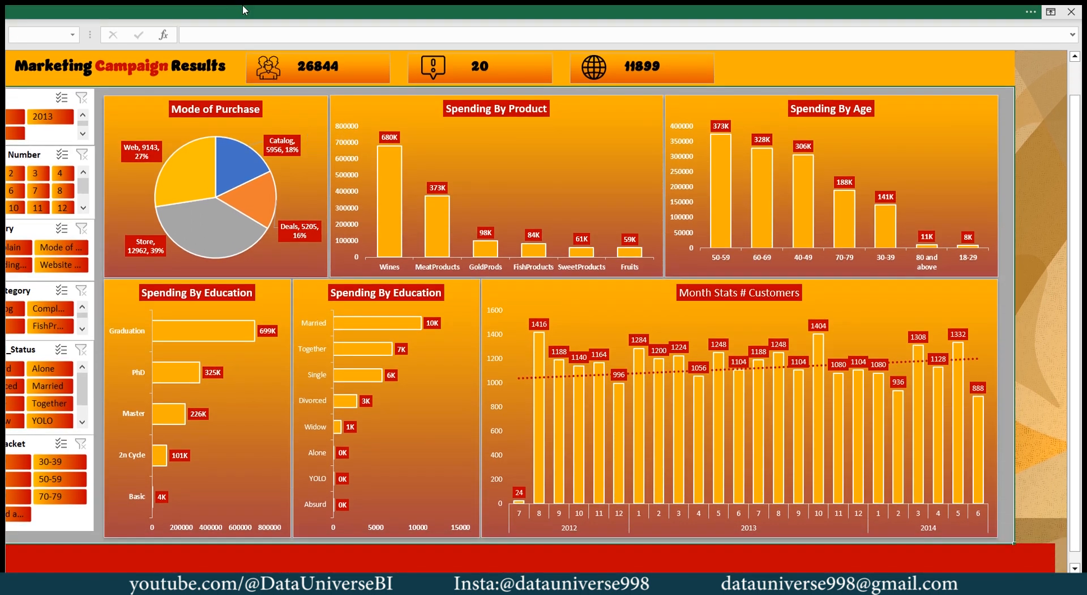
click(243, 9)
click(65, 40)
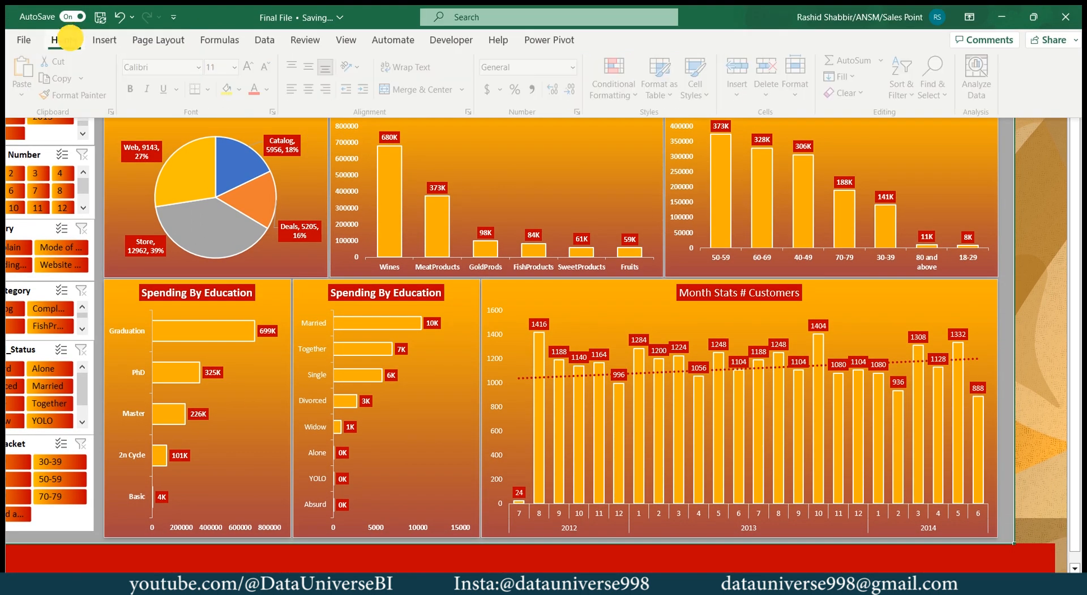
click(243, 89)
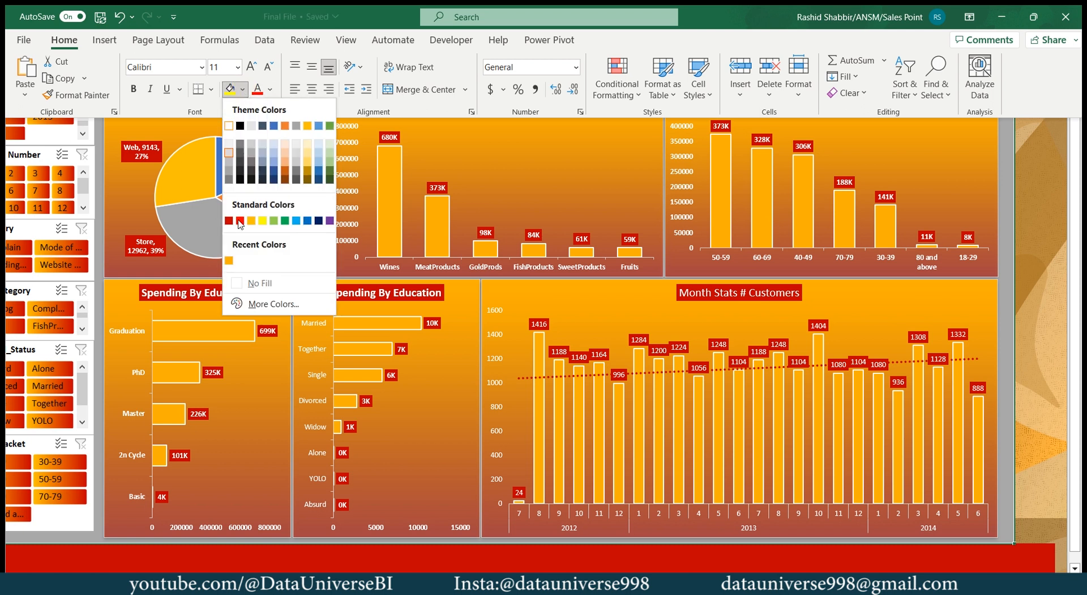
click(253, 283)
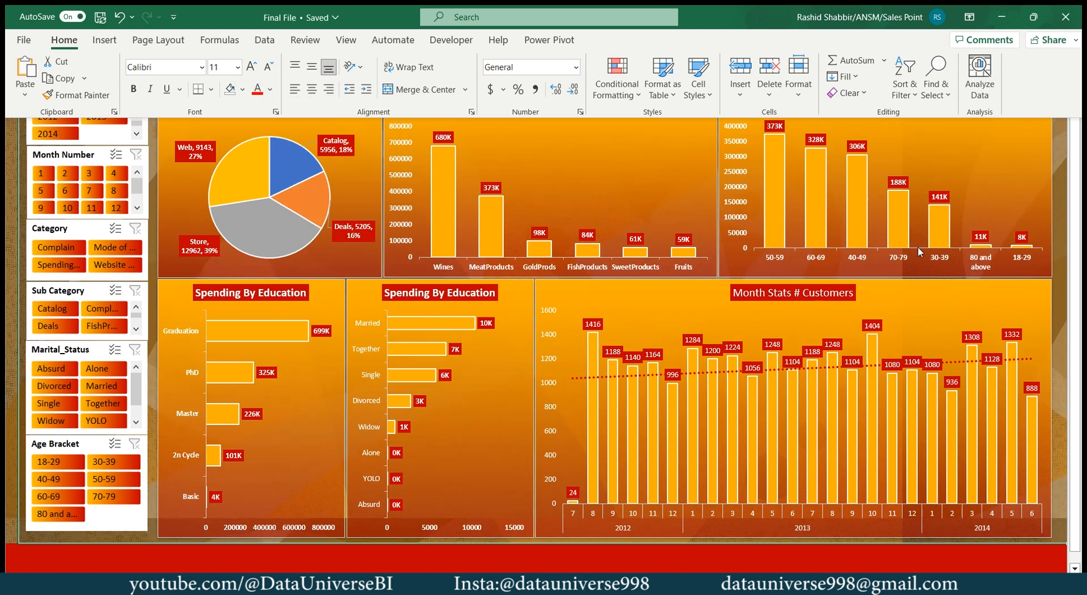
Shift the slicers and charts toward the dashboard's left edge and widen the Spending By Age and Month Stats charts
click(12, 218)
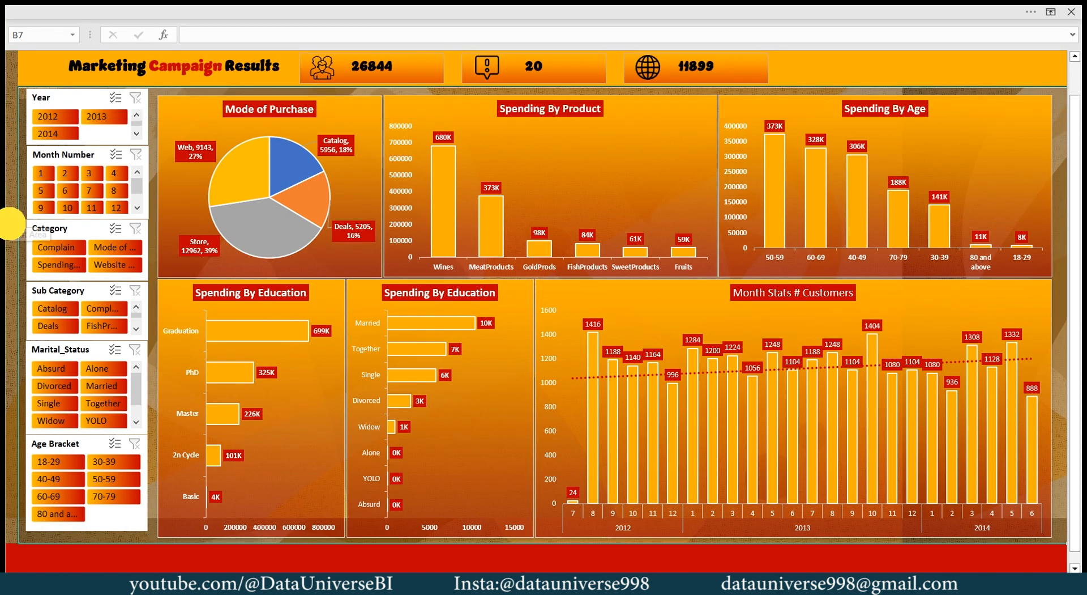
key(Right)
key(Right)
key(Right)
key(Right)
key(Right)
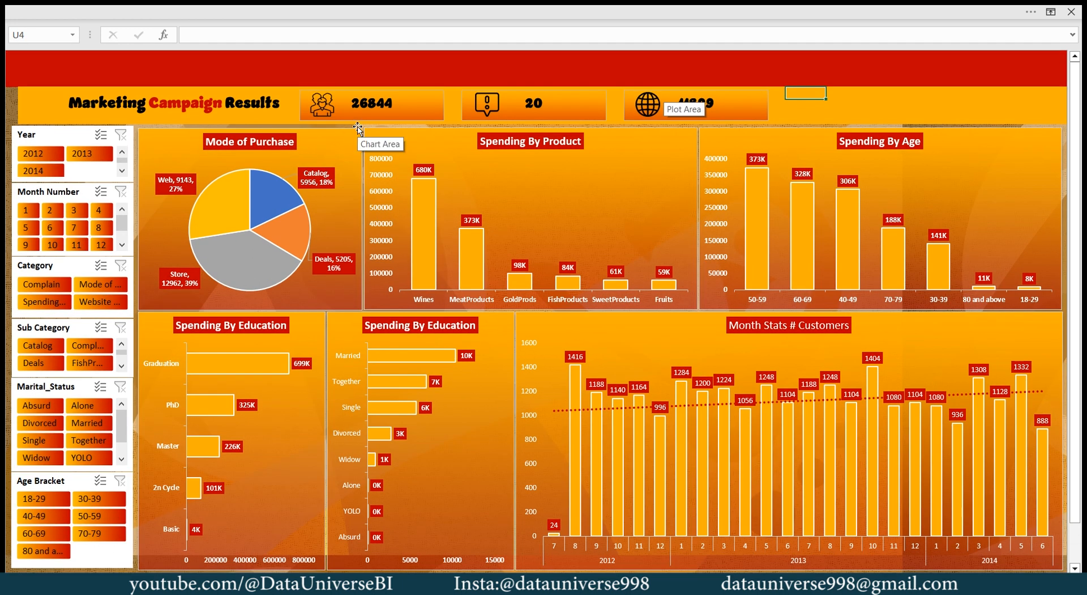
Give the Mode of Purchase chart title a gradient fill of the Radial type
double_click(318, 139)
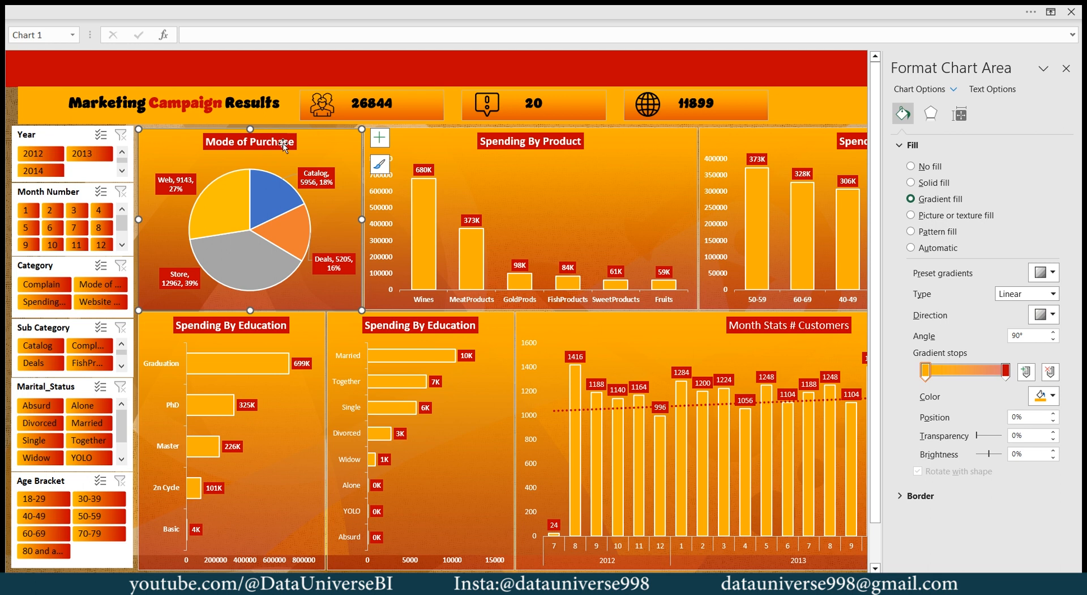
click(273, 143)
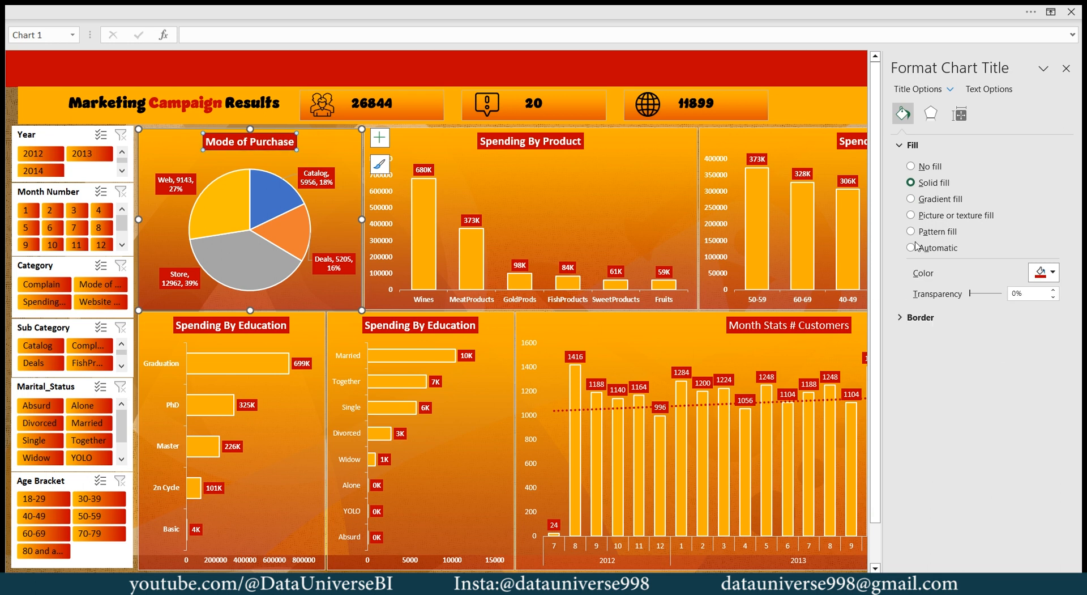
click(910, 199)
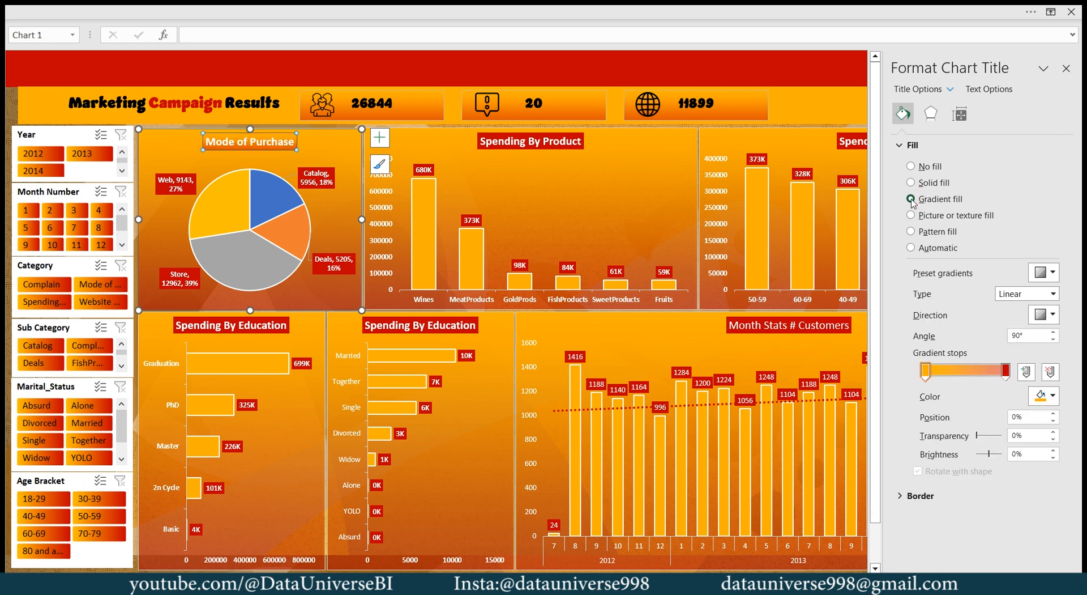
click(1053, 293)
click(1020, 322)
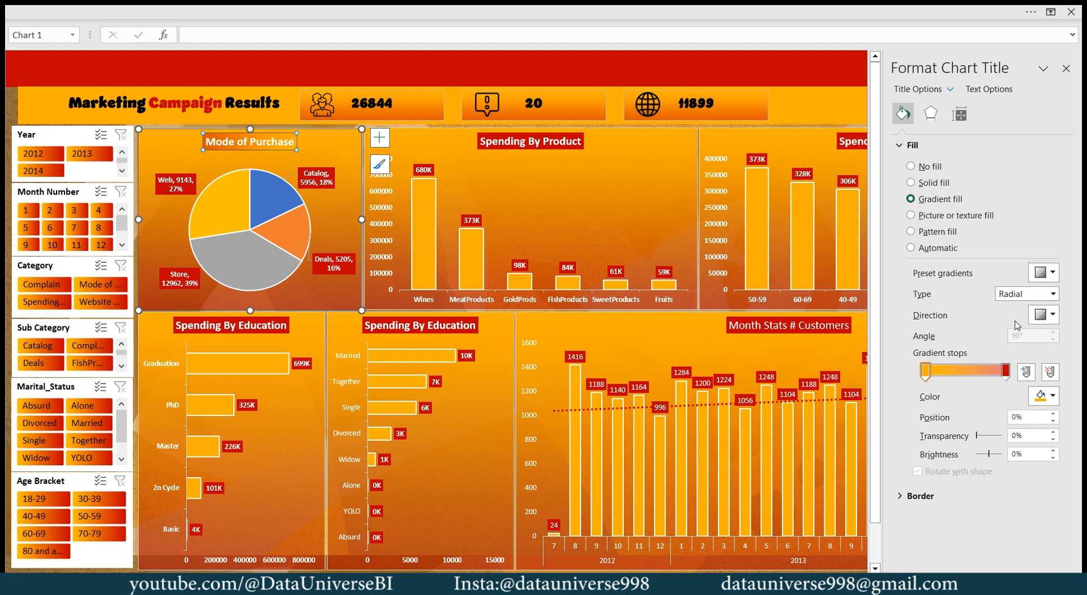
Set the Mode of Purchase title's gradient stops to black at 0% and red at 100%
click(1006, 373)
click(1049, 397)
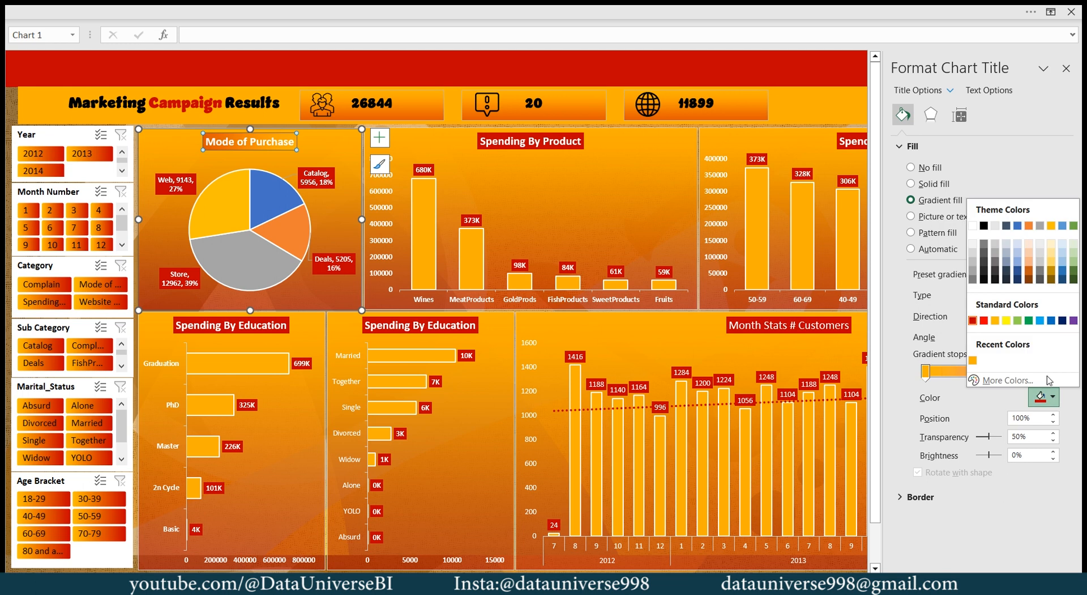
click(985, 320)
click(926, 373)
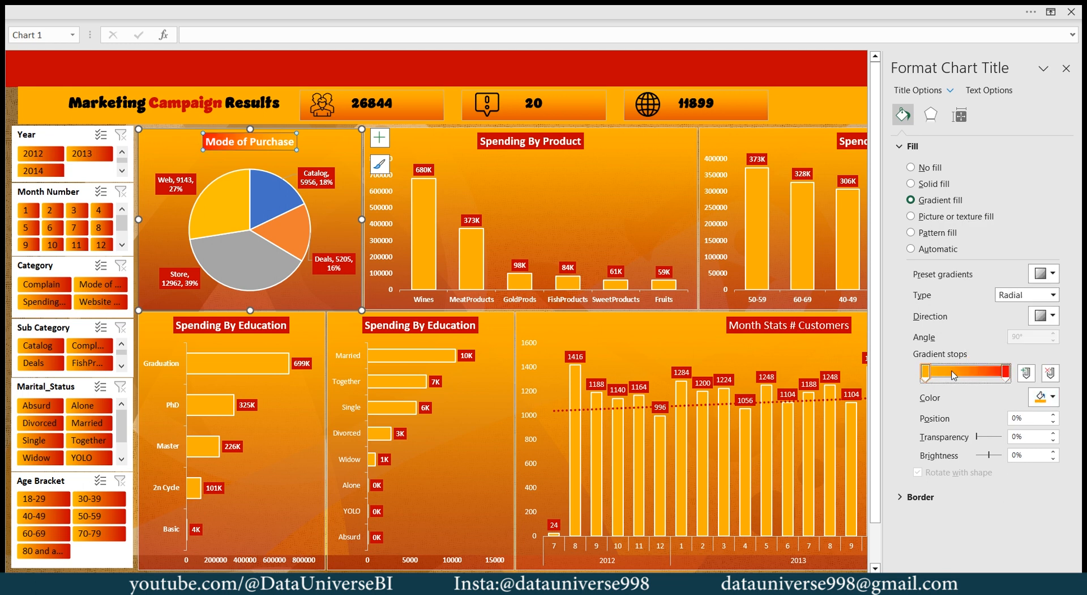
click(1052, 397)
click(984, 227)
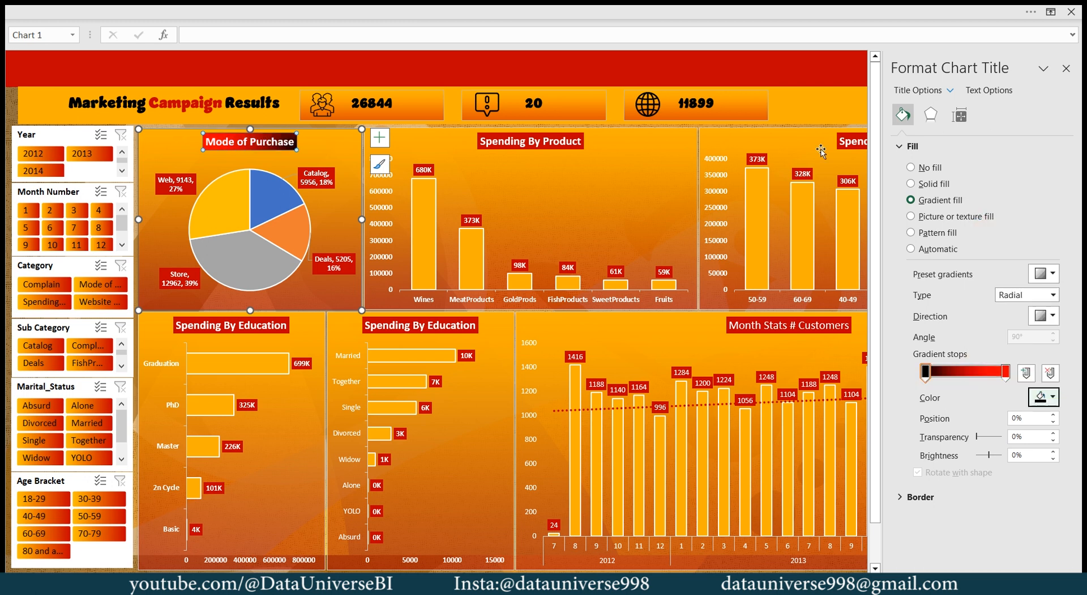
Apply the black-to-red radial gradient fill to the Spending By Product and Spending By Age chart titles
click(554, 145)
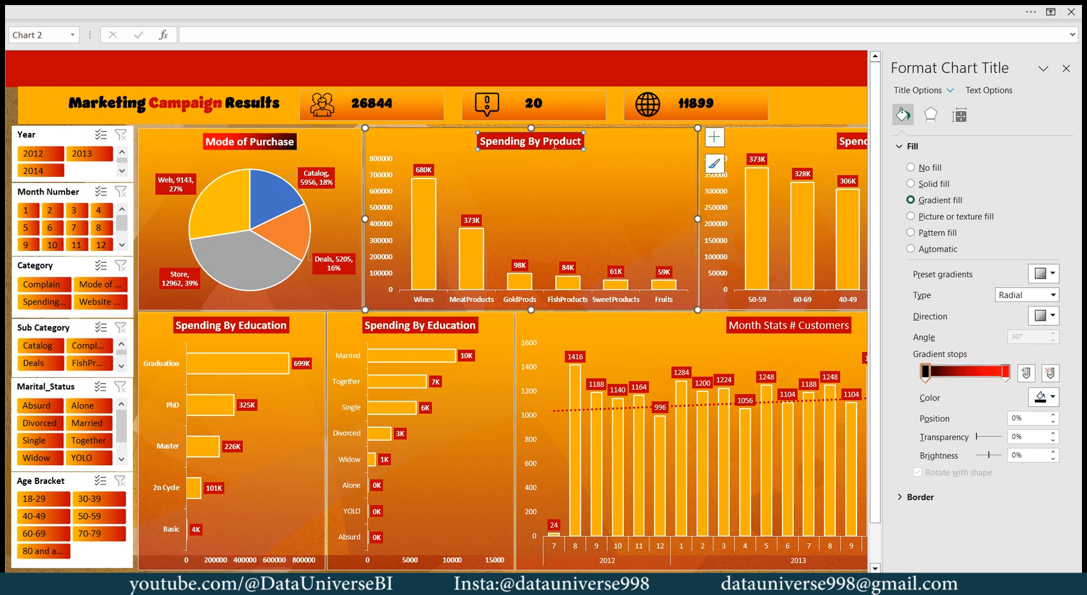
click(915, 200)
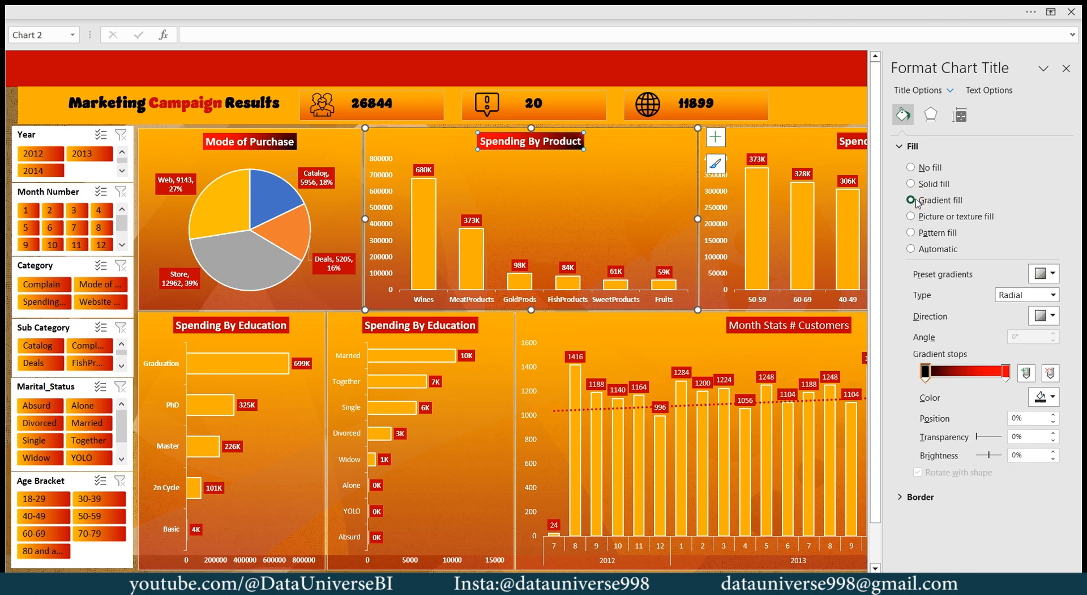
click(851, 142)
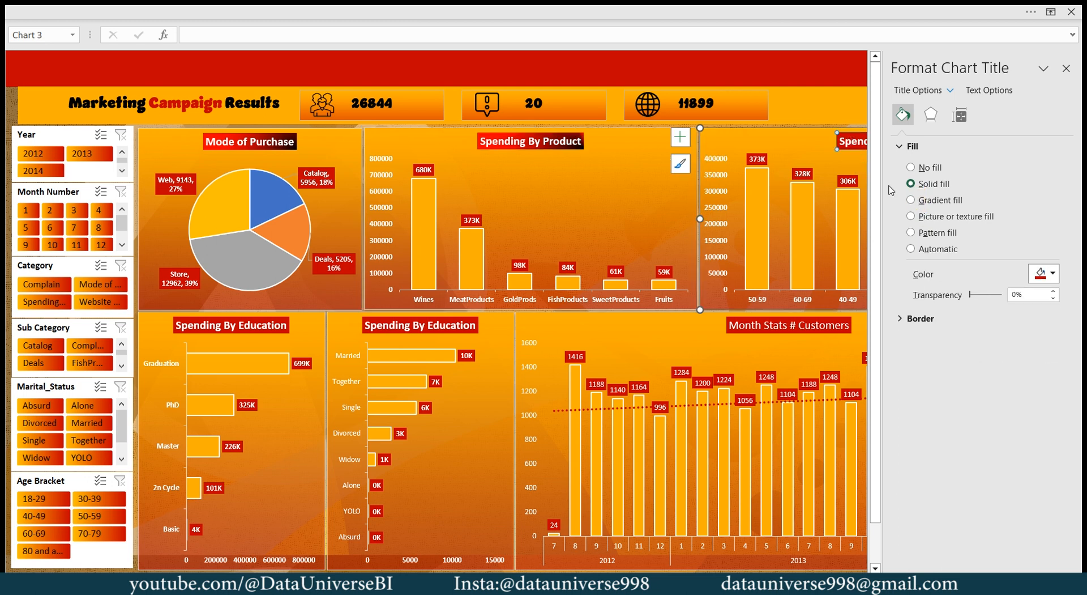
click(912, 200)
Apply the black-to-red radial gradient fill to the titles of the Month Stats chart and both Spending By Education charts
click(791, 327)
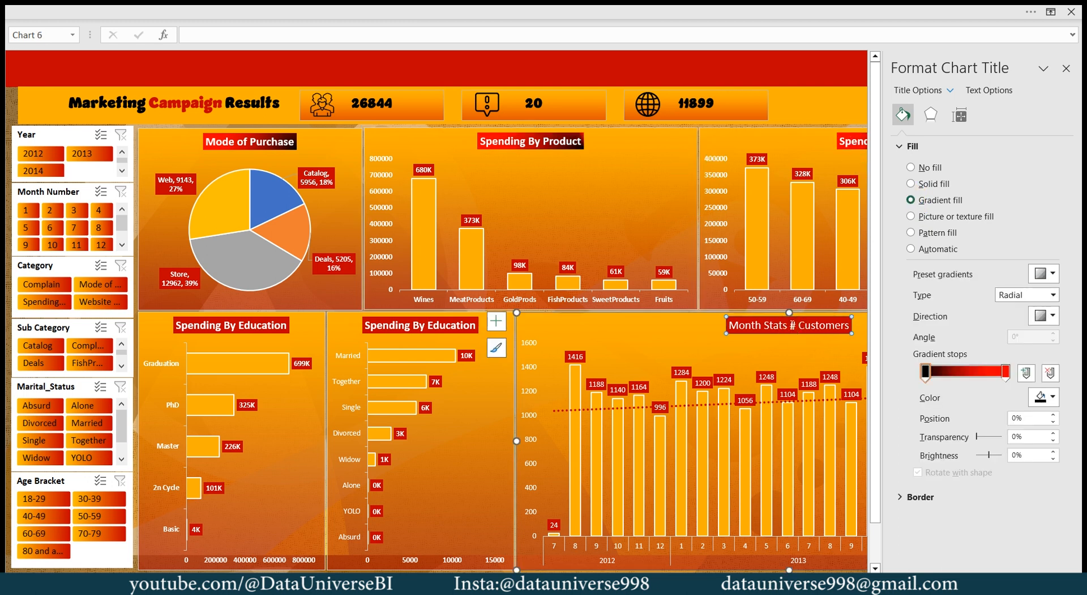
click(912, 200)
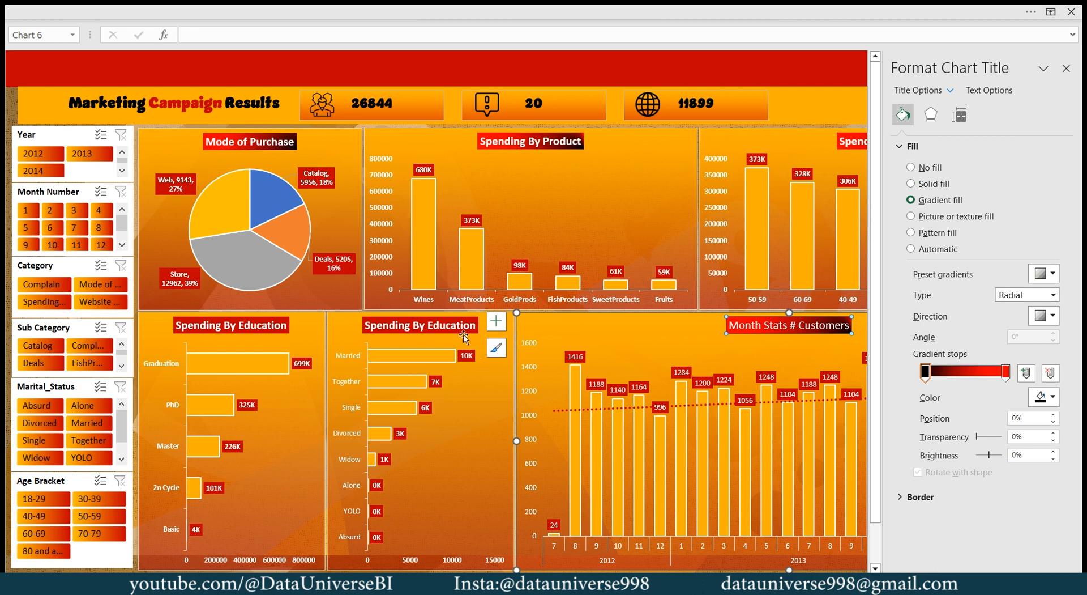
click(464, 336)
click(909, 200)
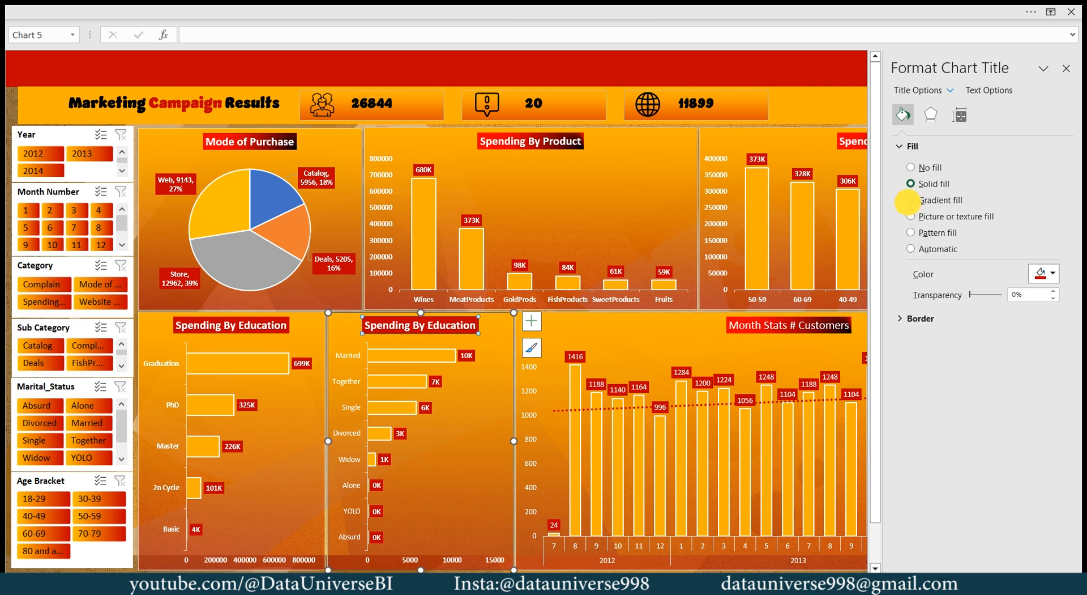
click(270, 326)
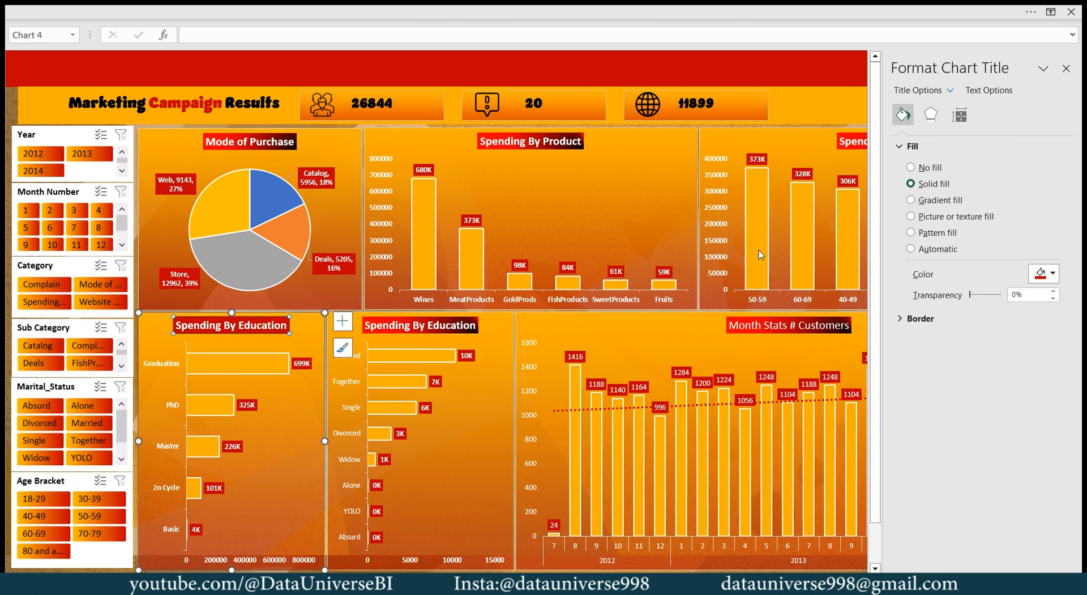
click(909, 200)
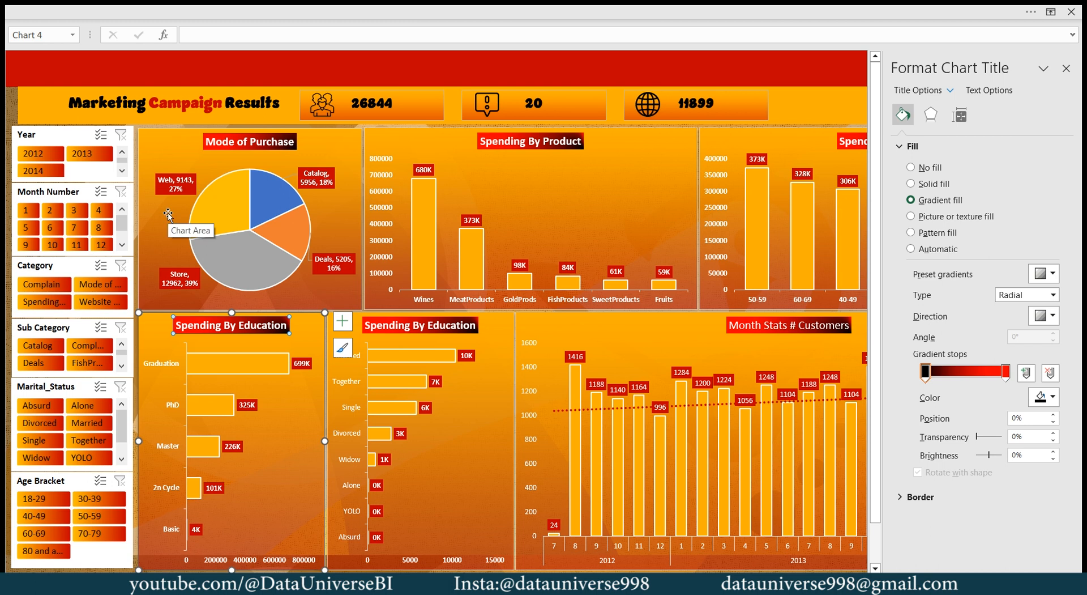
Give the Mode of Purchase data labels a Radial gradient fill with black at 0% and red at 100%
click(174, 181)
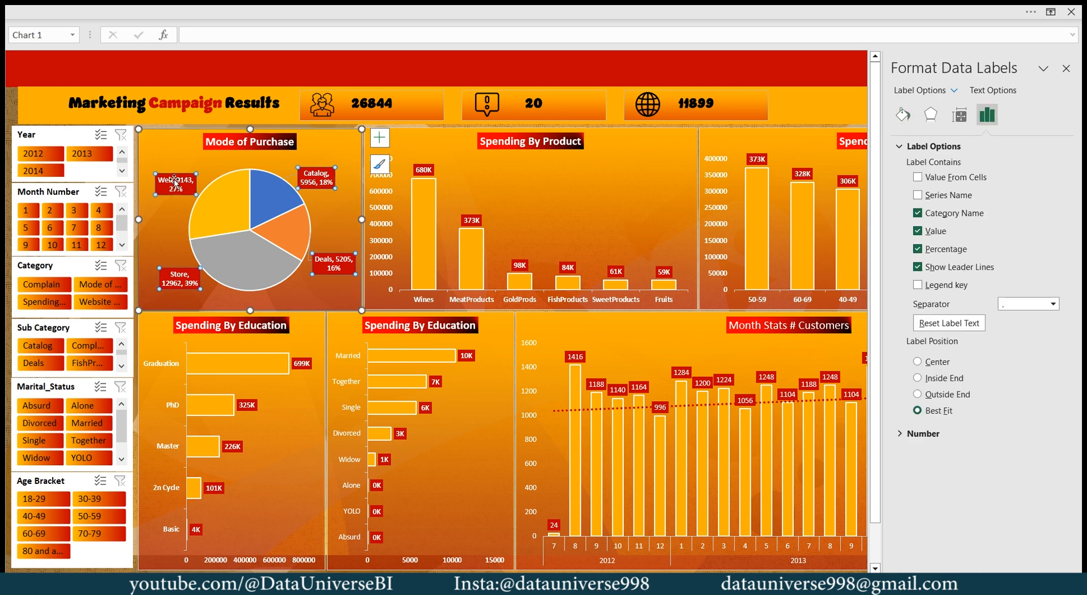
click(903, 115)
click(911, 200)
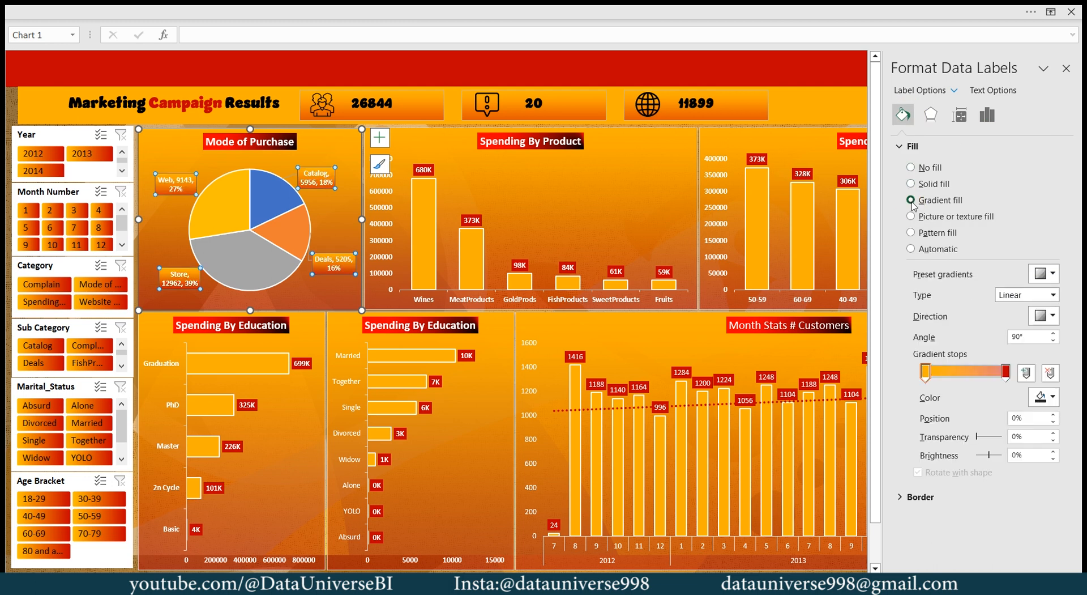
click(925, 371)
click(1055, 397)
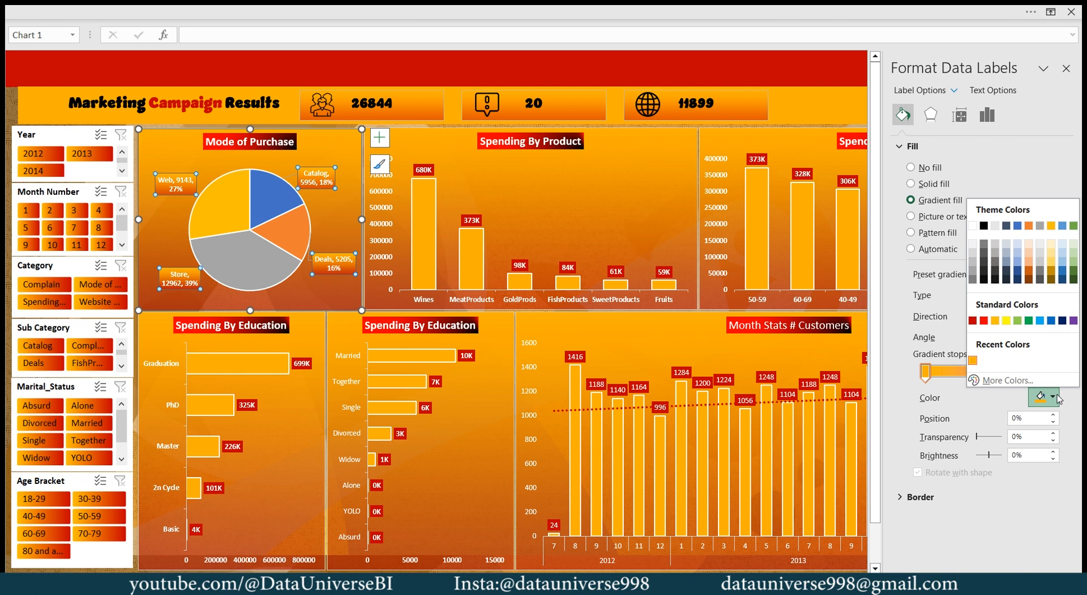
click(984, 226)
click(1006, 372)
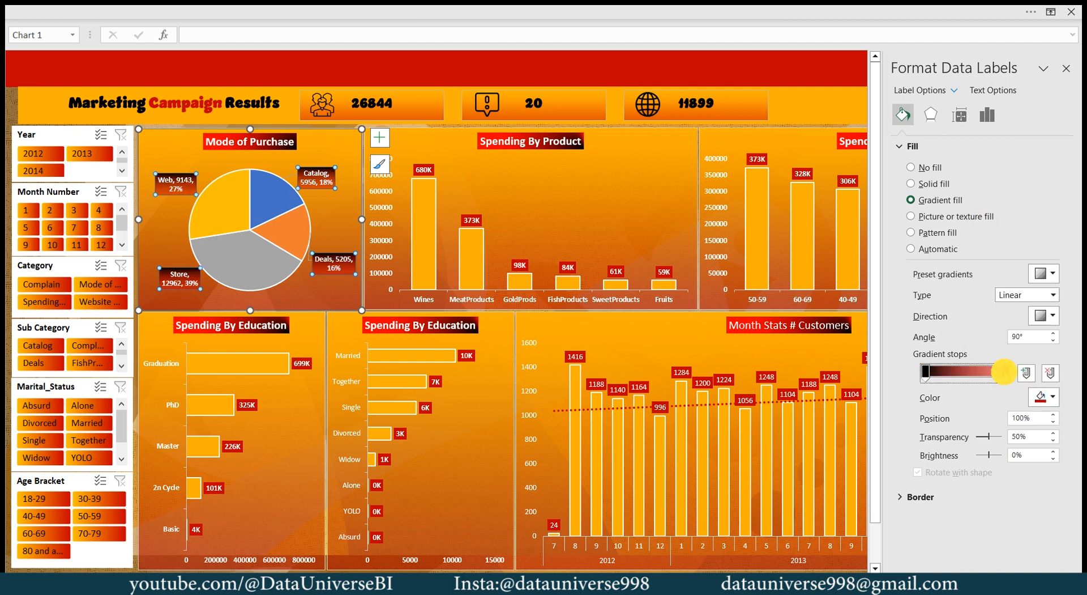
click(1054, 398)
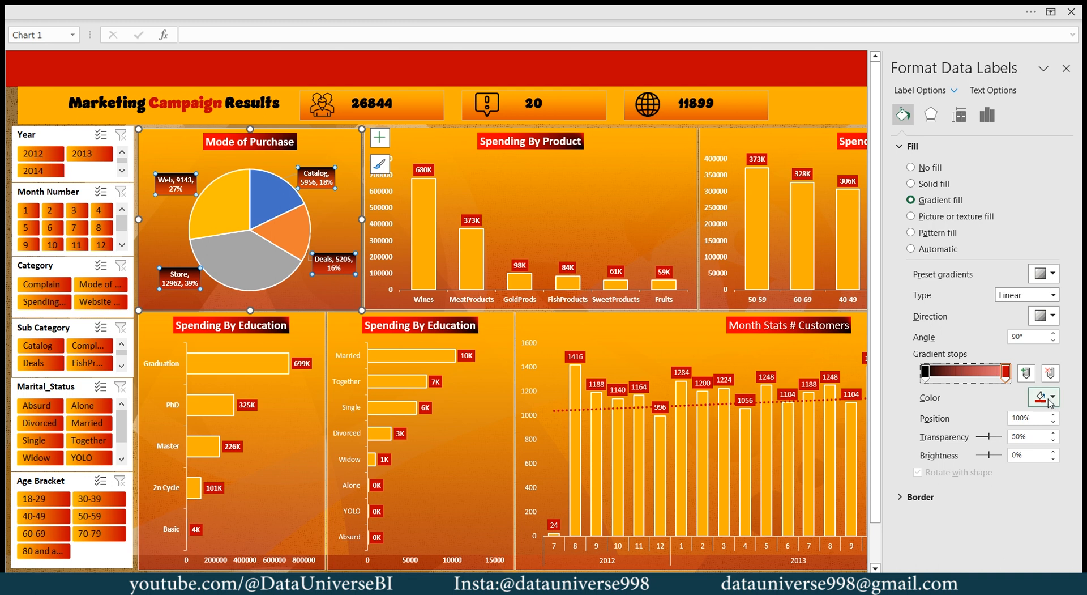
click(984, 321)
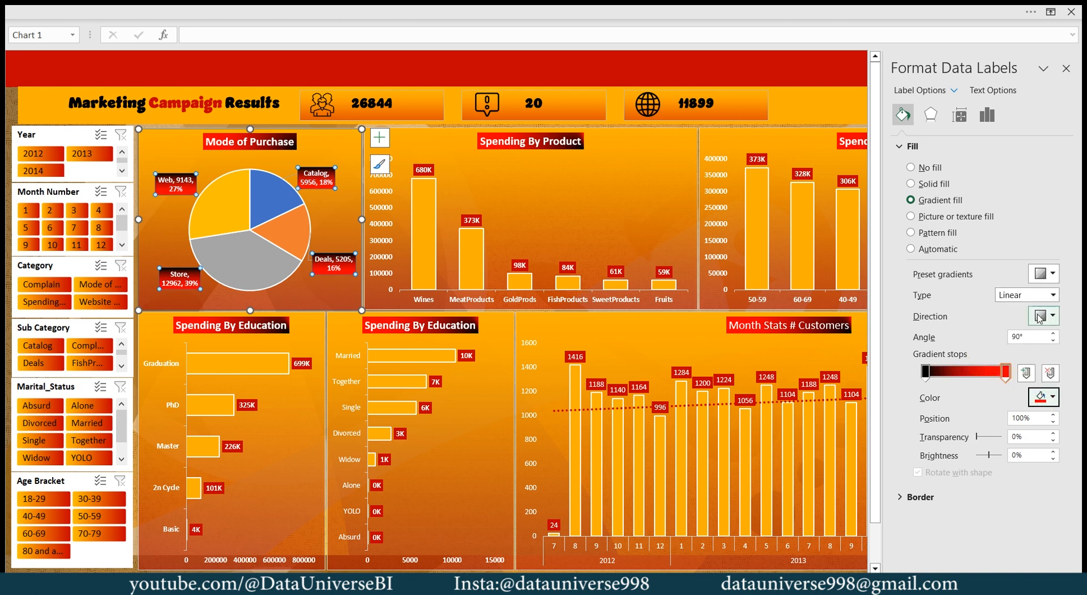
click(1050, 295)
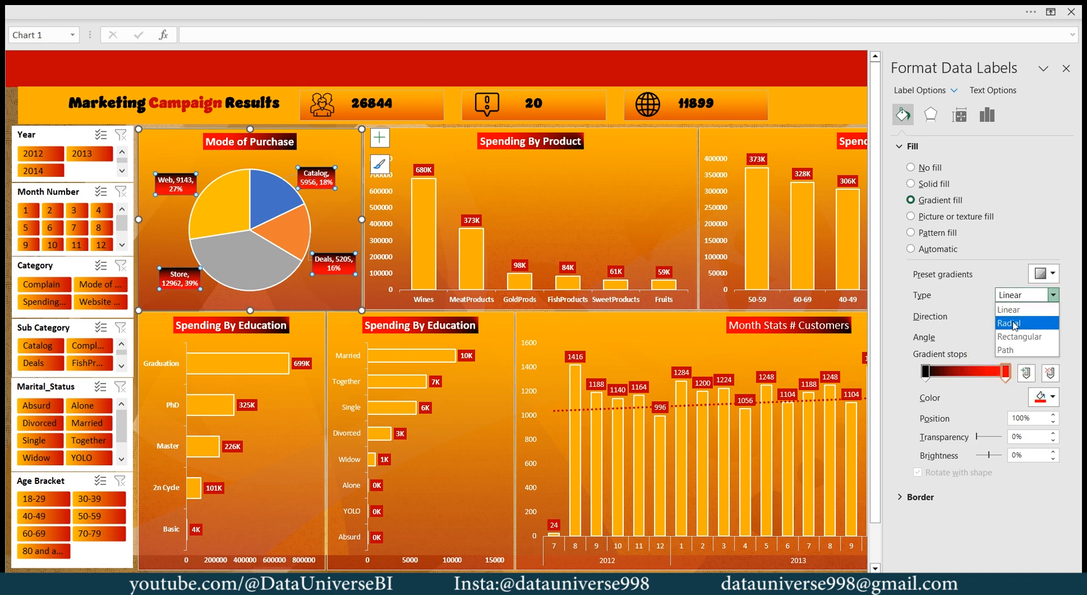
click(1014, 314)
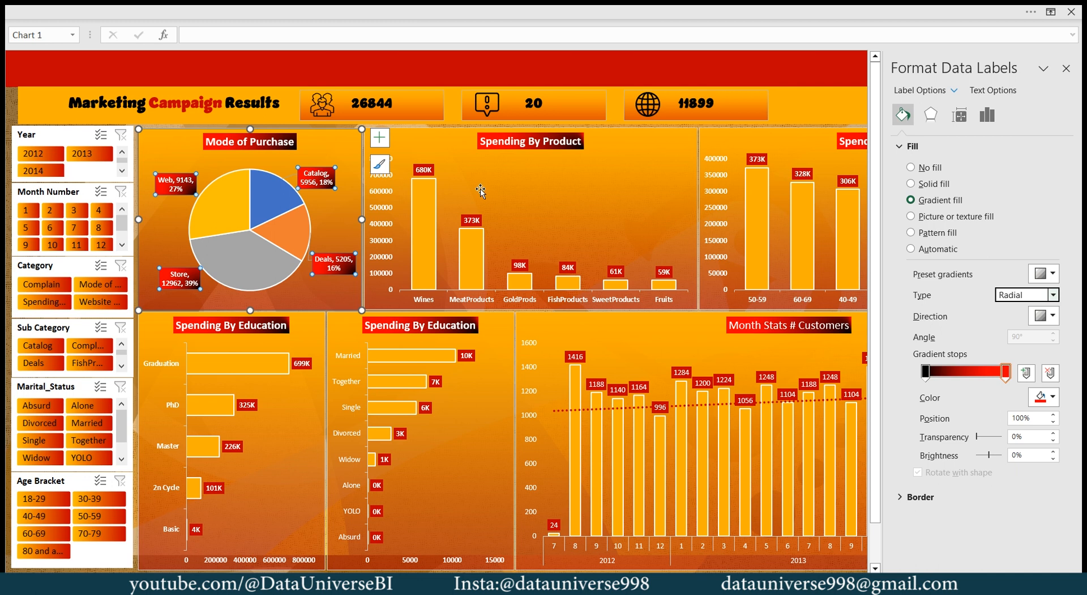
Apply the black-to-red radial gradient fill to the data labels of the Spending By Product and Spending By Age charts
click(421, 170)
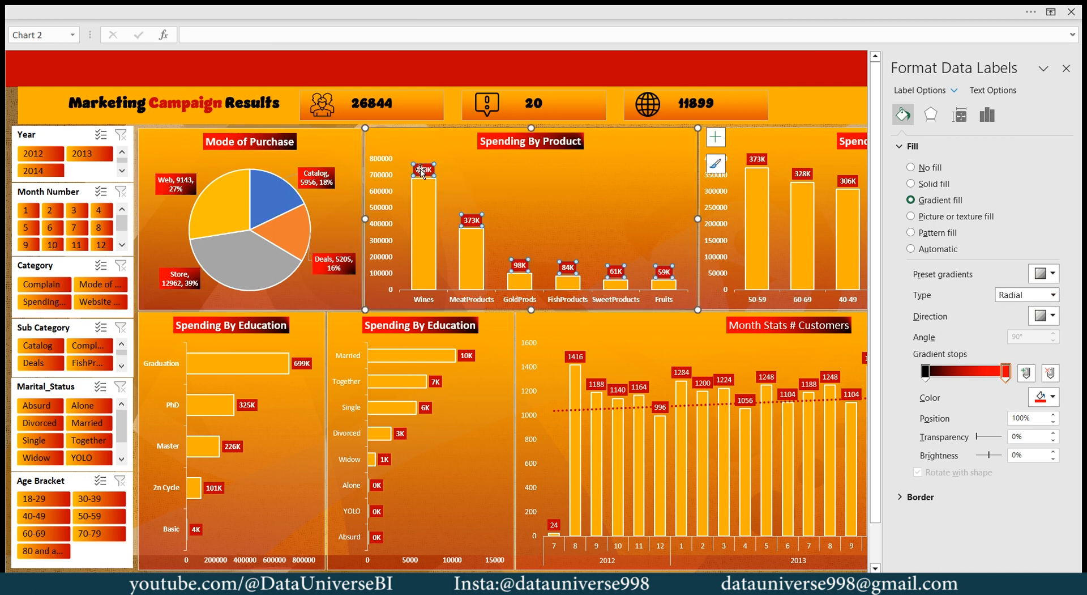
click(987, 115)
click(902, 115)
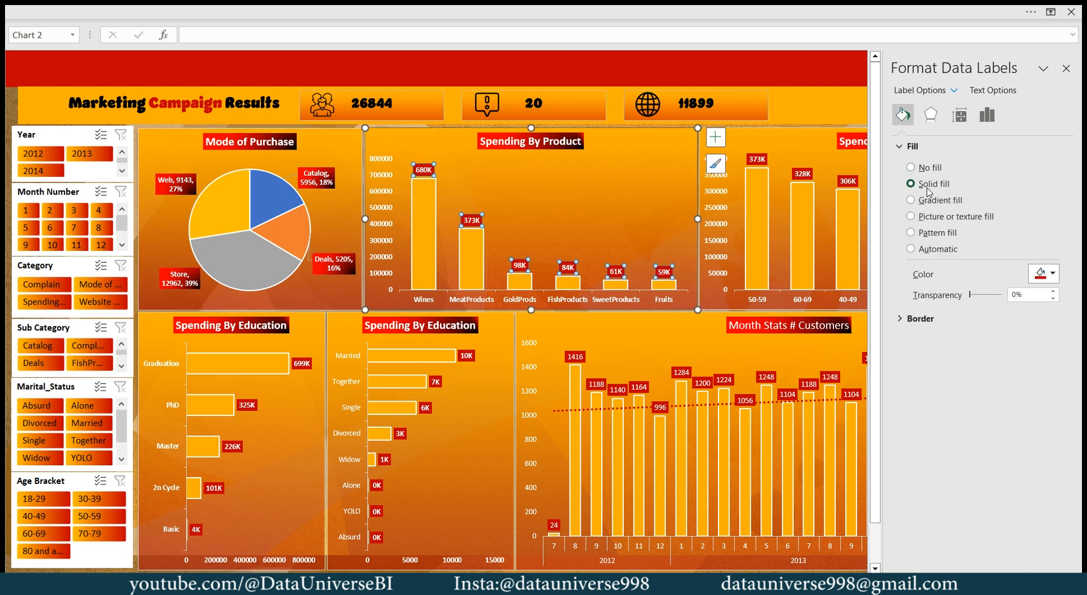
click(925, 201)
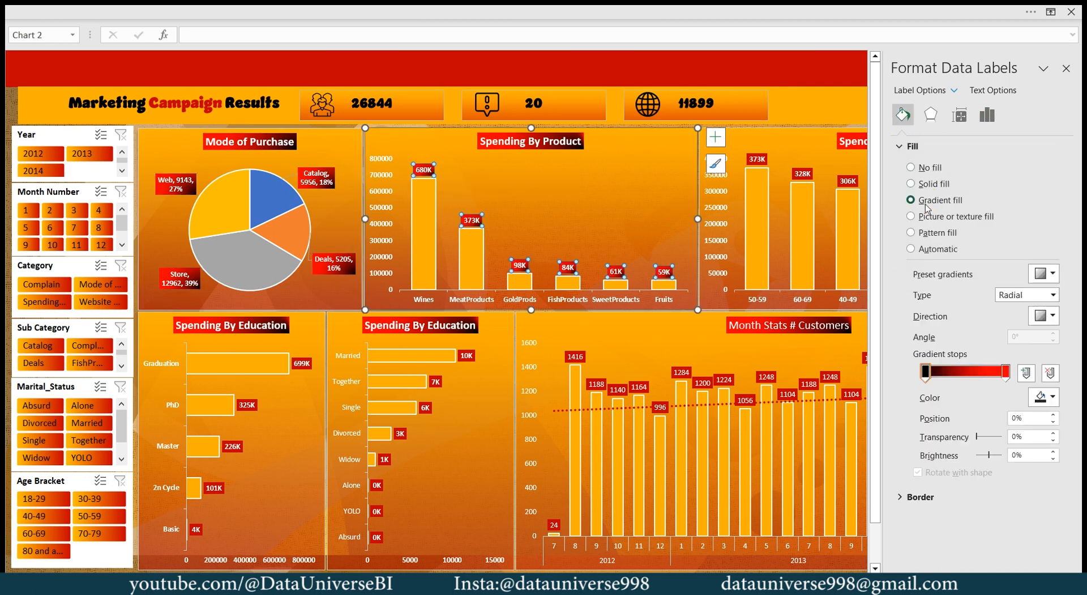
click(805, 164)
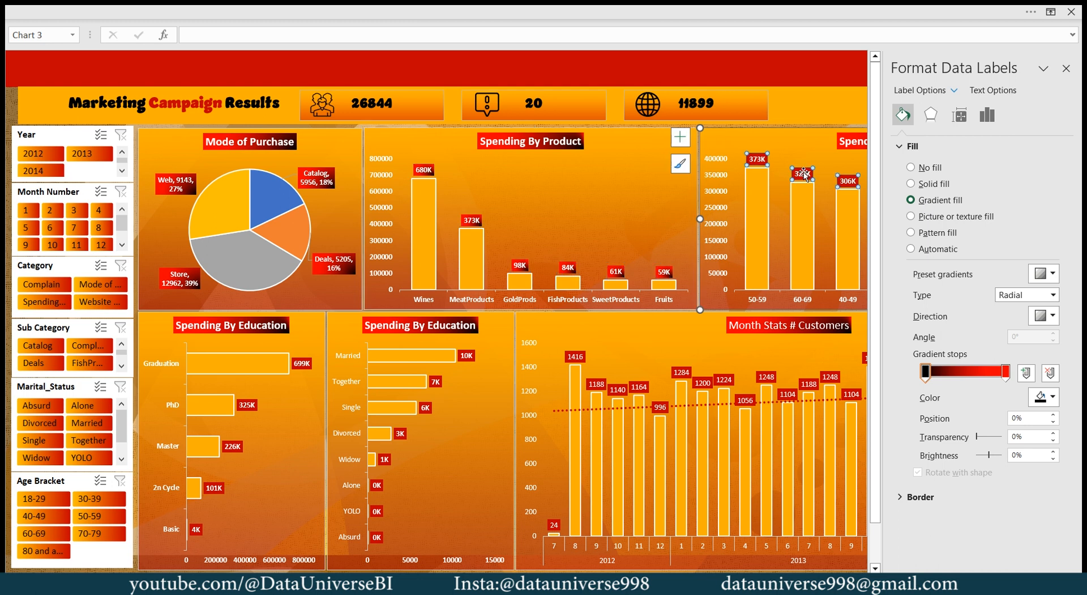
click(902, 115)
click(911, 199)
Apply the black-to-red radial gradient fill to the data labels of both Spending By Education charts
click(300, 363)
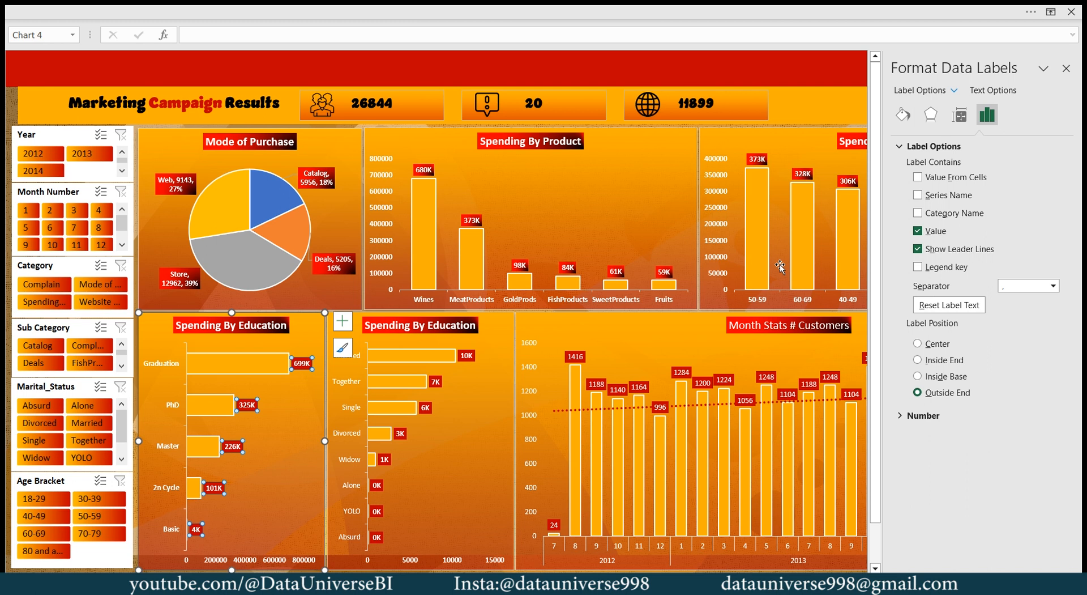
click(903, 115)
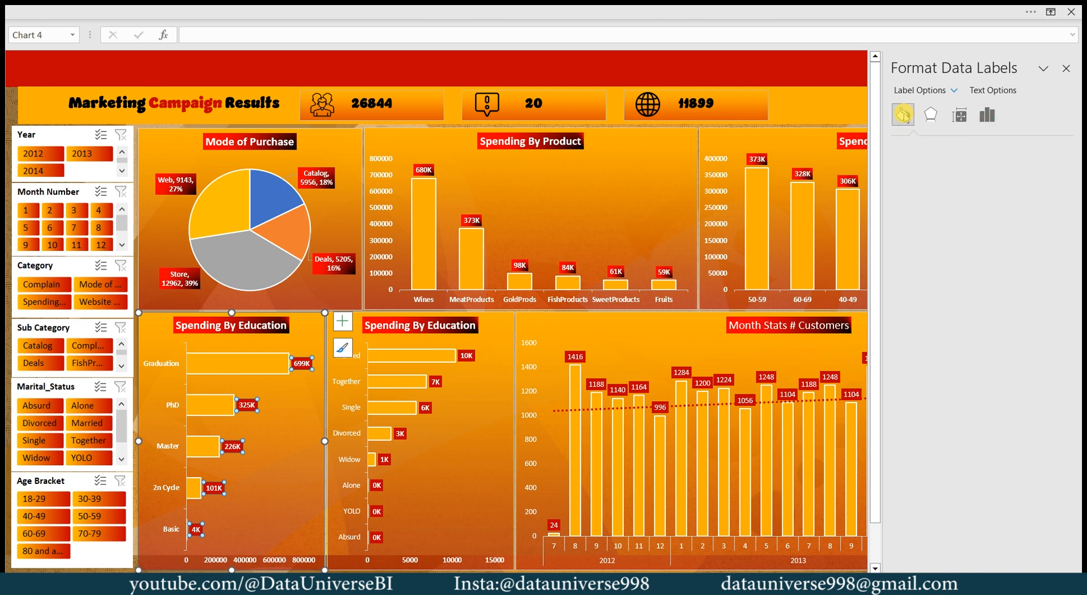
click(920, 201)
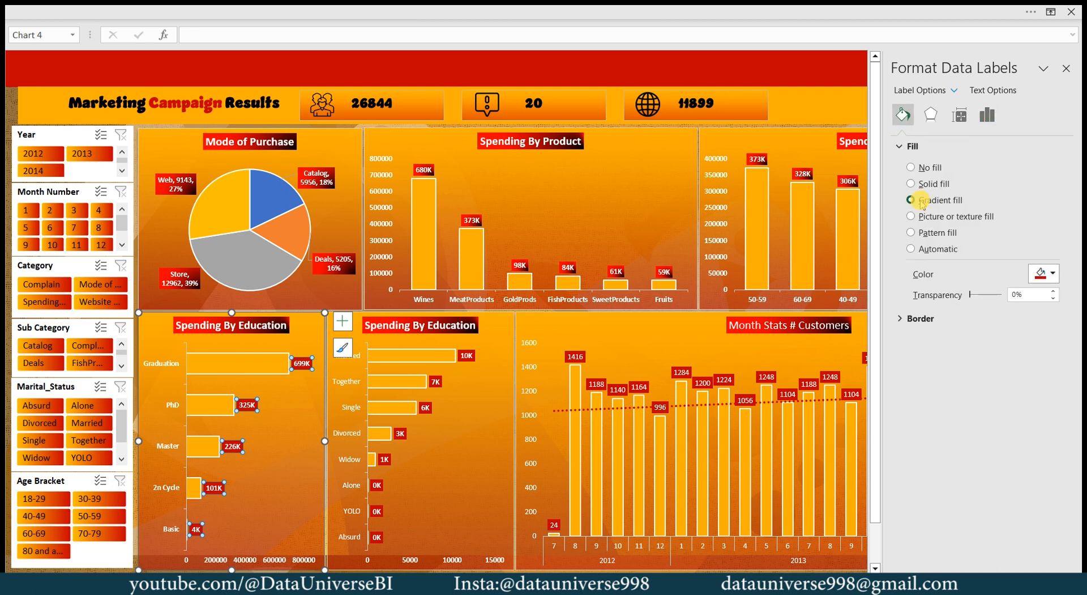
click(466, 355)
click(903, 115)
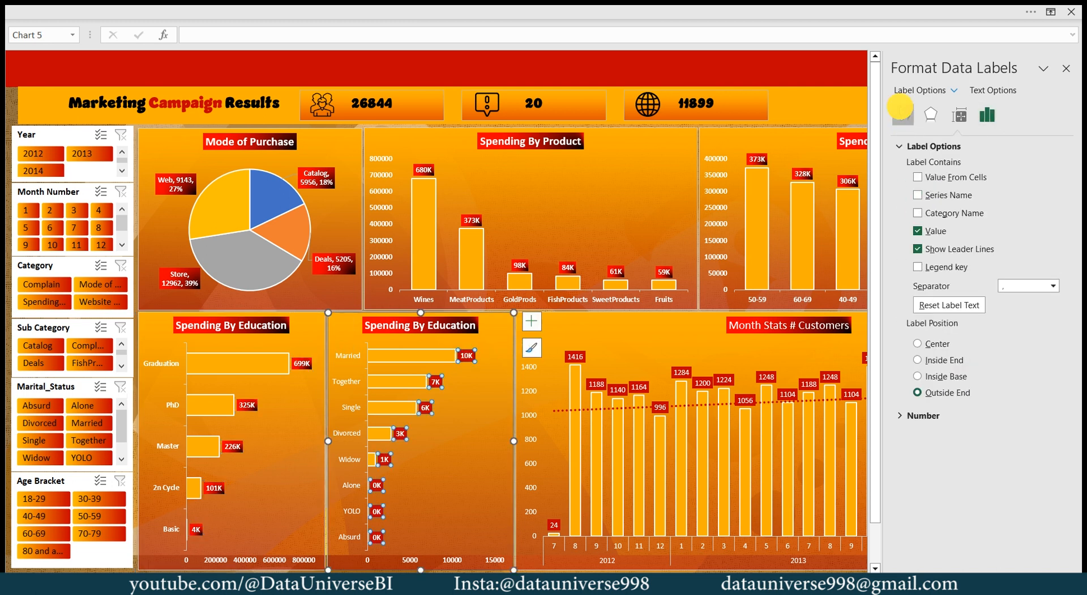
click(918, 200)
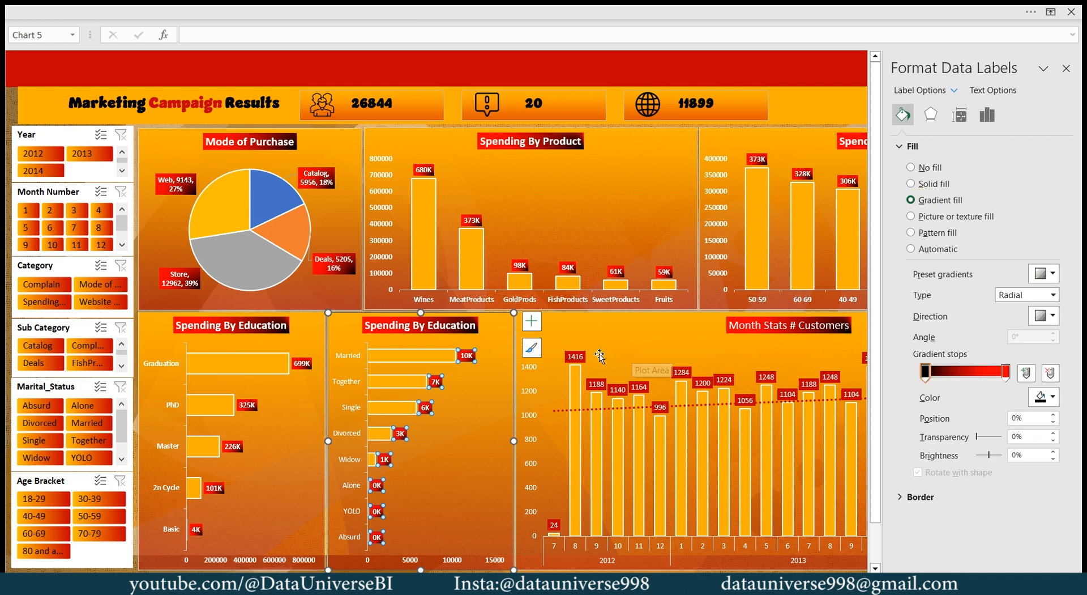
Apply the black-to-red radial gradient fill to the Month Stats data labels and close the formatting pane
click(575, 357)
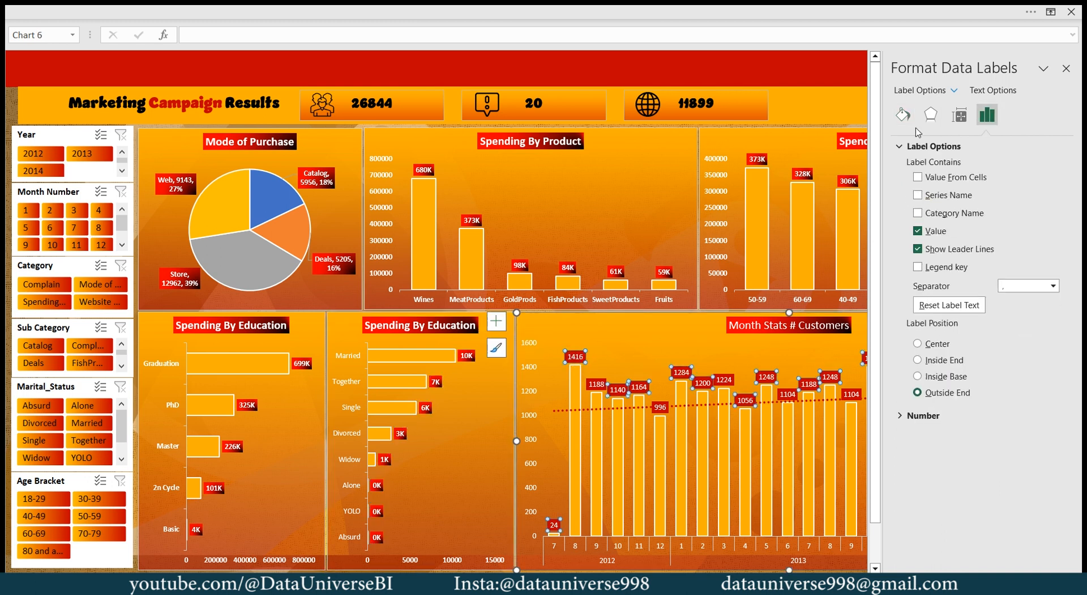
click(903, 115)
click(910, 200)
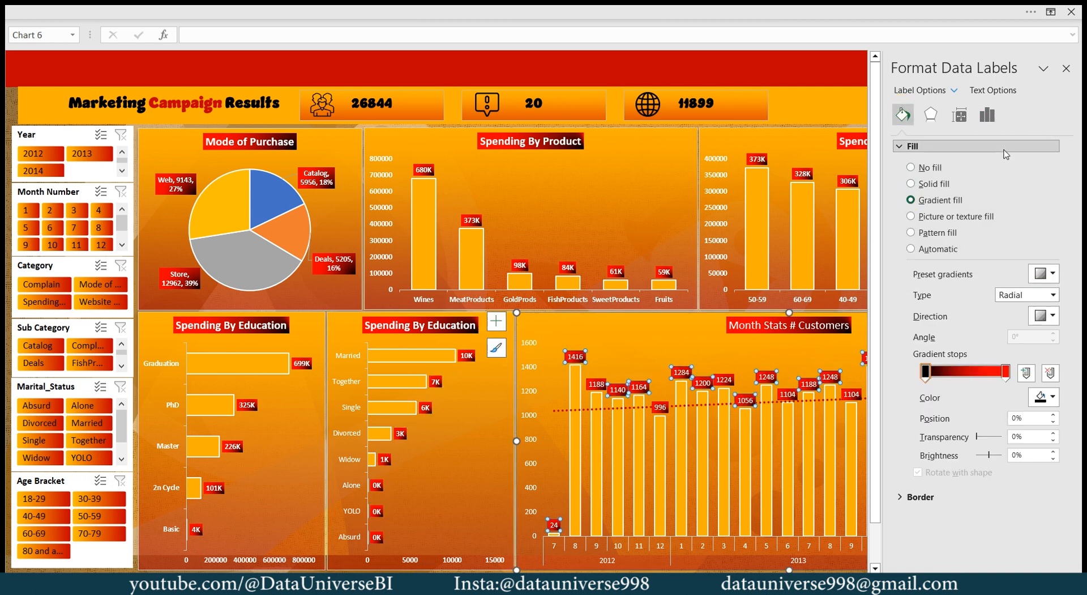
click(1066, 68)
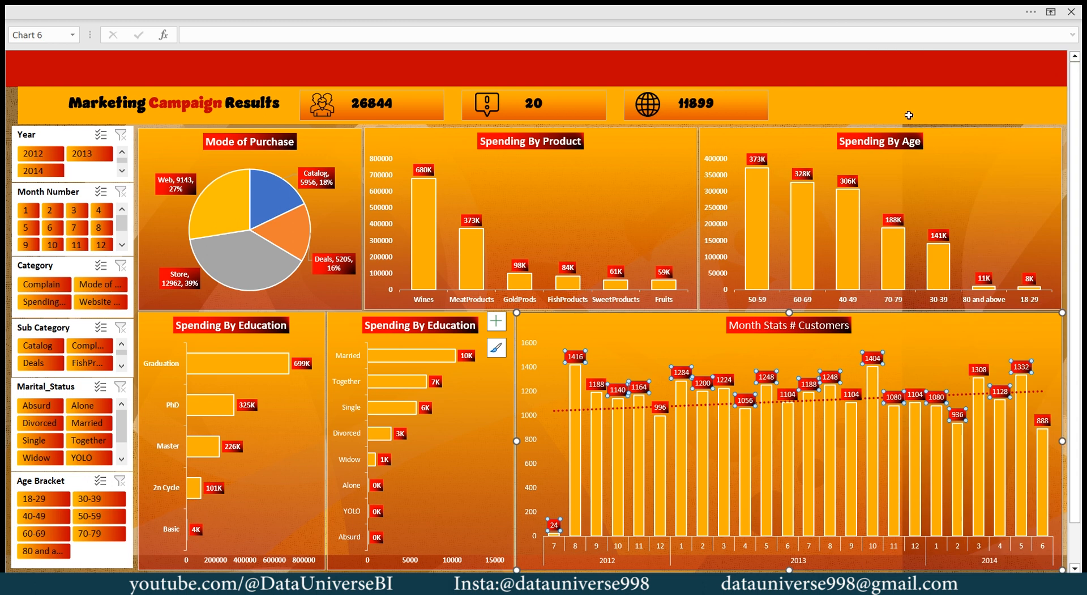
Choose a two-color gradient fill of black and red for the header band cells above the dashboard title
right_click(217, 64)
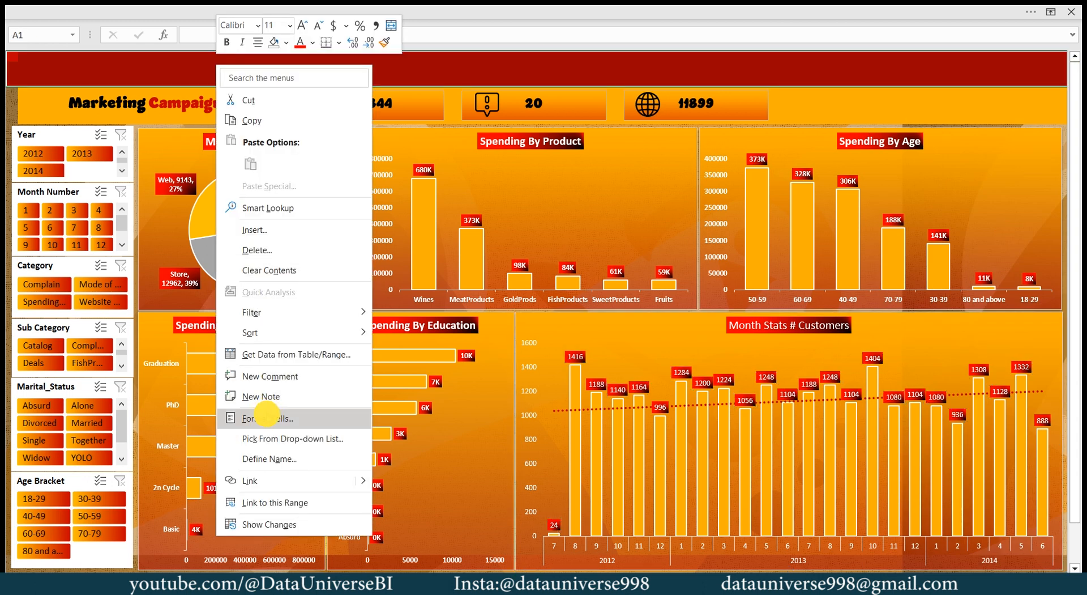
click(267, 416)
click(289, 263)
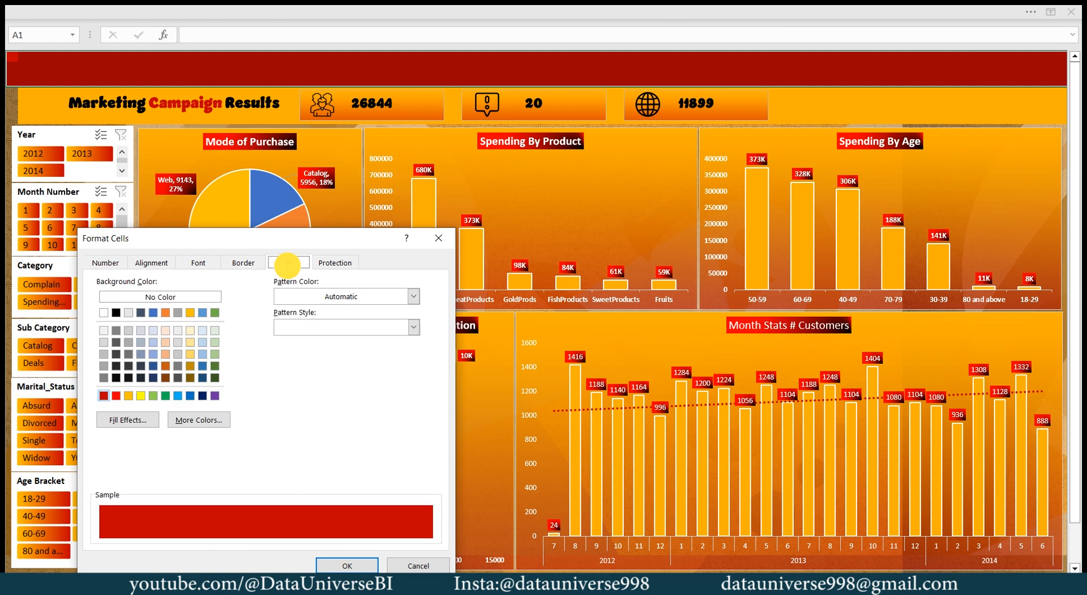
click(120, 419)
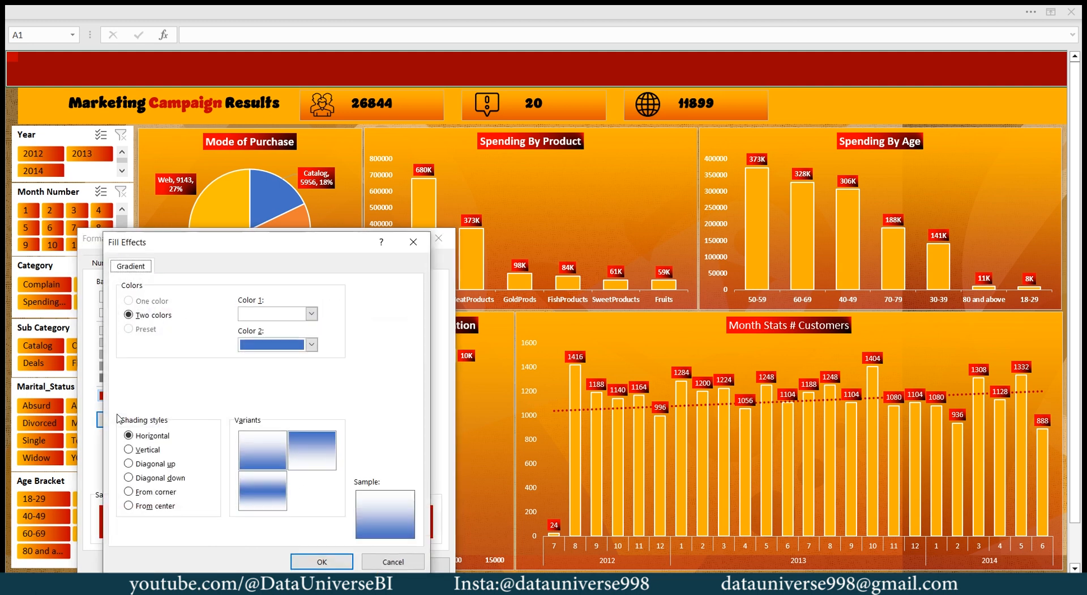
click(311, 313)
click(256, 349)
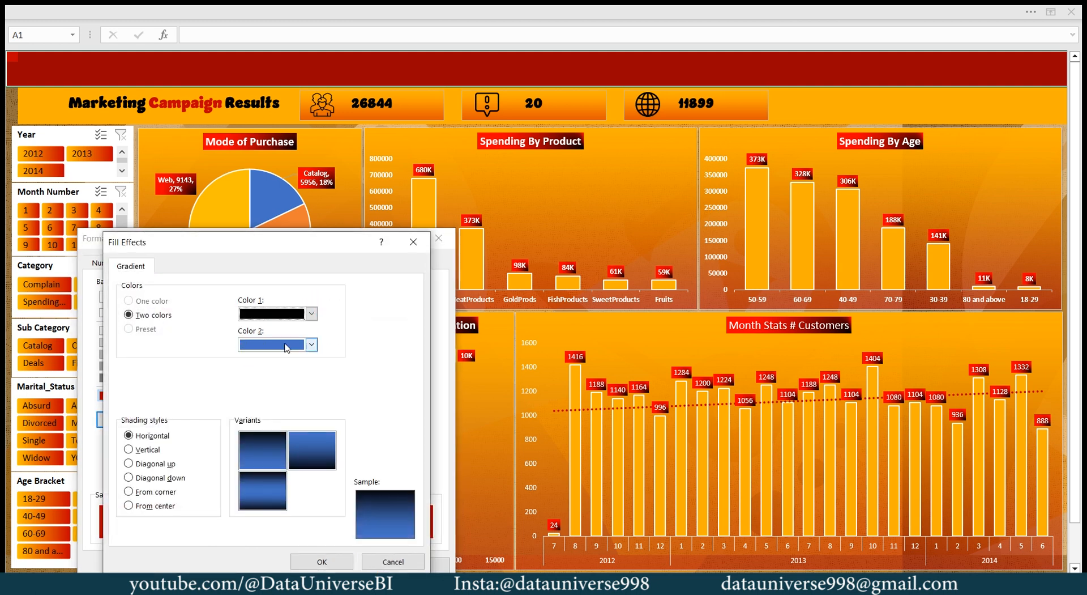
click(311, 345)
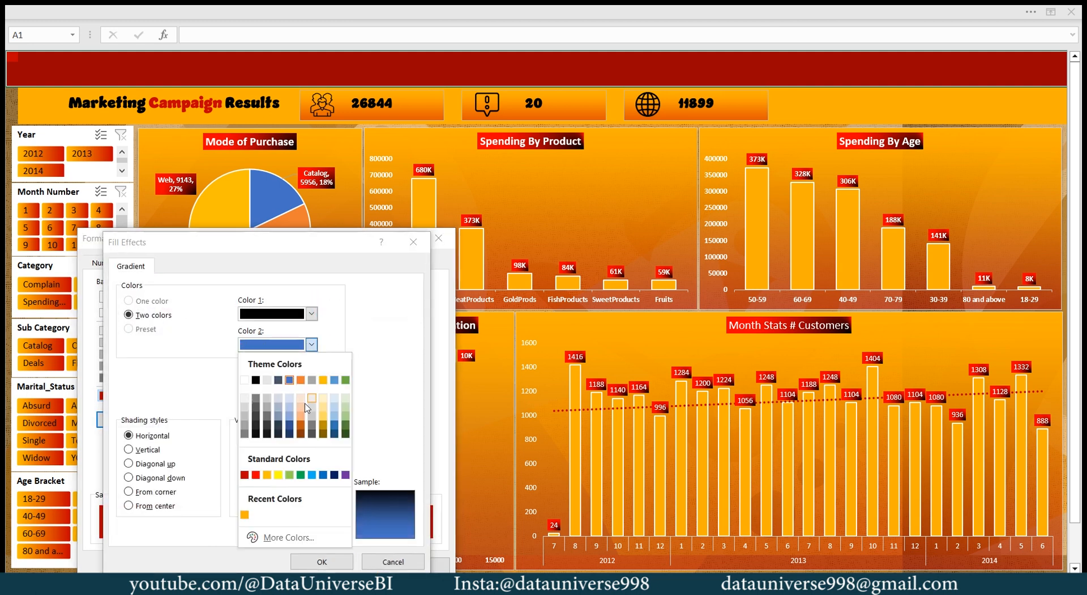
click(256, 474)
Use Vertical shading with the variant running from red to black, and apply the gradient to the header band
click(129, 449)
click(310, 450)
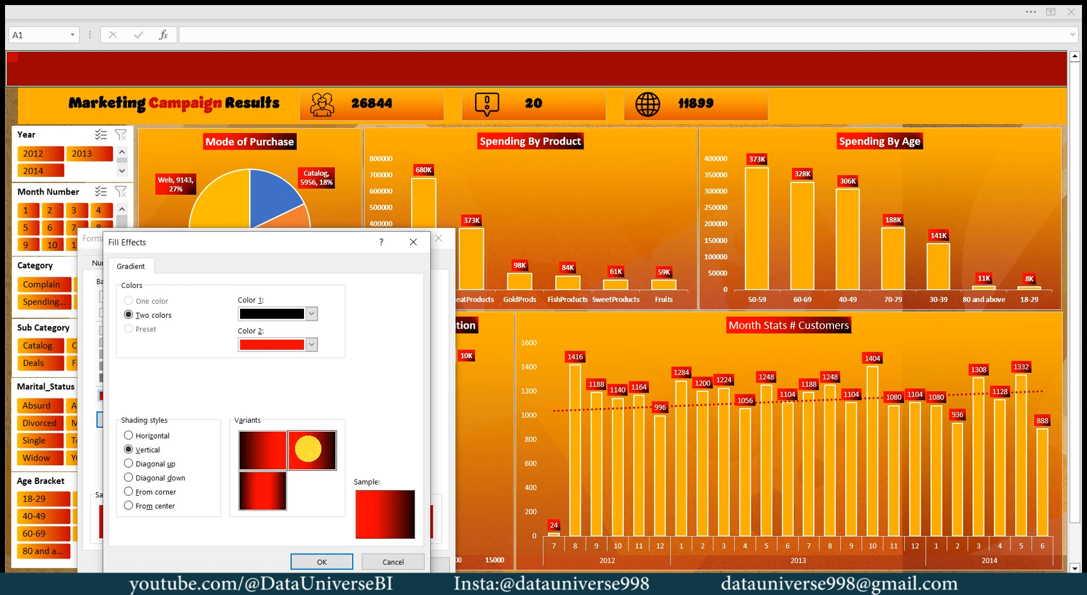
click(328, 565)
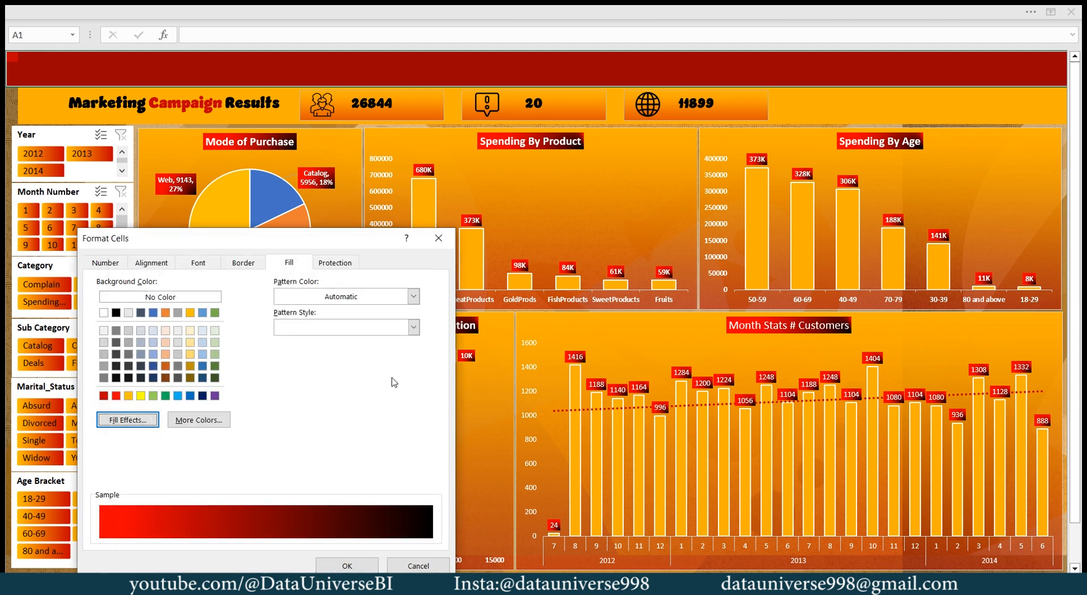
click(347, 565)
click(821, 117)
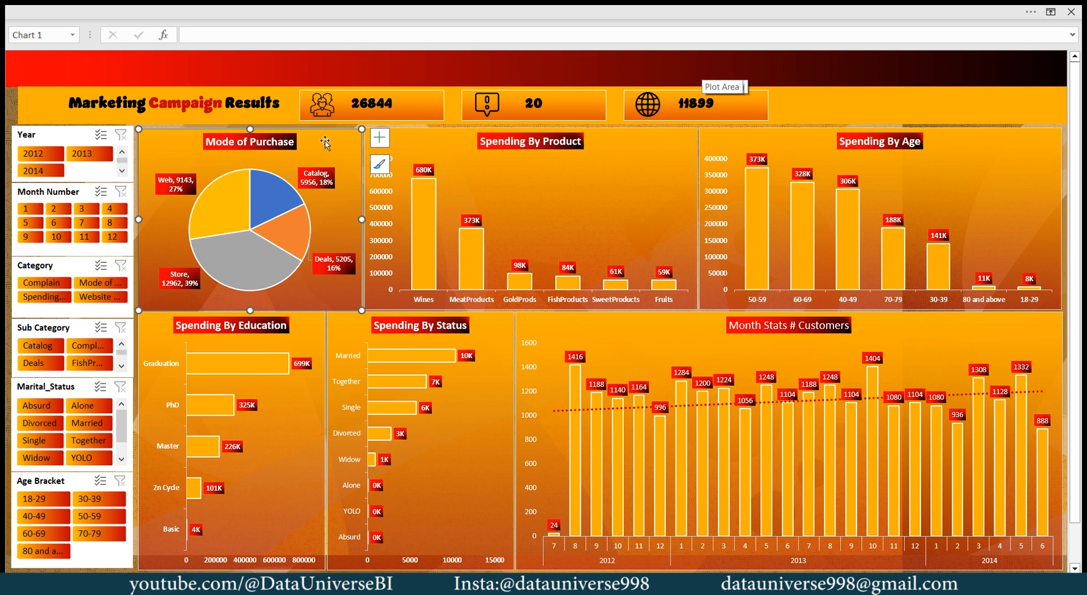
Set the first gradient stop's transparency to 75% in the chart areas of Mode of Purchase and Spending By Product
double_click(326, 143)
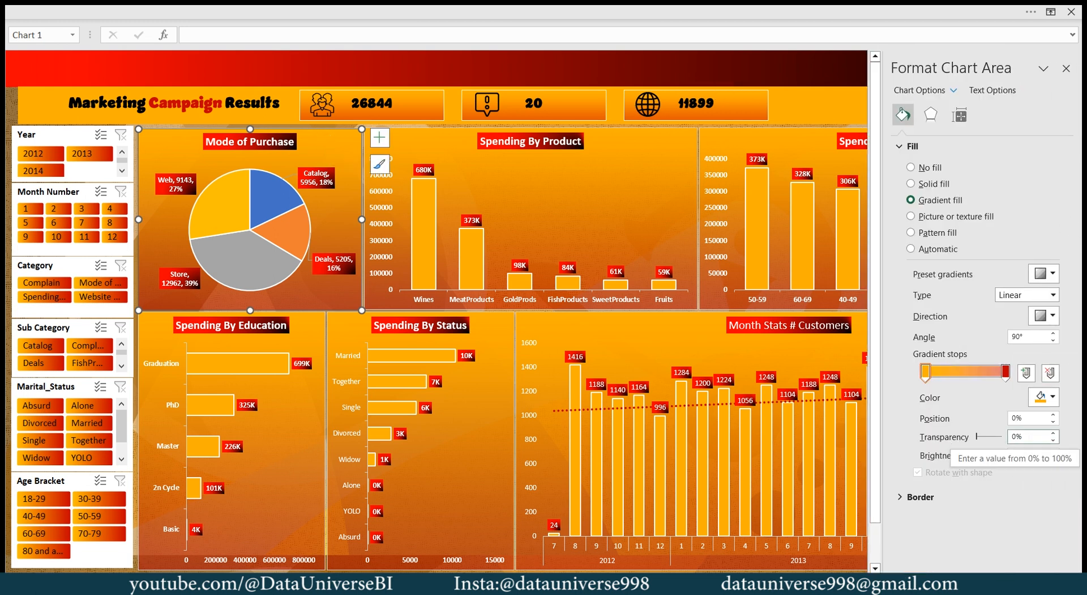
click(998, 439)
text(75)
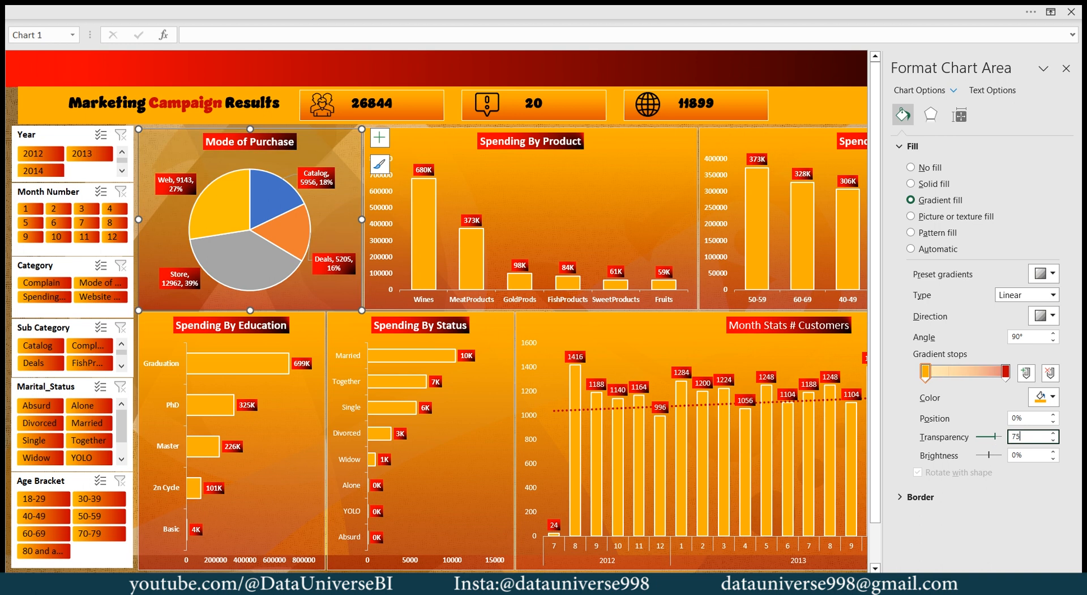
click(682, 165)
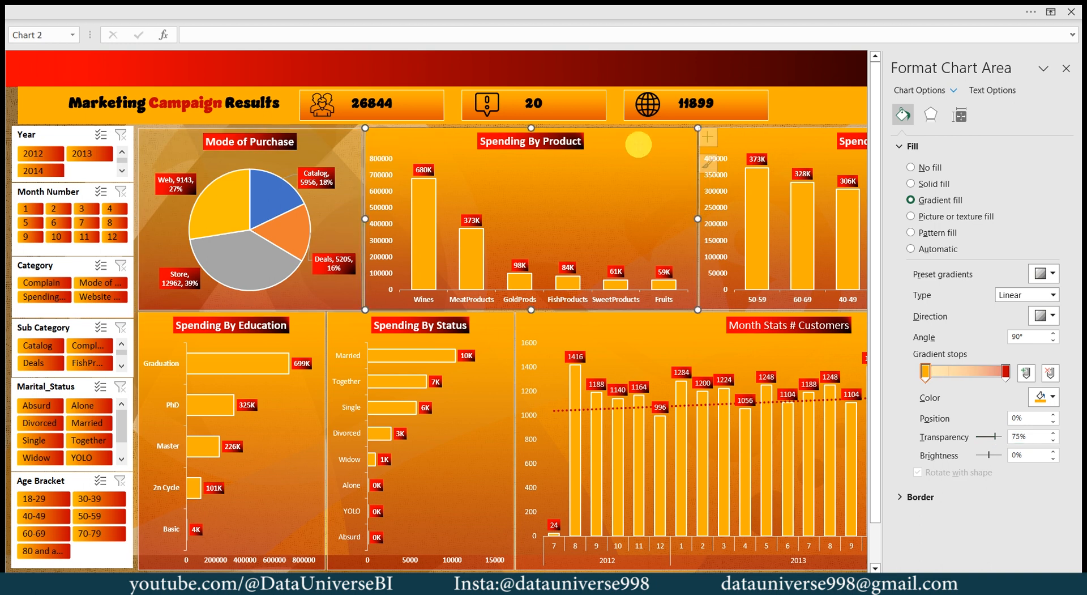
click(988, 432)
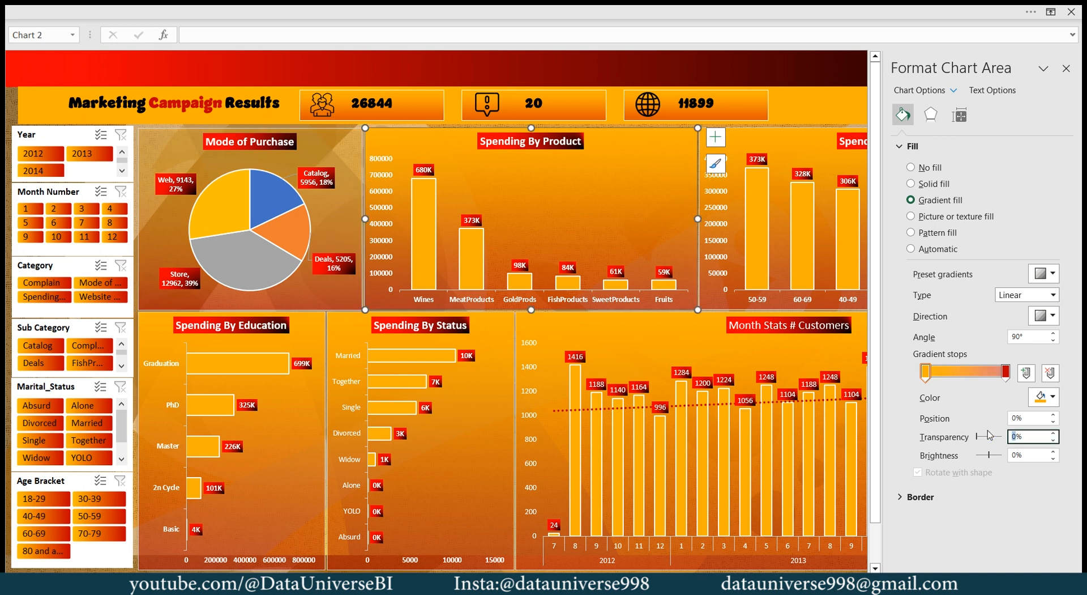
text(75)
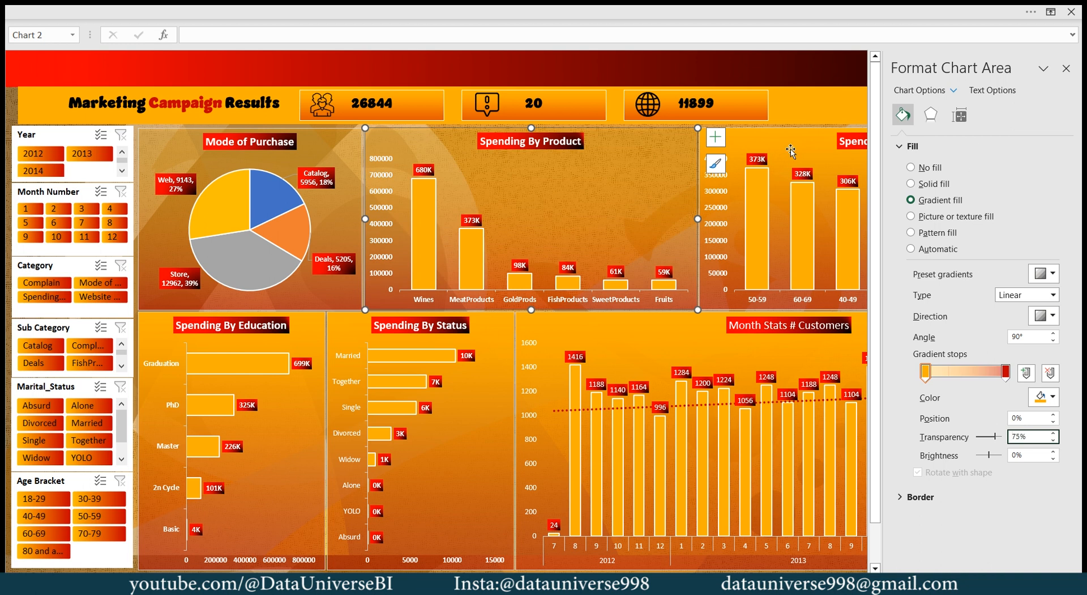
Set the first gradient stop's transparency to 75% in the chart areas of Spending By Age and Spending By Education
click(759, 148)
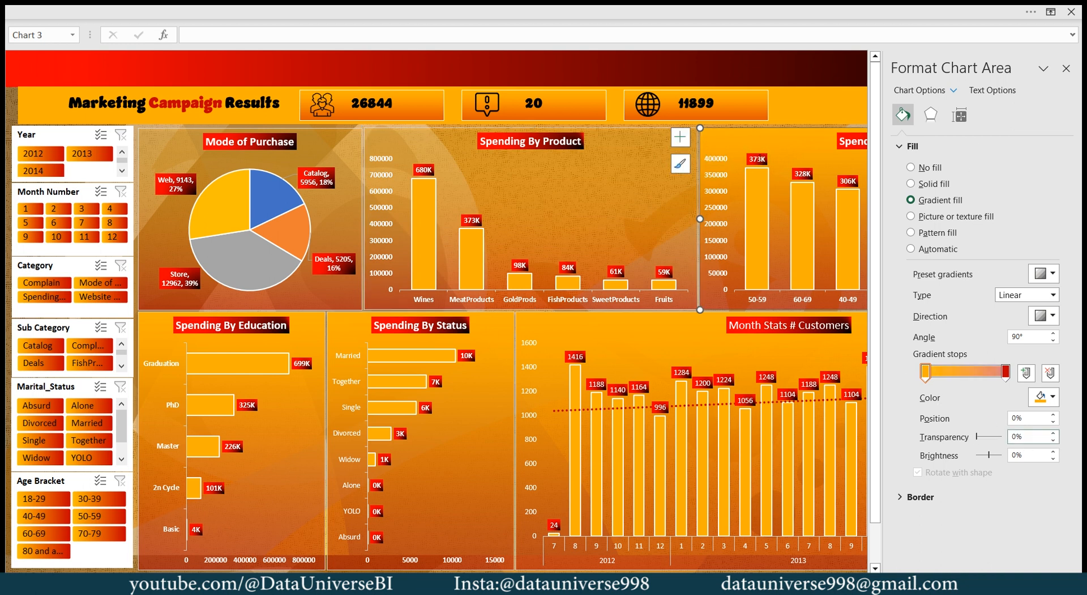
click(985, 434)
text(75)
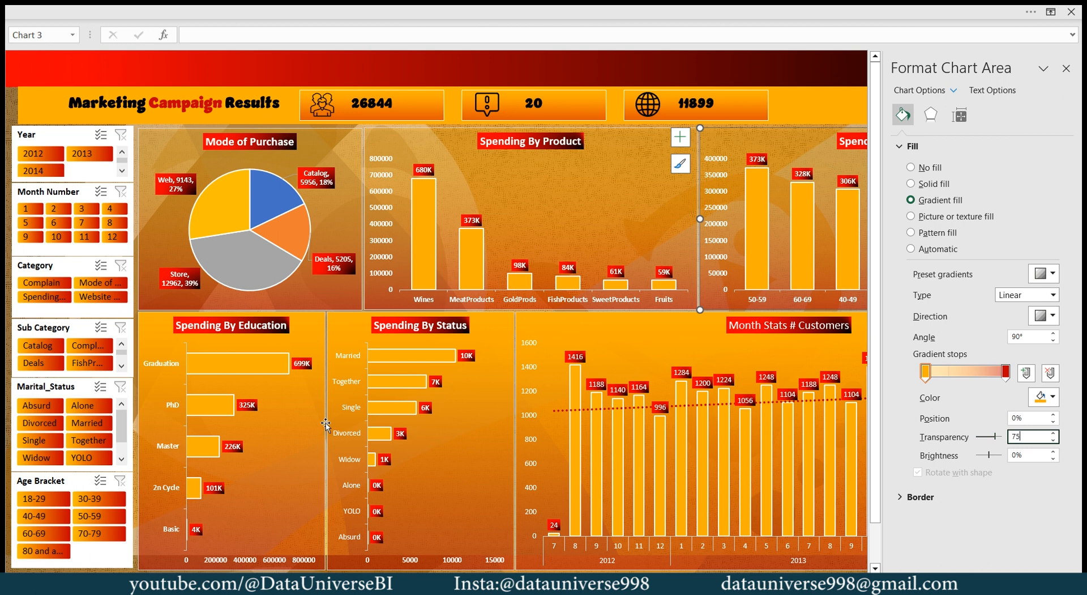
click(325, 424)
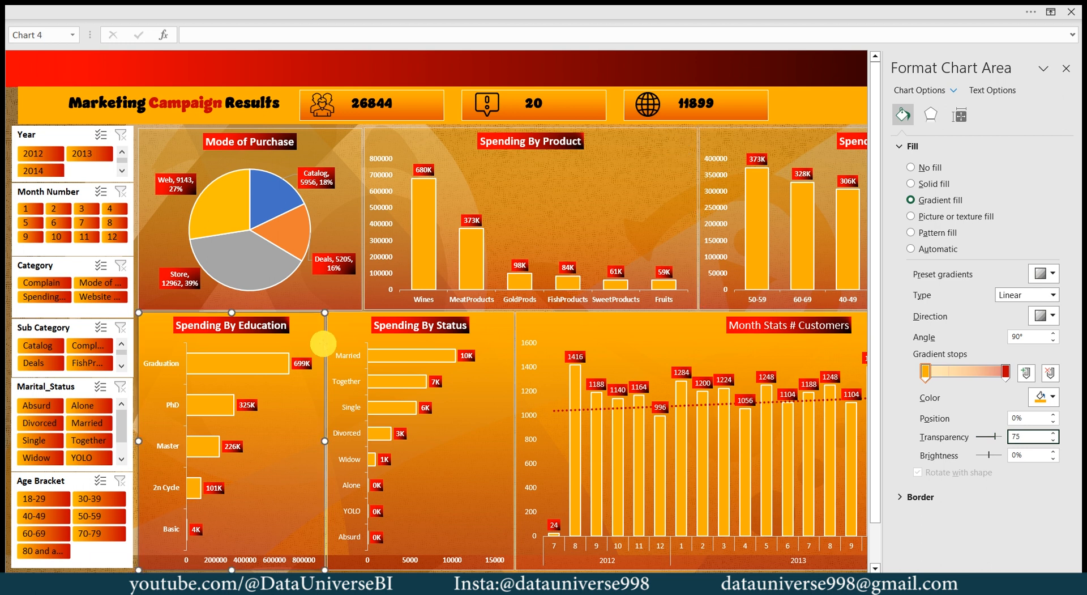
click(991, 436)
click(1026, 437)
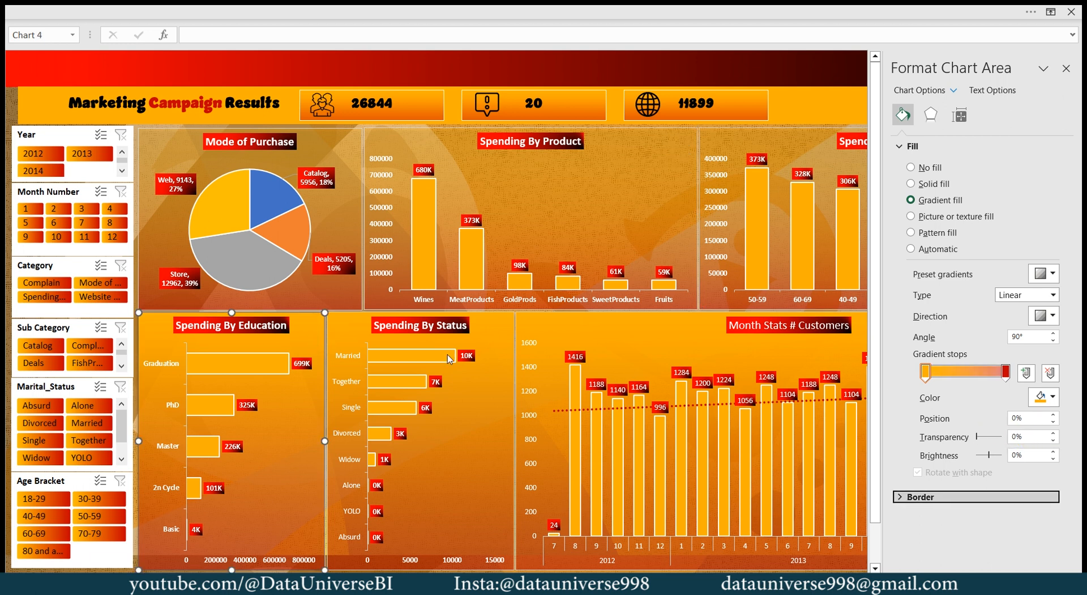
click(1035, 437)
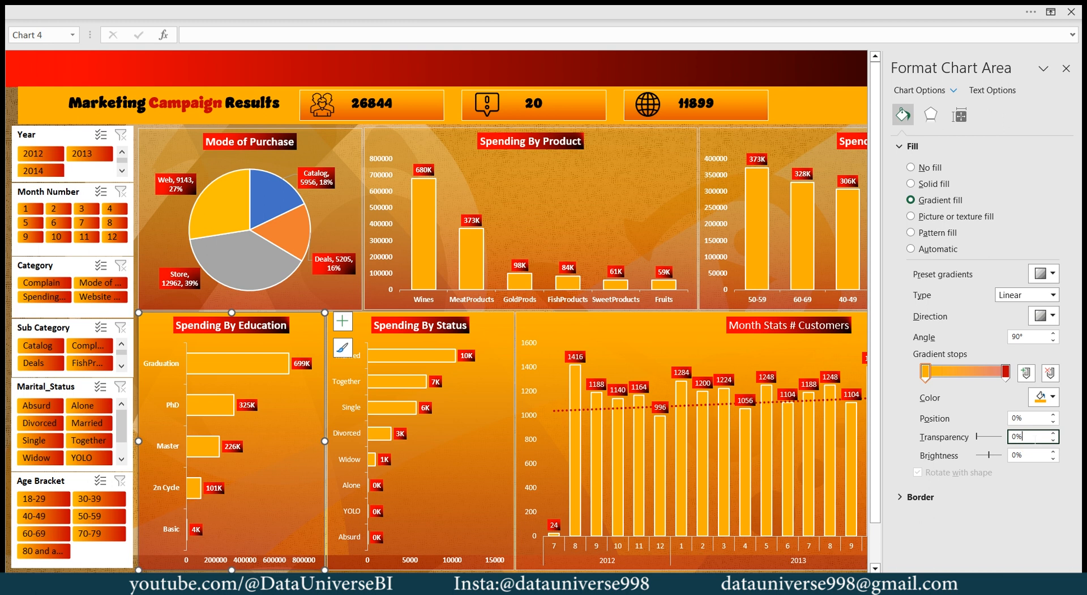
text(75)
Set the first gradient stop's transparency to 75% in the chart areas of Spending By Status and Month Stats # Customers
click(492, 318)
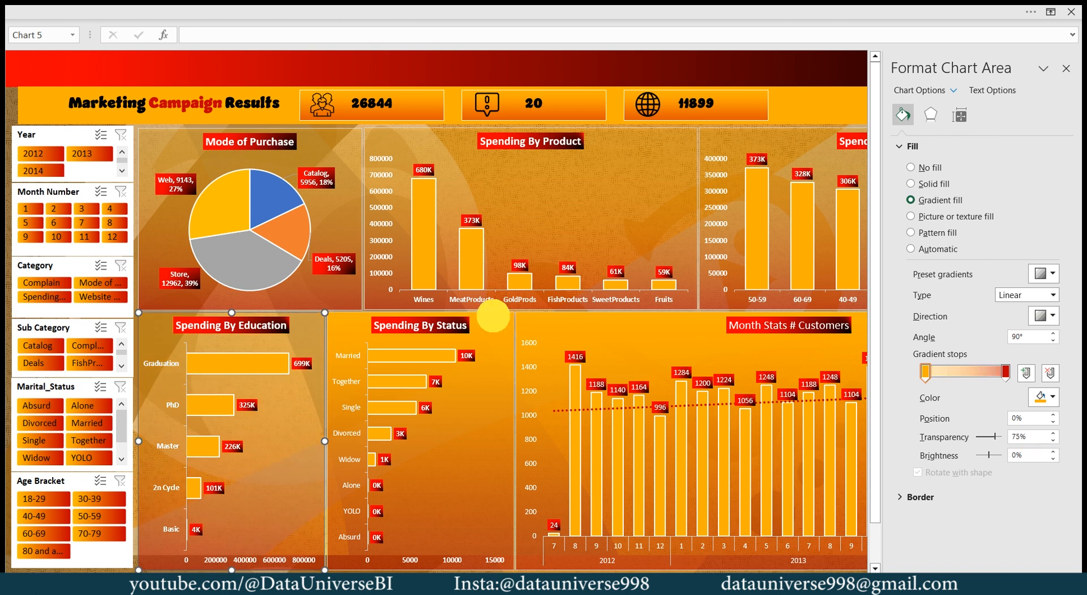
double_click(1022, 435)
text(75)
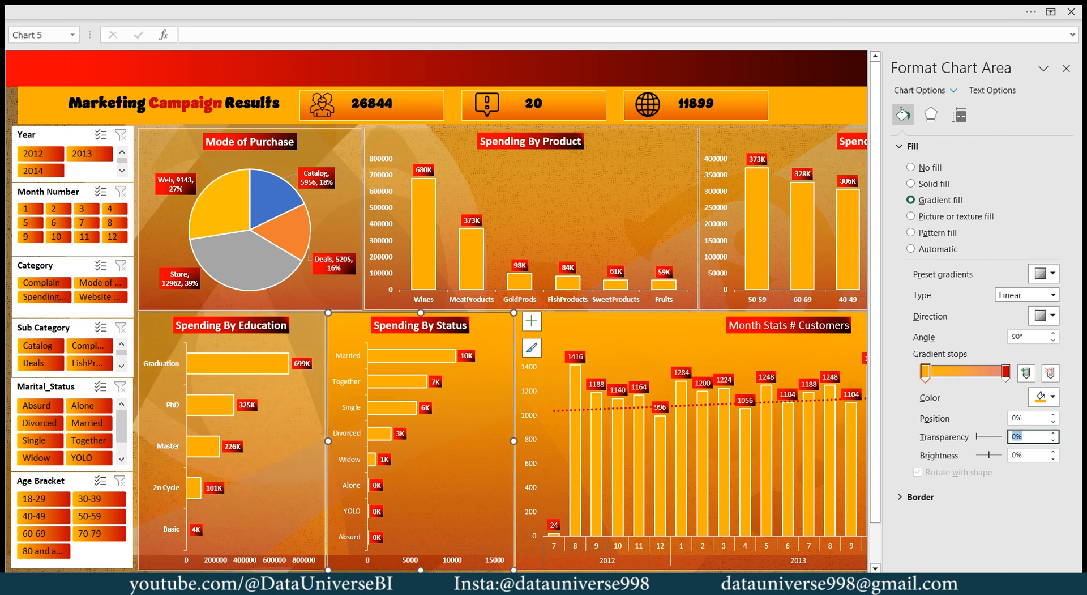
click(657, 335)
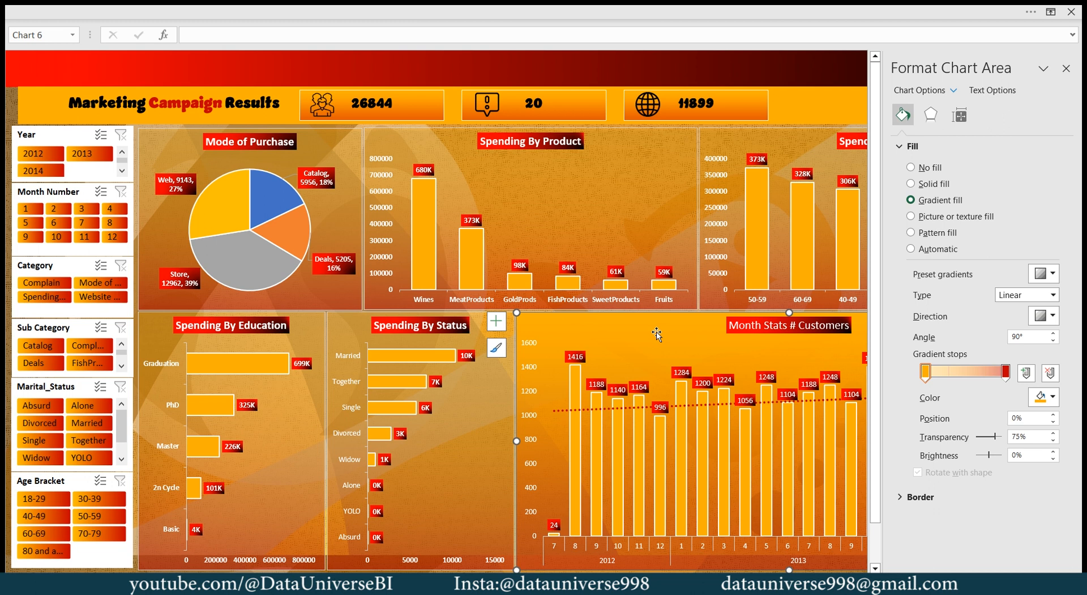
double_click(1022, 436)
text(7)
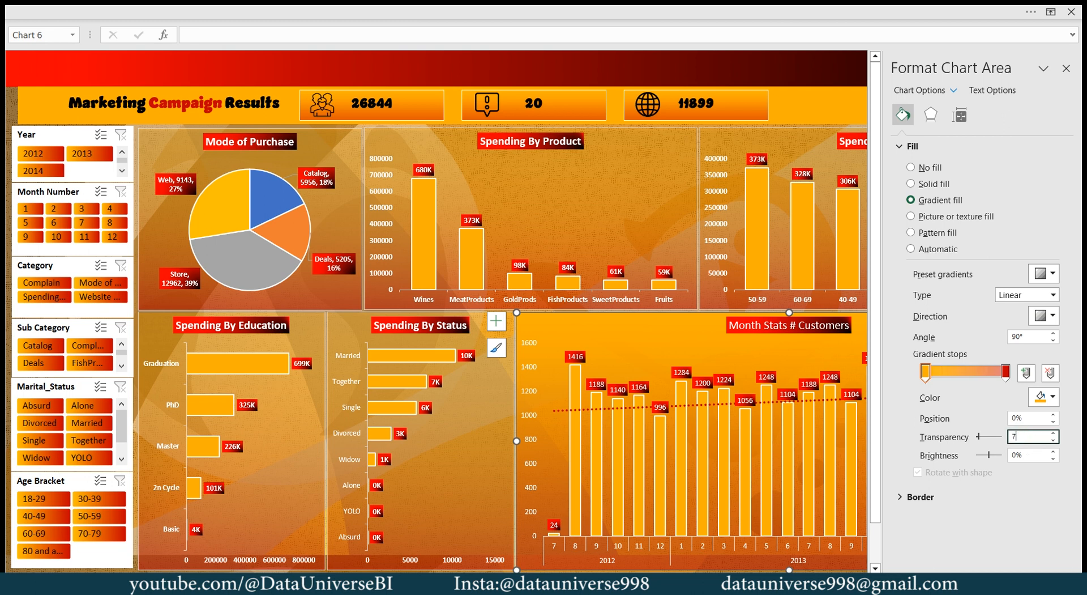
text(5)
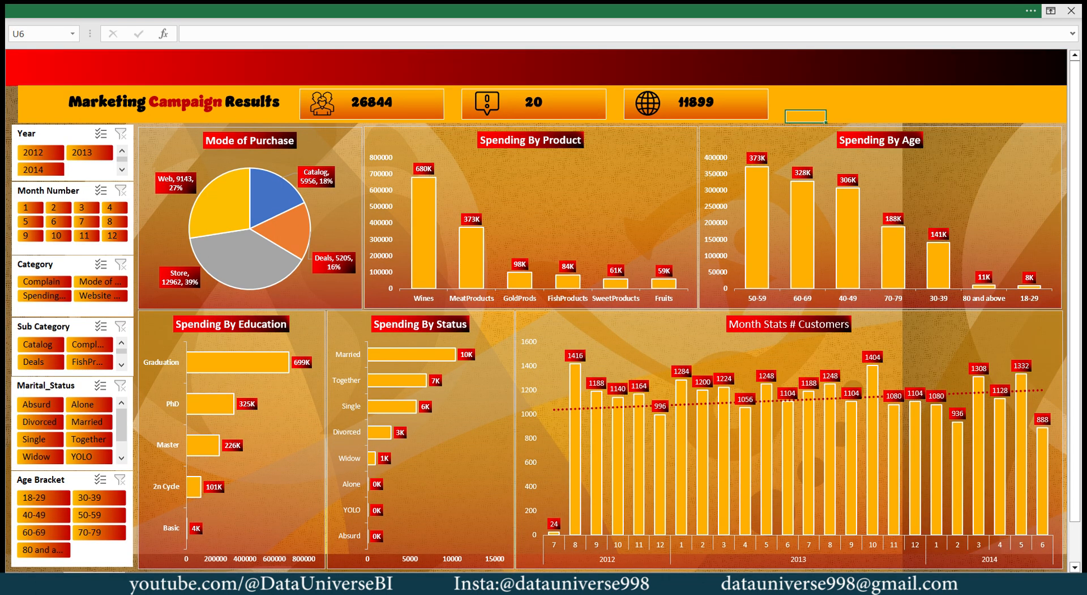